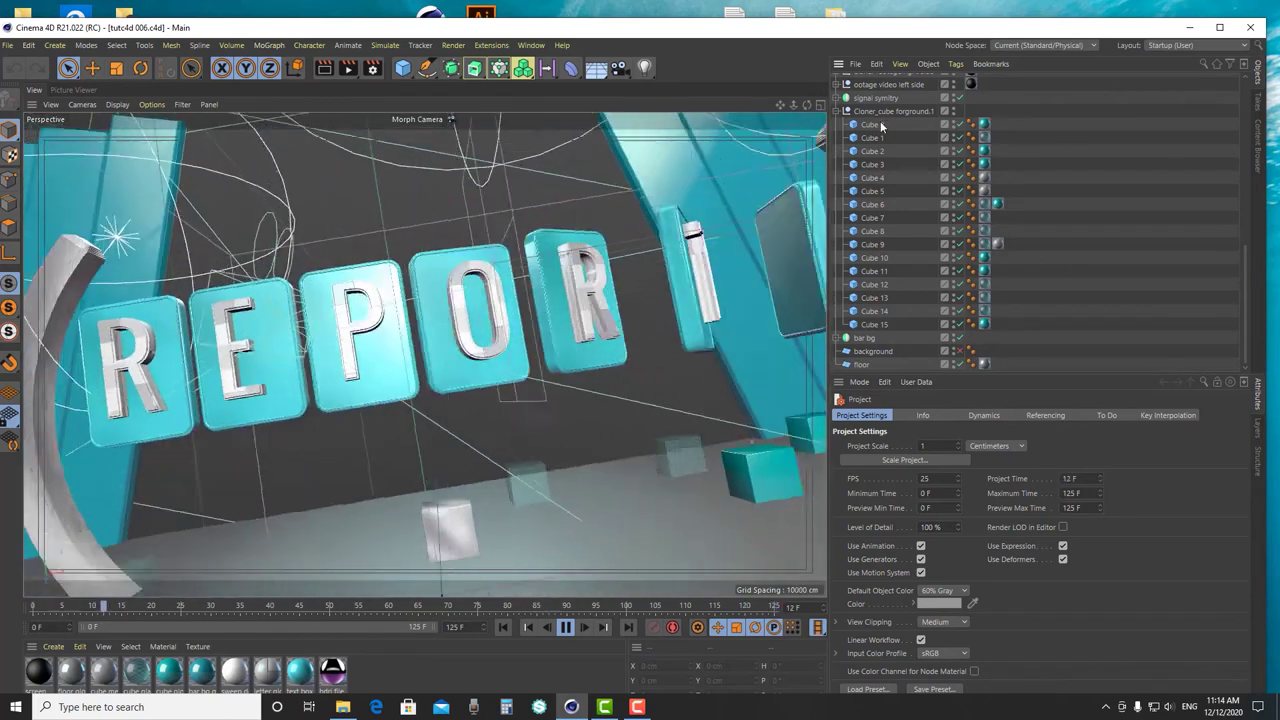
# - Stop the playing scene animation so the REPORTS boxes face the camera
pyautogui.click(873, 124)
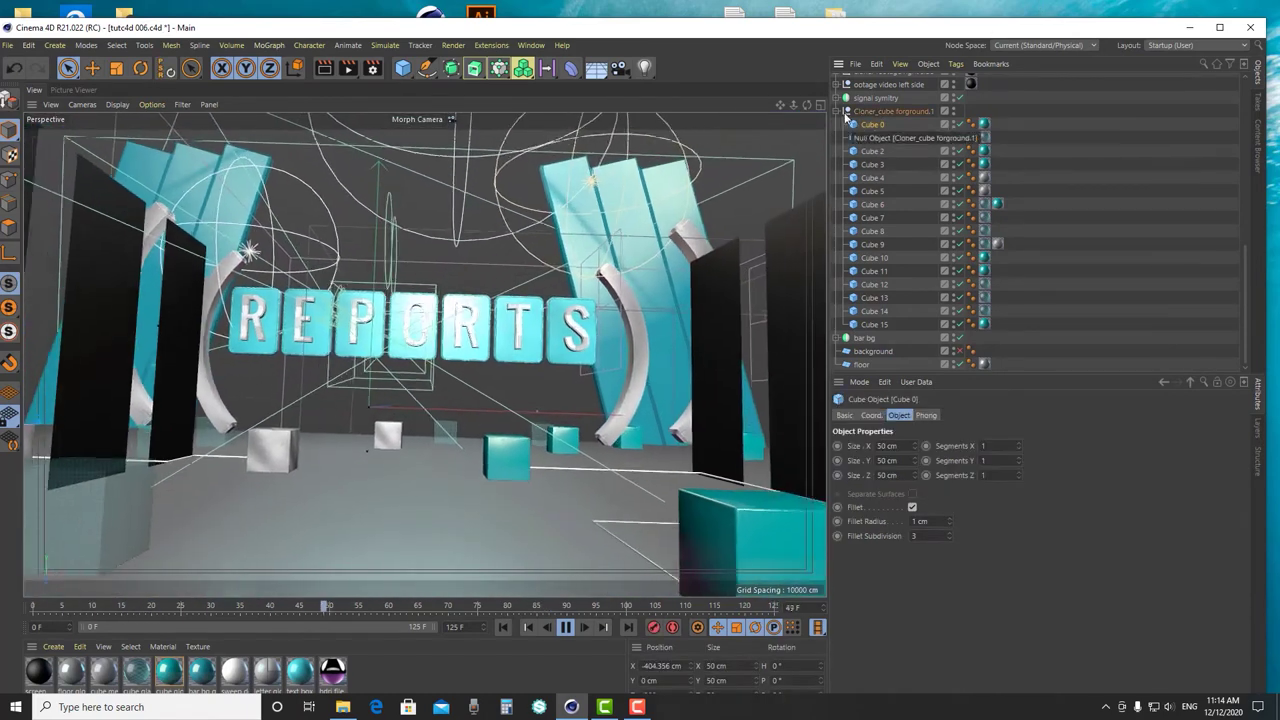
pyautogui.scroll(5, 1232, 244)
pyautogui.scroll(4, 1232, 239)
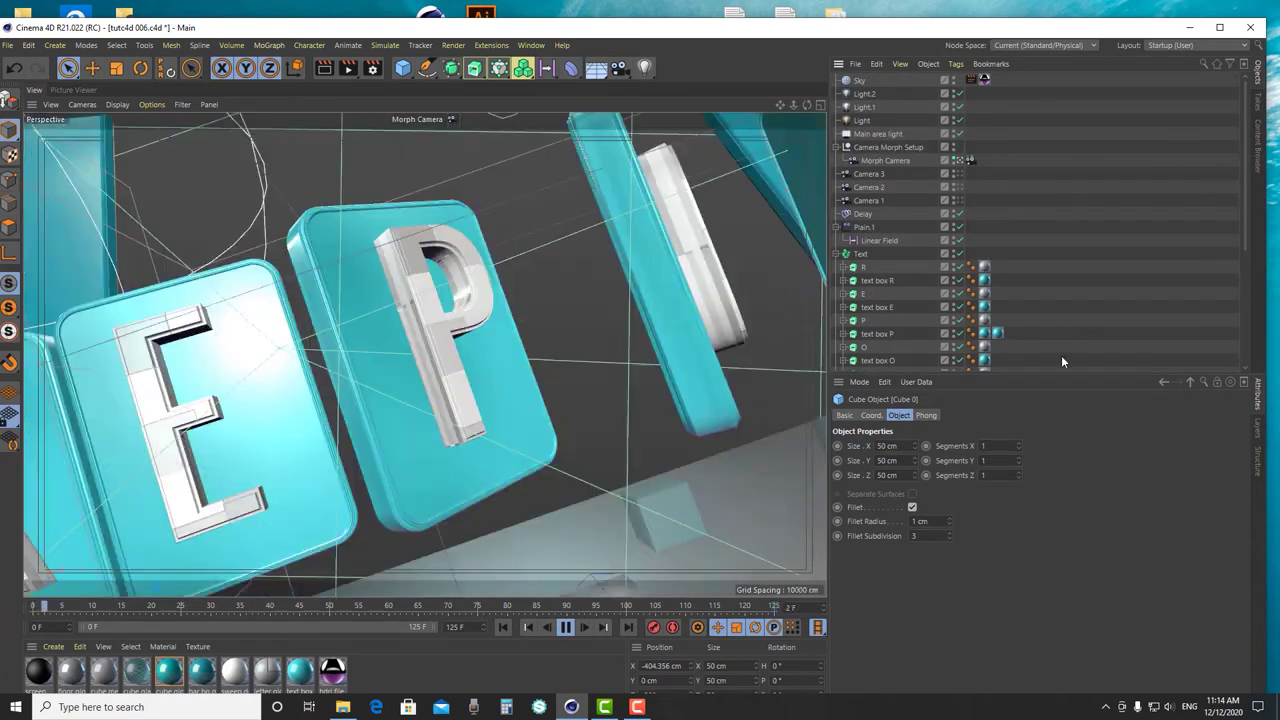
pyautogui.click(565, 627)
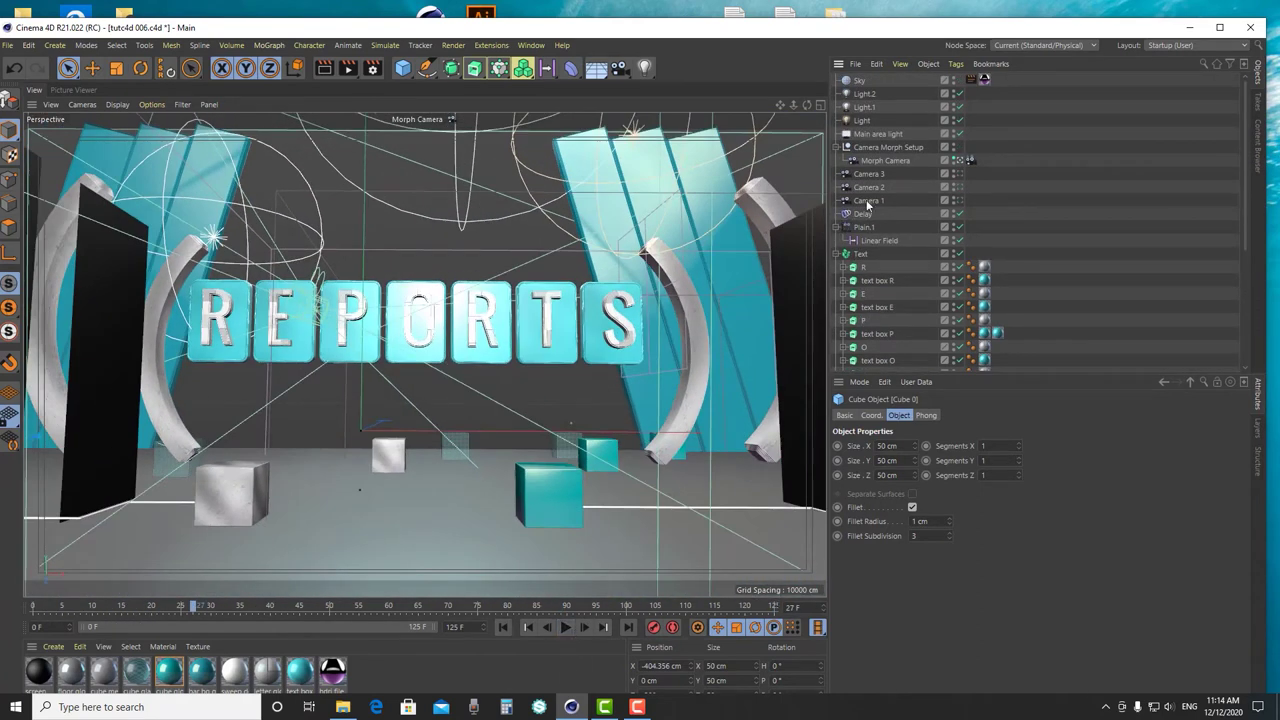
# - Add a Compositing tag to the letter R extrude object inside the Text fracture group
pyautogui.click(838, 255)
pyautogui.click(860, 255)
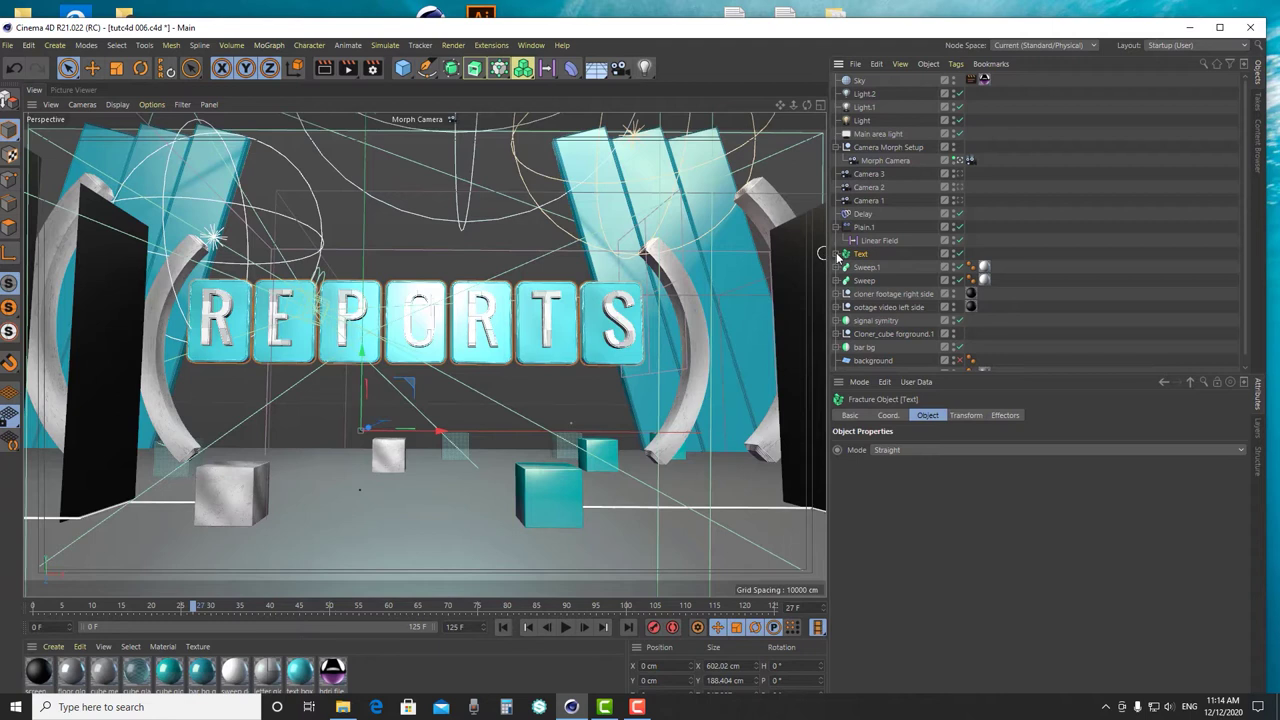
pyautogui.click(838, 255)
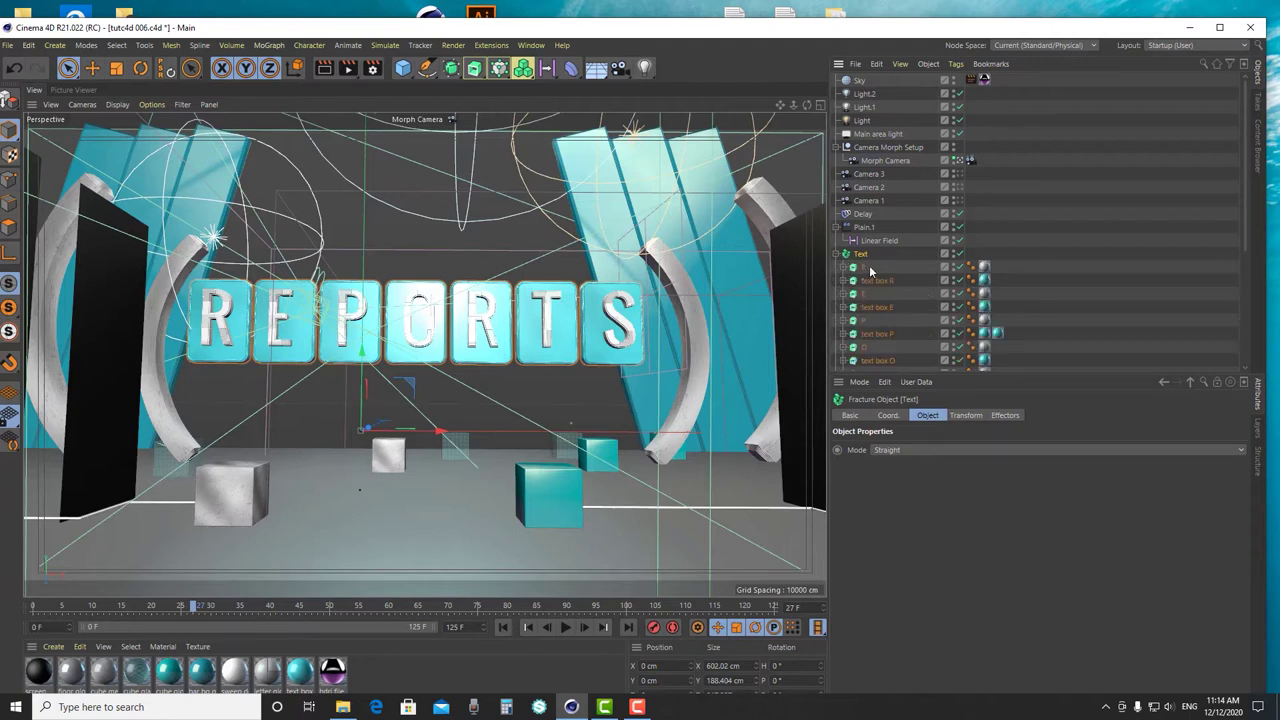
pyautogui.click(866, 269)
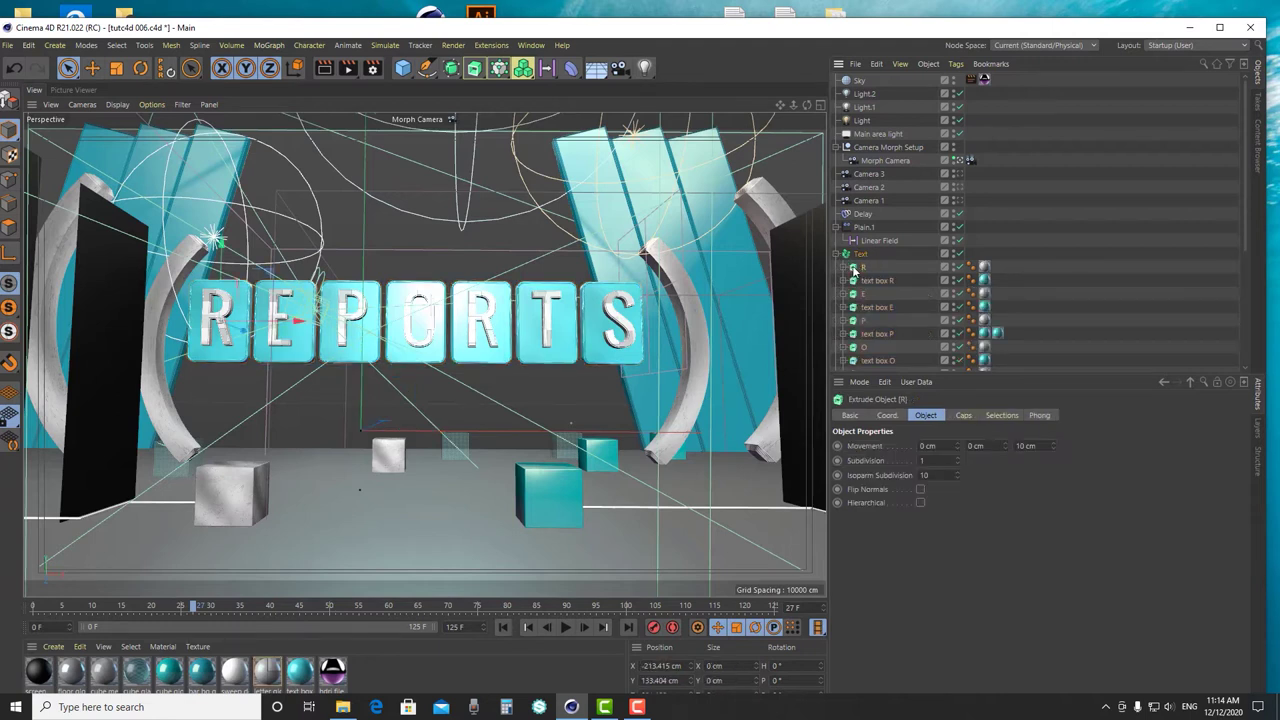
pyautogui.rightClick(853, 271)
pyautogui.click(1070, 255)
pyautogui.rightClick(862, 272)
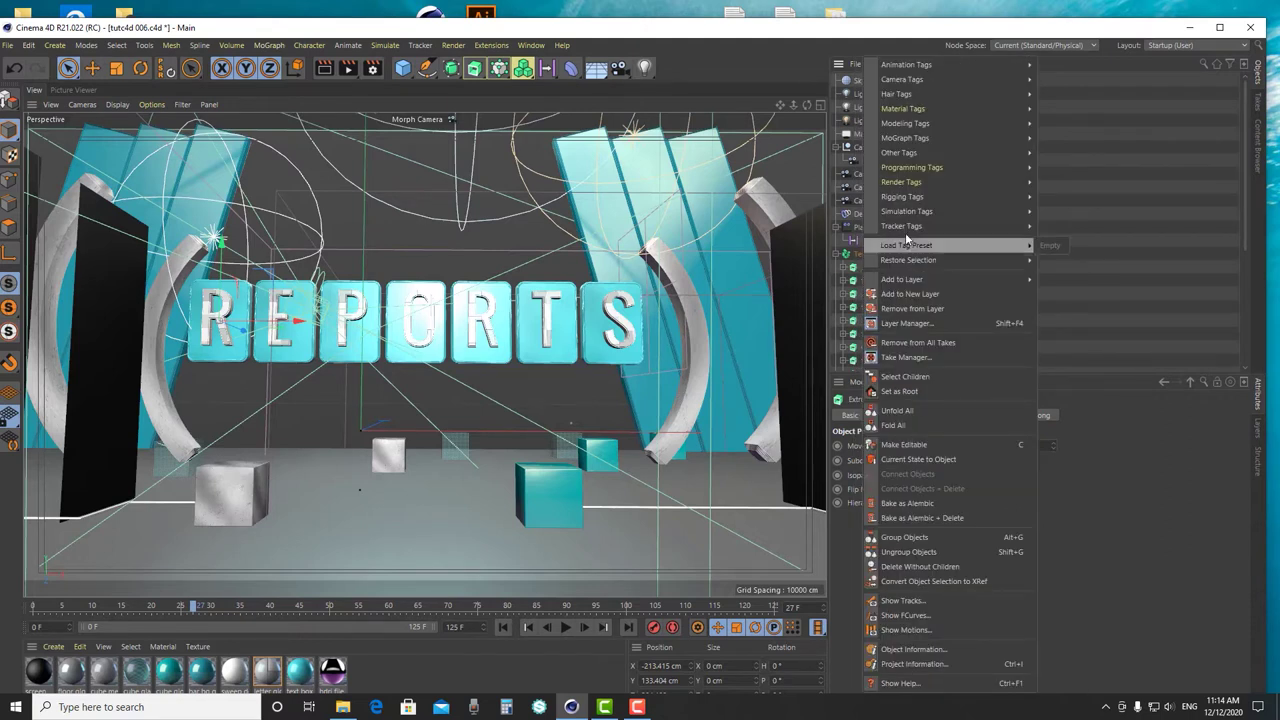
pyautogui.moveTo(928, 190)
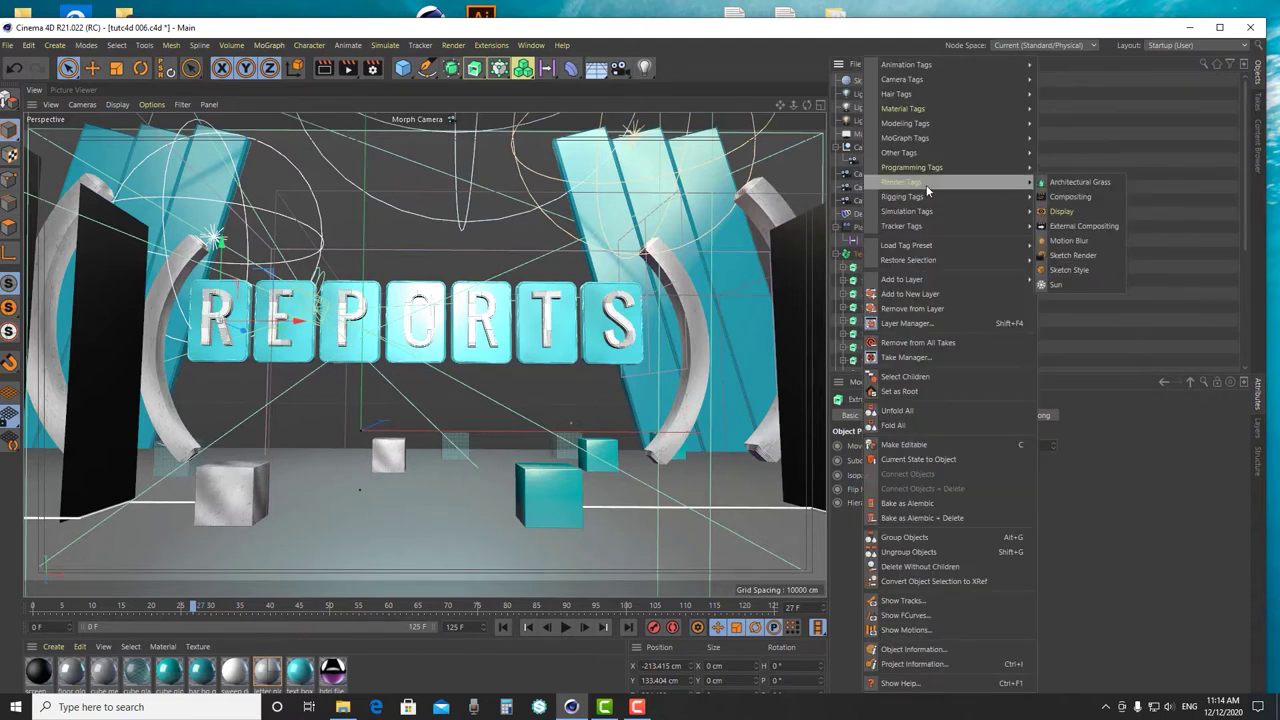
pyautogui.click(1068, 197)
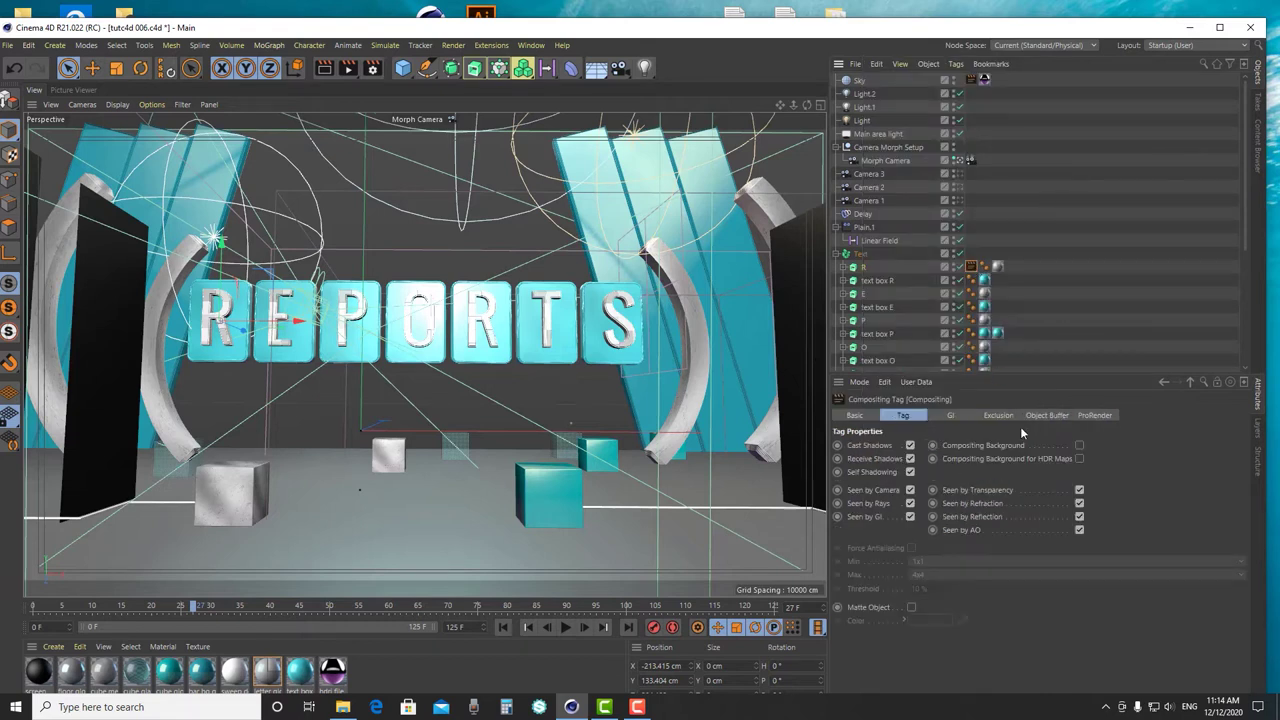
# - Enable object buffer 1 in the Compositing tag of the letter R
pyautogui.click(1047, 415)
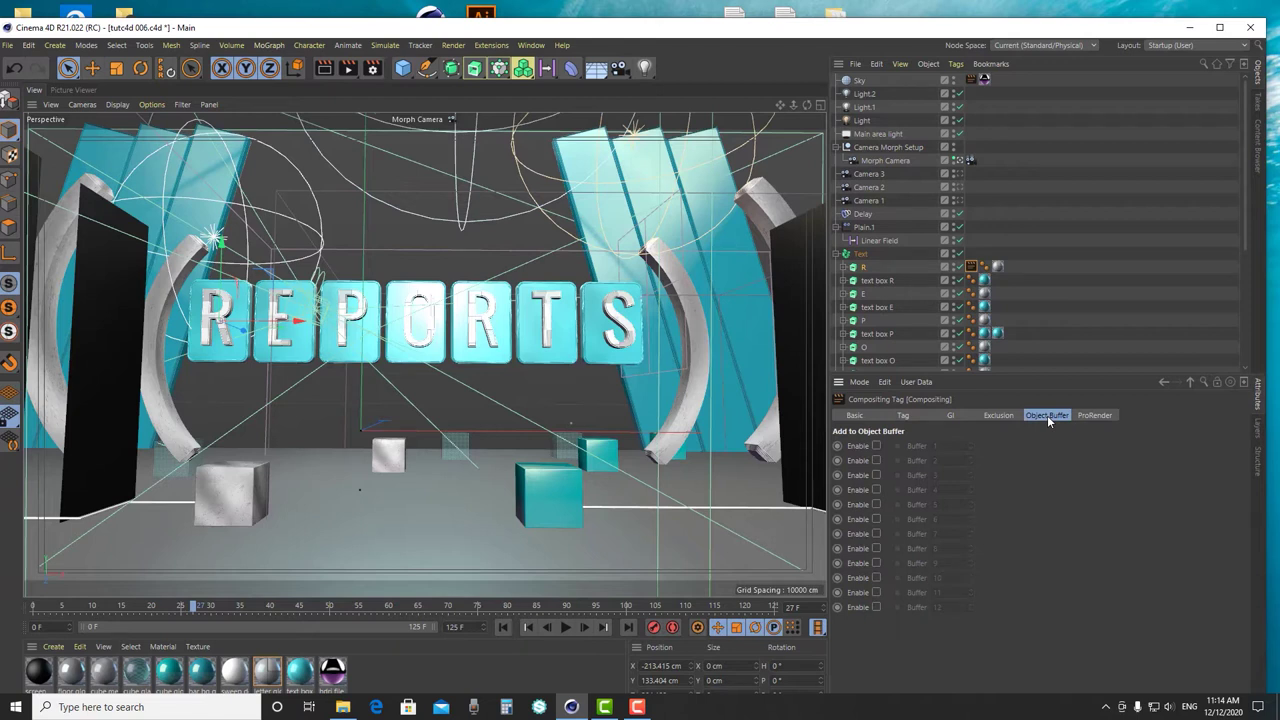
pyautogui.click(876, 446)
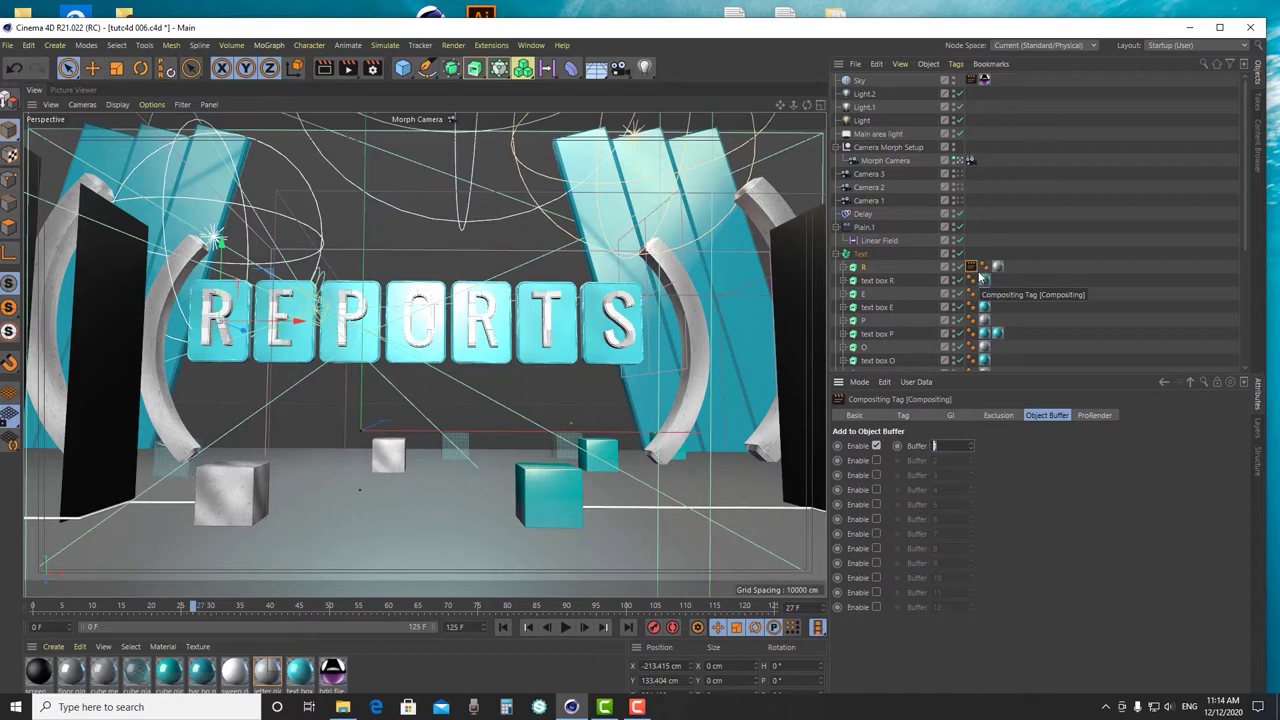
pyautogui.scroll(-4, 1037, 287)
pyautogui.scroll(3, 1037, 288)
pyautogui.scroll(1, 1037, 290)
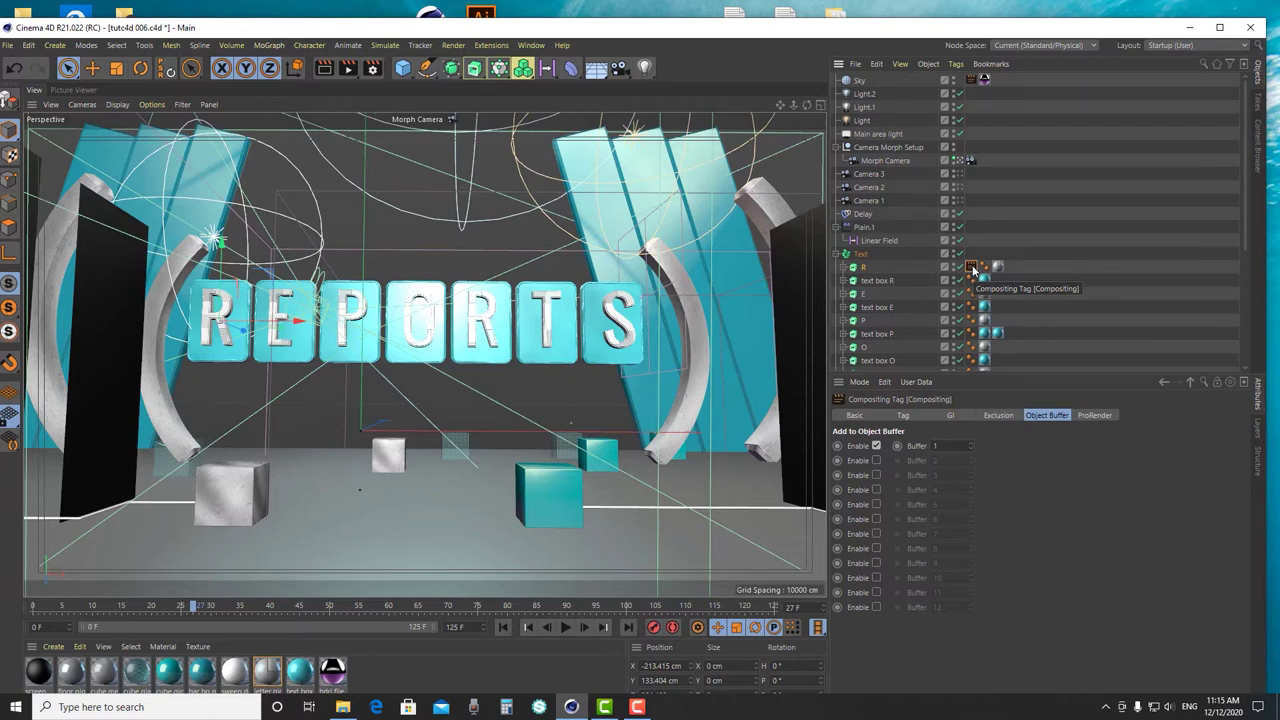
# - Copy the Compositing tag to the remaining letters and text boxes in the Text group and to Sweep.1 and Sweep
pyautogui.keyDown('ctrl'); pyautogui.moveTo(971, 267); pyautogui.dragTo(1002, 321); pyautogui.keyUp('ctrl')
pyautogui.scroll(-2, 1007, 314)
pyautogui.scroll(-2, 1007, 318)
pyautogui.keyDown('ctrl'); pyautogui.moveTo(997, 162); pyautogui.dragTo(1000, 312); pyautogui.keyUp('ctrl')
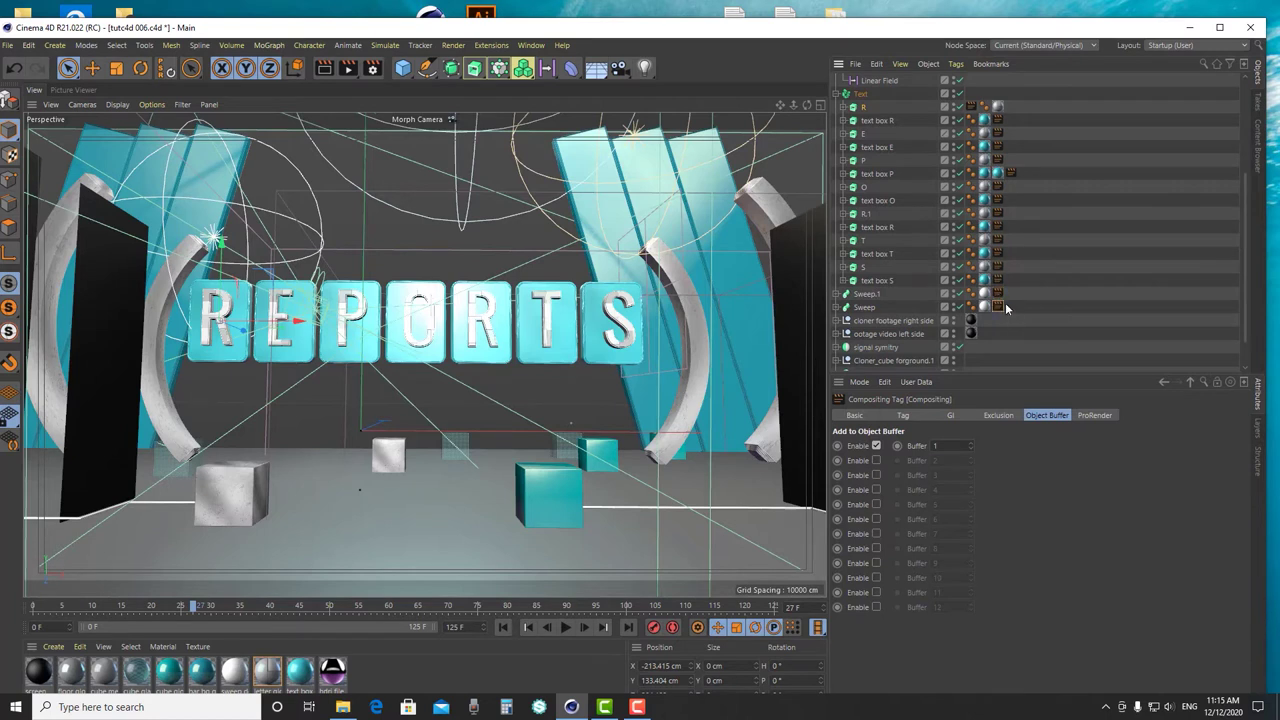
# - Copy the Compositing tag to footage put 0 through 4 inside the cloner footage right side group
pyautogui.scroll(-1, 1005, 302)
pyautogui.click(838, 291)
pyautogui.scroll(-2, 1084, 297)
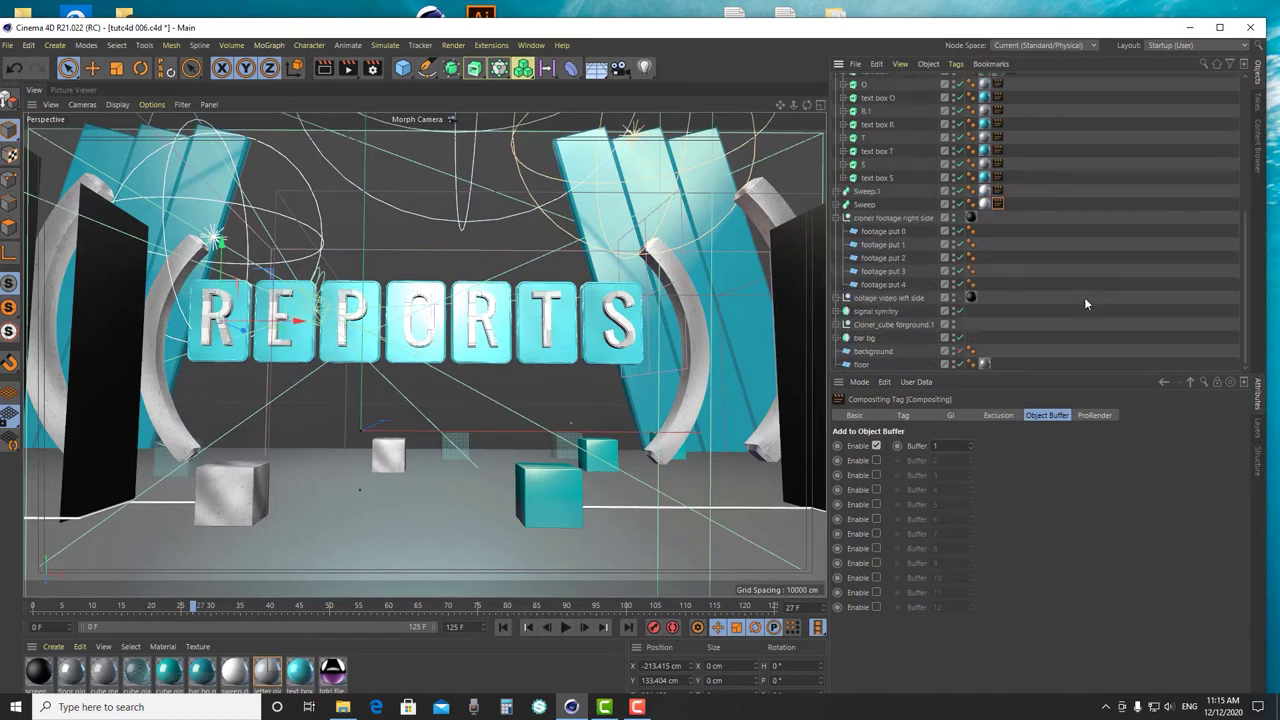
pyautogui.keyDown('ctrl'); pyautogui.moveTo(997, 204); pyautogui.dragTo(990, 223); pyautogui.keyUp('ctrl')
pyautogui.keyDown('ctrl'); pyautogui.moveTo(985, 272); pyautogui.dragTo(985, 284); pyautogui.keyUp('ctrl')
# - Copy the Compositing tag to footage put 0 through 4 inside the footage video left side group
pyautogui.click(838, 298)
pyautogui.scroll(-1, 995, 298)
pyautogui.keyDown('ctrl'); pyautogui.moveTo(985, 227); pyautogui.dragTo(984, 244); pyautogui.keyUp('ctrl')
pyautogui.keyDown('ctrl'); pyautogui.moveTo(984, 244); pyautogui.dragTo(985, 297); pyautogui.keyUp('ctrl')
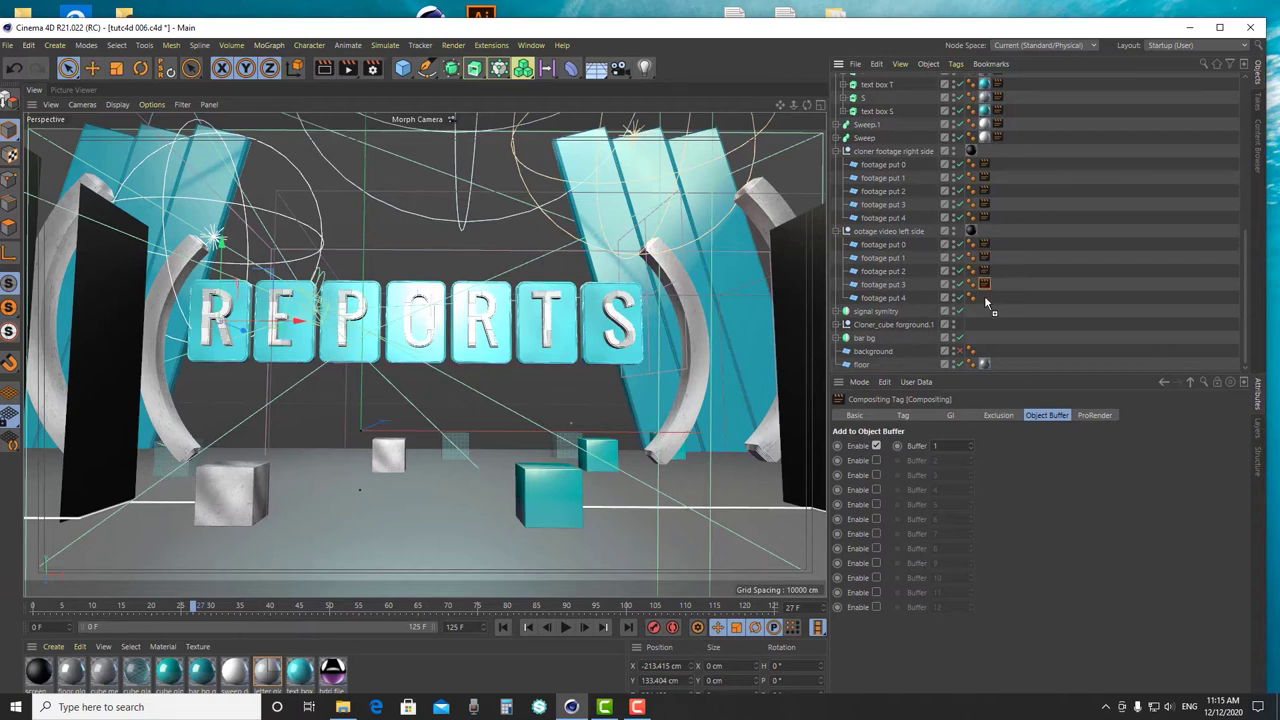
# - Leave the Morph Camera for the default camera and frame the panels of the cloner footage right side group
pyautogui.scroll(4, 1010, 278)
pyautogui.scroll(-2, 1011, 282)
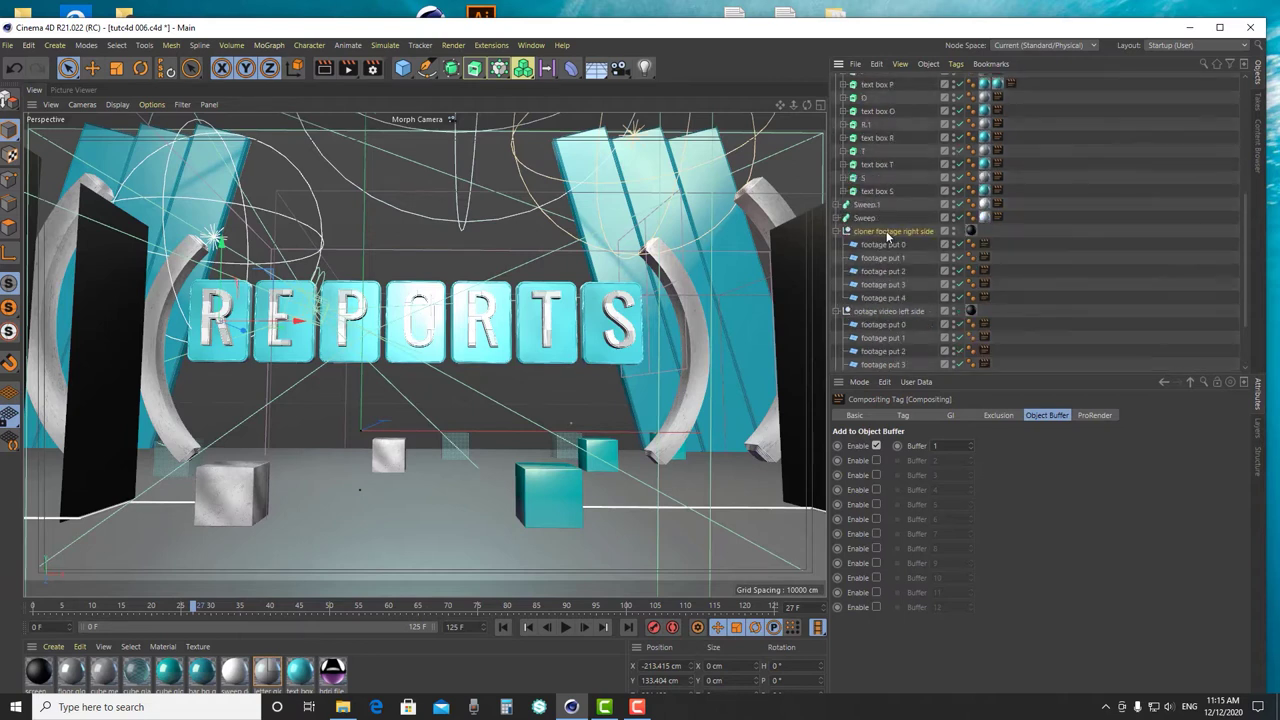
pyautogui.click(845, 233)
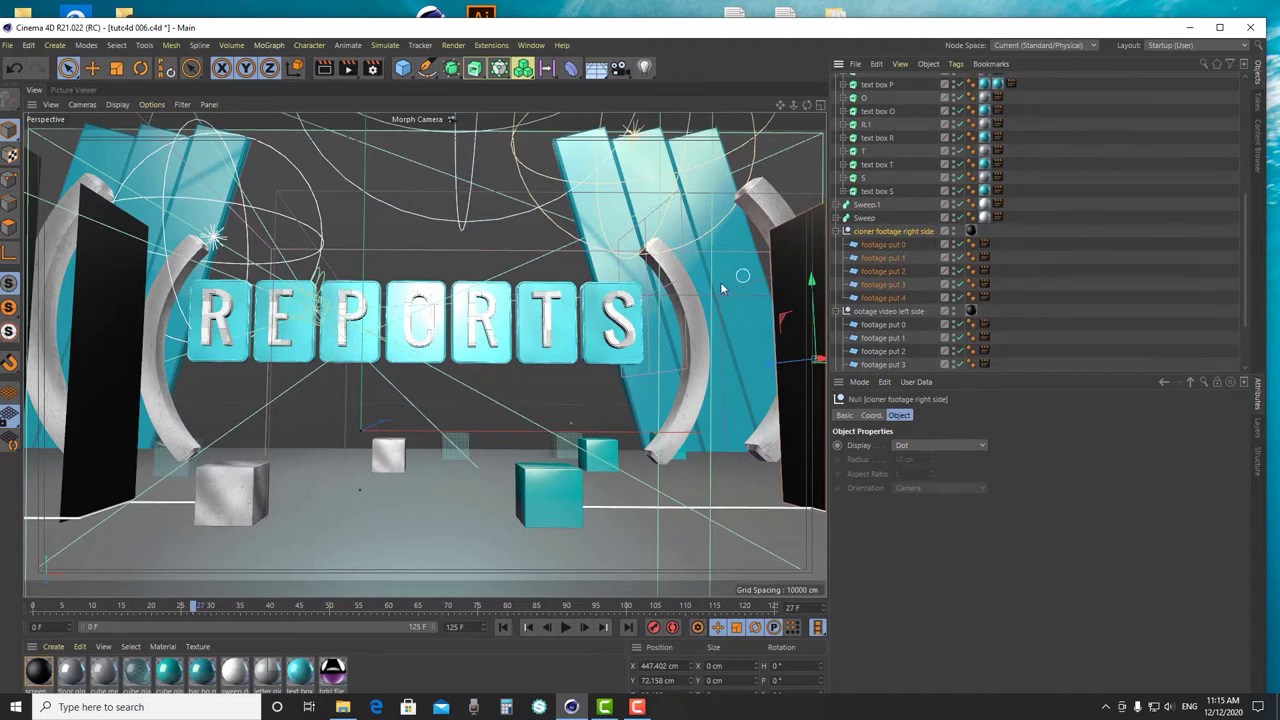
pyautogui.scroll(6, 1014, 274)
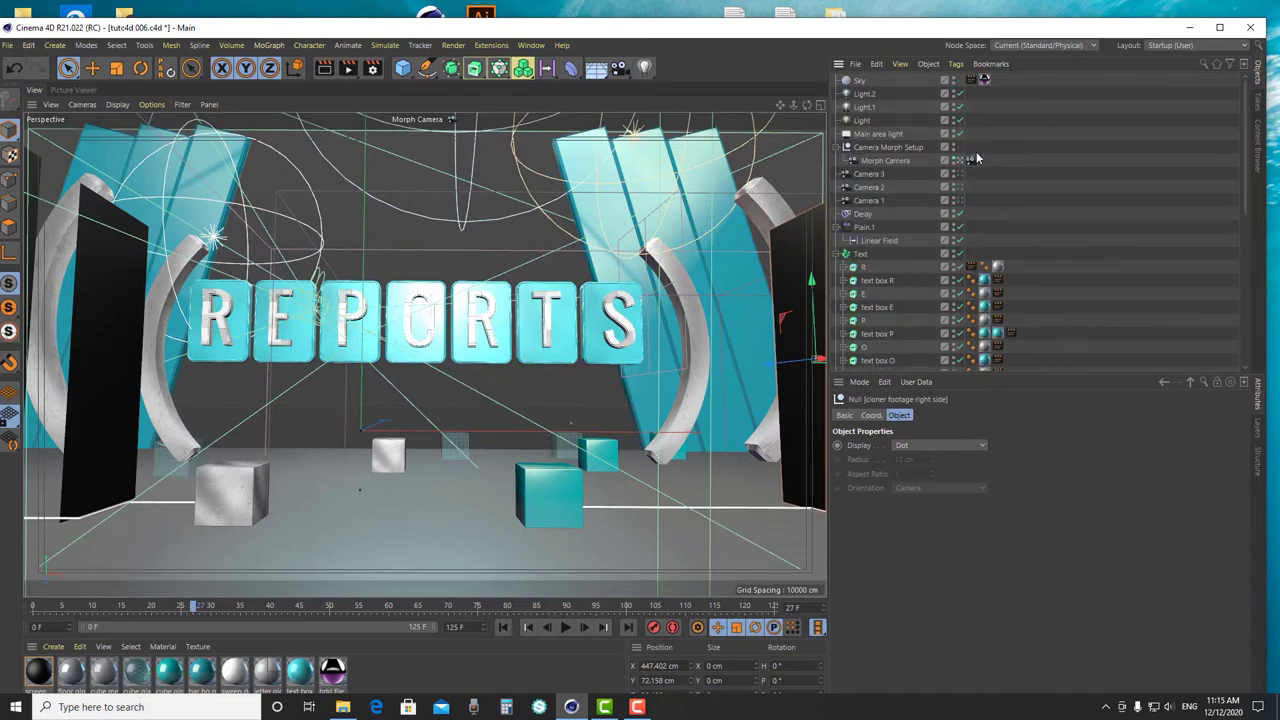
pyautogui.click(959, 161)
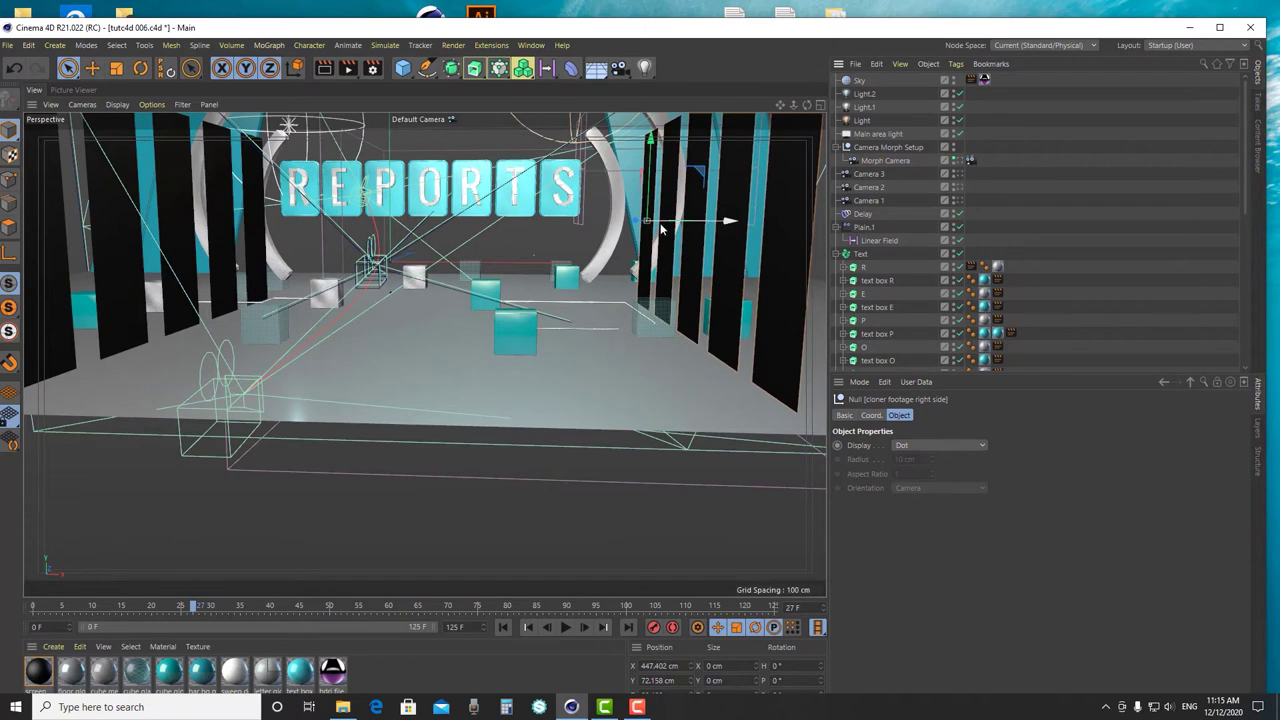
pyautogui.scroll(3, 610, 295)
pyautogui.scroll(4, 614, 334)
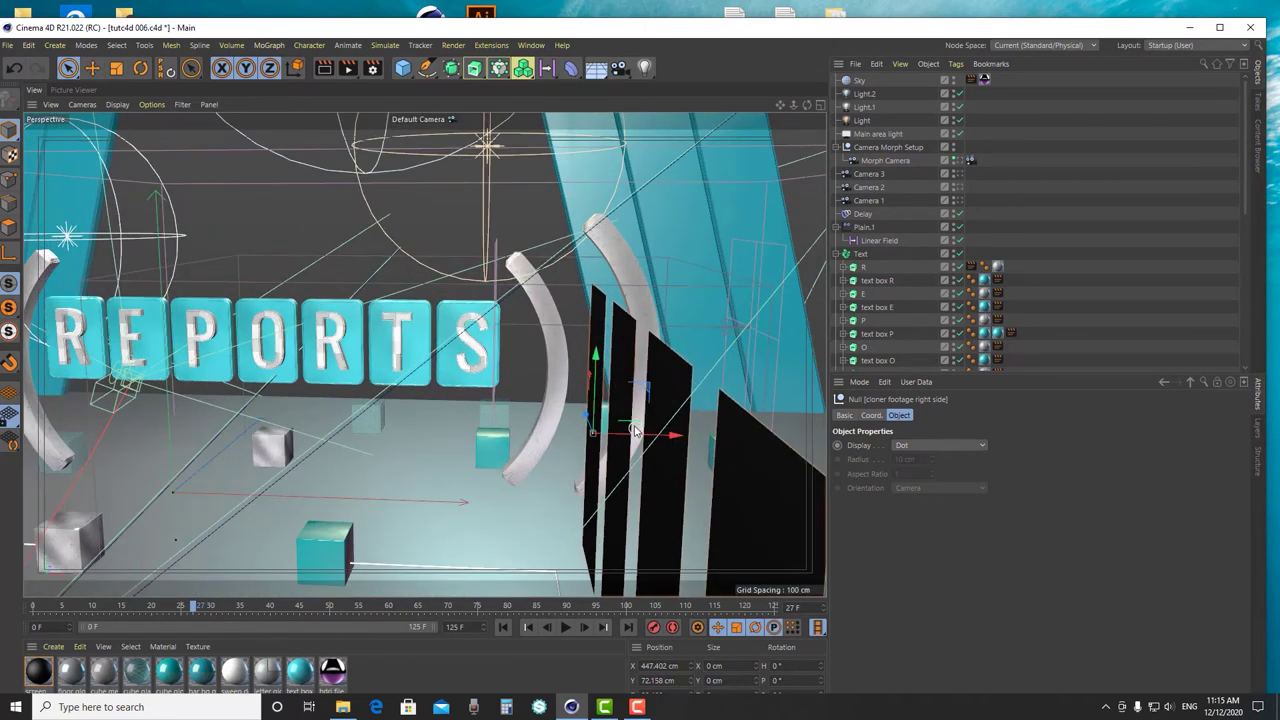
pyautogui.scroll(2, 632, 428)
pyautogui.scroll(-8, 940, 296)
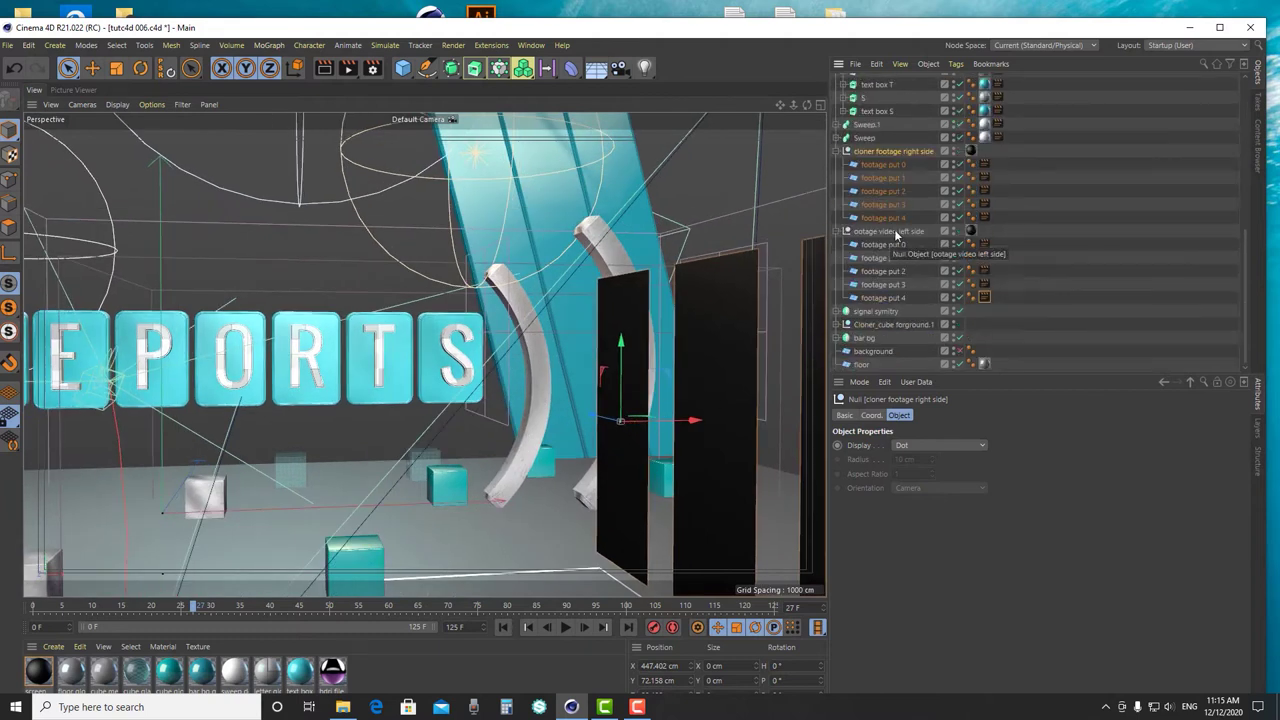
# - Check the object buffer settings of the Compositing tag on the footage planes in the cloner footage right side group
pyautogui.click(897, 163)
pyautogui.click(985, 164)
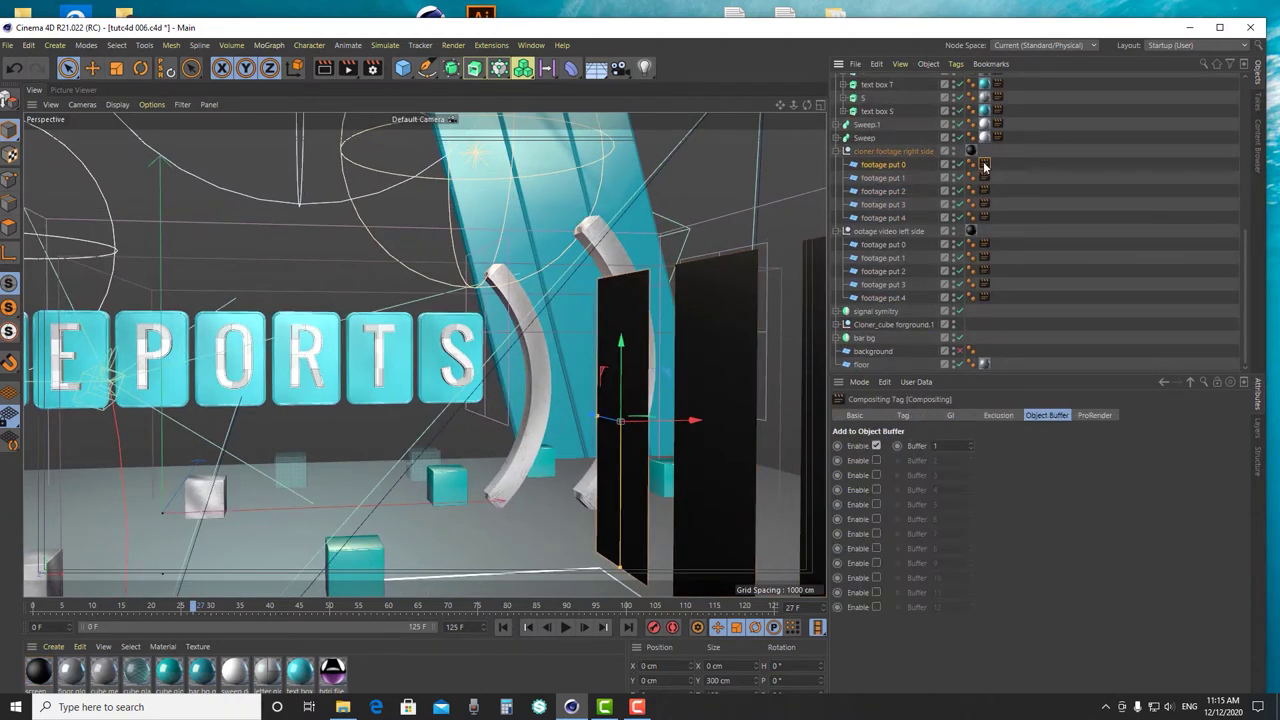
pyautogui.click(900, 151)
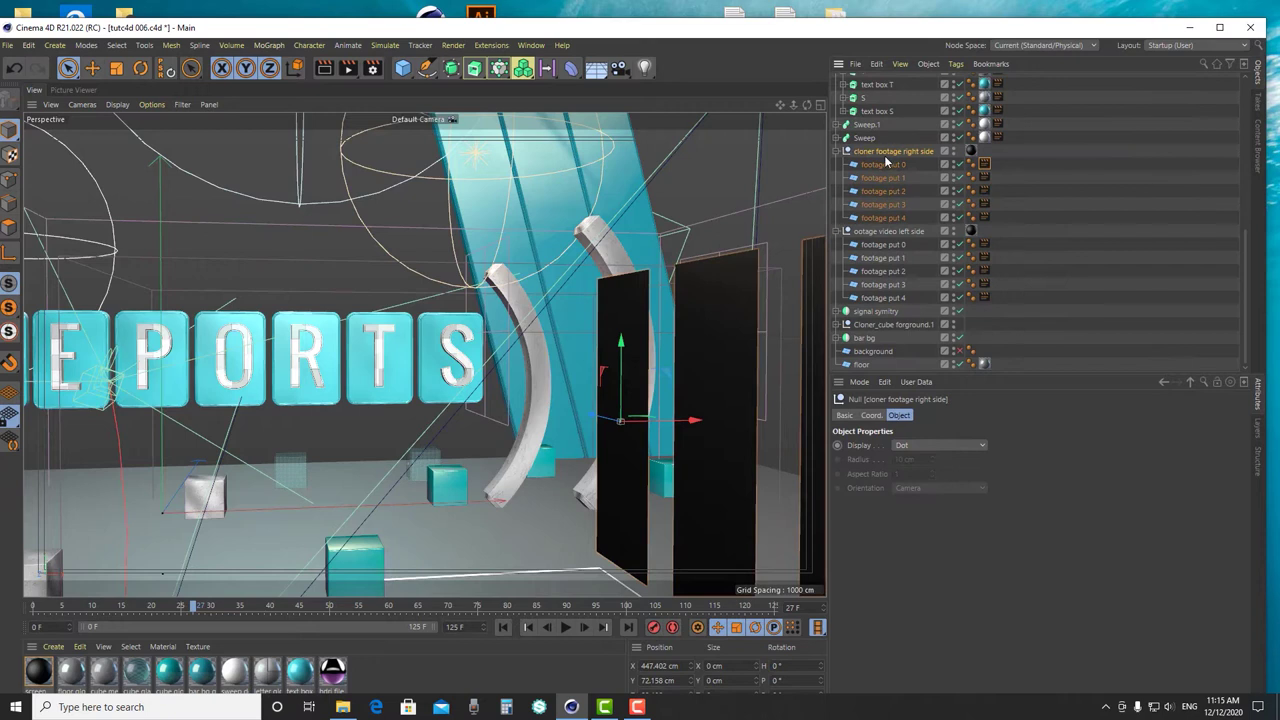
pyautogui.click(985, 166)
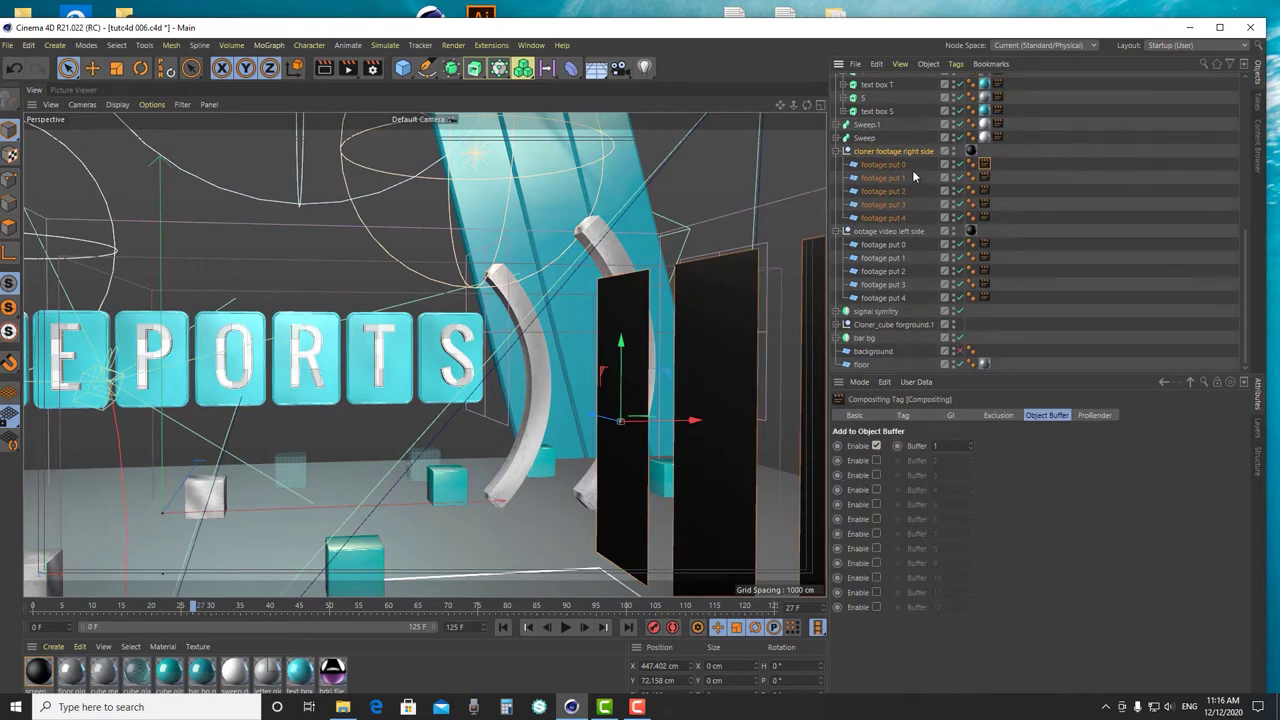
pyautogui.click(884, 217)
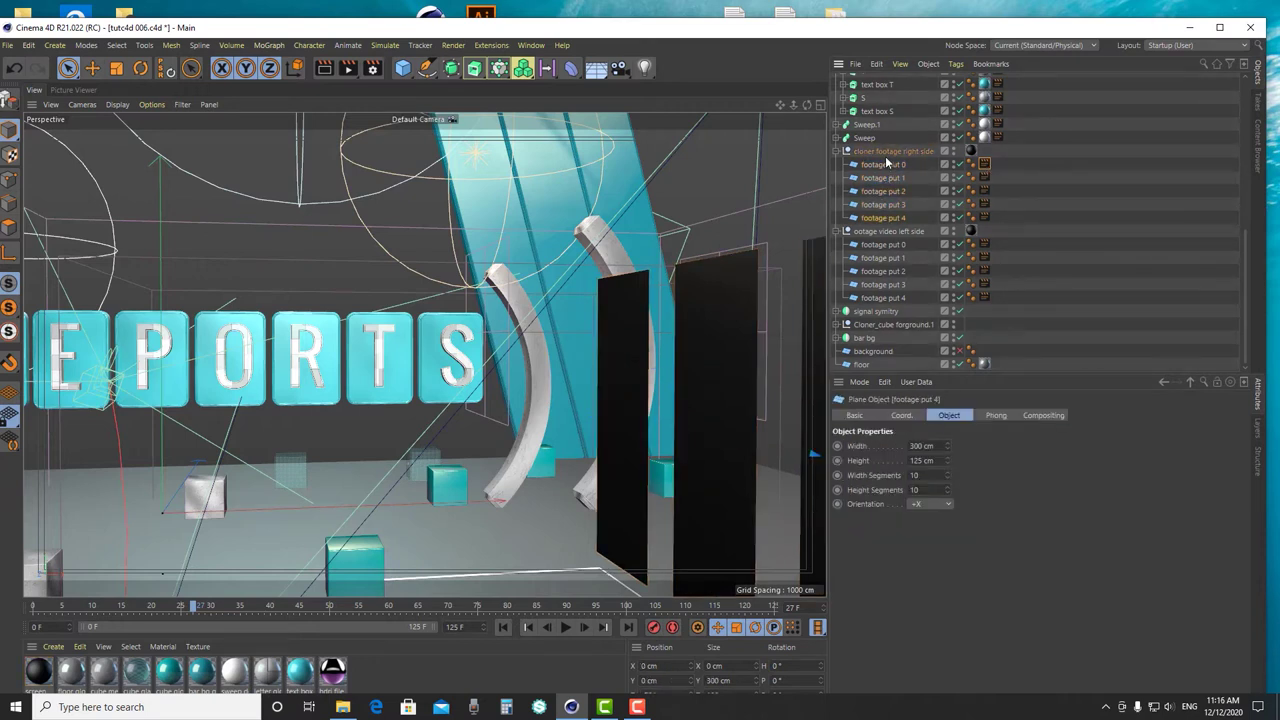
pyautogui.click(888, 152)
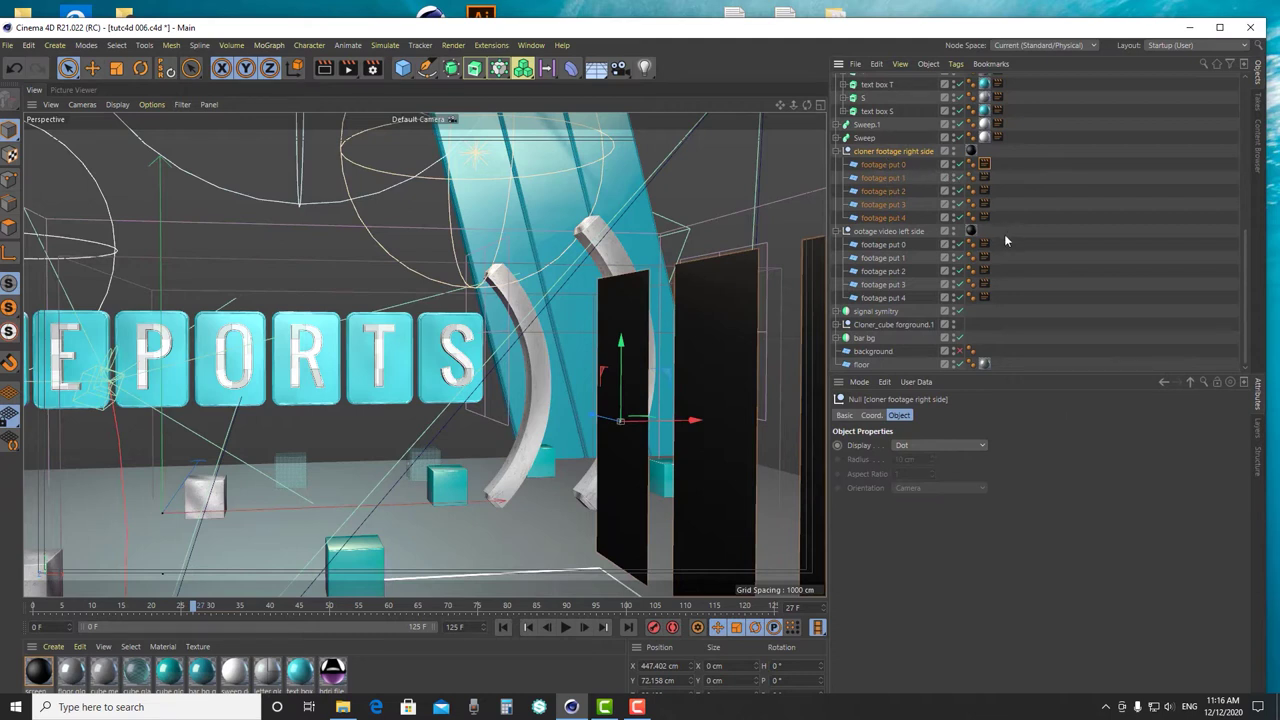
# - Copy the Compositing tag to the Signal big and Signal small objects inside the signal symmetry group
pyautogui.click(838, 311)
pyautogui.scroll(-1, 1000, 328)
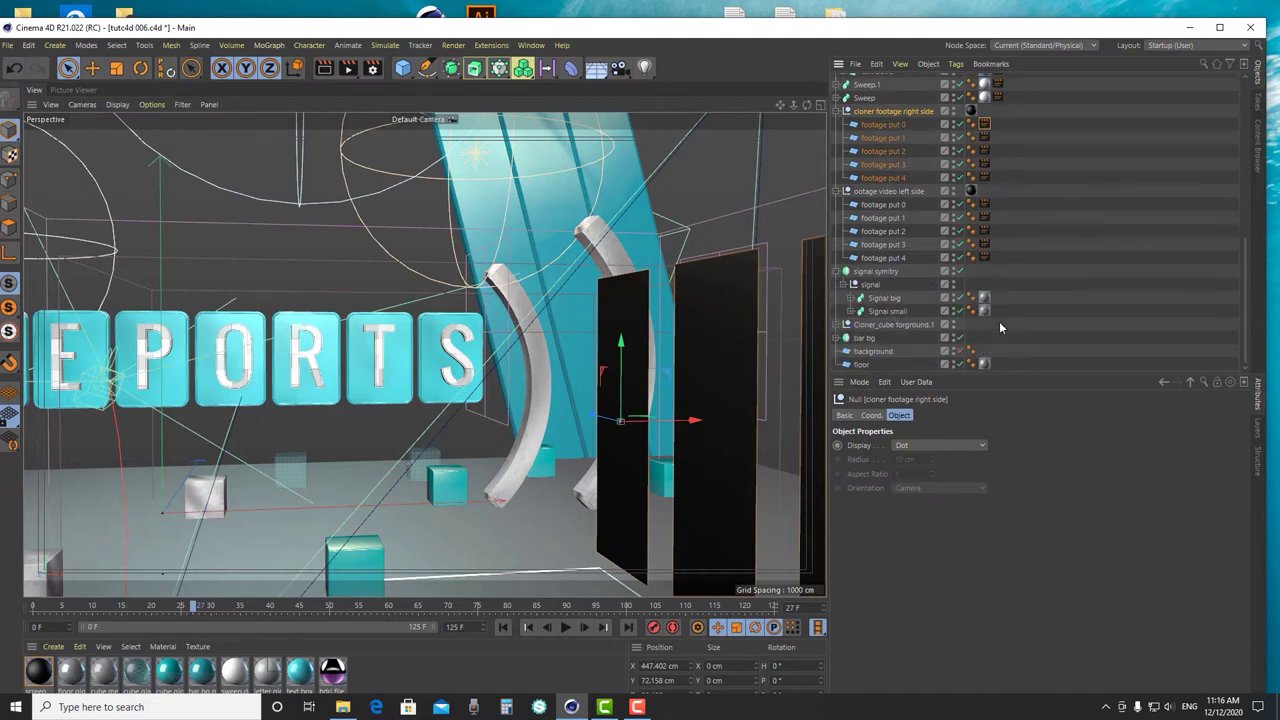
pyautogui.click(984, 258)
pyautogui.keyDown('ctrl'); pyautogui.moveTo(986, 260); pyautogui.dragTo(998, 298); pyautogui.keyUp('ctrl')
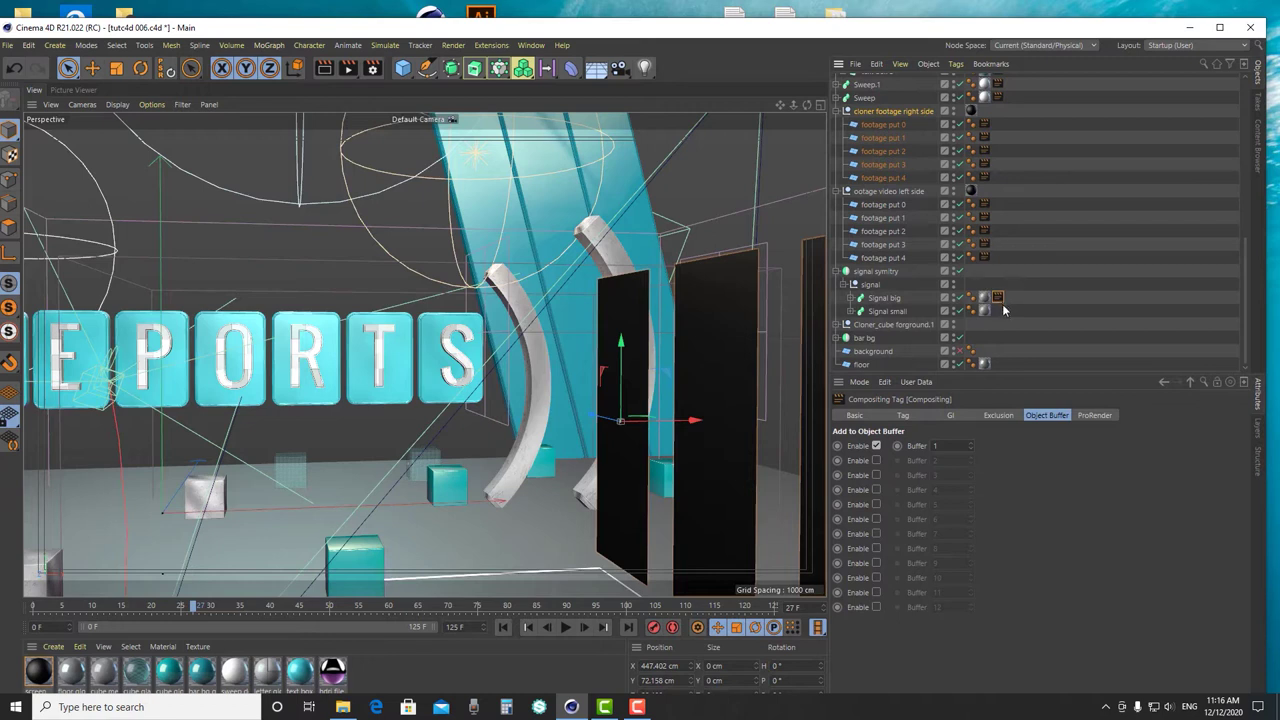
# - Copy the Compositing tag to Cube 0 inside the Cloner_cube forground.1 group
pyautogui.click(838, 324)
pyautogui.scroll(-3, 993, 320)
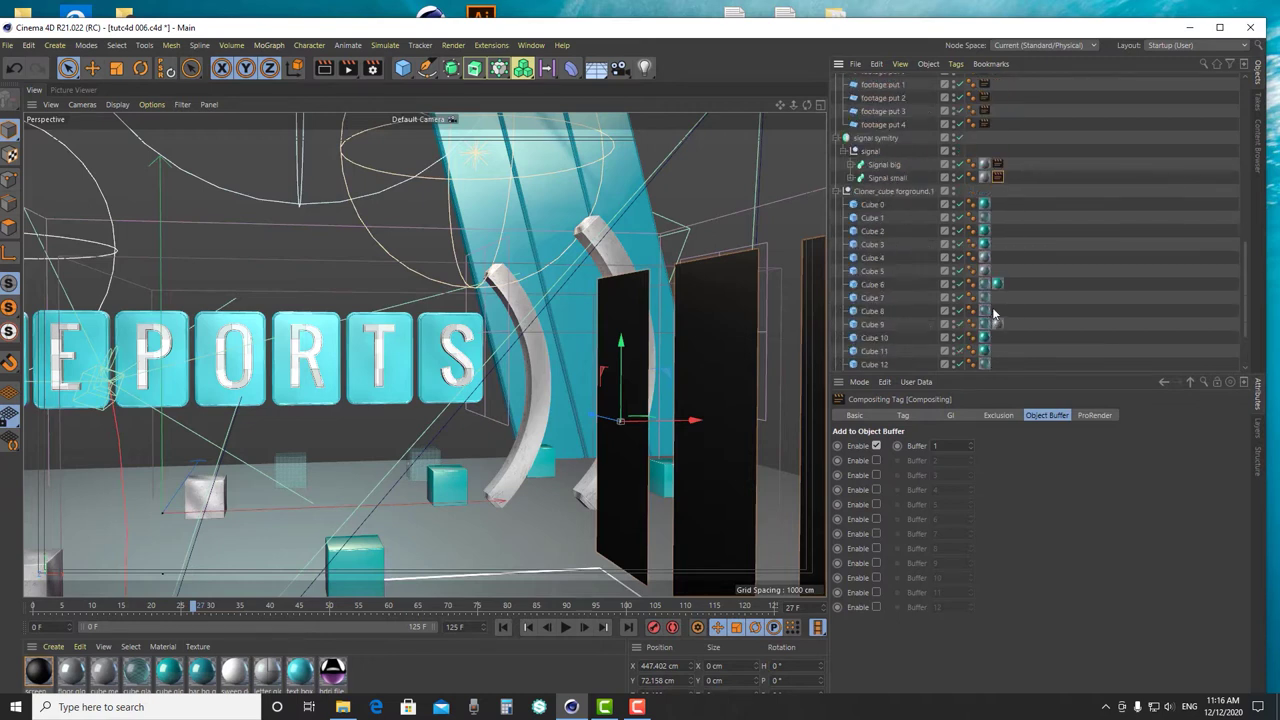
pyautogui.keyDown('ctrl'); pyautogui.moveTo(998, 180); pyautogui.dragTo(1000, 206); pyautogui.keyUp('ctrl')
# - Move the Compositing tag from Cube 0 to its parent null Cloner_cube forground.1 and collapse the group
pyautogui.click(873, 204)
pyautogui.scroll(-3, 578, 418)
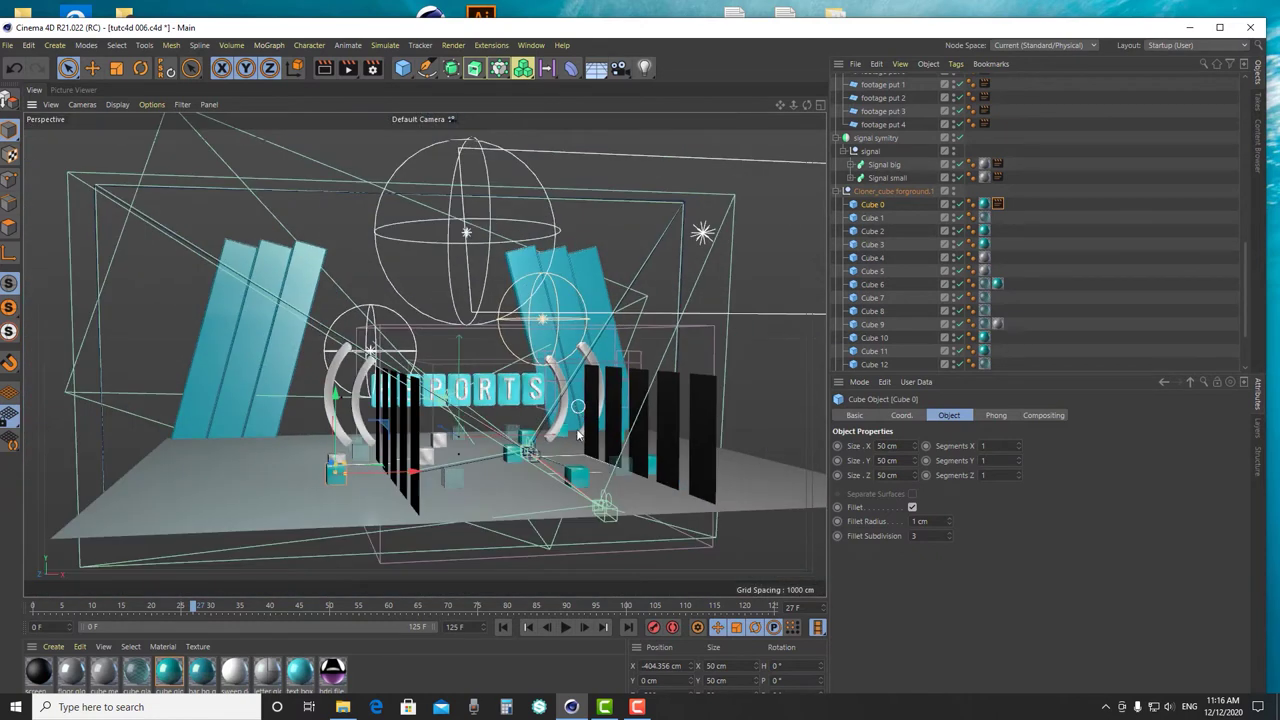
pyautogui.scroll(2, 478, 432)
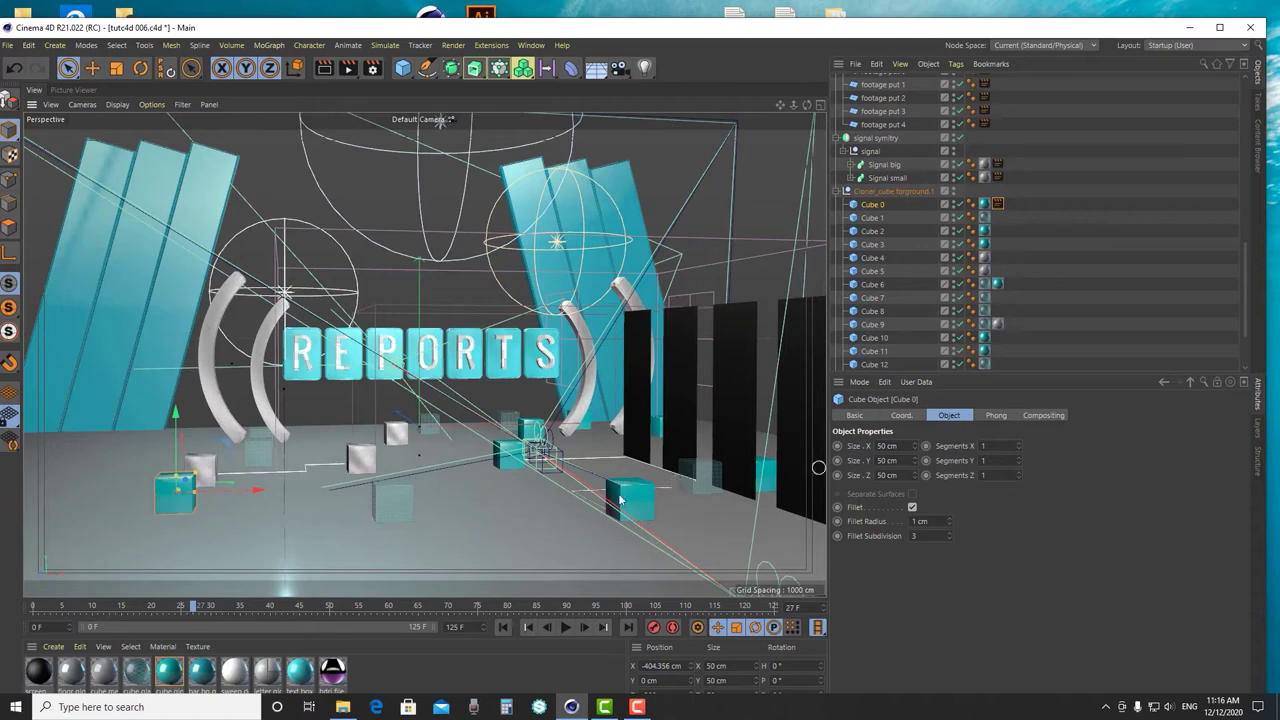
pyautogui.keyDown('alt'); pyautogui.moveTo(446, 477); pyautogui.dragTo(693, 380); pyautogui.keyUp('alt')
pyautogui.click(997, 205)
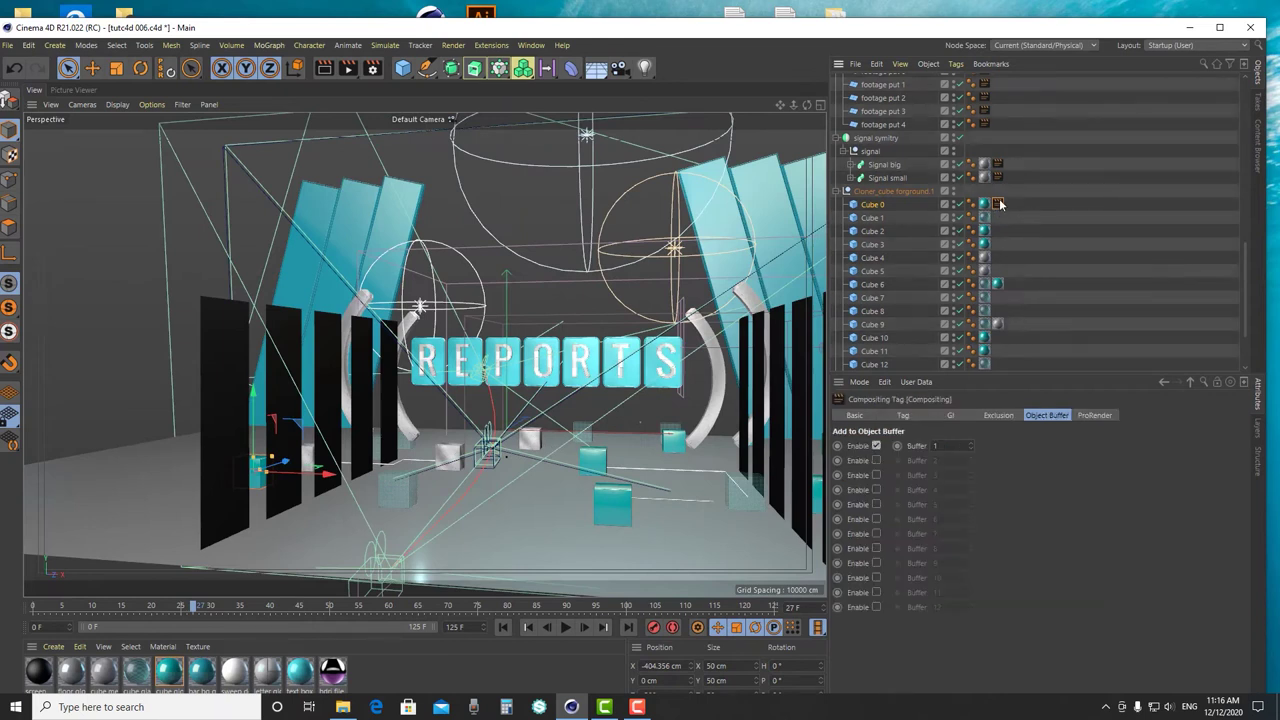
pyautogui.moveTo(999, 204); pyautogui.dragTo(975, 190)
pyautogui.click(846, 191)
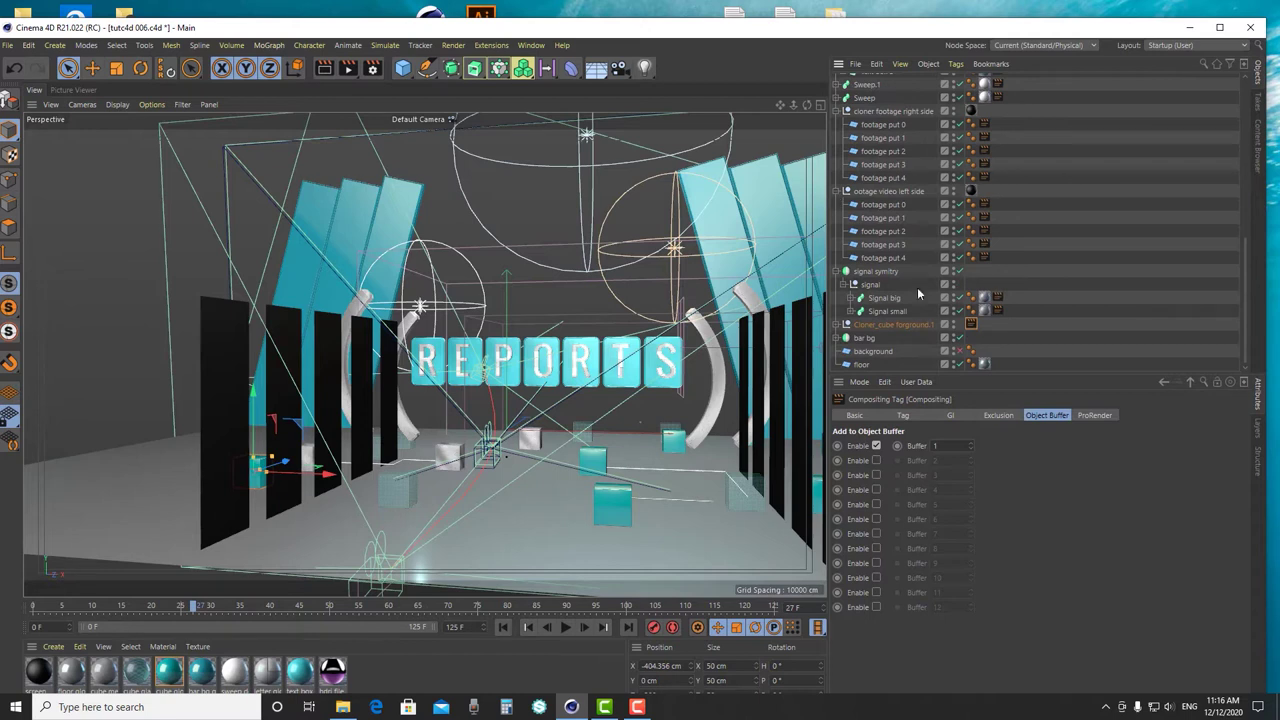
# - Copy the Compositing tag from Cloner_cube forground.1 to the bar bg symmetry object
pyautogui.click(892, 338)
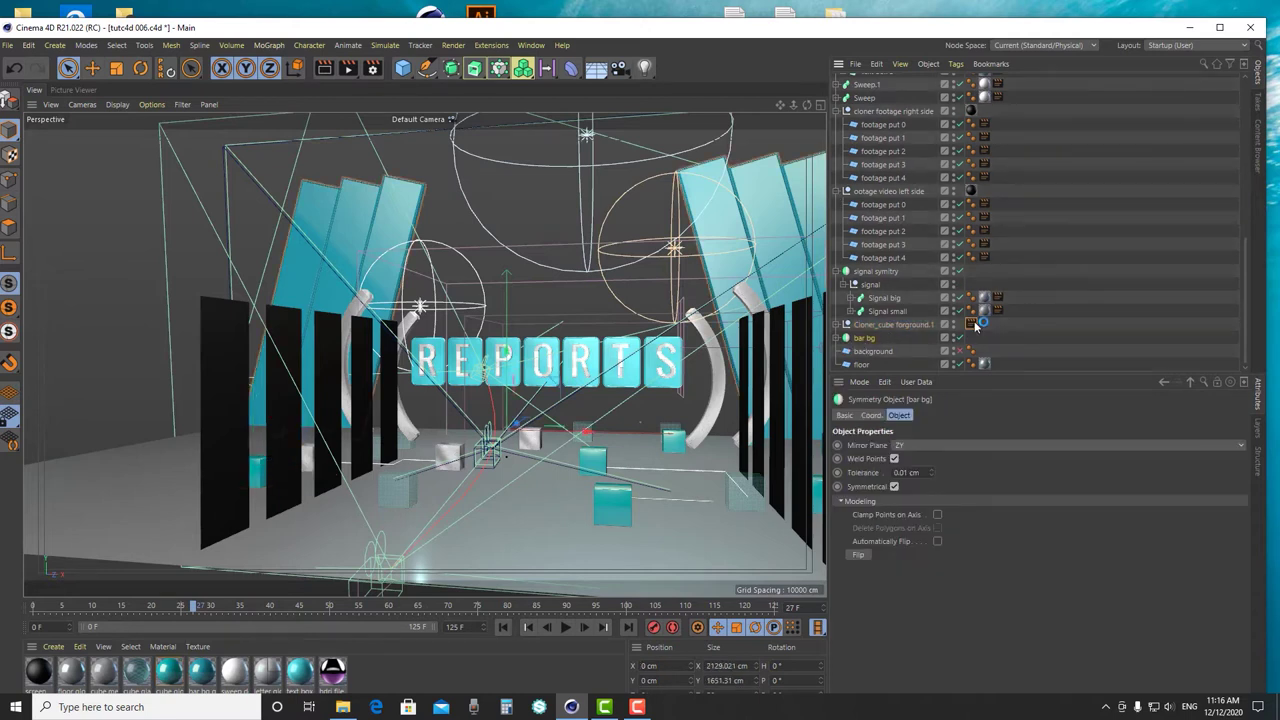
pyautogui.click(971, 324)
pyautogui.moveTo(971, 325)
pyautogui.keyDown('ctrl'); pyautogui.mouseDown()
pyautogui.moveTo(976, 350)
pyautogui.moveTo(971, 339)
pyautogui.mouseUp(); pyautogui.keyUp('ctrl')
pyautogui.click(868, 340)
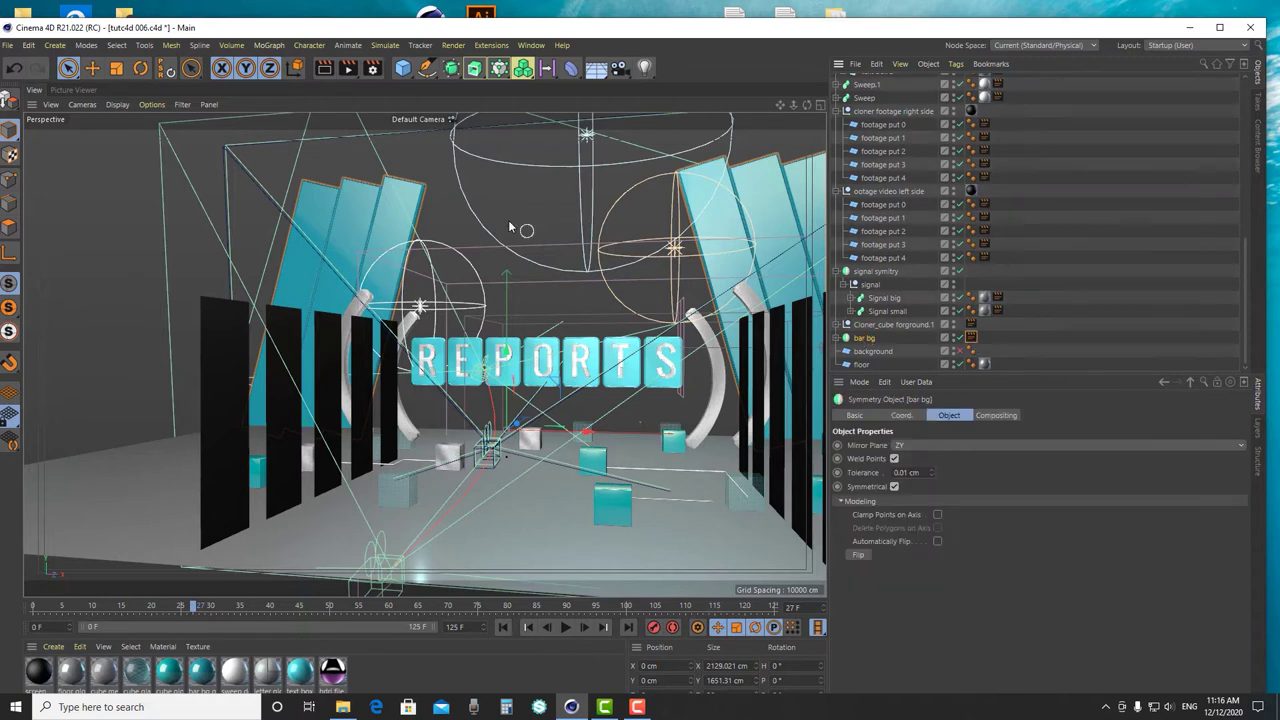
# - Copy the Compositing tag from the bar bg symmetry object to the floor
pyautogui.keyDown('alt'); pyautogui.moveTo(698, 366); pyautogui.dragTo(620, 305); pyautogui.keyUp('alt')
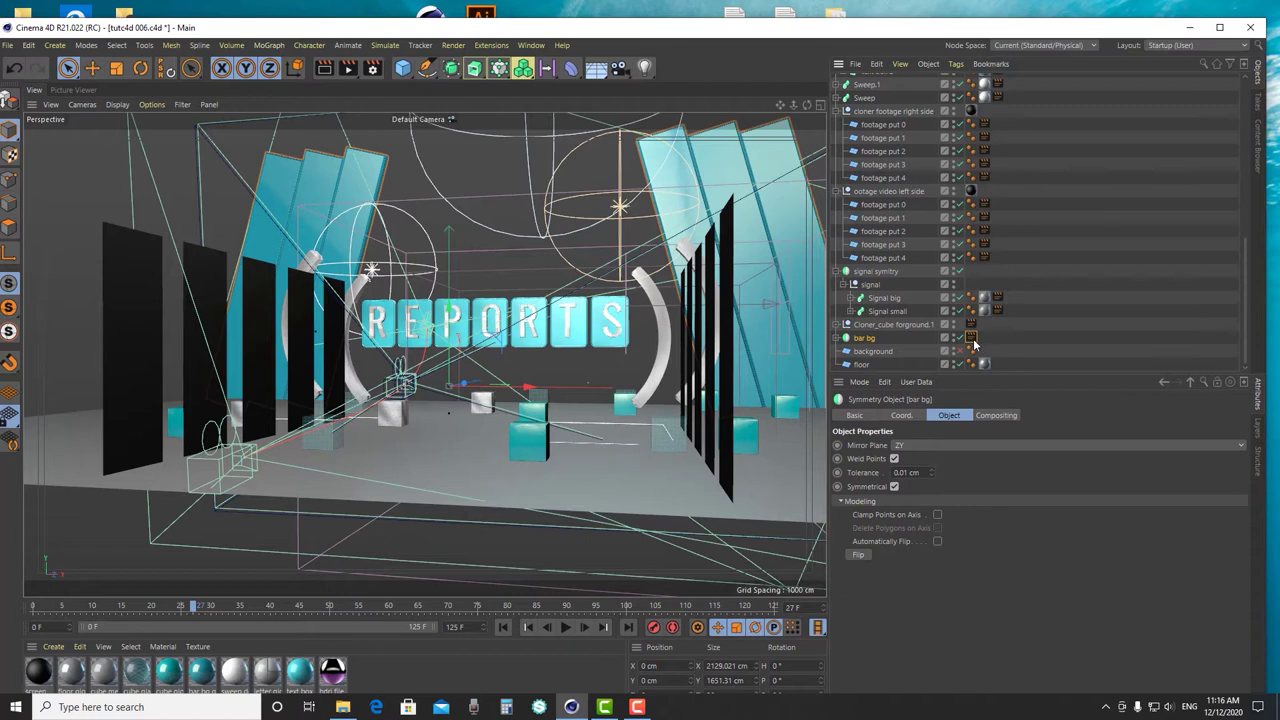
pyautogui.click(973, 341)
pyautogui.keyDown('ctrl'); pyautogui.moveTo(996, 366); pyautogui.dragTo(998, 364); pyautogui.keyUp('ctrl')
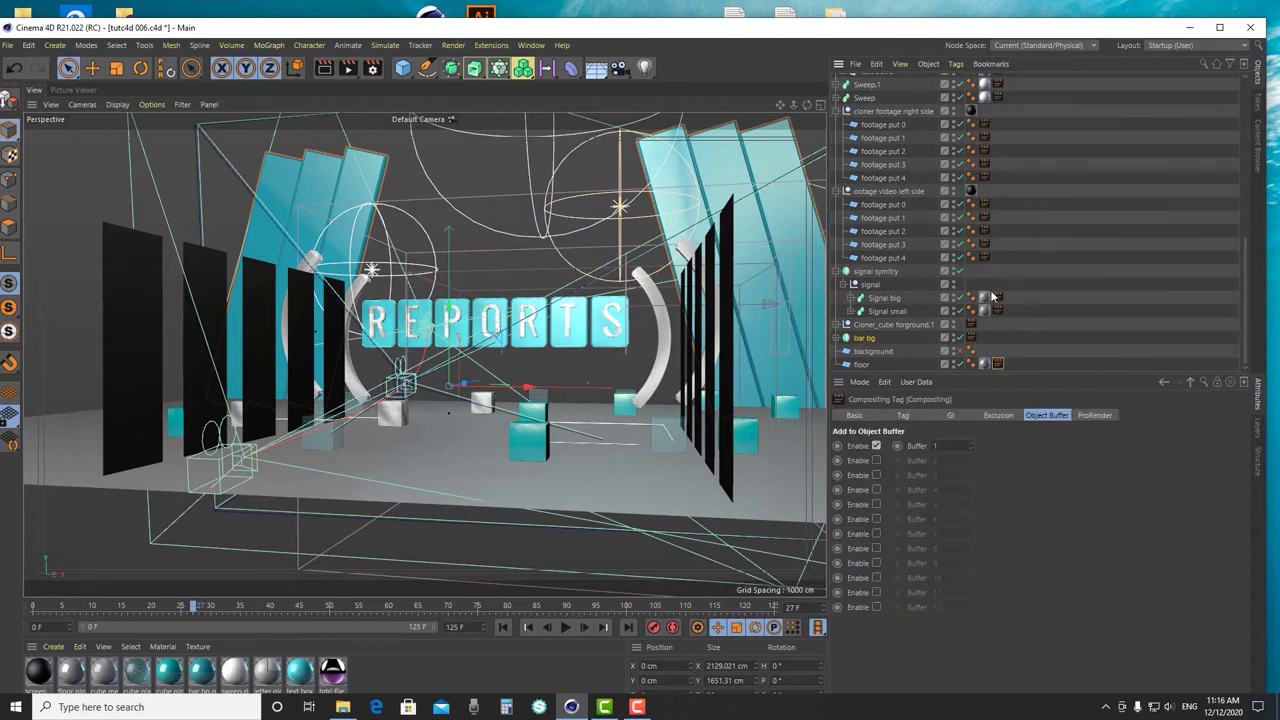
pyautogui.keyDown('alt'); pyautogui.moveTo(732, 252); pyautogui.dragTo(761, 295); pyautogui.keyUp('alt')
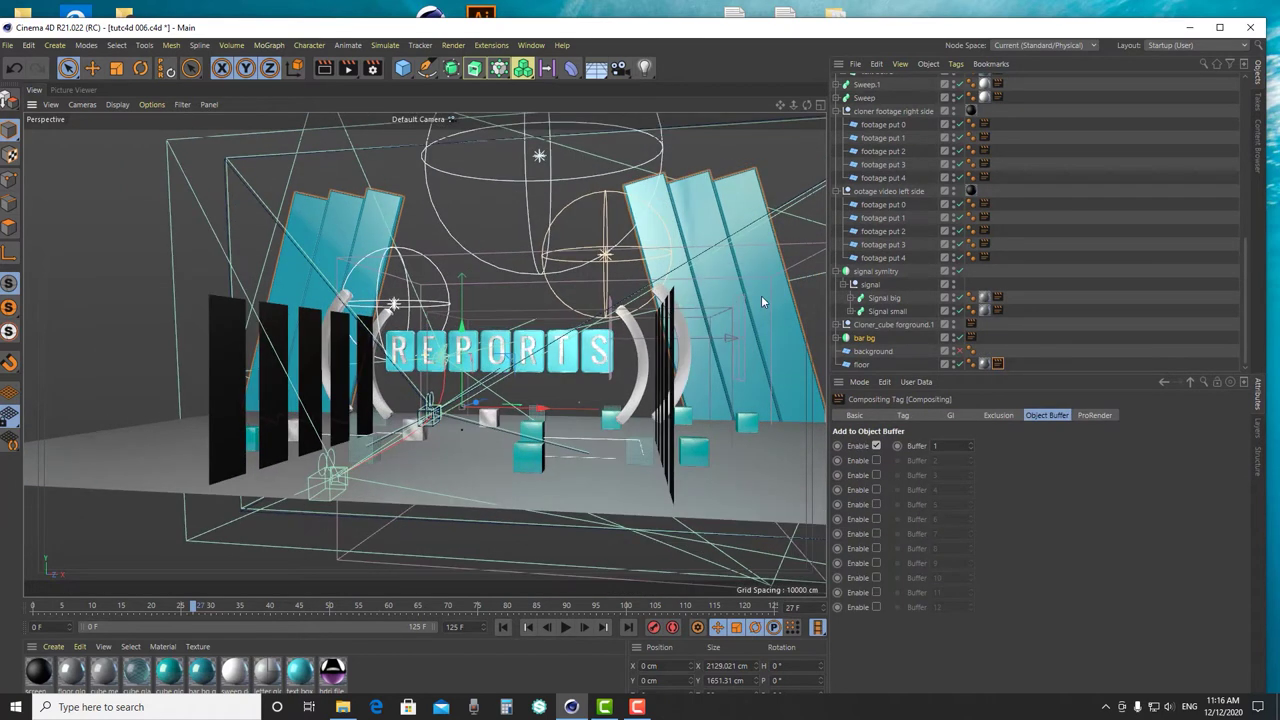
# - Enable object buffer 2 in the Compositing tag of the first letter R in the Text group
pyautogui.scroll(10, 1107, 270)
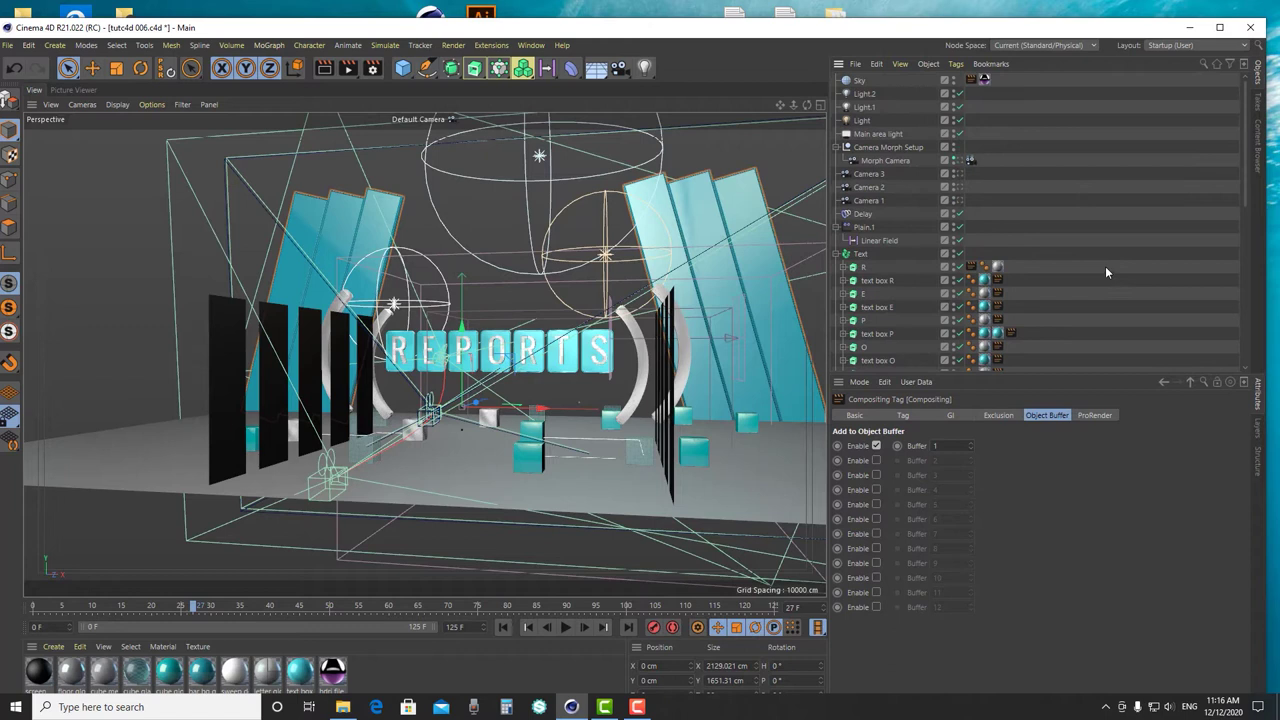
pyautogui.click(997, 294)
pyautogui.click(998, 282)
pyautogui.click(970, 267)
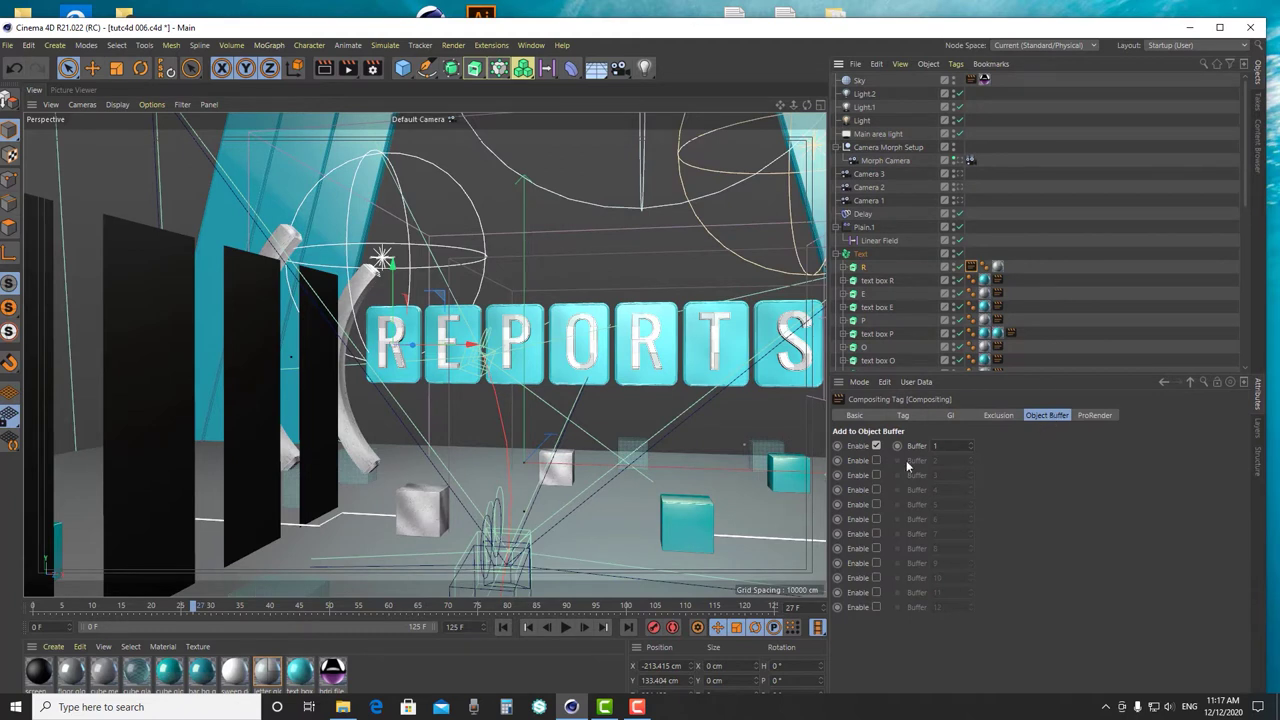
pyautogui.click(943, 446)
pyautogui.click(866, 267)
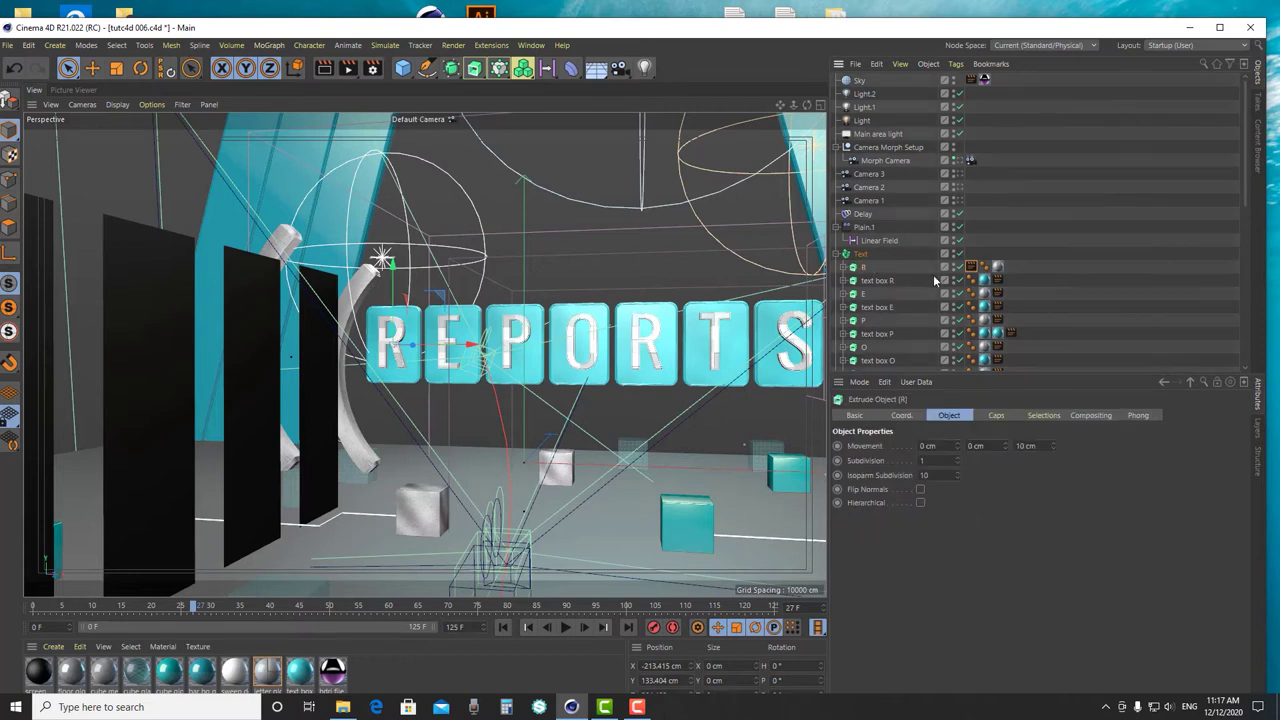
pyautogui.click(970, 267)
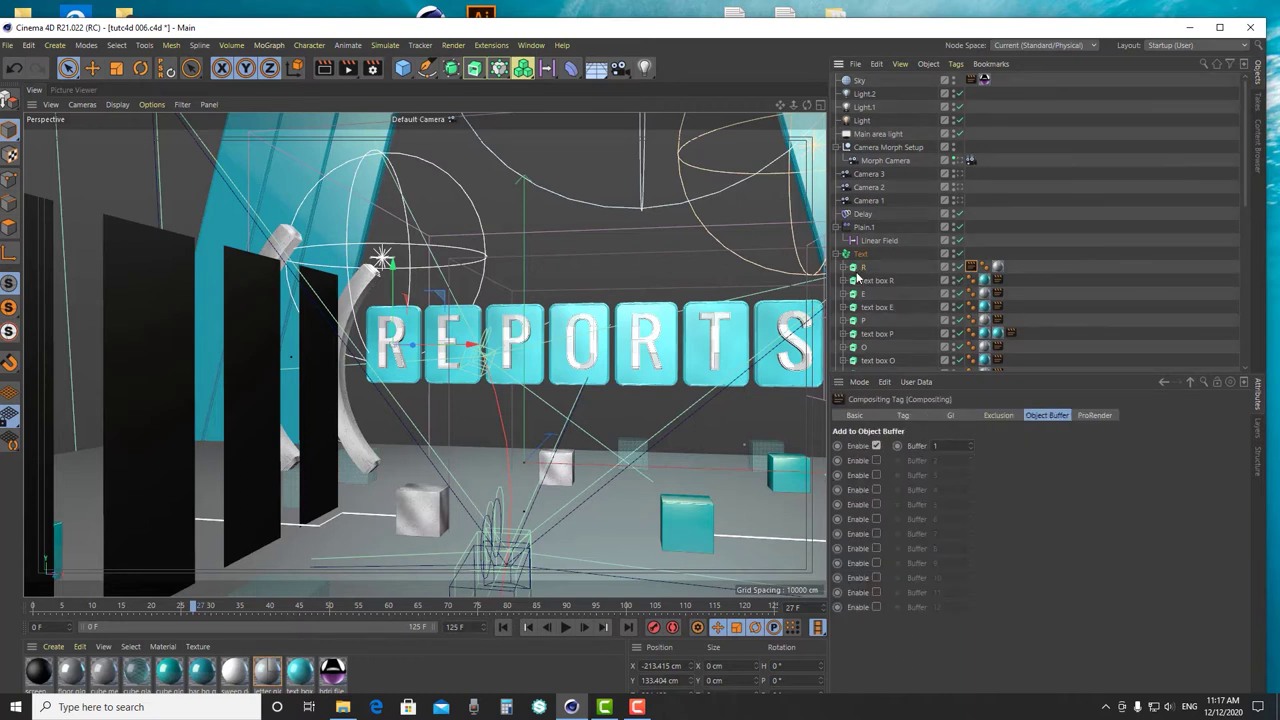
pyautogui.click(876, 460)
pyautogui.click(876, 460)
# - Enable object buffer 3 in the Compositing tag of the first text box R
pyautogui.click(962, 281)
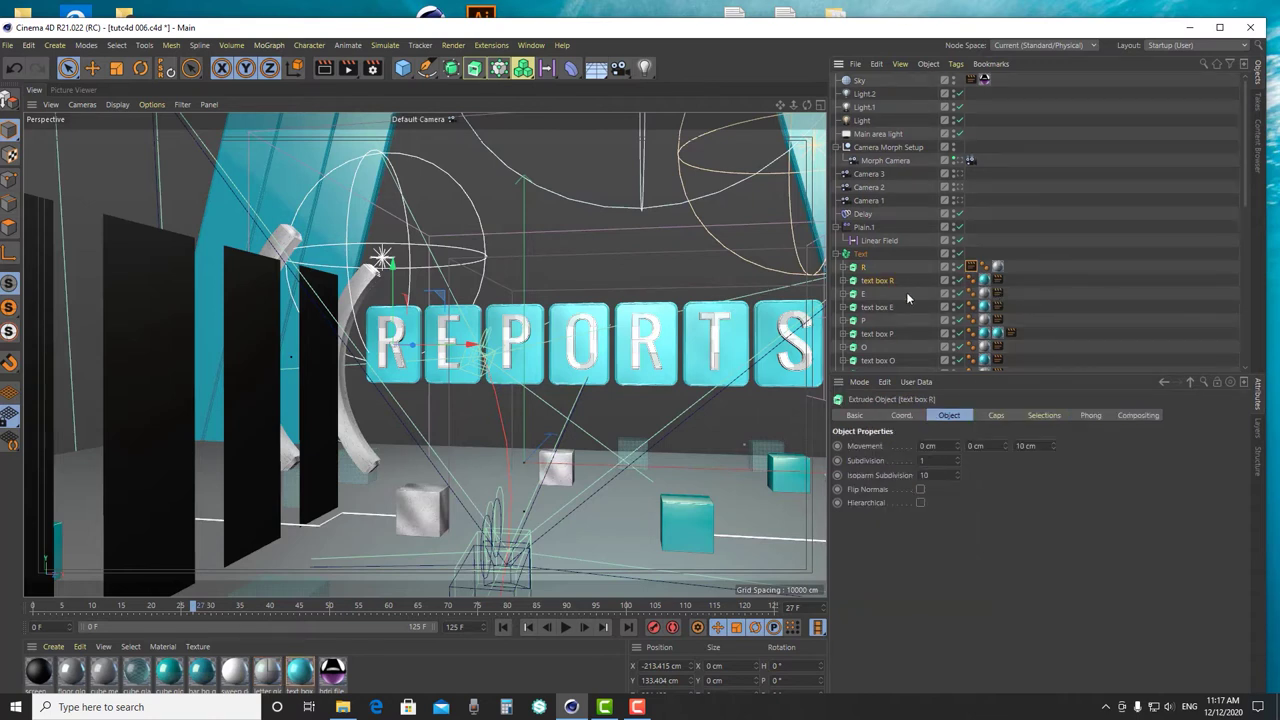
pyautogui.click(999, 282)
pyautogui.click(876, 475)
pyautogui.doubleClick(945, 475)
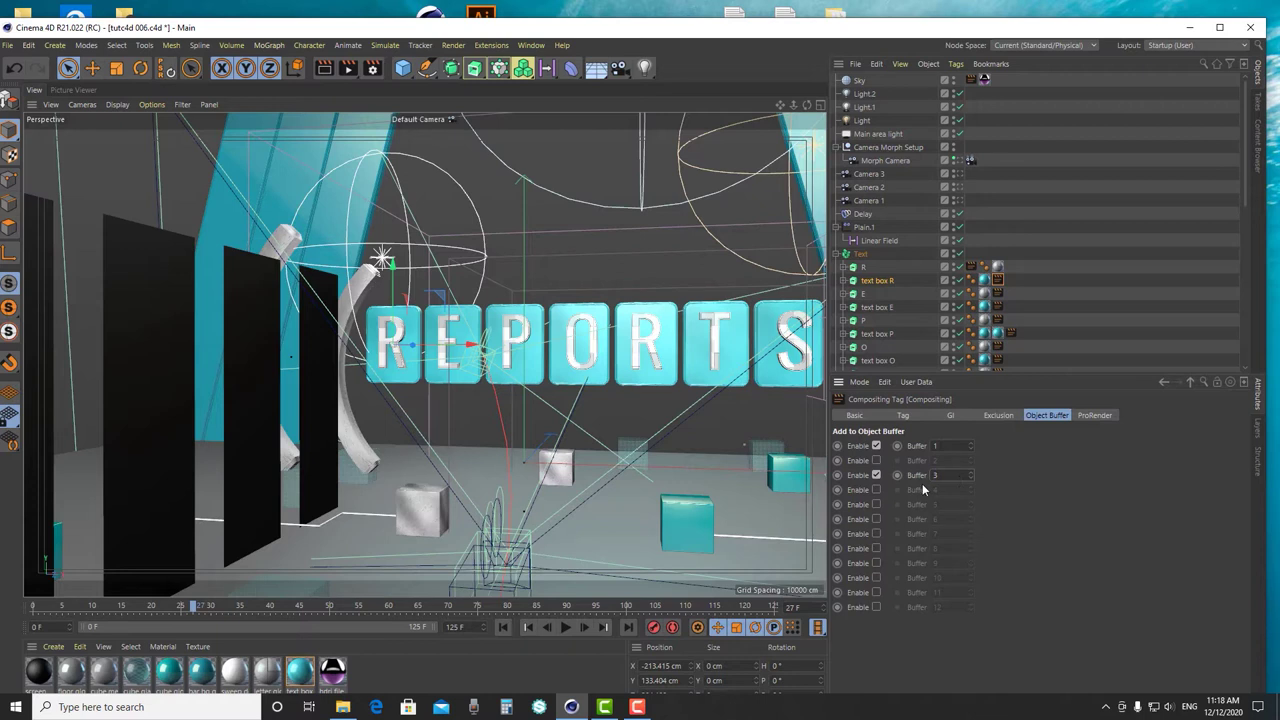
pyautogui.click(876, 475)
pyautogui.doubleClick(948, 461)
# - Enable object buffer 2 in the letter E's Compositing tag and object buffer 3 in the tag of text box E
pyautogui.click(857, 295)
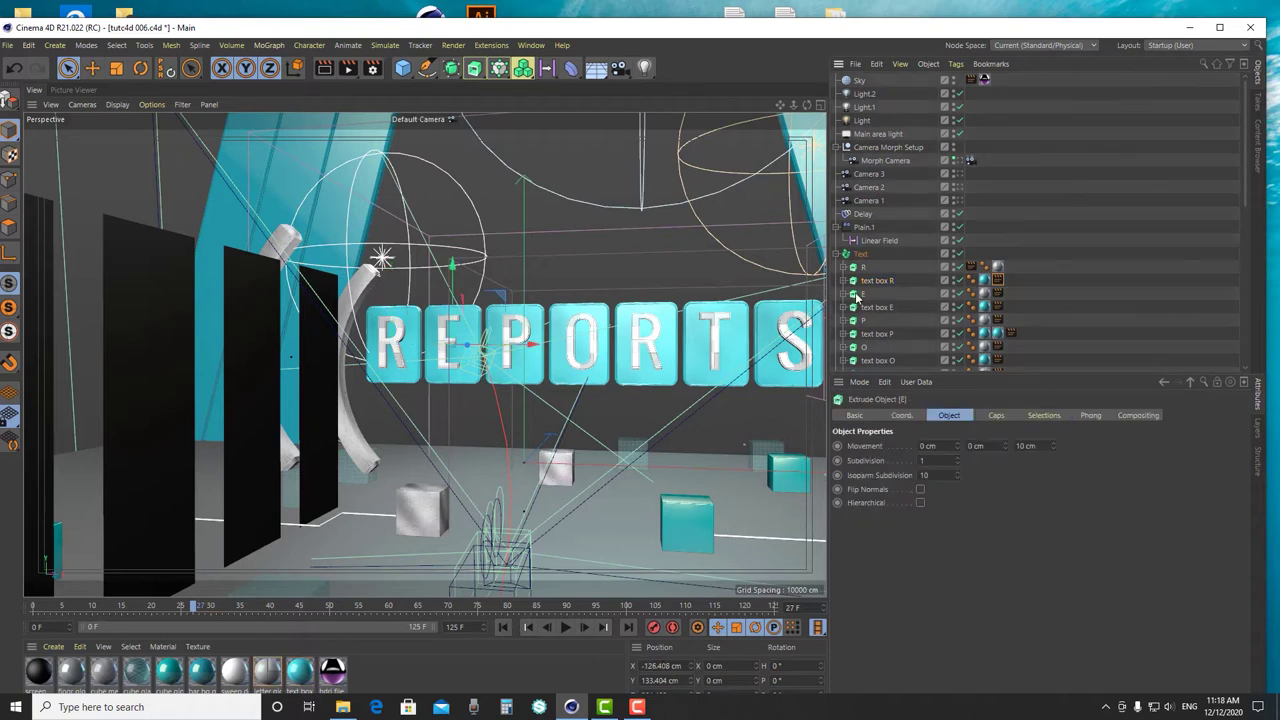
pyautogui.click(998, 294)
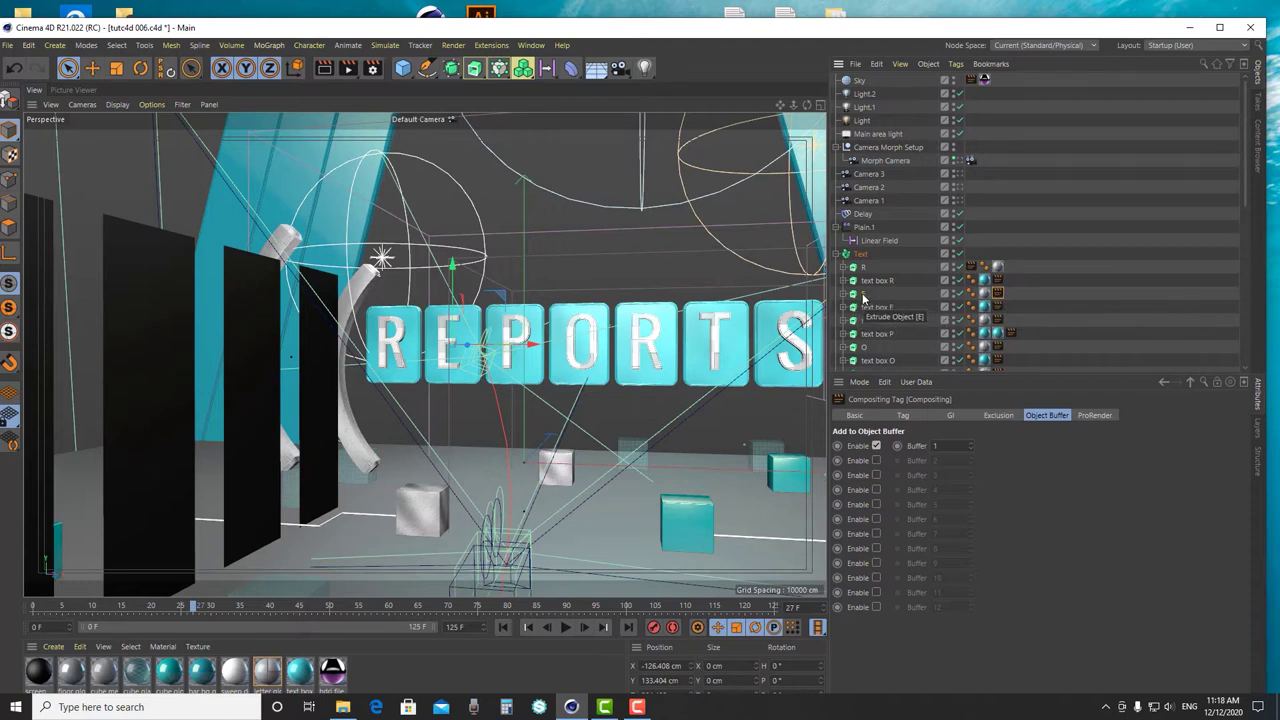
pyautogui.click(876, 460)
pyautogui.click(870, 308)
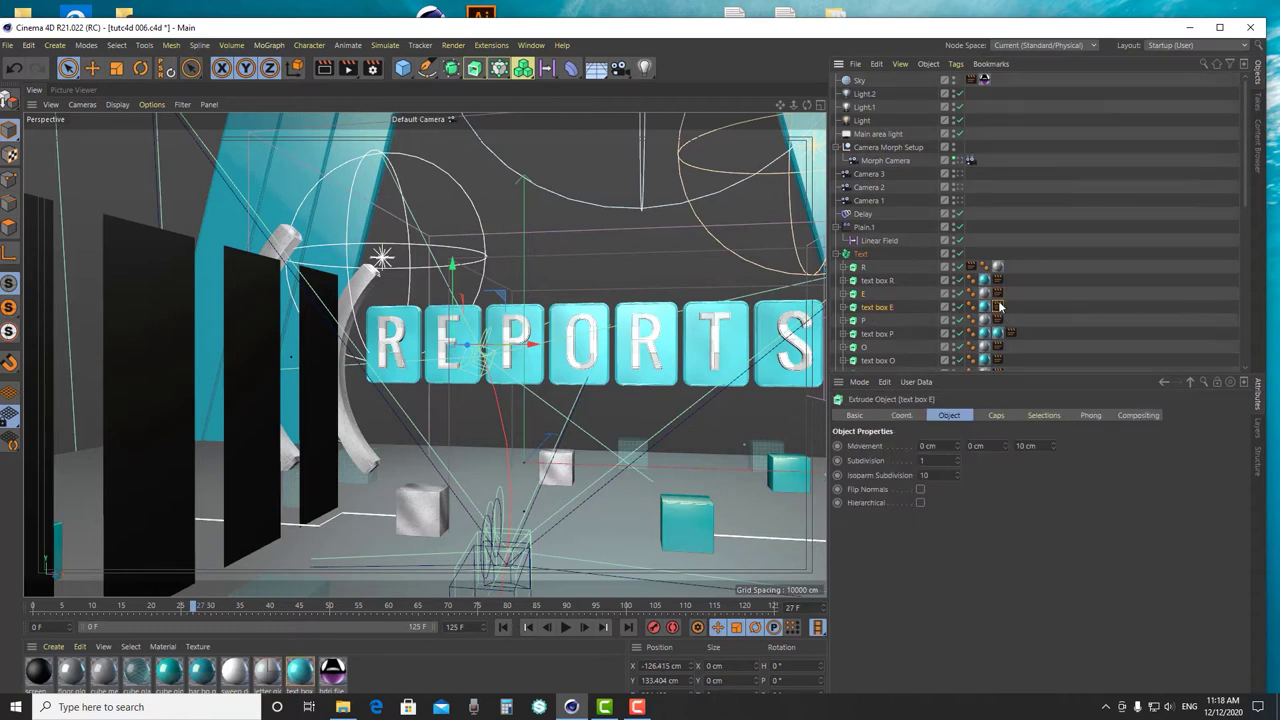
pyautogui.click(997, 307)
pyautogui.click(876, 475)
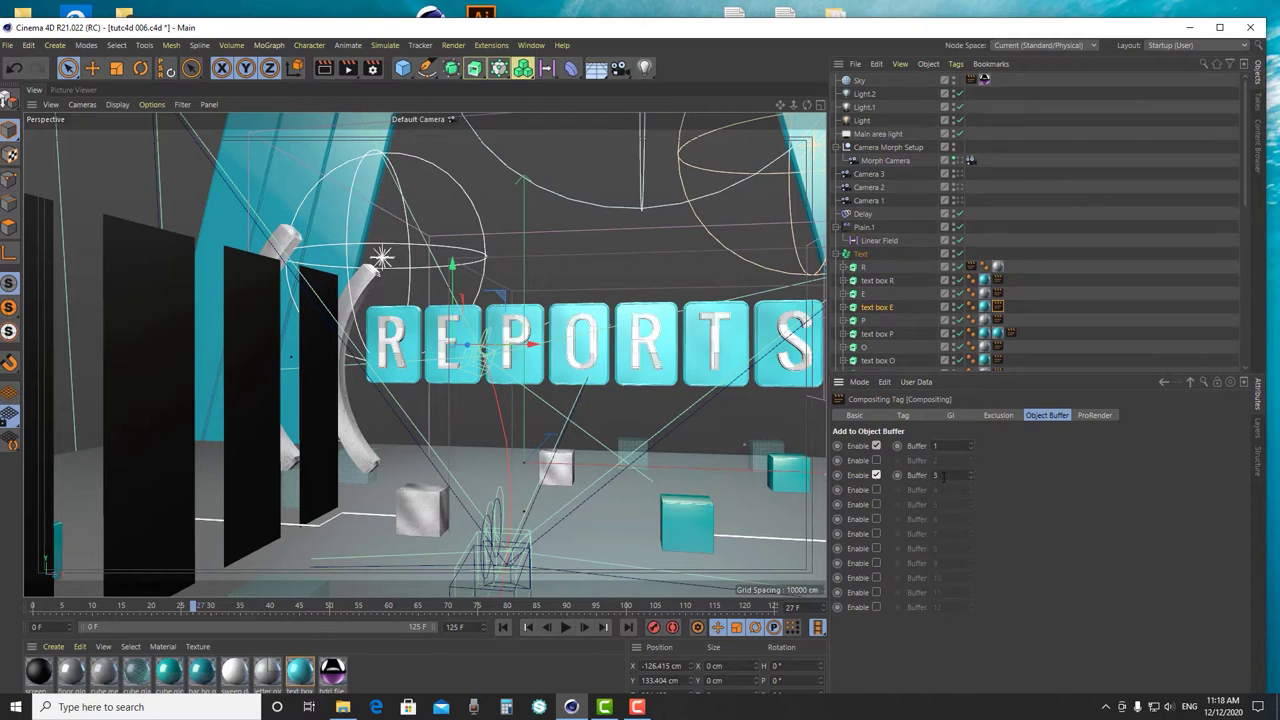
# - Enable object buffer 2 in the letter P's Compositing tag and object buffer 3 in the tag of text box P
pyautogui.click(864, 320)
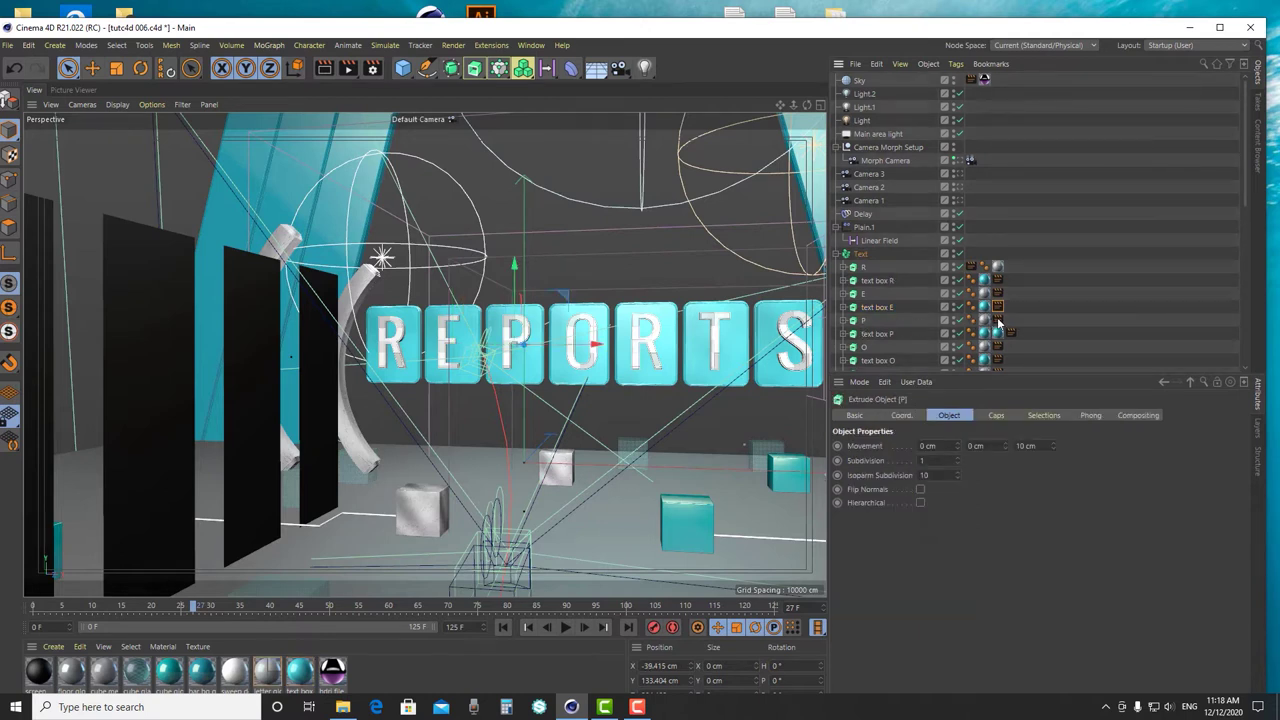
pyautogui.click(997, 320)
pyautogui.click(876, 461)
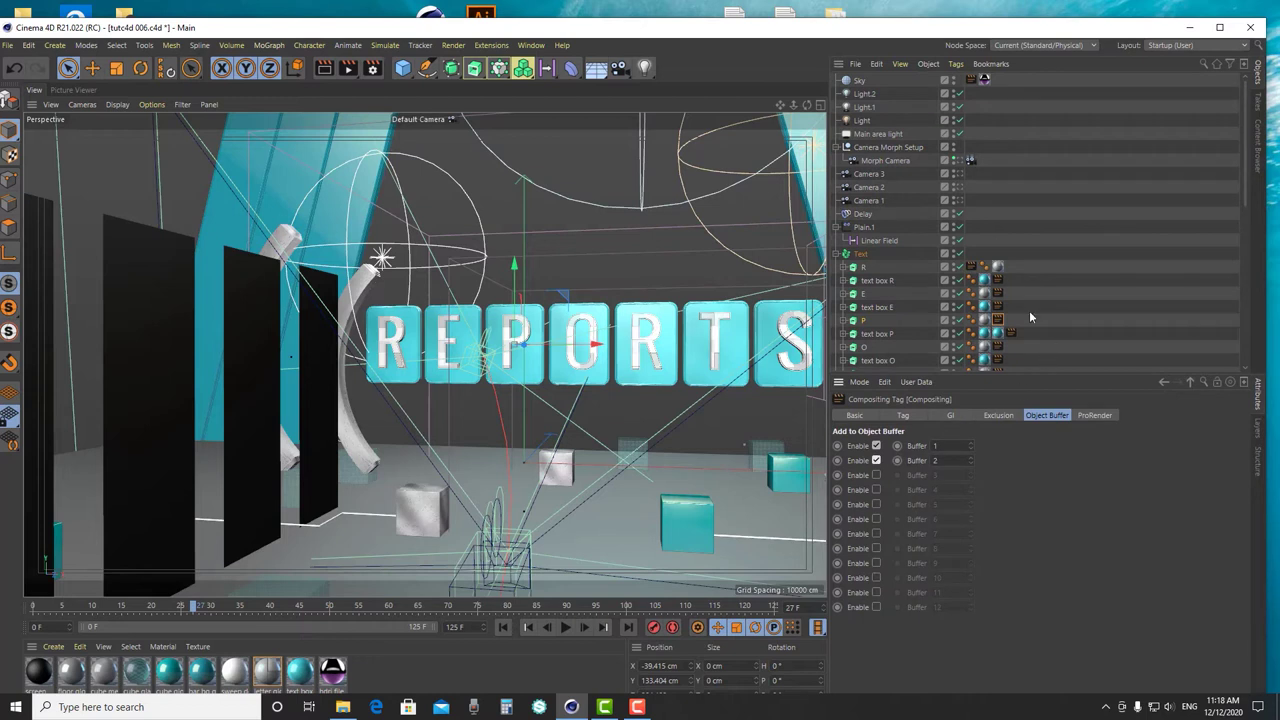
pyautogui.scroll(-2, 1030, 314)
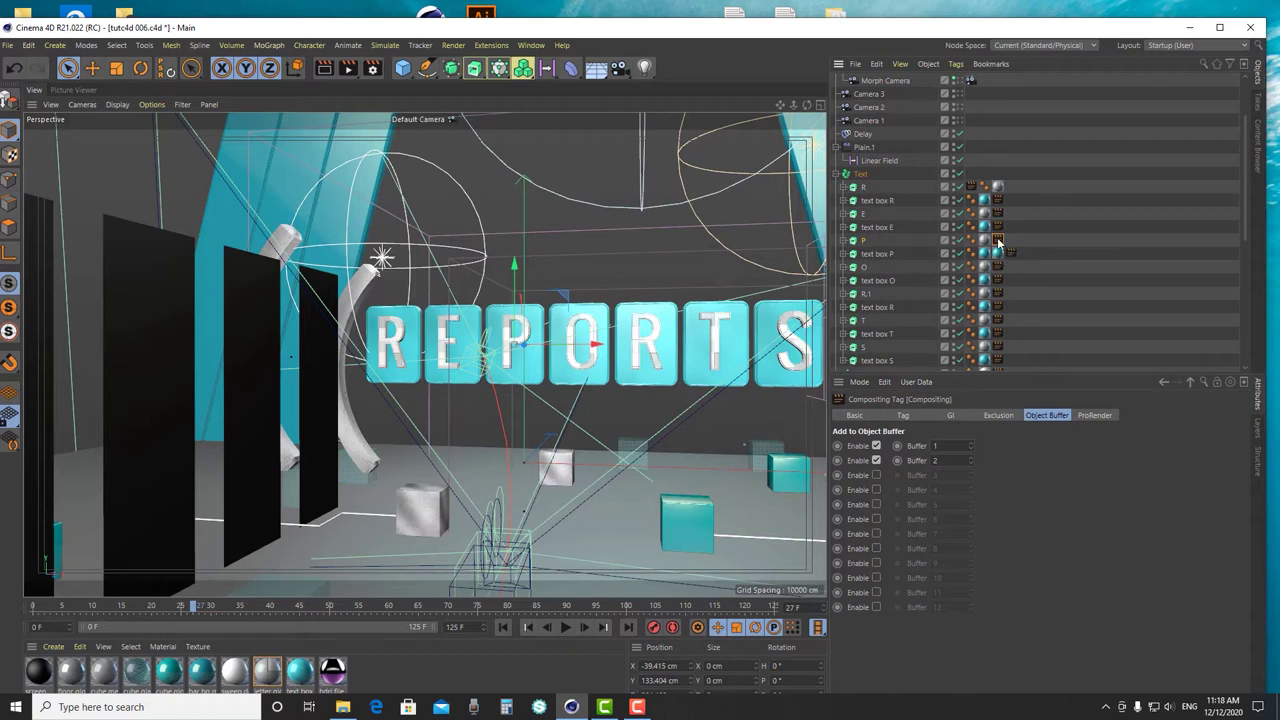
pyautogui.keyDown('ctrl'); pyautogui.moveTo(998, 243); pyautogui.dragTo(1000, 254); pyautogui.keyUp('ctrl')
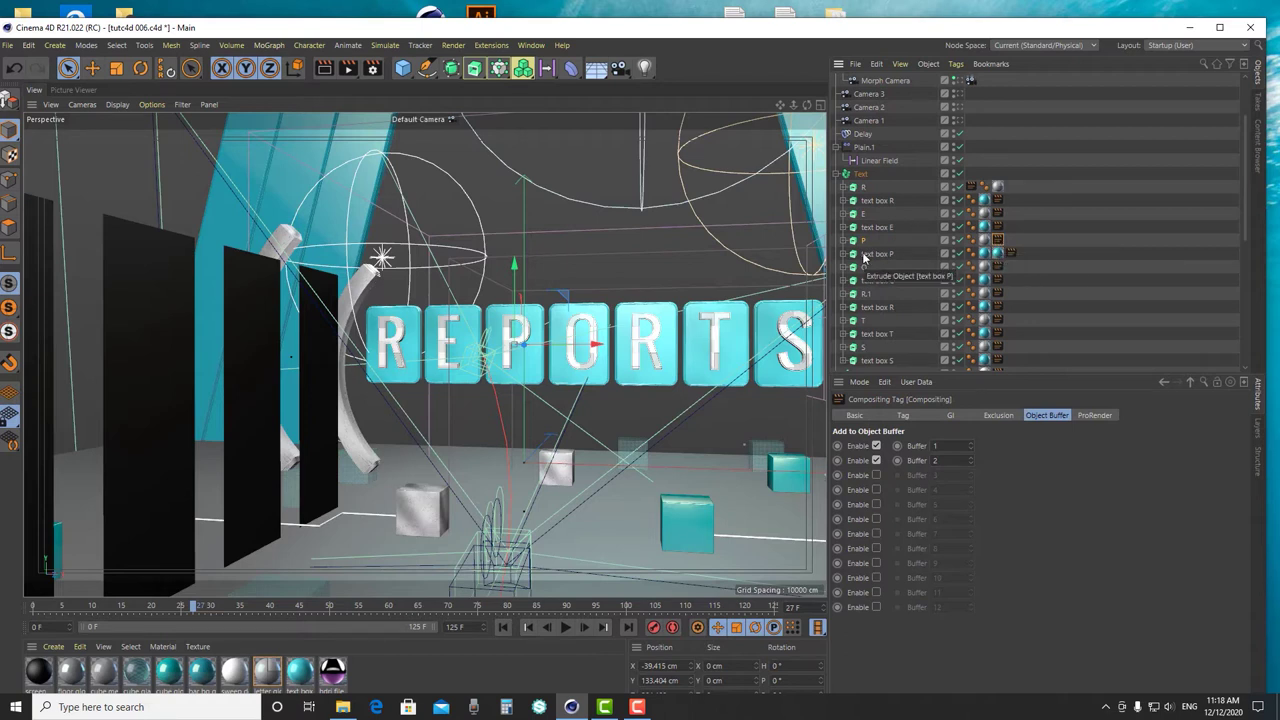
pyautogui.click(1012, 253)
pyautogui.click(876, 476)
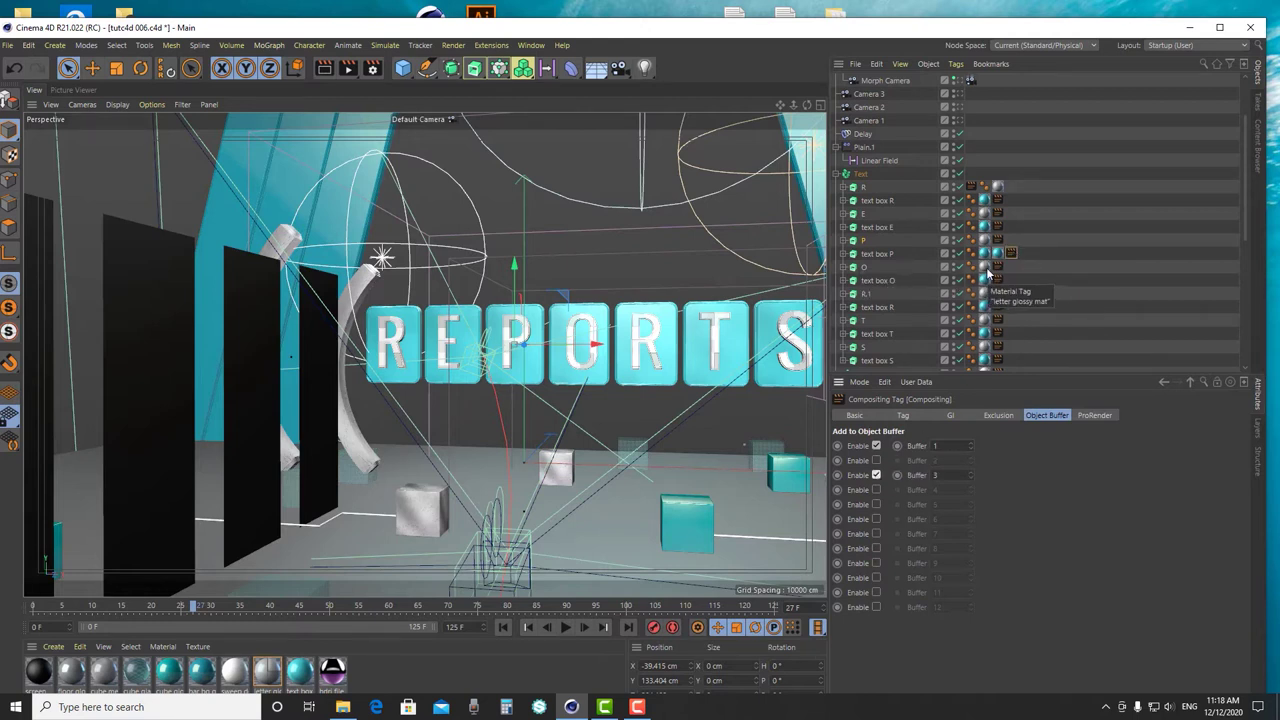
# - Enable object buffer 2 in the tags of letters O and R.1, and buffer 3 for text box O and the second text box R
pyautogui.click(999, 267)
pyautogui.click(876, 460)
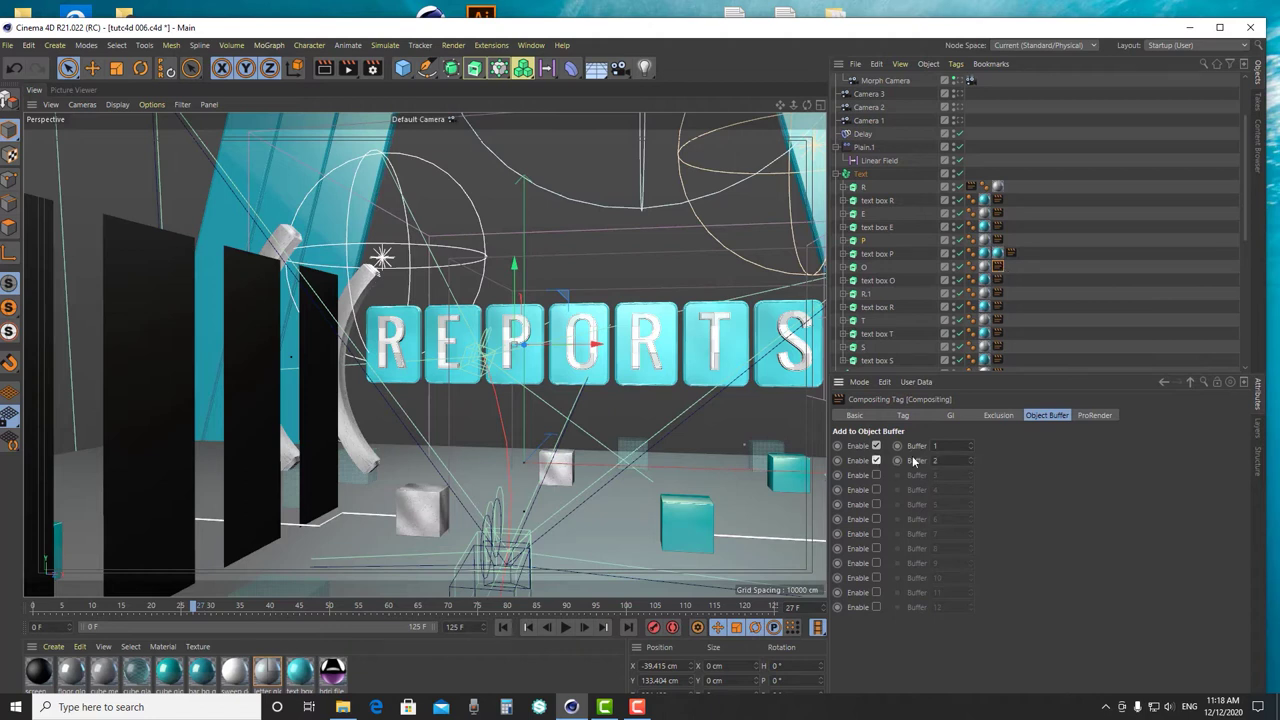
pyautogui.click(999, 280)
pyautogui.click(876, 475)
pyautogui.click(999, 293)
pyautogui.click(876, 460)
pyautogui.click(999, 307)
# - Enable object buffer 2 in the Compositing tags of letters T and S, and buffer 3 for text box T and text box S
pyautogui.scroll(-3, 1032, 350)
pyautogui.click(998, 240)
pyautogui.click(876, 460)
pyautogui.click(998, 266)
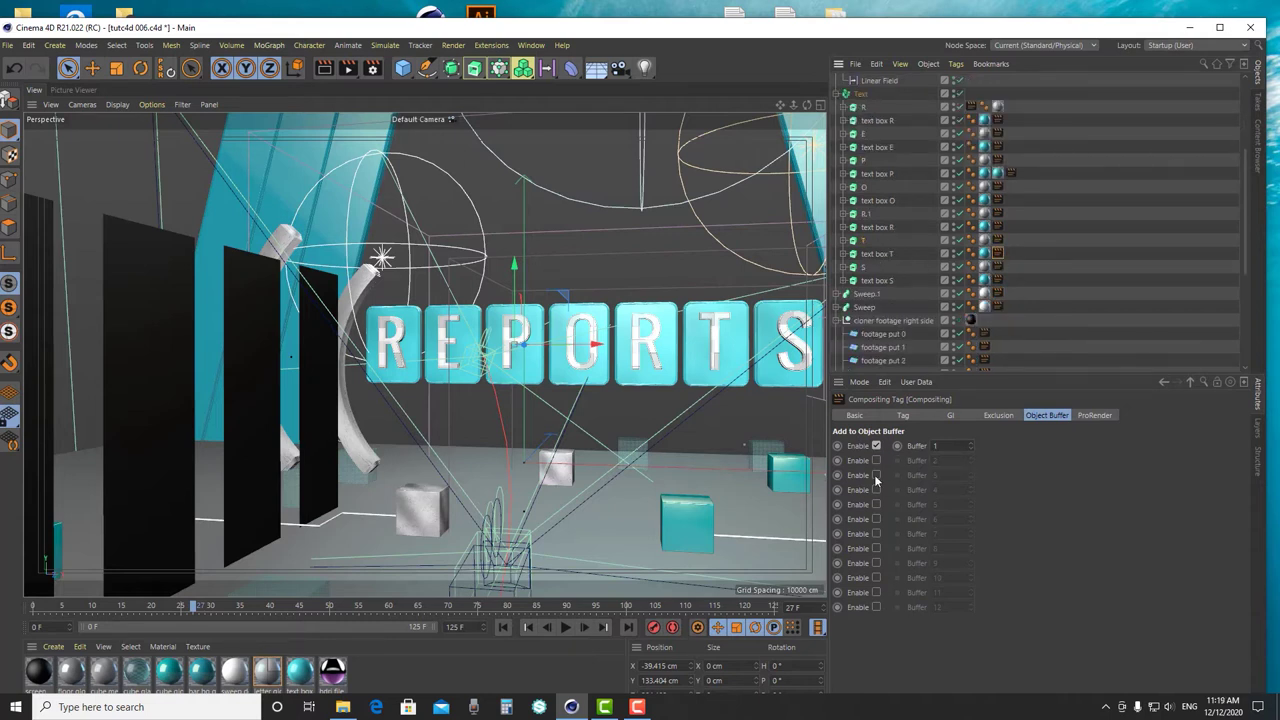
pyautogui.click(998, 281)
pyautogui.click(867, 284)
pyautogui.click(866, 269)
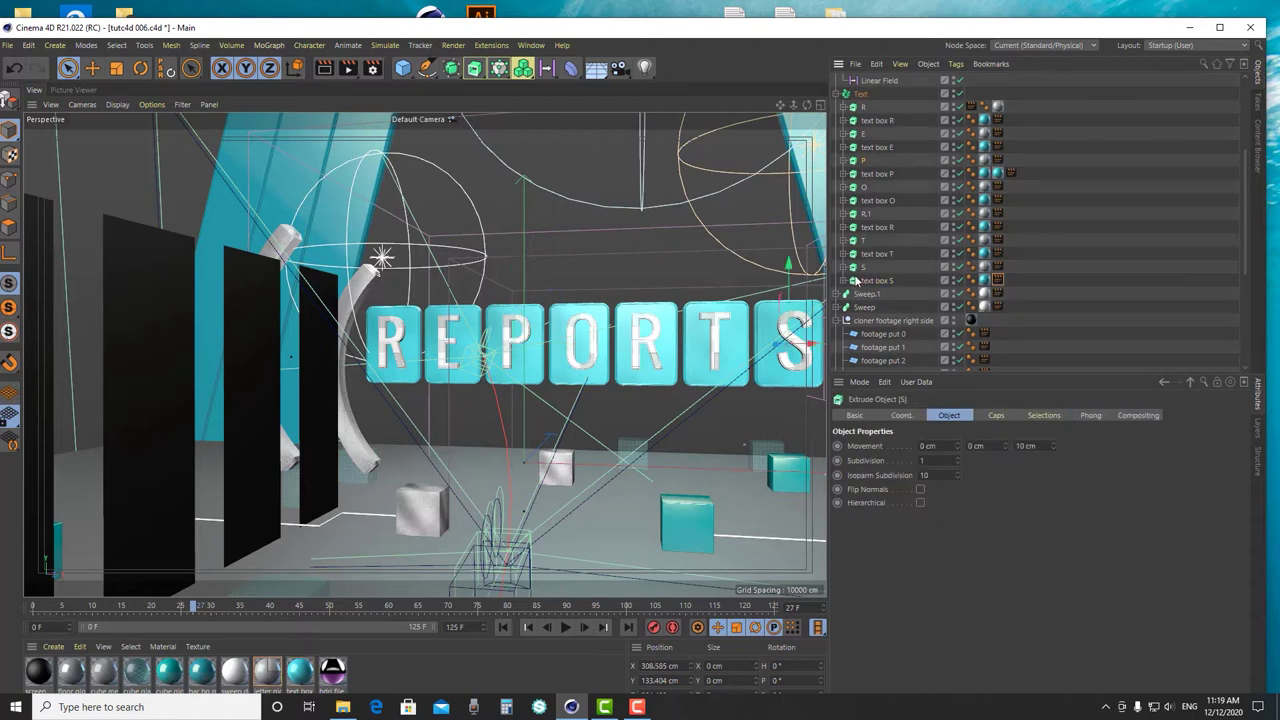
# - Enable object buffer 4 in the Compositing tags of Sweep.1 and Sweep
pyautogui.moveTo(780, 104); pyautogui.dragTo(1031, 283)
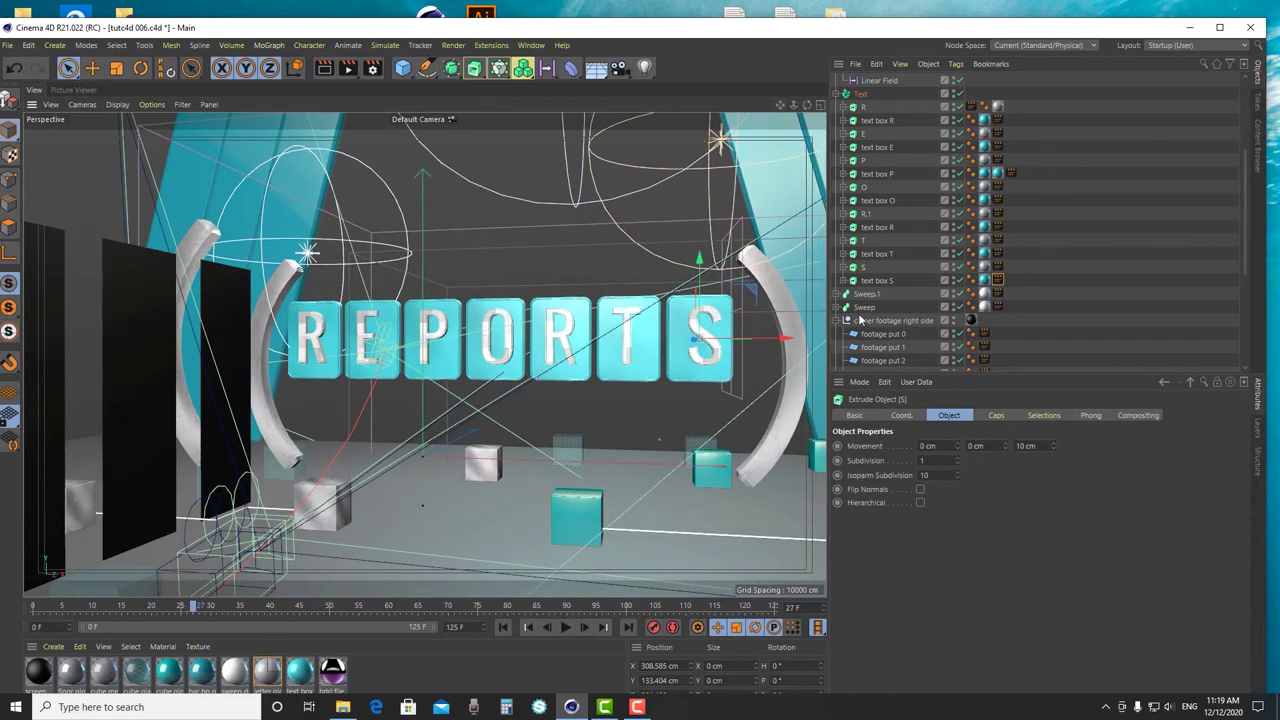
pyautogui.click(866, 294)
pyautogui.click(997, 293)
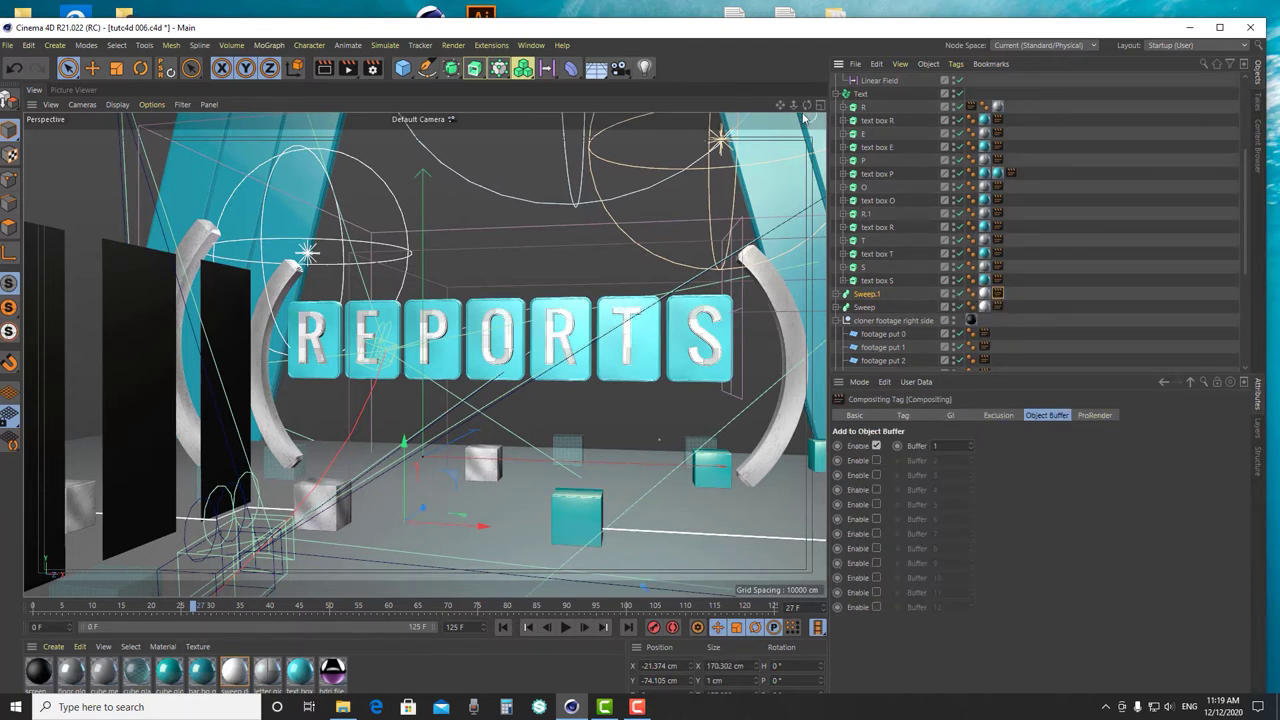
pyautogui.moveTo(806, 104); pyautogui.dragTo(740, 108)
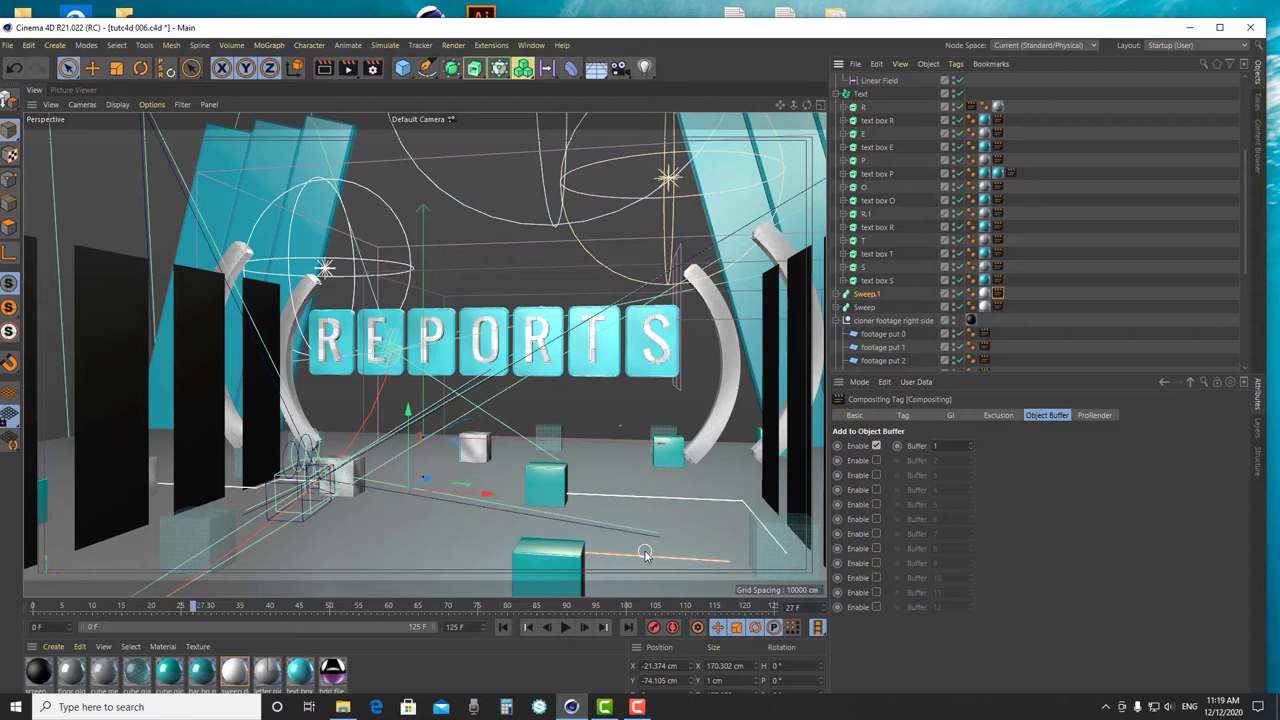
pyautogui.click(876, 490)
pyautogui.click(997, 308)
pyautogui.click(876, 490)
# - Examine the left side footage group and match its individual planes to their positions in the scene
pyautogui.scroll(-4, 882, 253)
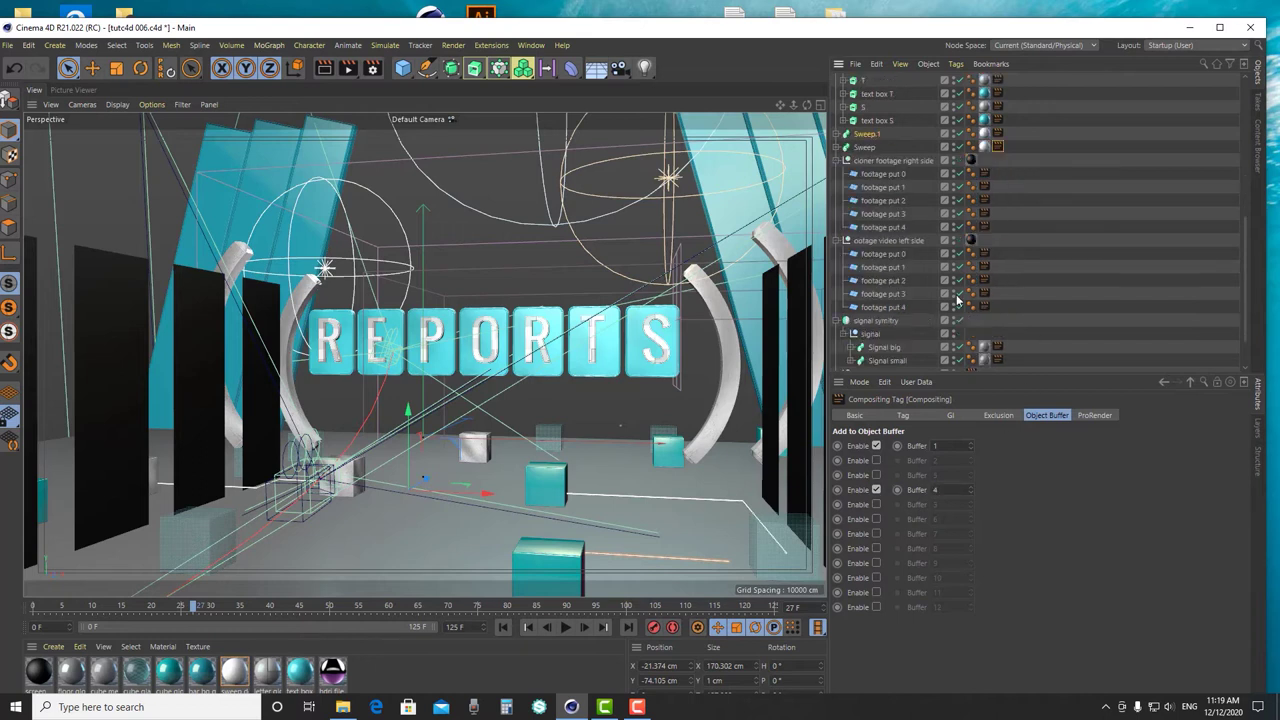
pyautogui.click(877, 266)
pyautogui.click(877, 241)
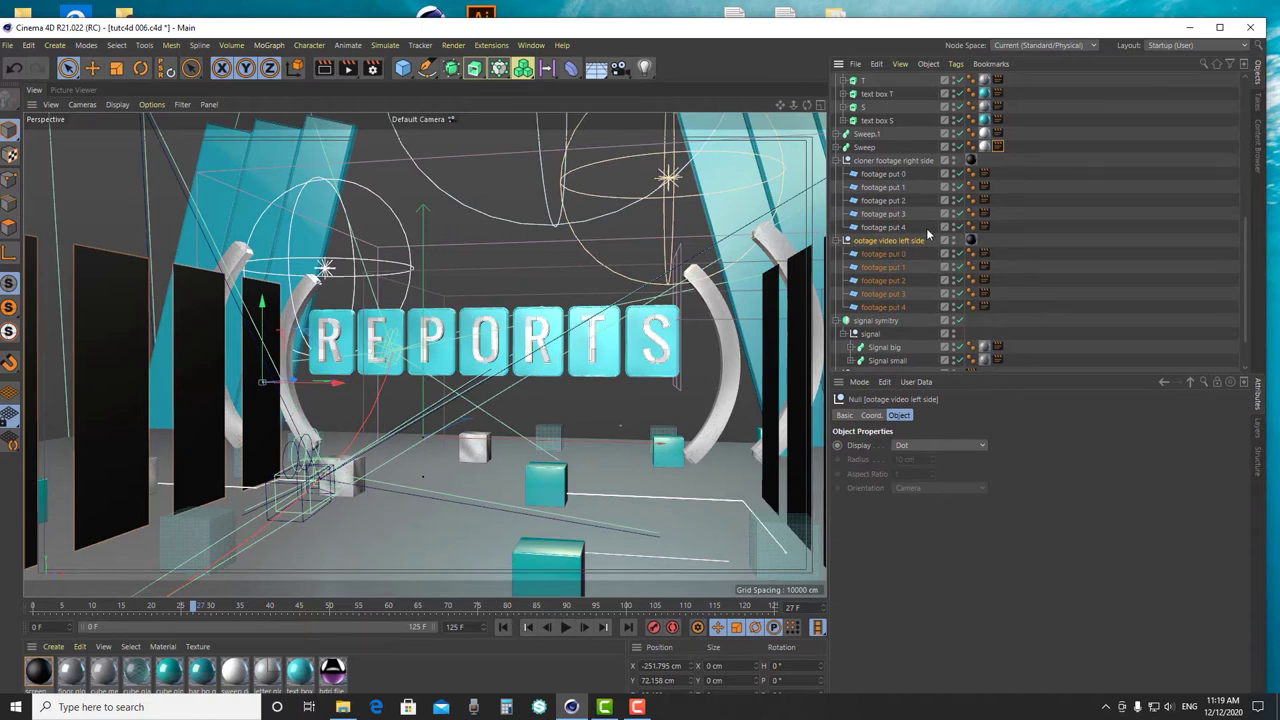
pyautogui.click(986, 255)
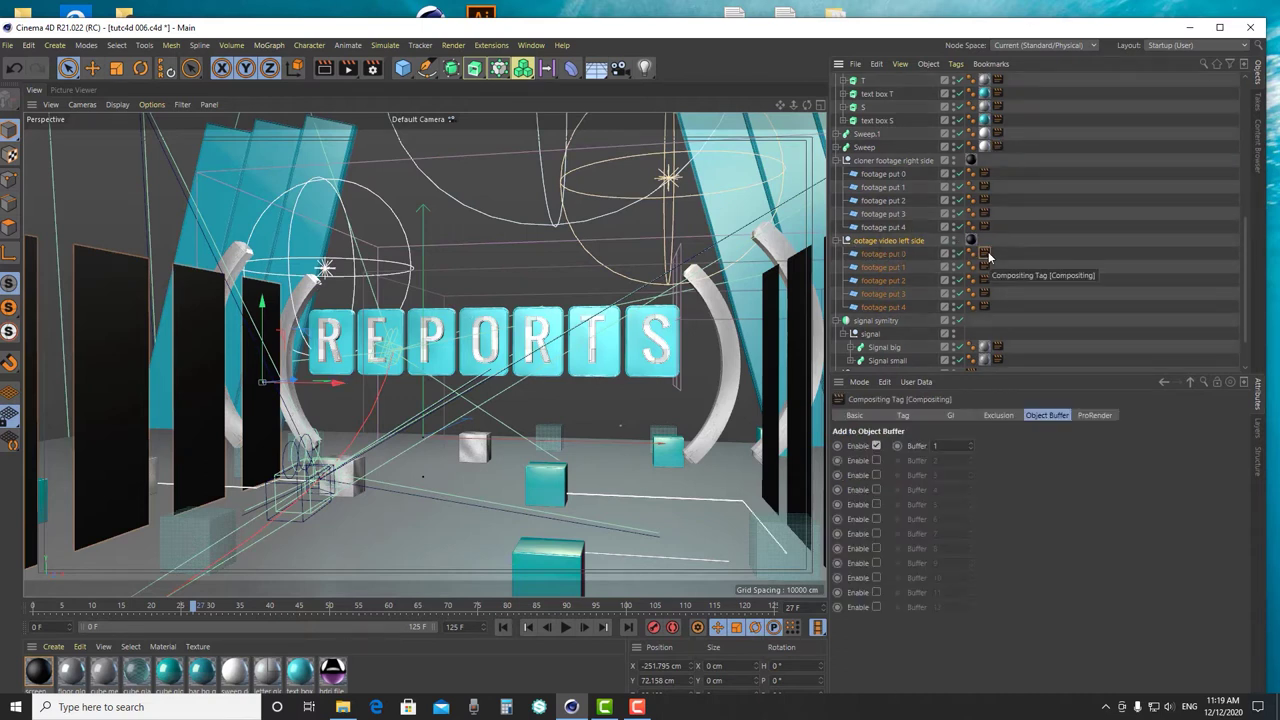
pyautogui.click(883, 294)
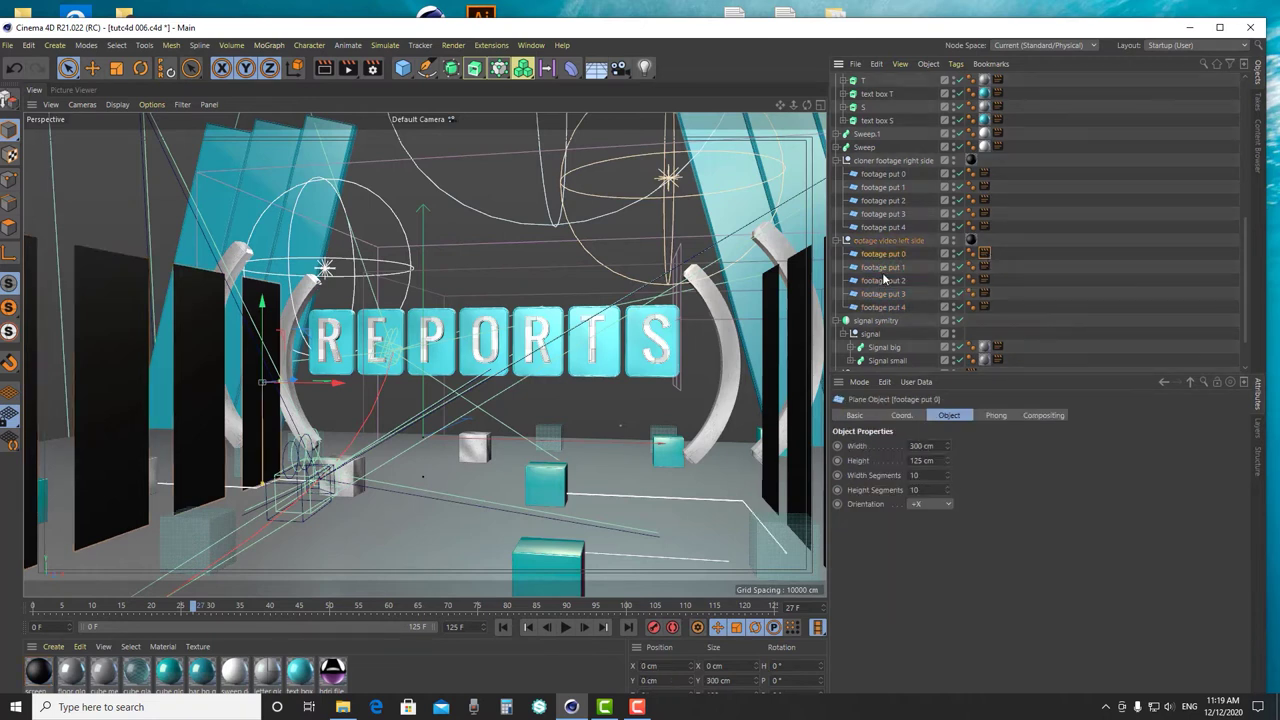
pyautogui.click(886, 320)
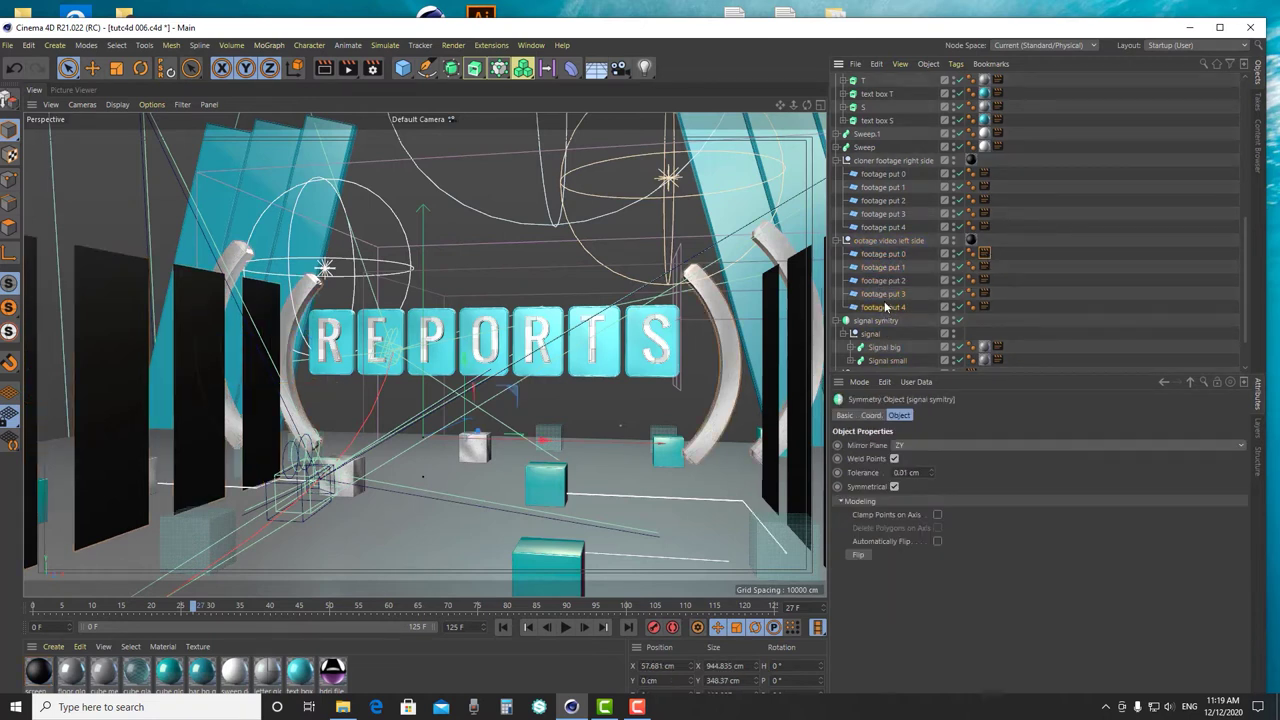
pyautogui.click(886, 281)
pyautogui.moveTo(793, 105); pyautogui.dragTo(745, 114)
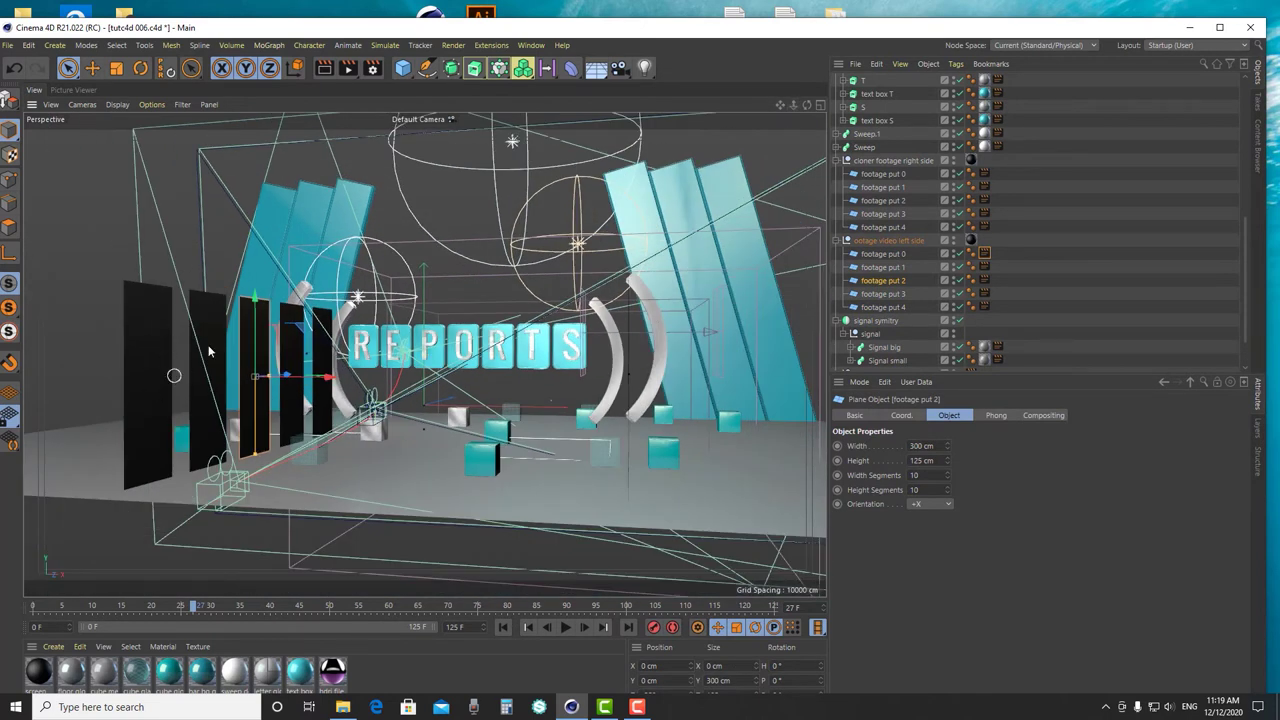
pyautogui.moveTo(800, 106); pyautogui.dragTo(776, 111)
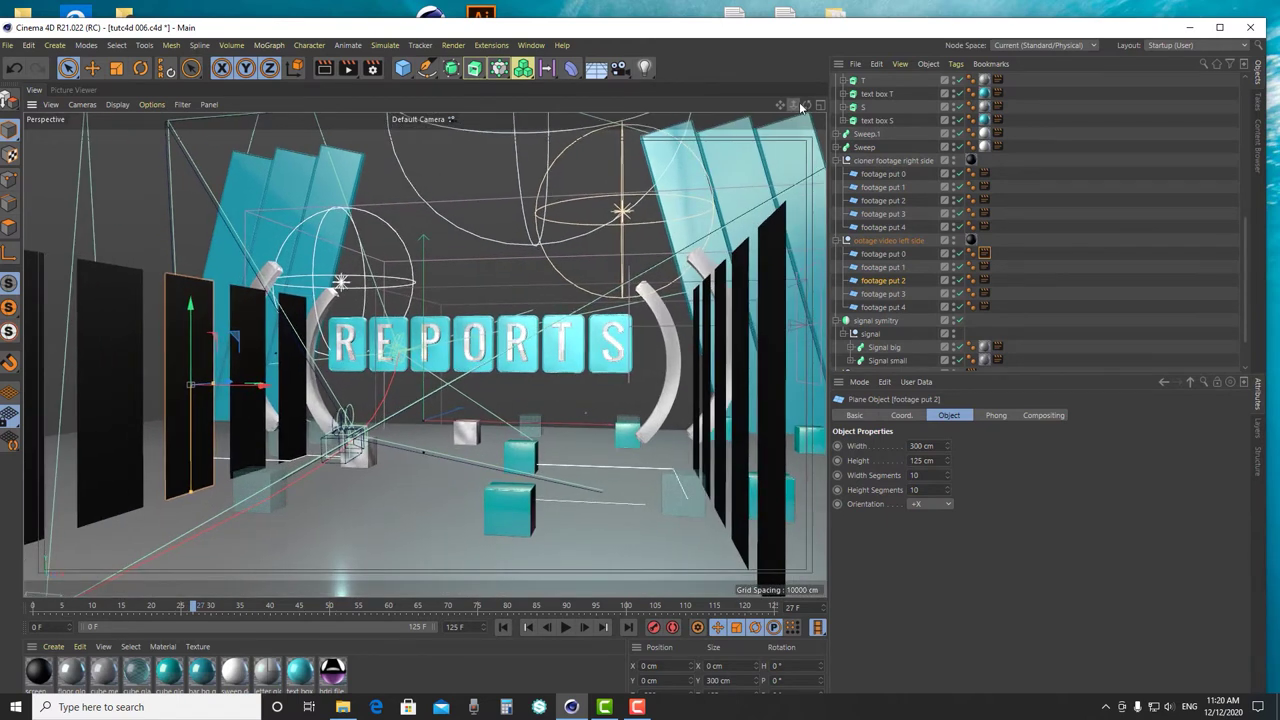
pyautogui.moveTo(796, 108); pyautogui.dragTo(790, 107)
# - Enable object buffer 5 in the Compositing tag of footage put 0 in the left side group
pyautogui.click(985, 253)
pyautogui.click(883, 255)
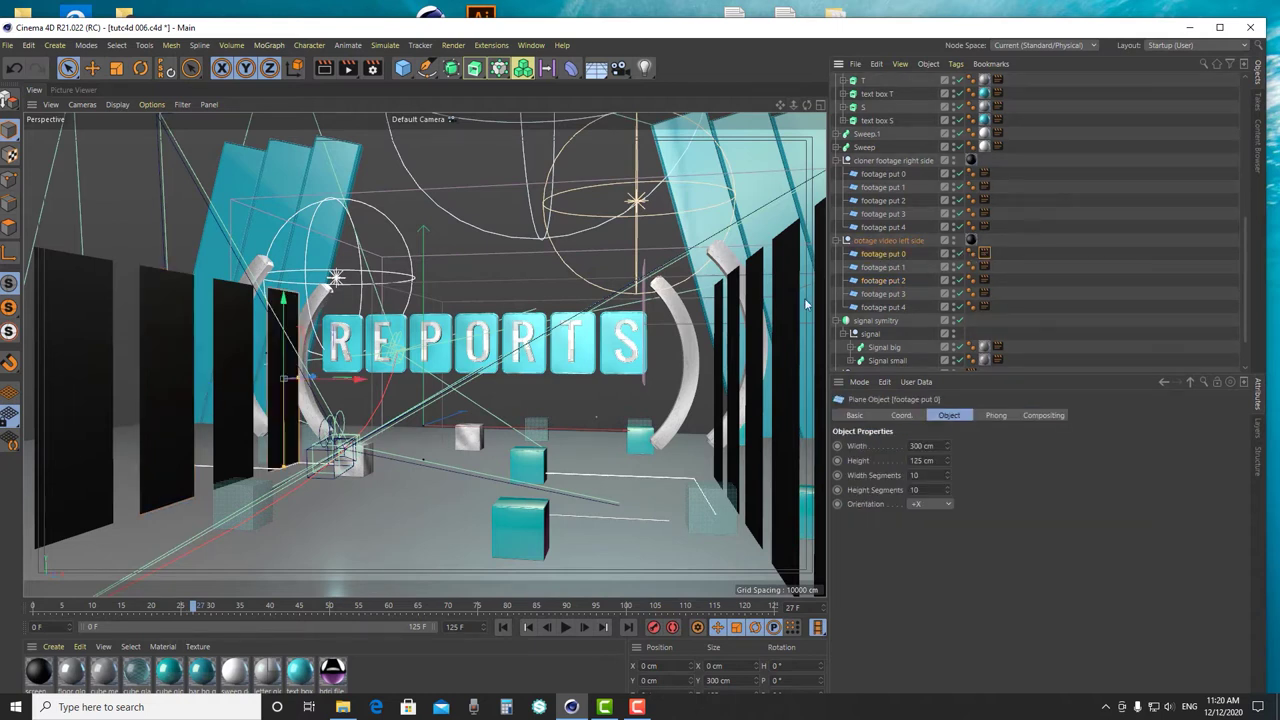
pyautogui.click(983, 254)
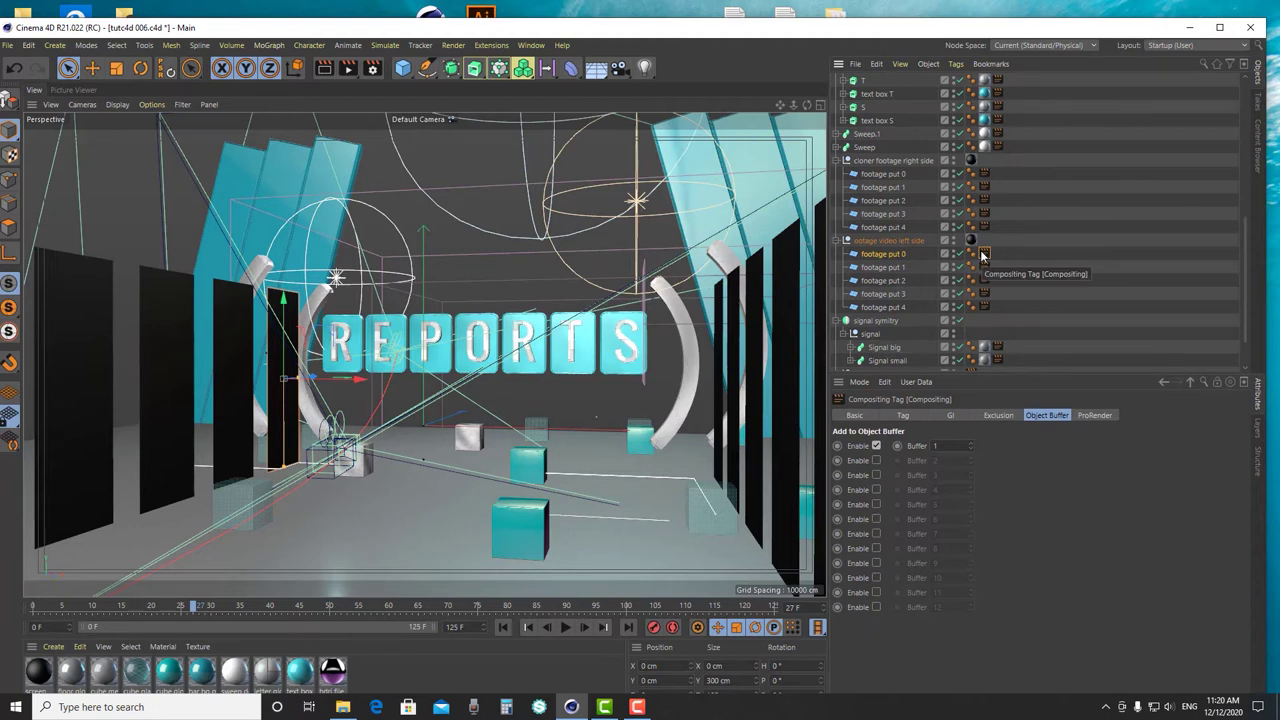
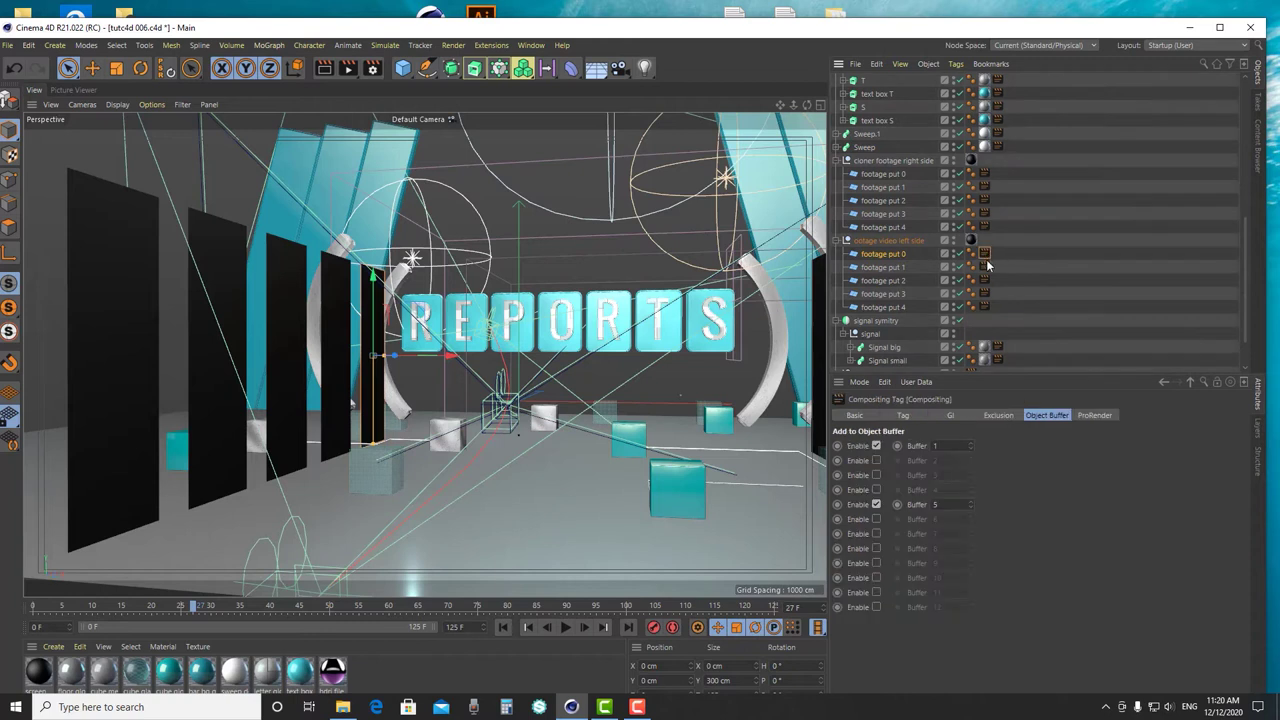
# - Assign separate object buffers to the left side's footage put 1 and footage put 2, enabling buffer 7 for footage put 2
pyautogui.click(985, 267)
pyautogui.click(985, 280)
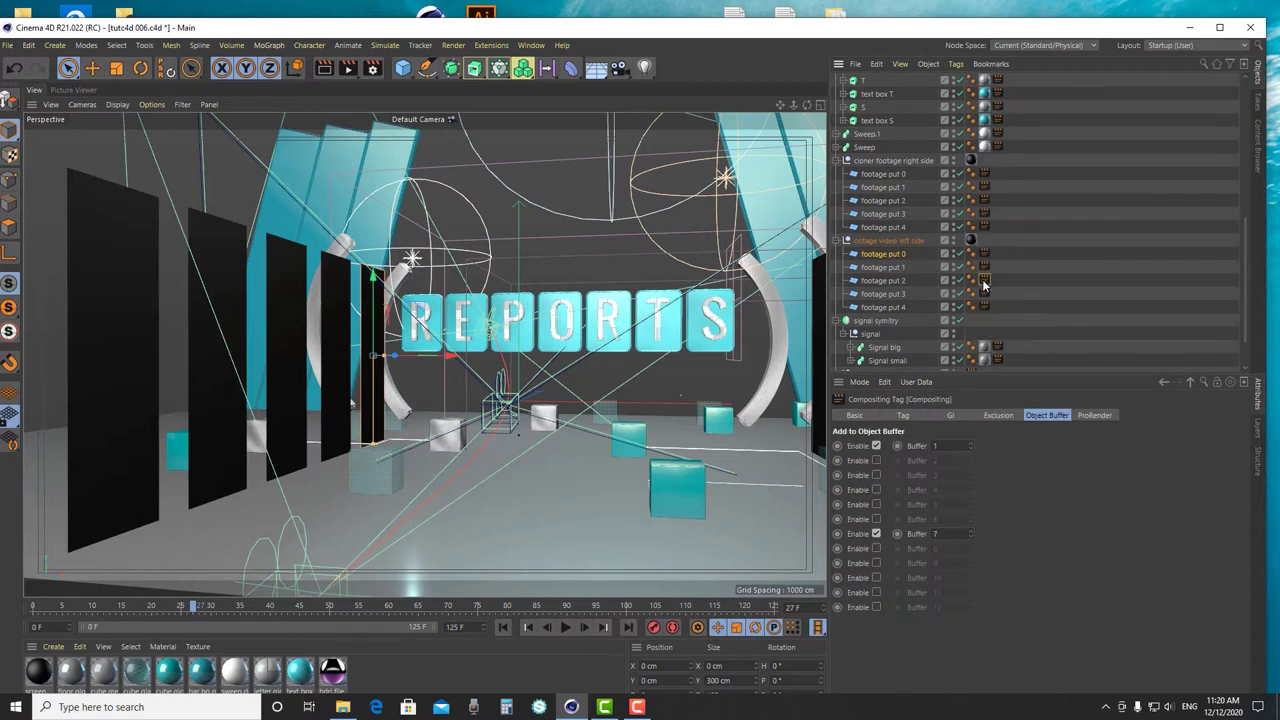
# - Give the left side's footage put 3 and footage put 4 separate object buffers, with buffer 9 for footage put 4, and review the group's tags
pyautogui.click(984, 294)
pyautogui.click(985, 307)
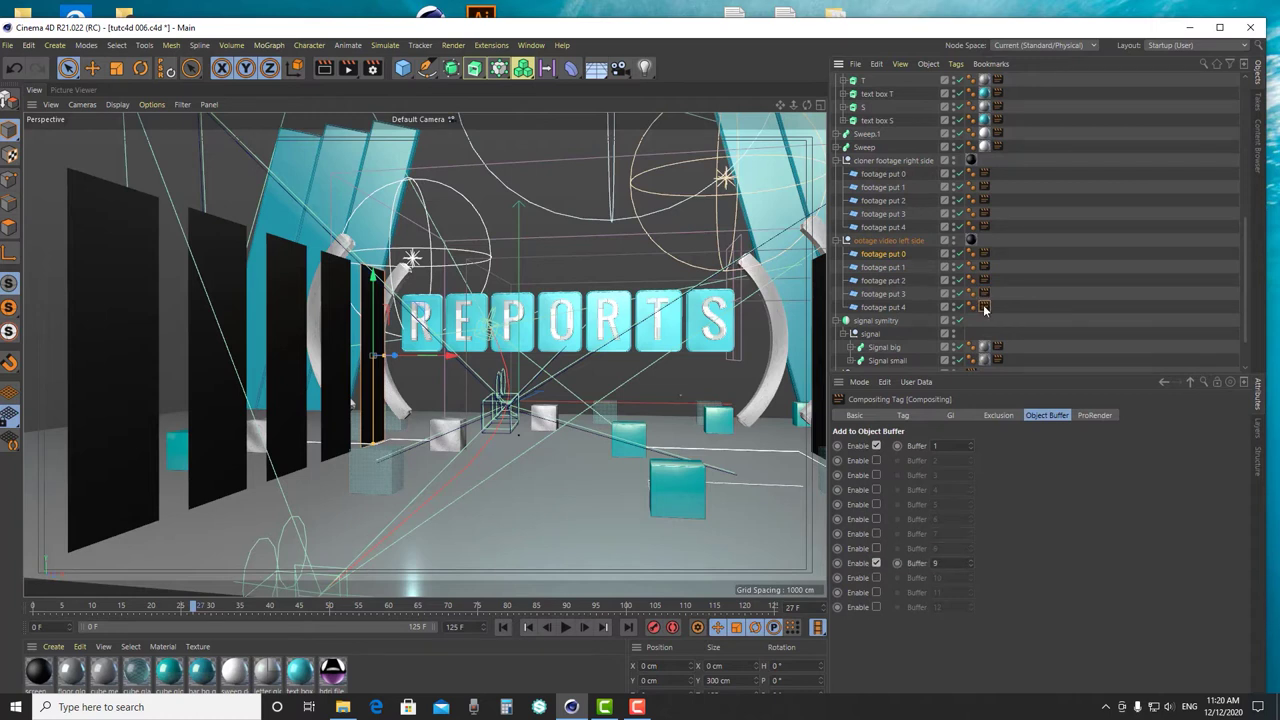
pyautogui.click(866, 242)
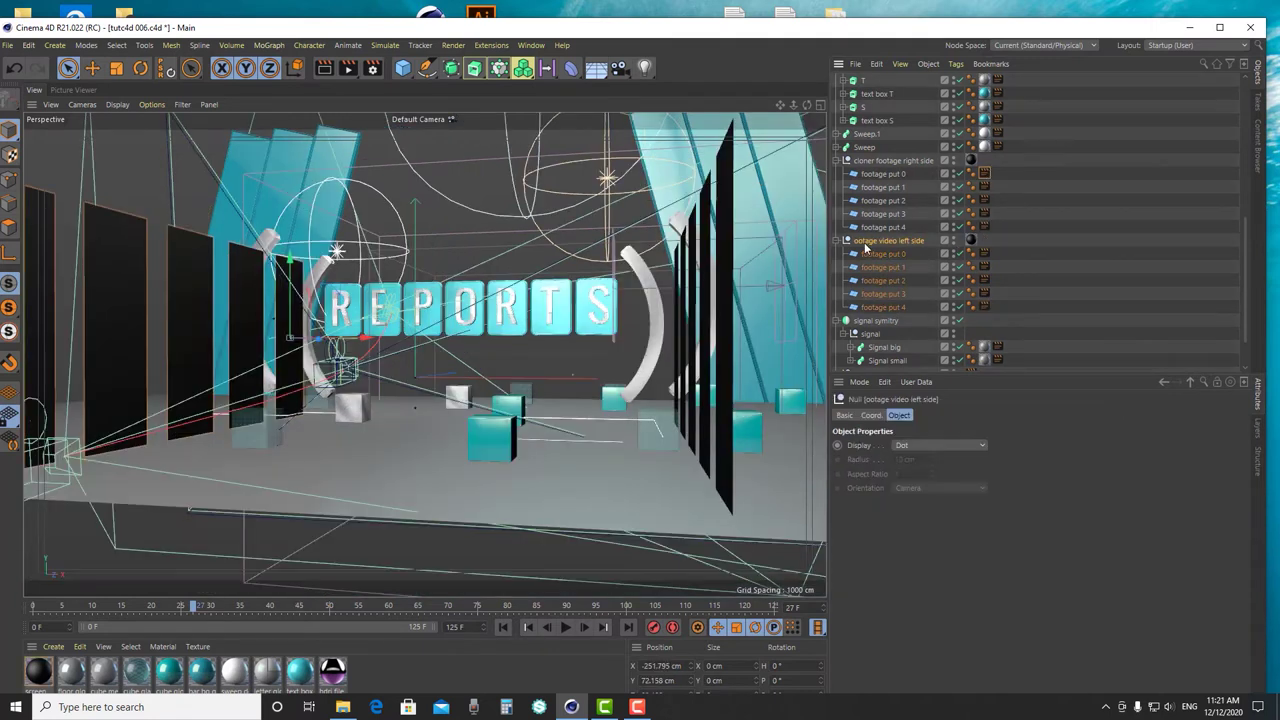
pyautogui.click(985, 254)
pyautogui.click(985, 267)
pyautogui.click(985, 280)
# - Examine the right side footage group in the scene and compare its Compositing tags with those of the left side
pyautogui.click(892, 174)
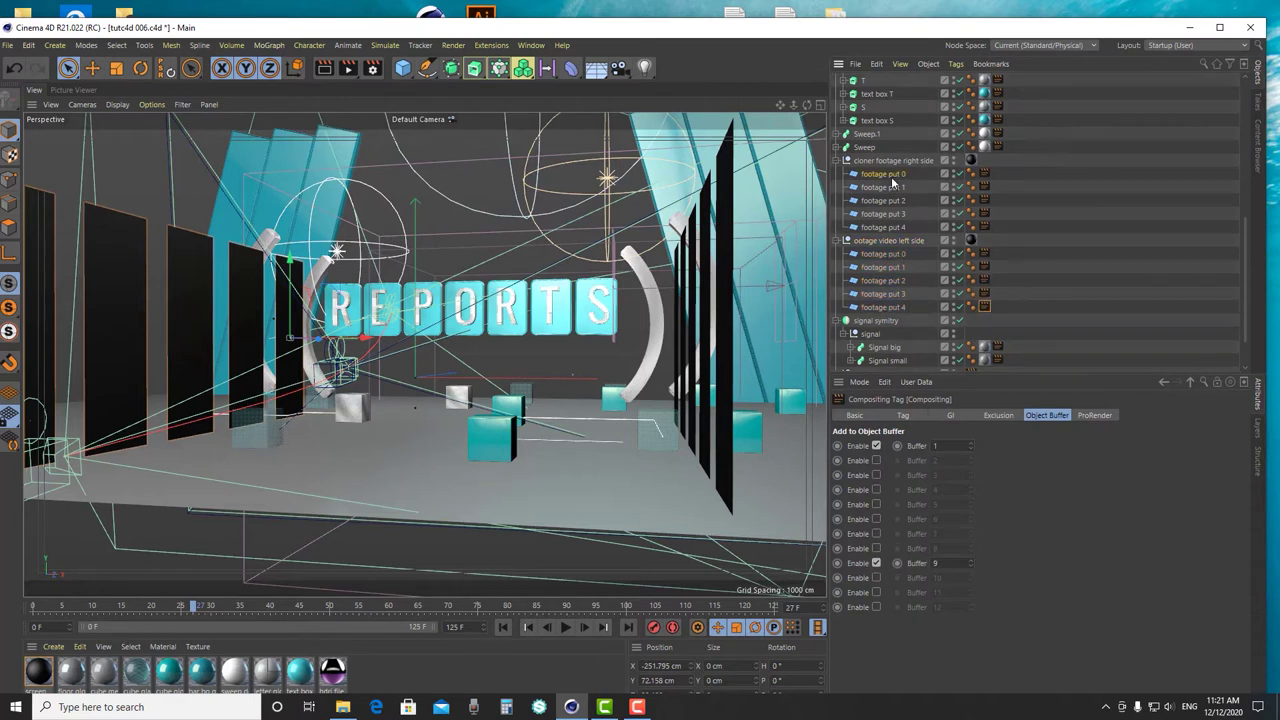
pyautogui.click(882, 161)
pyautogui.keyDown('alt'); pyautogui.moveTo(664, 296); pyautogui.dragTo(743, 320); pyautogui.keyUp('alt')
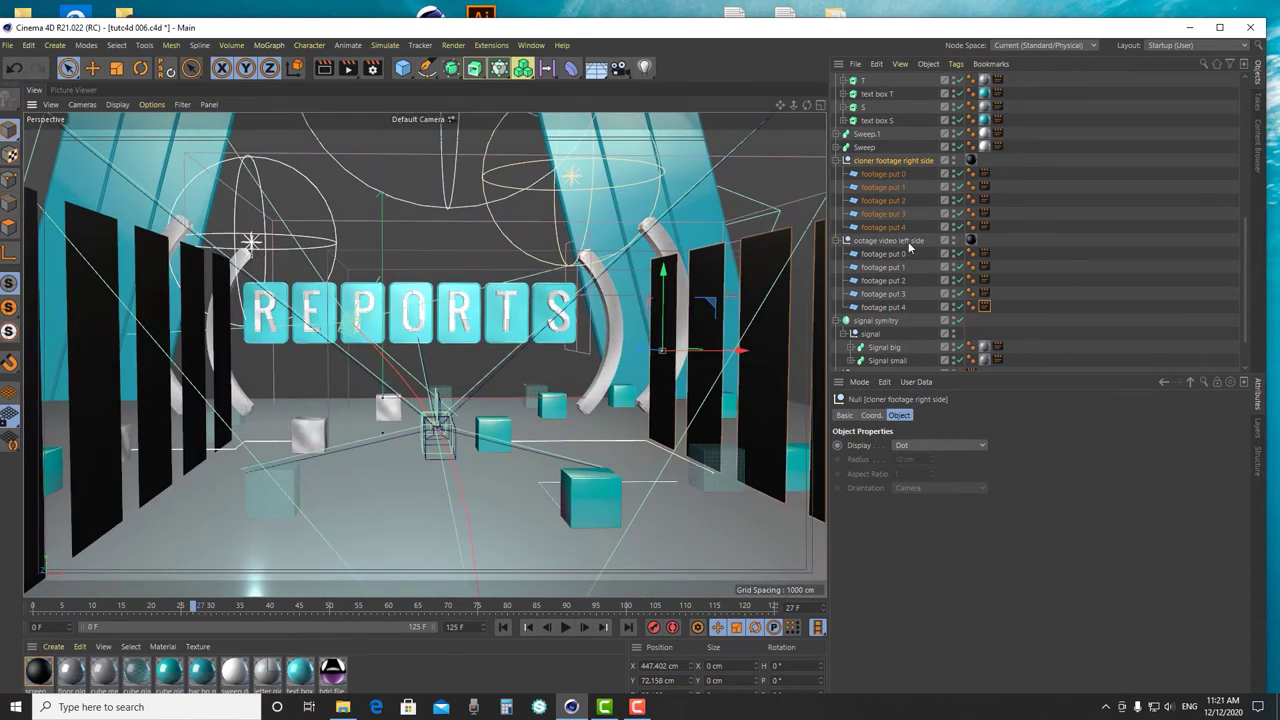
pyautogui.click(984, 174)
pyautogui.click(984, 200)
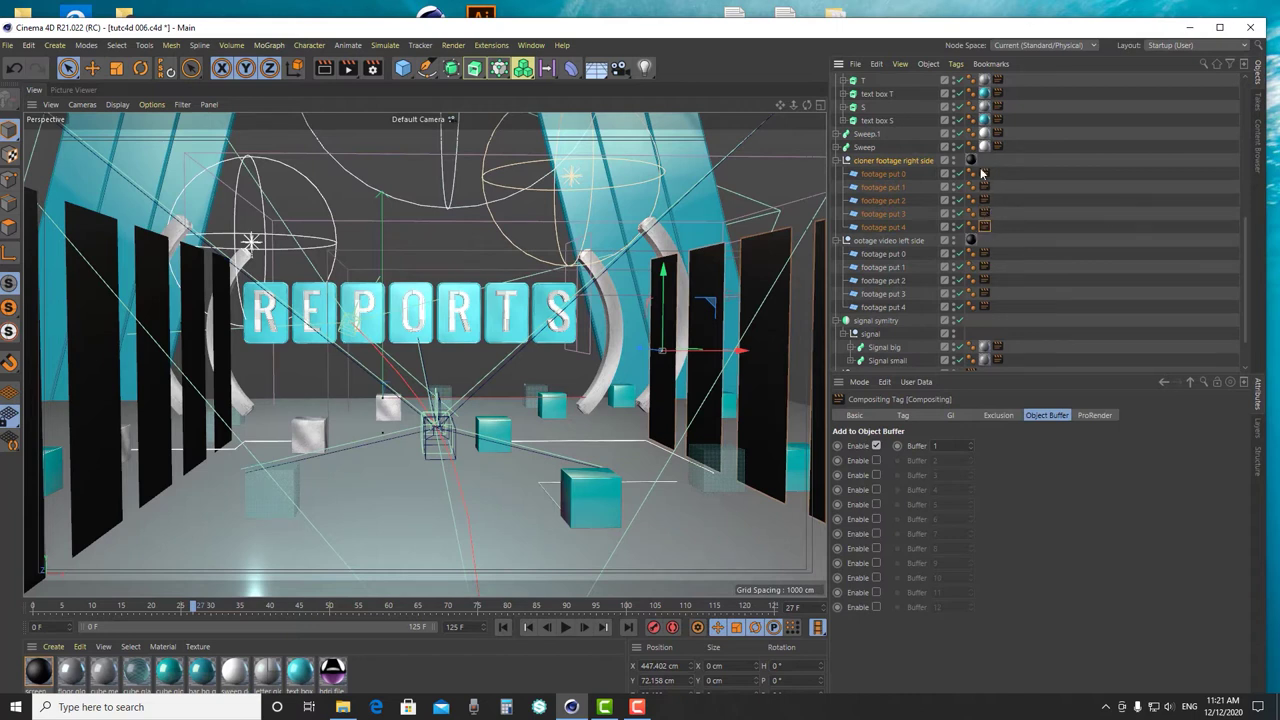
pyautogui.click(984, 253)
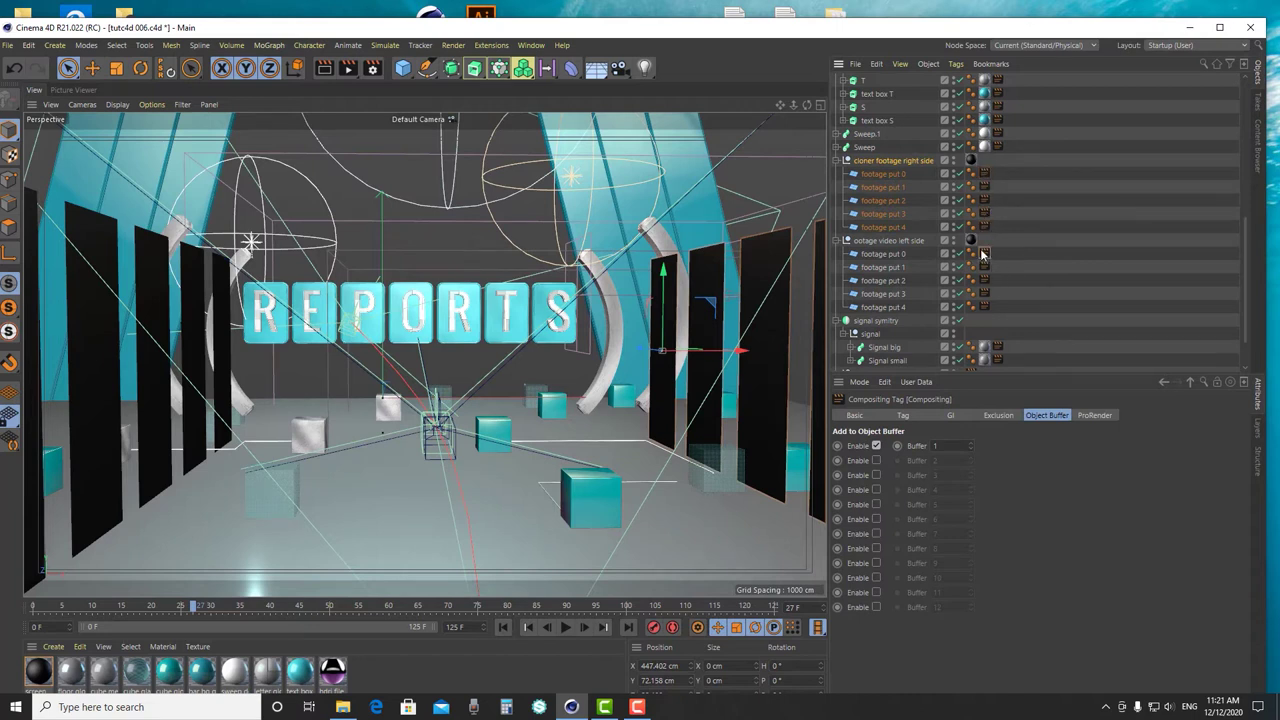
pyautogui.click(985, 307)
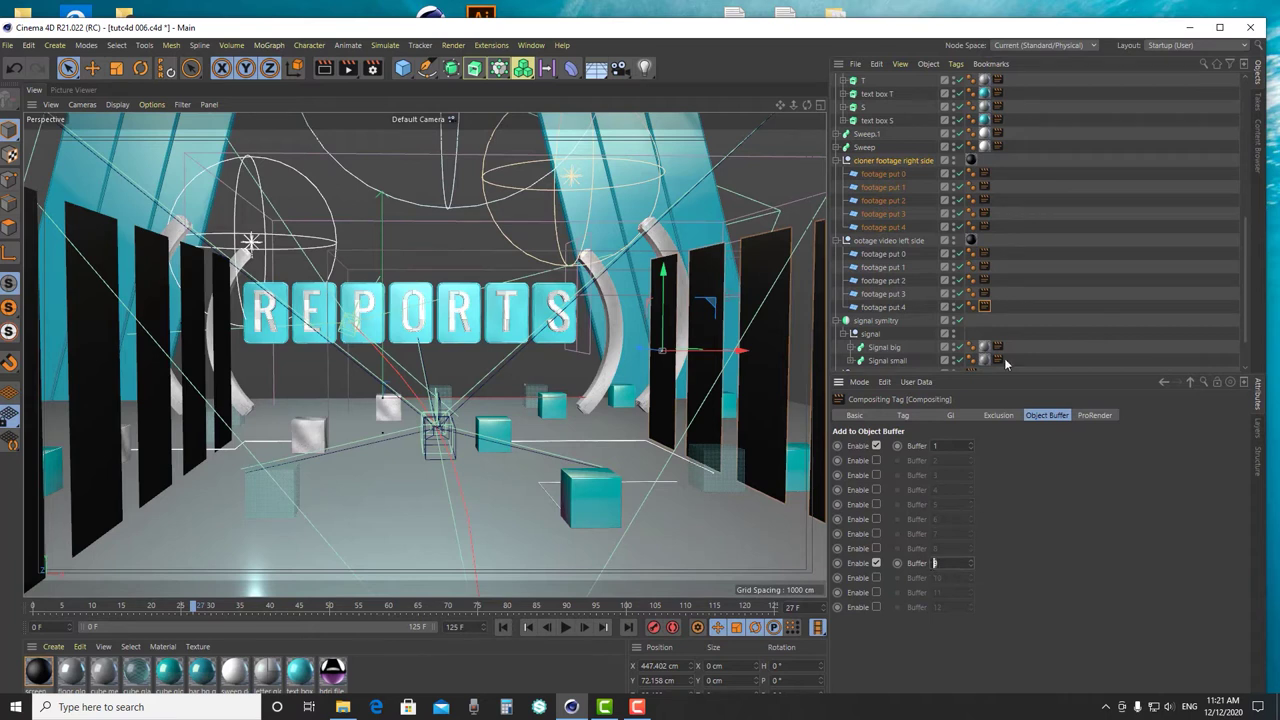
pyautogui.click(993, 189)
pyautogui.click(984, 173)
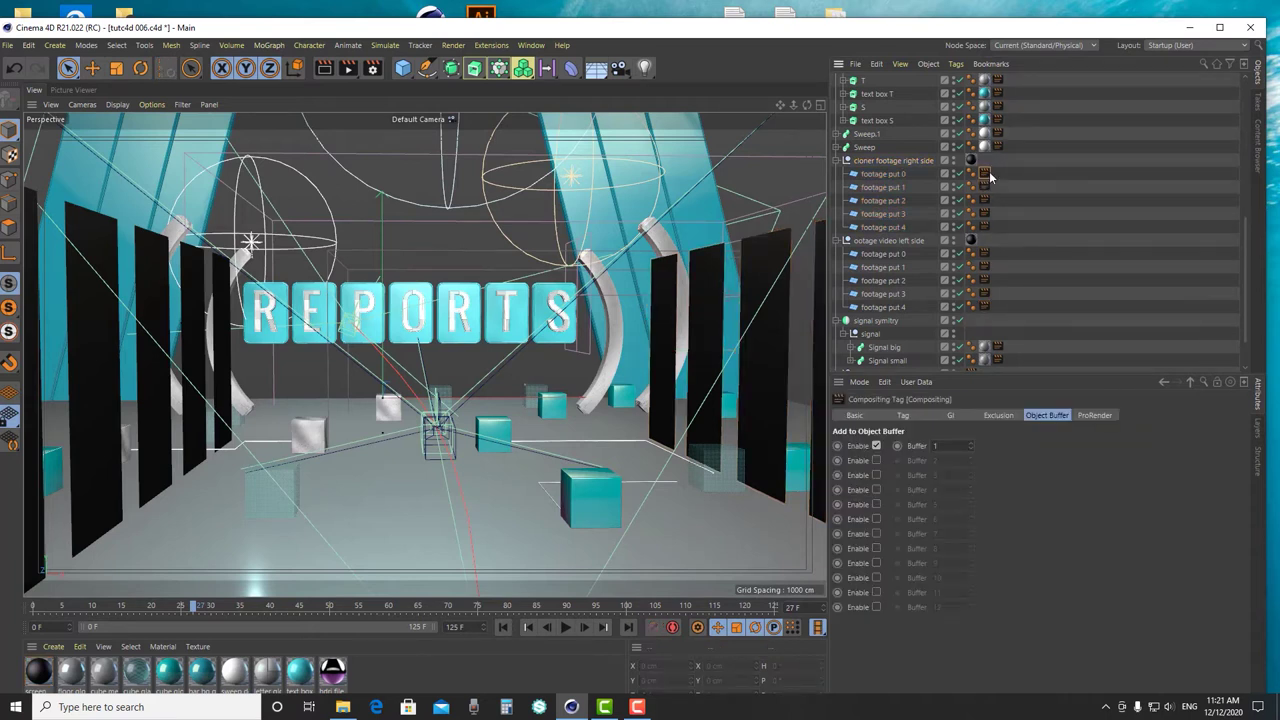
# - Enable a second object buffer in the Compositing tags of the right side's footage put 0 and footage put 1
pyautogui.click(866, 175)
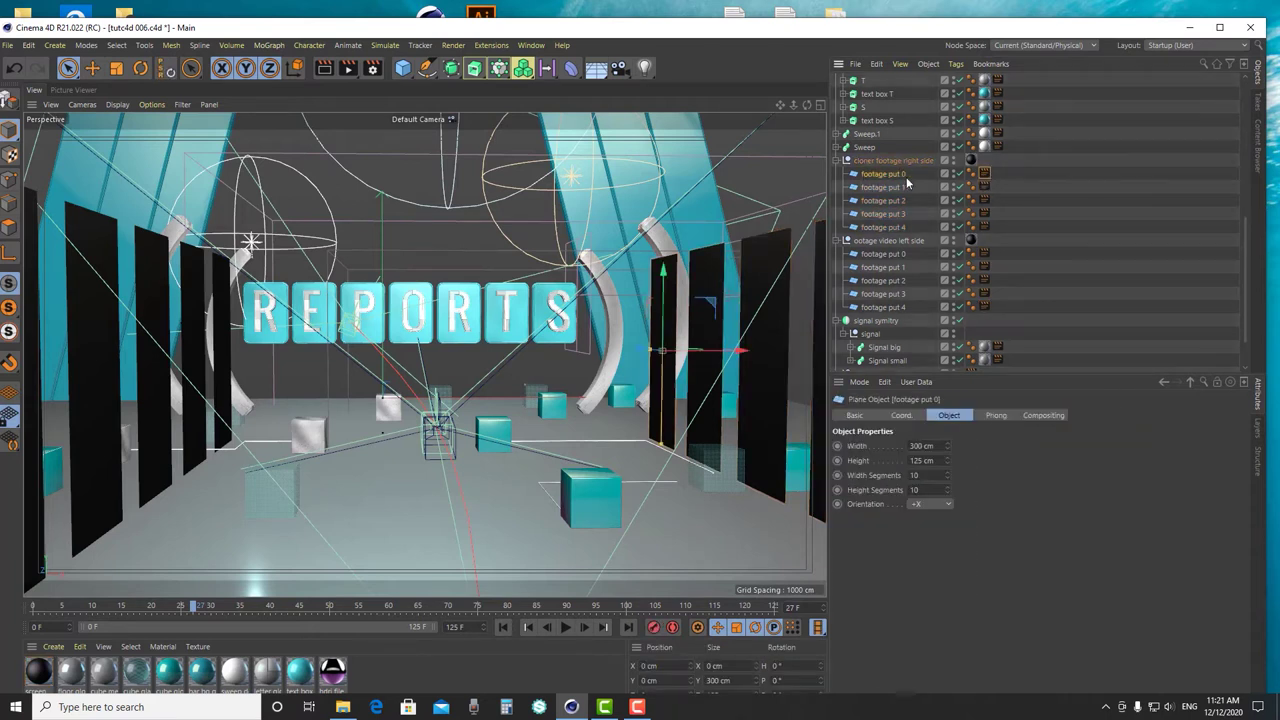
pyautogui.click(985, 174)
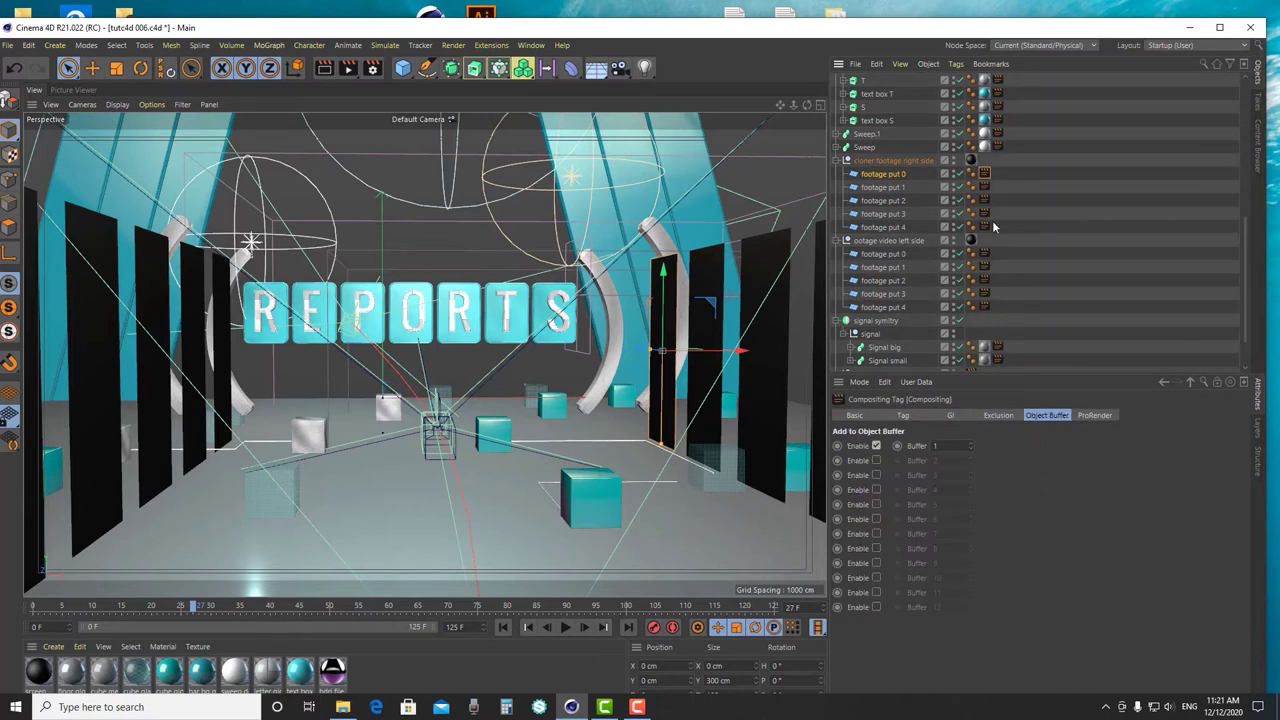
pyautogui.click(877, 459)
pyautogui.click(985, 187)
pyautogui.click(876, 461)
pyautogui.doubleClick(936, 460)
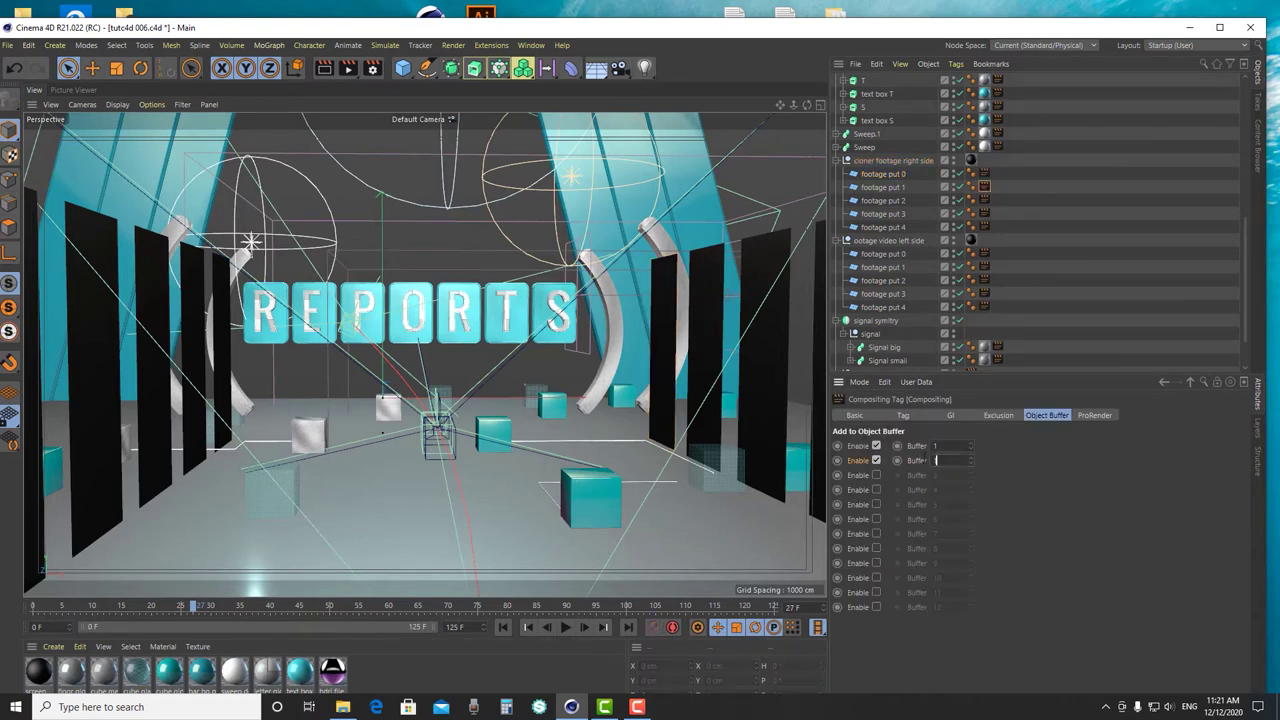
# - Enable the second buffer slot with its own buffer number for the right side's footage put 2, footage put 3 and footage put 4
pyautogui.click(985, 200)
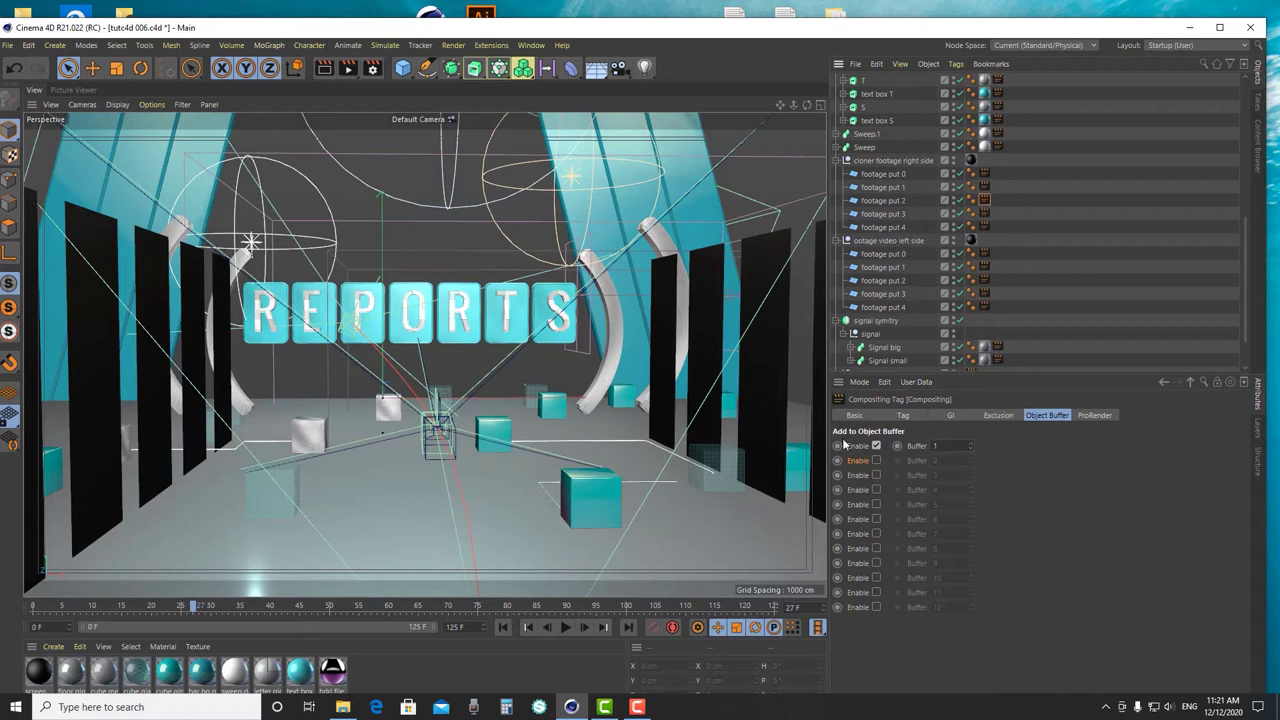
pyautogui.doubleClick(934, 460)
pyautogui.click(986, 212)
pyautogui.click(875, 462)
pyautogui.doubleClick(934, 460)
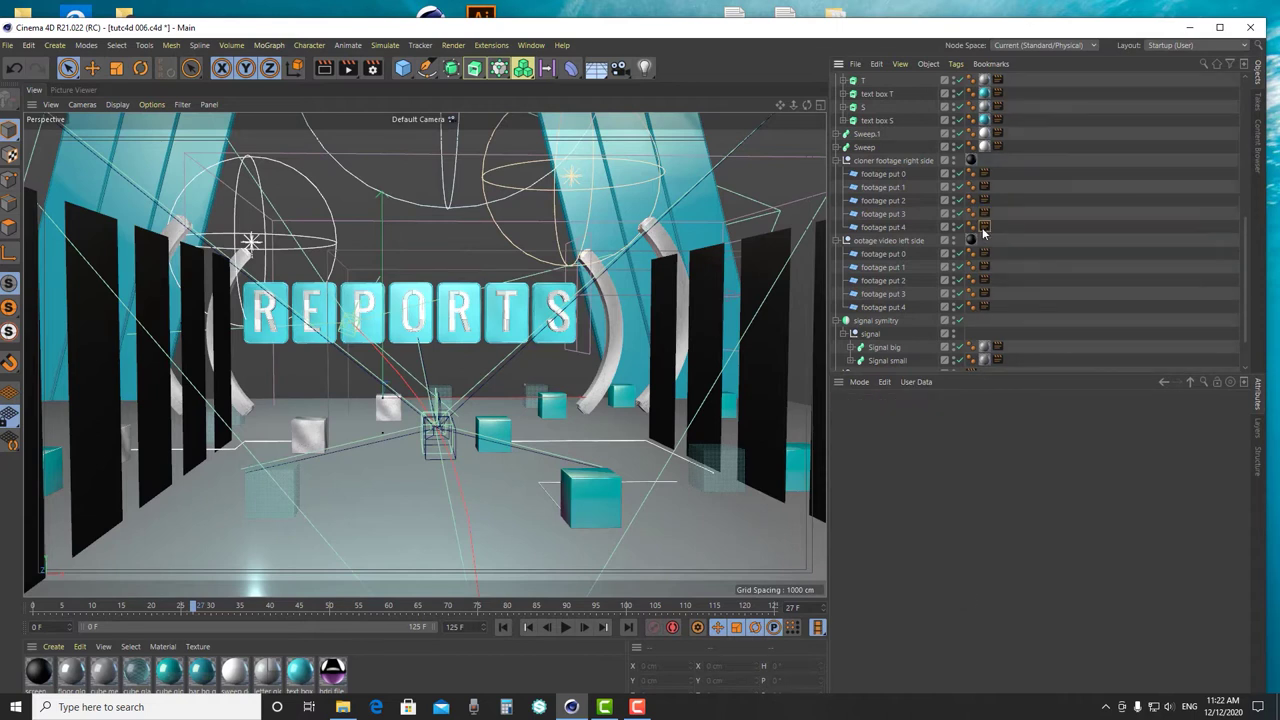
pyautogui.click(984, 227)
pyautogui.click(875, 461)
pyautogui.doubleClick(934, 460)
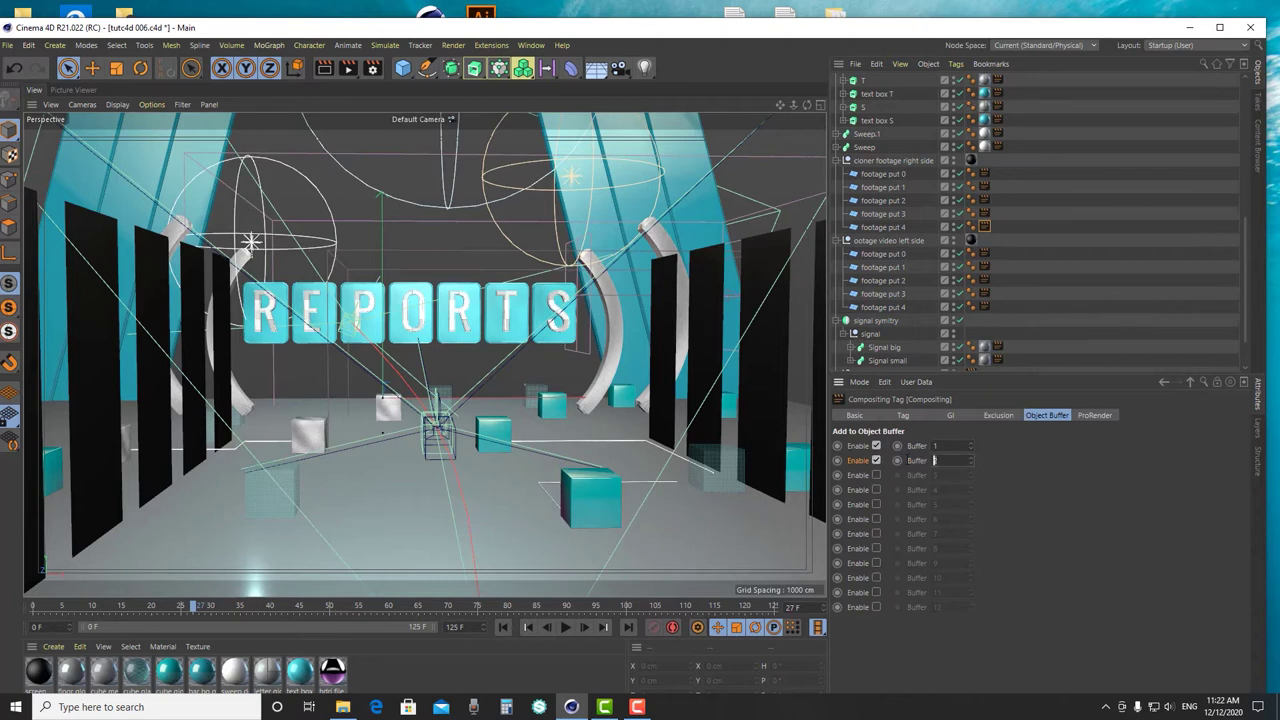
# - Check the right side's footage put 0 plane and its Compositing tag, and the tag of the left side's footage put 4
pyautogui.click(984, 173)
pyautogui.click(950, 445)
pyautogui.click(925, 174)
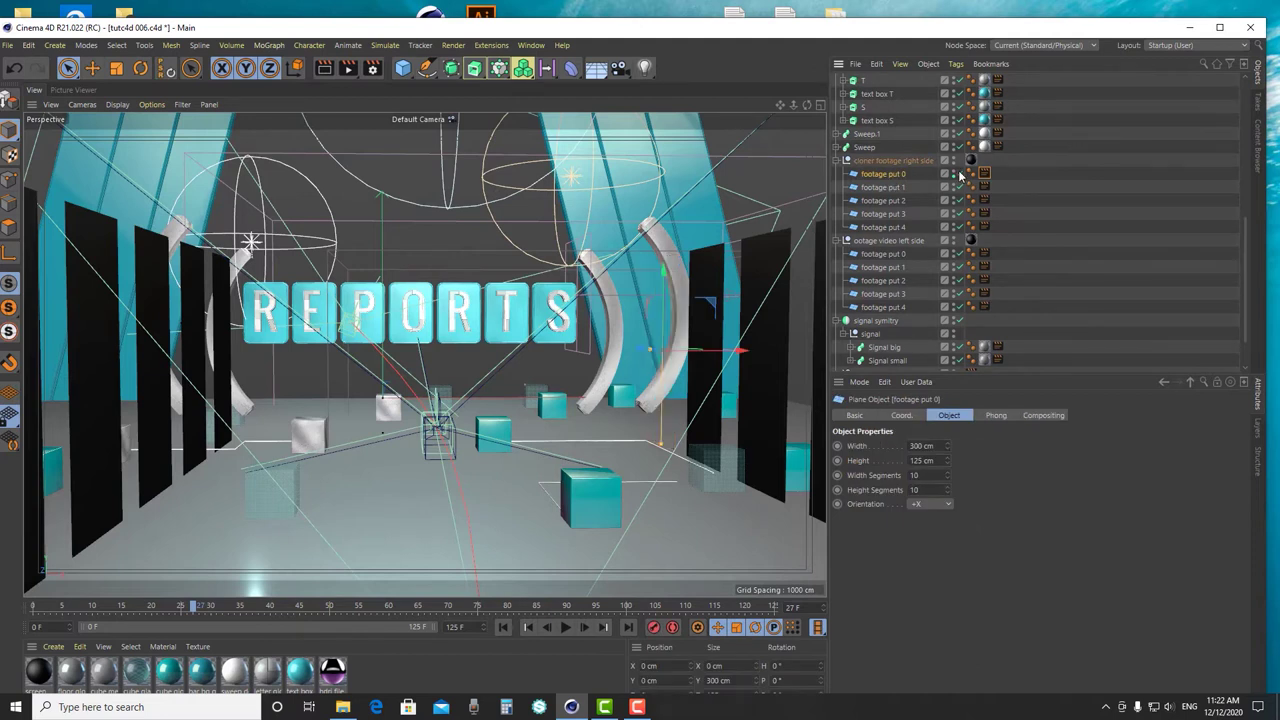
pyautogui.click(985, 307)
# - Enable a second object buffer numbered 15 in the Compositing tags of Signal big and Signal small
pyautogui.scroll(-3, 1236, 297)
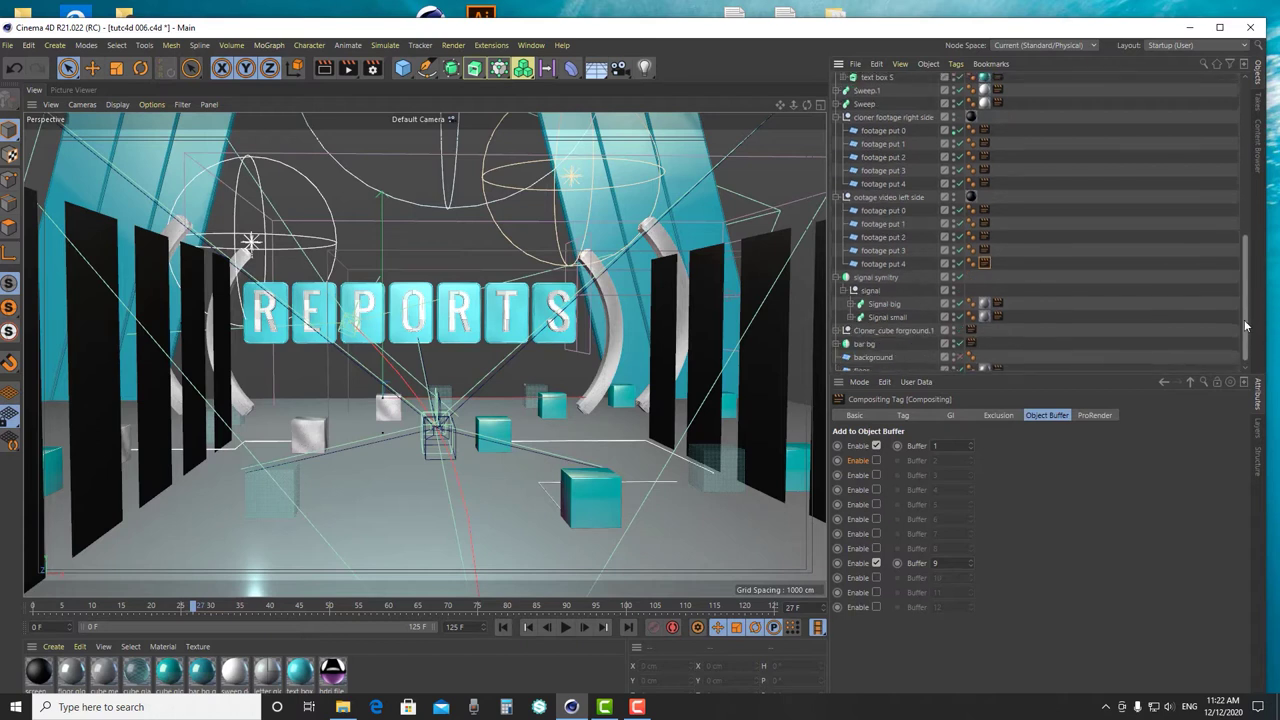
pyautogui.click(881, 271)
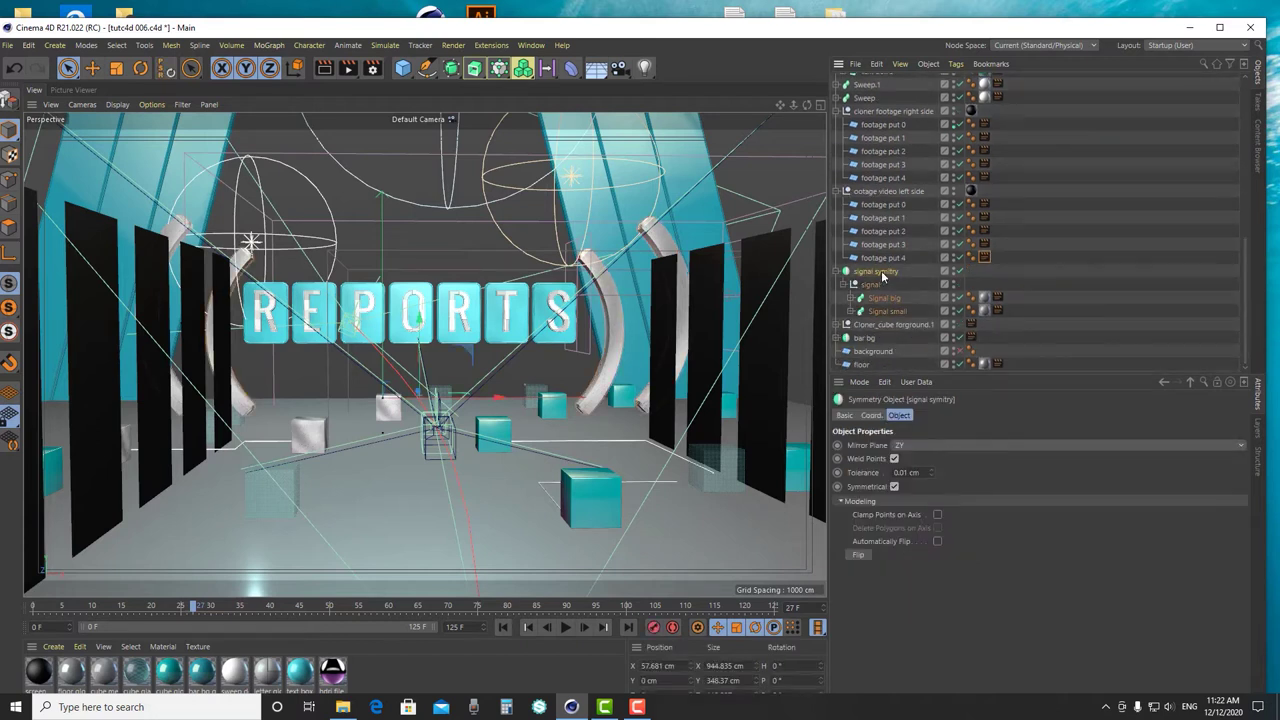
pyautogui.click(998, 299)
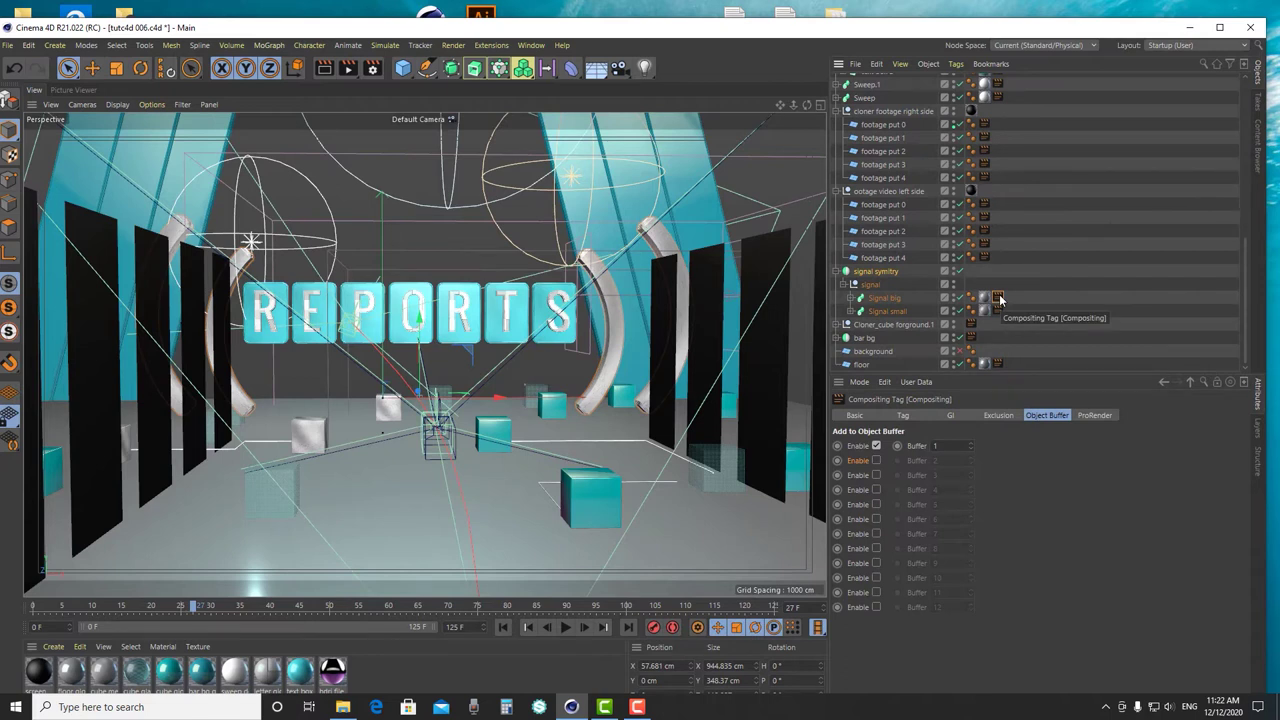
pyautogui.click(876, 460)
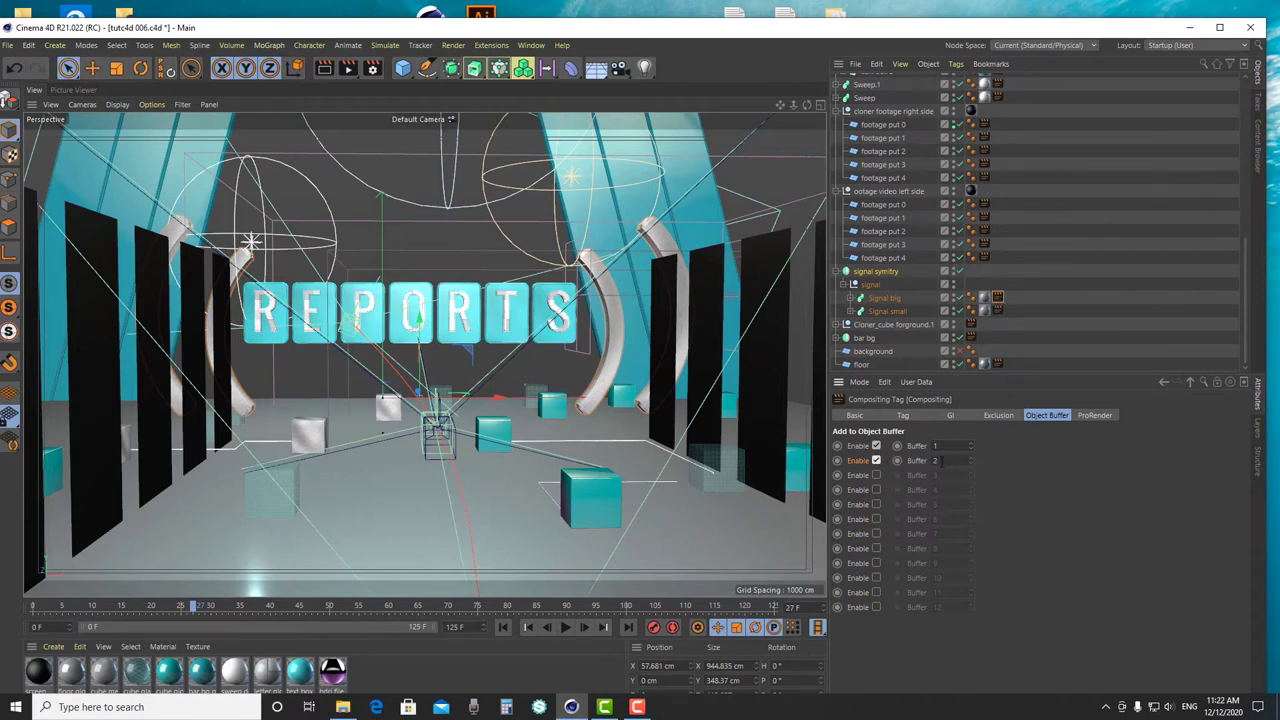
pyautogui.click(997, 311)
pyautogui.click(876, 460)
pyautogui.click(997, 311)
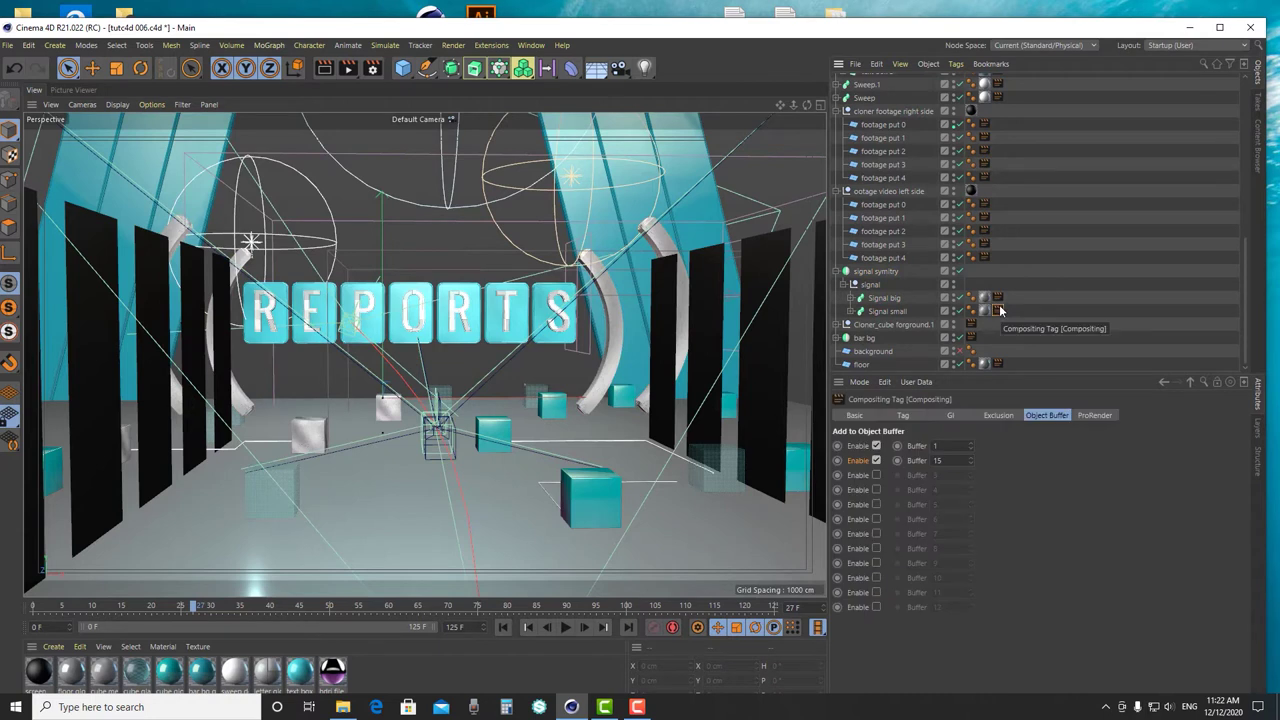
# - Move the Compositing tag from Signal small onto Signal big
pyautogui.click(884, 298)
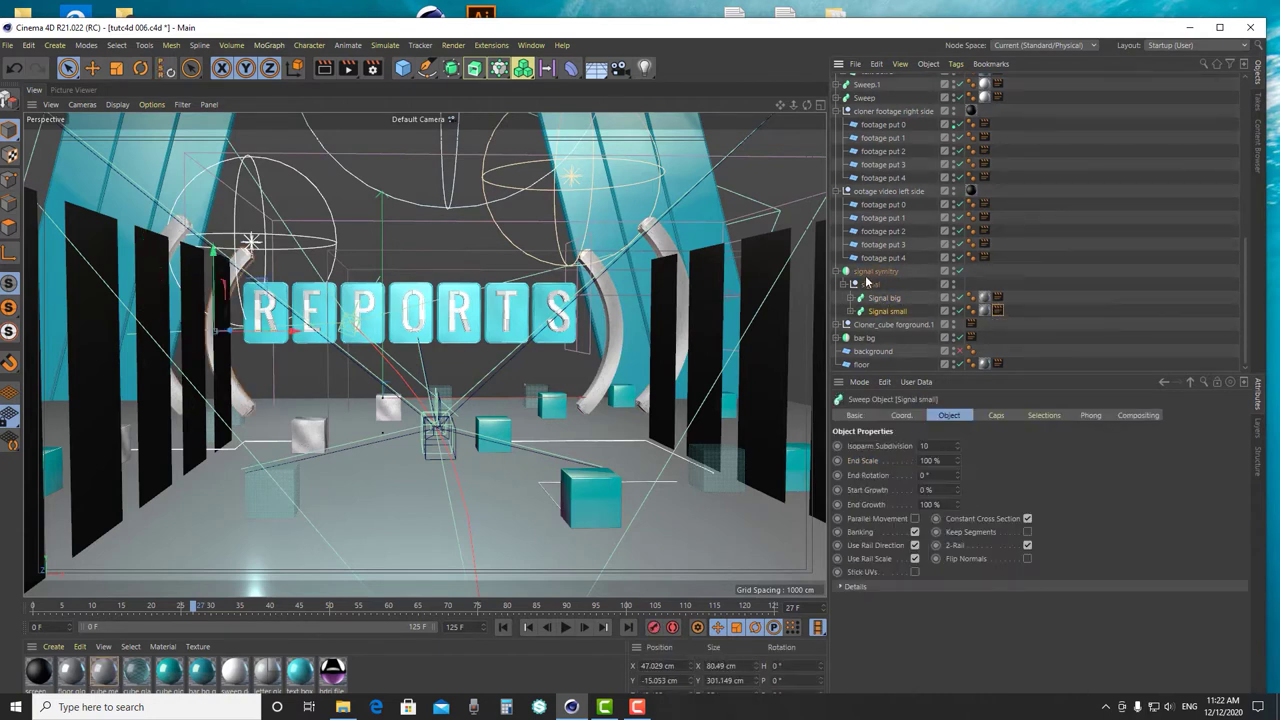
pyautogui.keyDown('shift'); pyautogui.click(876, 282); pyautogui.keyUp('shift')
pyautogui.click(876, 273)
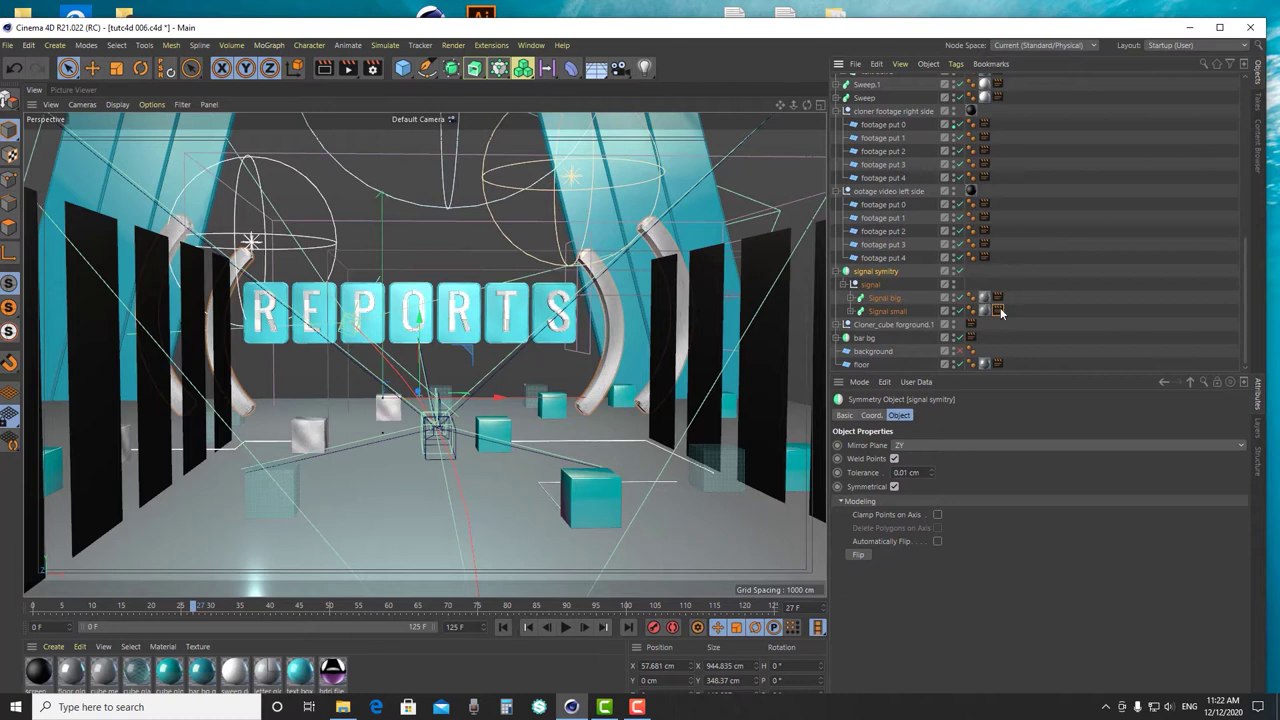
pyautogui.click(998, 311)
pyautogui.moveTo(998, 313); pyautogui.dragTo(998, 298)
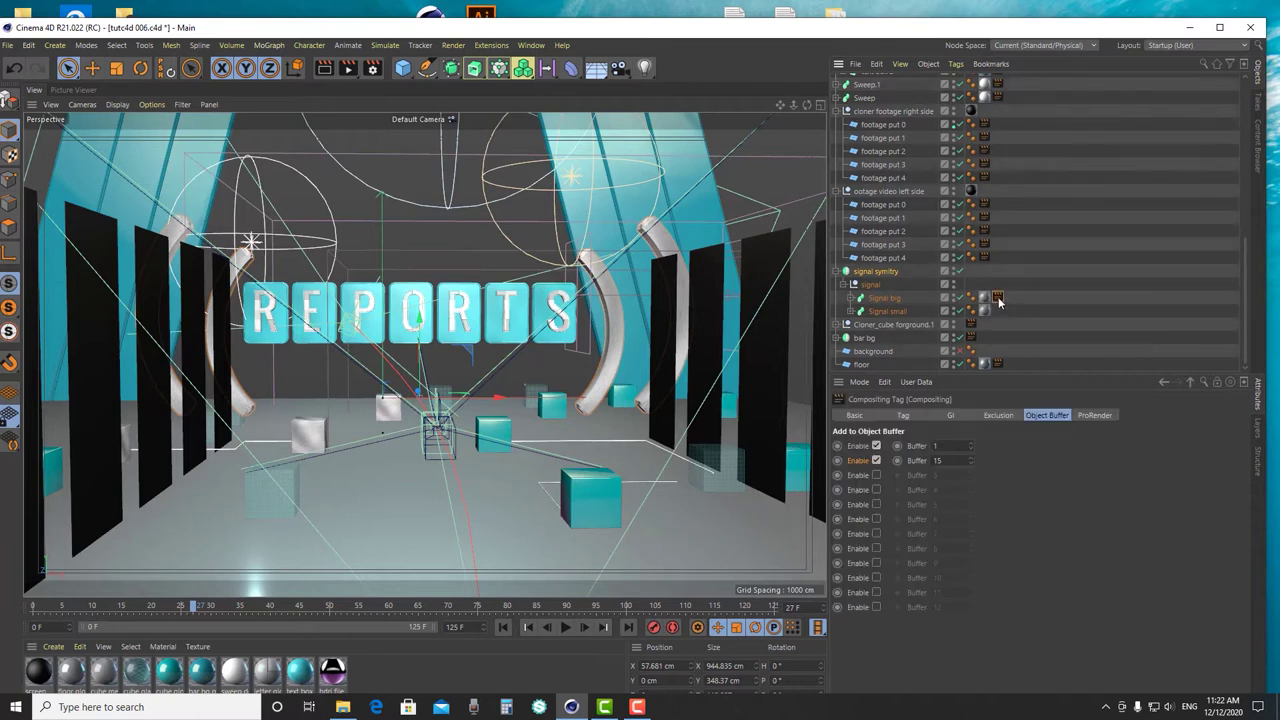
# - Compare Signal big and Signal small, and move the Compositing tag from Signal big up to the signal symitry object
pyautogui.click(886, 310)
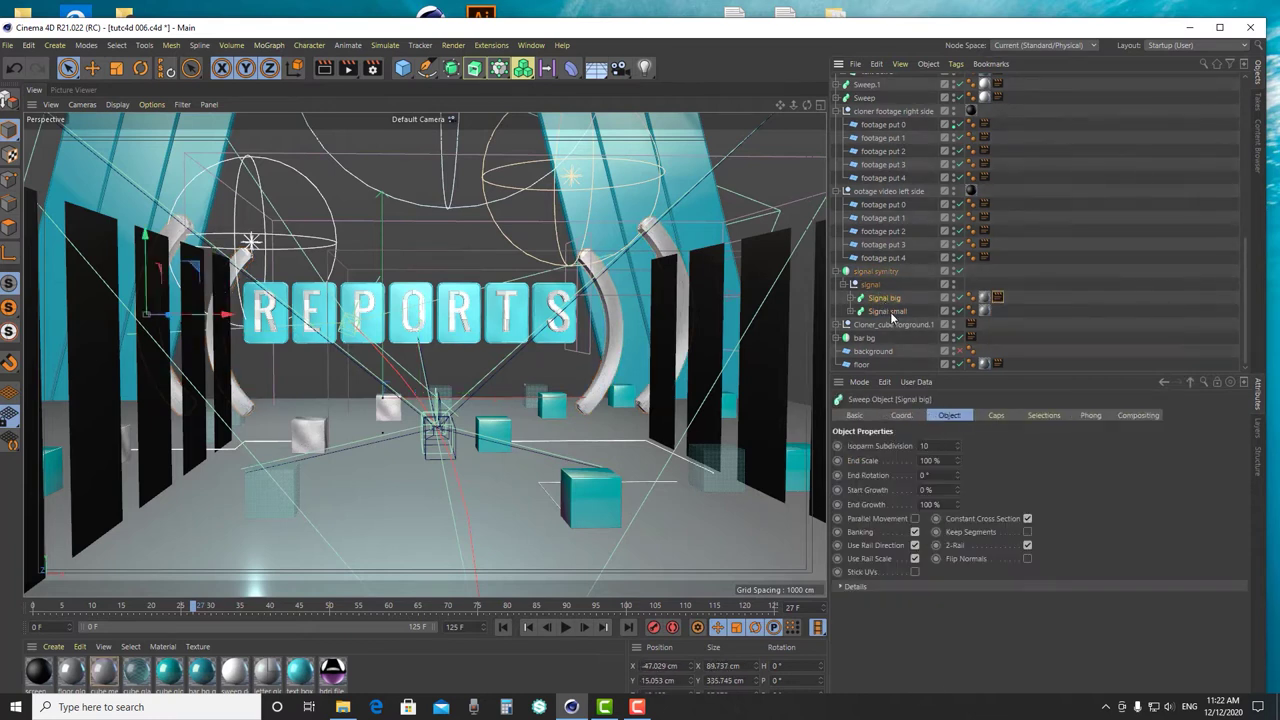
pyautogui.click(886, 298)
pyautogui.click(888, 311)
pyautogui.click(886, 298)
pyautogui.click(888, 311)
pyautogui.click(888, 299)
pyautogui.click(998, 297)
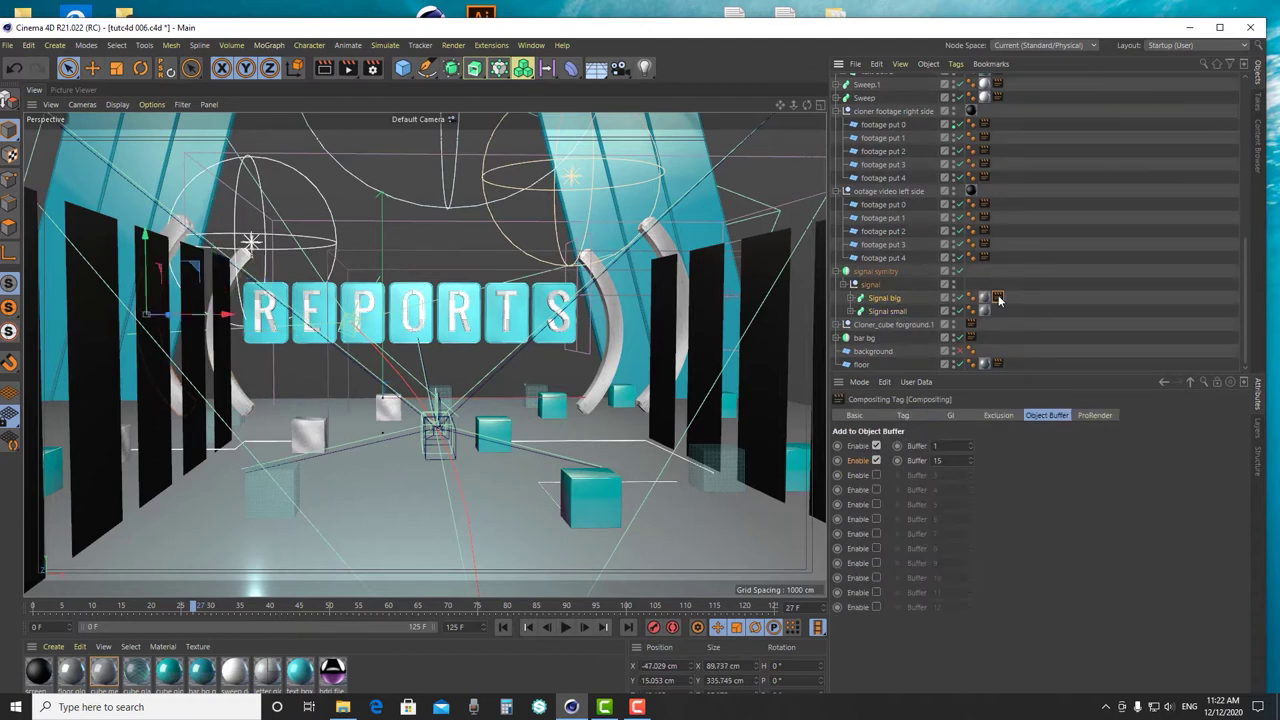
pyautogui.moveTo(998, 297); pyautogui.dragTo(970, 271)
pyautogui.click(899, 272)
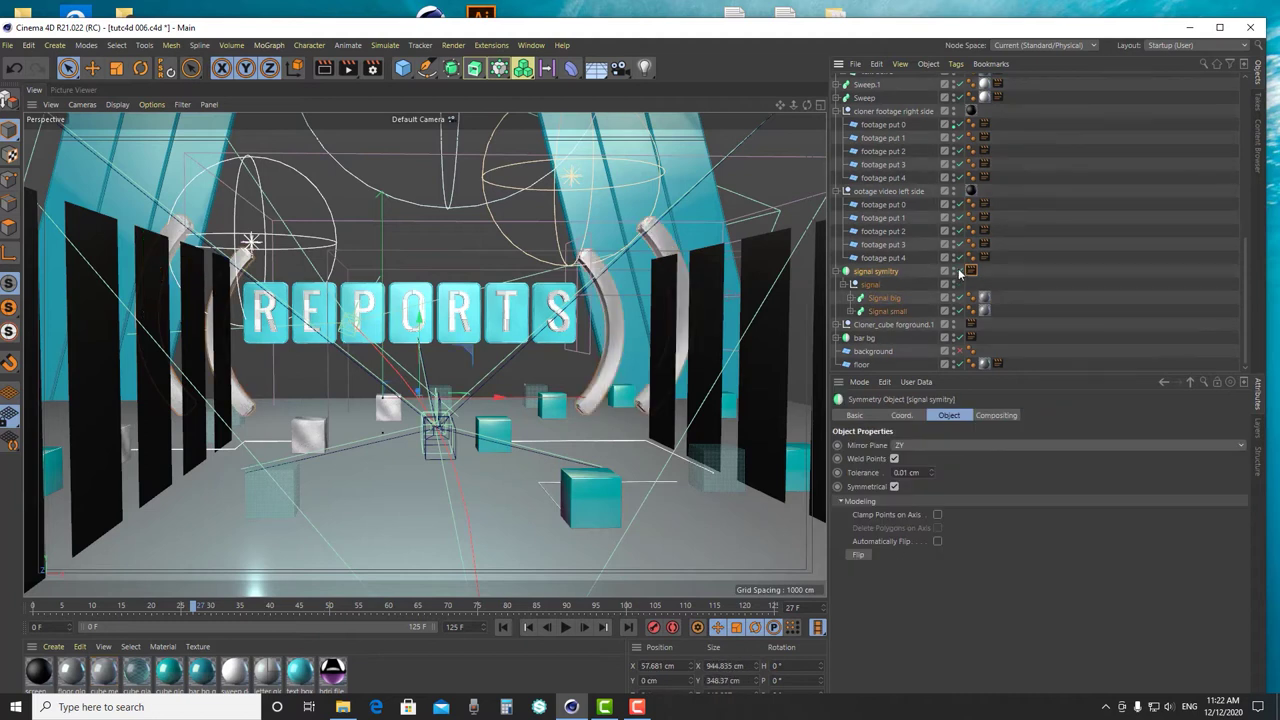
pyautogui.click(972, 271)
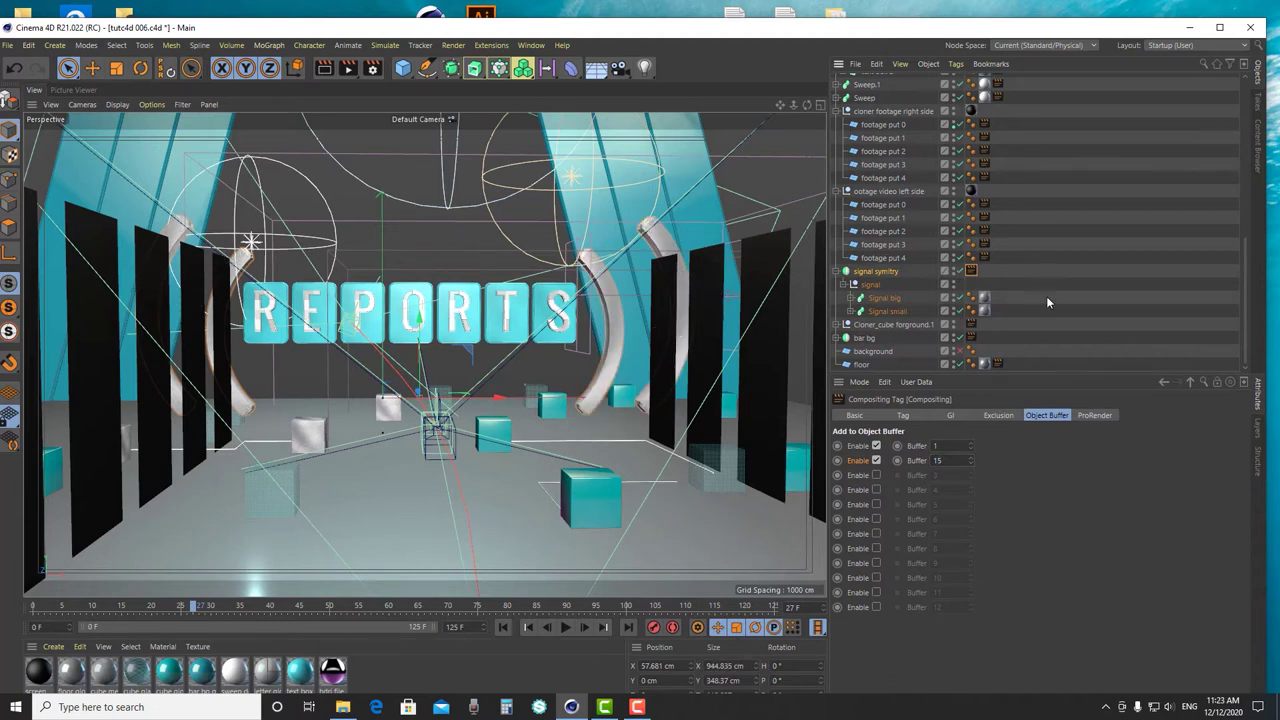
# - Enable a second object buffer with its own number in the Compositing tag of Cloner_cube forground.1
pyautogui.click(940, 340)
pyautogui.click(874, 326)
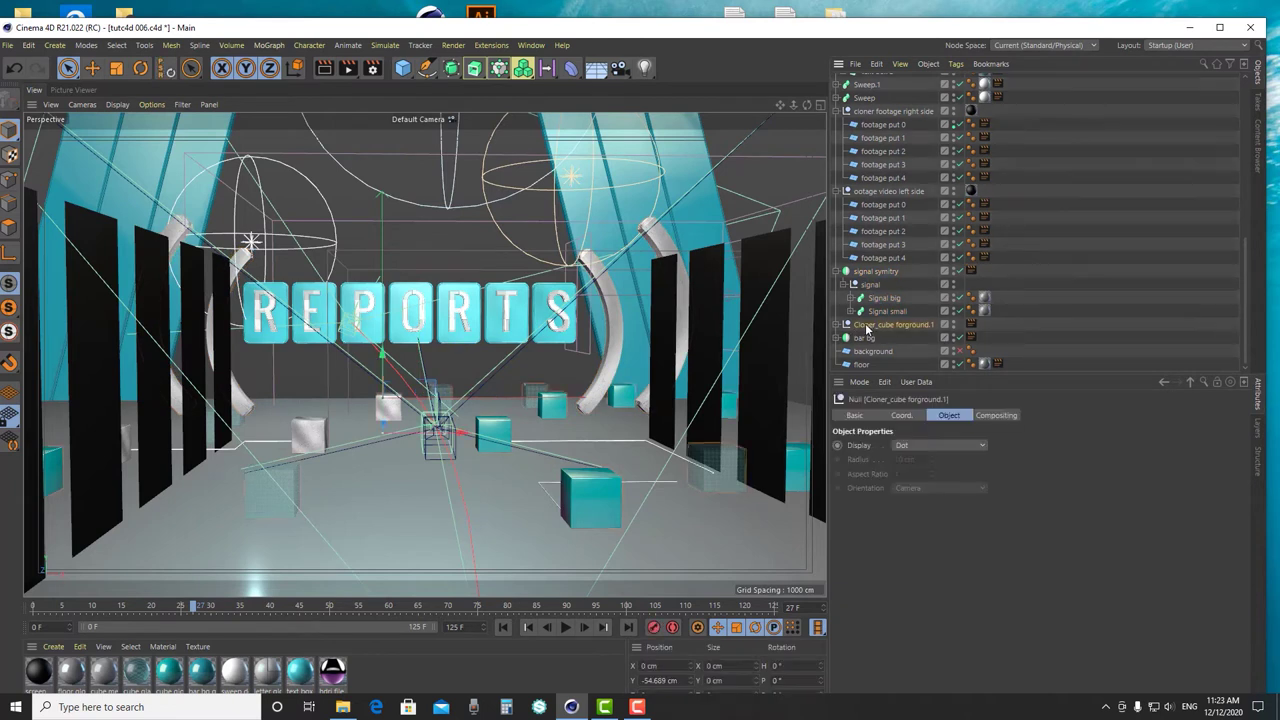
pyautogui.click(969, 325)
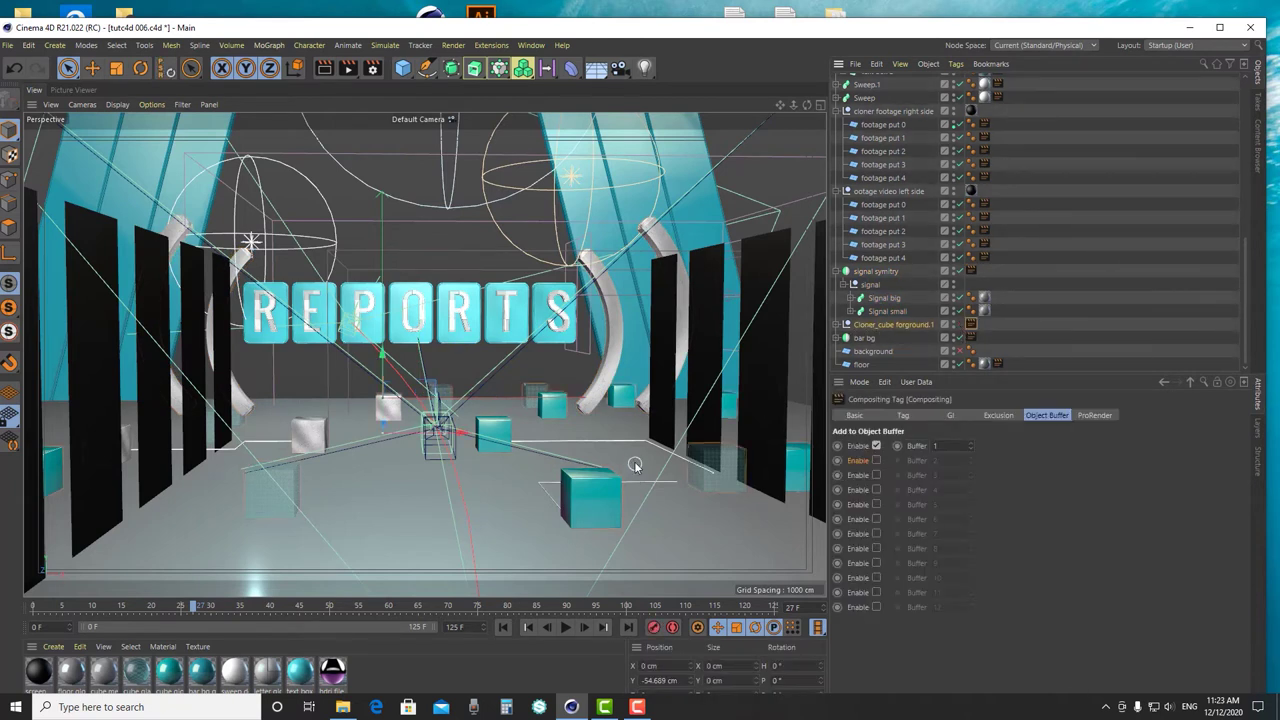
pyautogui.keyDown('alt'); pyautogui.moveTo(634, 497); pyautogui.dragTo(116, 473); pyautogui.keyUp('alt')
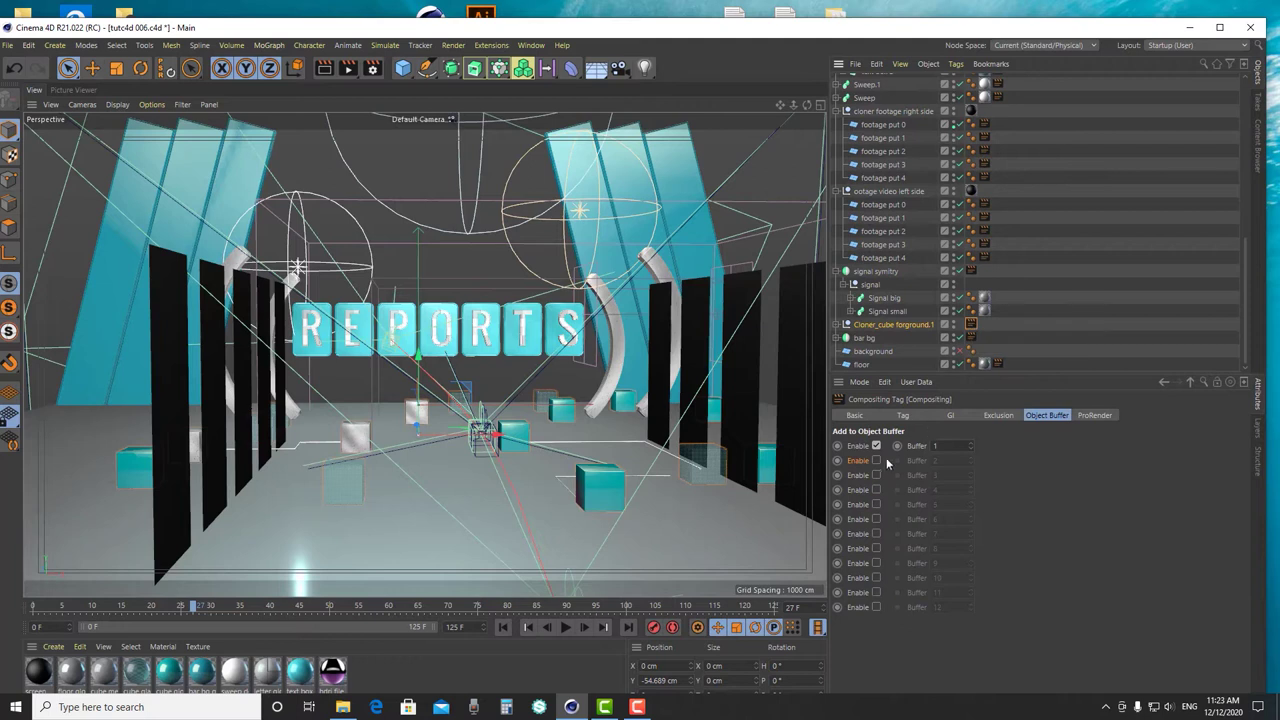
pyautogui.click(935, 460)
pyautogui.click(1048, 332)
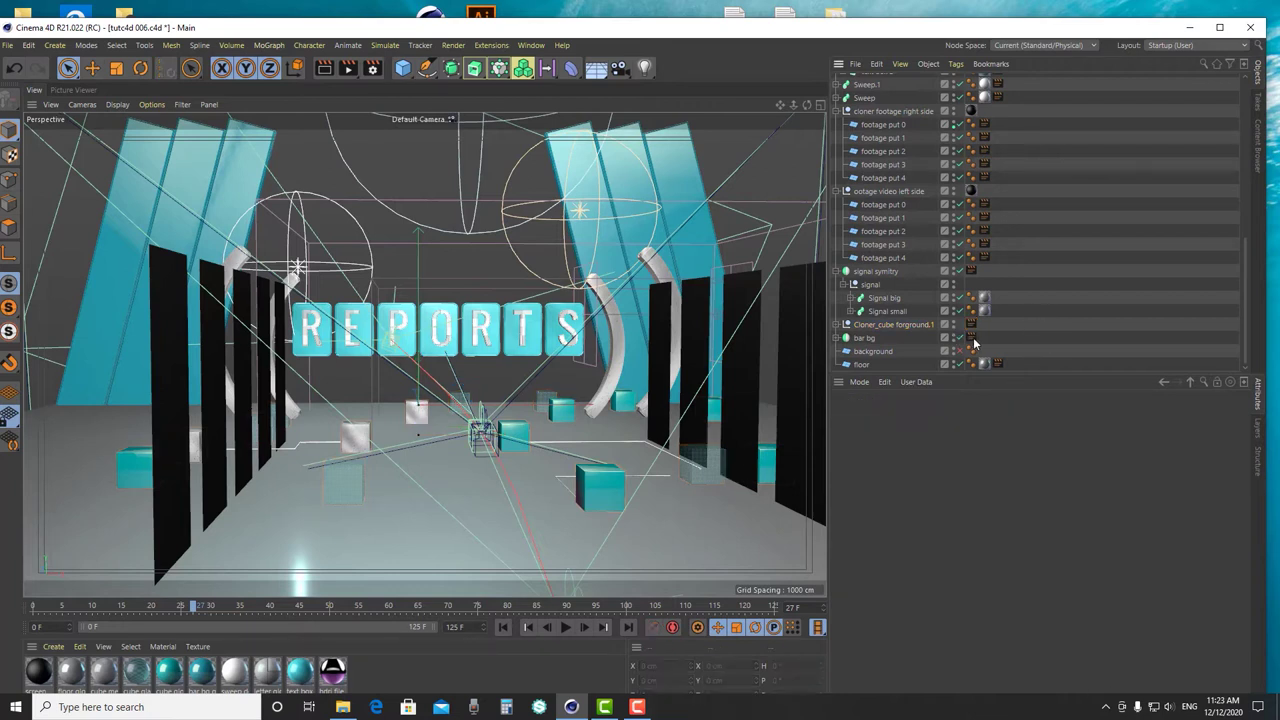
# - Enable a second object buffer numbered 17 in the Compositing tag of bar bg
pyautogui.click(971, 338)
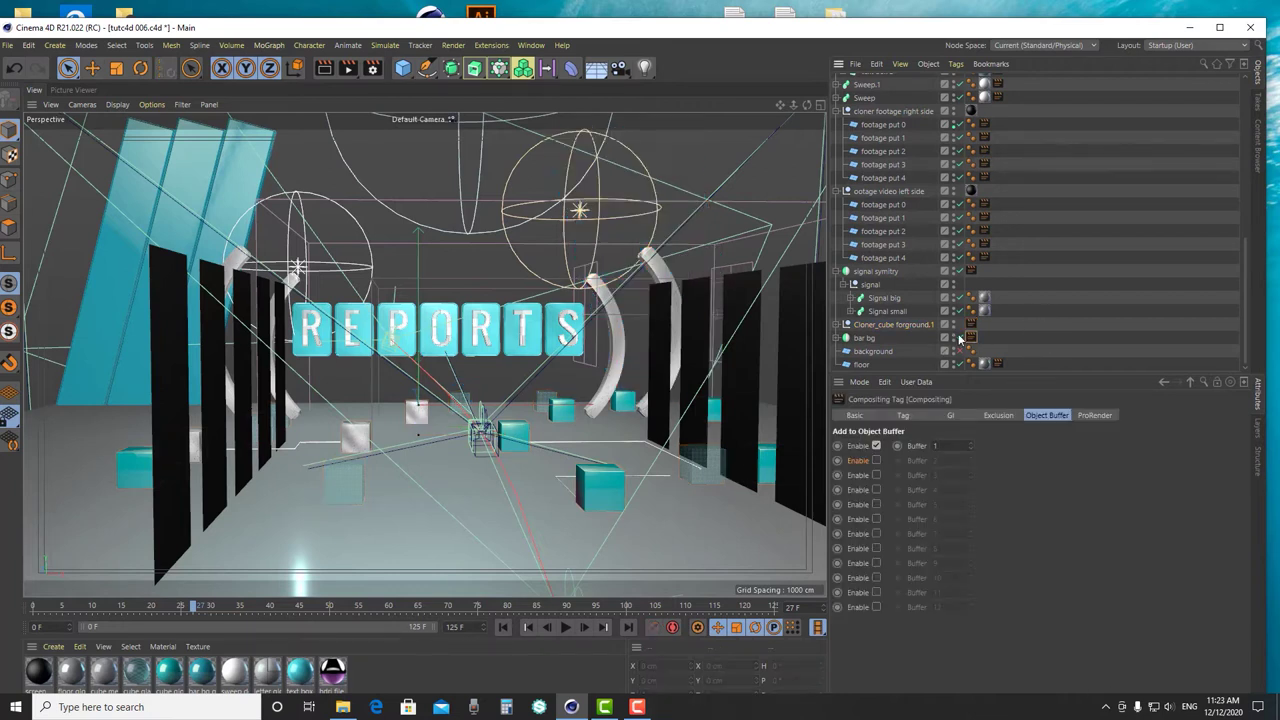
pyautogui.click(877, 460)
pyautogui.click(935, 460)
pyautogui.write('17')
pyautogui.click(961, 348)
# - Enable a second object buffer numbered 18 in the floor's Compositing tag
pyautogui.click(859, 366)
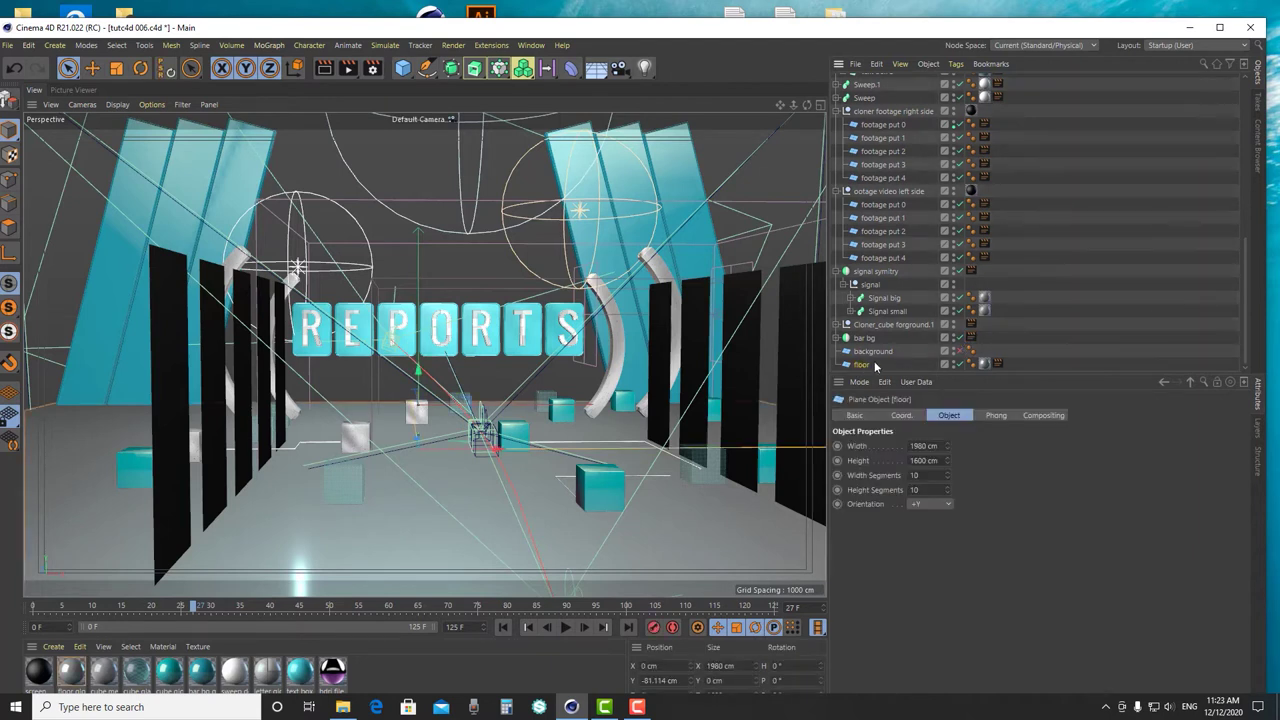
pyautogui.scroll(-3, 617, 484)
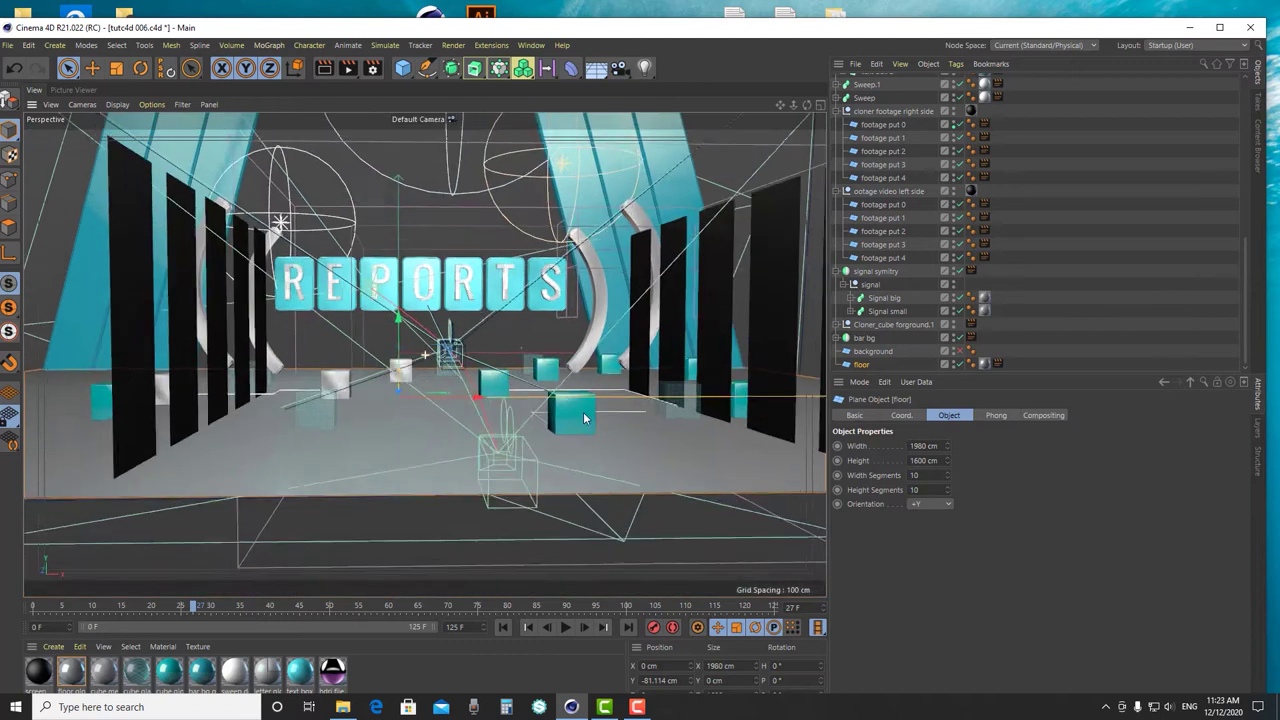
pyautogui.click(997, 364)
pyautogui.click(876, 461)
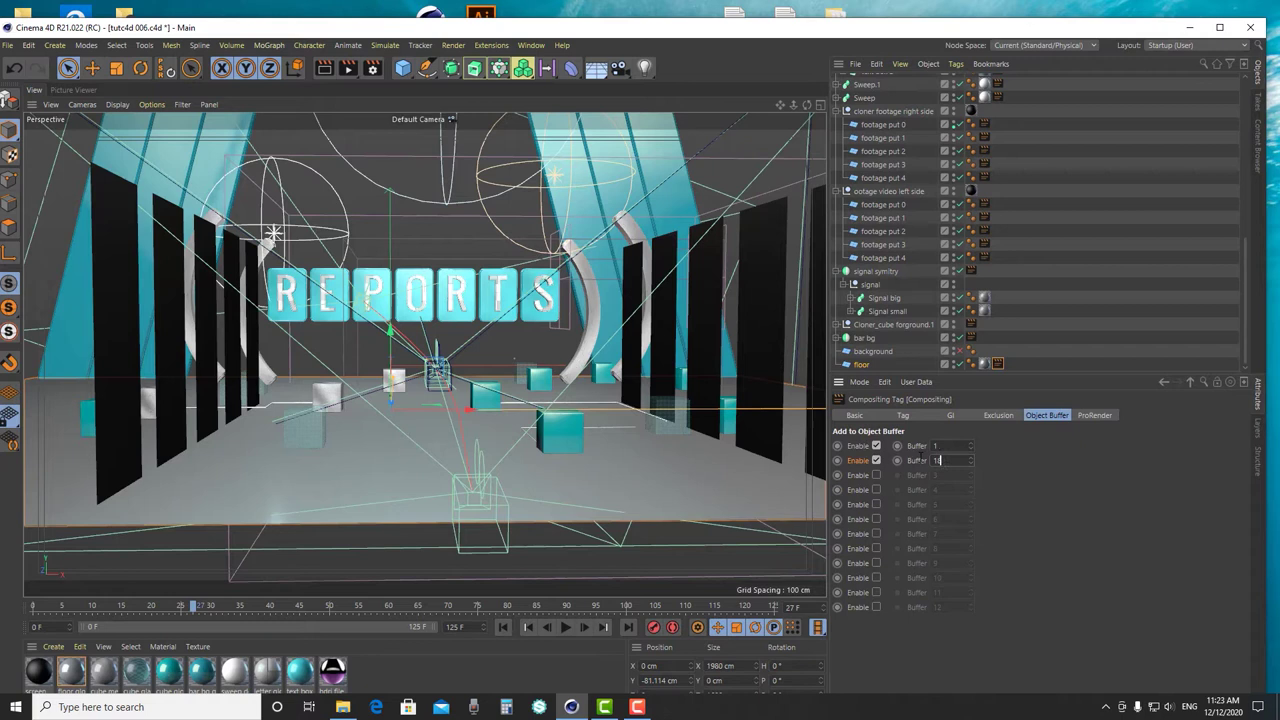
# - Enable Multi-Pass in the Render Settings and add Shadow, Reflection, Specular and Object Buffer passes
pyautogui.click(1052, 360)
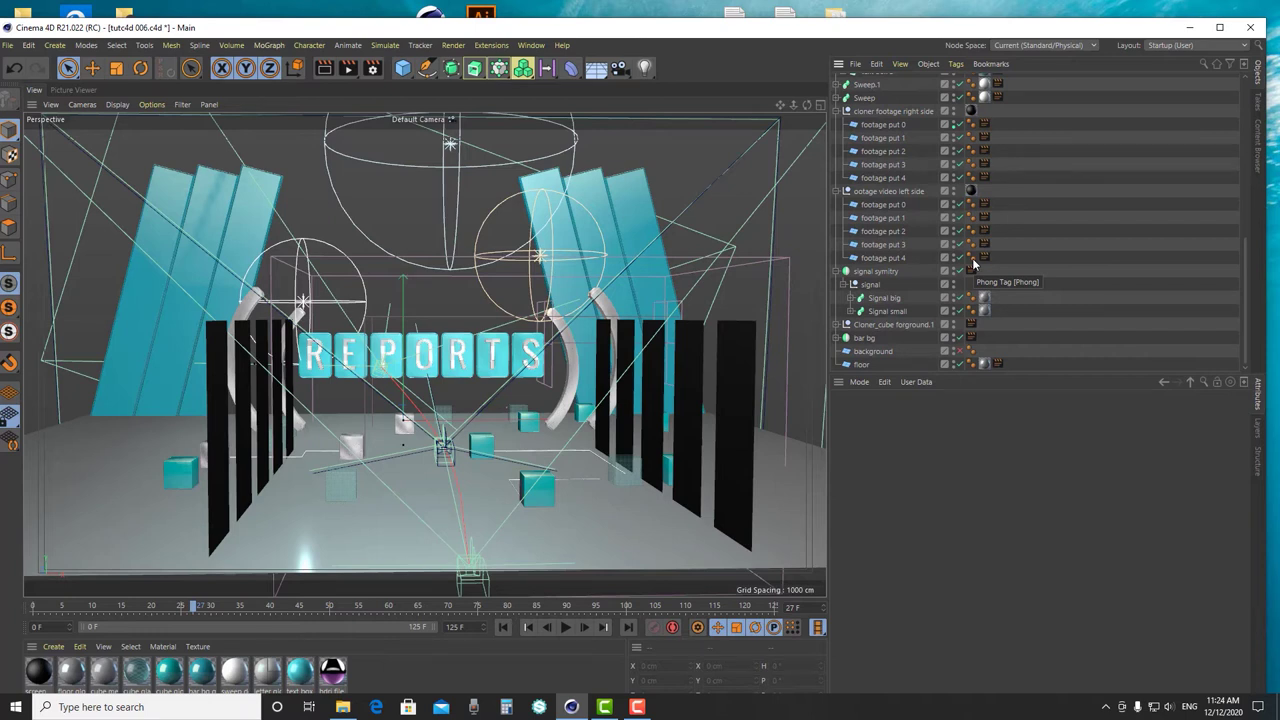
pyautogui.click(379, 70)
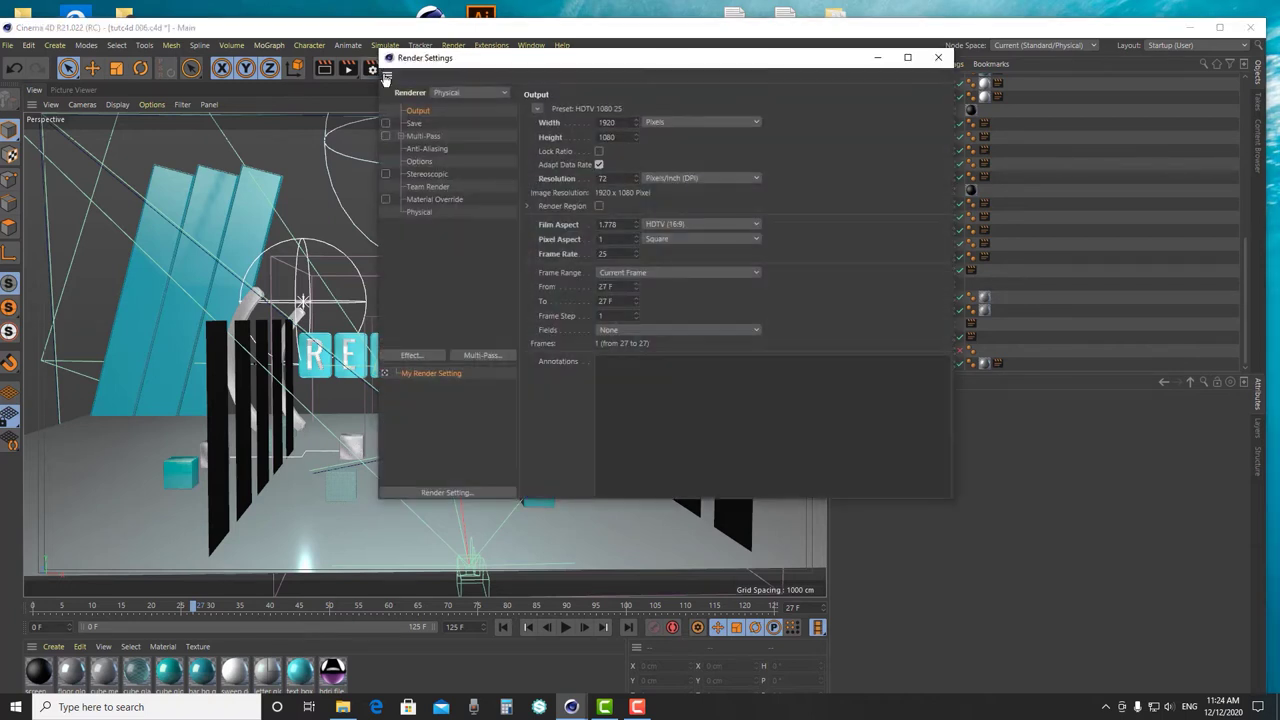
pyautogui.click(416, 136)
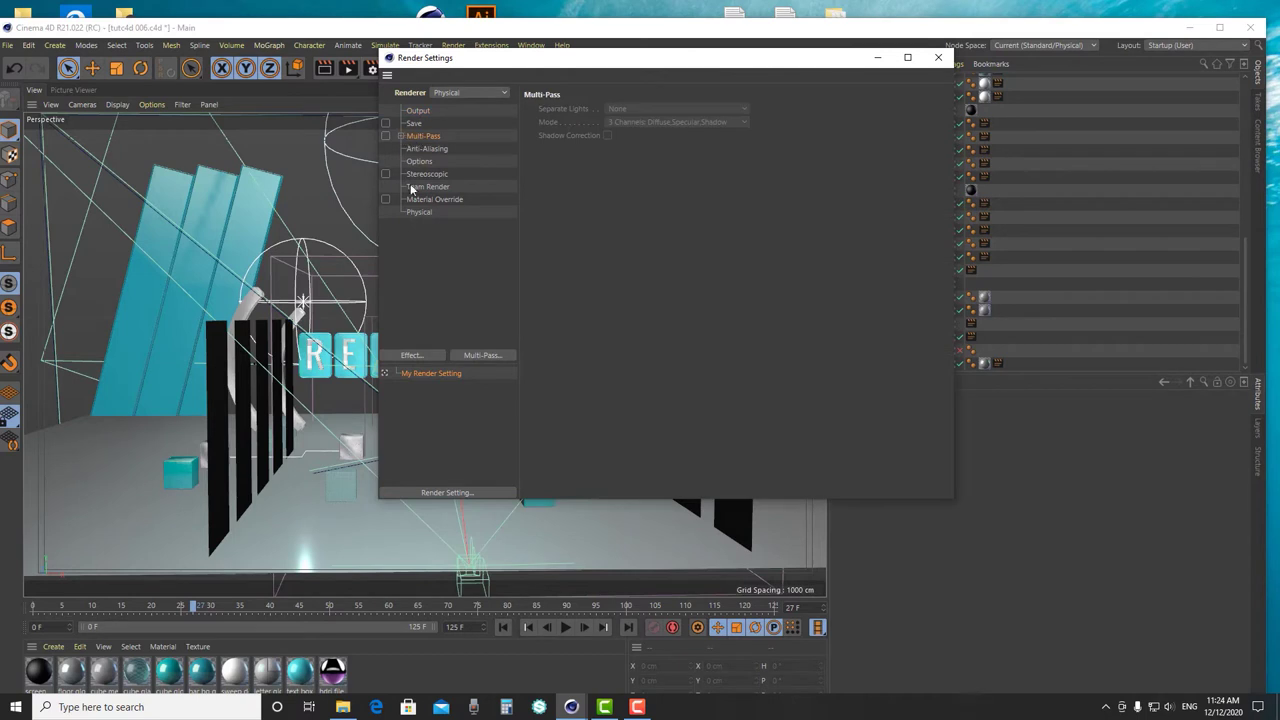
pyautogui.click(386, 136)
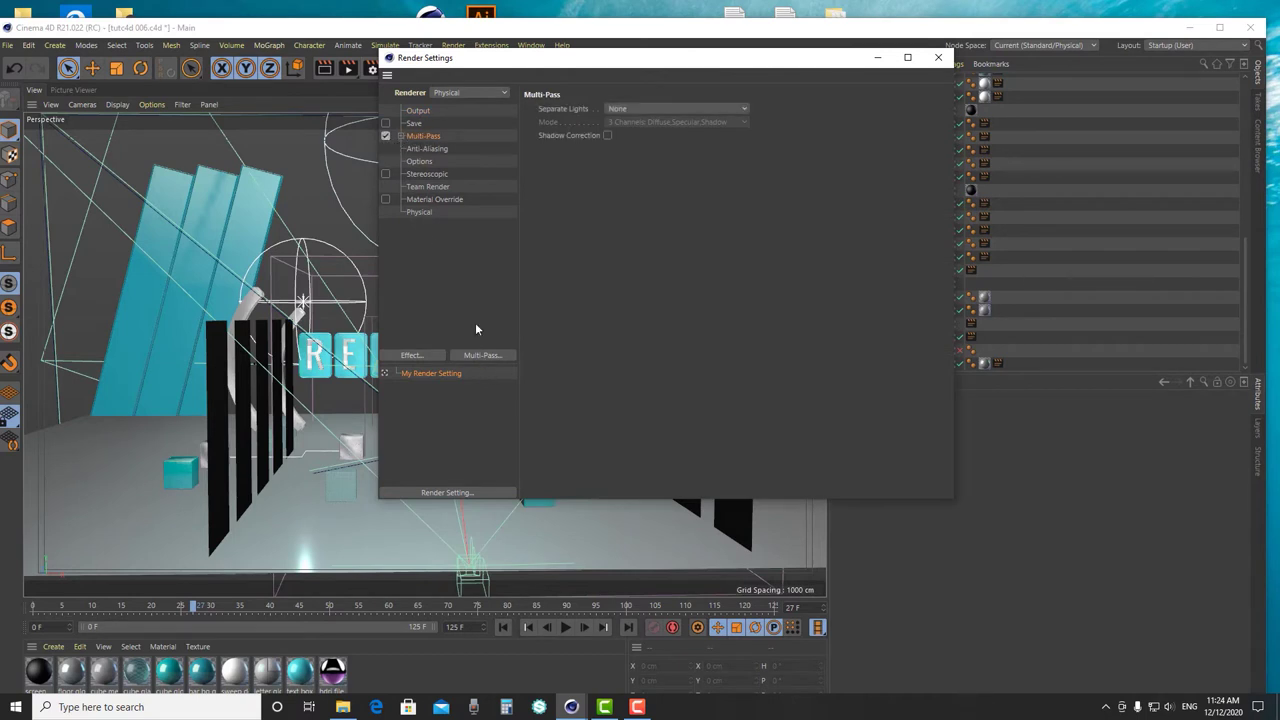
pyautogui.click(482, 355)
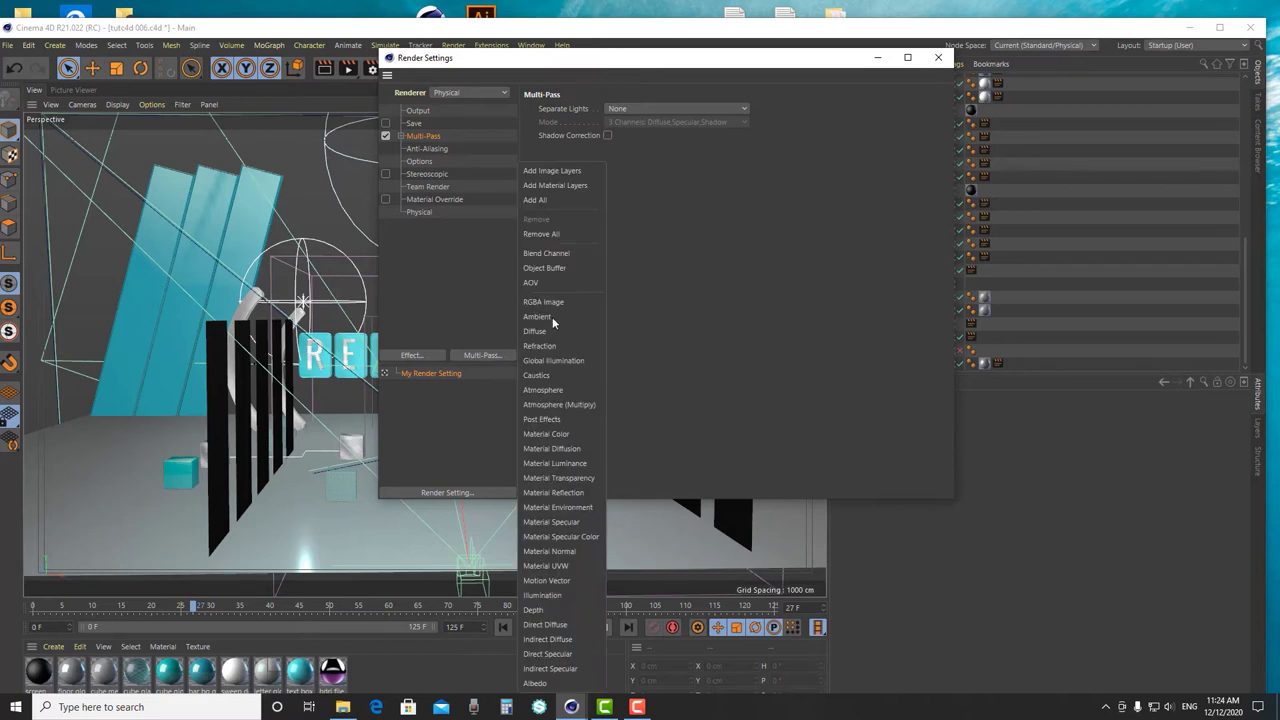
pyautogui.click(576, 271)
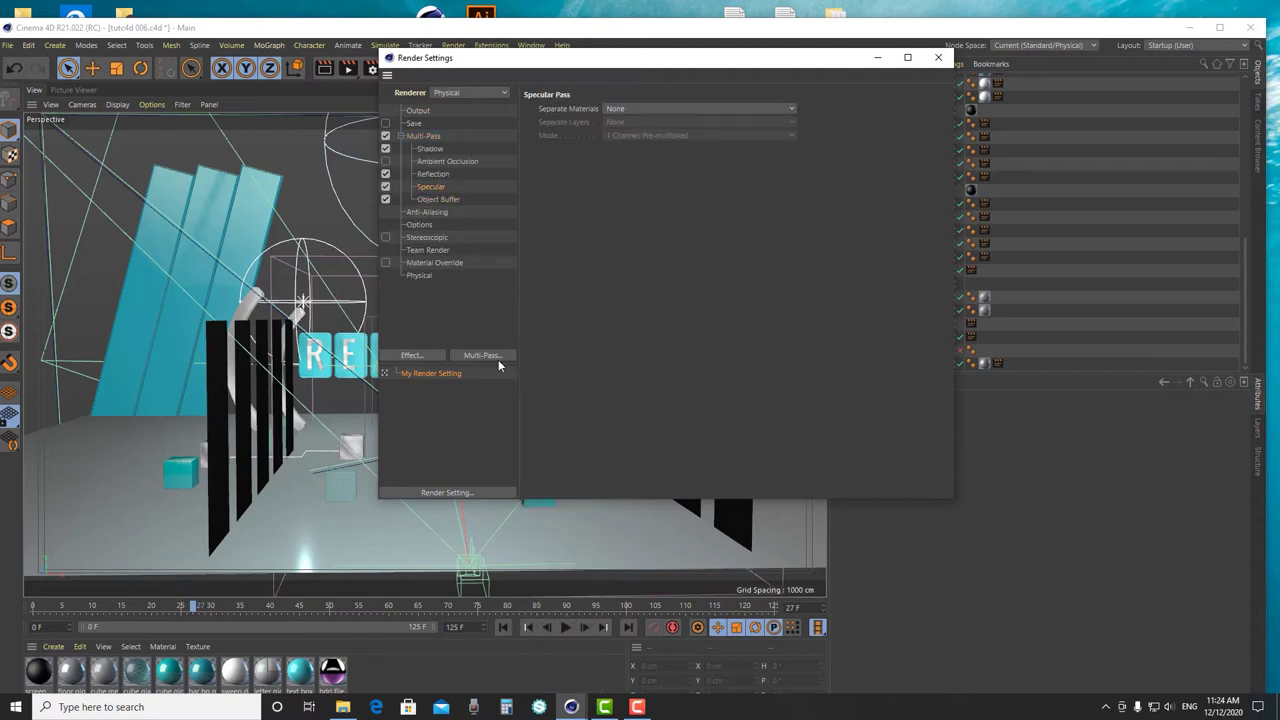
# - Add more Object Buffer passes to the Multi-Pass list until there are 18 of them
pyautogui.moveTo(828, 58); pyautogui.dragTo(618, 153)
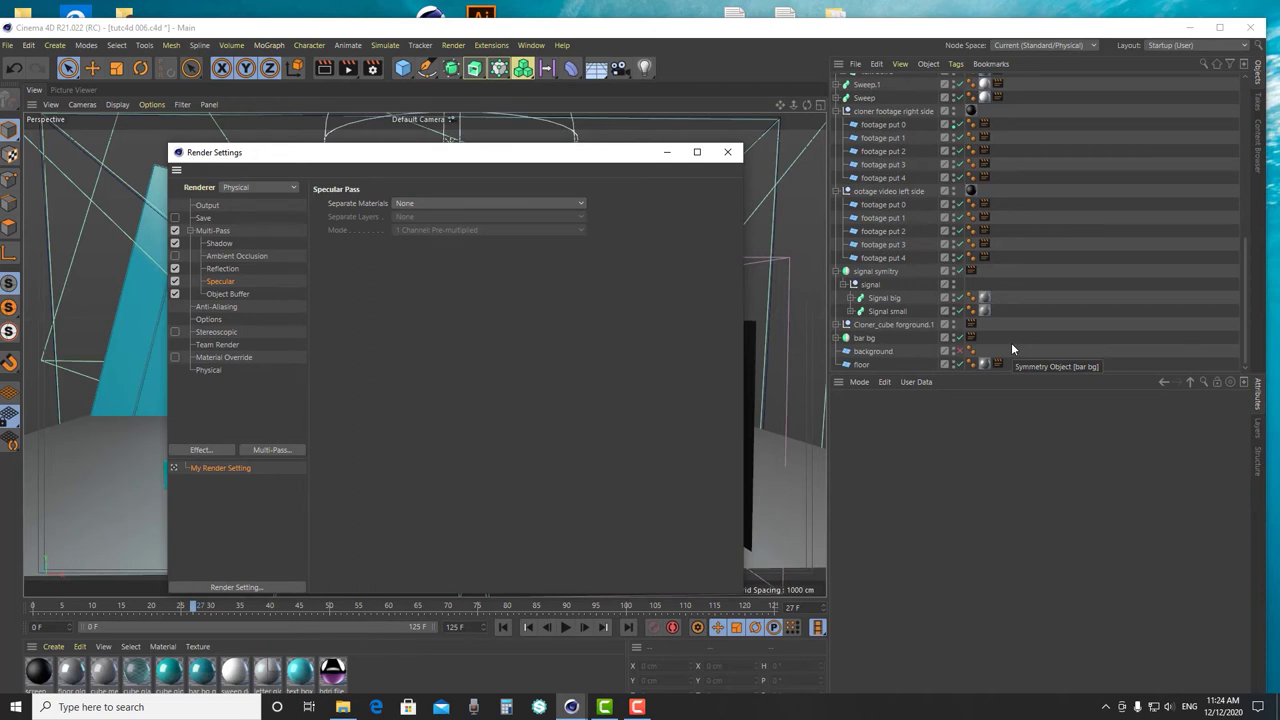
pyautogui.moveTo(574, 152); pyautogui.dragTo(633, 111)
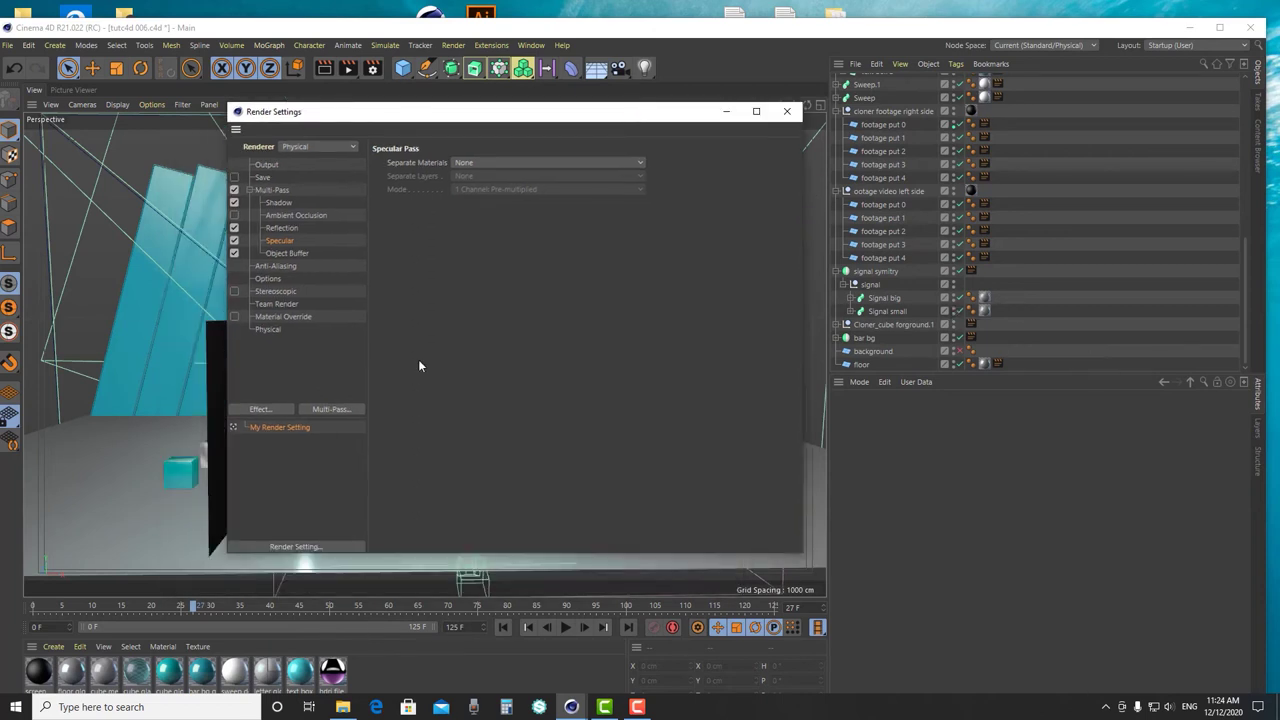
pyautogui.click(335, 410)
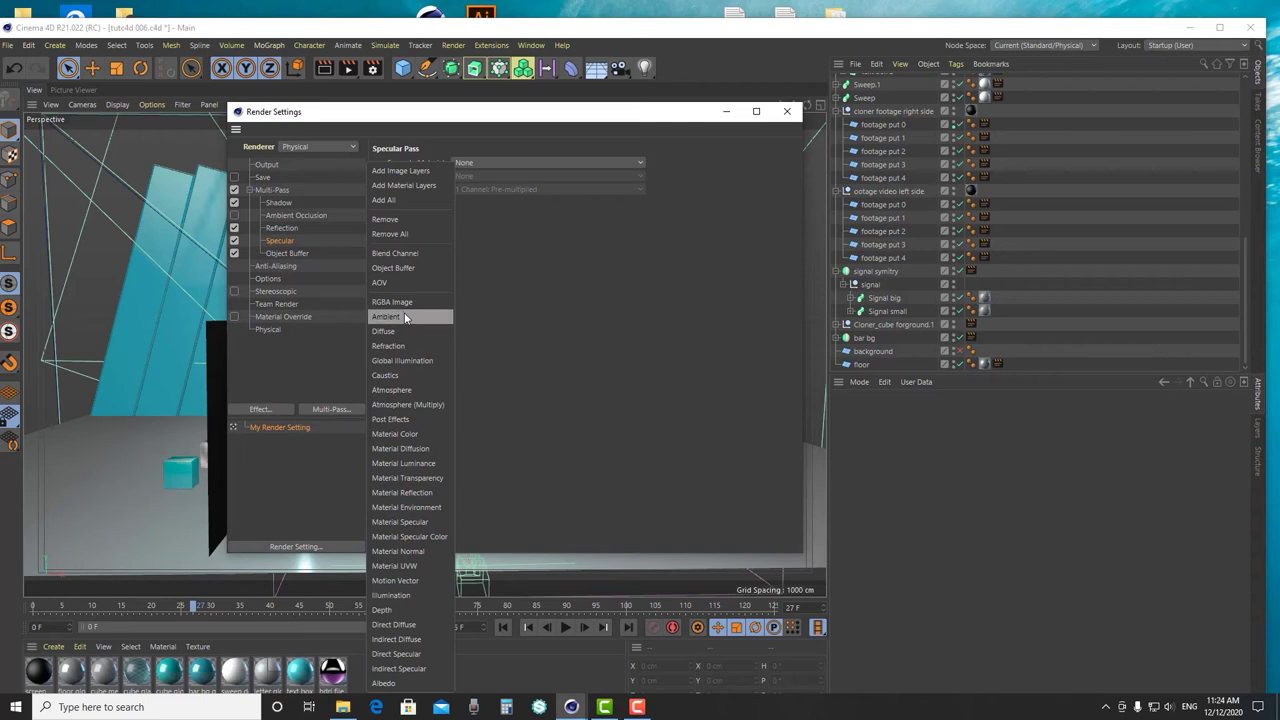
pyautogui.click(404, 268)
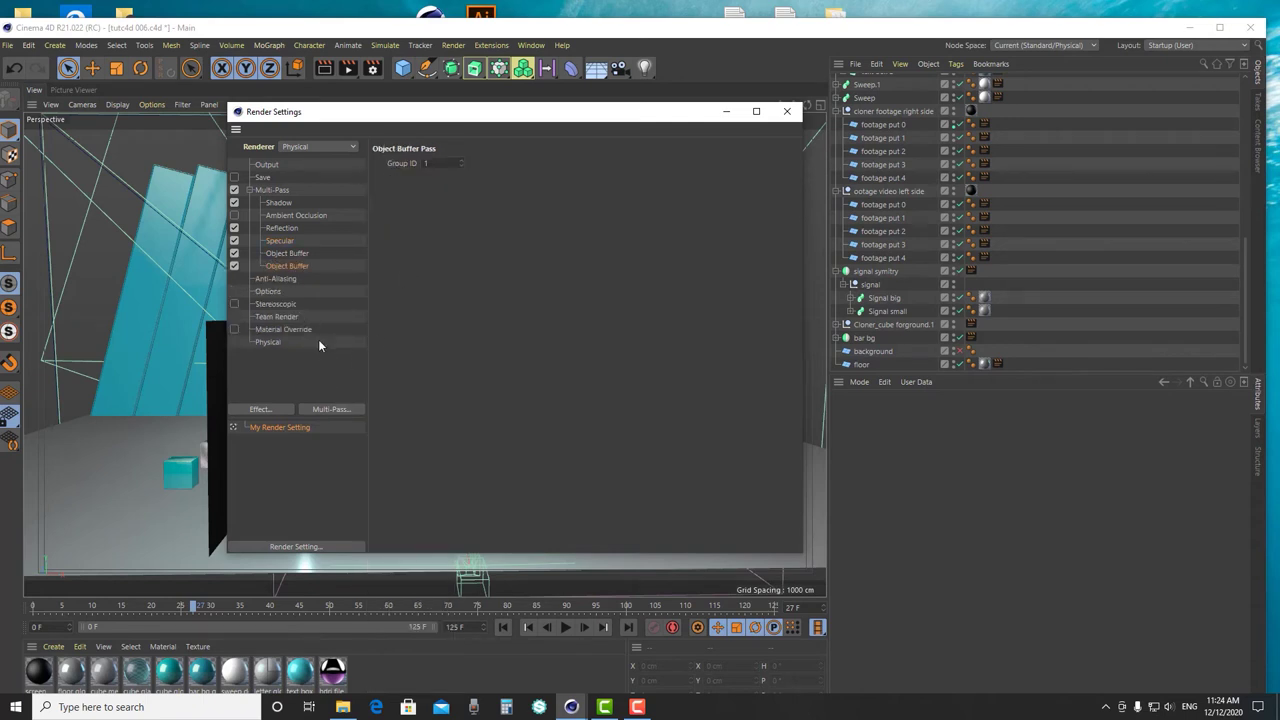
pyautogui.click(333, 410)
pyautogui.click(404, 268)
pyautogui.click(333, 410)
pyautogui.click(404, 268)
pyautogui.click(333, 410)
pyautogui.click(404, 268)
pyautogui.click(333, 410)
pyautogui.click(404, 268)
pyautogui.click(333, 410)
pyautogui.click(404, 268)
pyautogui.click(333, 410)
pyautogui.click(404, 268)
pyautogui.click(333, 410)
pyautogui.click(404, 268)
pyautogui.click(333, 410)
pyautogui.click(404, 268)
pyautogui.click(333, 410)
pyautogui.click(404, 268)
pyautogui.click(343, 410)
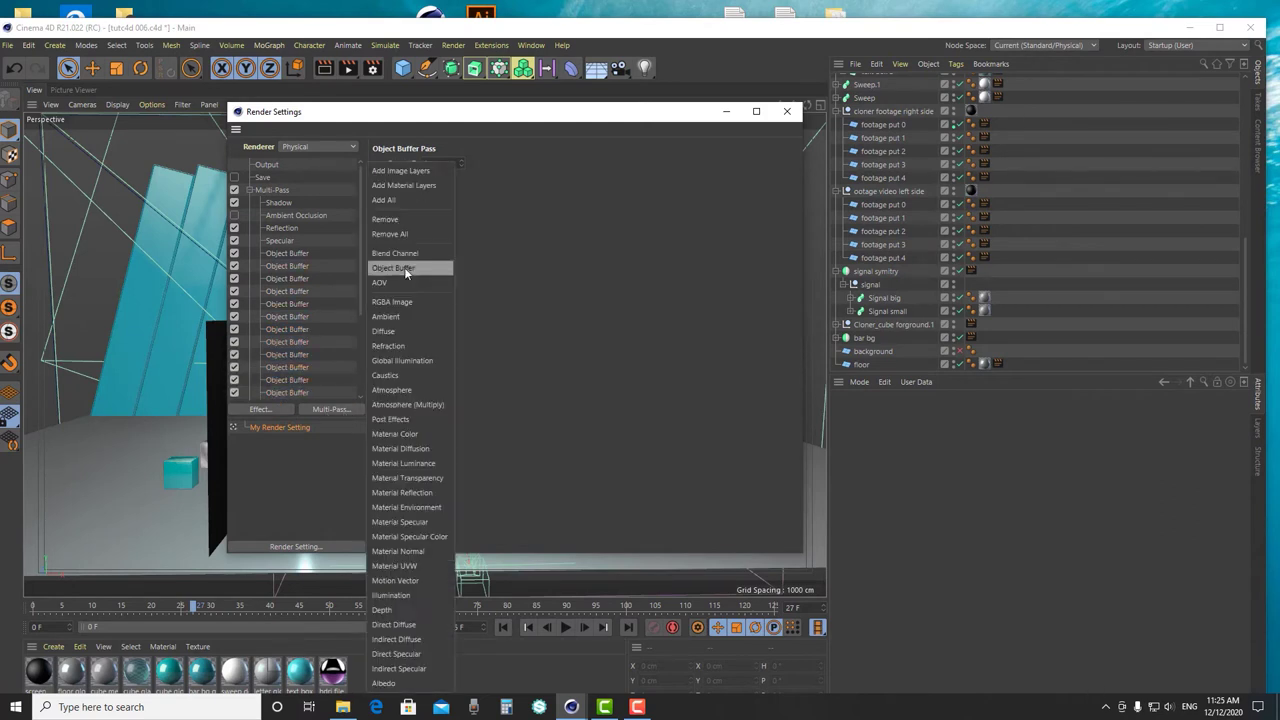
pyautogui.click(406, 269)
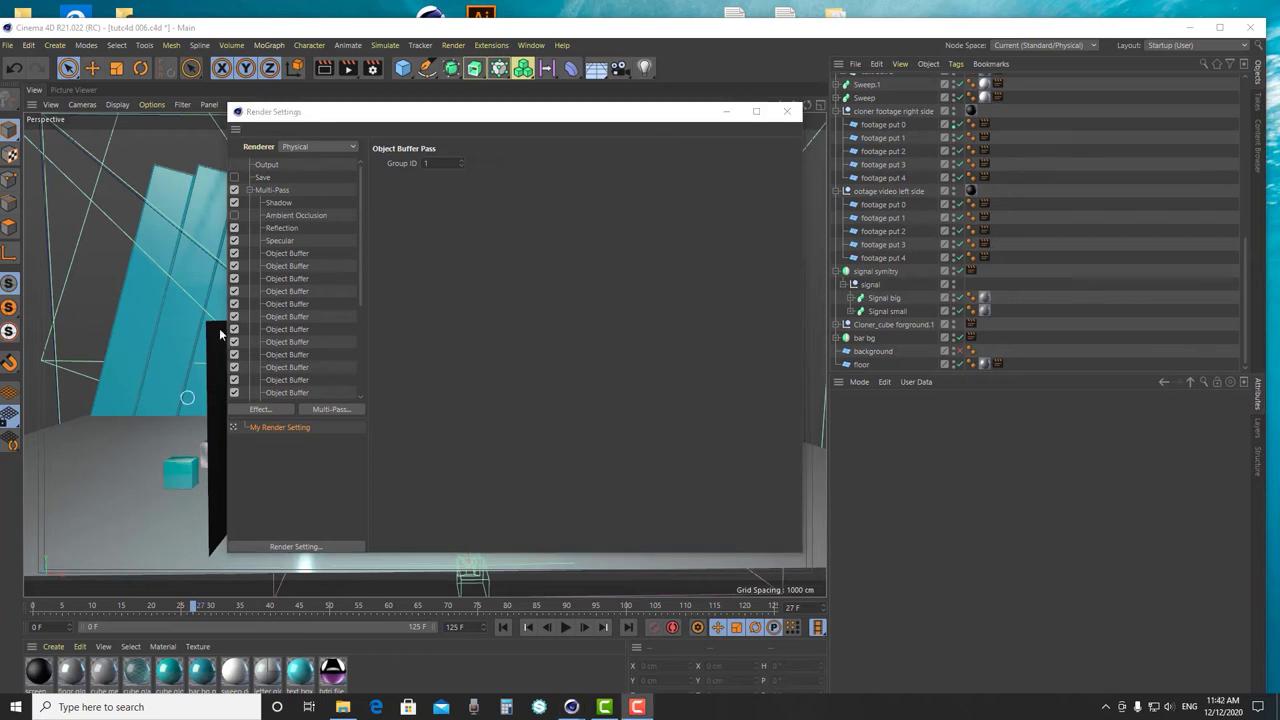
# - Inspect the Group ID of several individual Object Buffer passes
pyautogui.moveTo(358, 287)
pyautogui.mouseDown()
pyautogui.moveTo(350, 347)
pyautogui.moveTo(351, 298)
pyautogui.mouseUp()
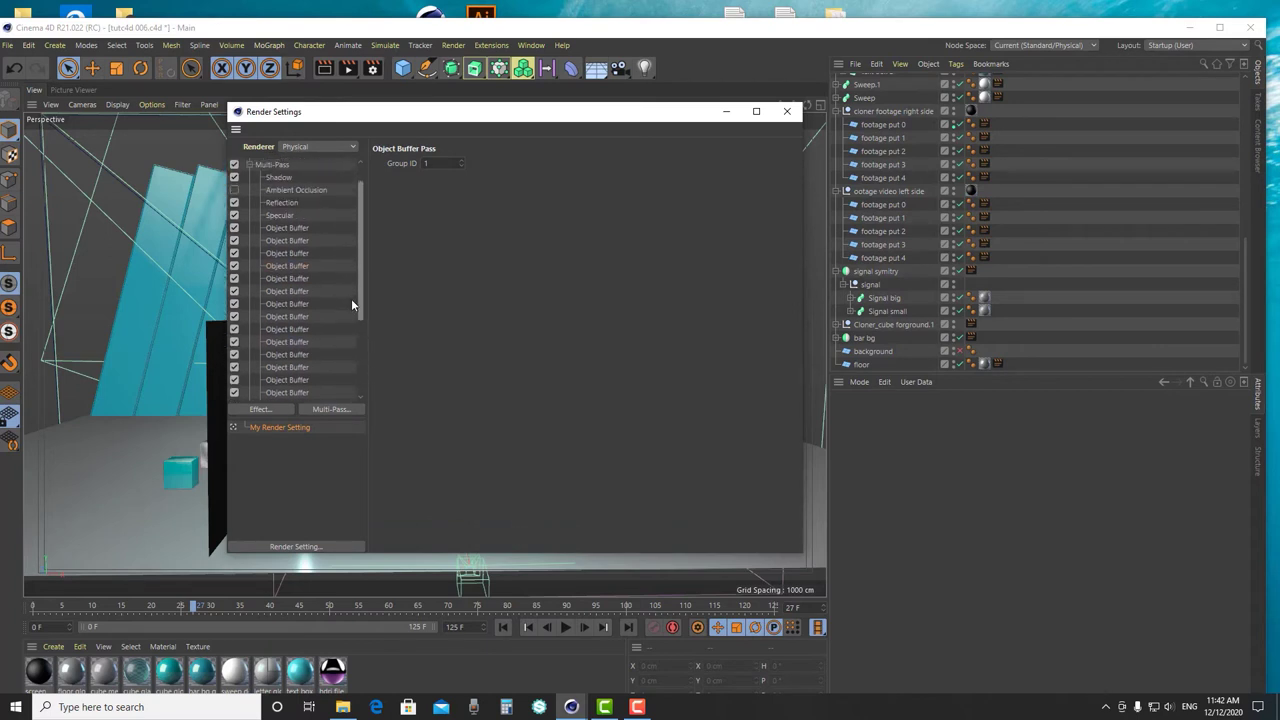
pyautogui.click(302, 253)
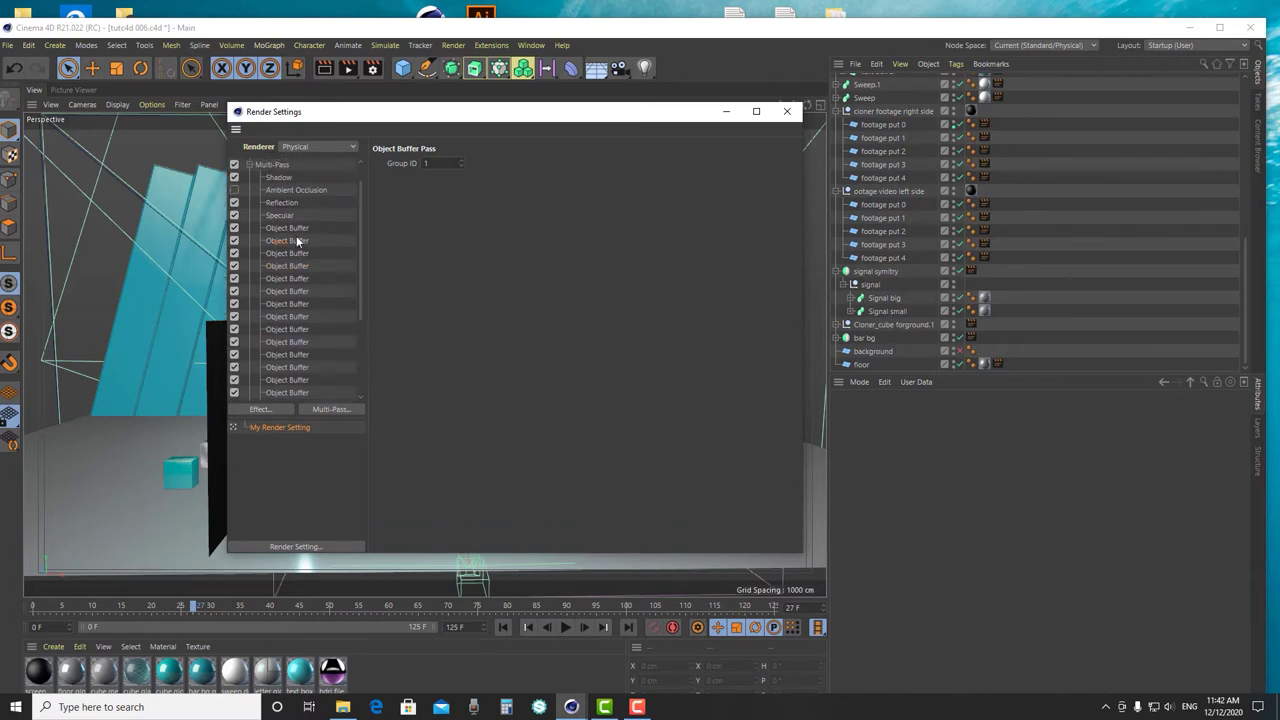
pyautogui.click(305, 267)
pyautogui.scroll(-5, 358, 290)
pyautogui.click(296, 365)
pyautogui.click(303, 353)
pyautogui.click(428, 164)
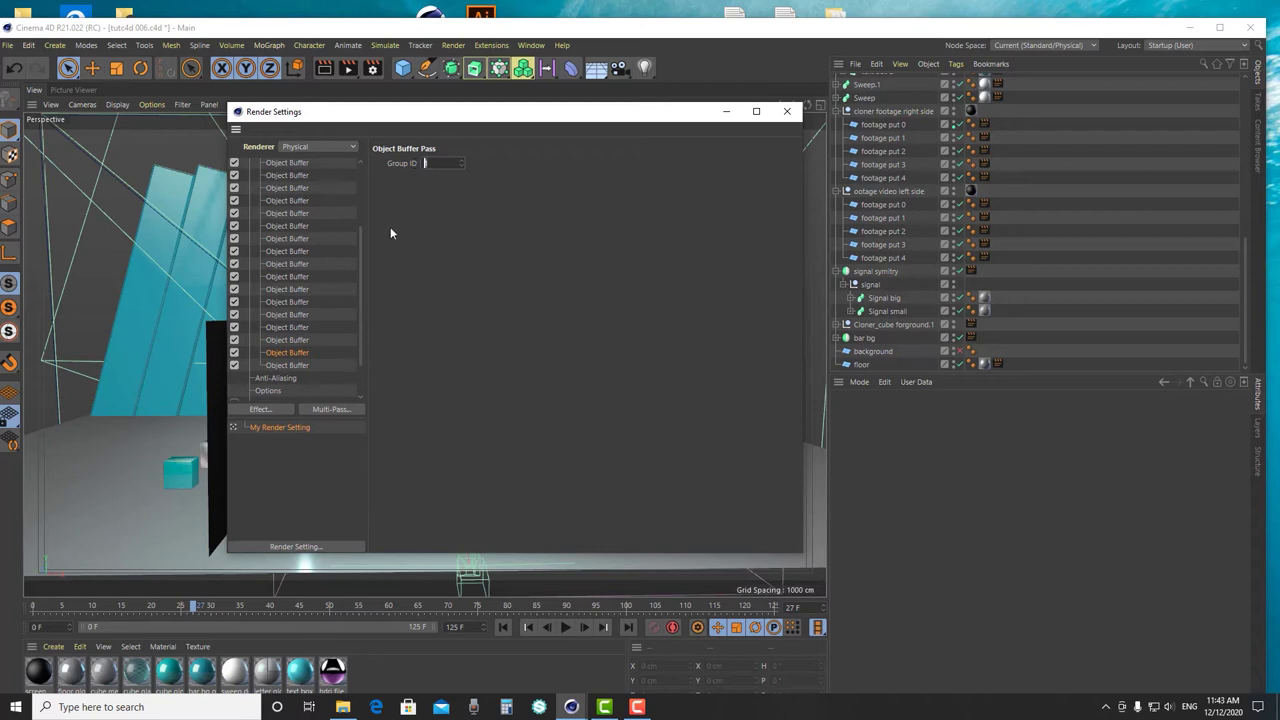
# - Select all the Object Buffer passes together and set the Group IDs of the second through last to 2 through 18 in order
pyautogui.moveTo(362, 226); pyautogui.dragTo(360, 193)
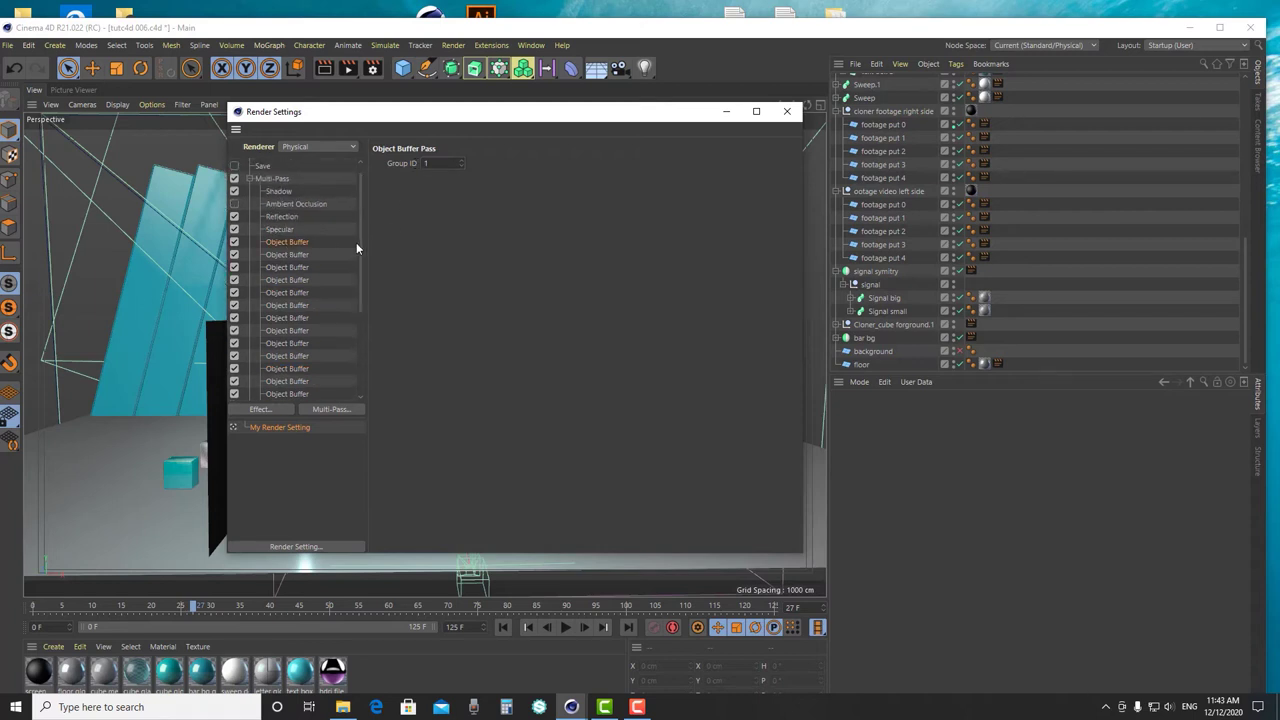
pyautogui.moveTo(364, 242); pyautogui.dragTo(356, 300)
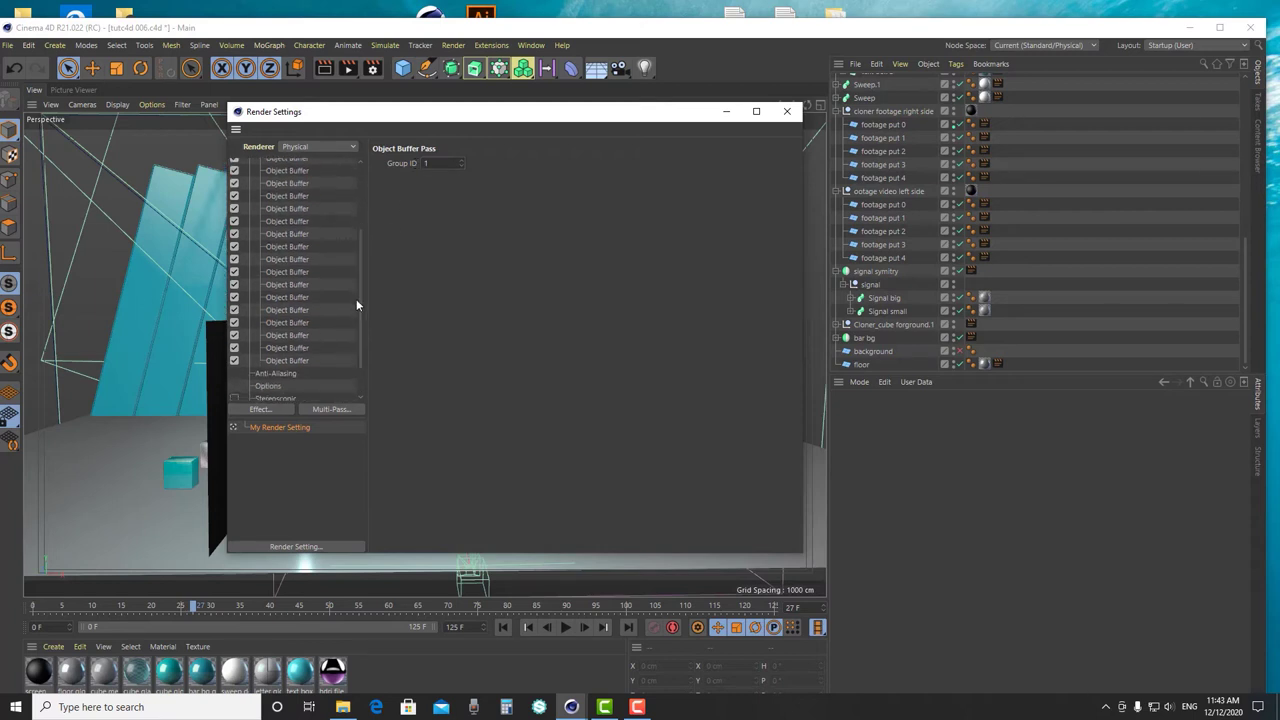
pyautogui.keyDown('shift'); pyautogui.click(276, 360); pyautogui.keyUp('shift')
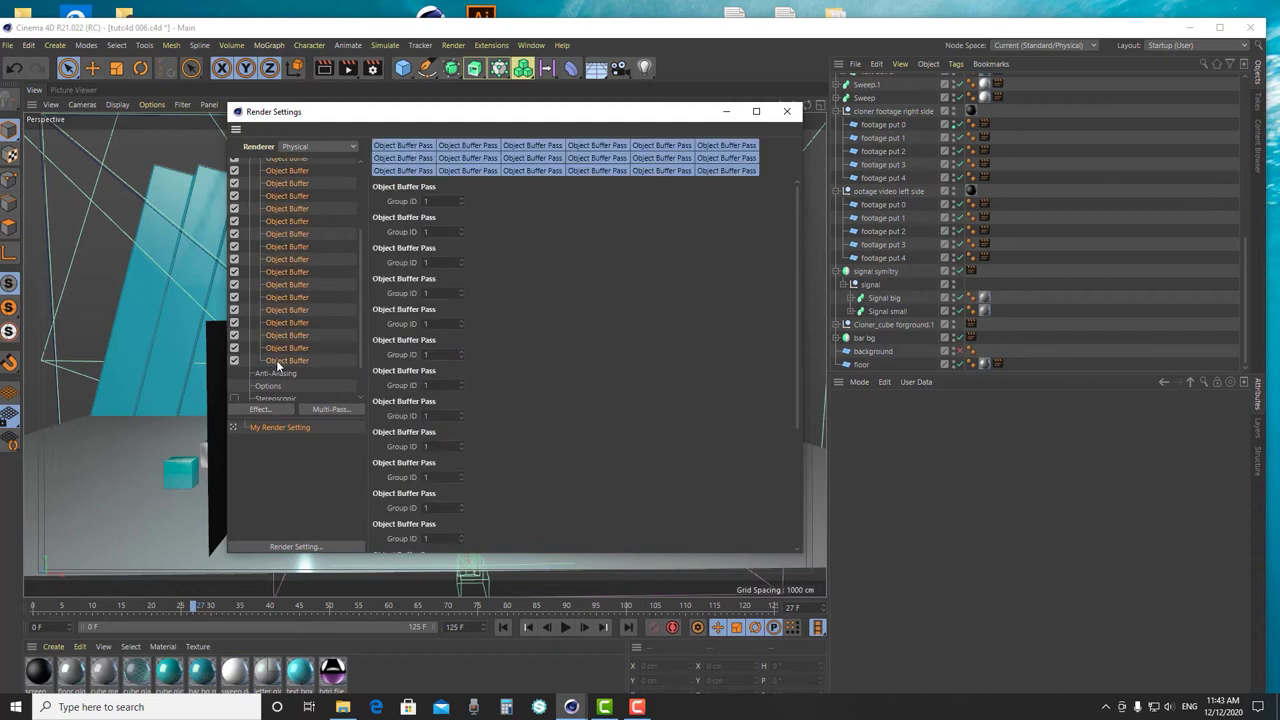
pyautogui.doubleClick(426, 231)
pyautogui.write('2')
pyautogui.press('Return')
pyautogui.doubleClick(440, 263)
pyautogui.write('3')
pyautogui.doubleClick(442, 293)
pyautogui.write('4')
pyautogui.press('Tab')
pyautogui.write('5')
pyautogui.press('Tab')
pyautogui.write('6')
pyautogui.press('Tab')
pyautogui.write('7')
pyautogui.press('Tab')
pyautogui.write('8')
pyautogui.press('Tab')
pyautogui.write('9')
pyautogui.press('Tab')
pyautogui.write('10')
pyautogui.press('Tab')
pyautogui.write('11\t12')
pyautogui.press('Tab')
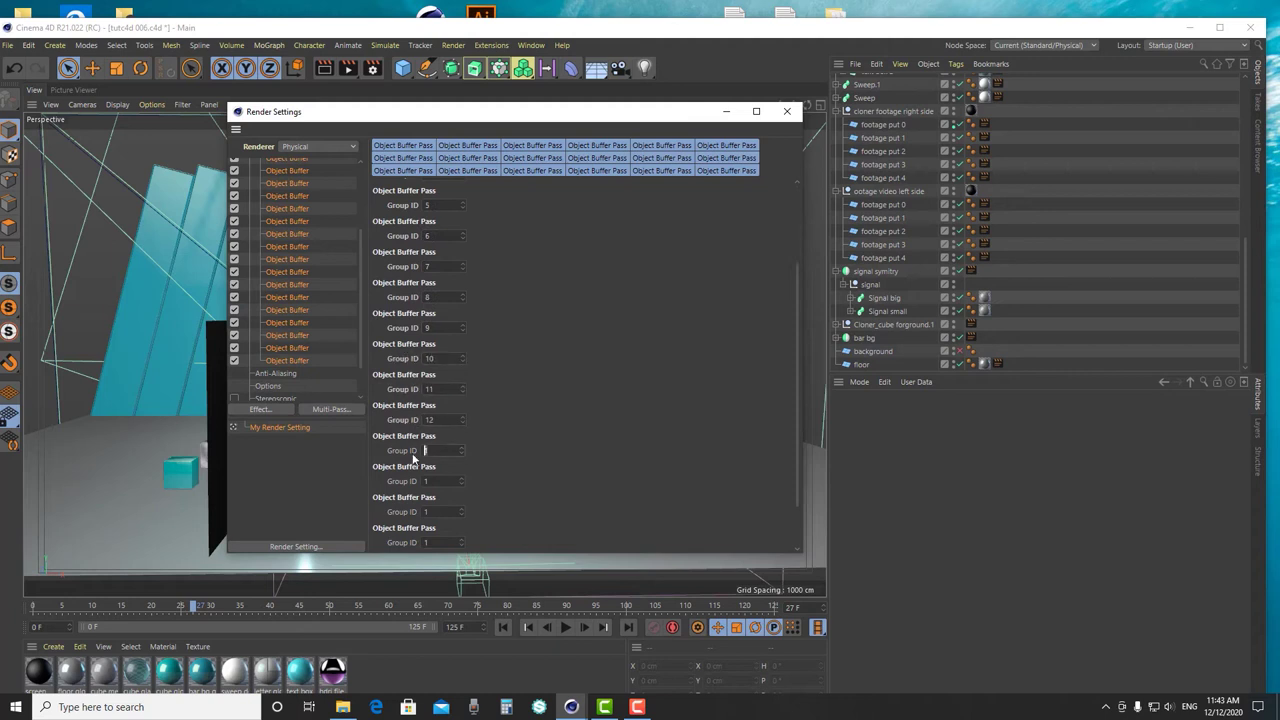
pyautogui.write('13')
pyautogui.press('Tab')
pyautogui.write('14')
pyautogui.press('Tab')
pyautogui.write('15')
pyautogui.press('Tab')
pyautogui.write('16')
pyautogui.press('Tab')
pyautogui.write('17')
pyautogui.press('Tab')
pyautogui.write('18')
pyautogui.press('Return')
# - Review the Object Buffer Group IDs along with the Multi-Pass, Save and Output settings
pyautogui.moveTo(796, 476); pyautogui.dragTo(720, 300)
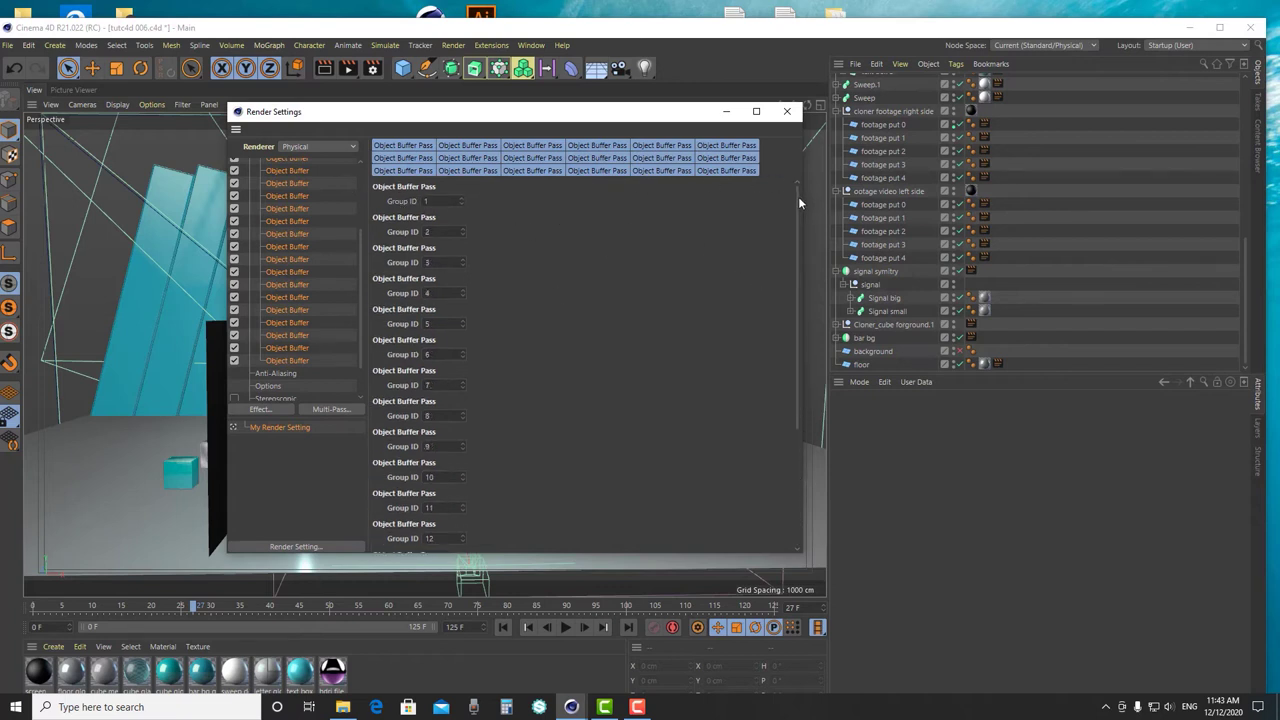
pyautogui.click(329, 222)
pyautogui.moveTo(358, 320); pyautogui.dragTo(359, 204)
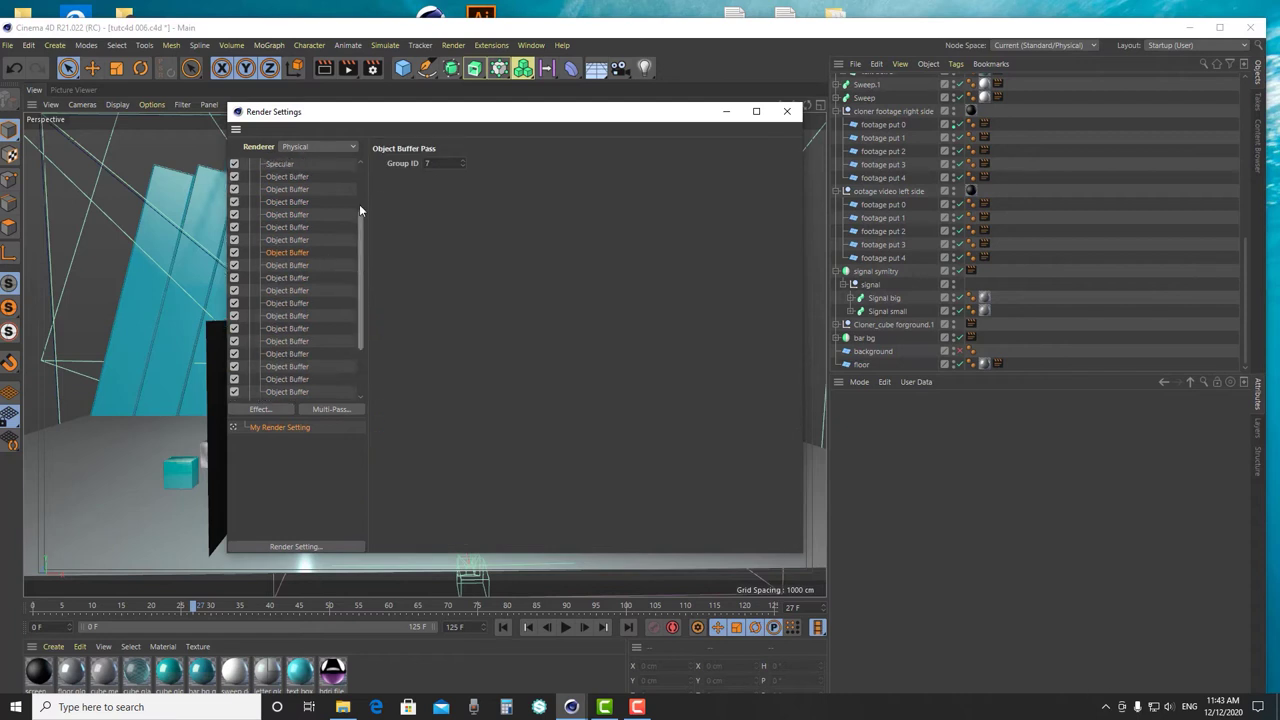
pyautogui.click(283, 189)
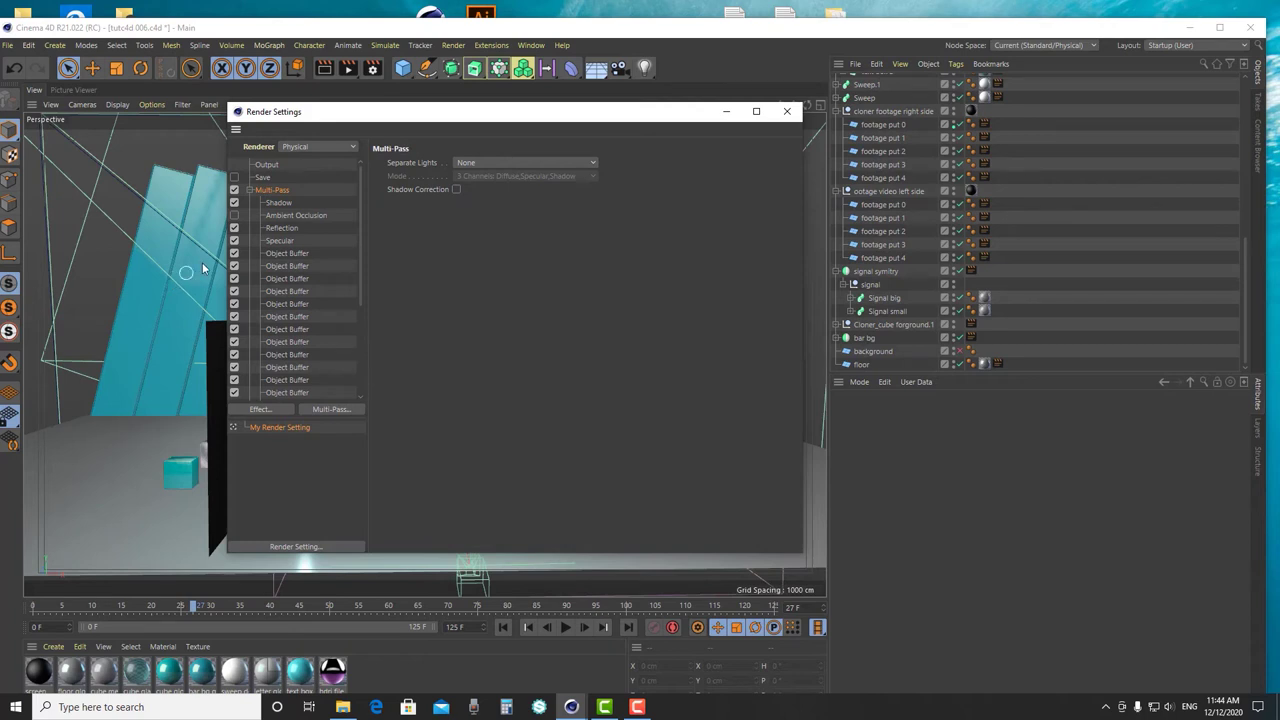
pyautogui.click(262, 178)
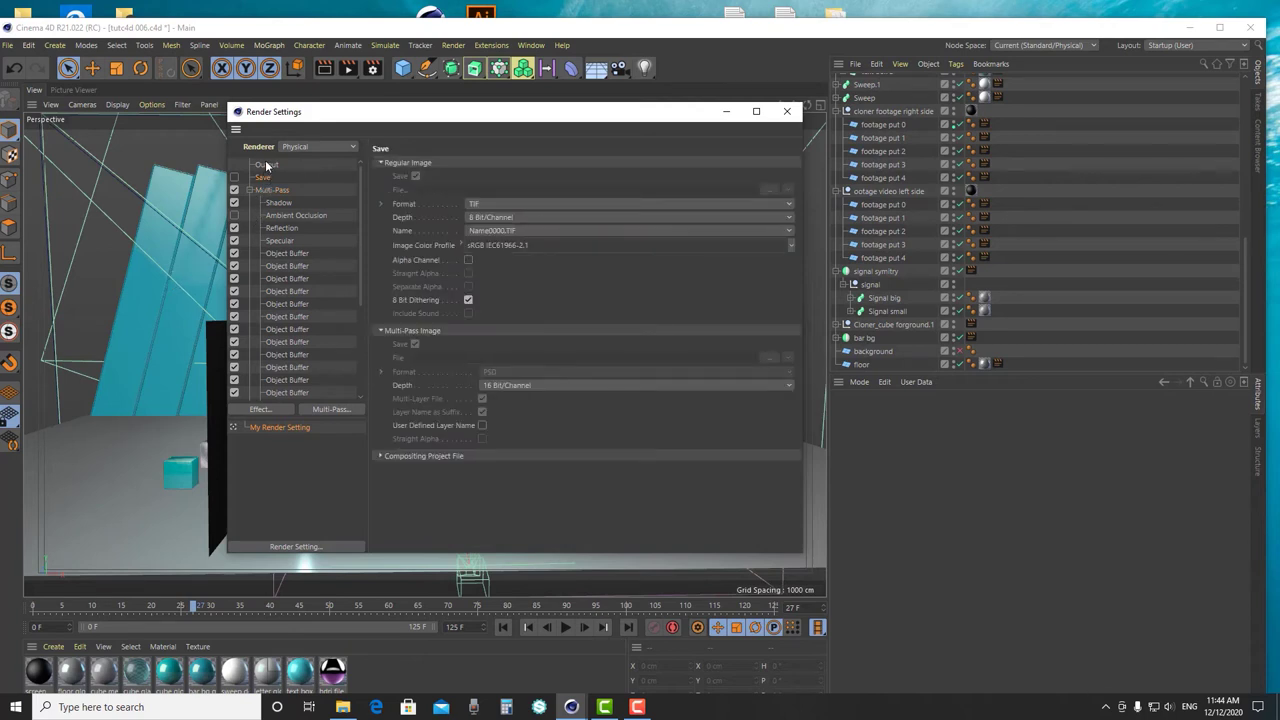
pyautogui.click(267, 165)
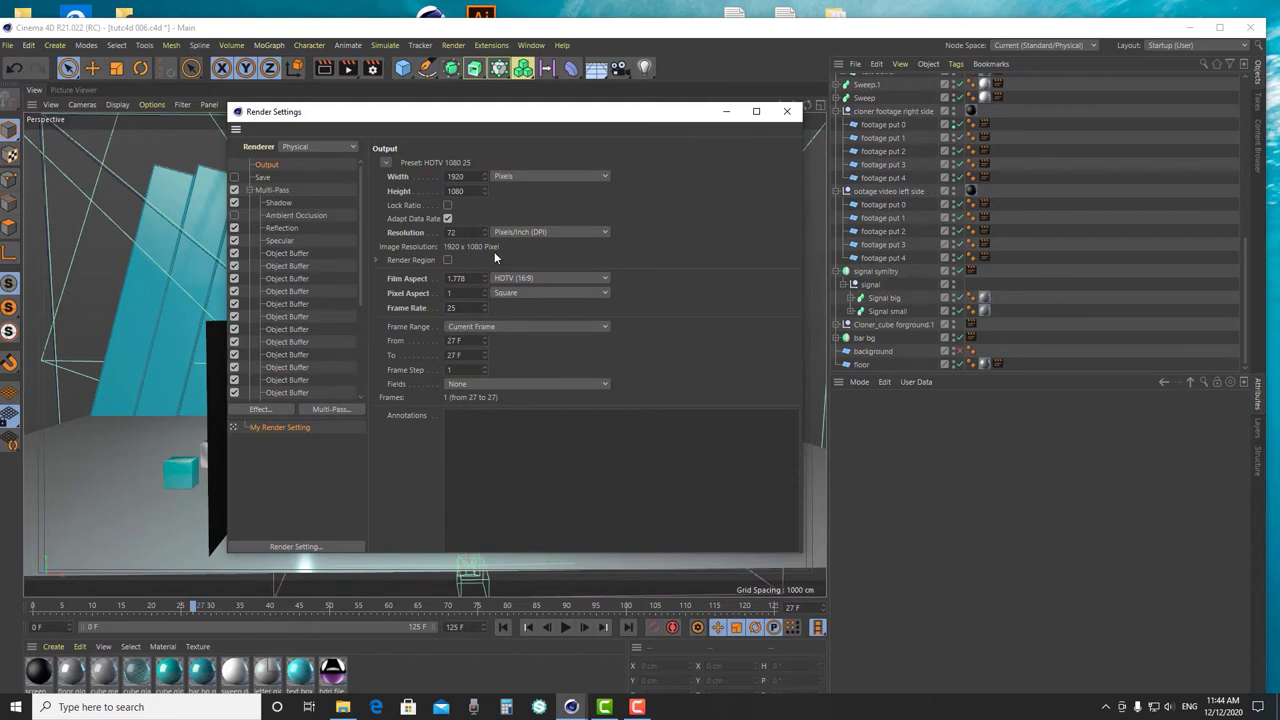
# - View the scene through the Morph Camera and move the current time to frame 124
pyautogui.moveTo(479, 120); pyautogui.dragTo(756, 586)
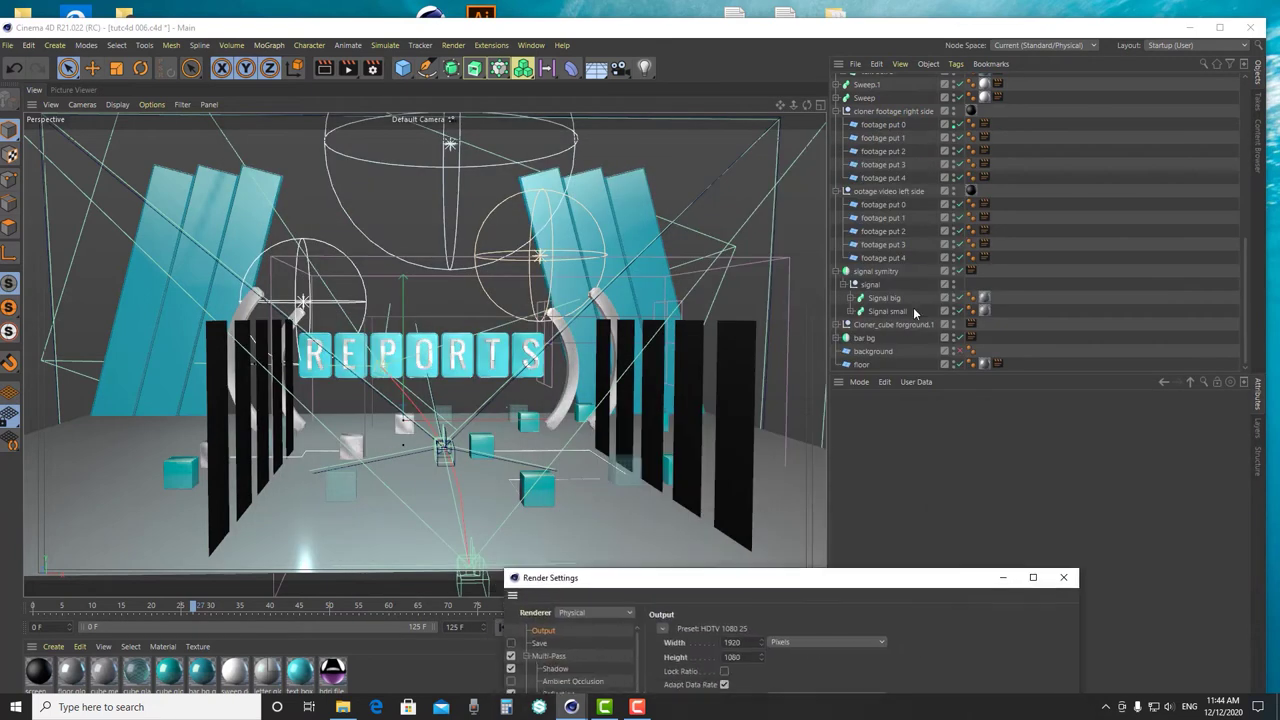
pyautogui.scroll(5, 918, 284)
pyautogui.click(962, 161)
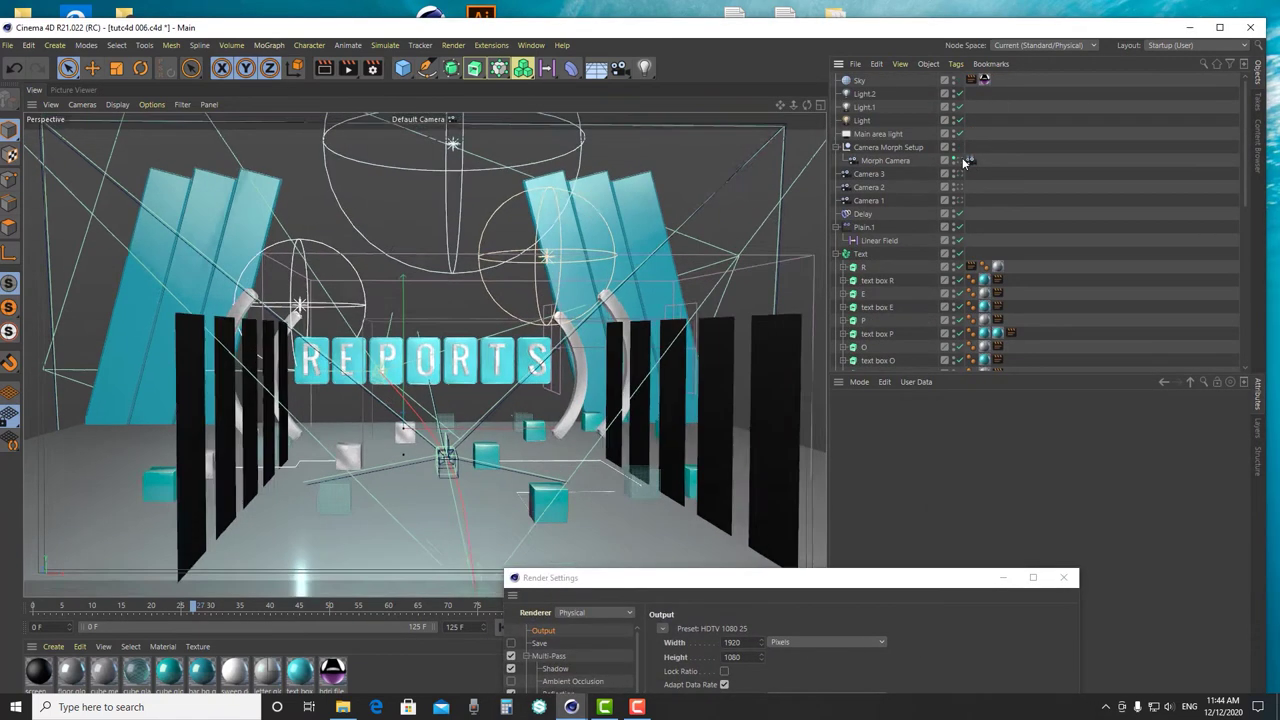
pyautogui.moveTo(600, 578); pyautogui.dragTo(938, 388)
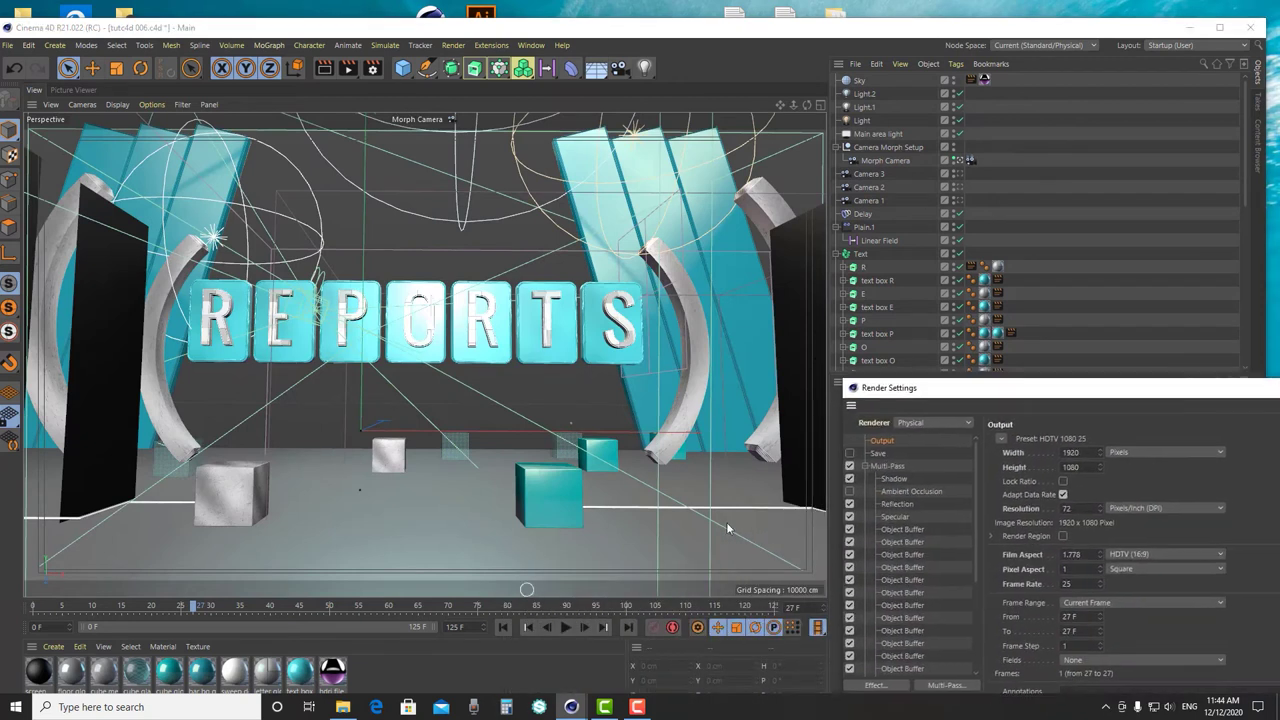
pyautogui.moveTo(467, 612); pyautogui.dragTo(760, 608)
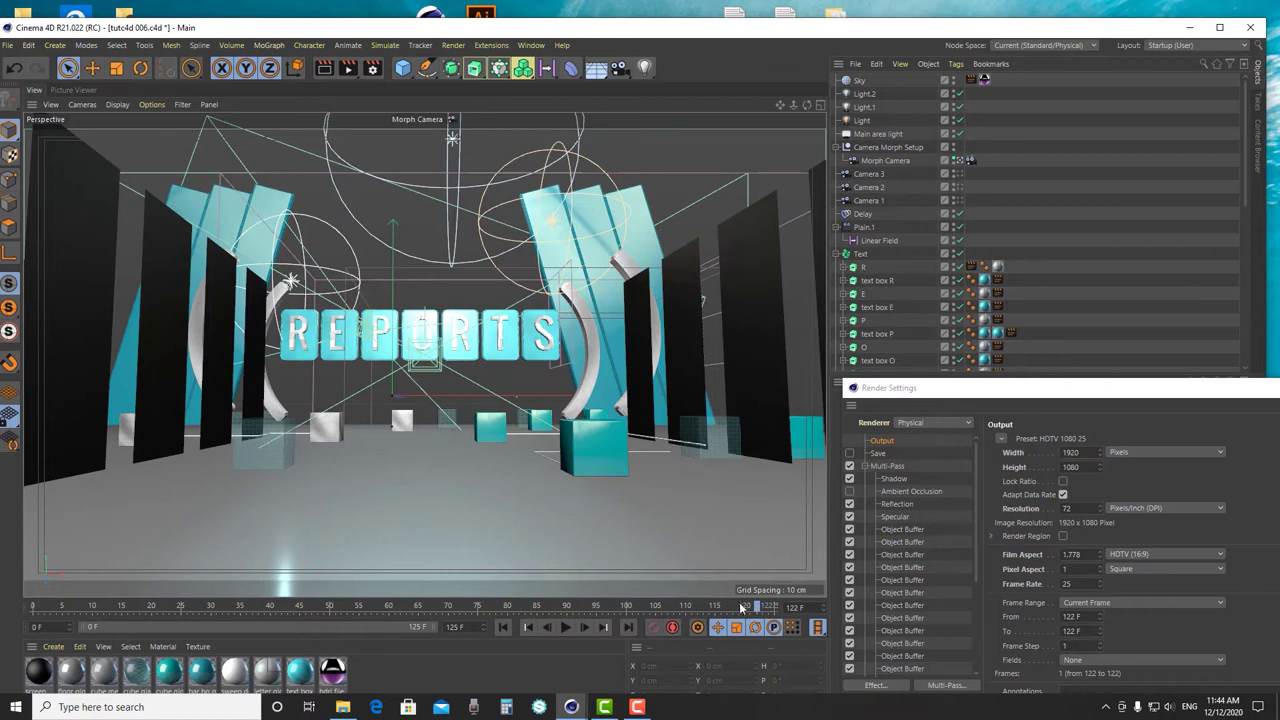
pyautogui.click(769, 606)
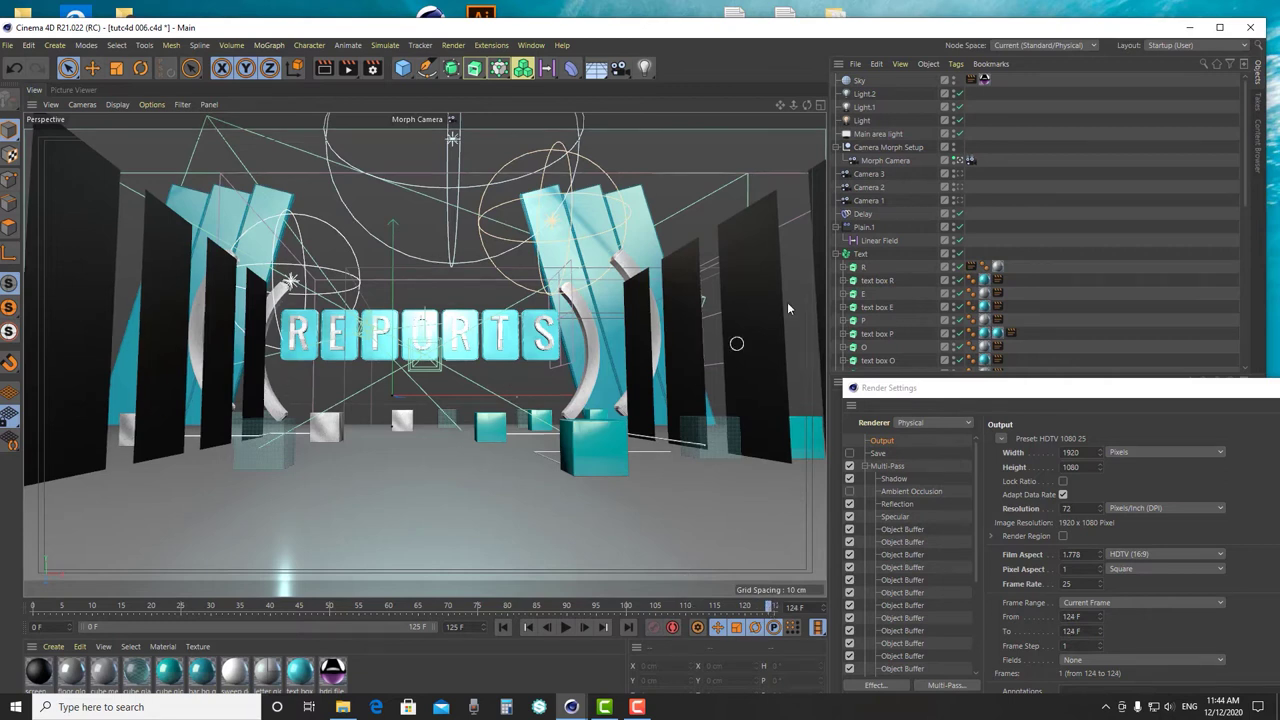
# - Render the current frame to the Picture Viewer and move the Render Settings window clear of the image
pyautogui.moveTo(1075, 387); pyautogui.dragTo(817, 148)
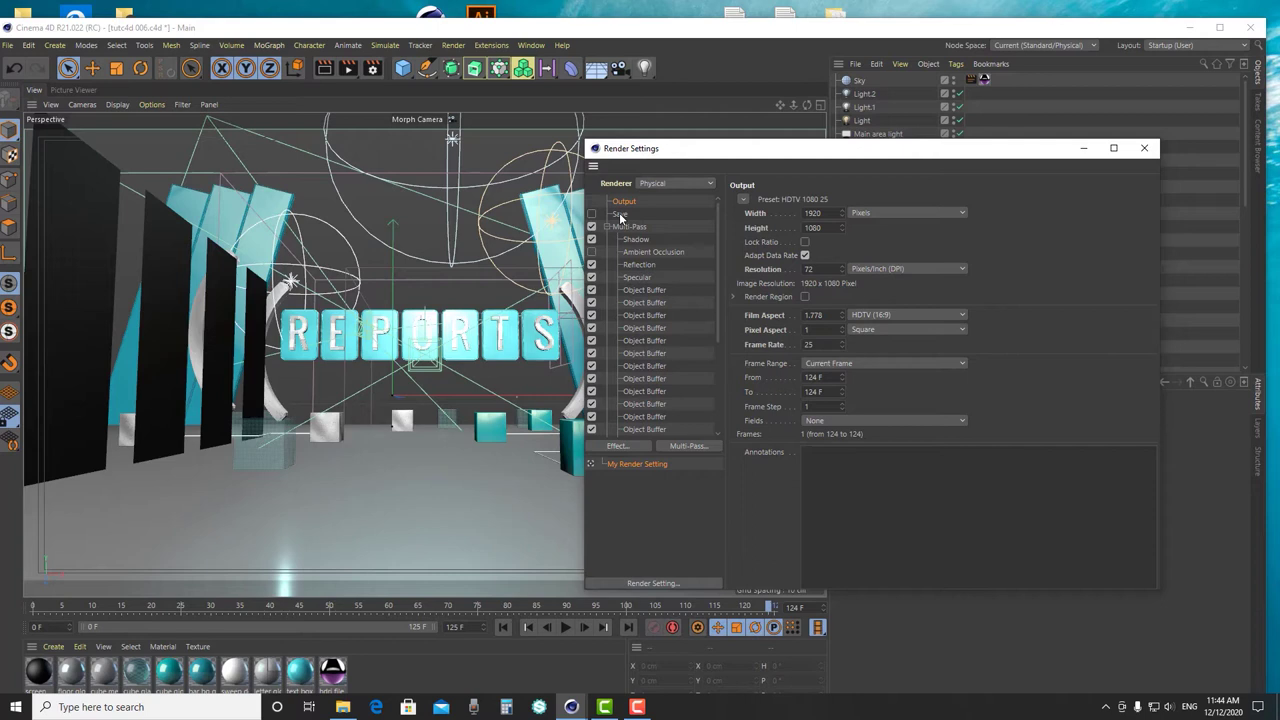
pyautogui.click(347, 67)
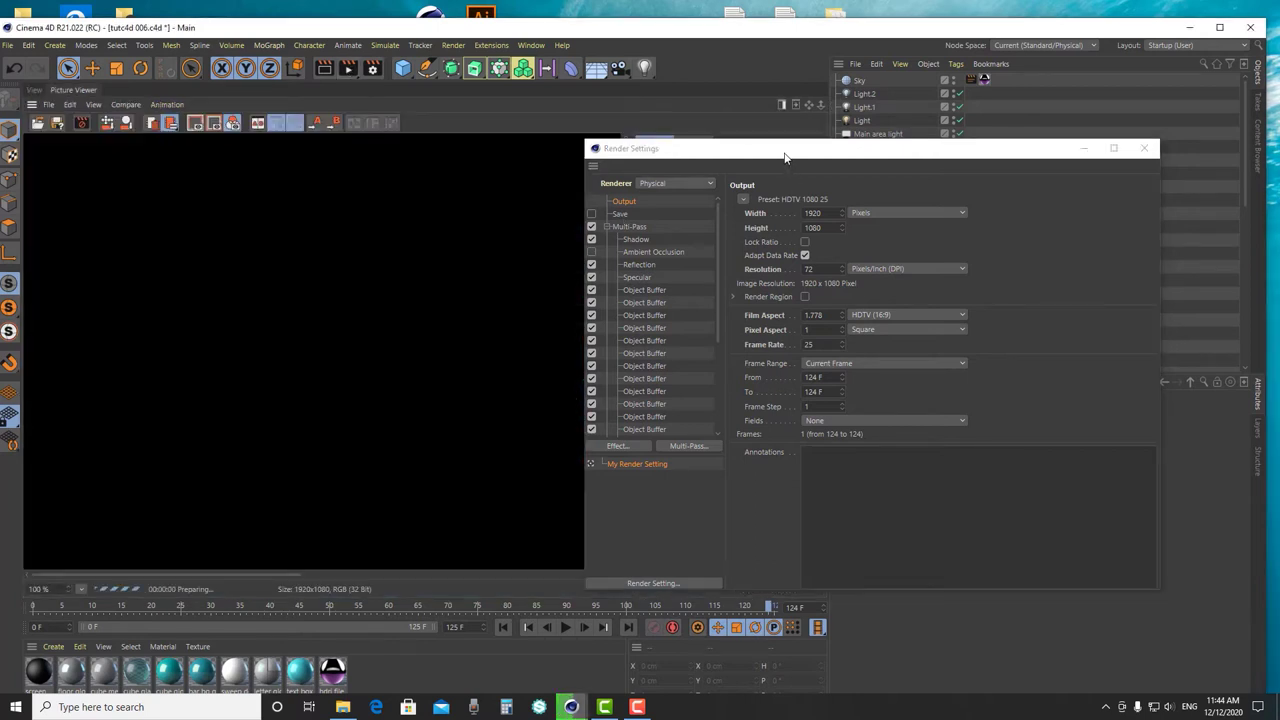
pyautogui.moveTo(785, 157); pyautogui.dragTo(643, 512)
pyautogui.moveTo(775, 506); pyautogui.dragTo(406, 652)
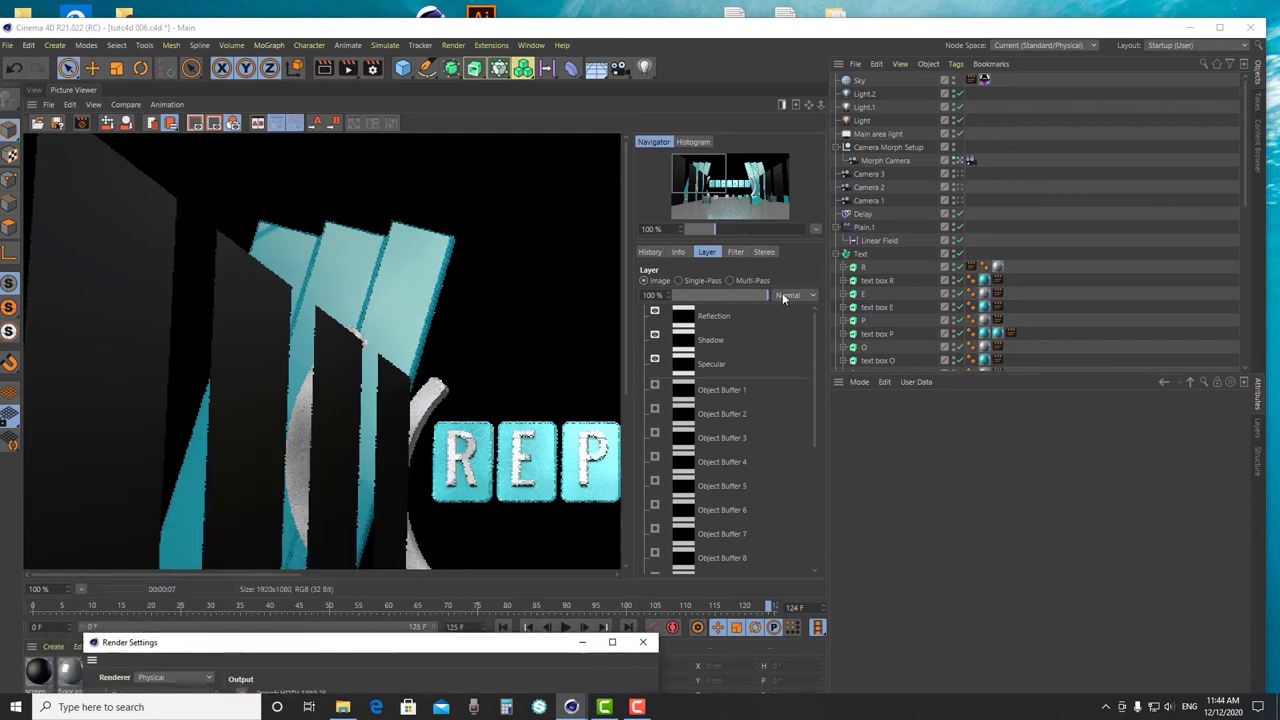
# - Show the rendered image at 50% zoom and examine its list of pass layers
pyautogui.click(649, 252)
pyautogui.click(37, 588)
pyautogui.write('50')
pyautogui.press('Return')
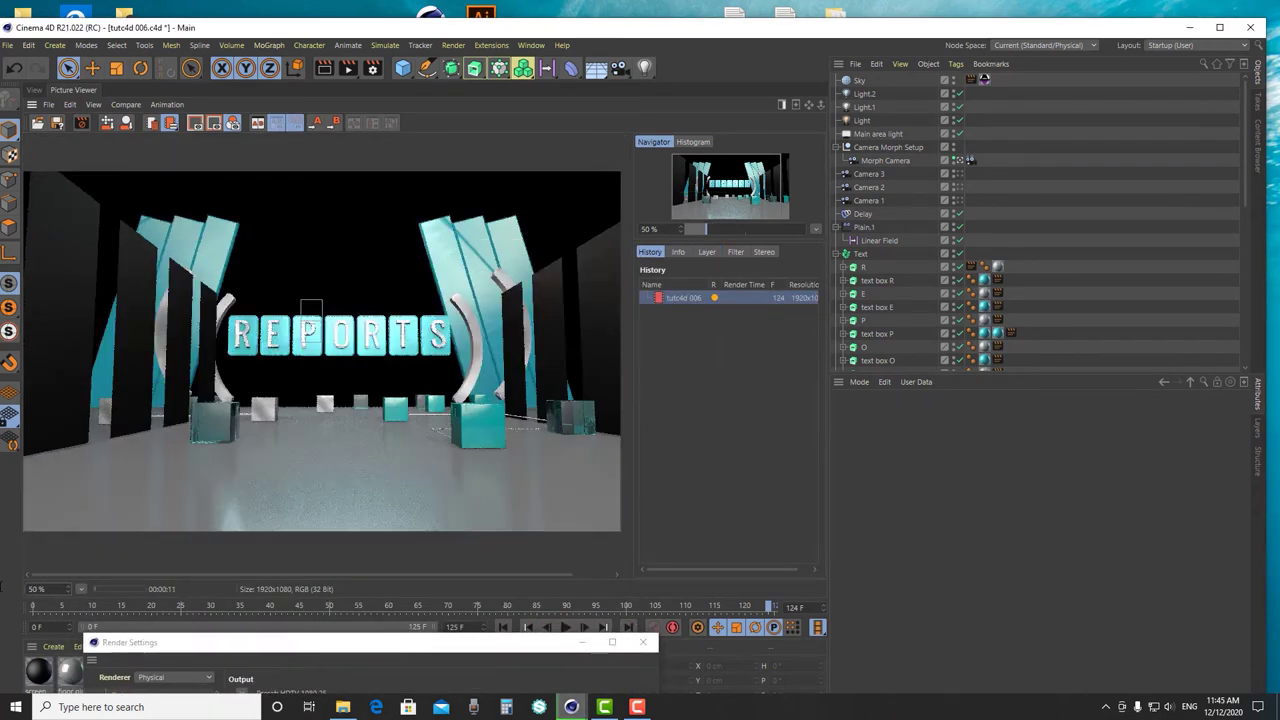
pyautogui.click(707, 252)
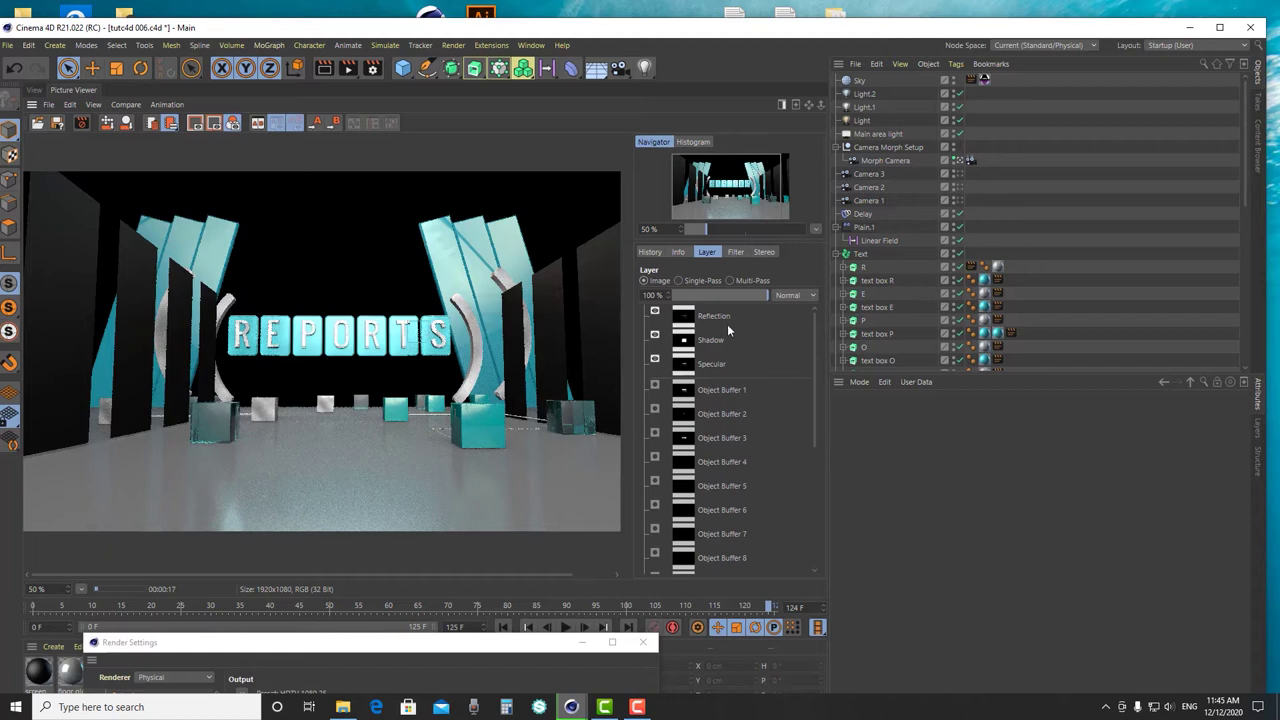
pyautogui.doubleClick(538, 645)
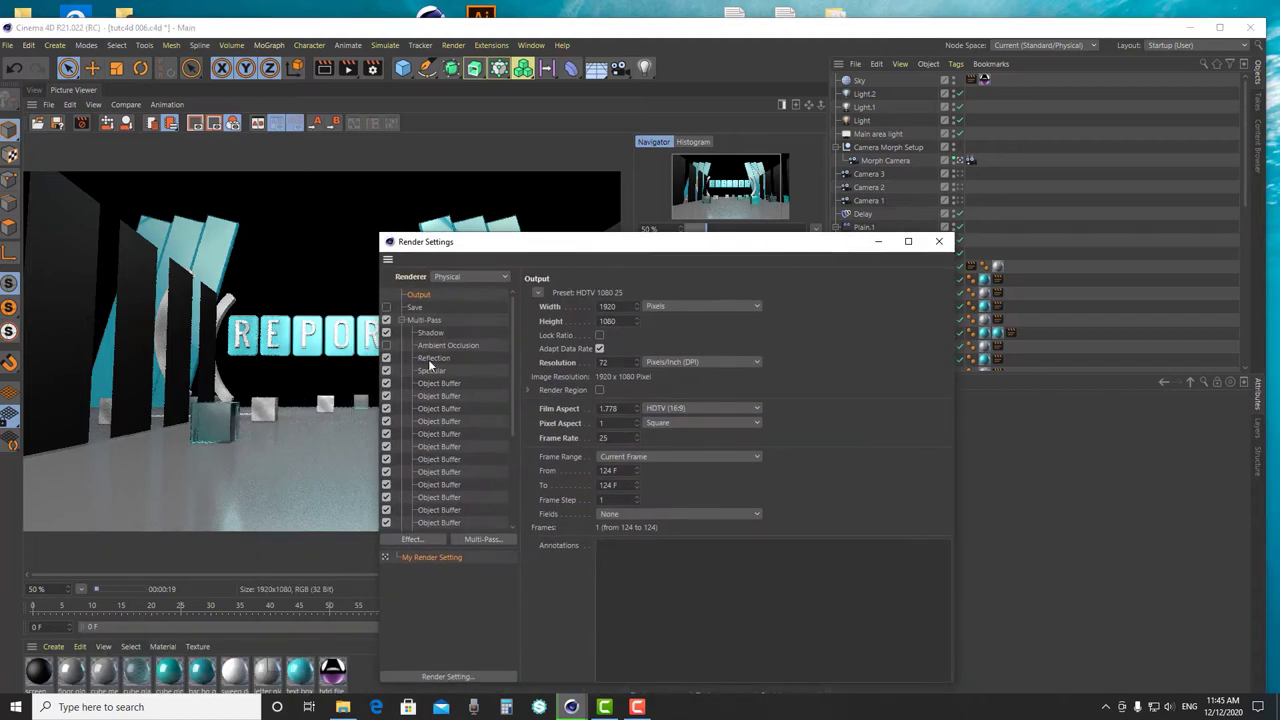
# - Display the finished render's layer list and preview the combined passes in Multi-Pass mode
pyautogui.doubleClick(590, 242)
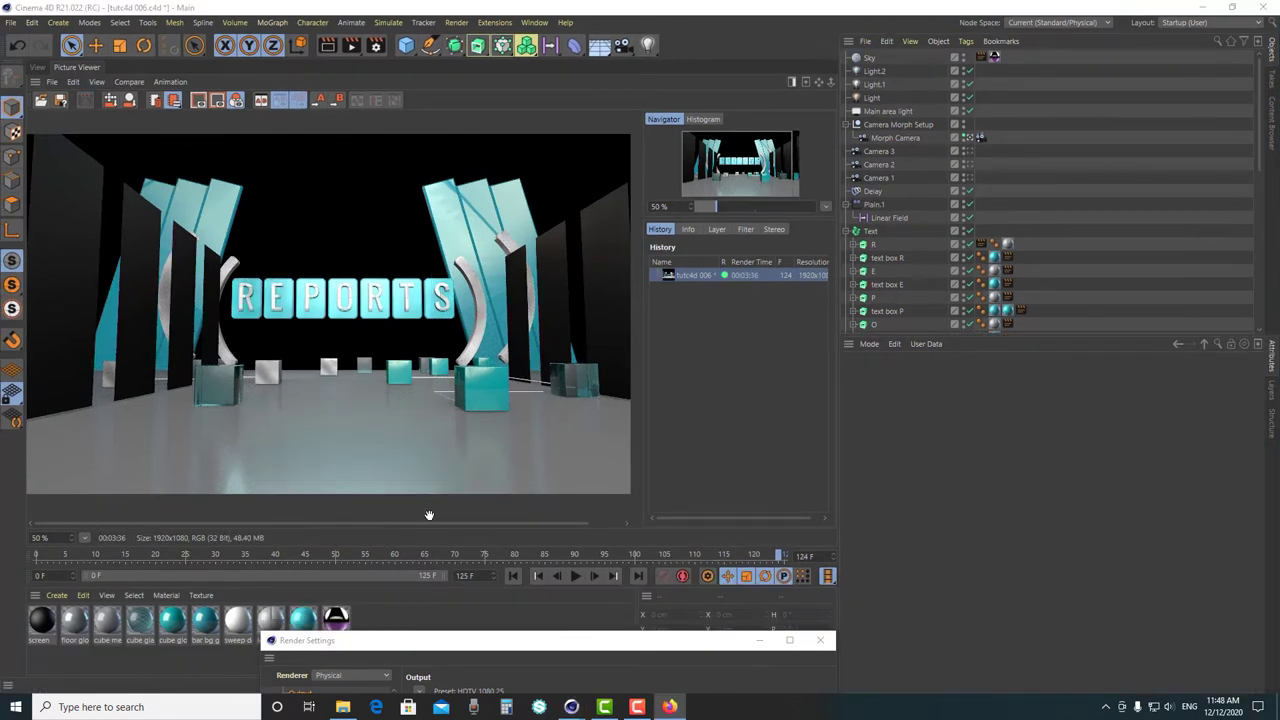
pyautogui.click(107, 540)
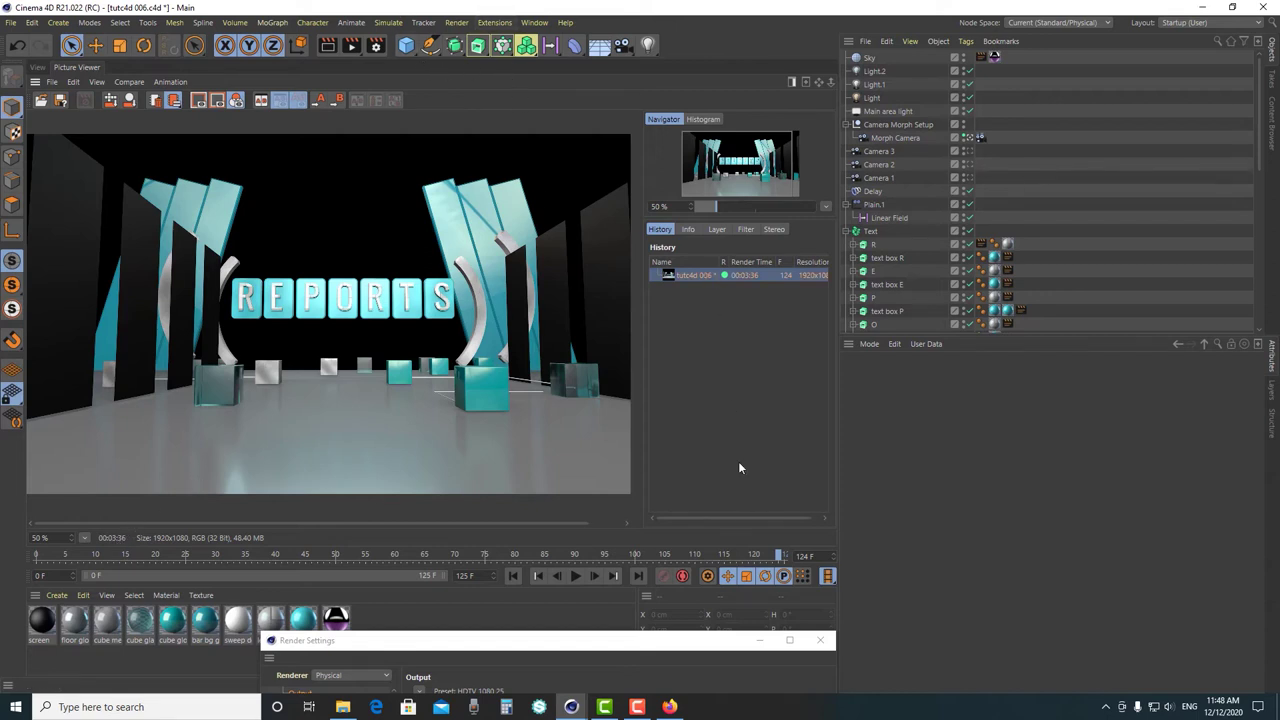
pyautogui.moveTo(729, 516); pyautogui.dragTo(679, 394)
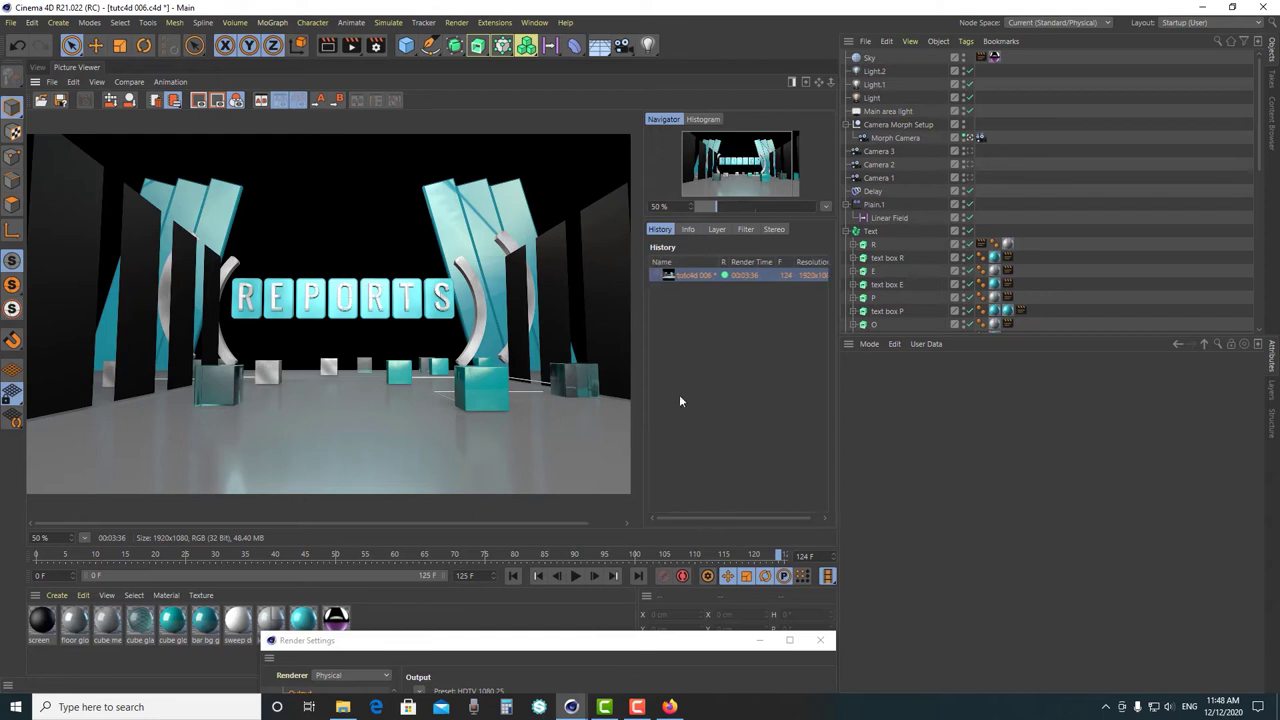
pyautogui.click(716, 230)
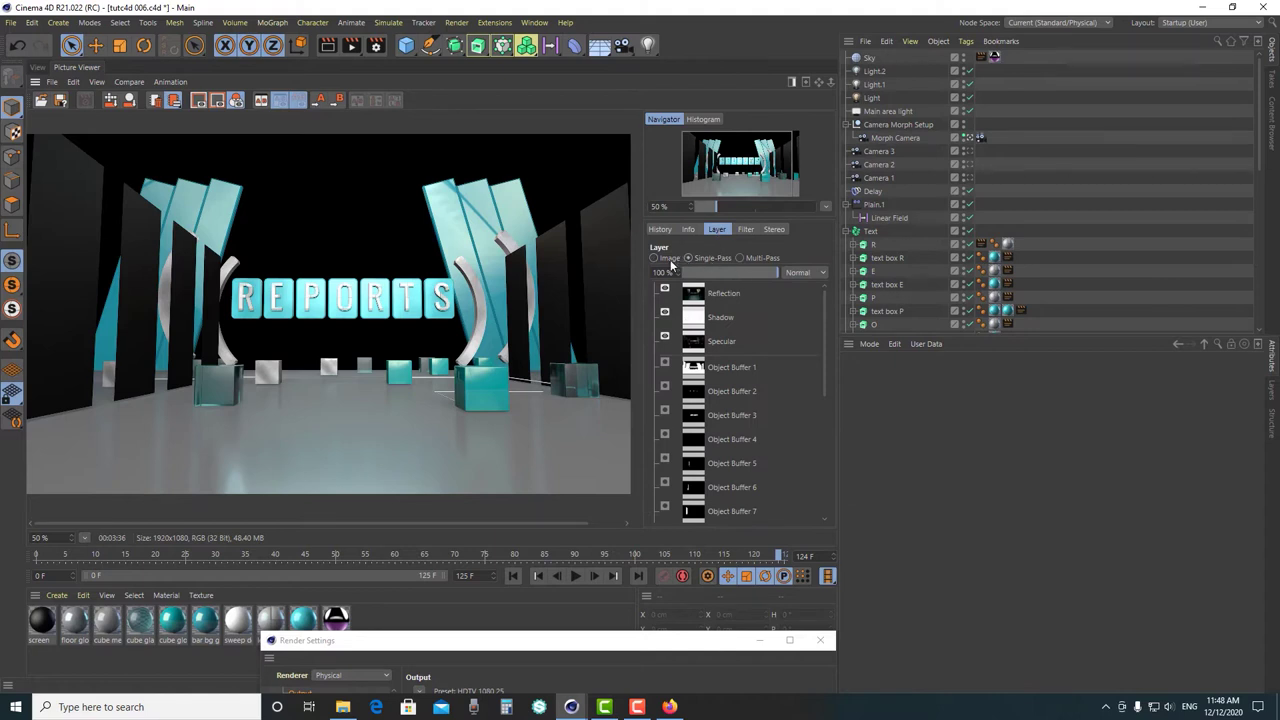
pyautogui.click(752, 263)
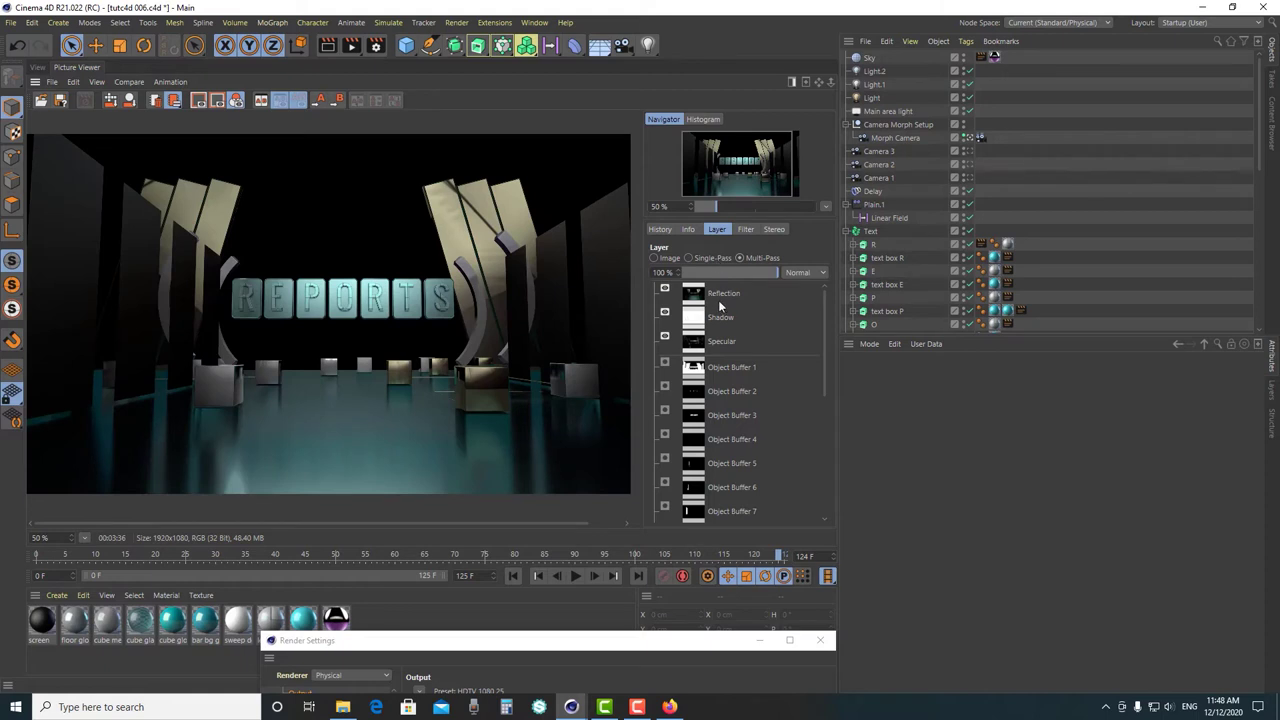
# - Toggle the Reflection layer's visibility off and on to examine its contribution to the multi-pass image
pyautogui.click(709, 295)
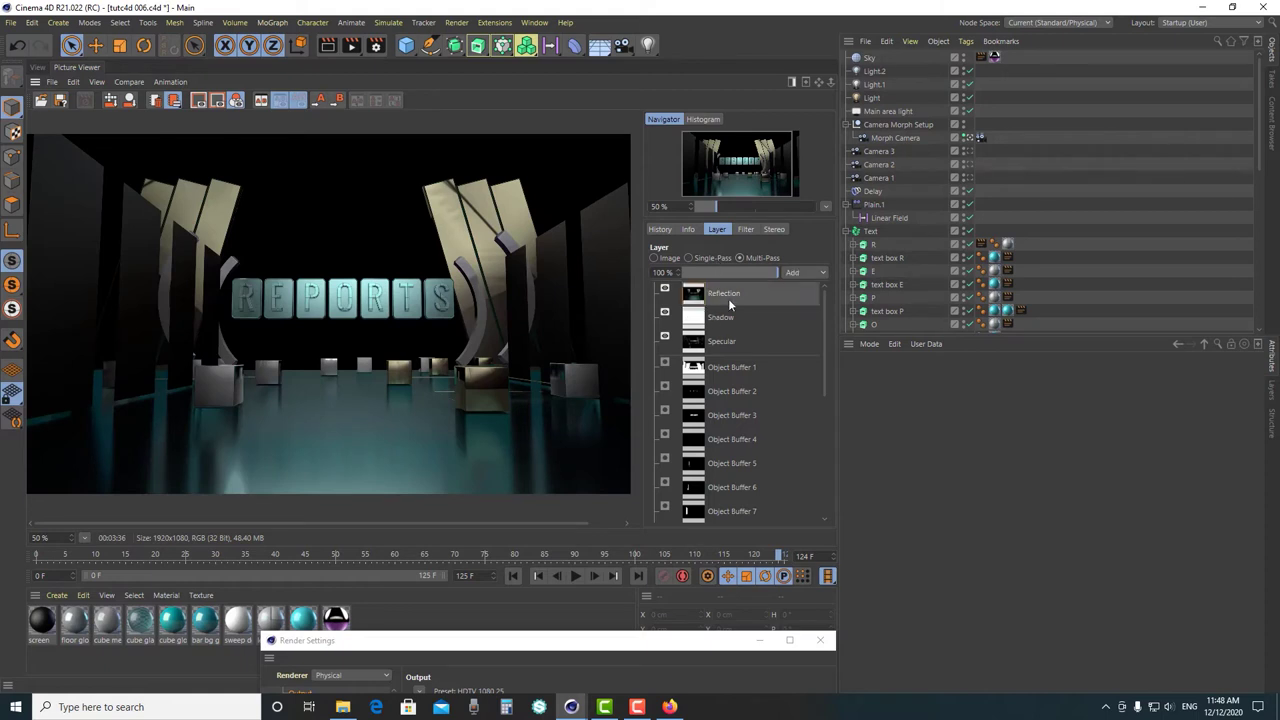
pyautogui.click(665, 288)
pyautogui.click(665, 288)
pyautogui.click(742, 318)
pyautogui.click(712, 298)
# - Preview the Reflection, Shadow and Specular passes individually in Single-Pass mode
pyautogui.click(707, 256)
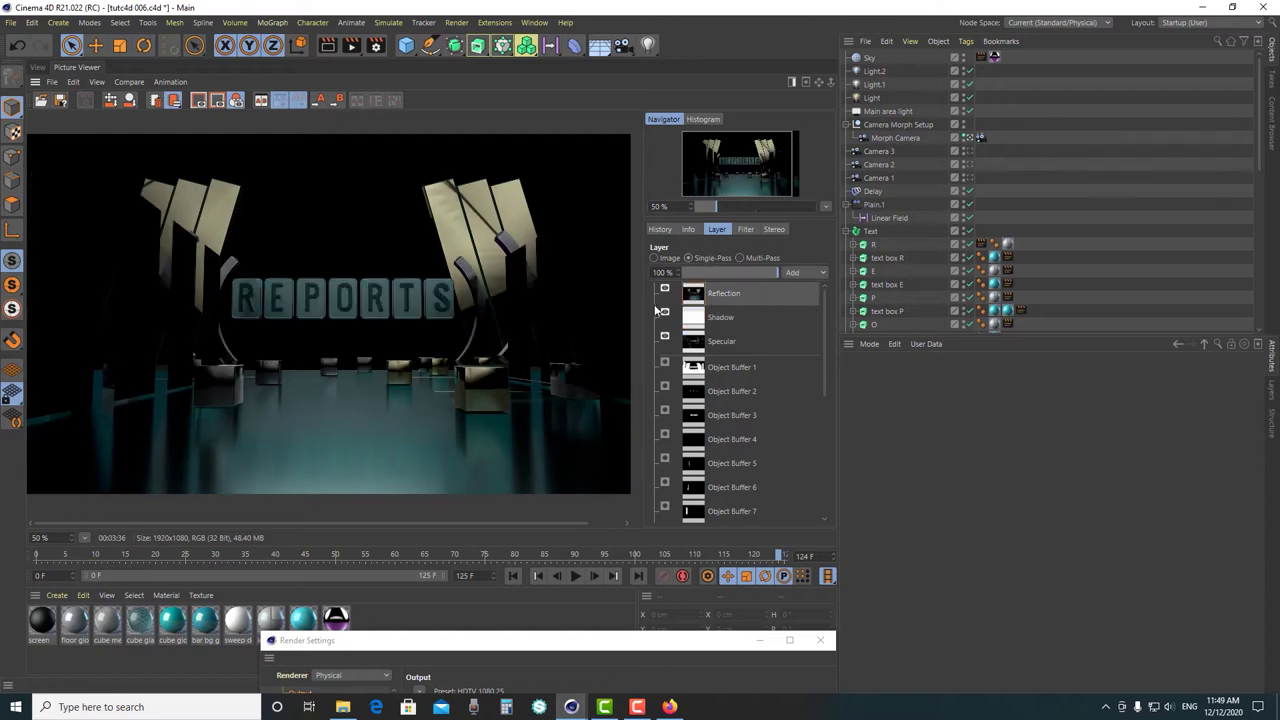
pyautogui.click(721, 322)
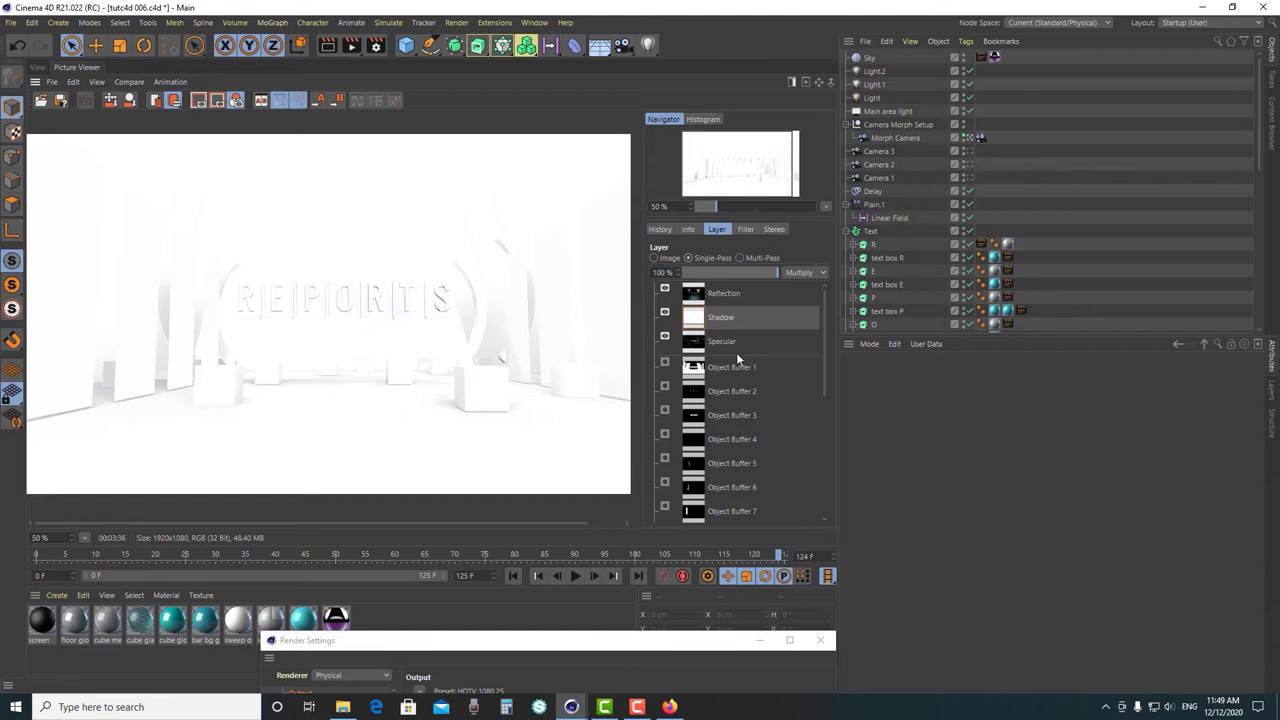
pyautogui.click(732, 345)
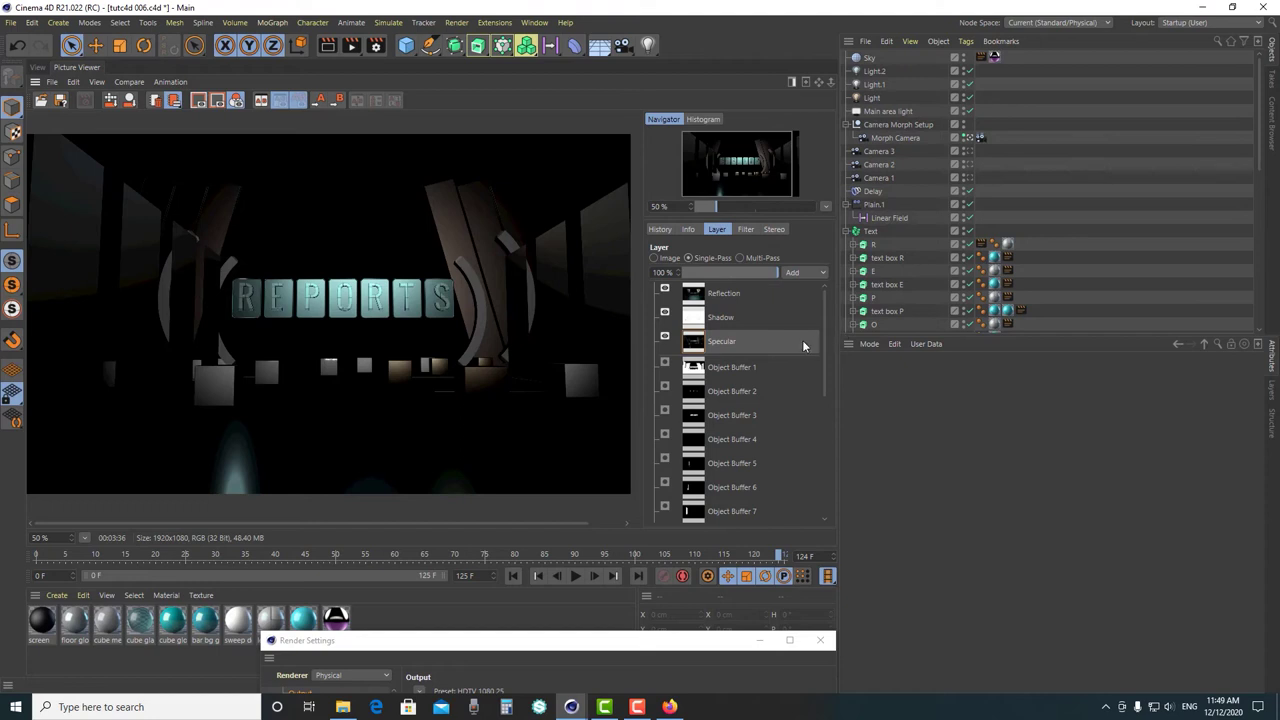
# - Preview the masks of Object Buffers 1, 2 and 3, examining the third around the REPORTS text boxes up close
pyautogui.moveTo(822, 327); pyautogui.dragTo(814, 350)
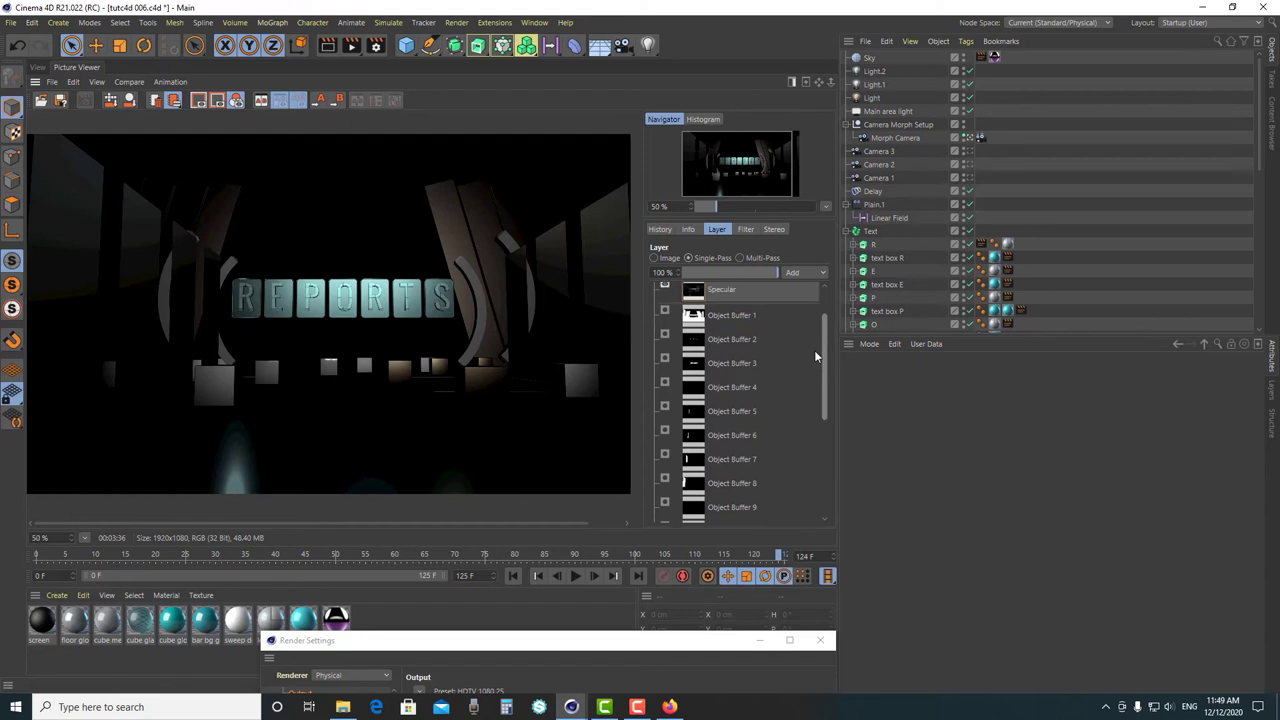
pyautogui.click(732, 324)
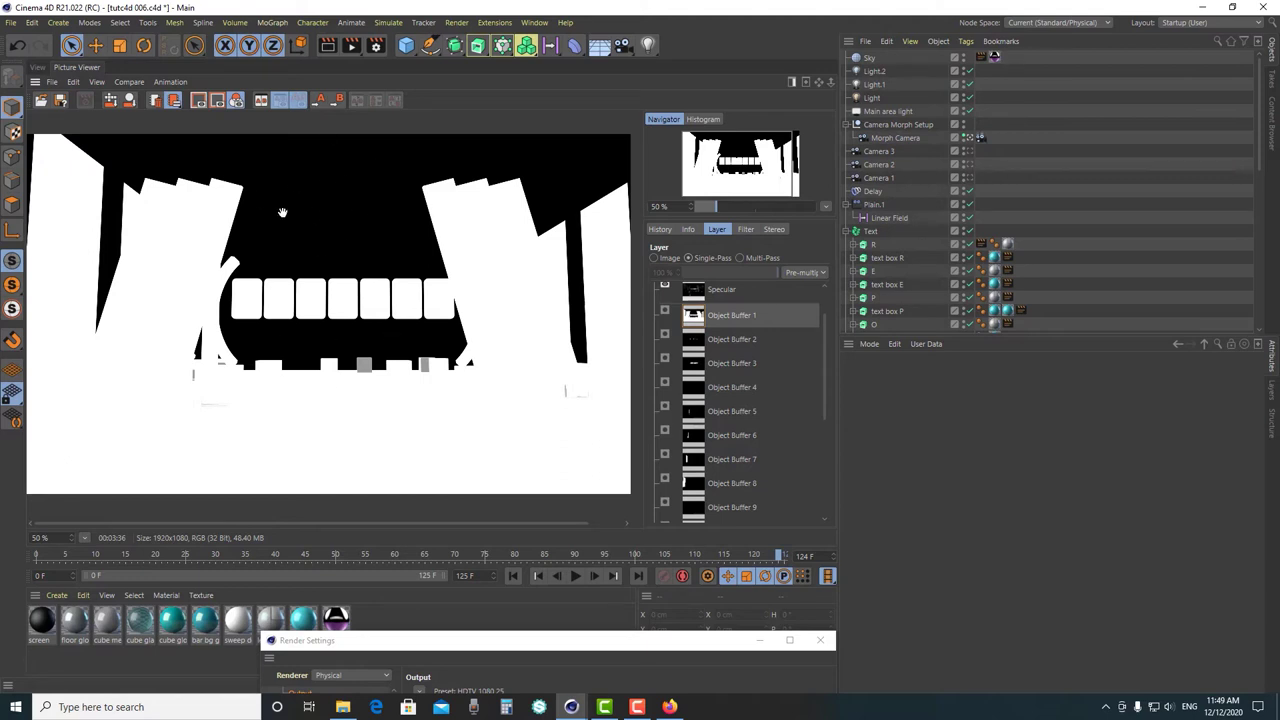
pyautogui.click(735, 340)
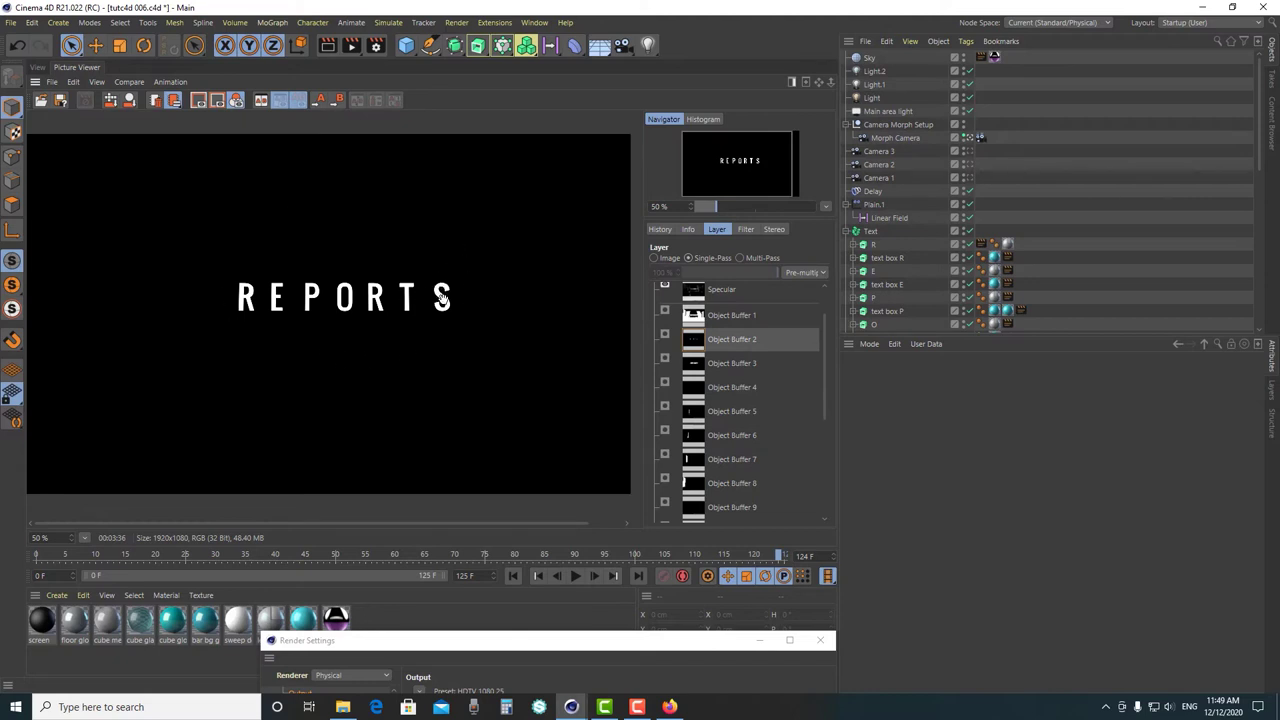
pyautogui.click(757, 366)
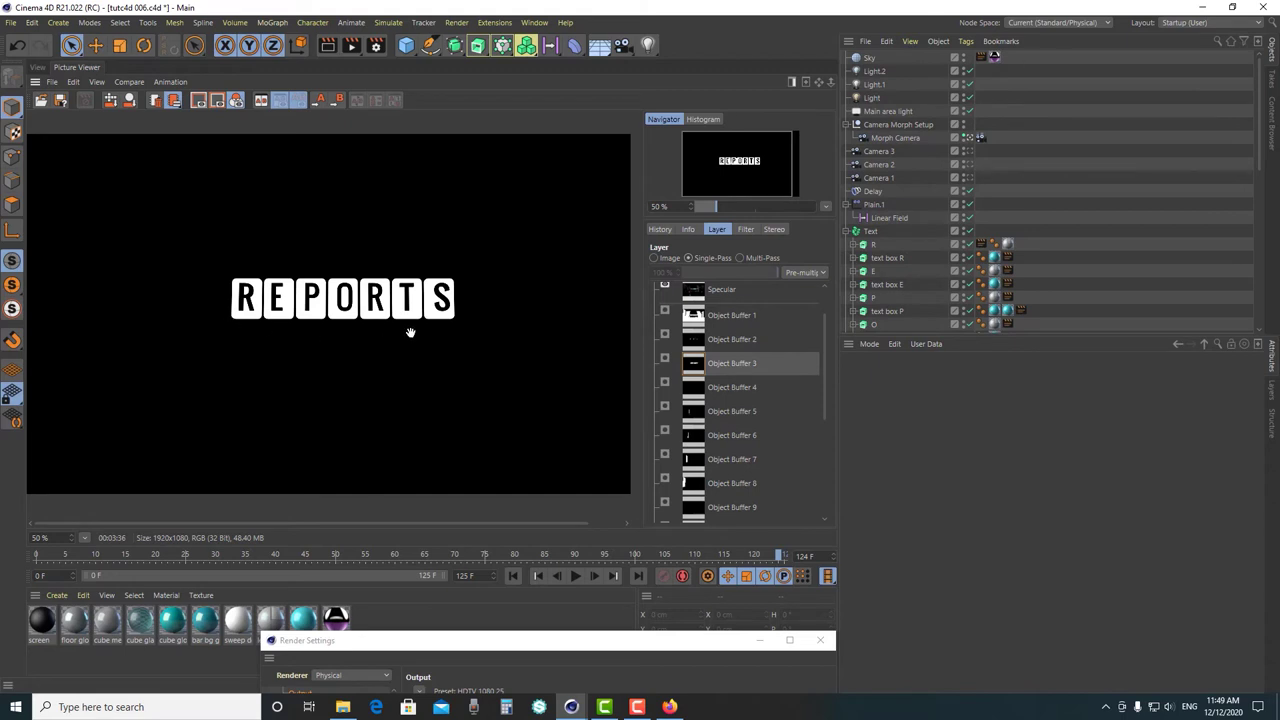
pyautogui.scroll(4, 414, 320)
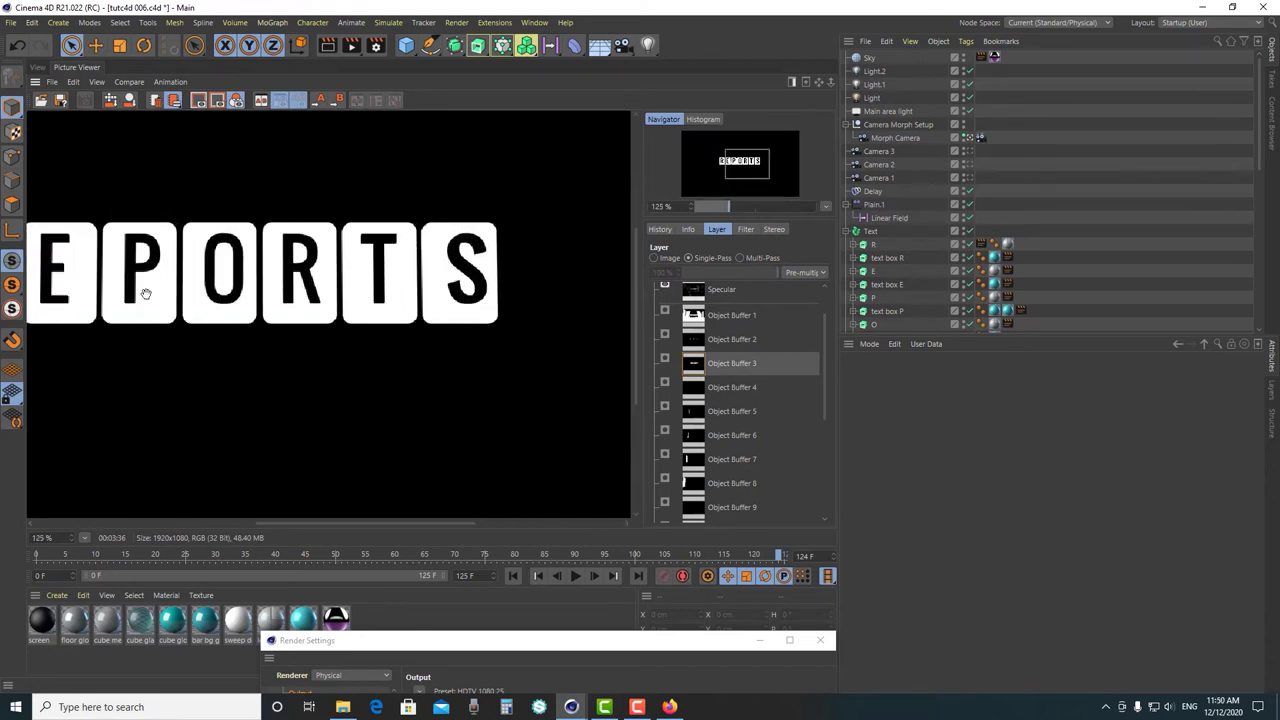
pyautogui.scroll(-1, 130, 305)
pyautogui.scroll(-1, 120, 295)
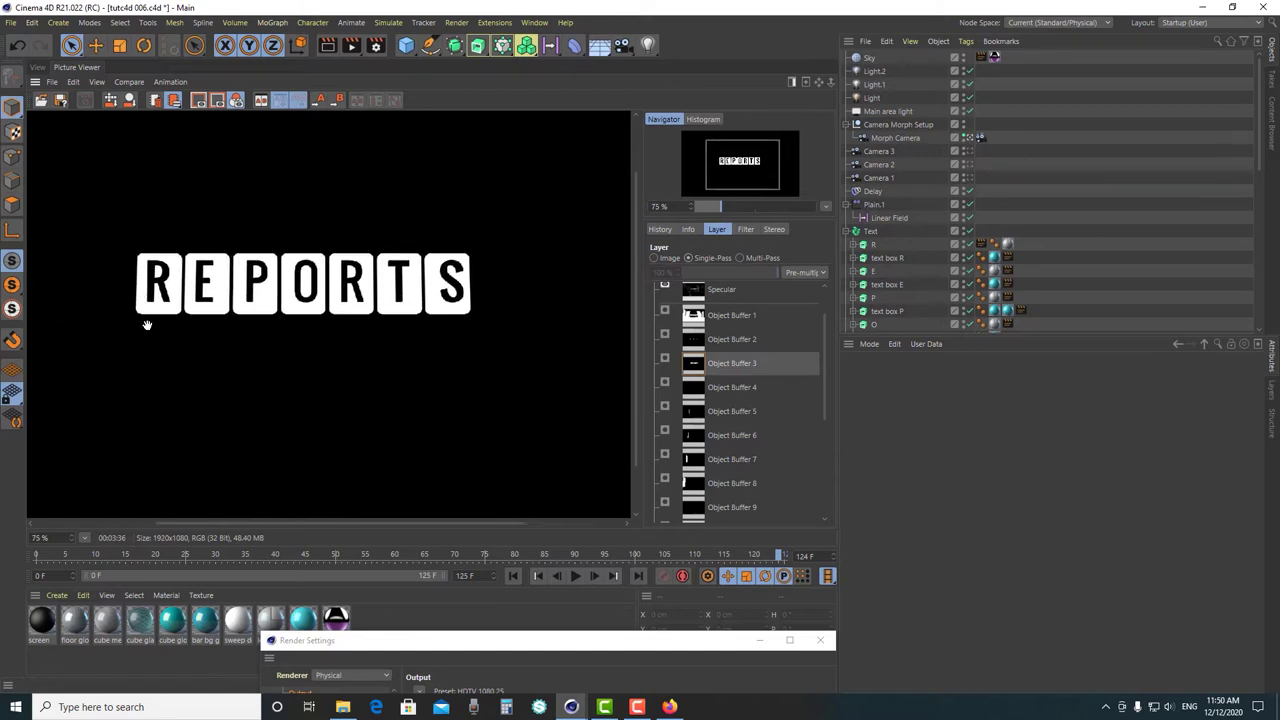
pyautogui.scroll(1, 152, 318)
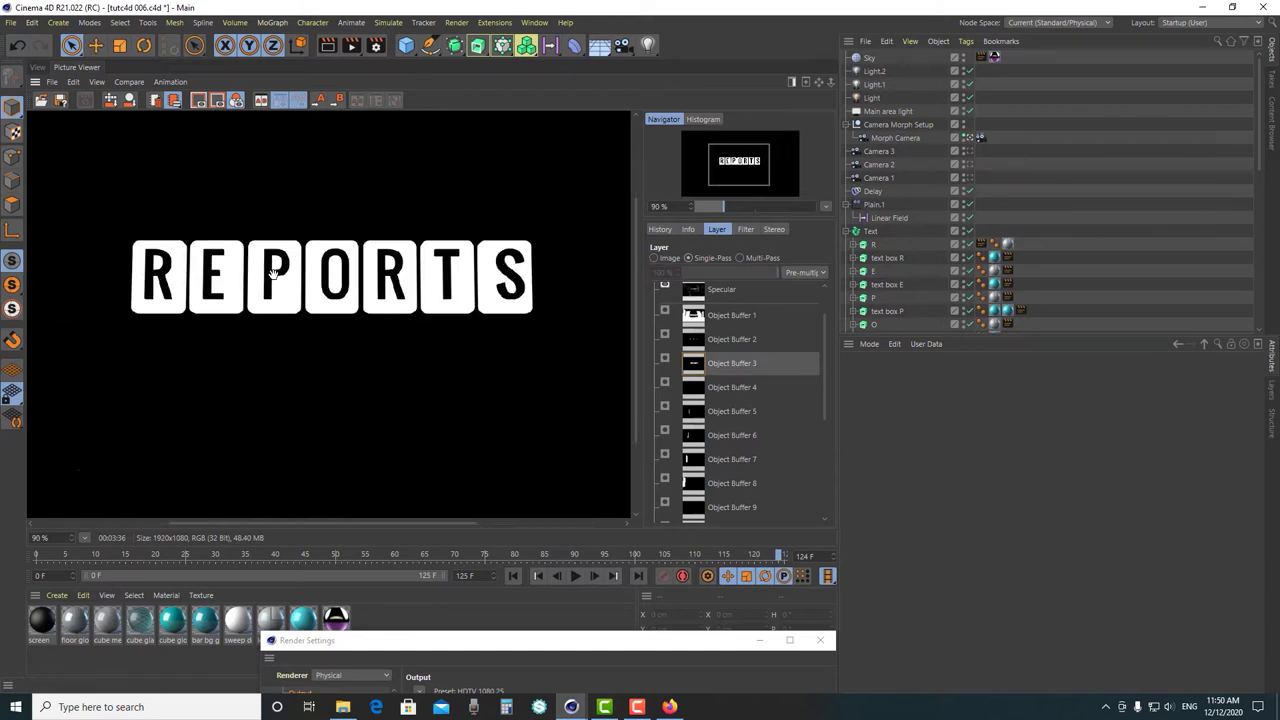
# - Preview the masks of Object Buffer 4 and Object Buffer 5 and inspect their shapes
pyautogui.click(748, 387)
pyautogui.scroll(-3, 530, 387)
pyautogui.scroll(2, 530, 390)
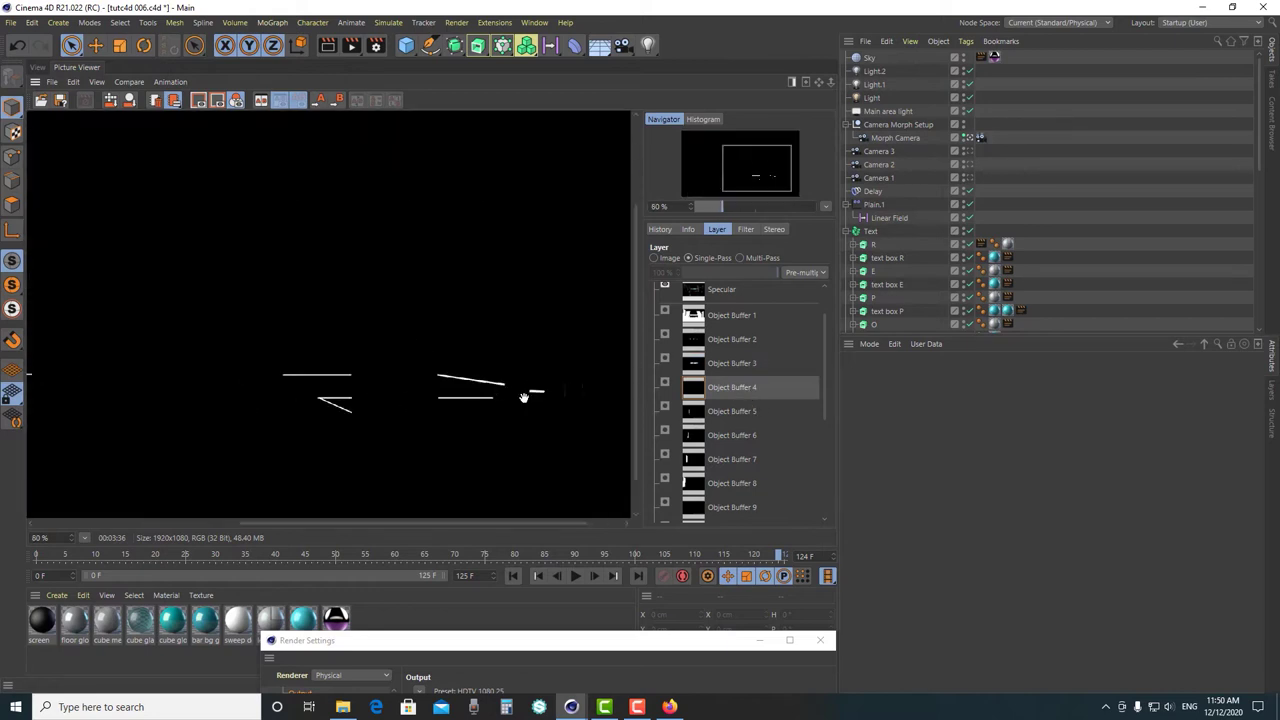
pyautogui.scroll(-1, 178, 401)
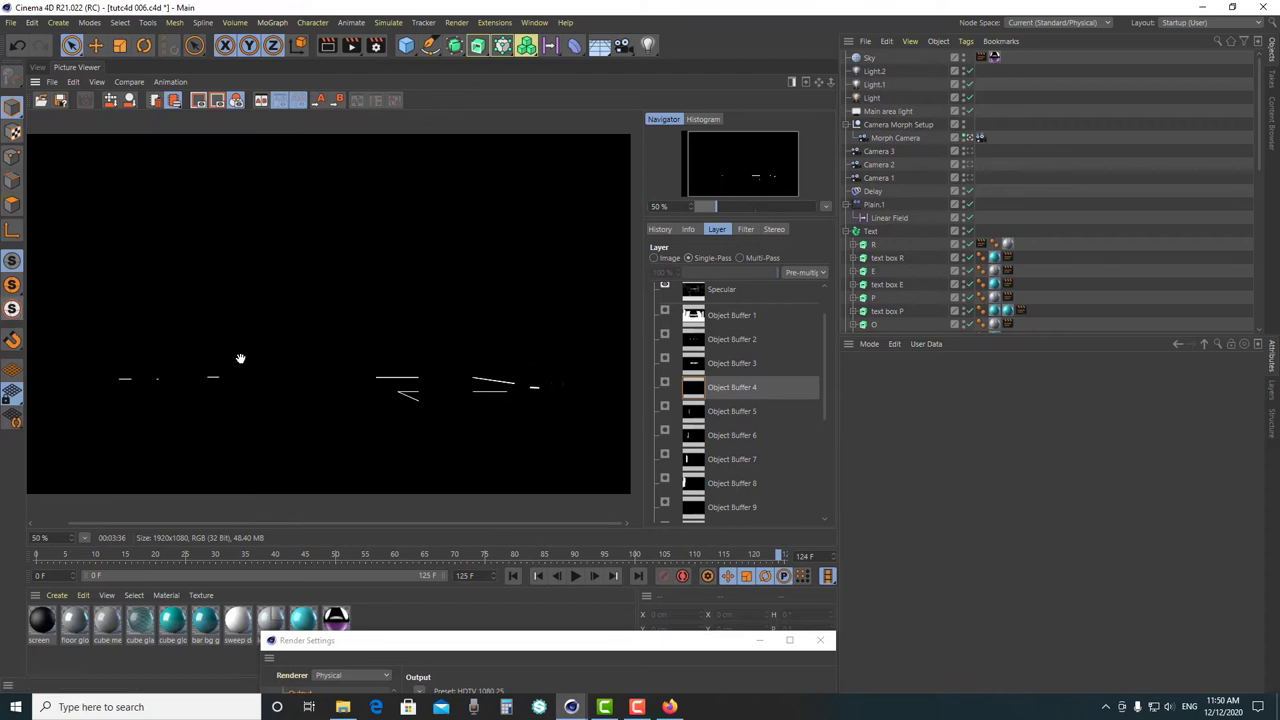
pyautogui.click(748, 411)
pyautogui.scroll(1, 160, 362)
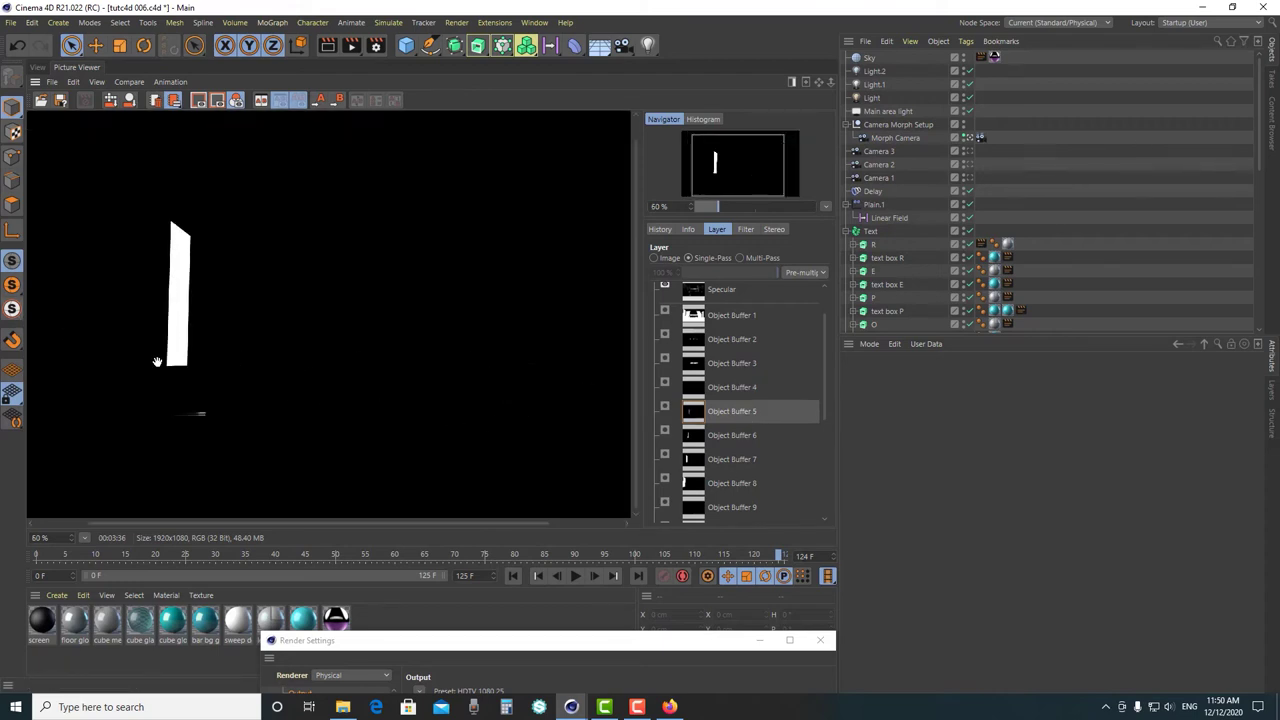
pyautogui.scroll(-1, 157, 361)
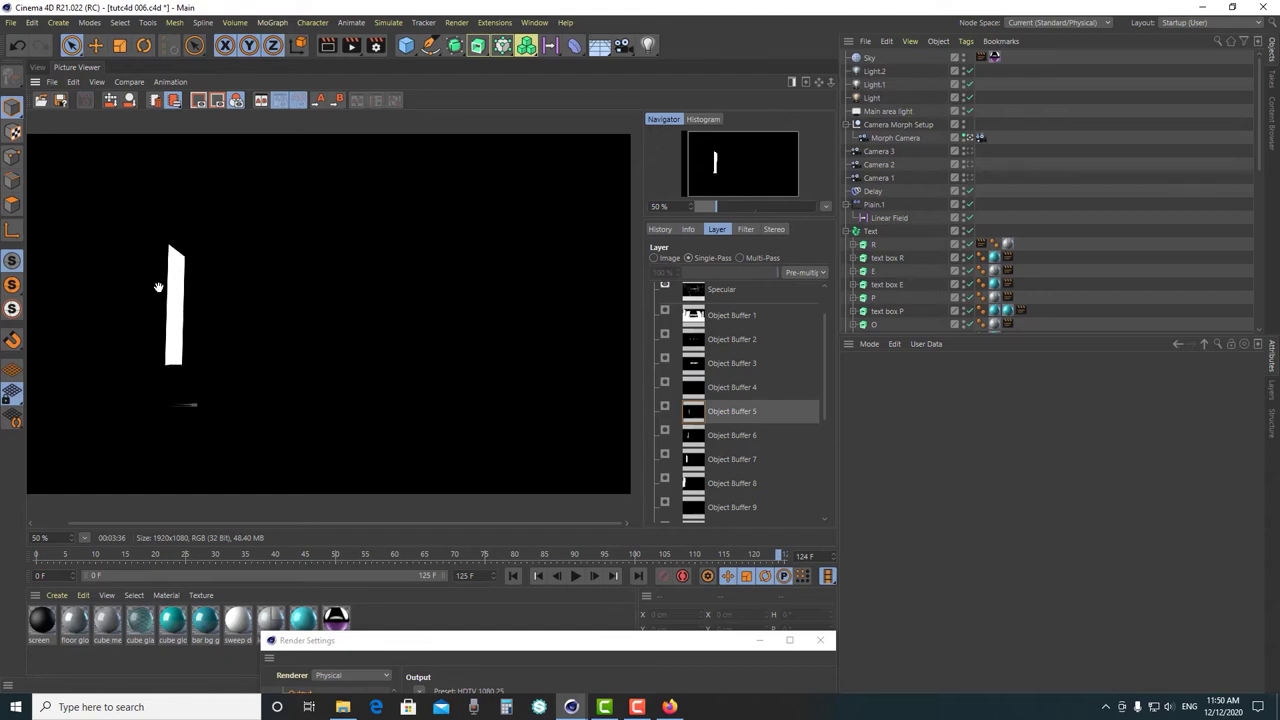
# - Preview the masks of Object Buffers 6, 7 and 8 at 30% zoom
pyautogui.click(769, 436)
pyautogui.scroll(-2, 278, 343)
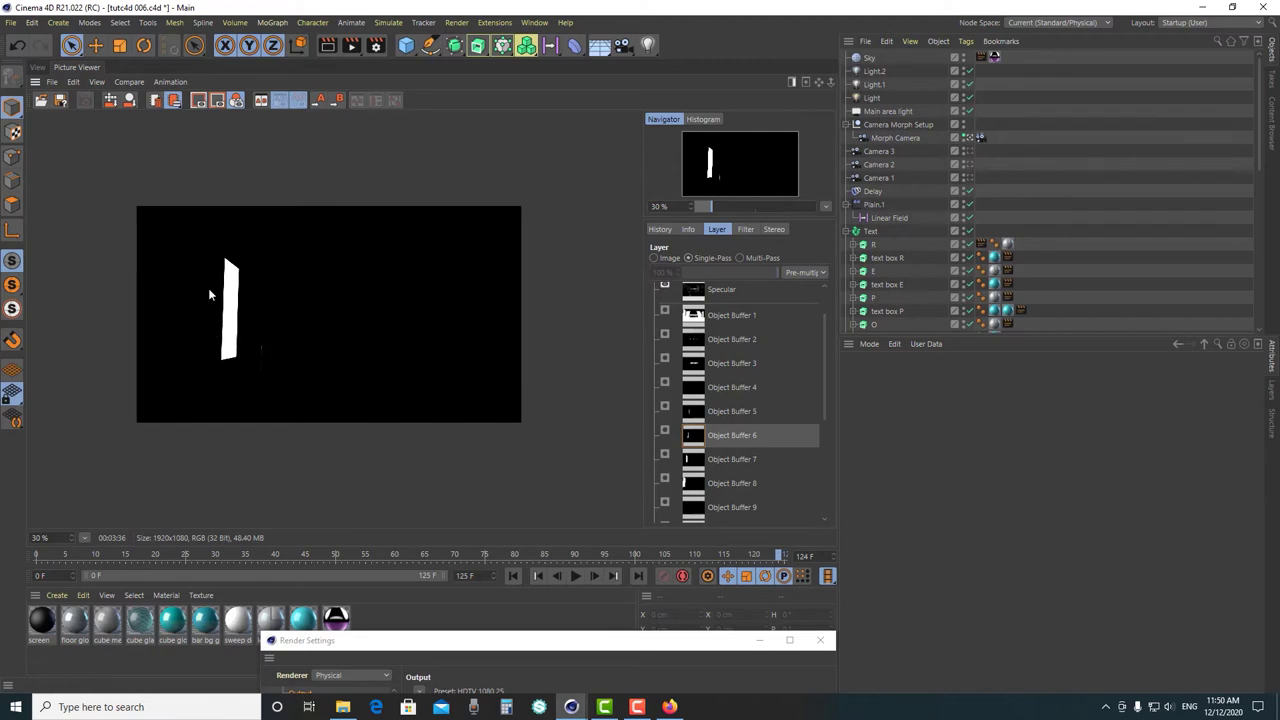
pyautogui.click(714, 461)
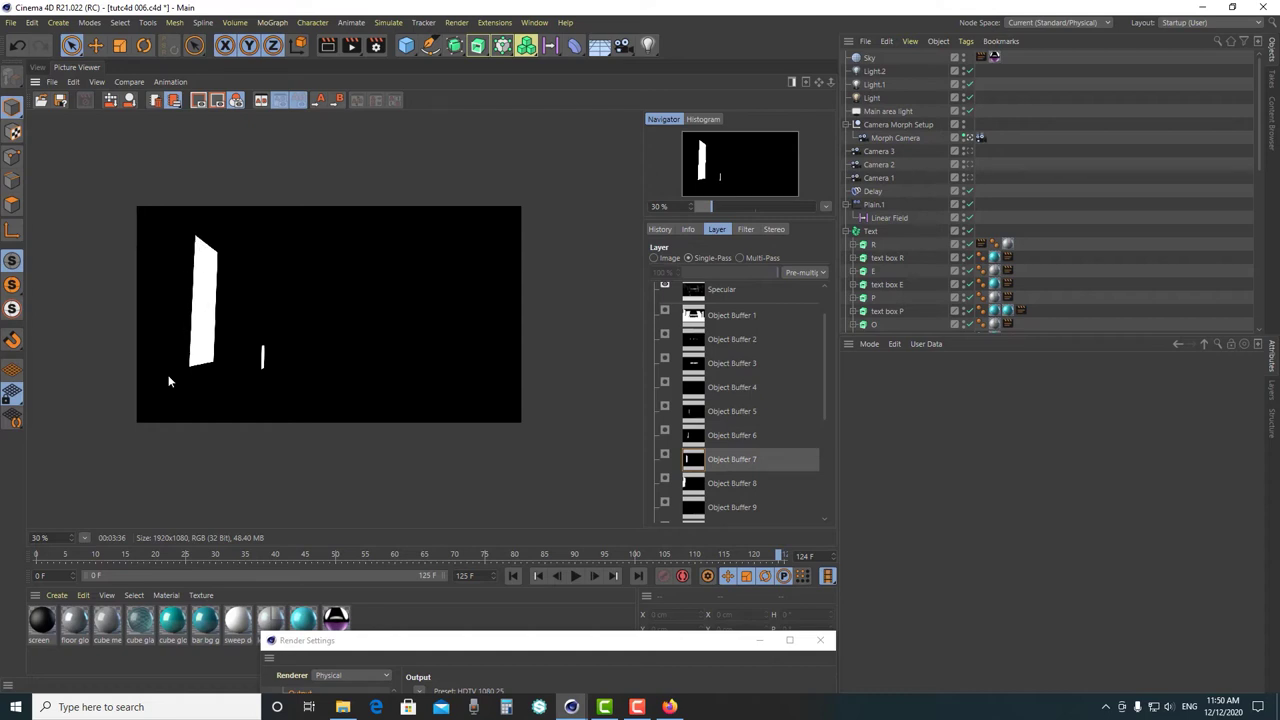
pyautogui.click(736, 486)
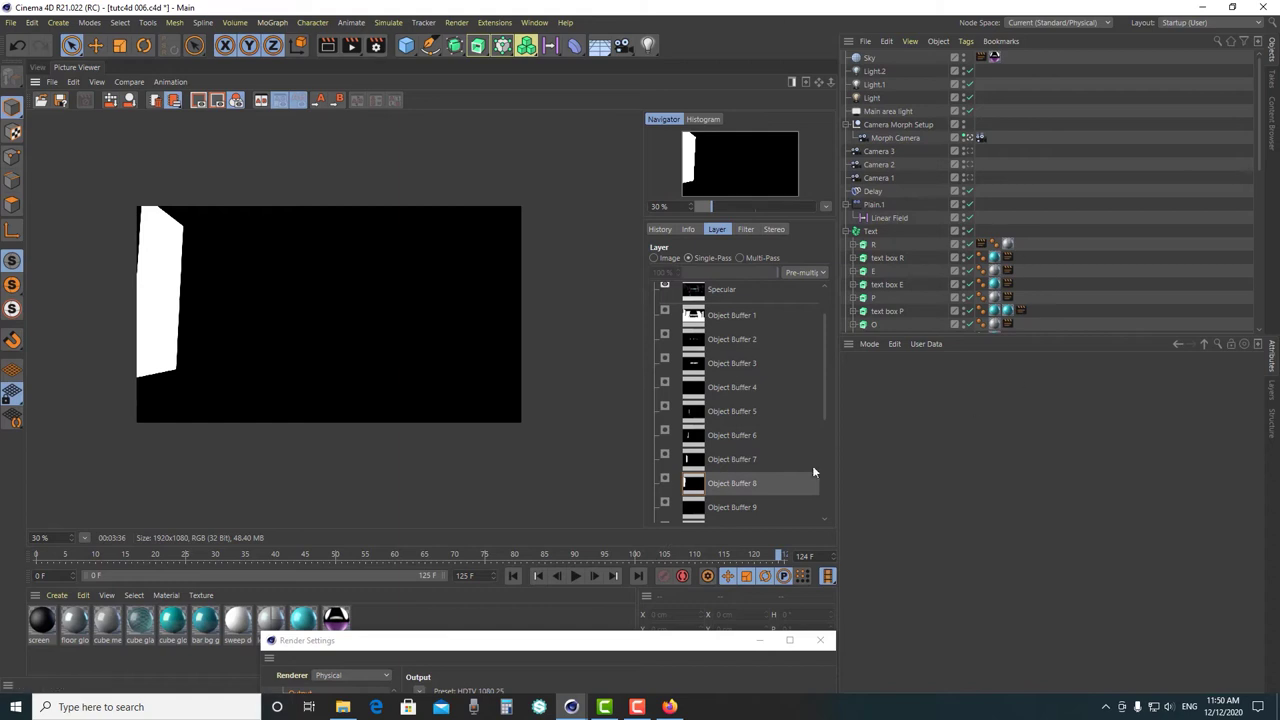
# - Preview Object Buffer 9 and compare it with the scene viewport seen through the default camera
pyautogui.click(767, 510)
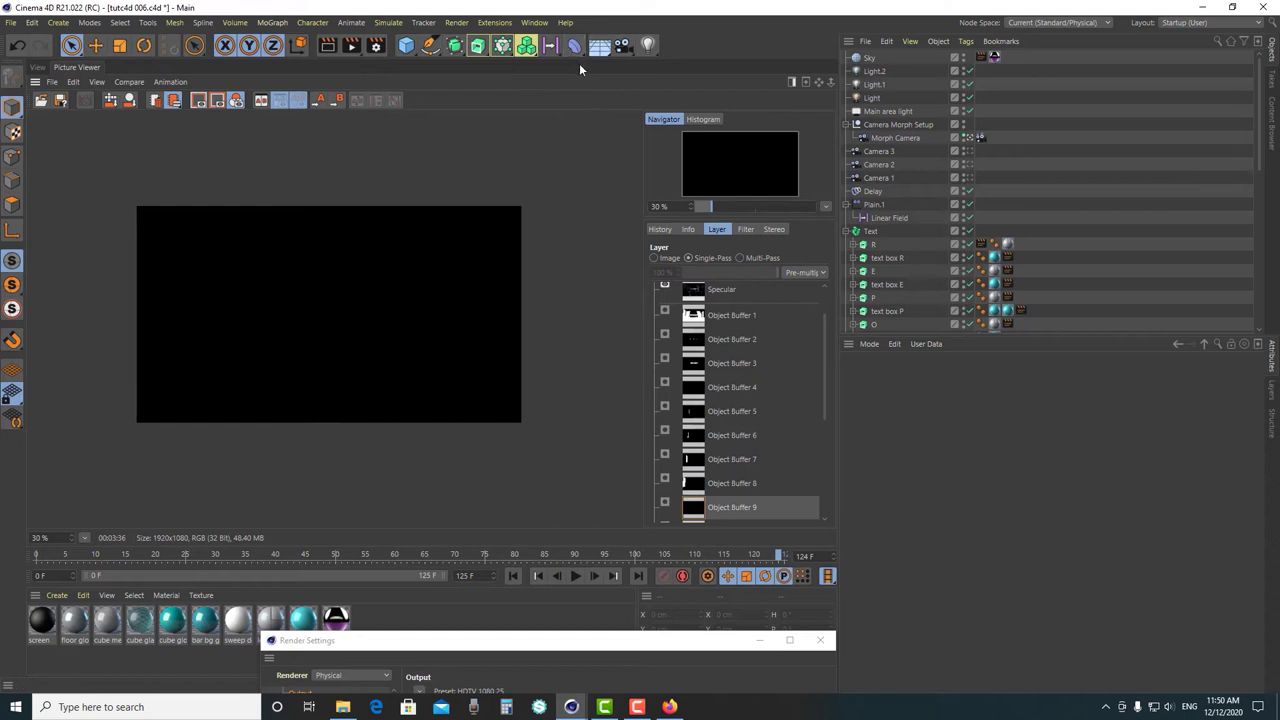
pyautogui.click(40, 68)
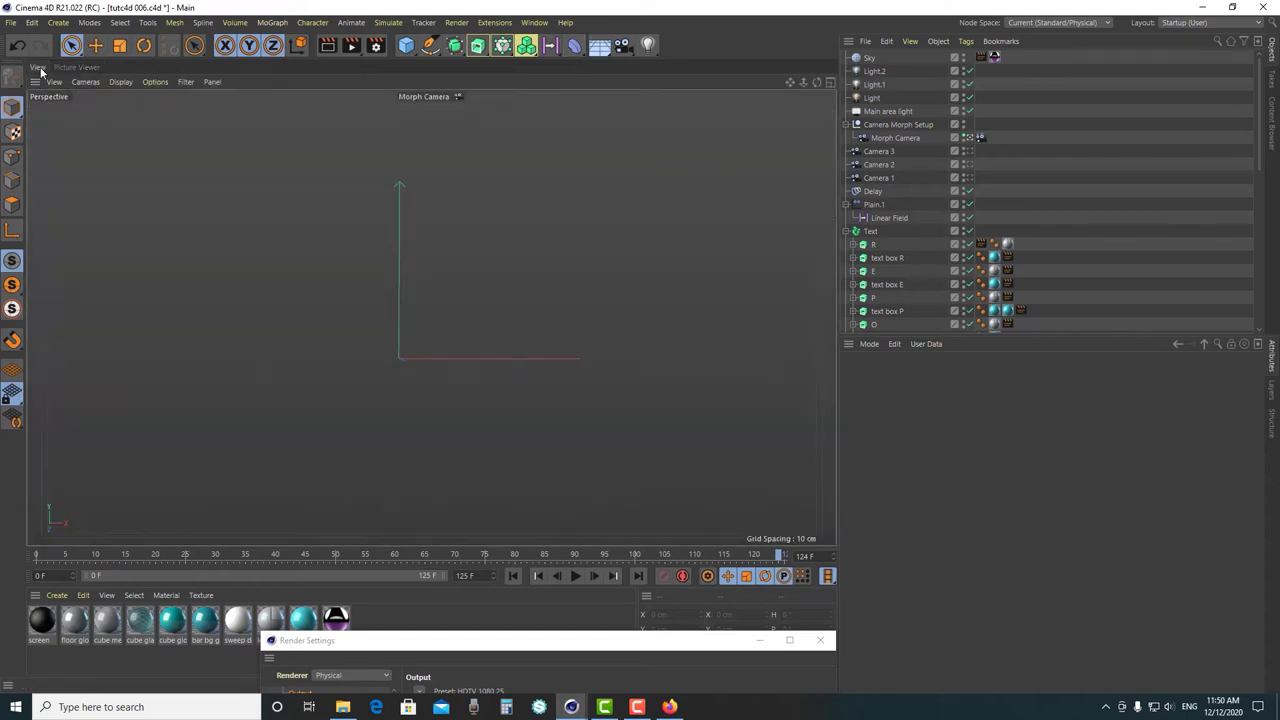
pyautogui.click(968, 139)
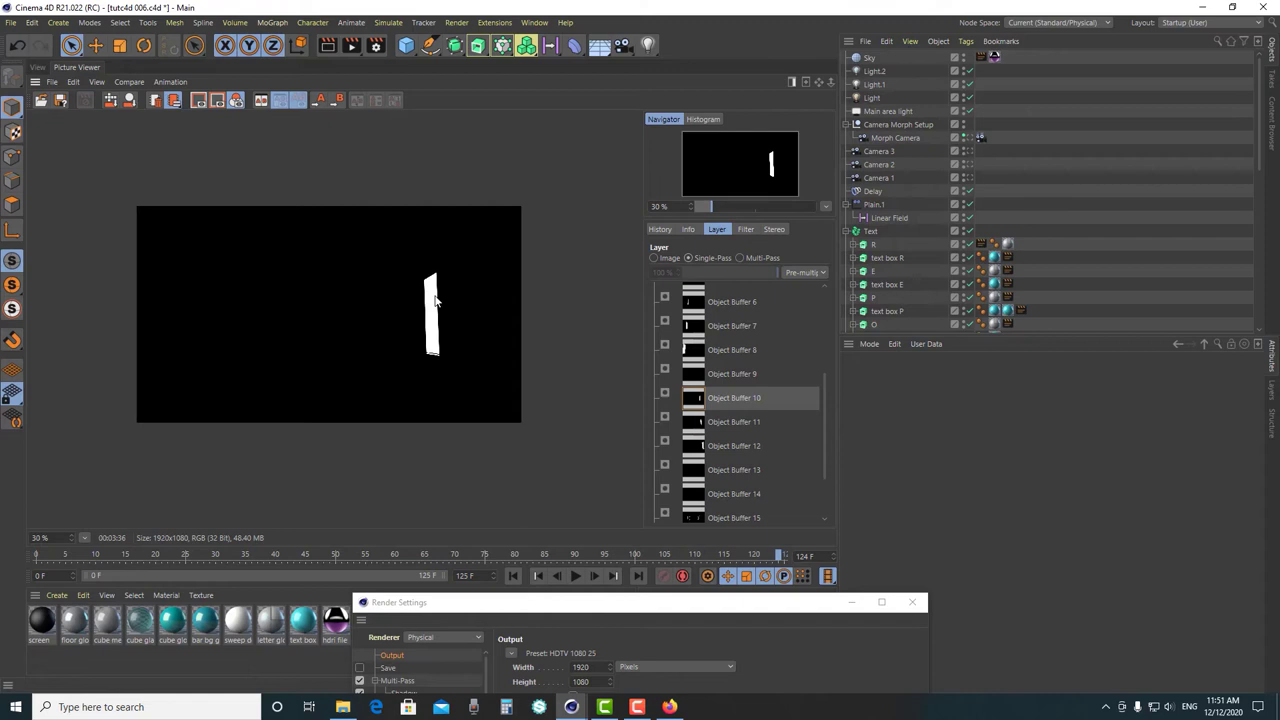
# - Preview Object Buffer 11 and examine its mask up close around the base of the panel
pyautogui.click(727, 428)
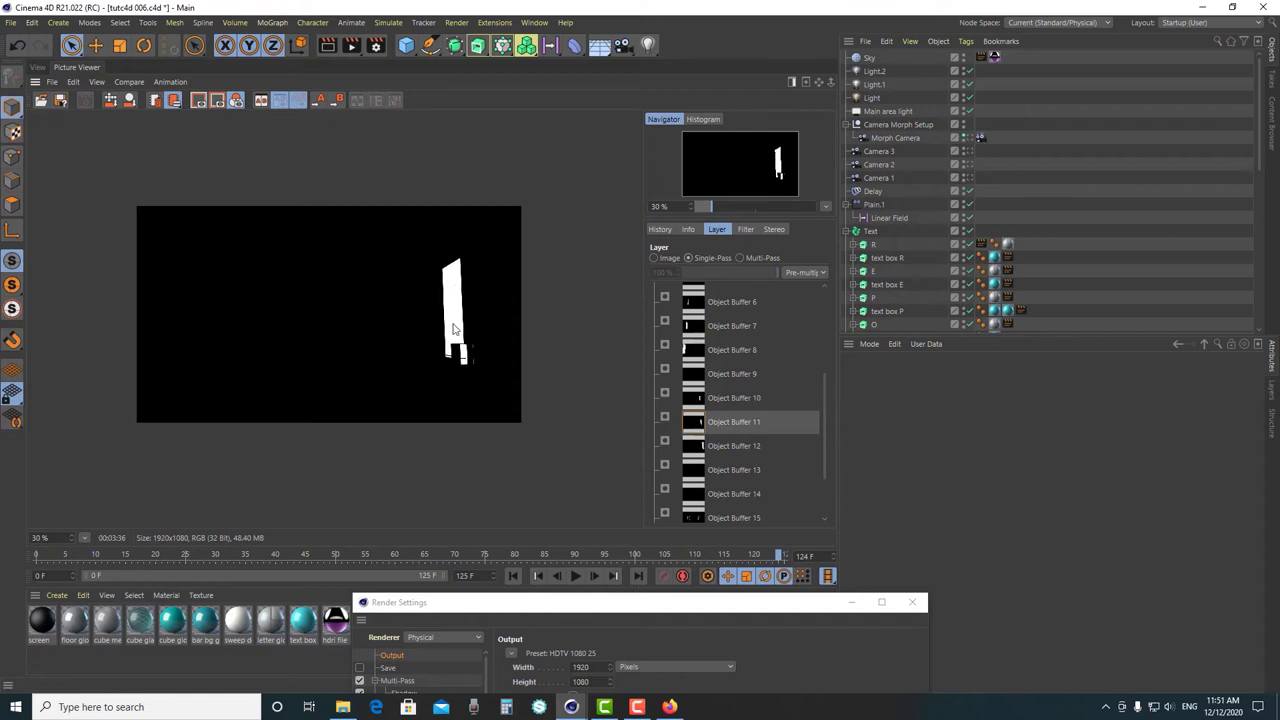
pyautogui.scroll(3, 450, 330)
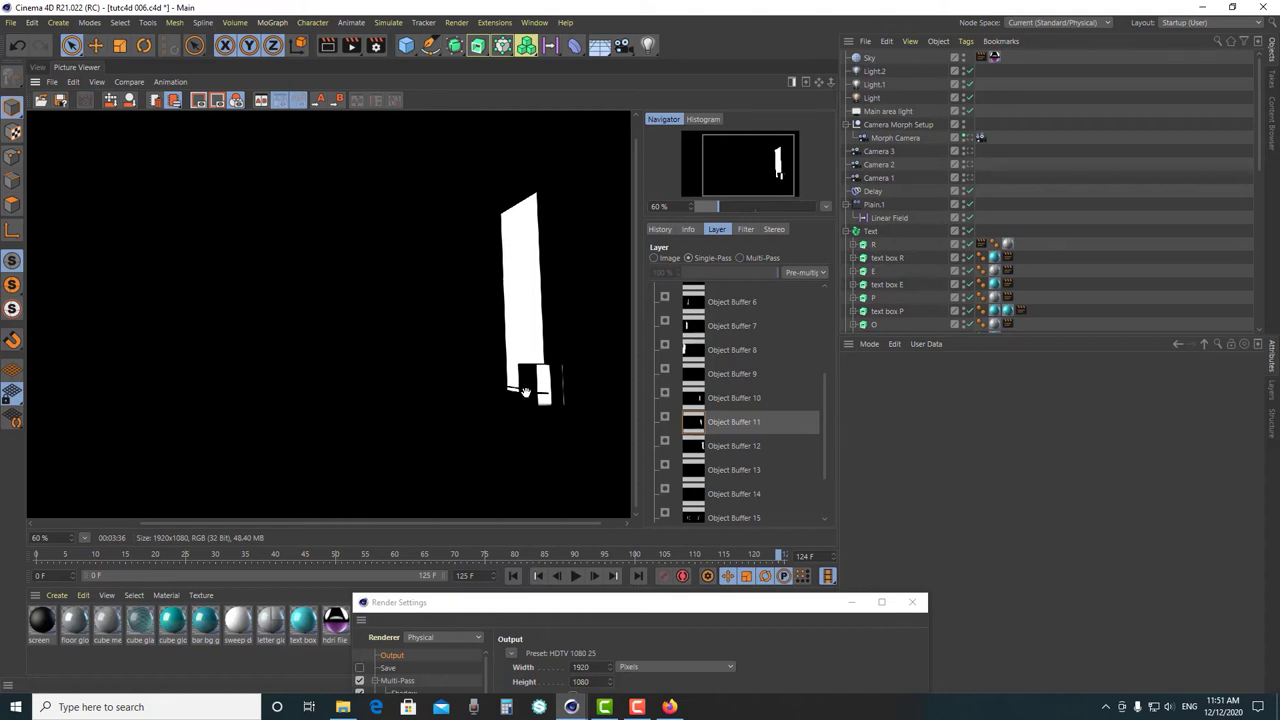
pyautogui.scroll(2, 534, 370)
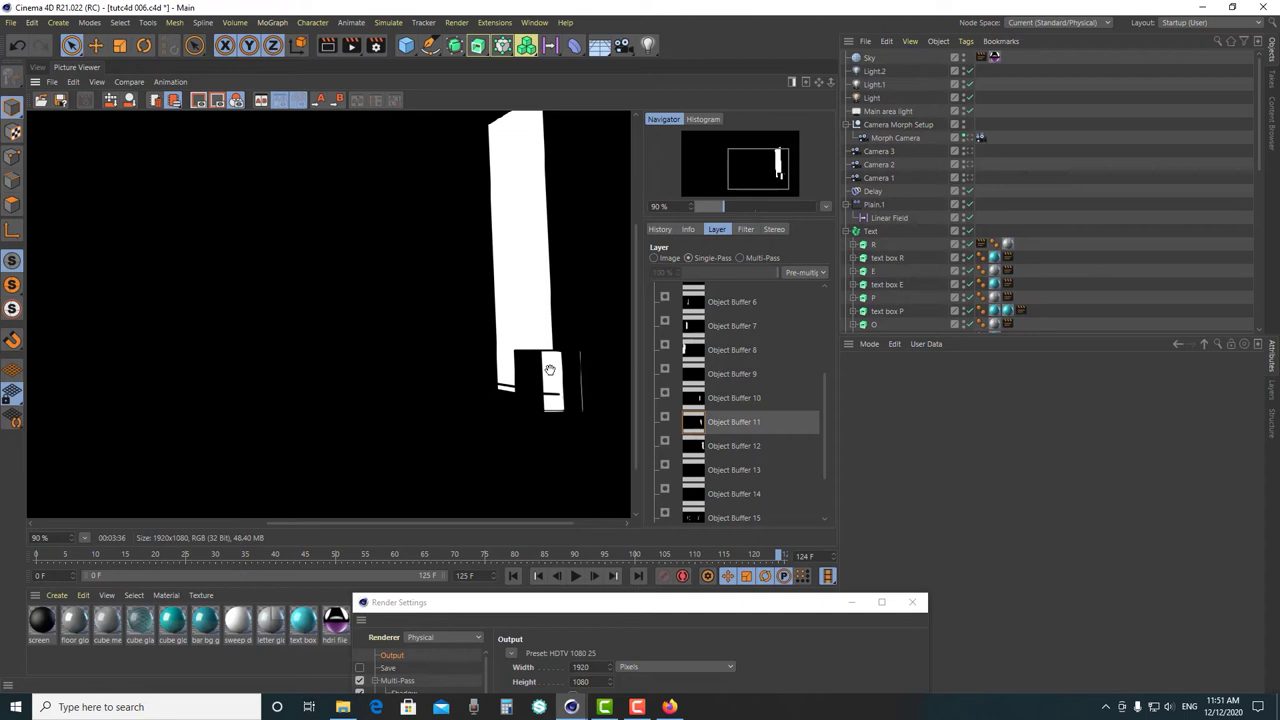
pyautogui.scroll(-1, 566, 385)
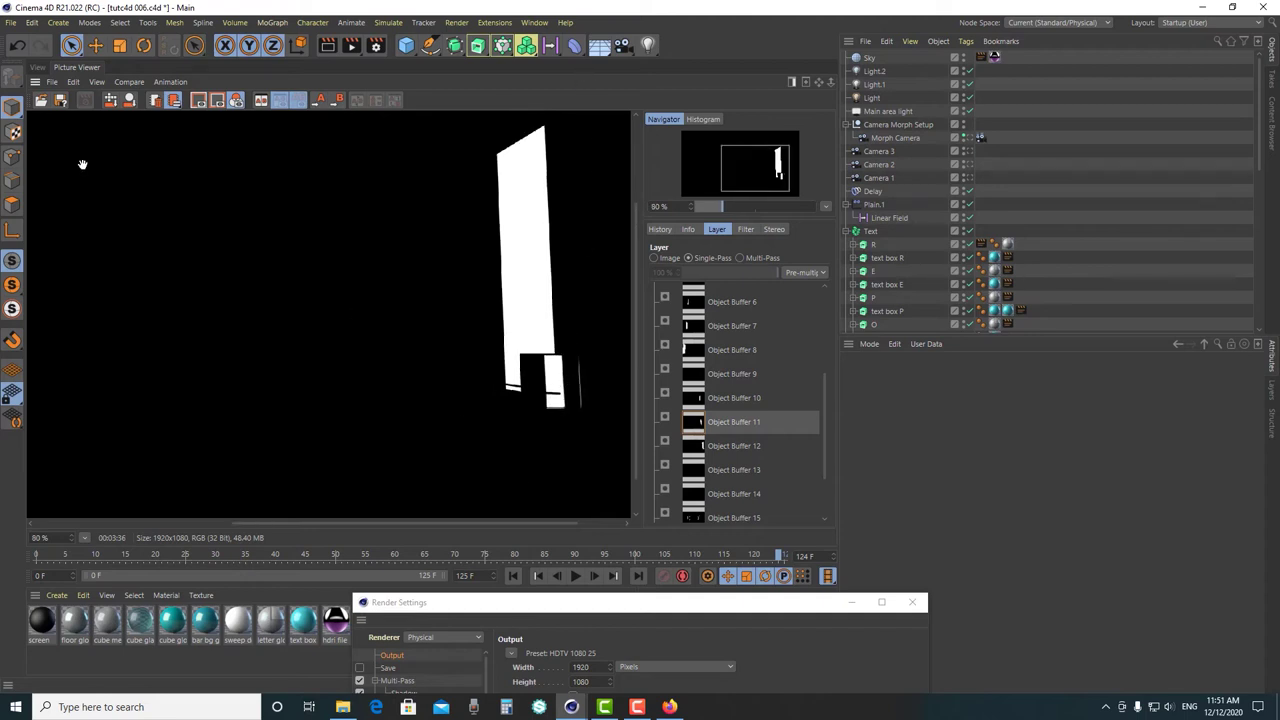
# - Return to the scene viewport and look through the Morph Camera to compare the glass cube with its mask
pyautogui.click(36, 68)
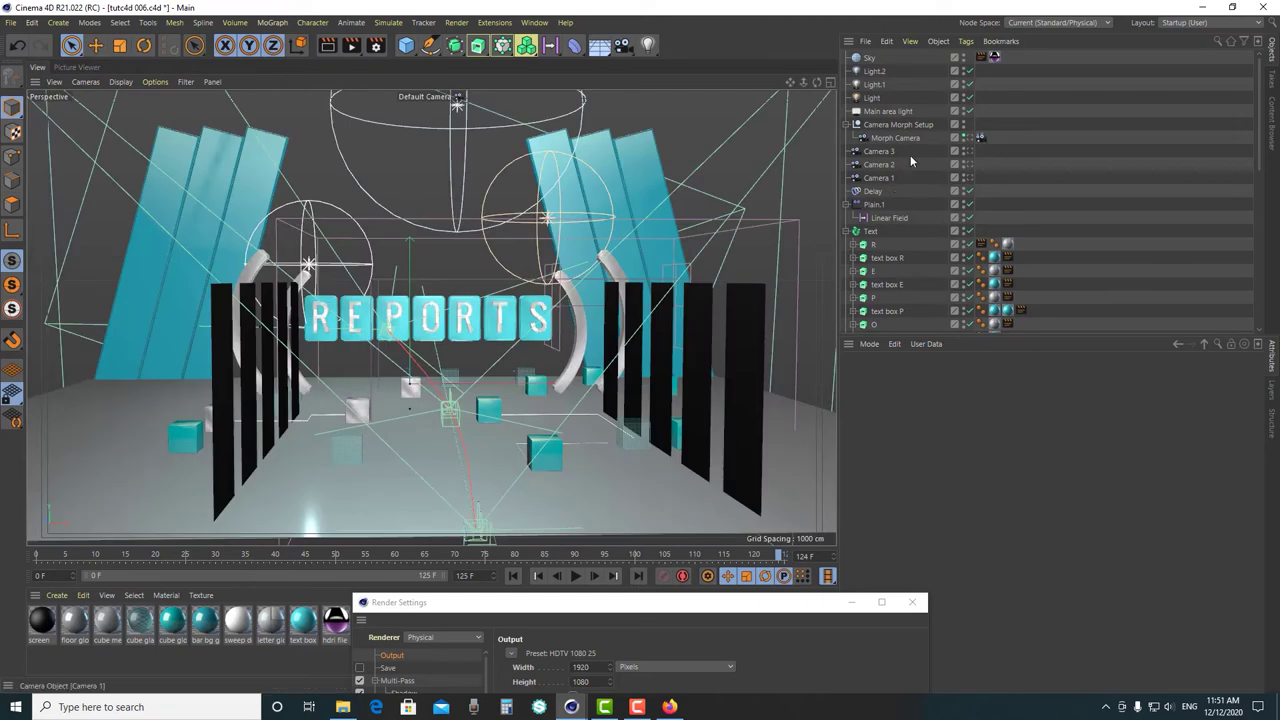
pyautogui.click(969, 138)
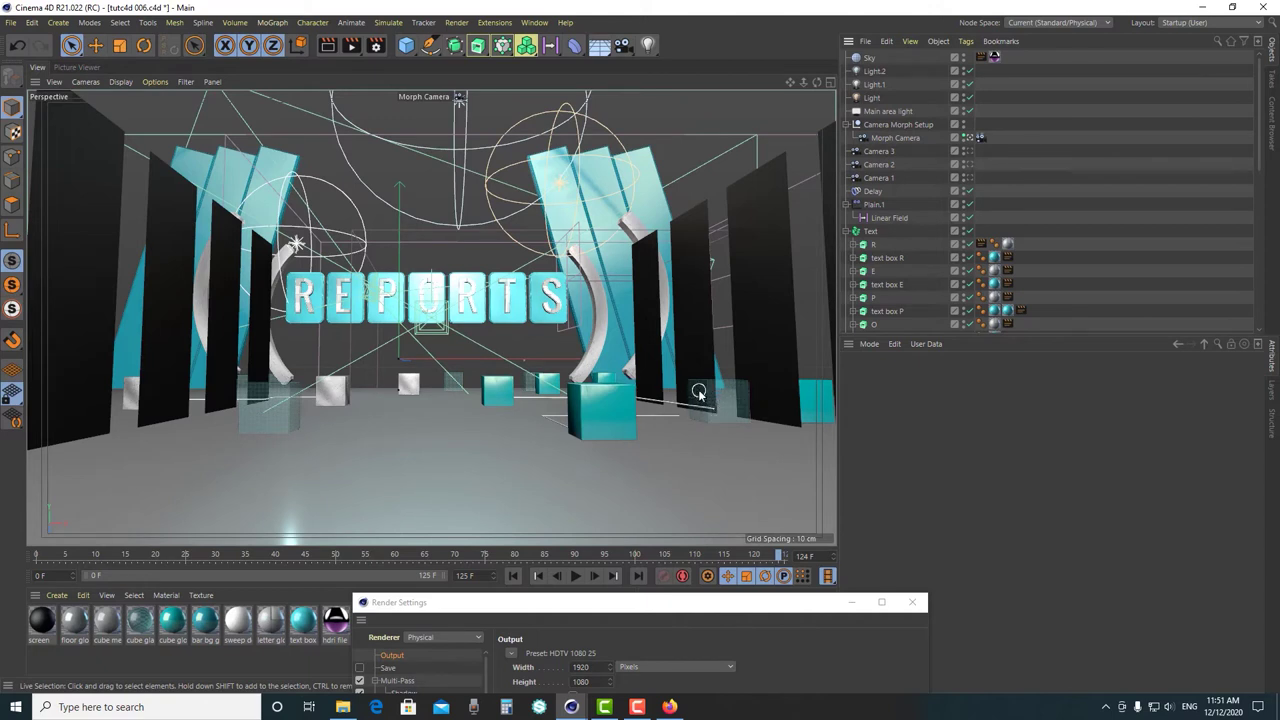
pyautogui.click(557, 603)
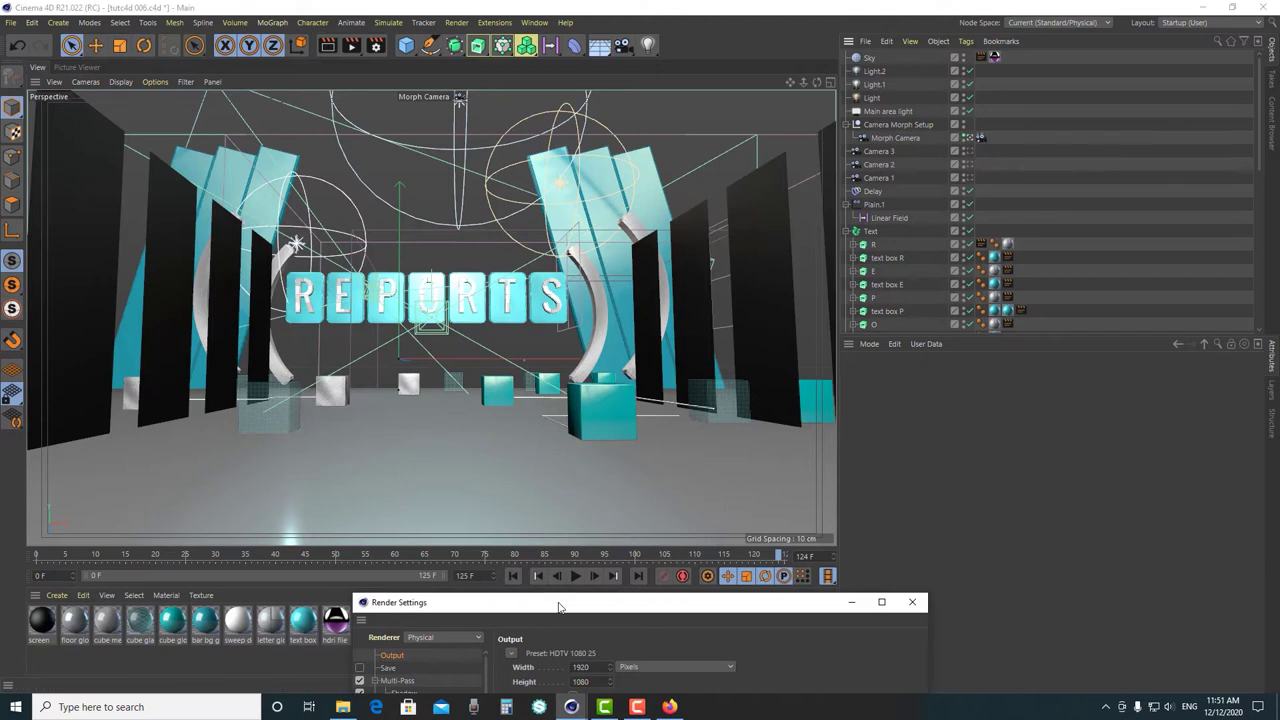
# - Go back to the rendered image and preview the mask of Object Buffer 12
pyautogui.click(65, 67)
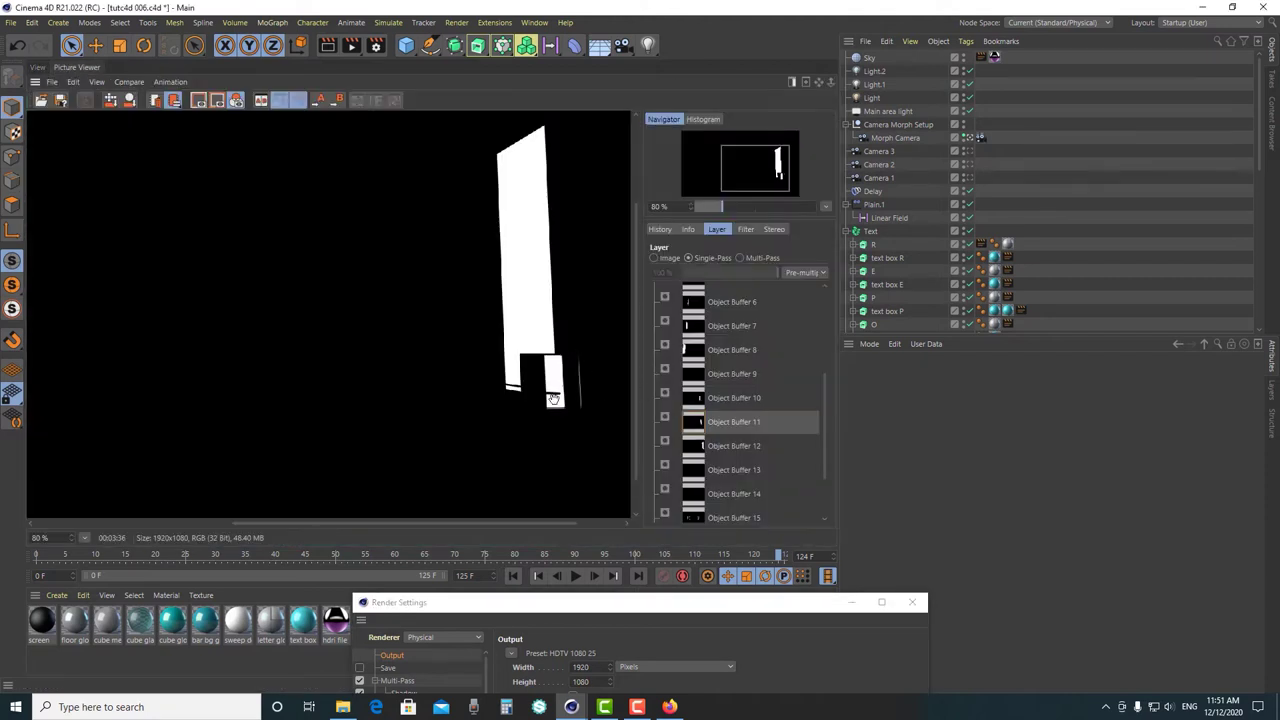
pyautogui.click(733, 446)
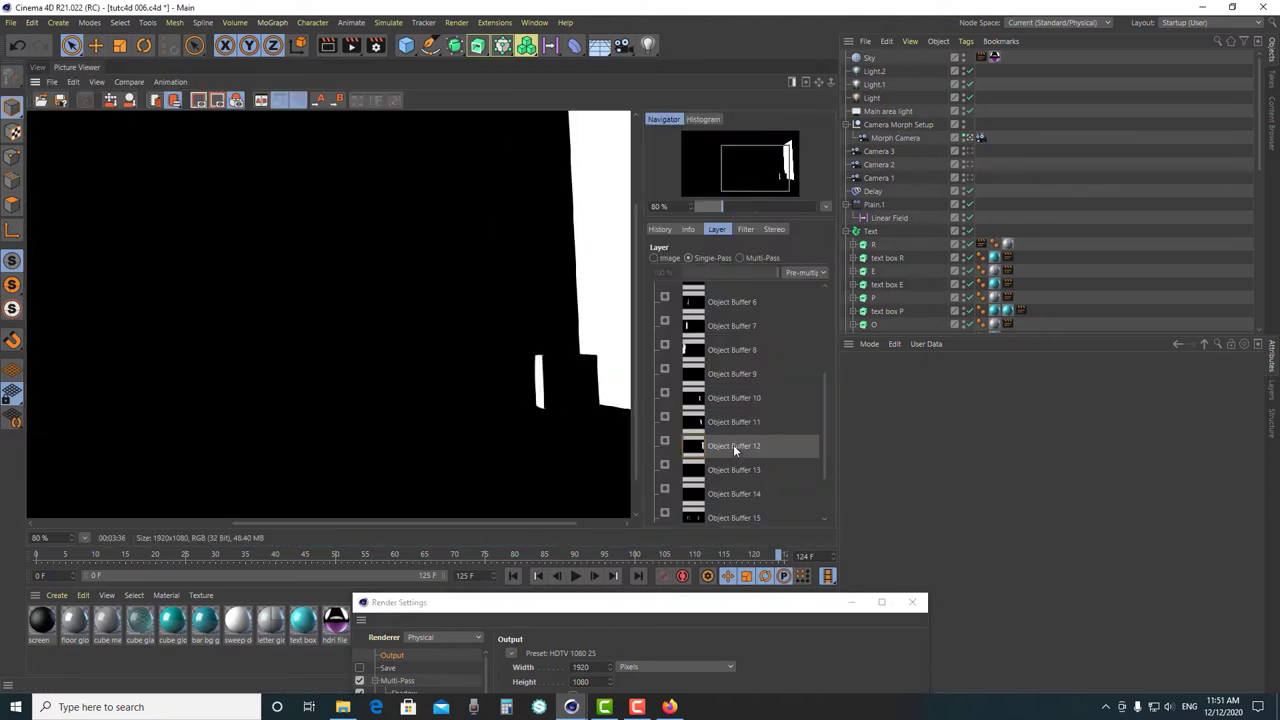
# - Fit the whole render in view and compare the masks of Object Buffer 13 and Object Buffer 14
pyautogui.scroll(-1, 570, 287)
pyautogui.scroll(-2, 570, 287)
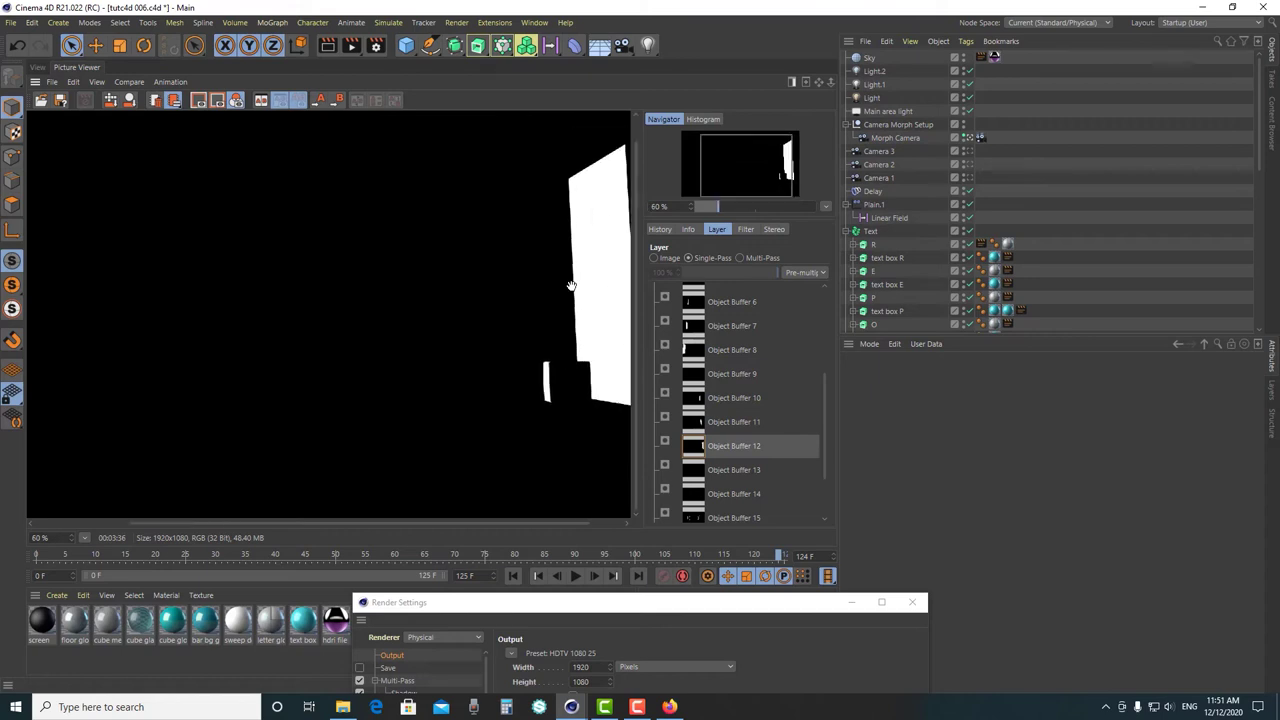
pyautogui.click(736, 493)
pyautogui.scroll(-1, 505, 382)
pyautogui.scroll(1, 505, 382)
pyautogui.click(758, 472)
pyautogui.click(744, 487)
pyautogui.click(742, 468)
pyautogui.click(746, 492)
pyautogui.click(750, 476)
pyautogui.click(750, 494)
pyautogui.scroll(-1, 523, 317)
pyautogui.scroll(1, 523, 317)
pyautogui.scroll(-1, 523, 317)
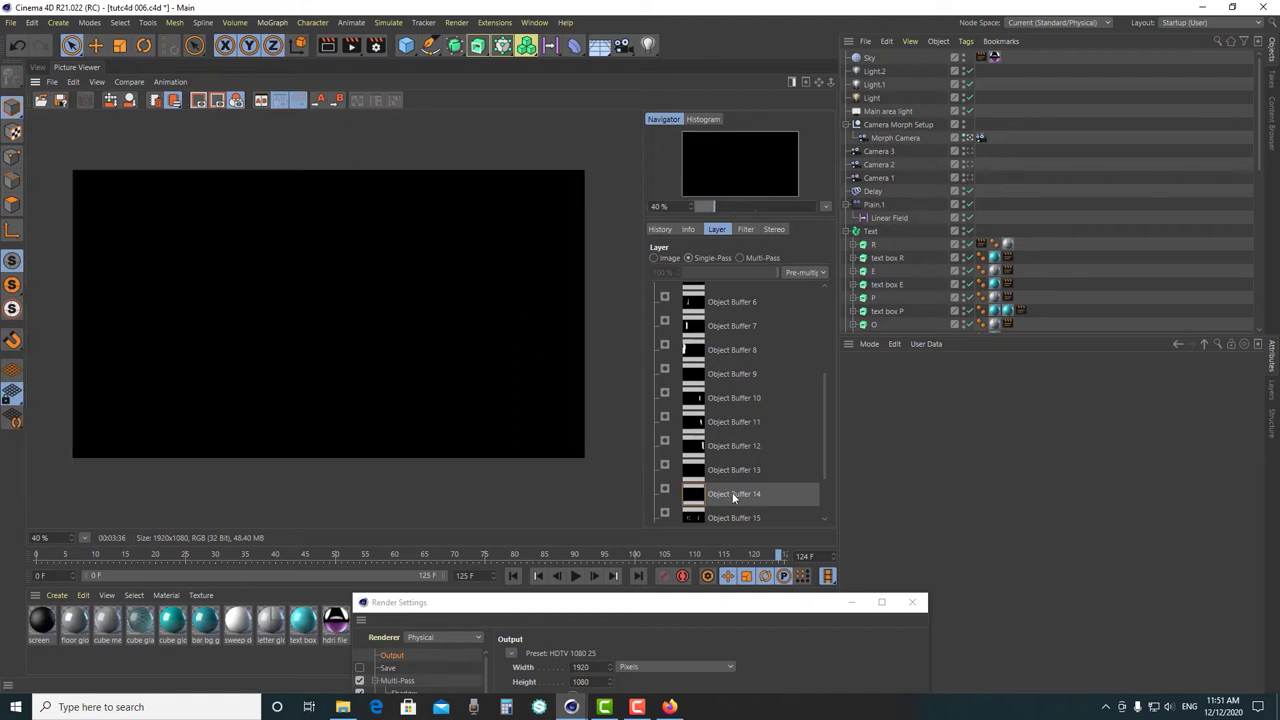
pyautogui.click(741, 472)
pyautogui.click(748, 490)
pyautogui.click(750, 474)
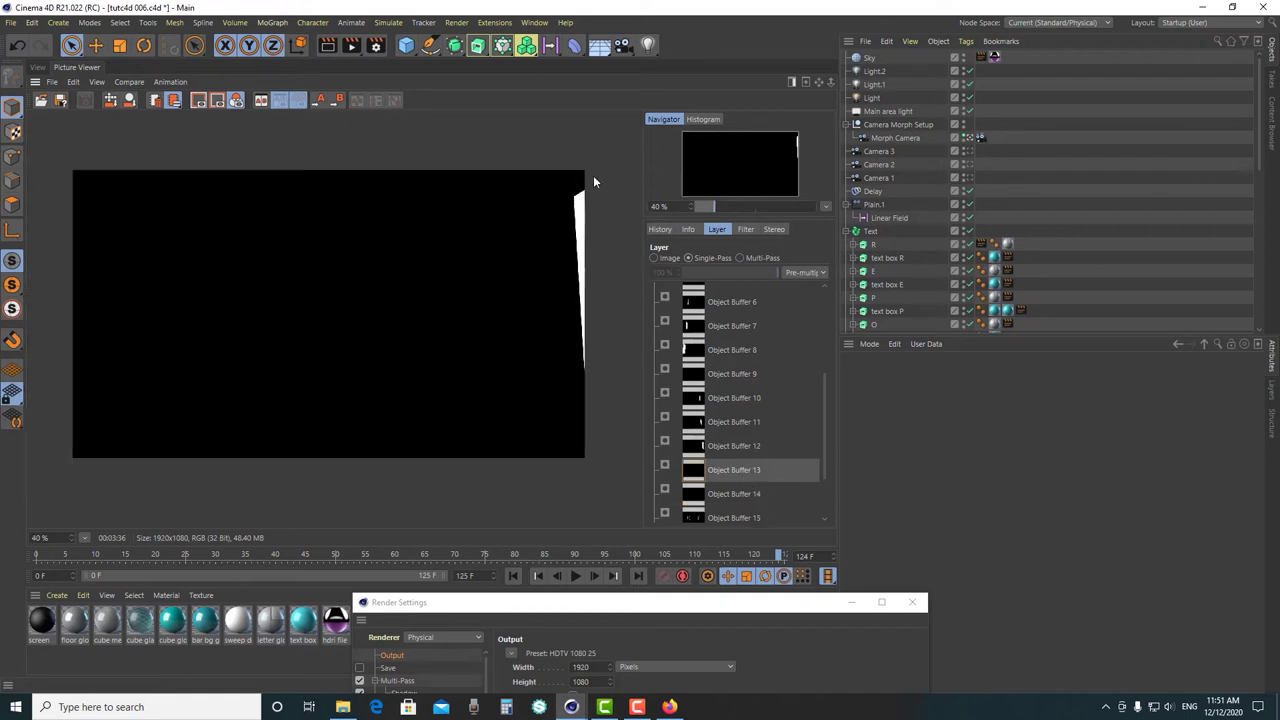
pyautogui.click(749, 494)
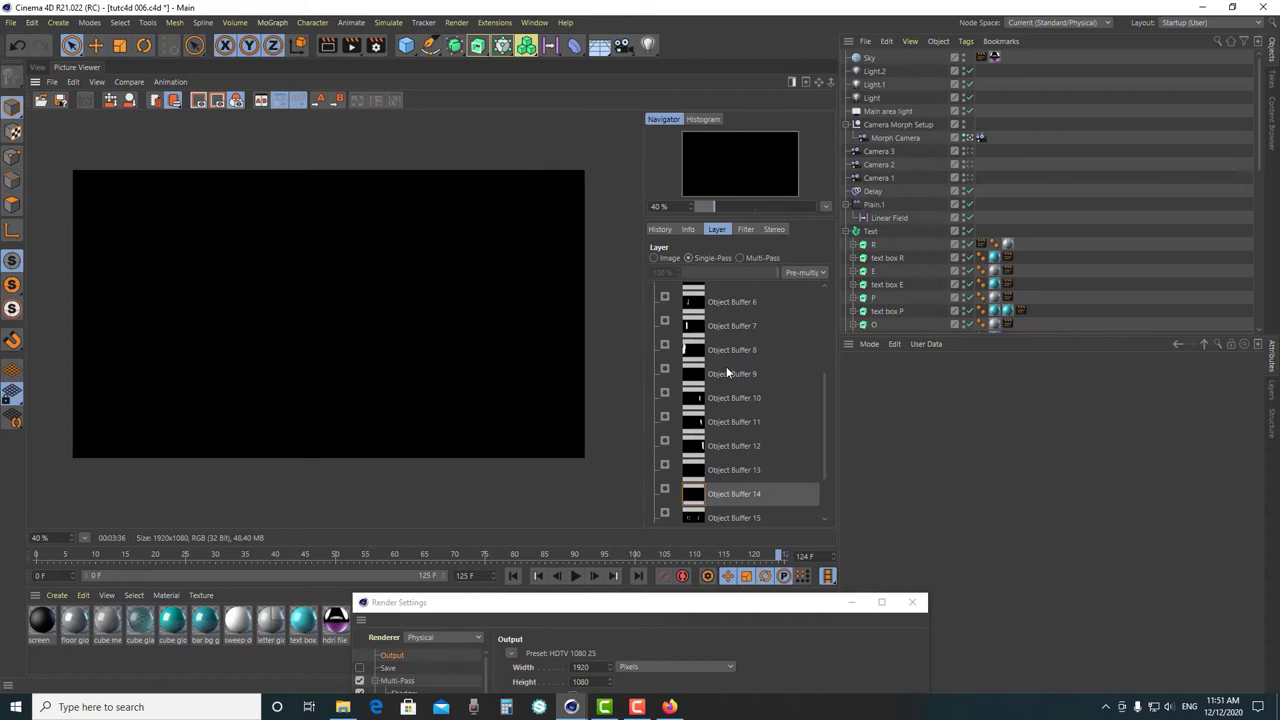
# - Preview Object Buffer 9 and compare its mask with those of Object Buffers 13 and 14
pyautogui.click(726, 366)
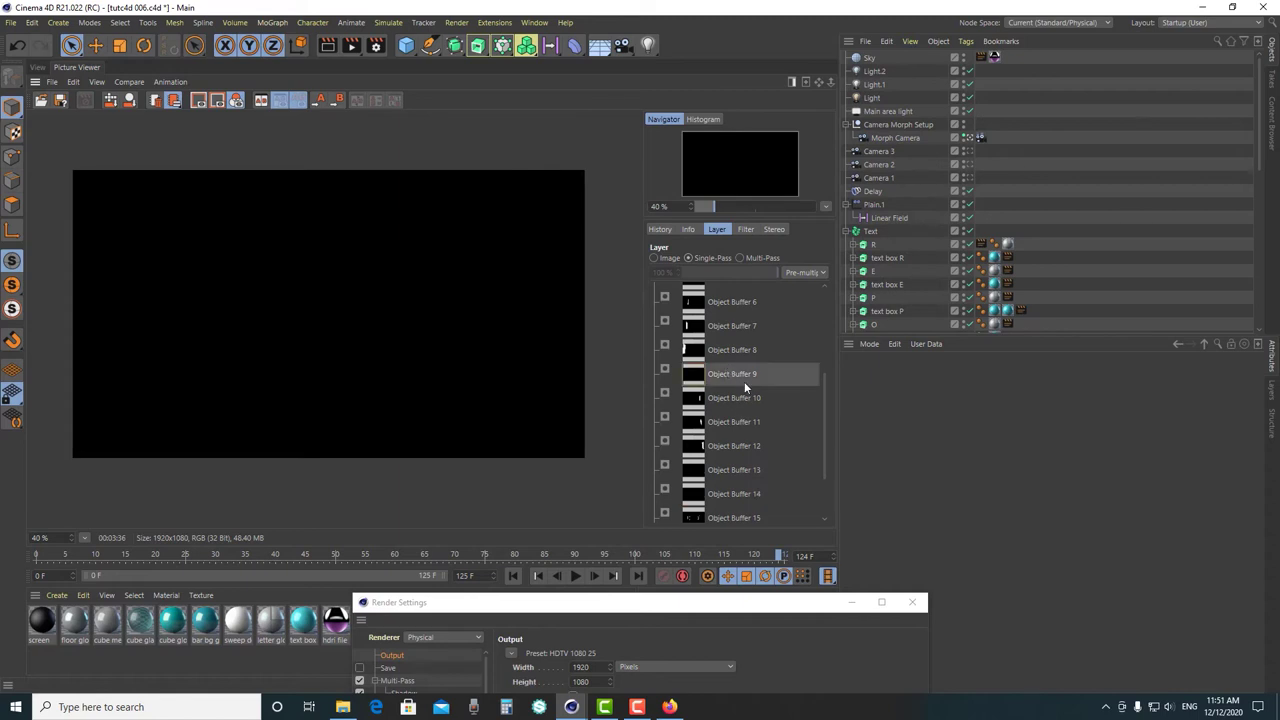
pyautogui.click(760, 472)
pyautogui.scroll(-2, 757, 495)
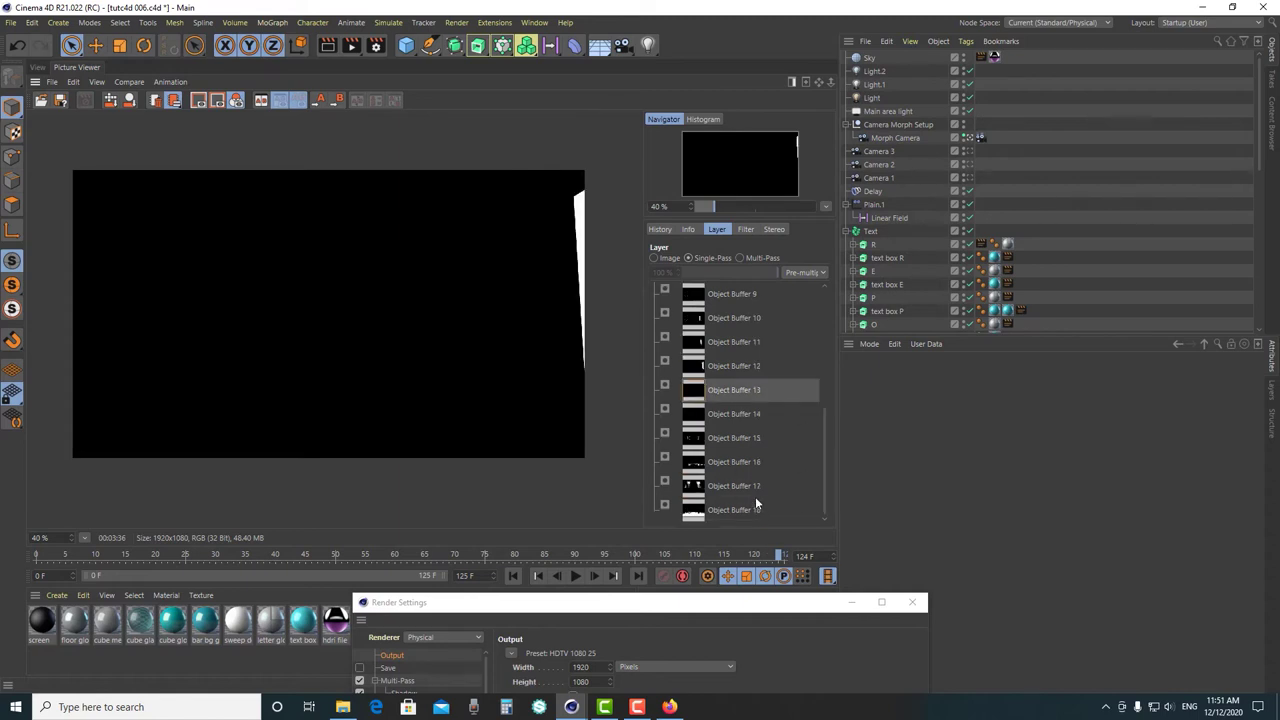
pyautogui.scroll(-1, 494, 403)
pyautogui.scroll(1, 494, 403)
pyautogui.click(766, 414)
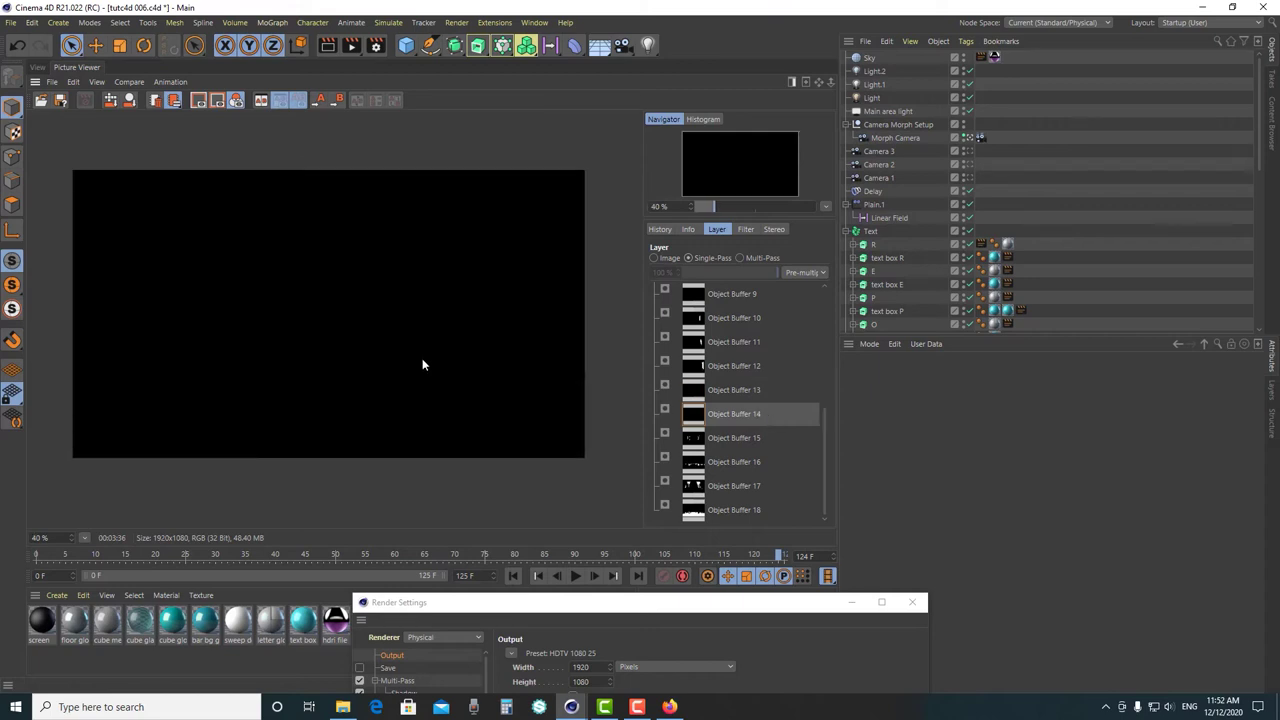
pyautogui.click(741, 300)
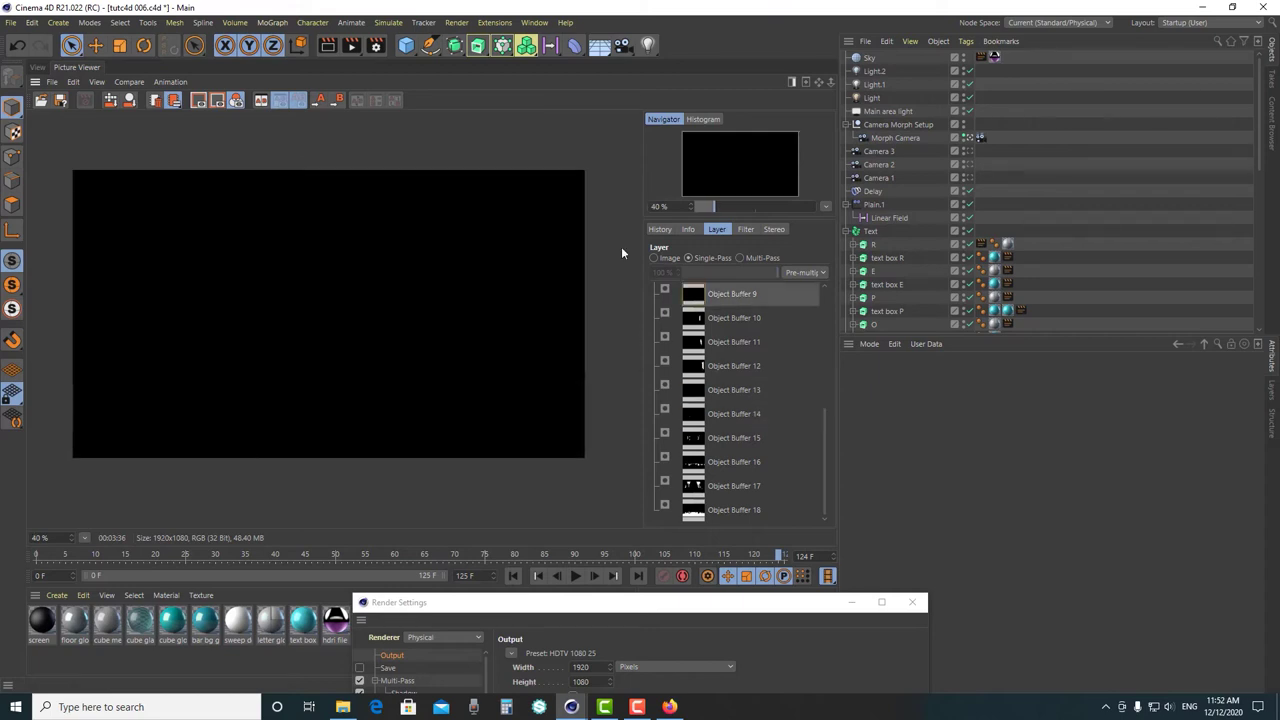
# - Check the group IDs of several Object Buffer passes in the render settings, including groups 16 and 9
pyautogui.moveTo(529, 610); pyautogui.dragTo(468, 272)
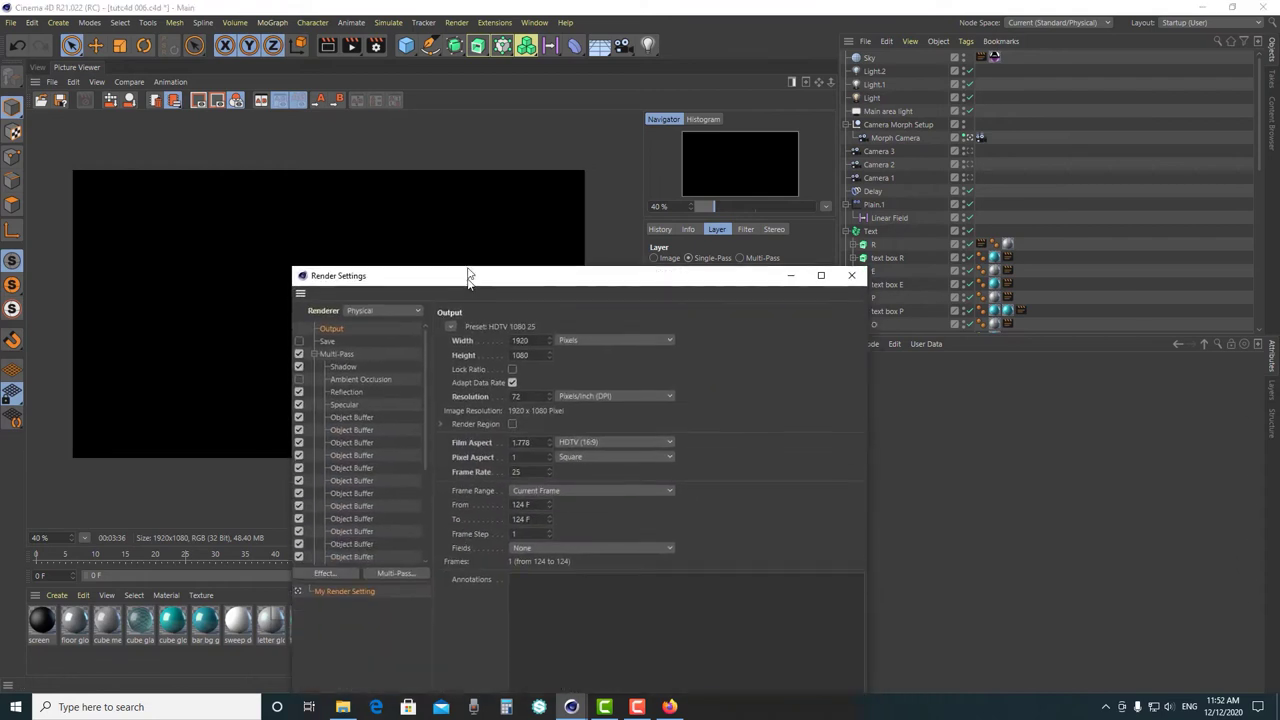
pyautogui.scroll(-5, 345, 490)
pyautogui.click(352, 445)
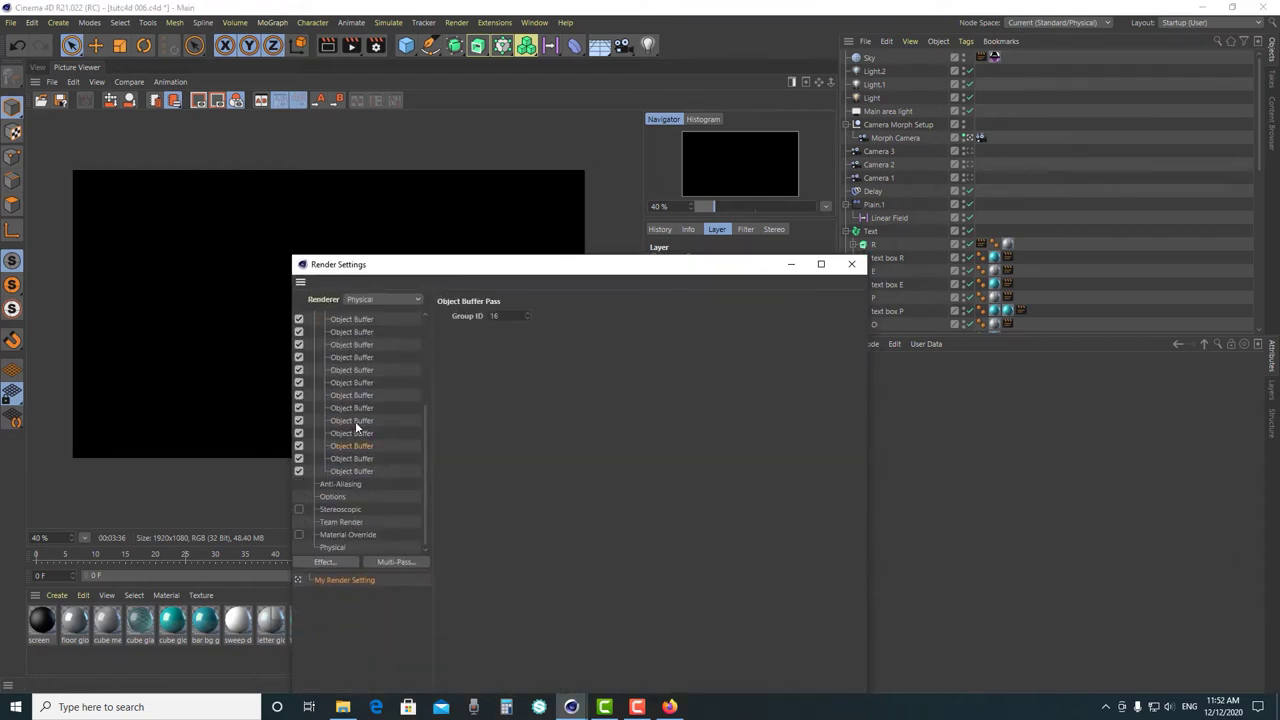
pyautogui.scroll(4, 357, 400)
pyautogui.click(352, 507)
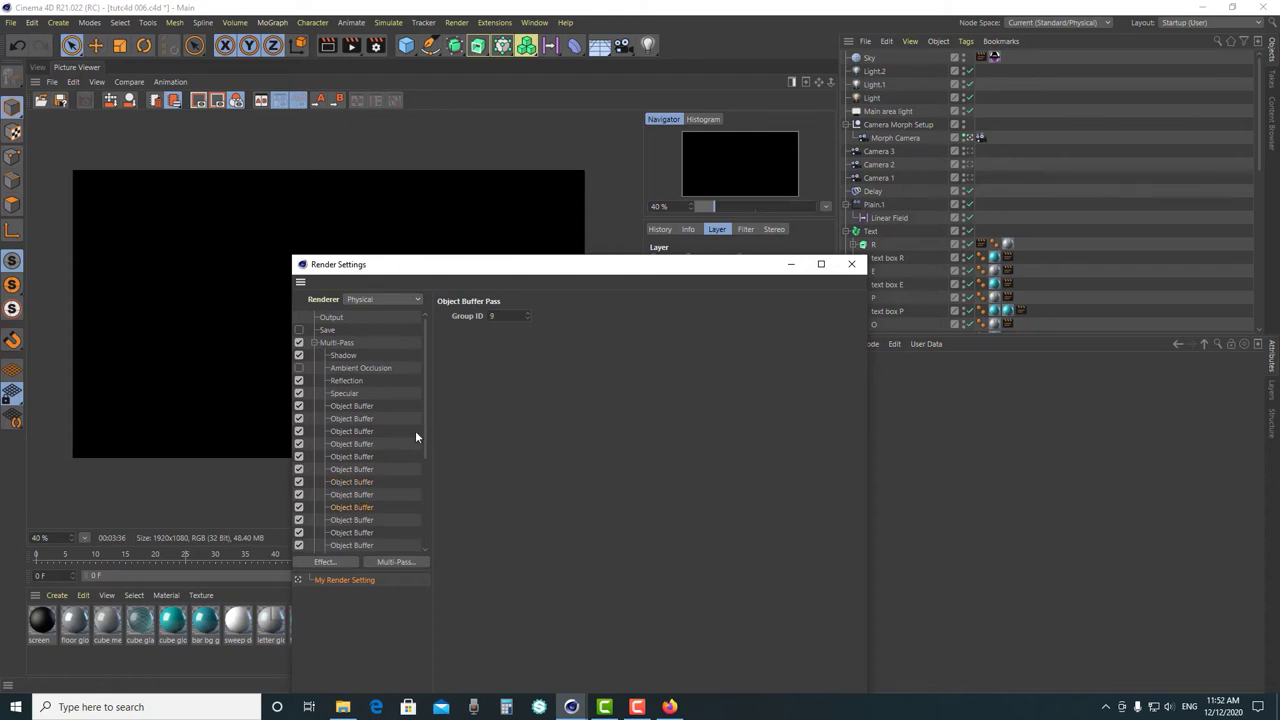
pyautogui.moveTo(590, 260); pyautogui.dragTo(626, 555)
pyautogui.click(771, 514)
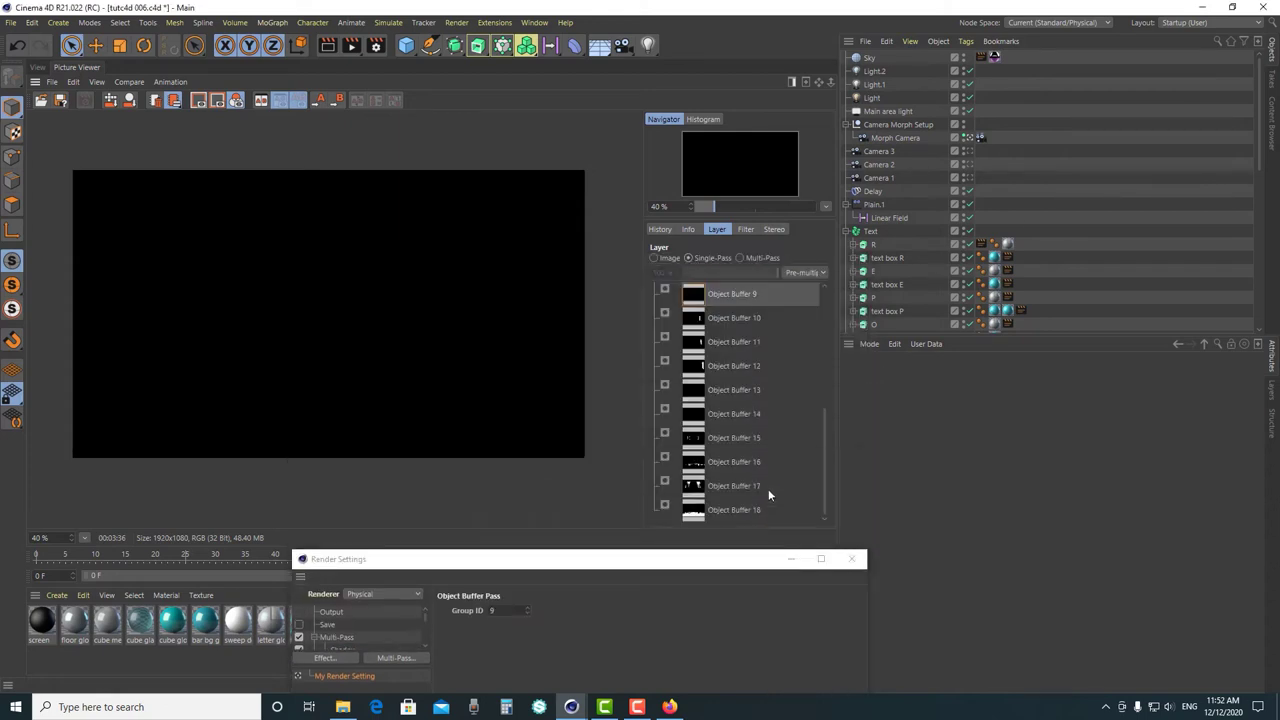
# - Preview Object Buffer 14 and return to the scene viewport to toggle the Morph Camera view
pyautogui.click(751, 416)
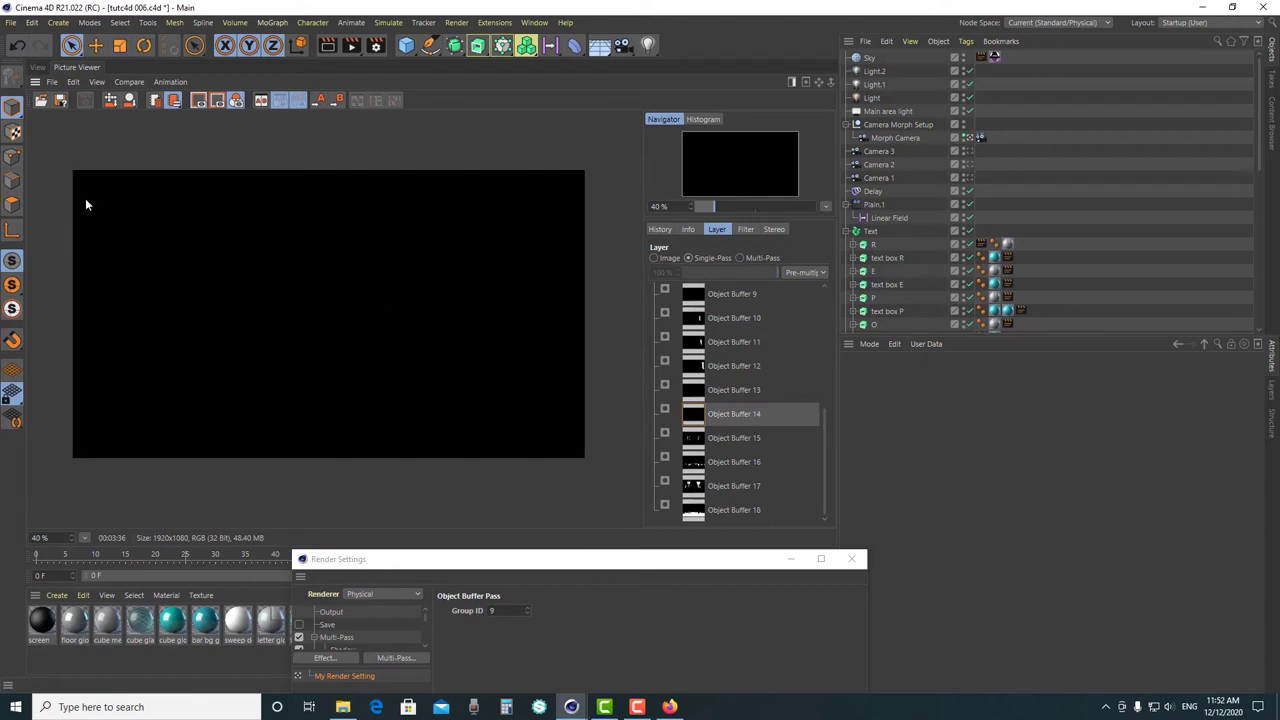
pyautogui.click(37, 67)
pyautogui.click(967, 137)
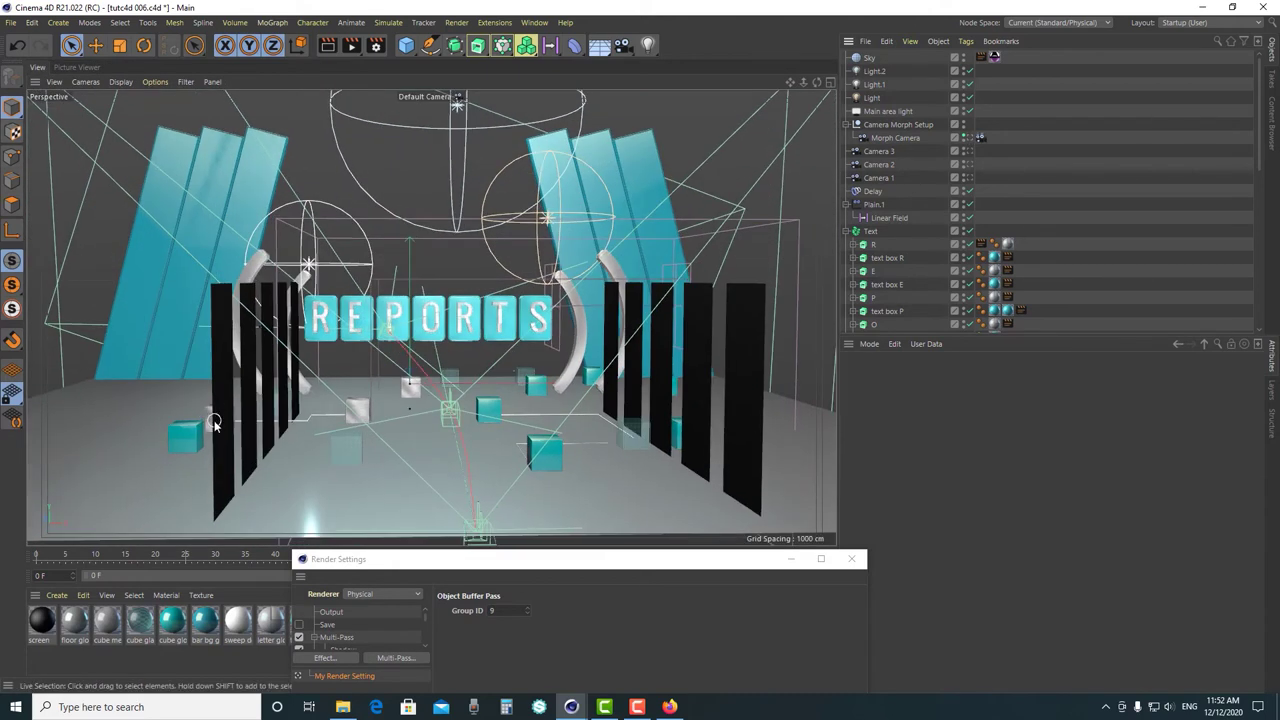
# - Select the frontmost footage panels on both sides of the scene to identify them, and toggle the Morph Camera view again
pyautogui.click(213, 423)
pyautogui.click(755, 446)
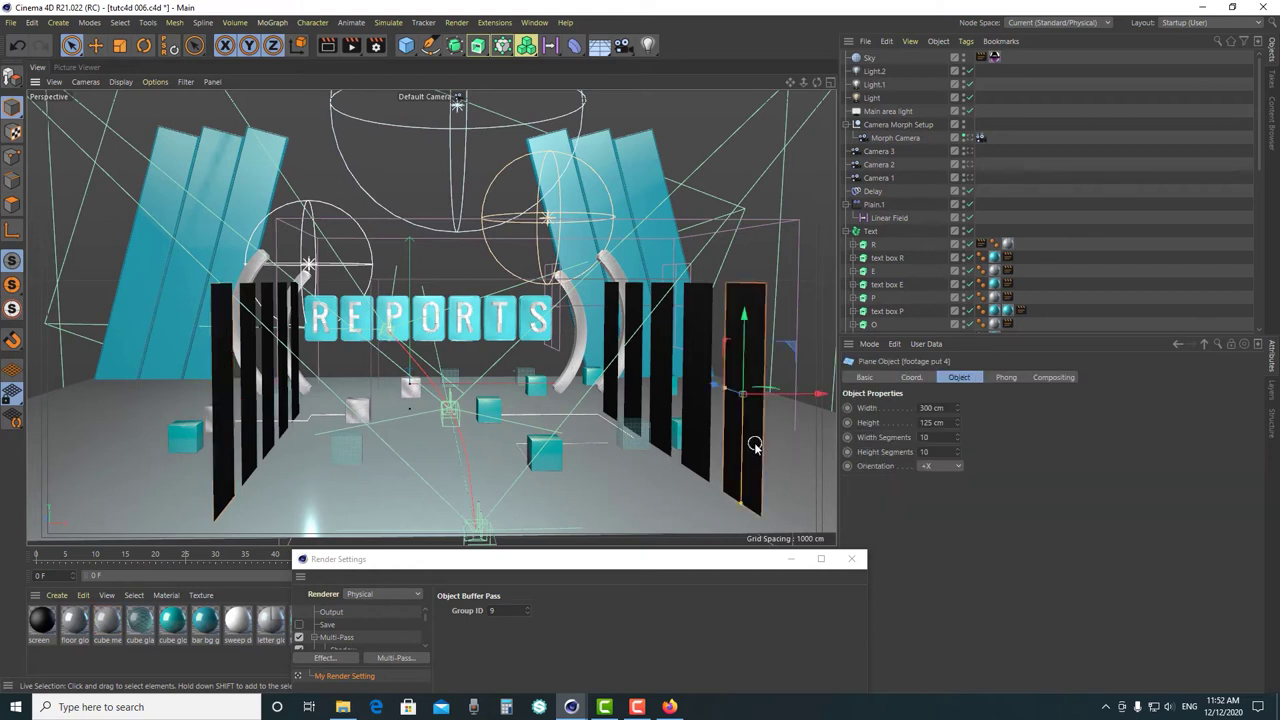
pyautogui.click(452, 459)
pyautogui.keyDown('shift'); pyautogui.click(754, 434); pyautogui.keyUp('shift')
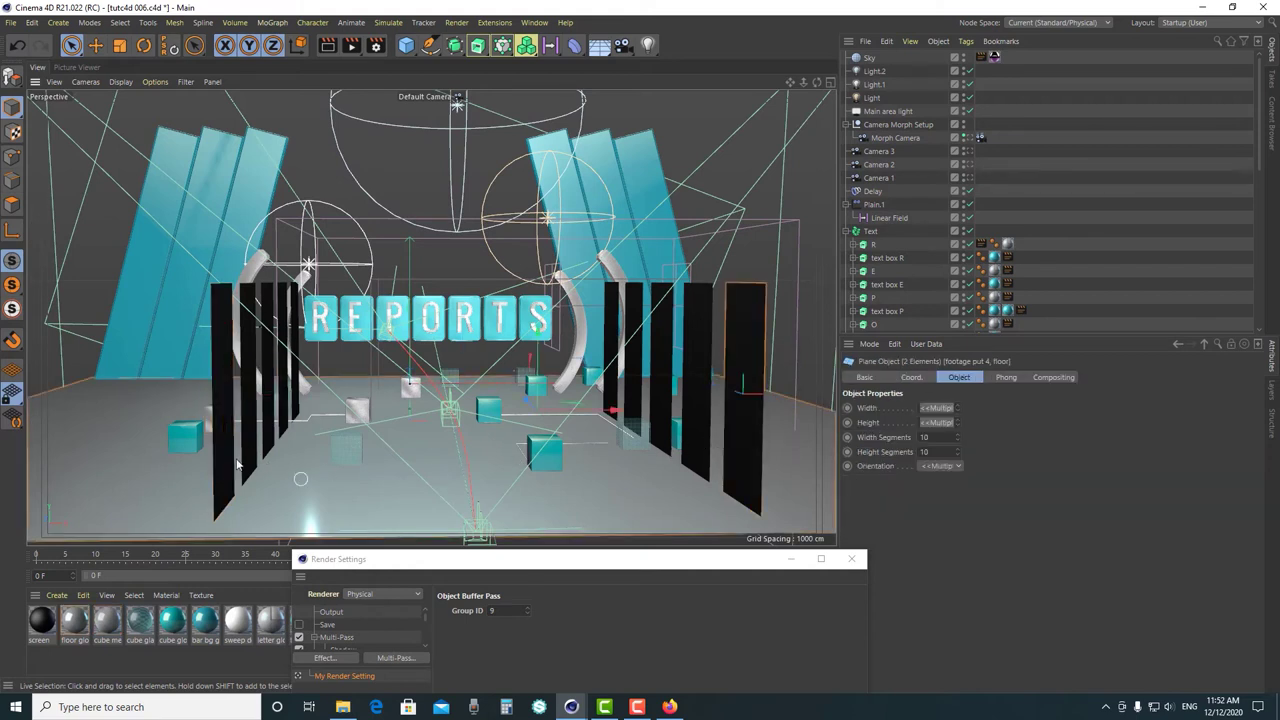
pyautogui.keyDown('shift'); pyautogui.click(208, 455); pyautogui.keyUp('shift')
pyautogui.keyDown('shift'); pyautogui.click(214, 372); pyautogui.keyUp('shift')
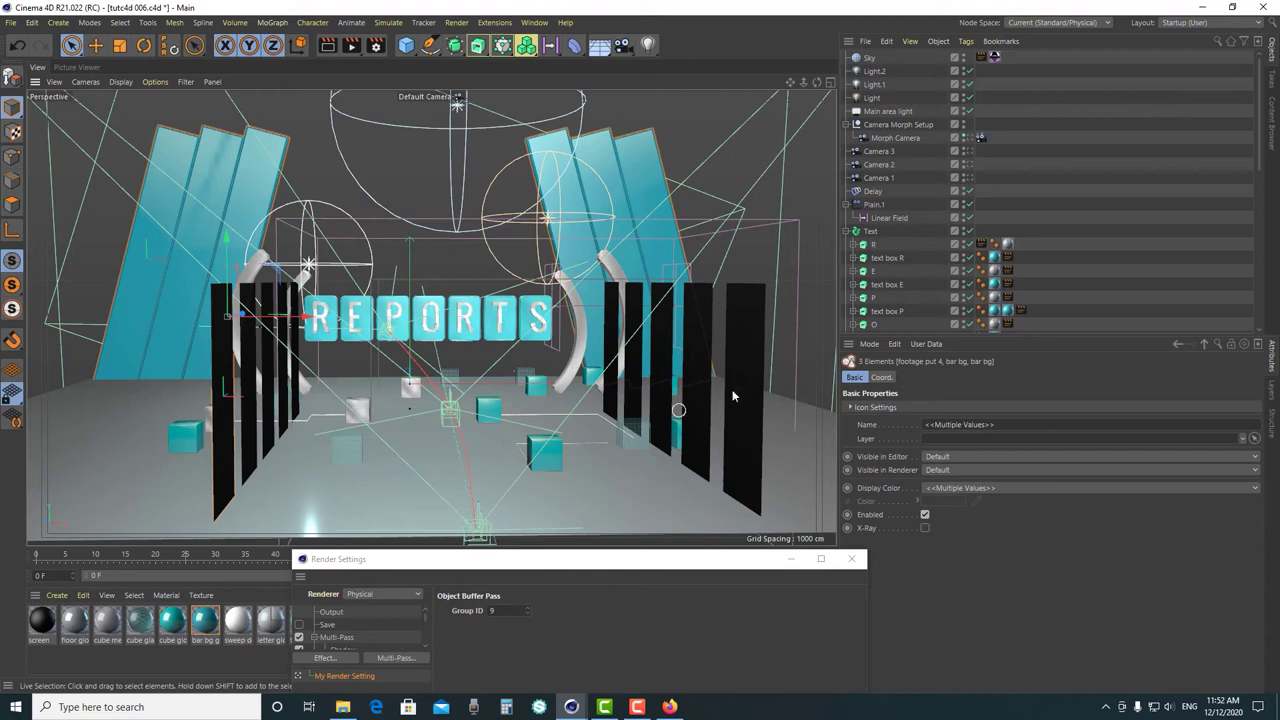
pyautogui.click(744, 383)
pyautogui.click(222, 370)
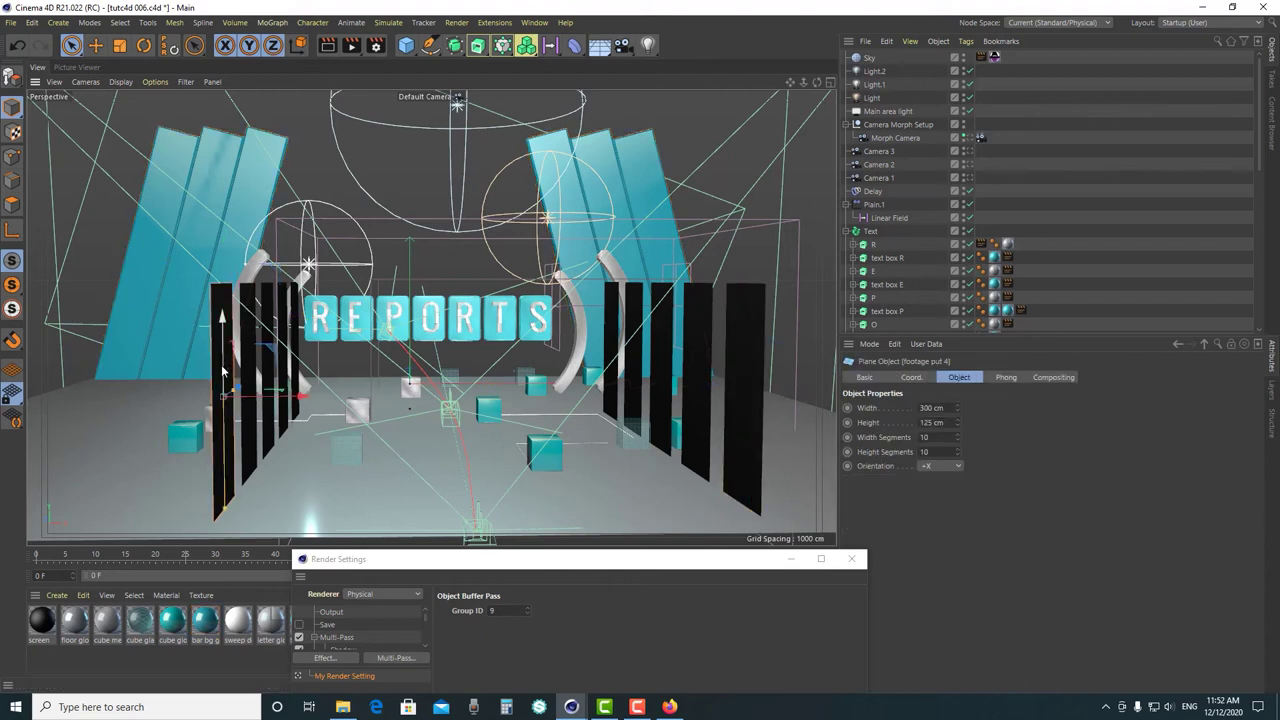
pyautogui.click(965, 138)
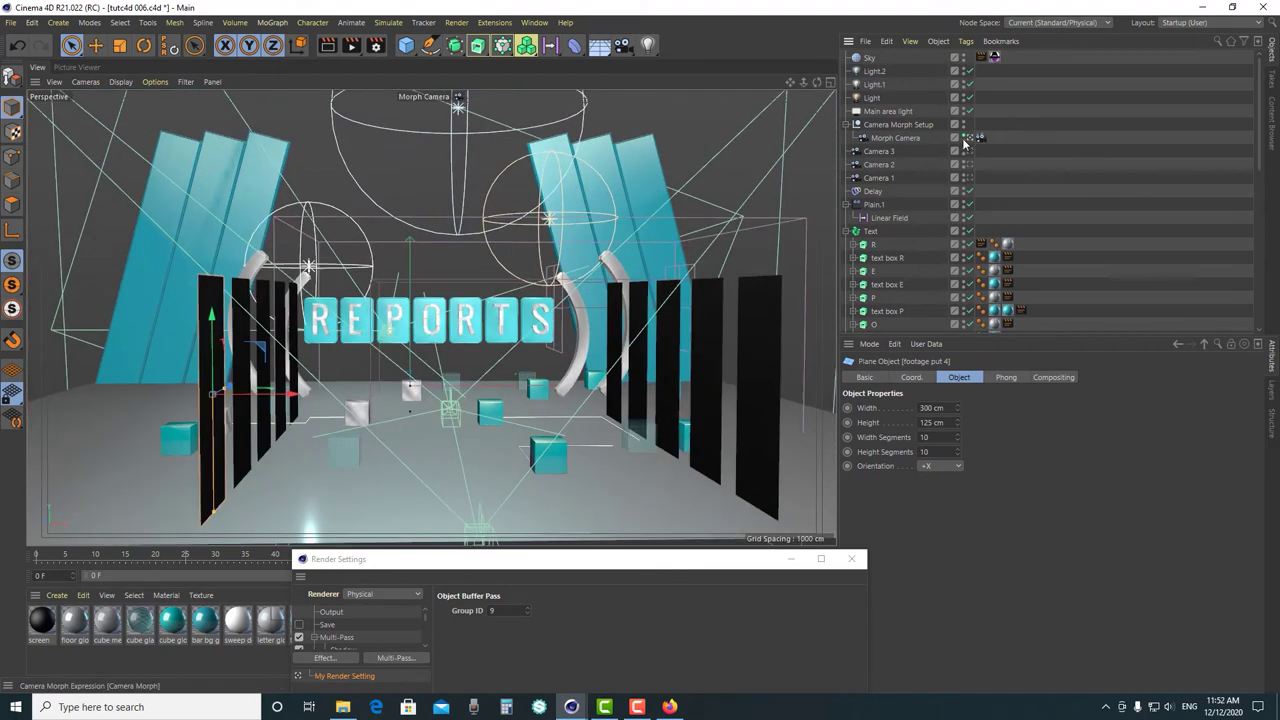
# - Go back to the rendered image and examine the curved-bar mask of Object Buffer 15 up close
pyautogui.click(77, 67)
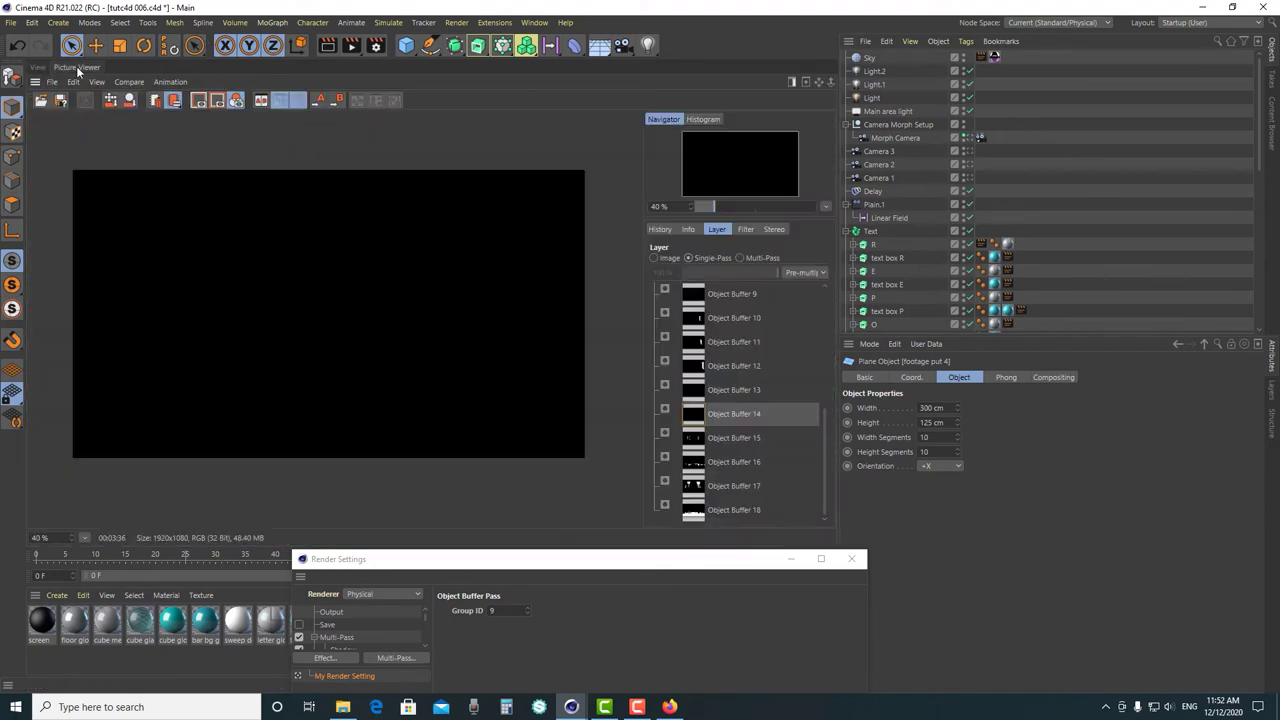
pyautogui.click(757, 440)
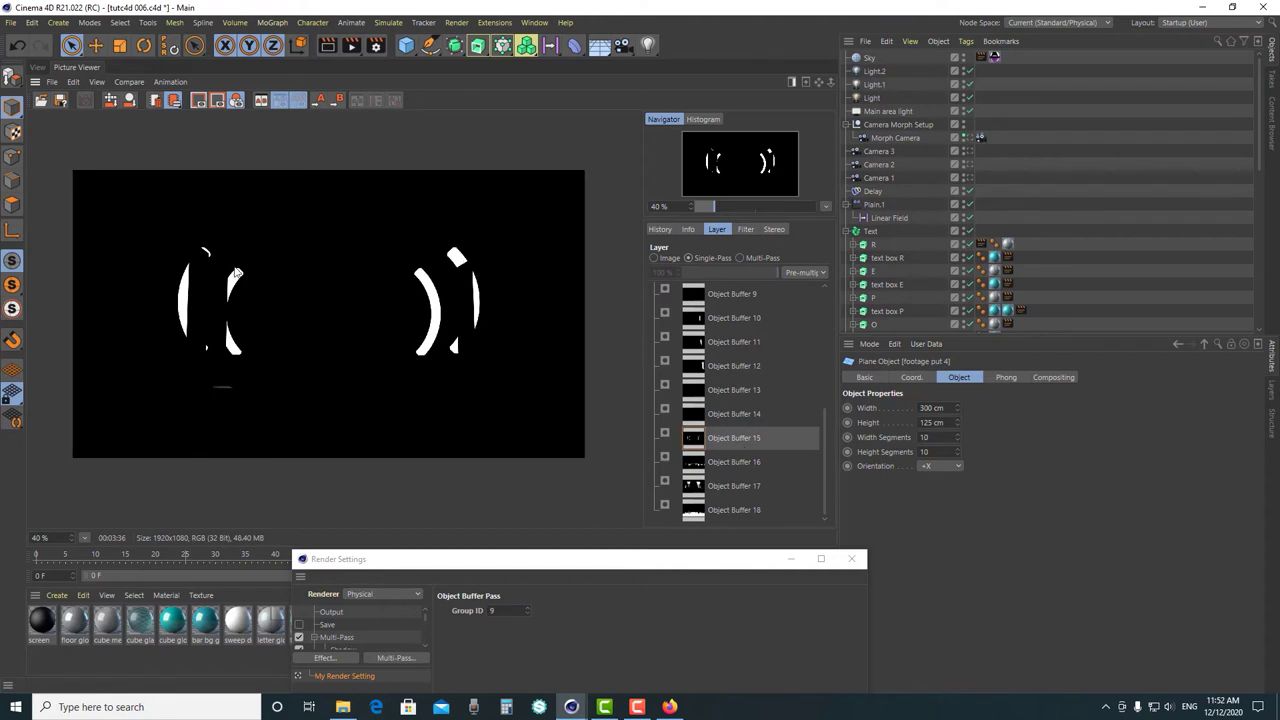
pyautogui.scroll(2, 428, 277)
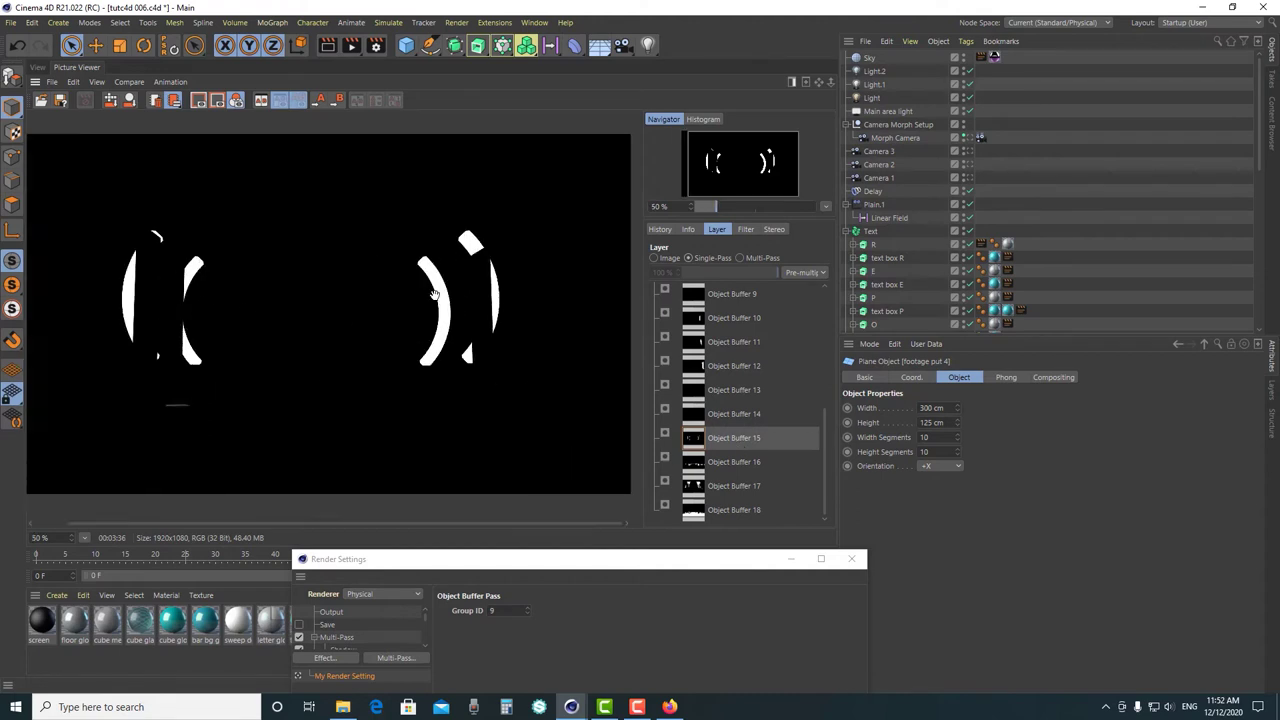
# - Examine the cube masks of Object Buffer 16 up close and compare them with the cubes in the scene viewport
pyautogui.click(738, 461)
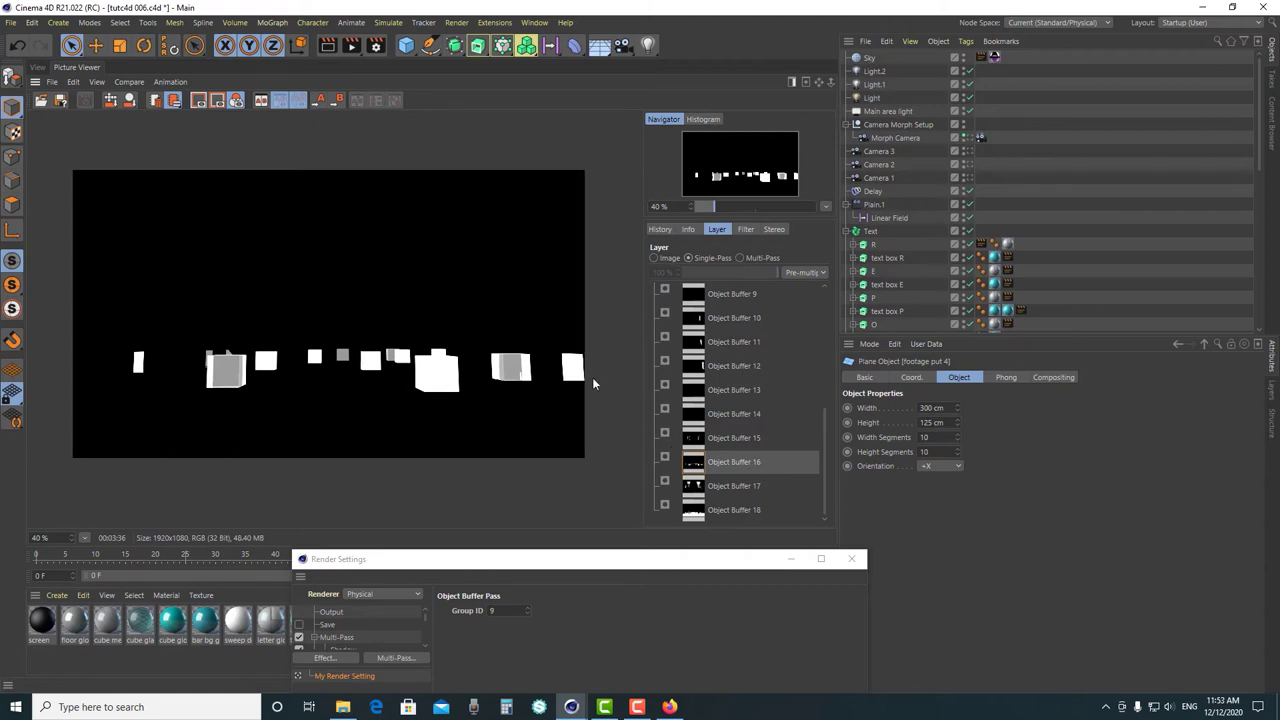
pyautogui.scroll(6, 540, 370)
pyautogui.scroll(2, 473, 360)
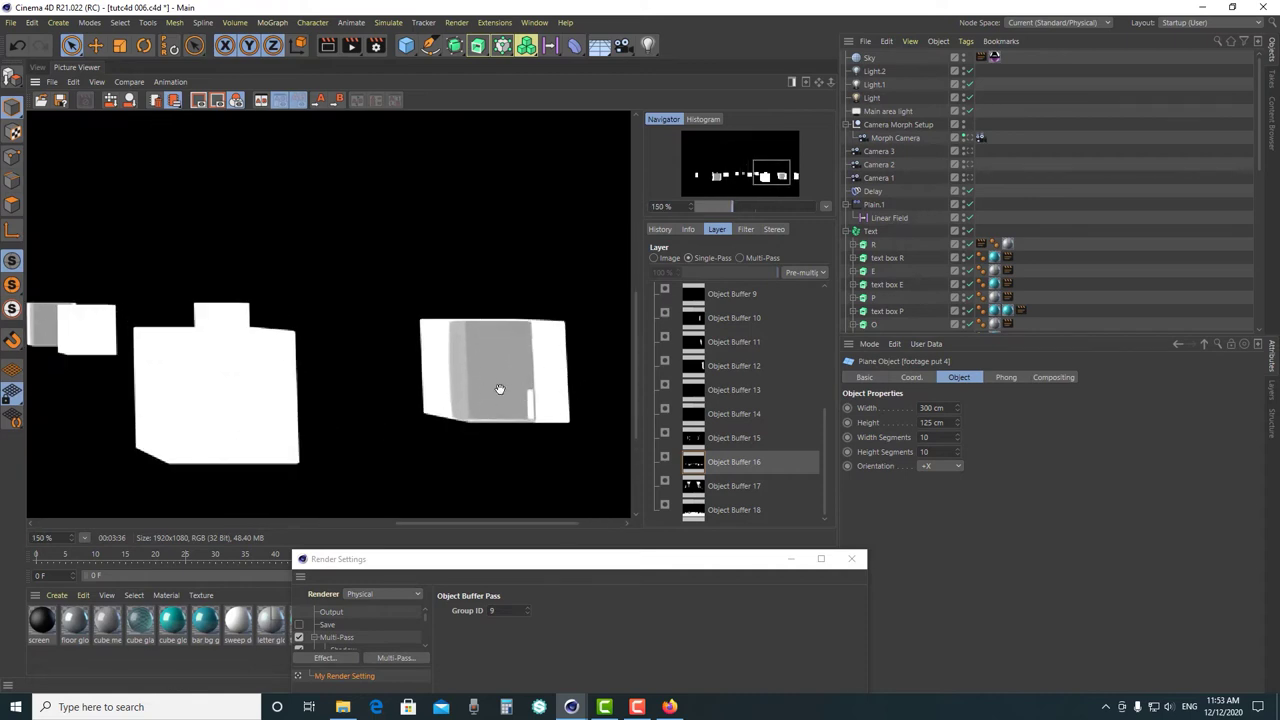
pyautogui.scroll(-1, 488, 396)
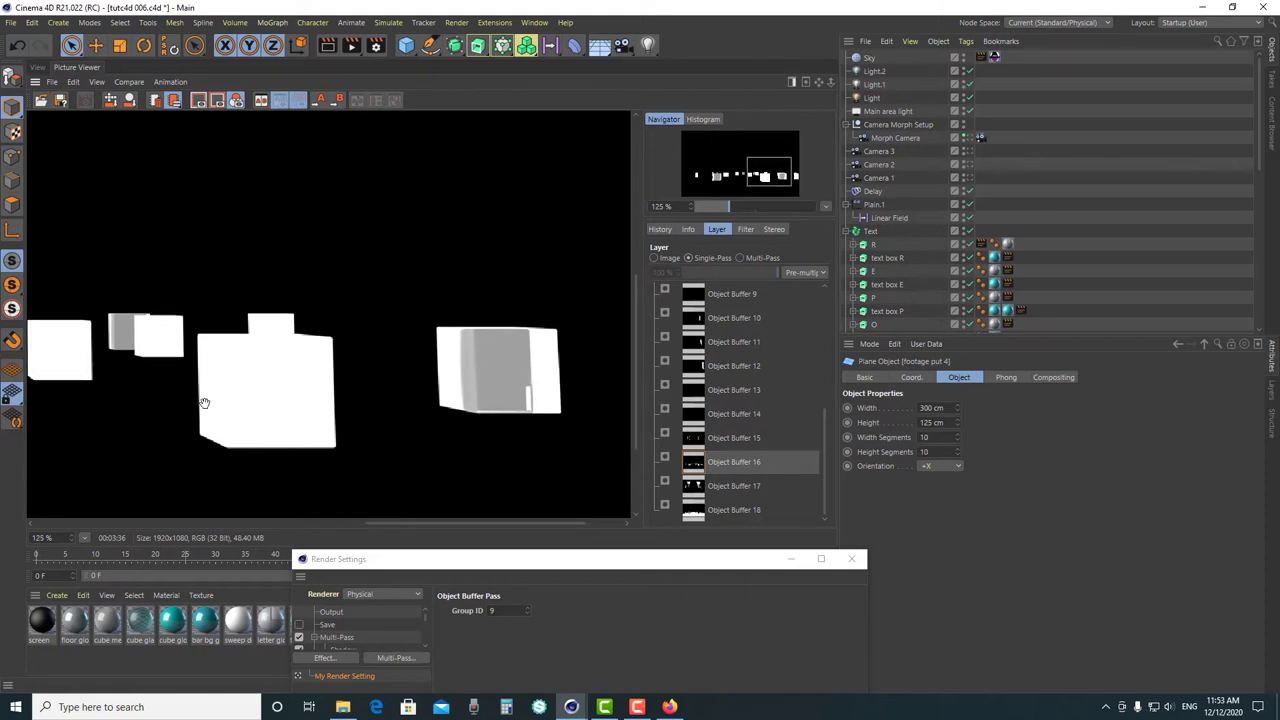
pyautogui.scroll(-1, 280, 414)
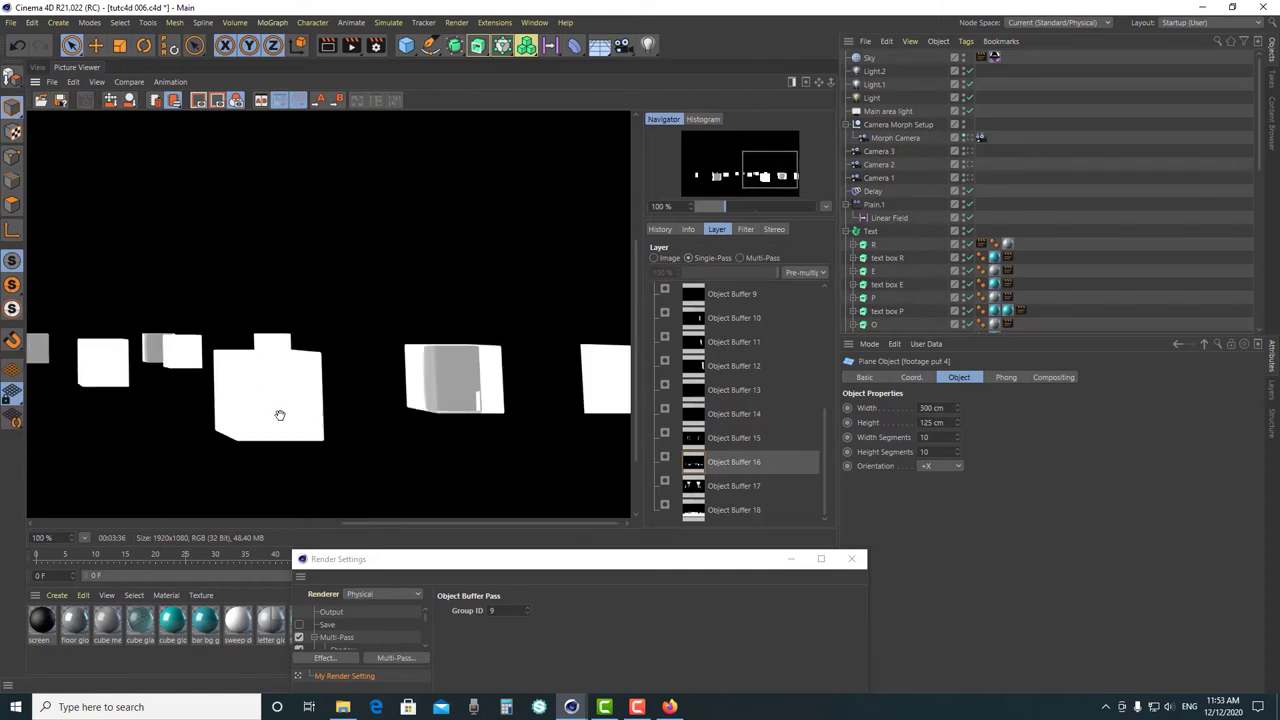
pyautogui.scroll(1, 472, 398)
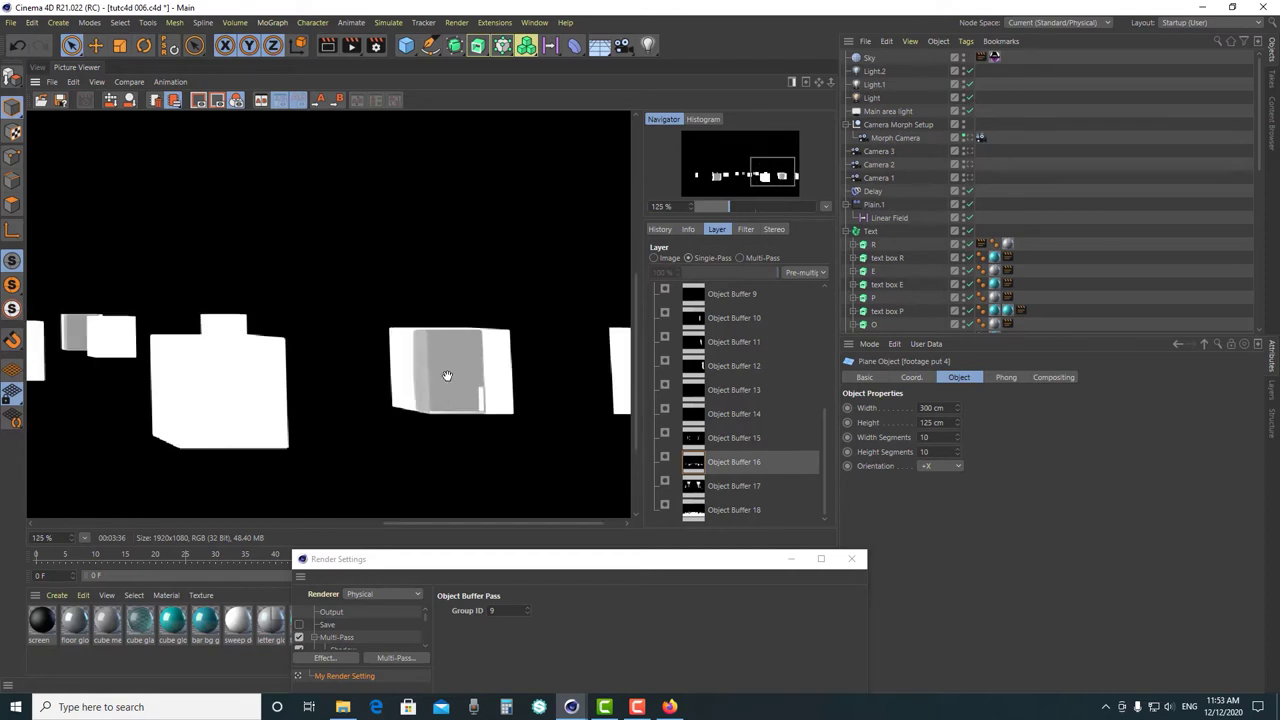
pyautogui.click(37, 67)
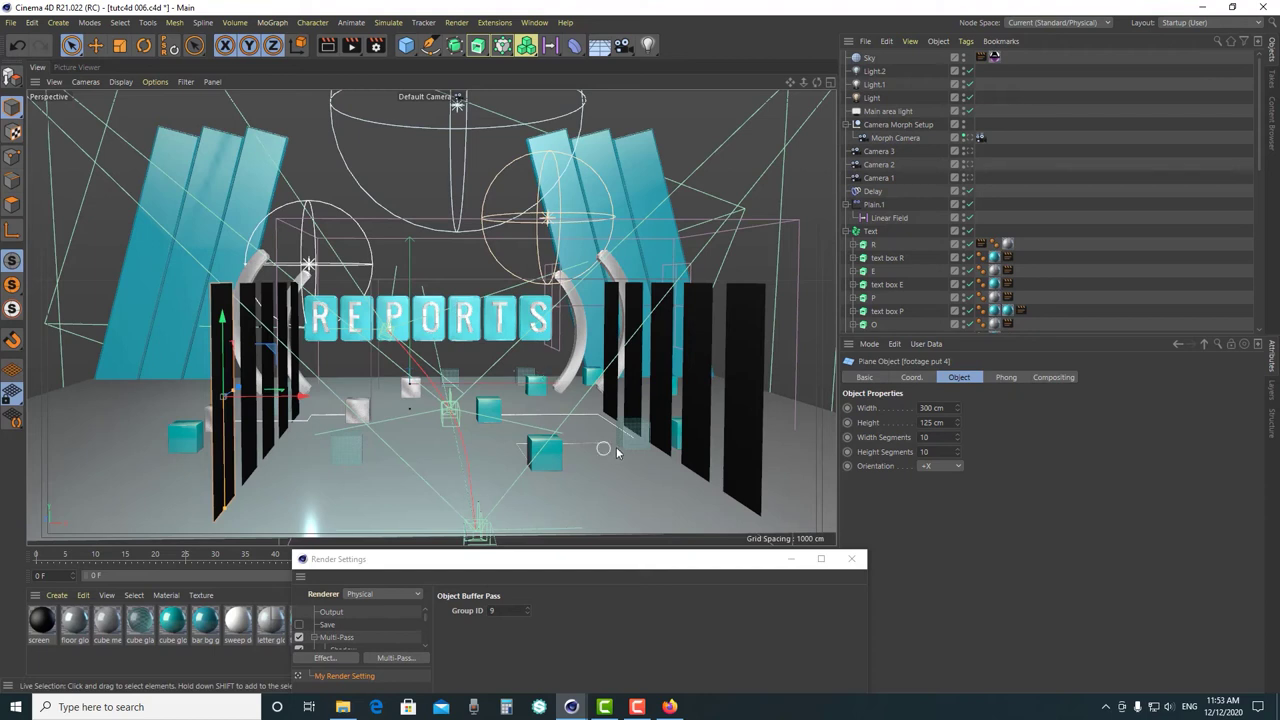
pyautogui.click(968, 136)
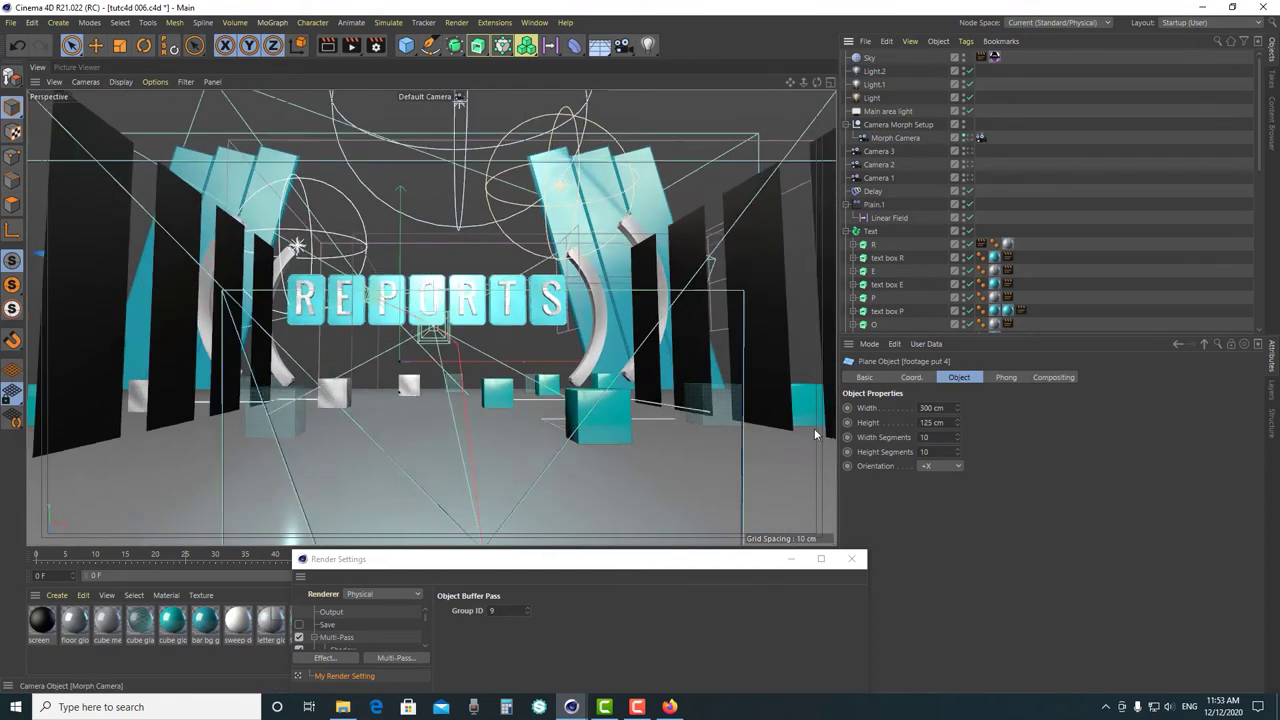
# - Go back to the rendered image and preview the masks of Object Buffers 17 and 18
pyautogui.click(78, 66)
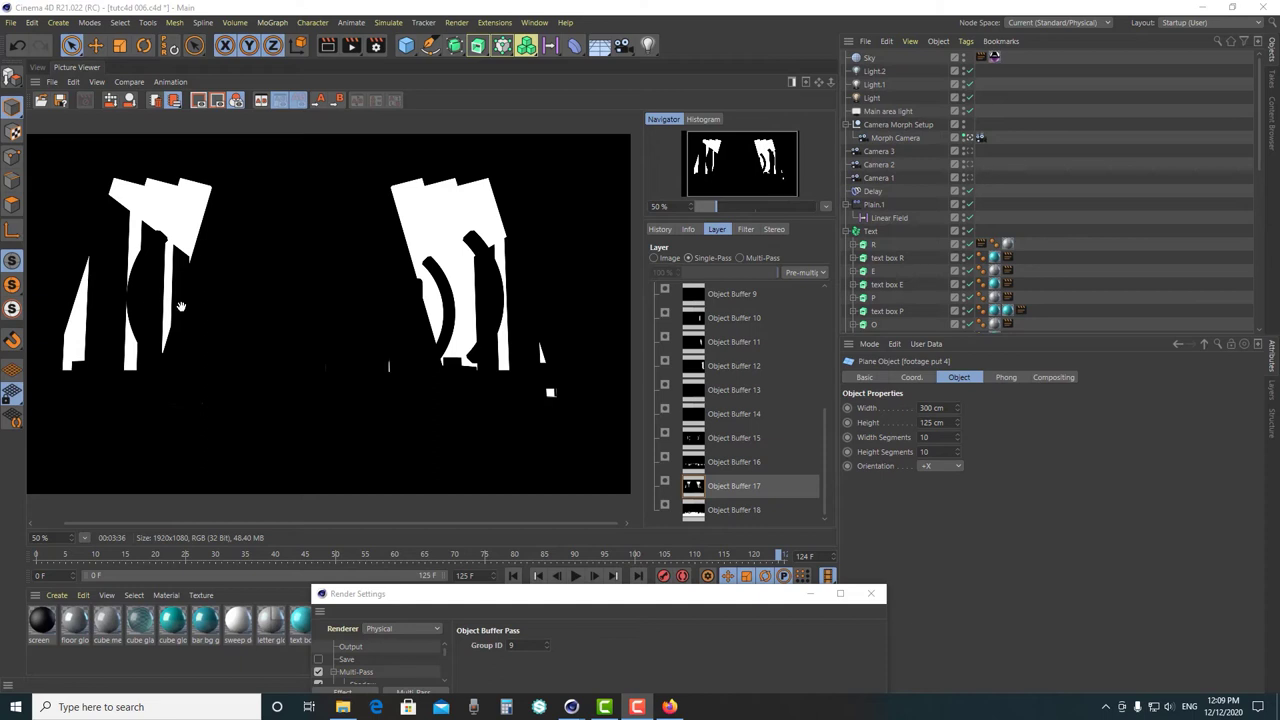
pyautogui.click(746, 512)
pyautogui.scroll(-1, 474, 433)
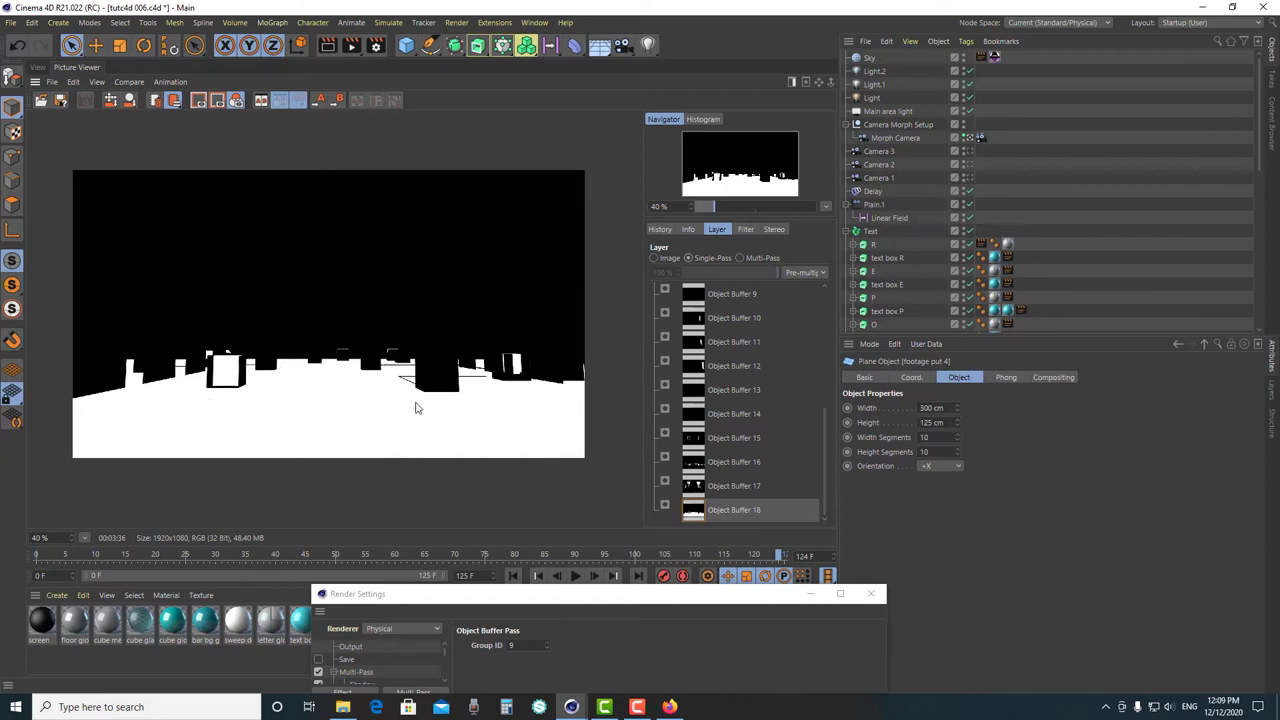
# - Review the masks of Object Buffers 1 through 6 one after another
pyautogui.scroll(6, 752, 473)
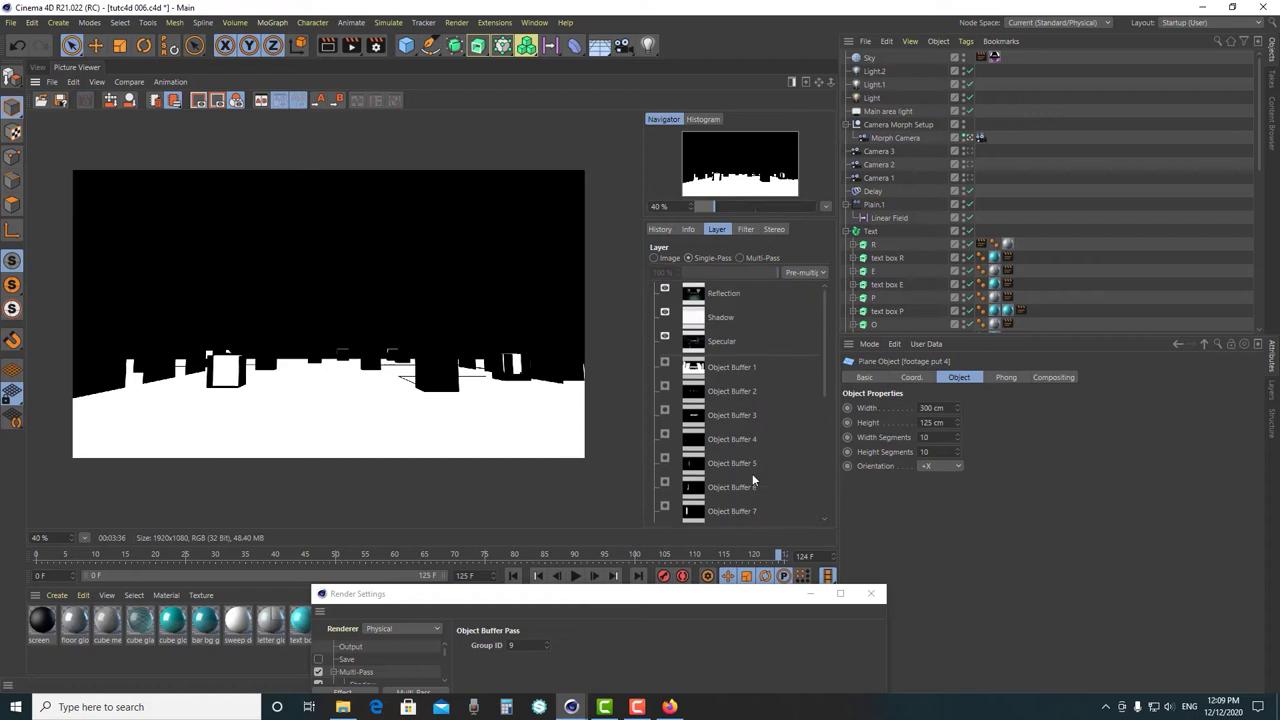
pyautogui.click(732, 365)
pyautogui.click(735, 391)
pyautogui.press('Down')
pyautogui.press('Down')
pyautogui.press('Down')
pyautogui.press('Down')
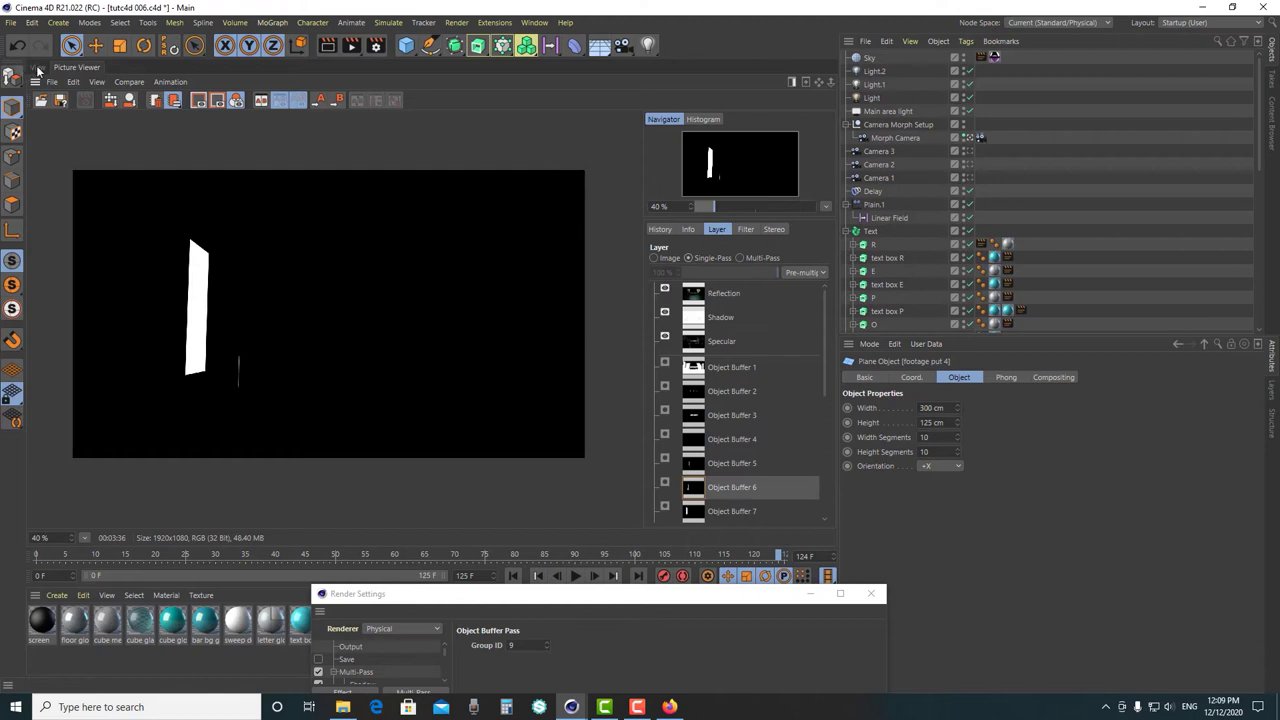
# - Return to the scene viewport and close the render settings
pyautogui.click(37, 68)
pyautogui.moveTo(417, 600); pyautogui.dragTo(570, 267)
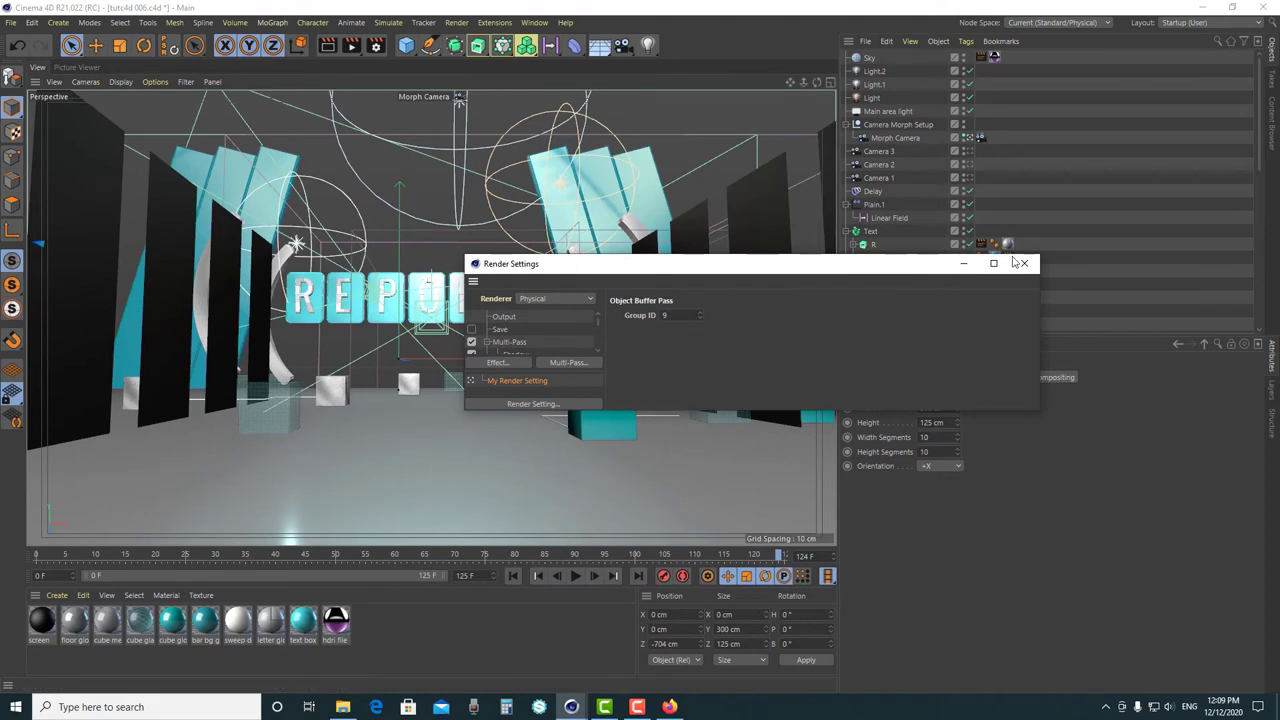
pyautogui.click(1023, 263)
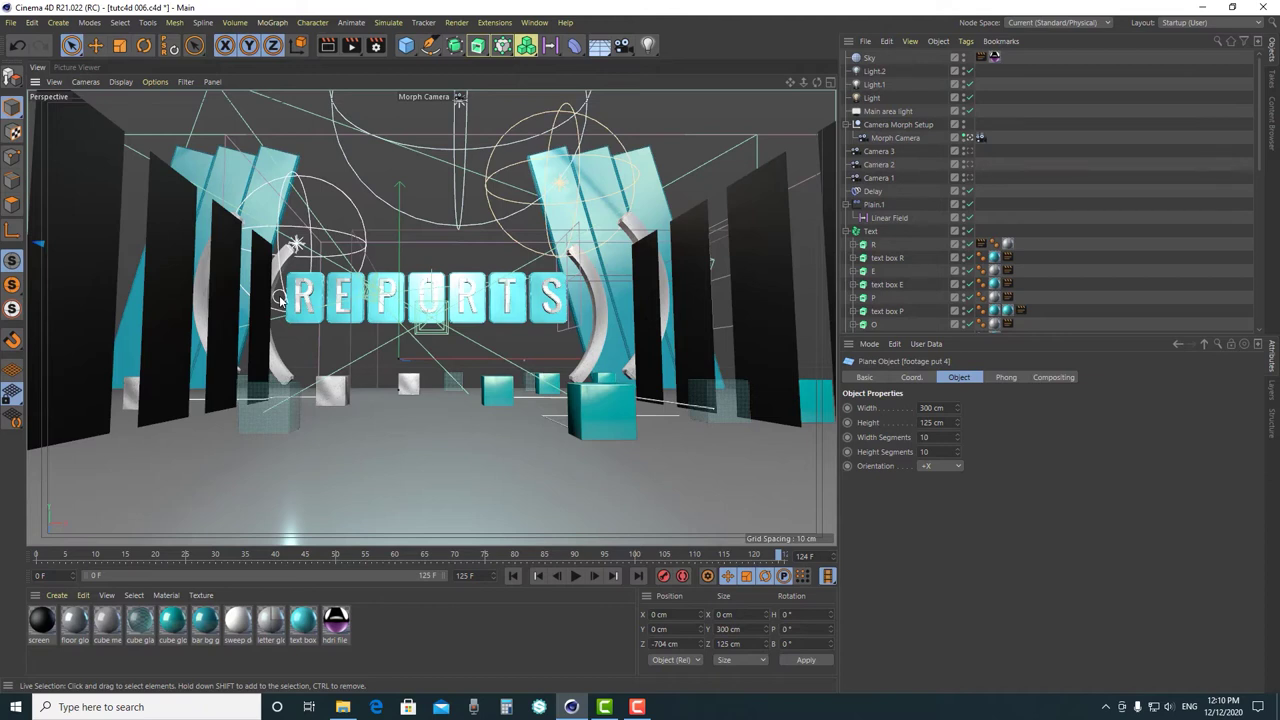
pyautogui.click(645, 281)
pyautogui.click(262, 265)
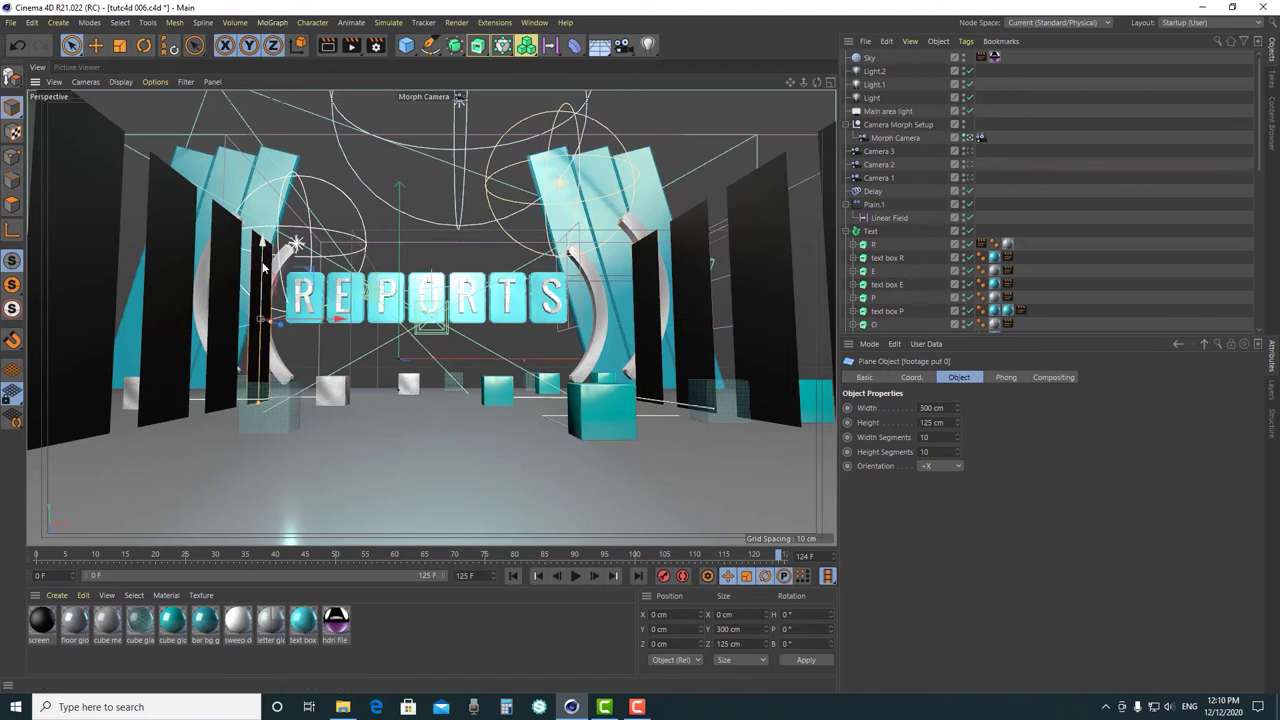
pyautogui.keyDown('shift'); pyautogui.click(270, 312); pyautogui.keyUp('shift')
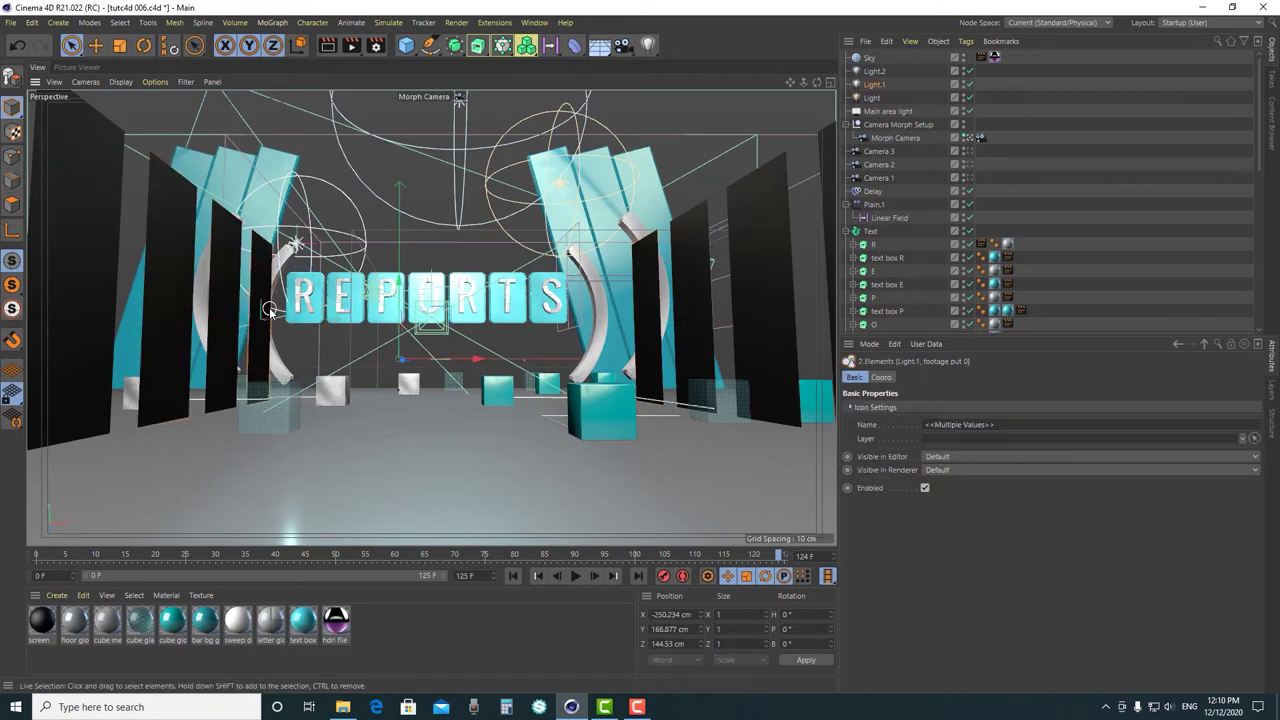
pyautogui.keyDown('shift'); pyautogui.click(230, 342); pyautogui.keyUp('shift')
pyautogui.keyDown('shift'); pyautogui.click(262, 325); pyautogui.keyUp('shift')
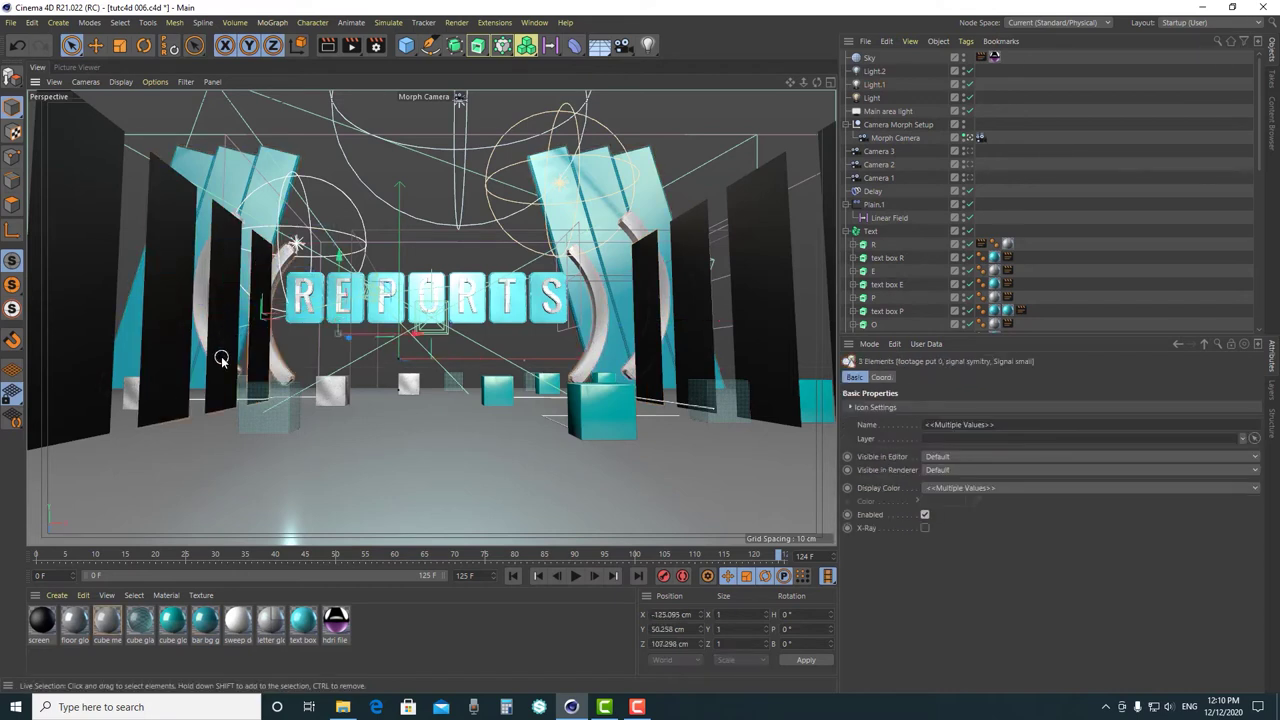
pyautogui.click(870, 285)
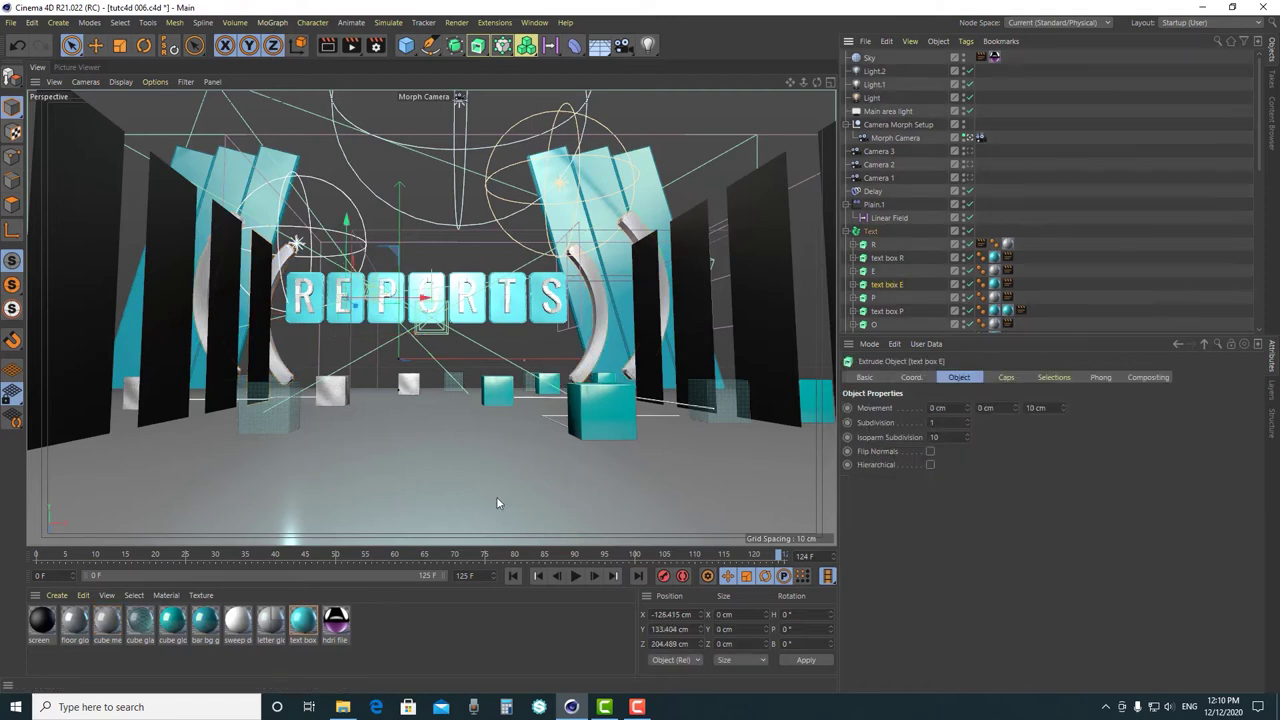
# - Leave the Morph Camera view and frame the whole REPORTS set with all black footage planes through the default camera
pyautogui.click(970, 135)
pyautogui.click(968, 137)
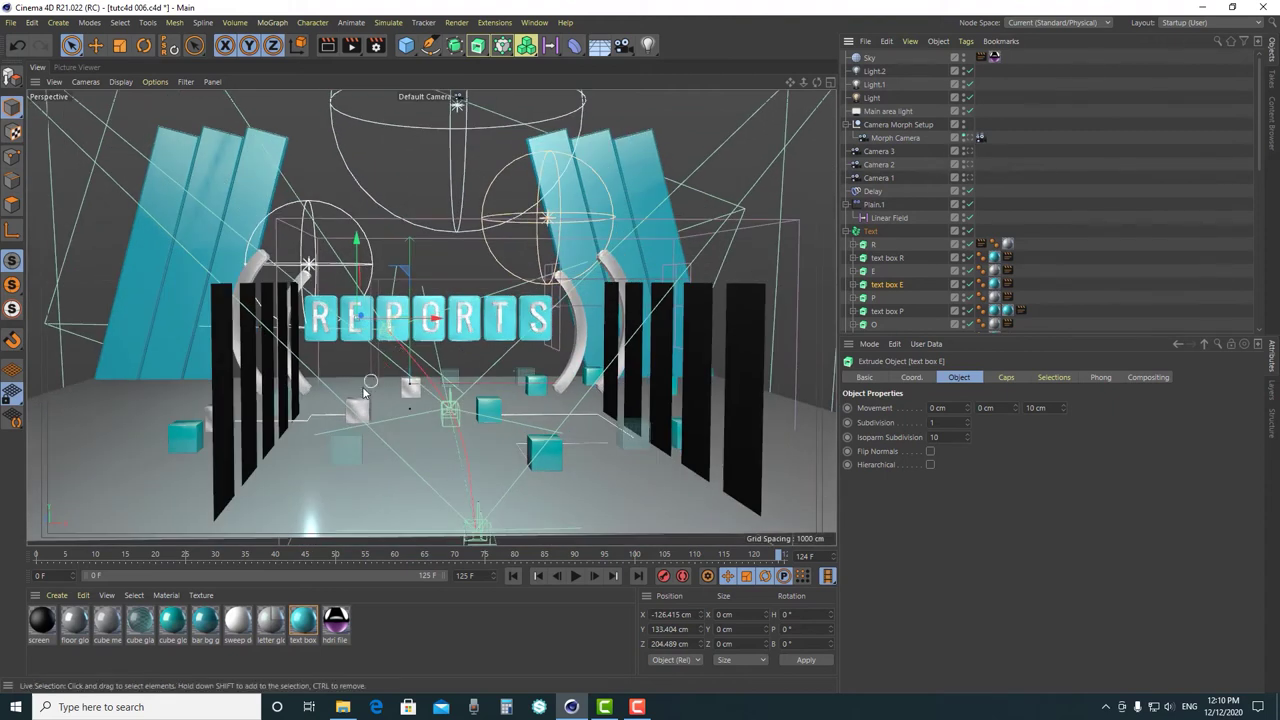
pyautogui.scroll(3, 366, 388)
pyautogui.scroll(-4, 366, 388)
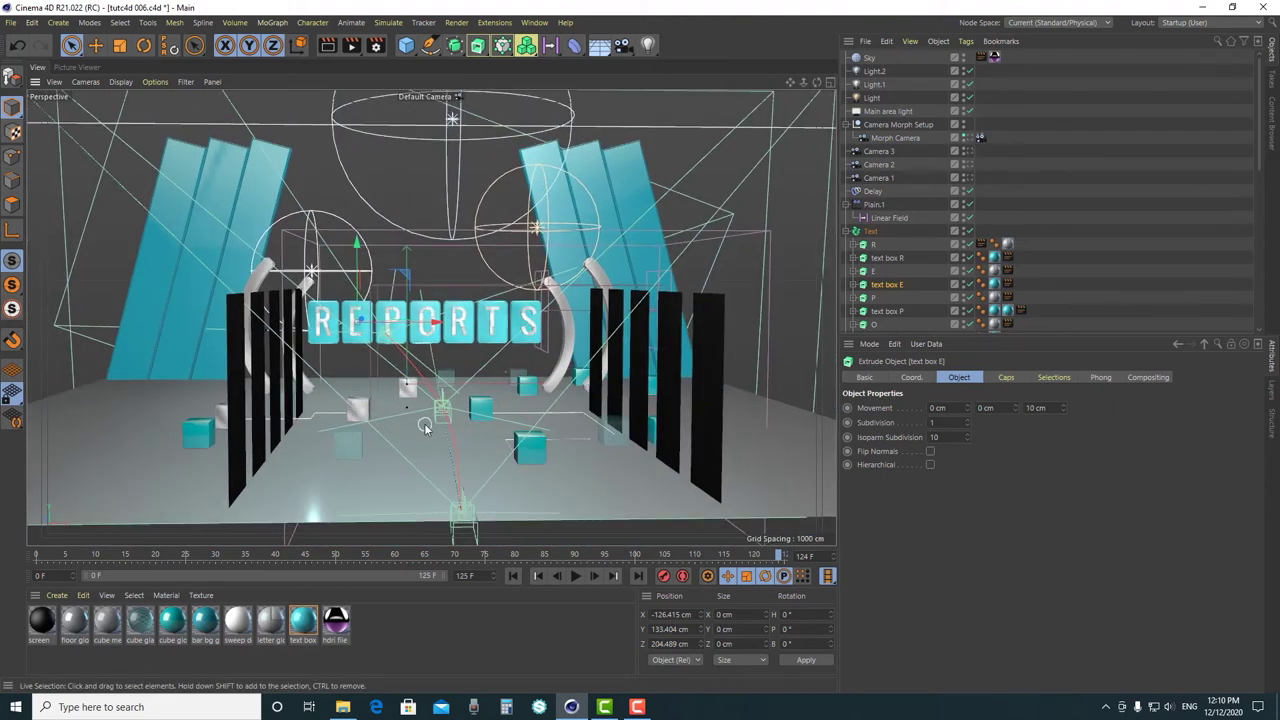
# - Examine the black footage planes beside the REPORTS text and locate their left-side group in the object list
pyautogui.keyDown('alt'); pyautogui.moveTo(424, 423); pyautogui.dragTo(358, 432); pyautogui.keyUp('alt')
pyautogui.click(106, 417)
pyautogui.click(174, 372)
pyautogui.click(244, 334)
pyautogui.click(305, 312)
pyautogui.click(356, 311)
pyautogui.click(296, 332)
pyautogui.click(244, 340)
pyautogui.click(168, 370)
pyautogui.click(105, 395)
pyautogui.keyDown('alt'); pyautogui.moveTo(175, 398); pyautogui.dragTo(302, 306); pyautogui.keyUp('alt')
pyautogui.click(360, 297)
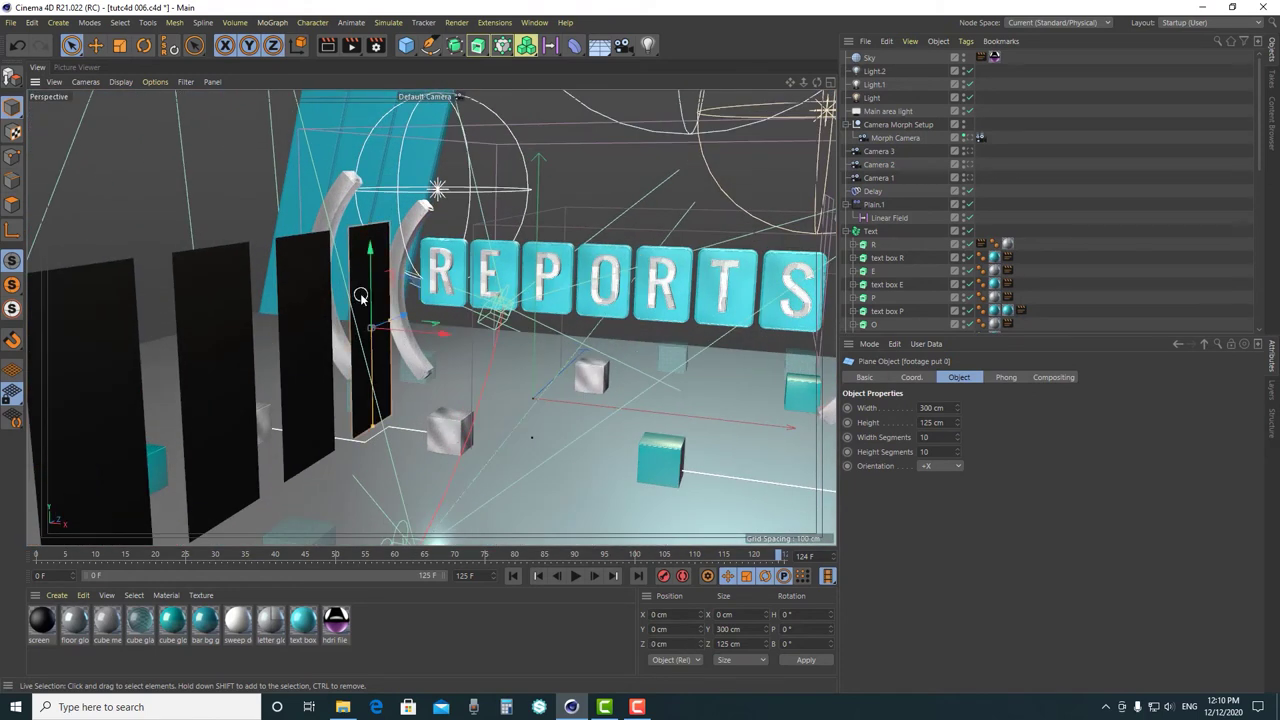
pyautogui.click(297, 357)
pyautogui.click(224, 394)
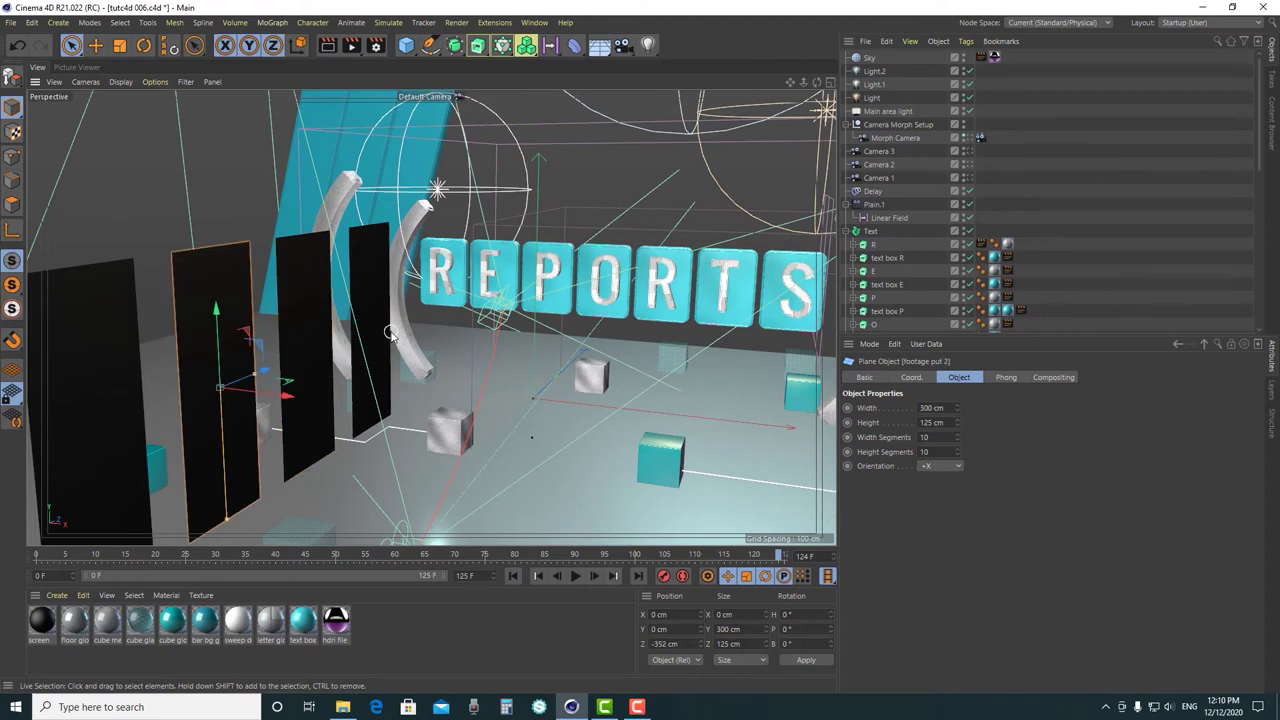
pyautogui.scroll(-10, 870, 230)
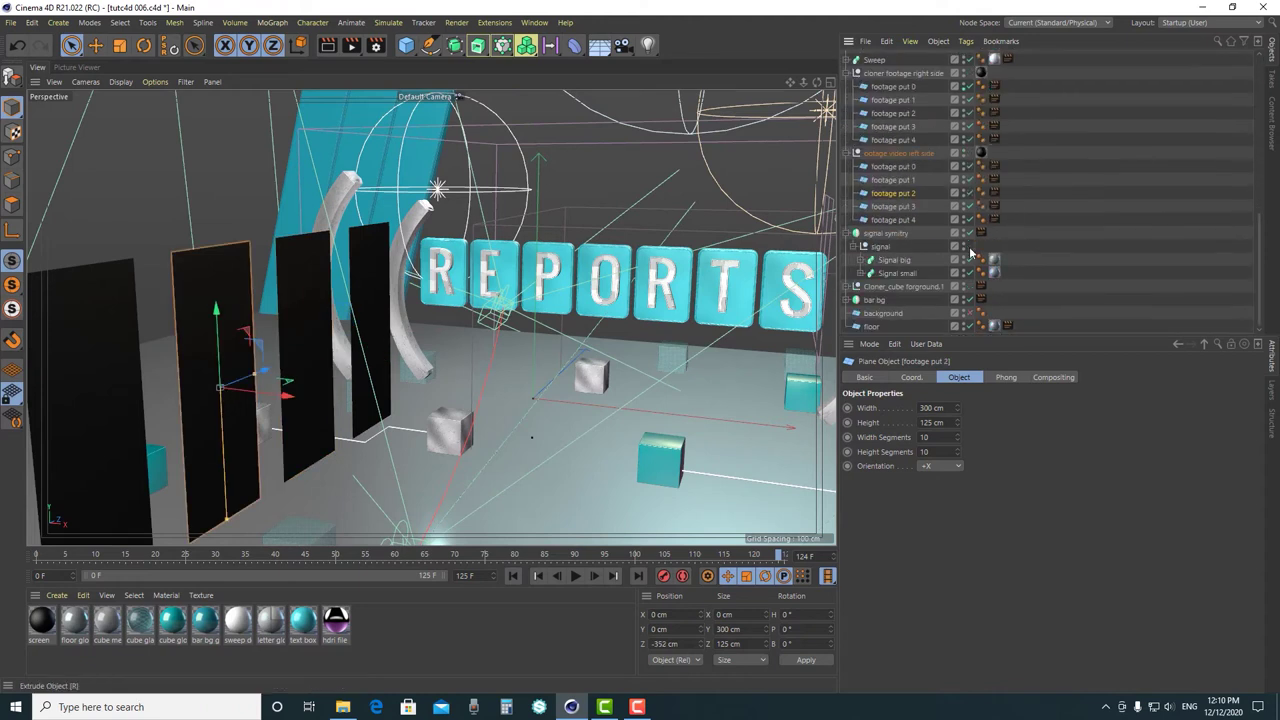
pyautogui.click(898, 153)
# - Add External Compositing tags to planes footage put 0 through footage put 4 in the right-side footage group
pyautogui.scroll(2, 870, 203)
pyautogui.scroll(3, 869, 203)
pyautogui.click(905, 233)
pyautogui.keyDown('alt'); pyautogui.moveTo(650, 345); pyautogui.dragTo(690, 360); pyautogui.keyUp('alt')
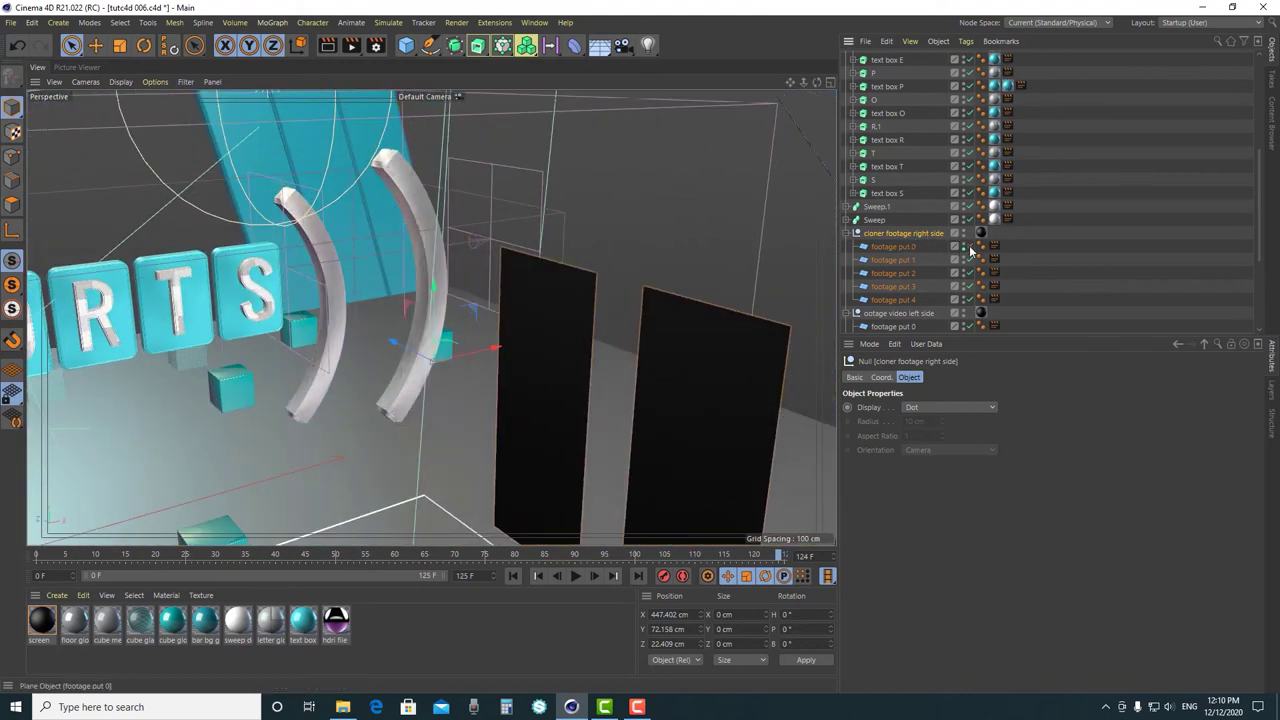
pyautogui.click(896, 248)
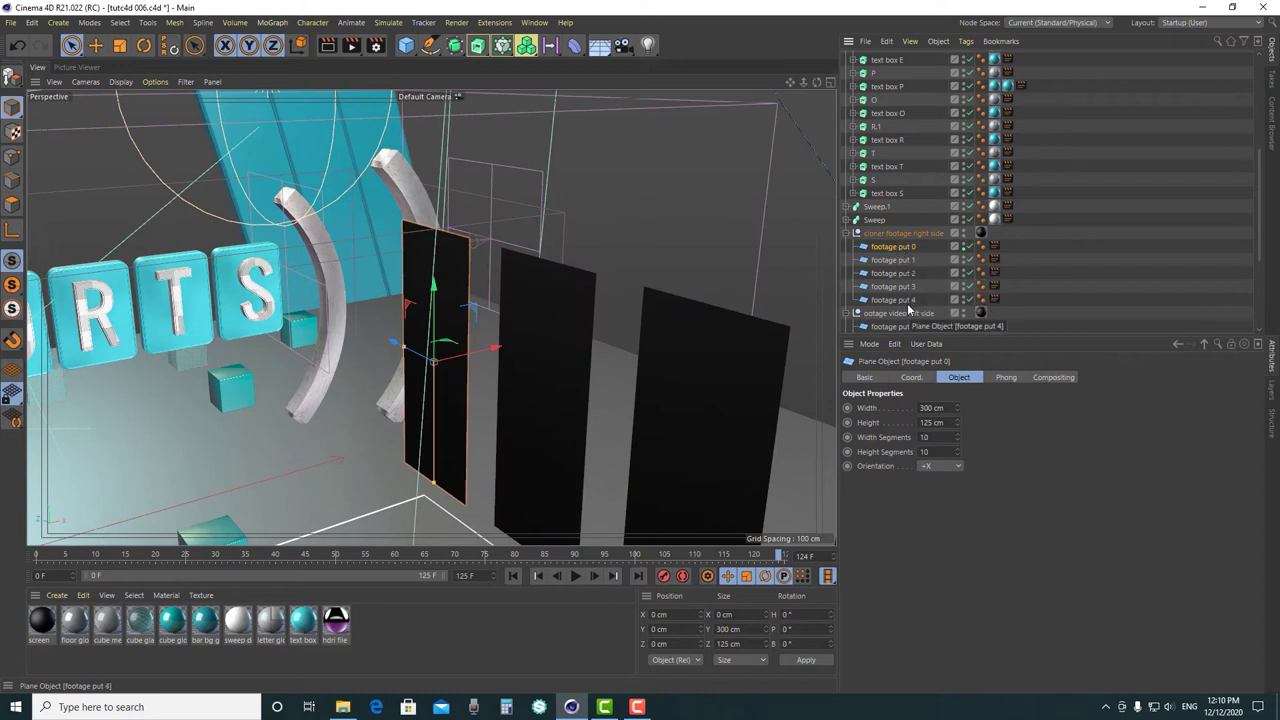
pyautogui.keyDown('shift'); pyautogui.click(907, 301); pyautogui.keyUp('shift')
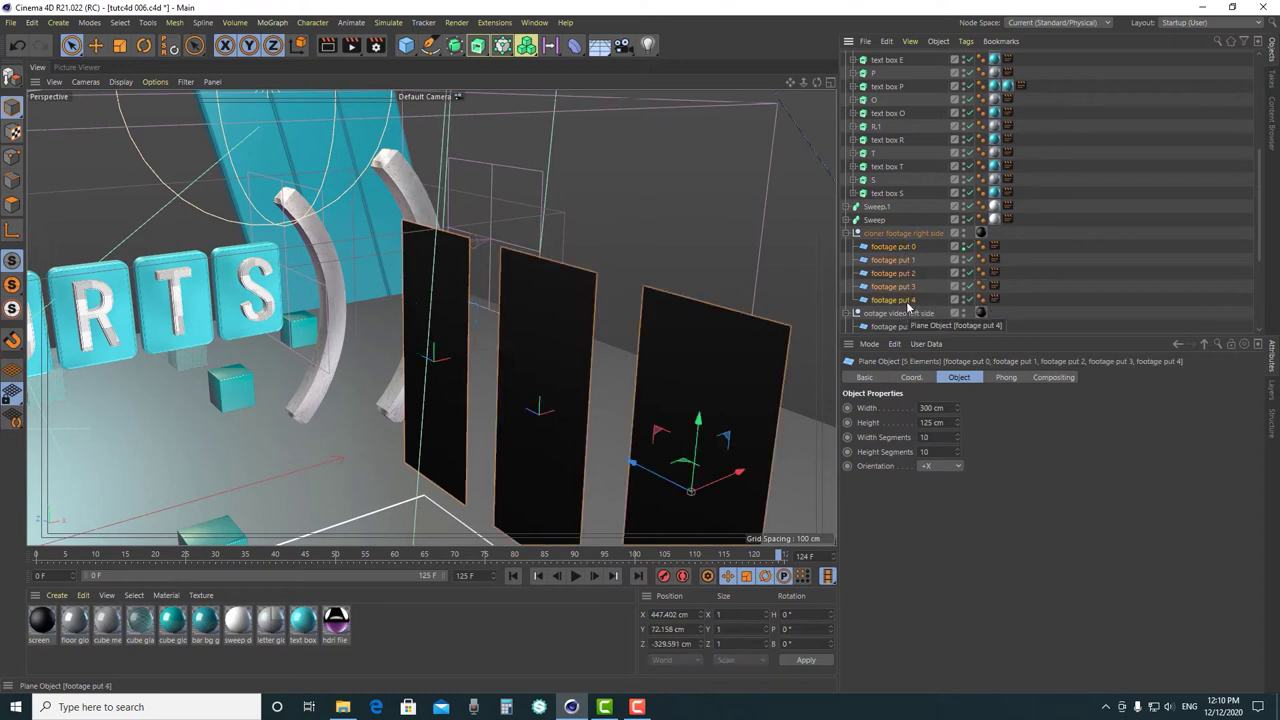
pyautogui.rightClick(908, 307)
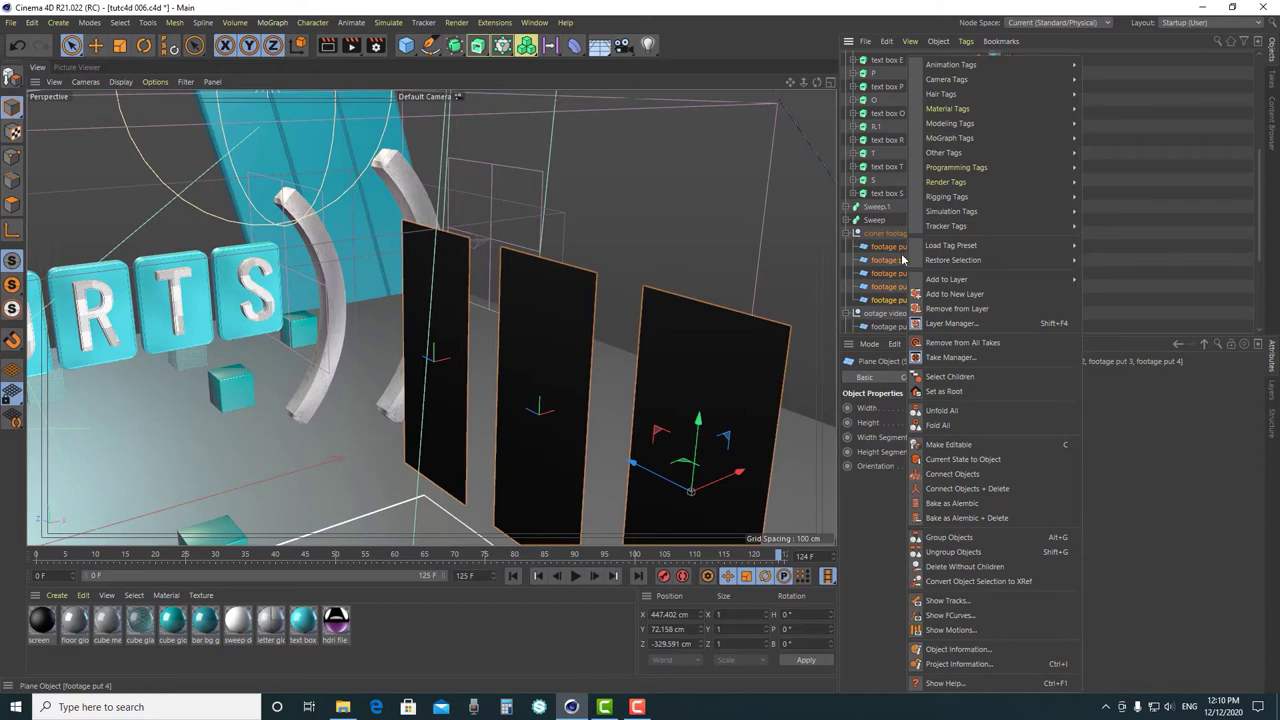
pyautogui.moveTo(963, 179)
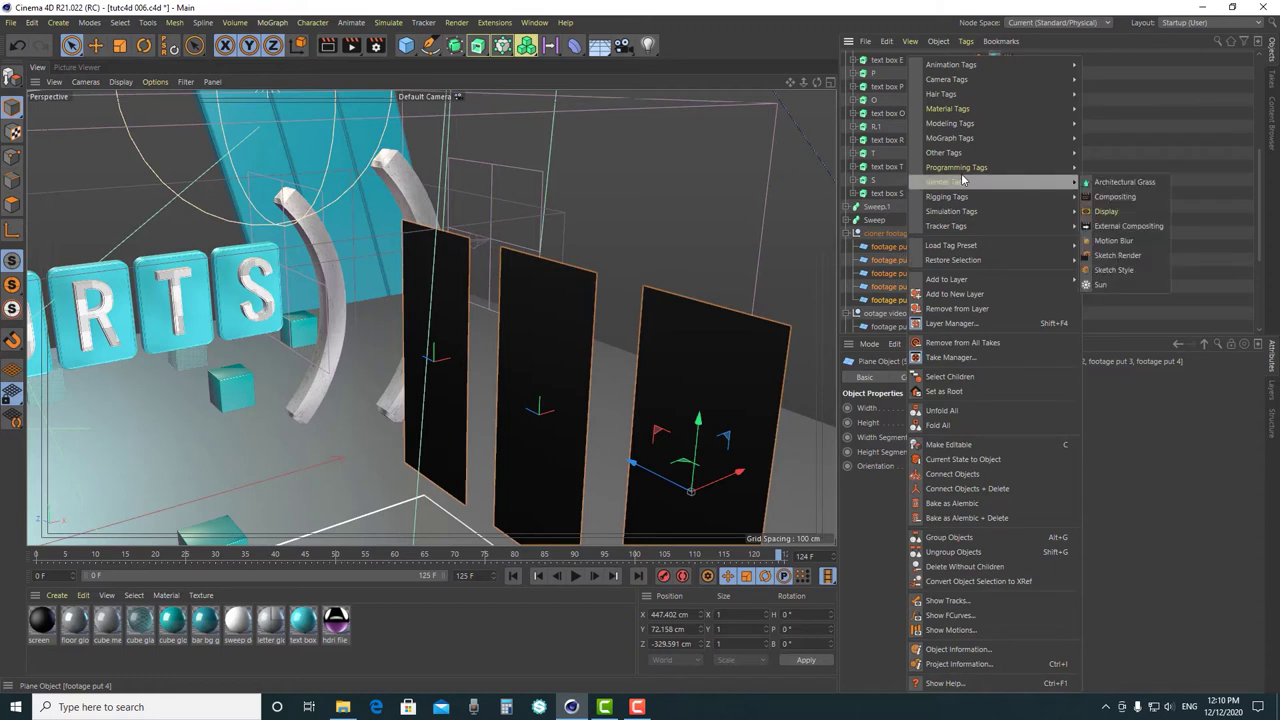
pyautogui.click(1129, 228)
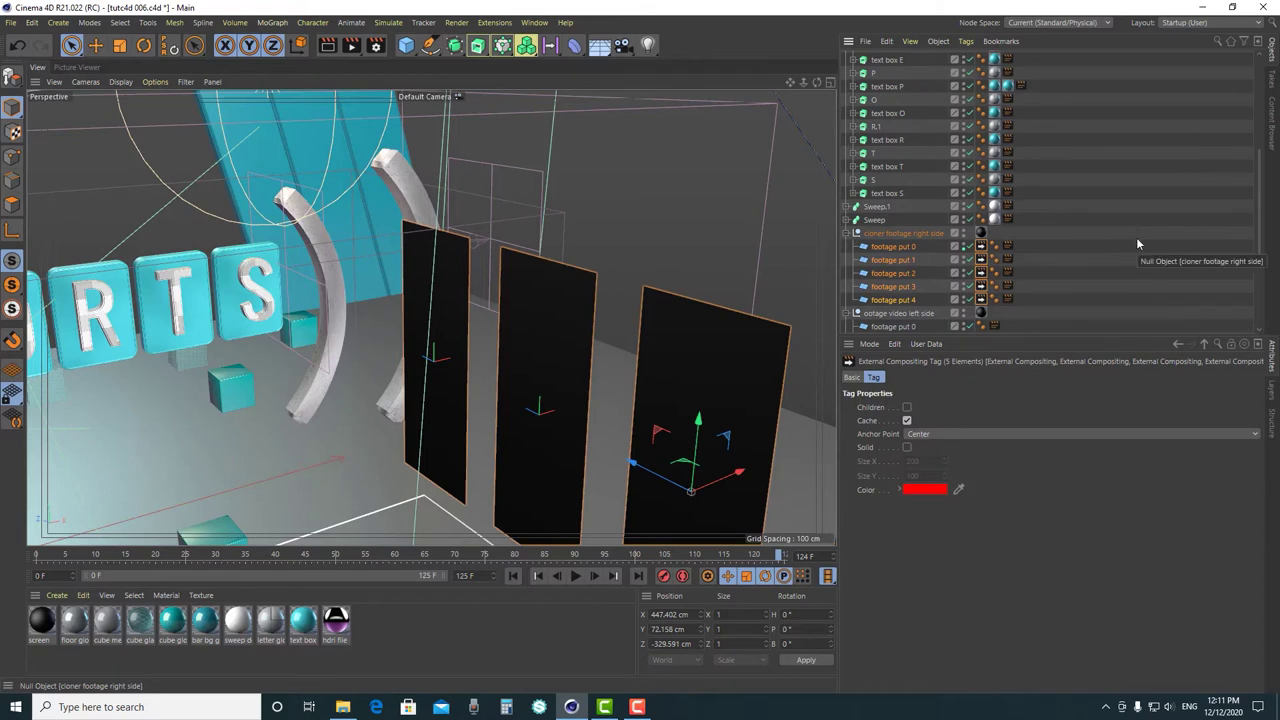
pyautogui.click(1104, 236)
# - Check the External Compositing tags on the right-side footage planes and match each plane to its place in the scene
pyautogui.click(981, 259)
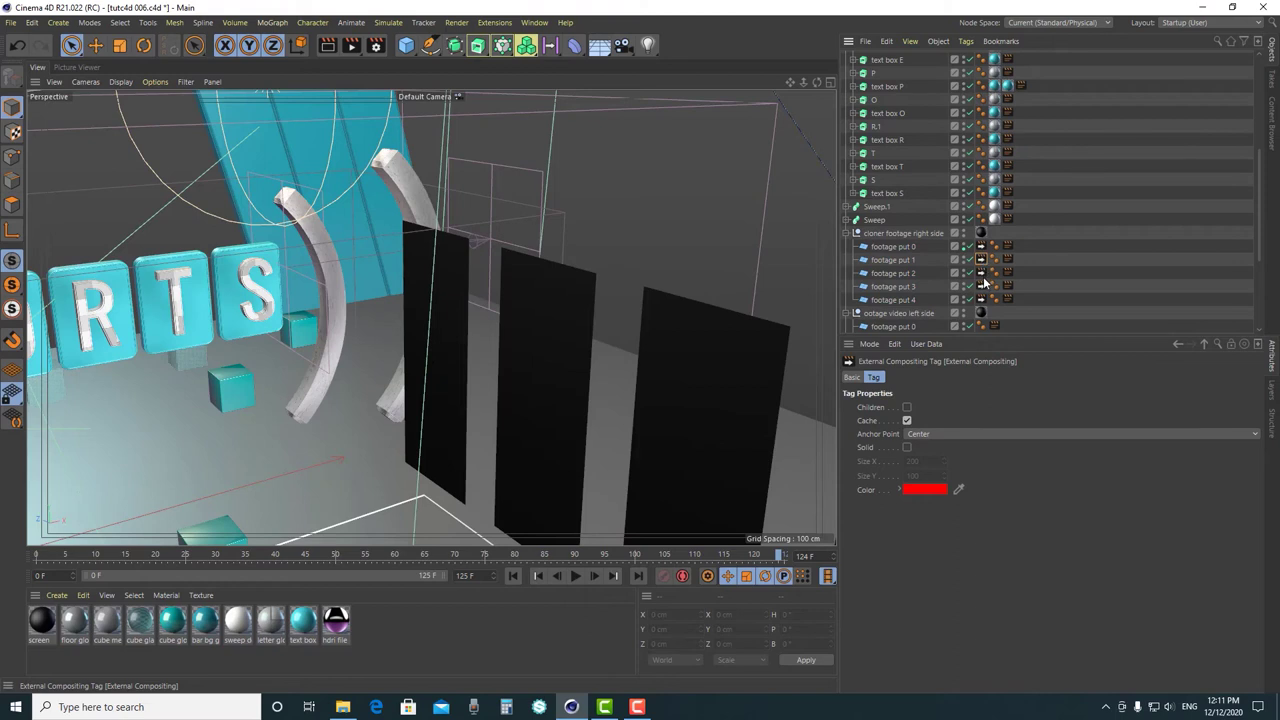
pyautogui.click(893, 259)
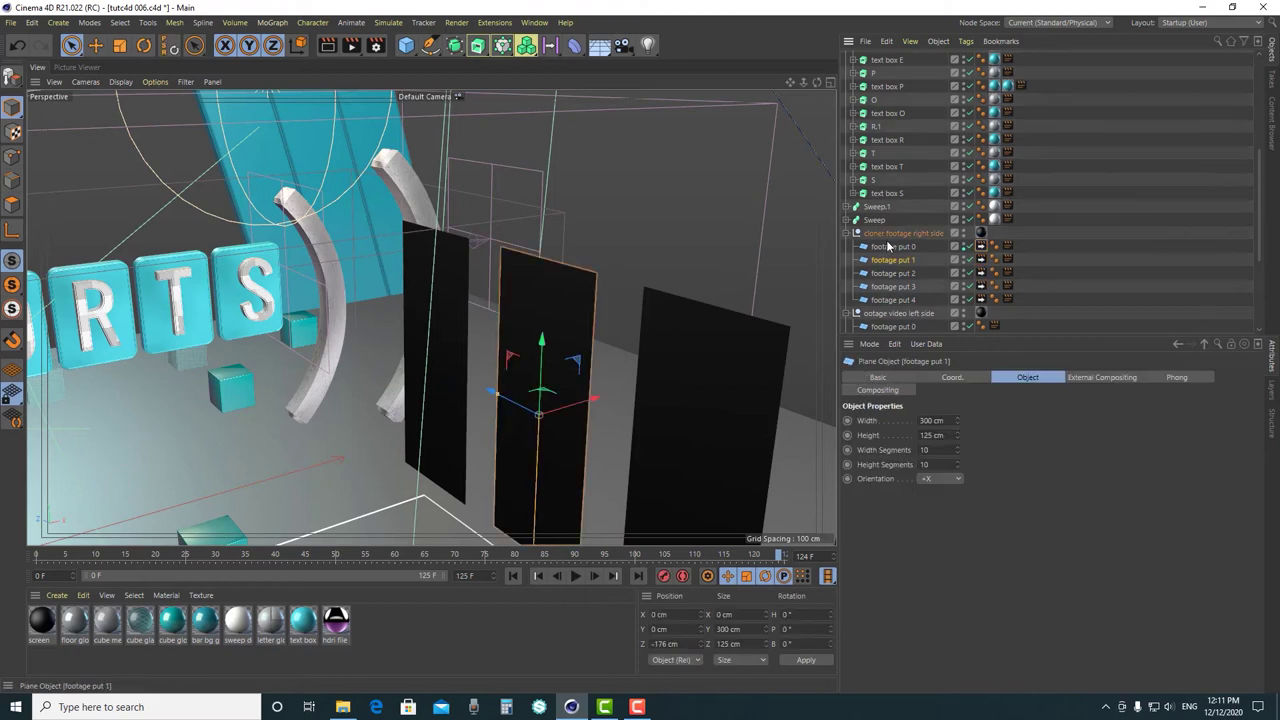
pyautogui.click(424, 286)
pyautogui.click(550, 346)
pyautogui.click(715, 347)
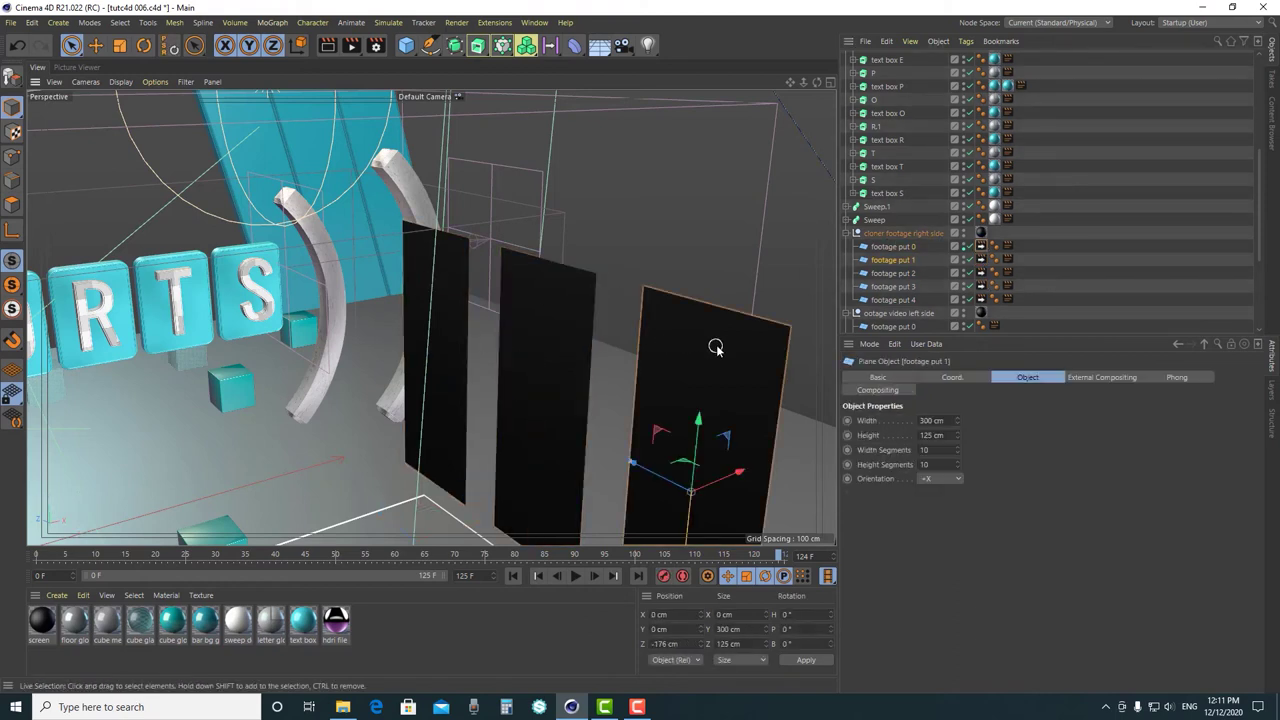
pyautogui.click(981, 272)
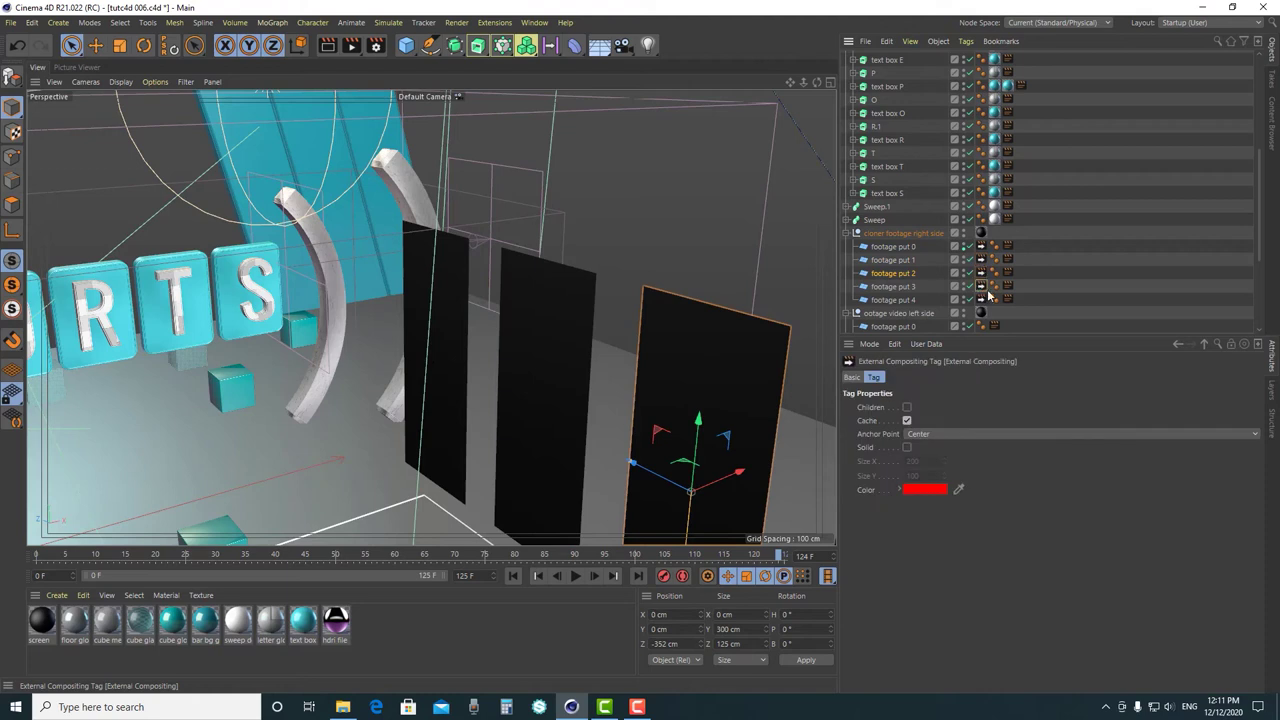
# - Add External Compositing tags to planes footage put 0 through footage put 4 in the left-side footage group
pyautogui.scroll(-4, 960, 298)
pyautogui.press('h')
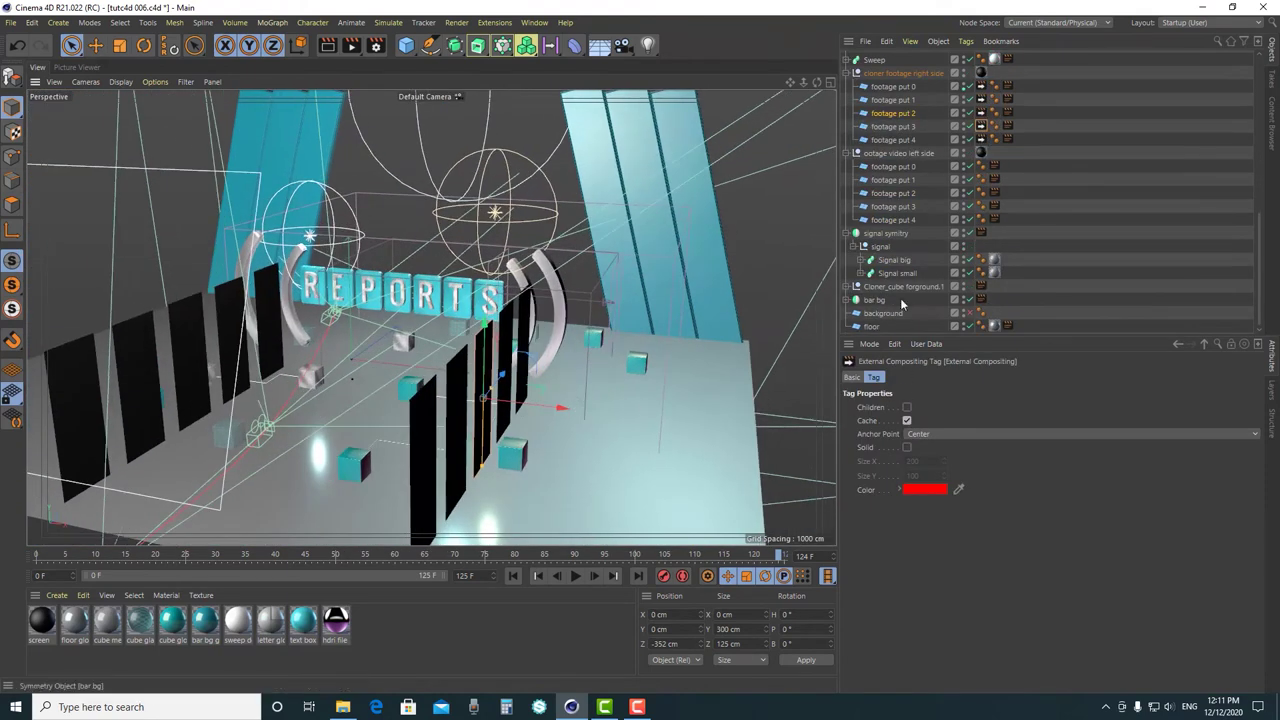
pyautogui.click(896, 155)
pyautogui.click(895, 179)
pyautogui.click(898, 194)
pyautogui.click(899, 206)
pyautogui.click(900, 219)
pyautogui.click(898, 167)
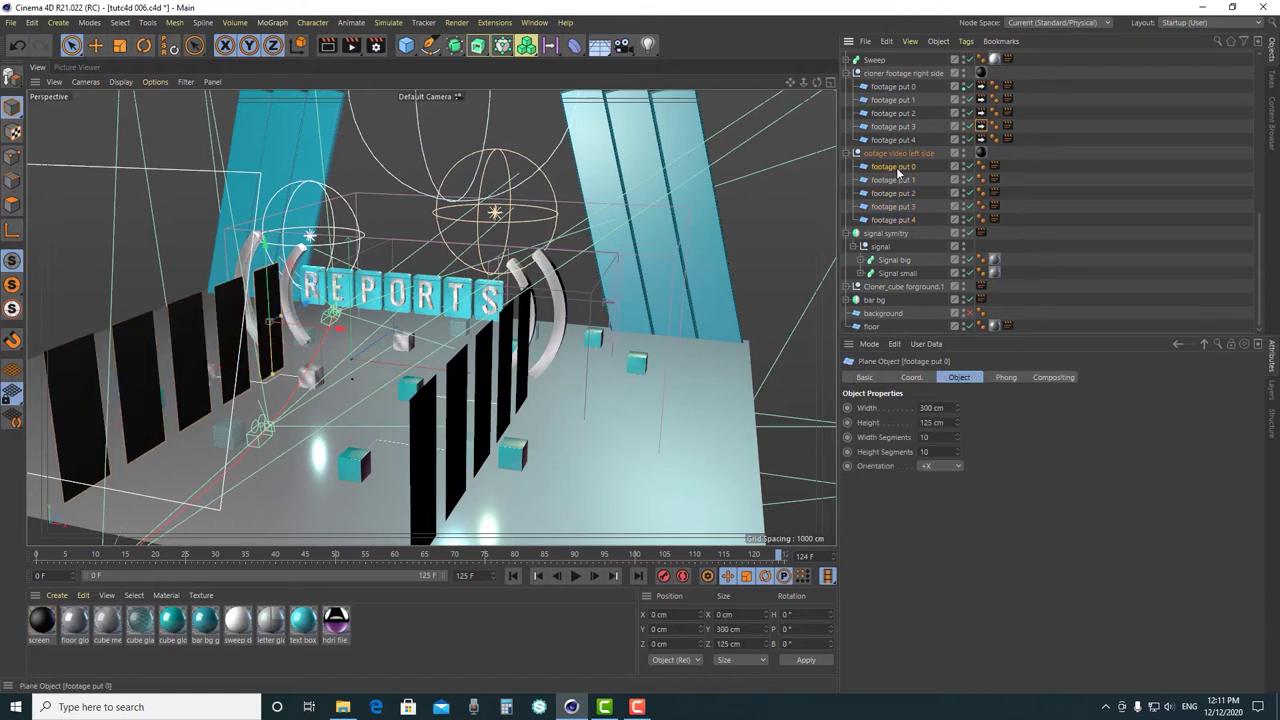
pyautogui.keyDown('shift'); pyautogui.click(906, 219); pyautogui.keyUp('shift')
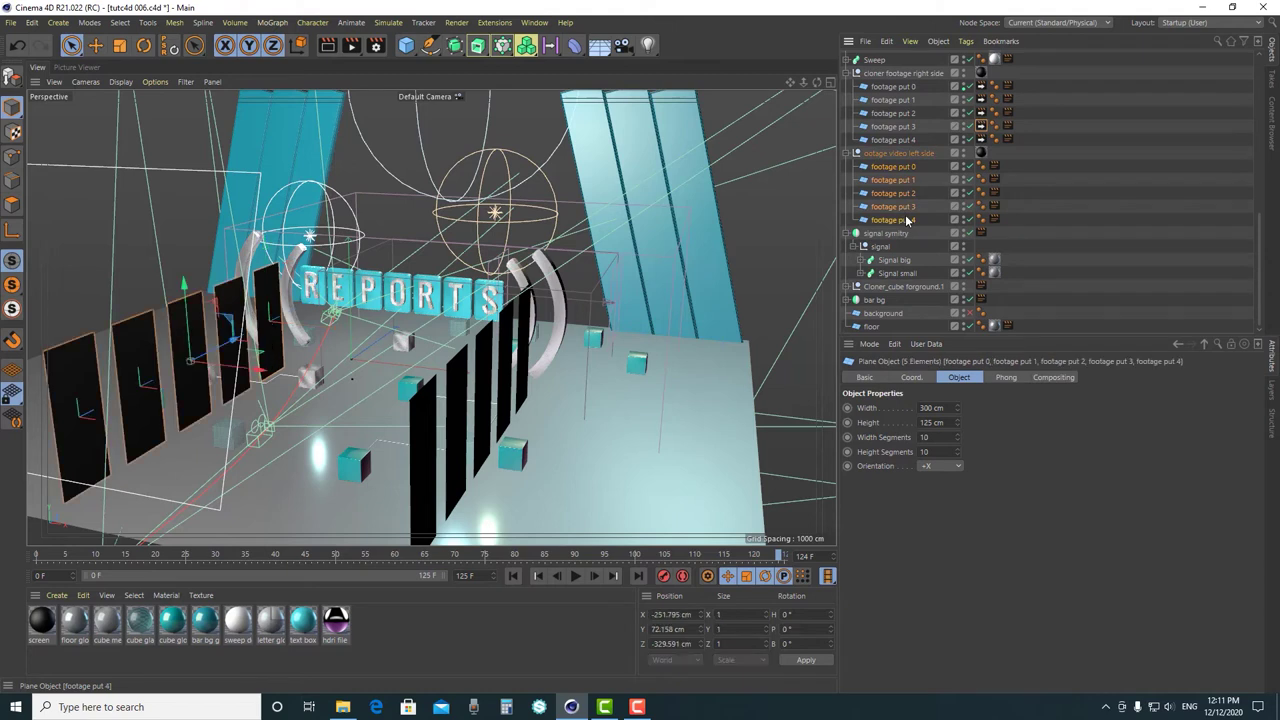
pyautogui.rightClick(906, 219)
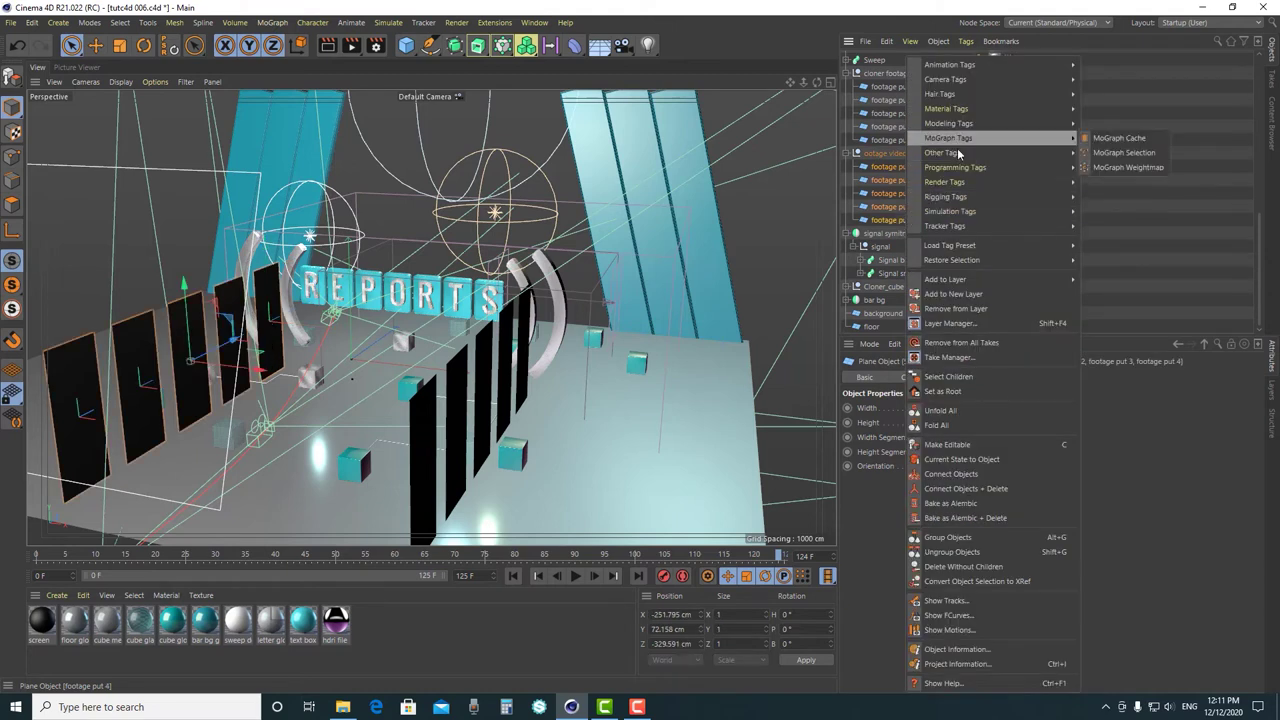
pyautogui.moveTo(957, 187)
pyautogui.click(1107, 228)
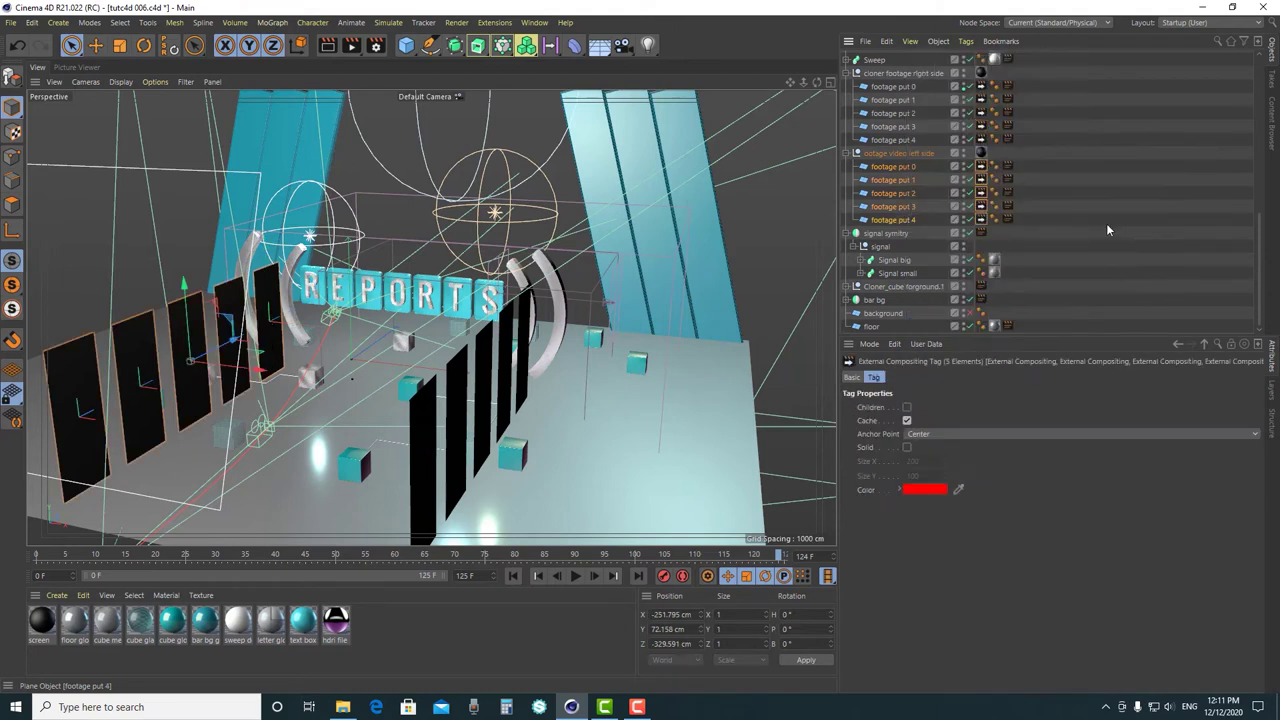
pyautogui.click(445, 358)
# - View the whole set from the front and move the animation to frame 1
pyautogui.keyDown('alt'); pyautogui.moveTo(445, 358); pyautogui.dragTo(516, 260); pyautogui.keyUp('alt')
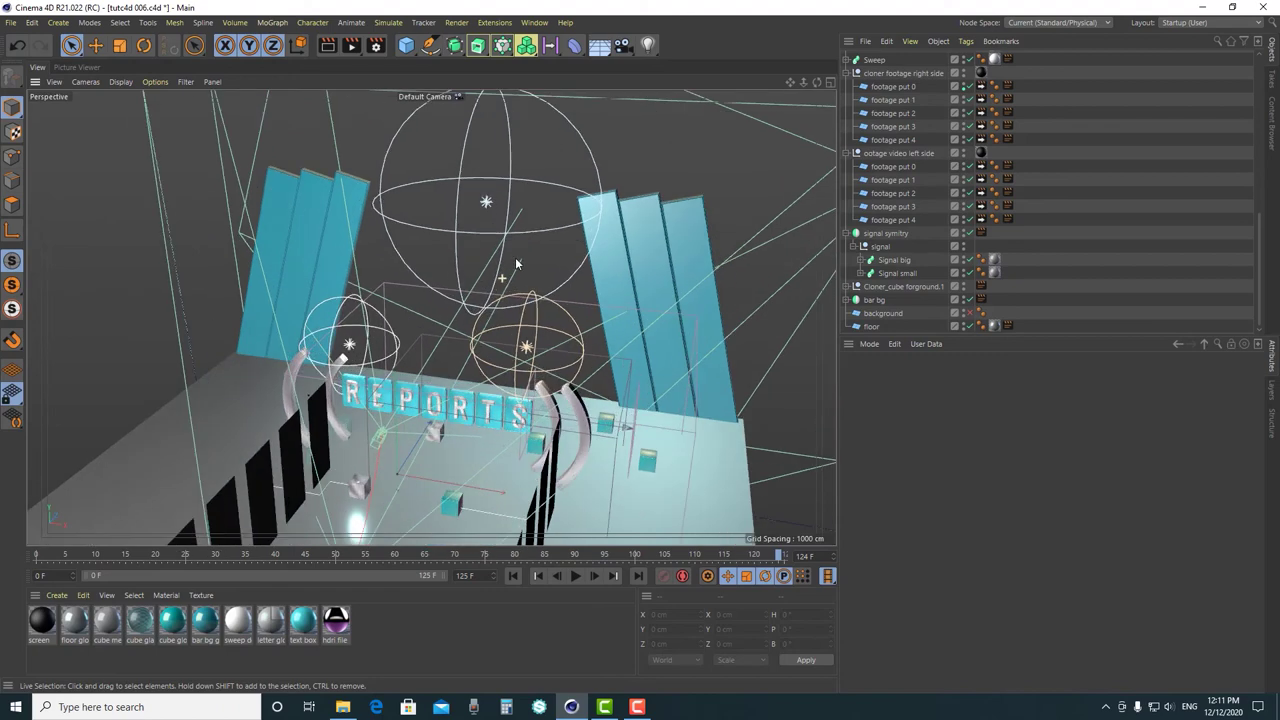
pyautogui.keyDown('alt'); pyautogui.moveTo(651, 280); pyautogui.dragTo(480, 197); pyautogui.keyUp('alt')
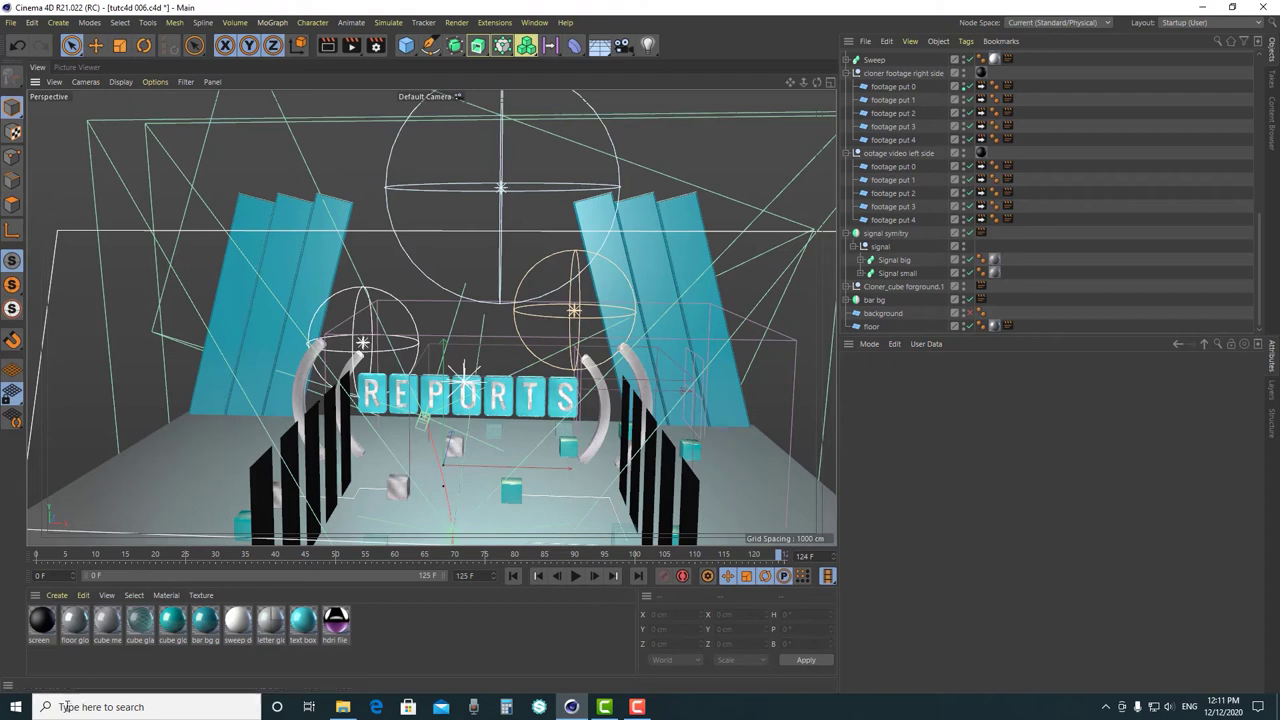
pyautogui.moveTo(214, 568); pyautogui.dragTo(40, 570)
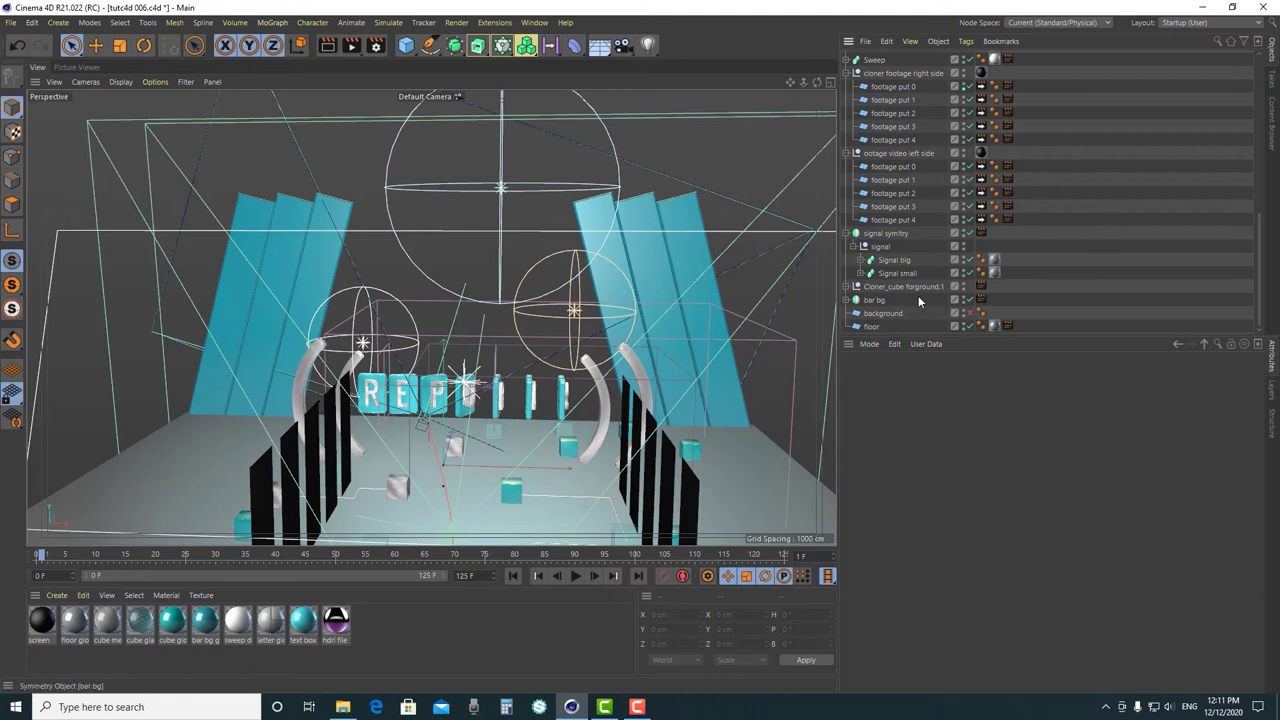
pyautogui.click(884, 313)
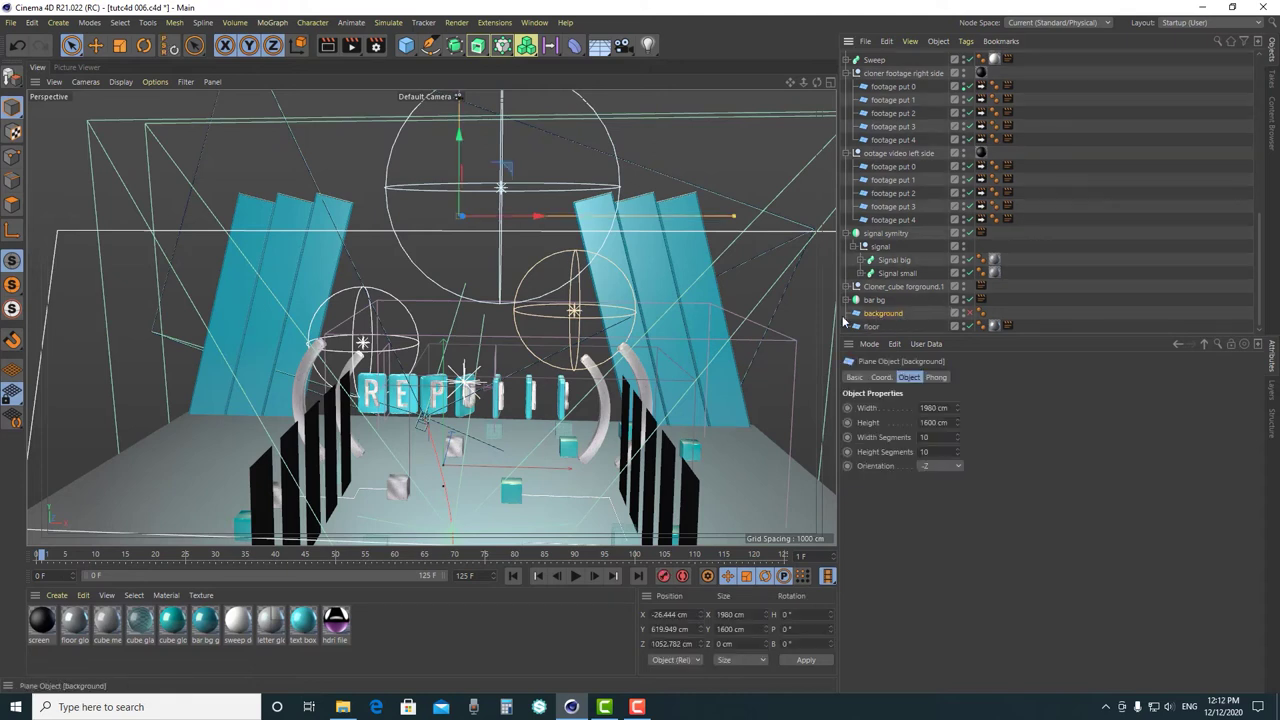
pyautogui.rightClick(893, 316)
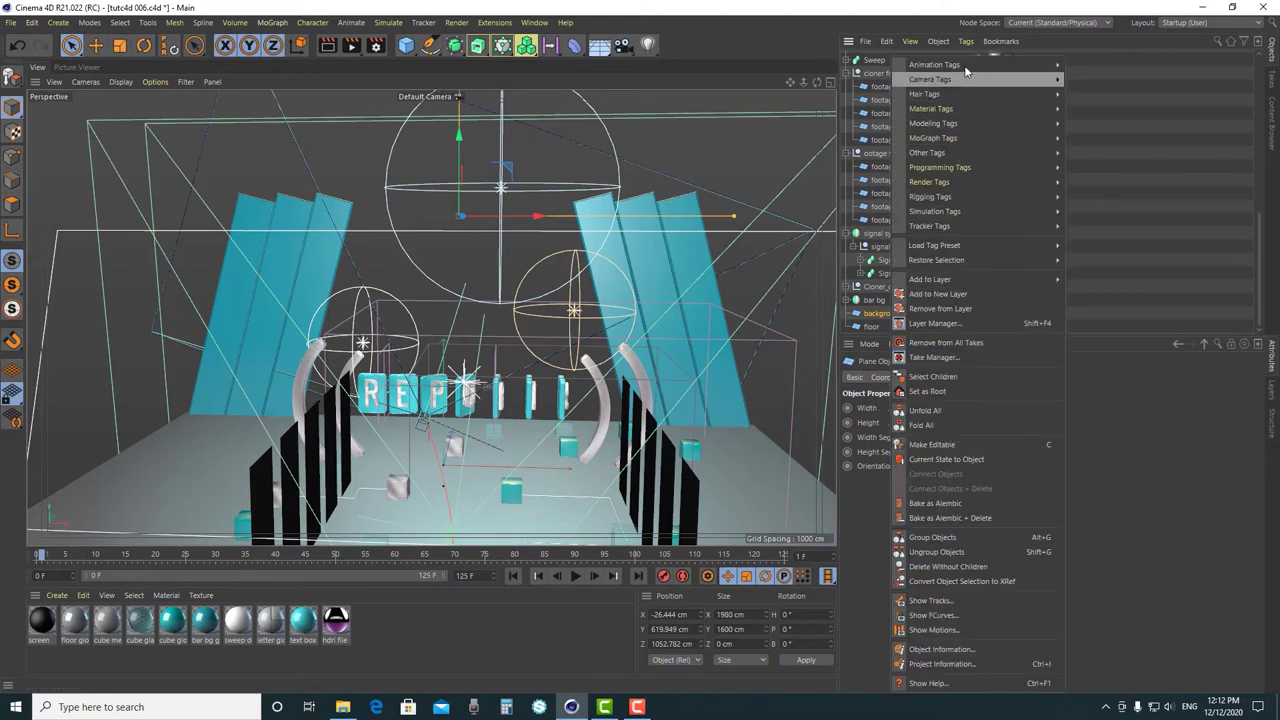
pyautogui.click(1228, 181)
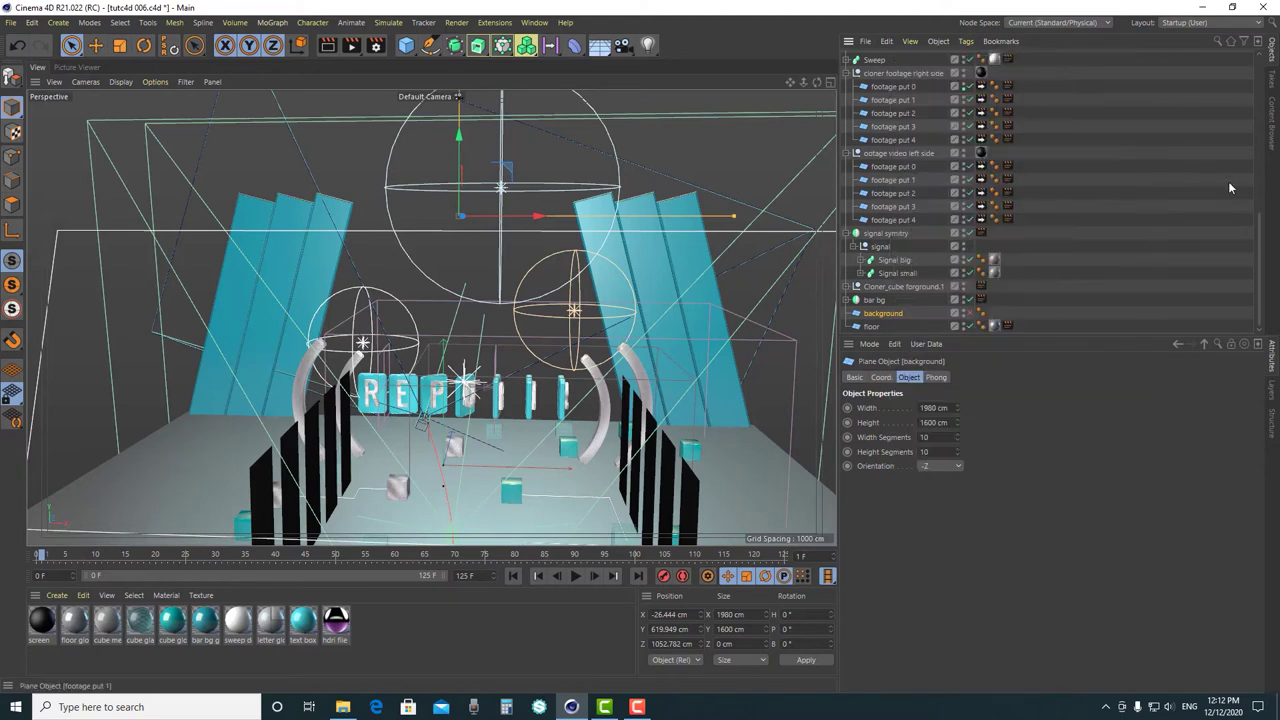
pyautogui.click(1063, 272)
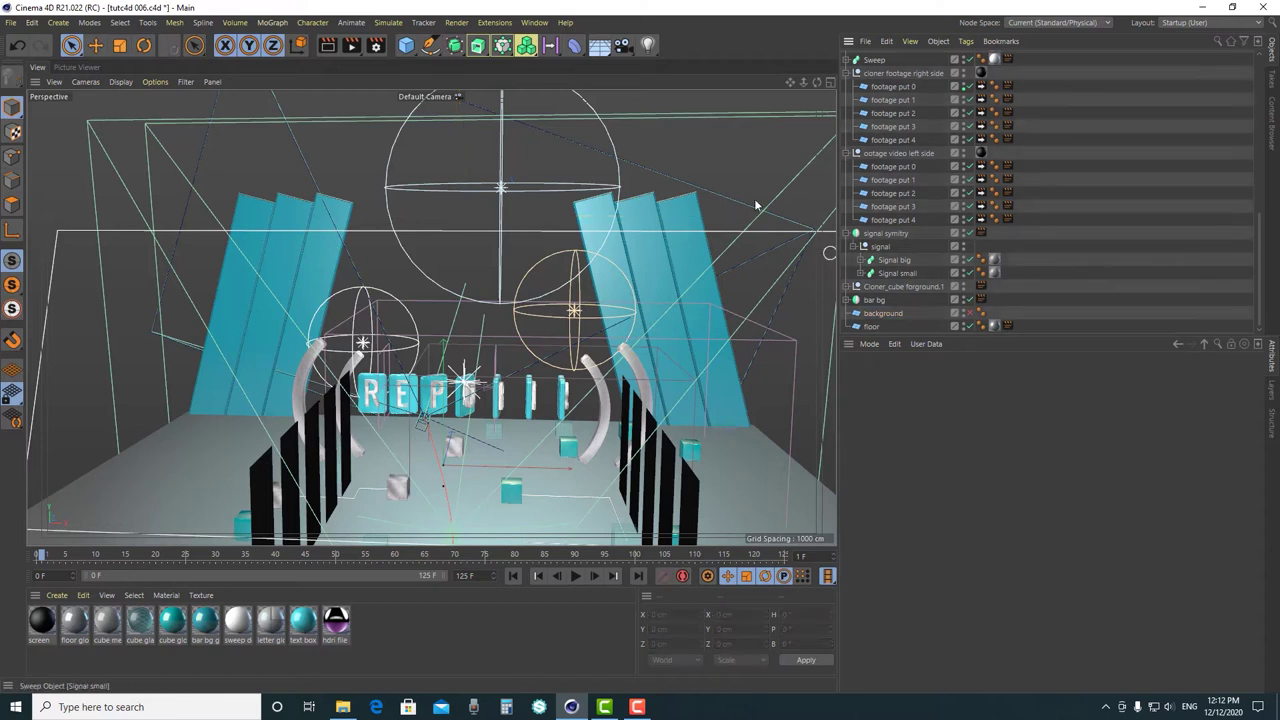
# - Add a null object to the scene and rename it BG
pyautogui.click(412, 45)
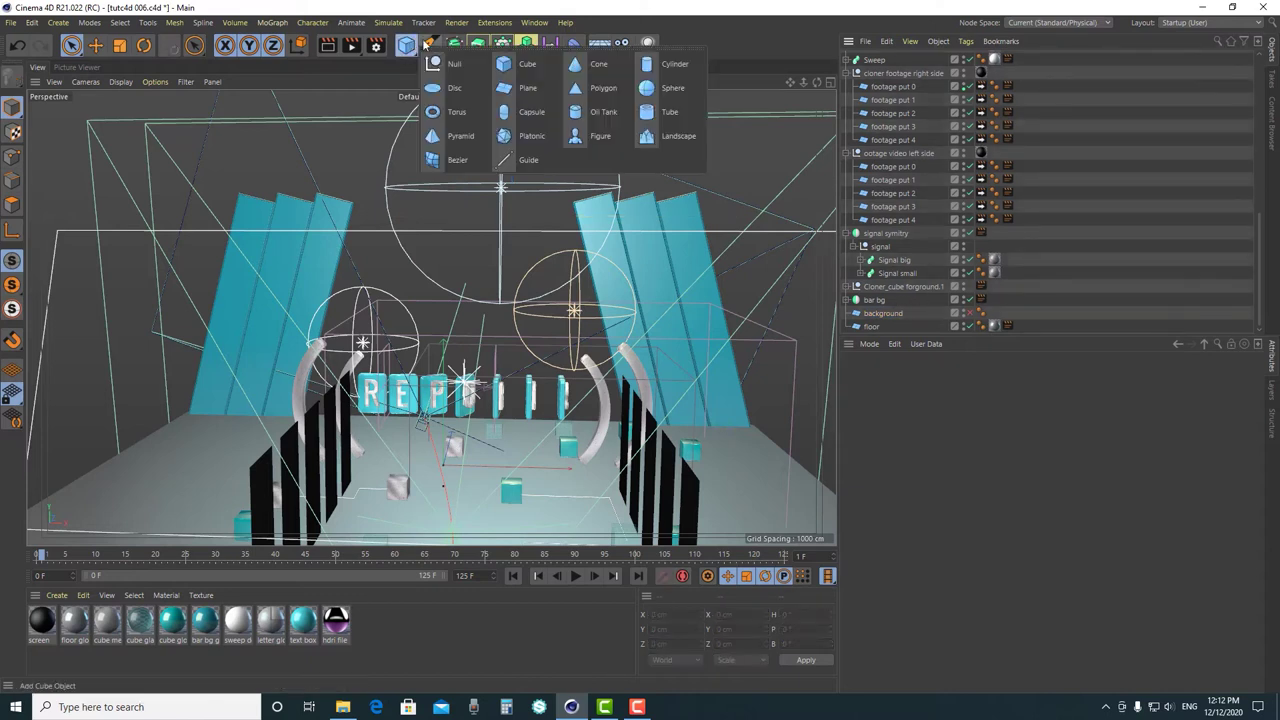
pyautogui.click(455, 63)
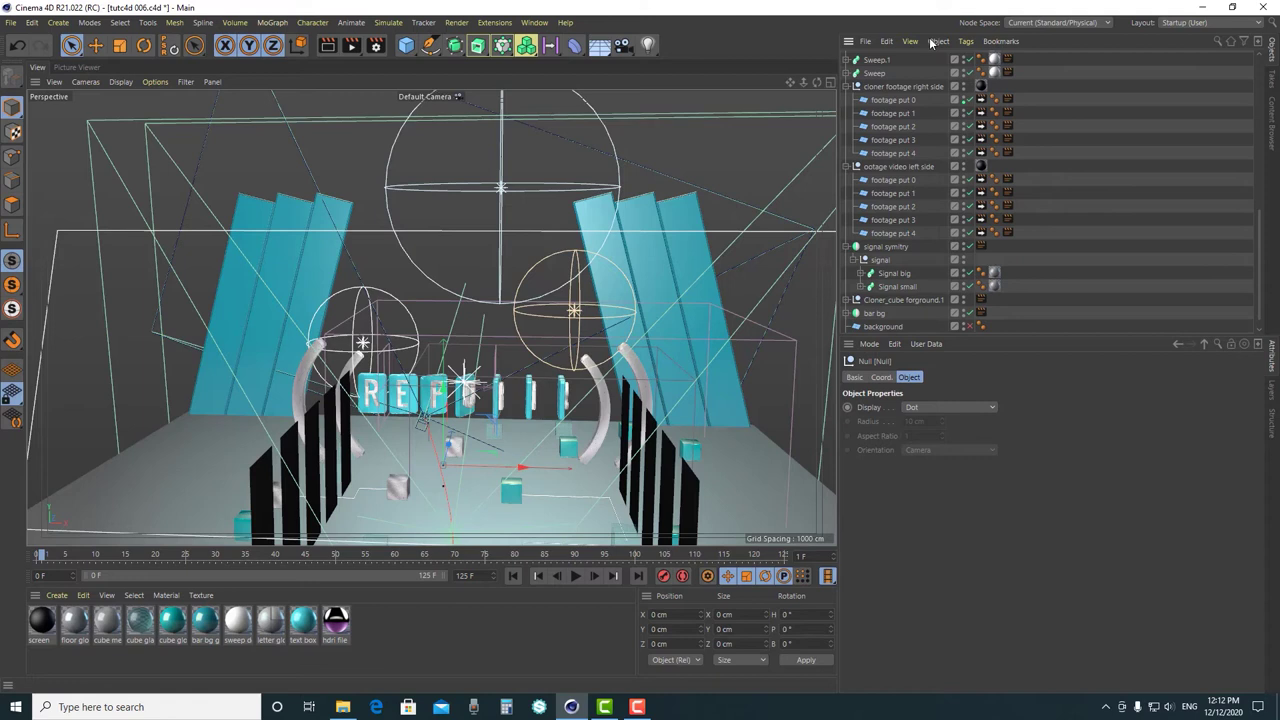
pyautogui.scroll(10, 898, 92)
pyautogui.doubleClick(873, 57)
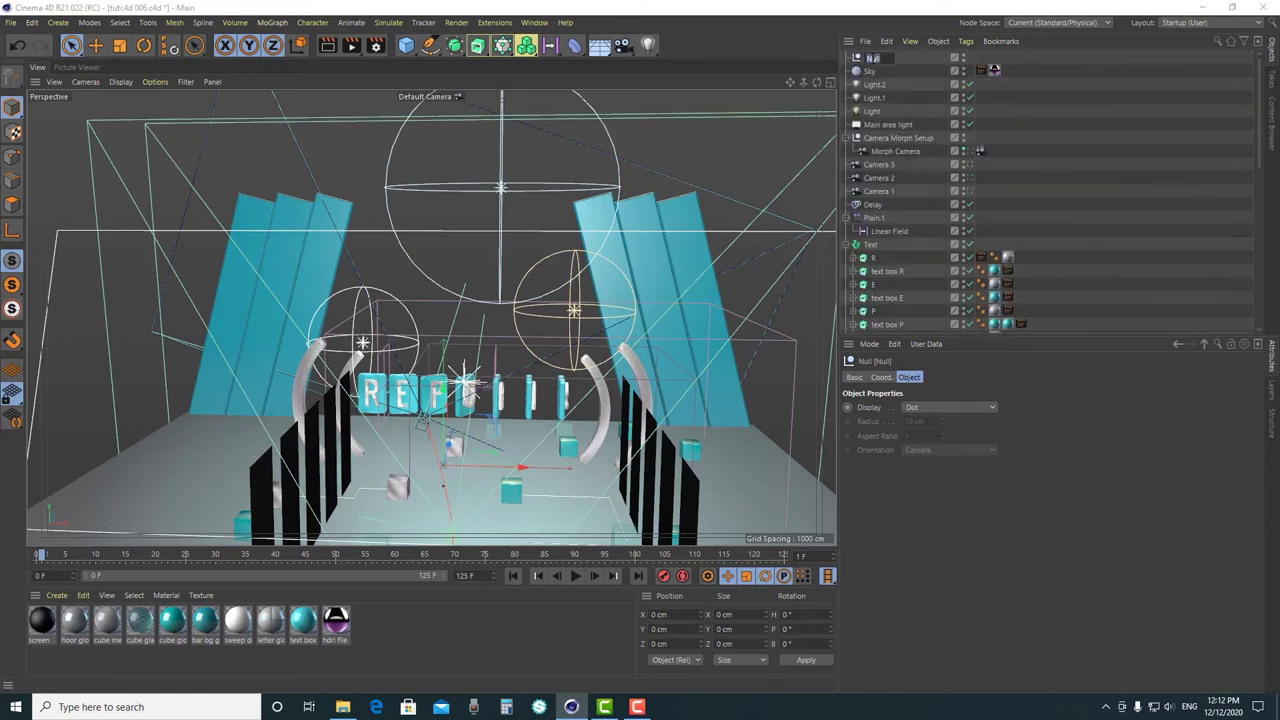
pyautogui.write('BG')
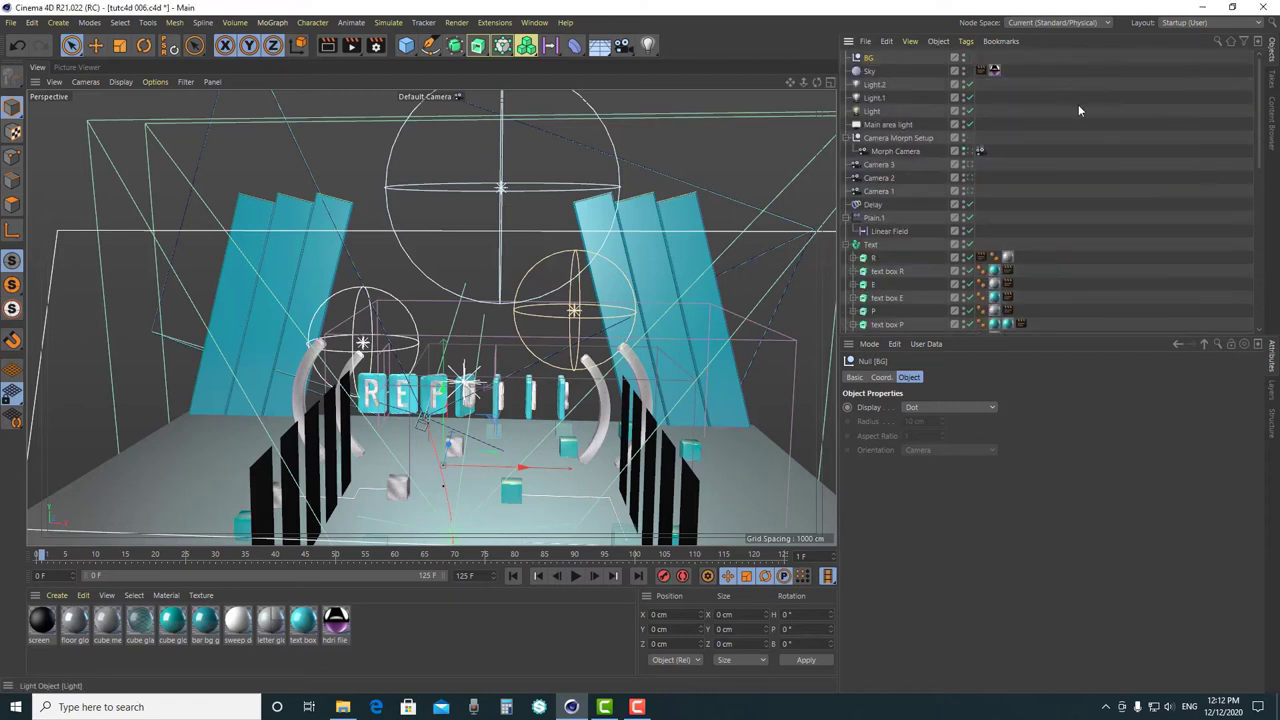
pyautogui.press('Return')
# - Show all four views and move the BG null back along Z to about 887 cm in the Top view
pyautogui.click(830, 82)
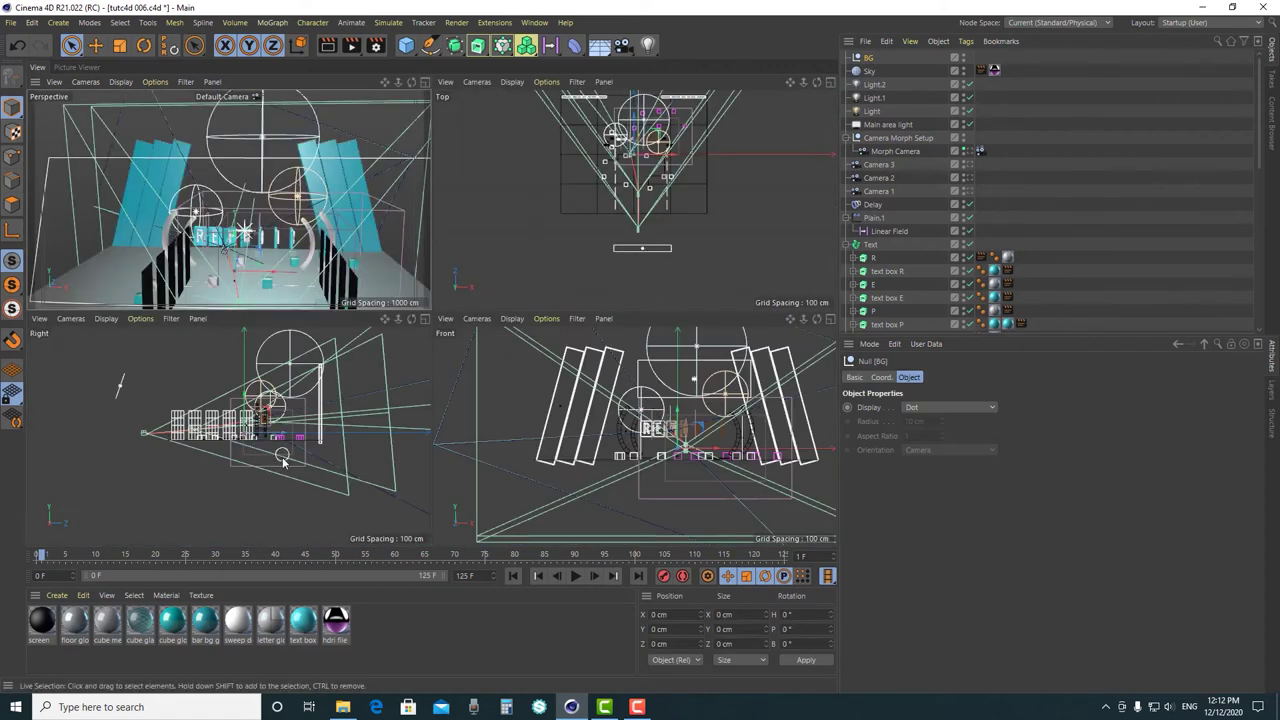
pyautogui.scroll(4, 285, 445)
pyautogui.scroll(-2, 290, 448)
pyautogui.scroll(2, 290, 452)
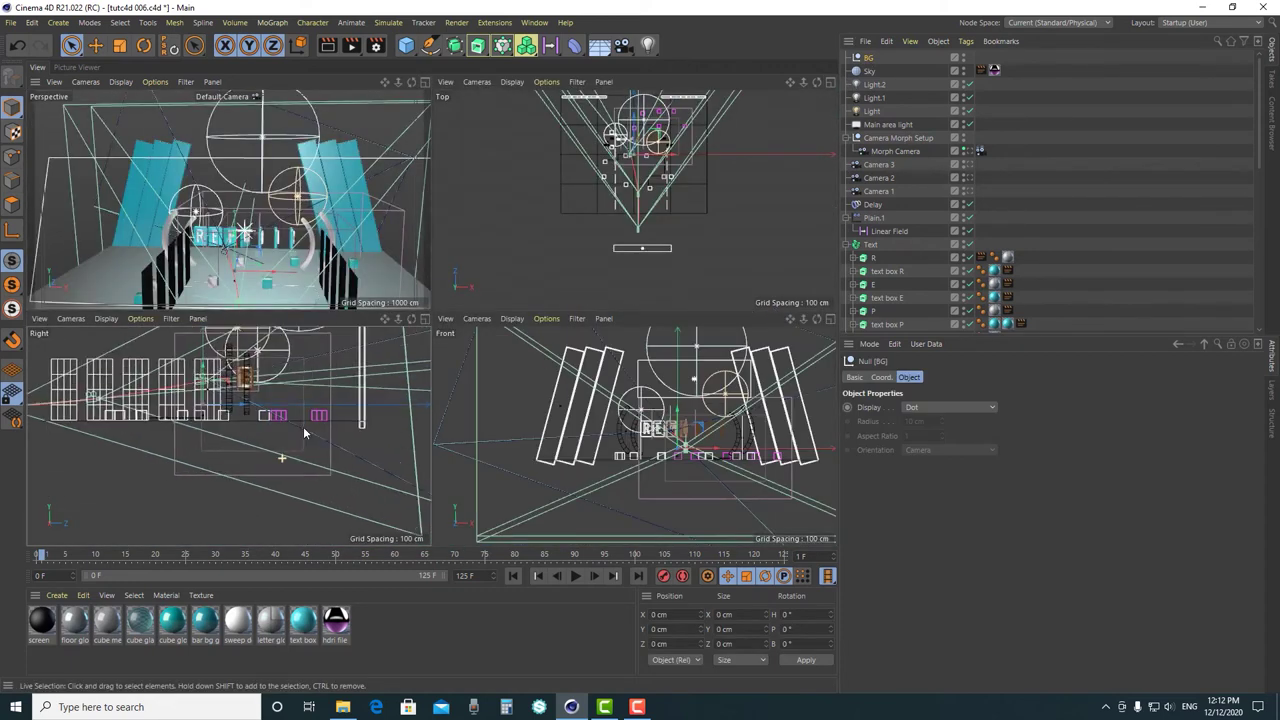
pyautogui.moveTo(643, 197); pyautogui.dragTo(600, 158)
pyautogui.scroll(5, 640, 195)
# - Enable the background plane so it shows behind the set
pyautogui.scroll(-10, 950, 280)
pyautogui.click(967, 315)
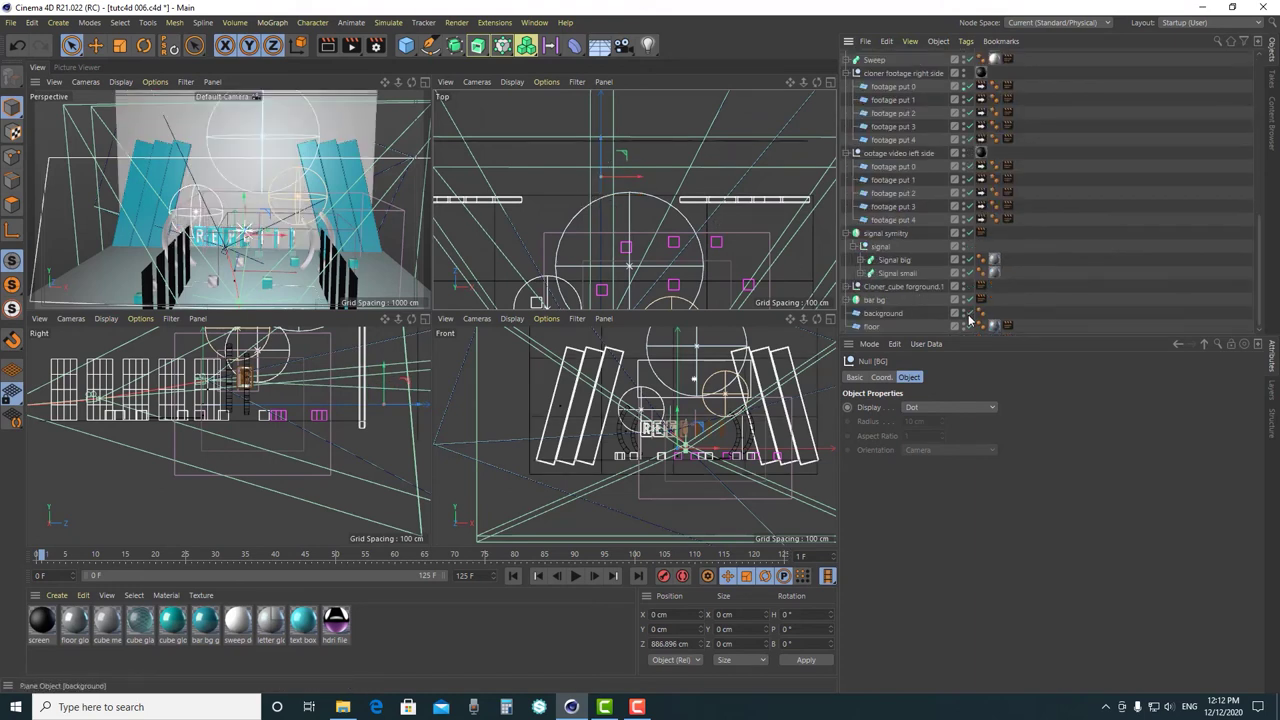
pyautogui.click(967, 315)
pyautogui.click(967, 315)
# - Move the BG null further back along Z to about 1053 cm, in line with the background plane
pyautogui.scroll(6, 877, 99)
pyautogui.scroll(6, 877, 99)
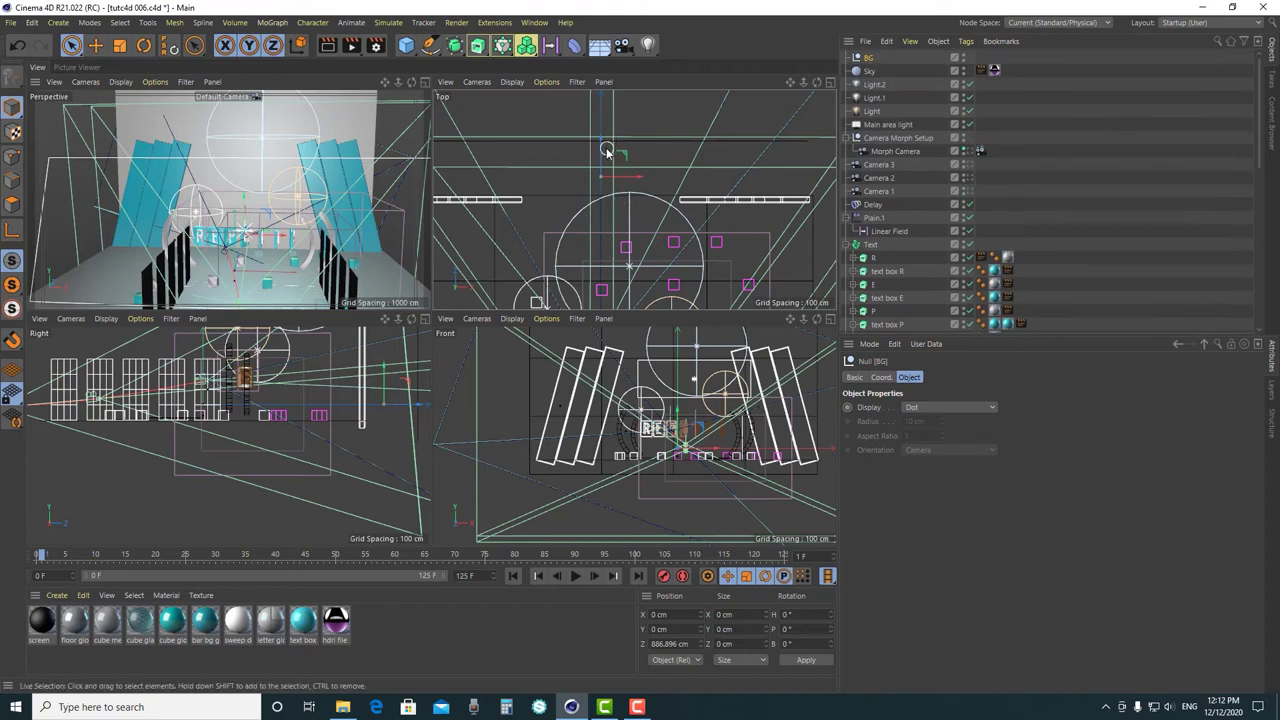
pyautogui.moveTo(603, 155)
pyautogui.mouseDown()
pyautogui.moveTo(602, 128)
pyautogui.moveTo(606, 146)
pyautogui.moveTo(587, 136)
pyautogui.mouseUp()
pyautogui.scroll(5, 605, 145)
pyautogui.scroll(-5, 956, 314)
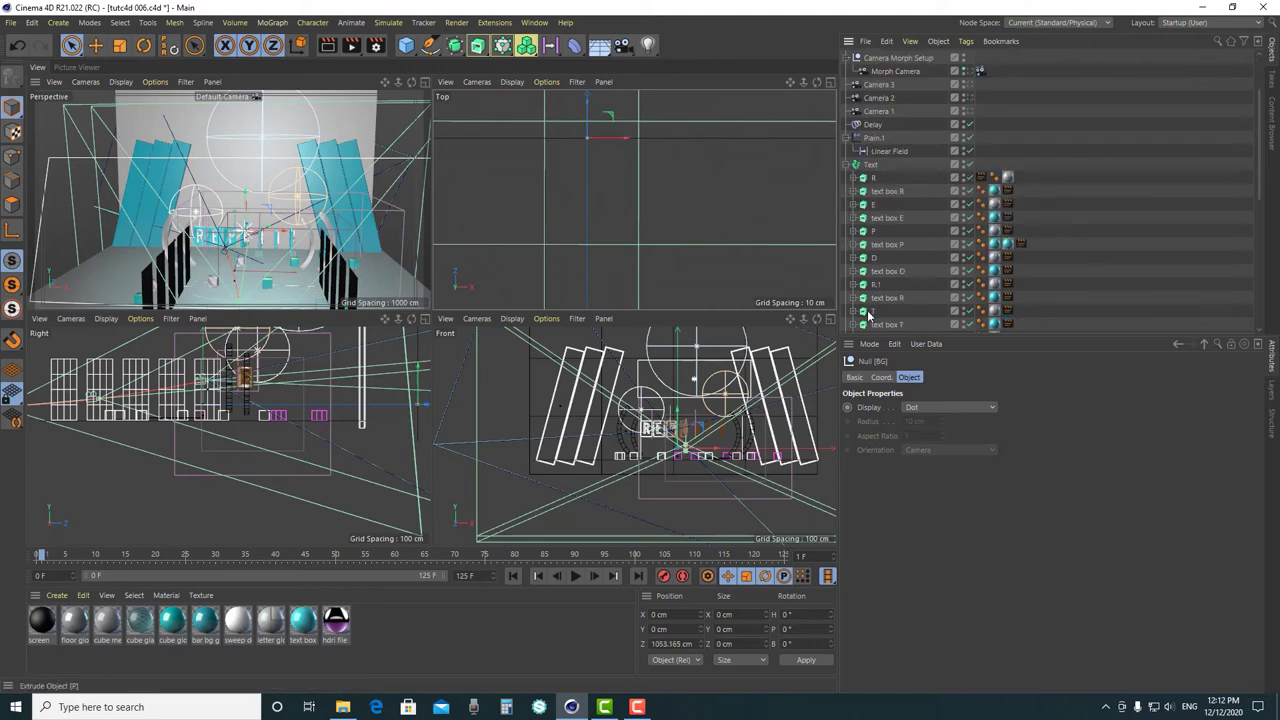
pyautogui.scroll(-3, 956, 314)
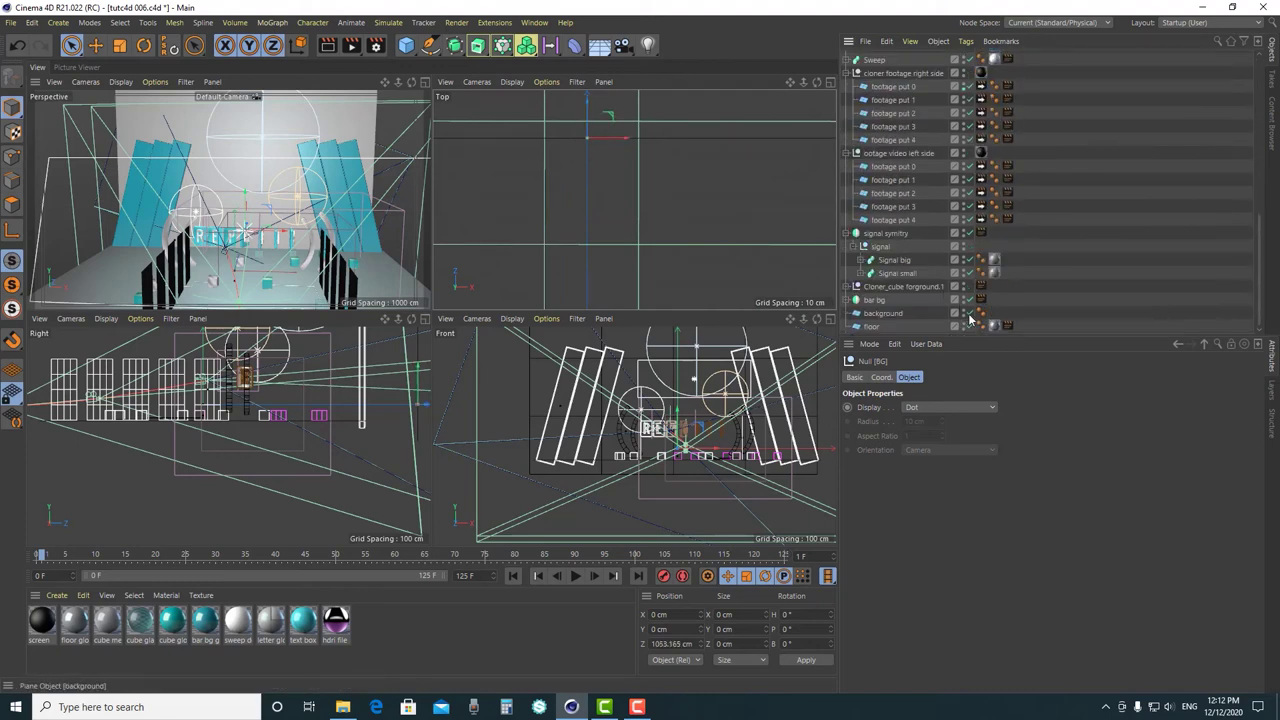
# - Disable the background plane and move the BG null along Z to about 1011 cm in the Right view
pyautogui.click(965, 312)
pyautogui.scroll(-4, 316, 467)
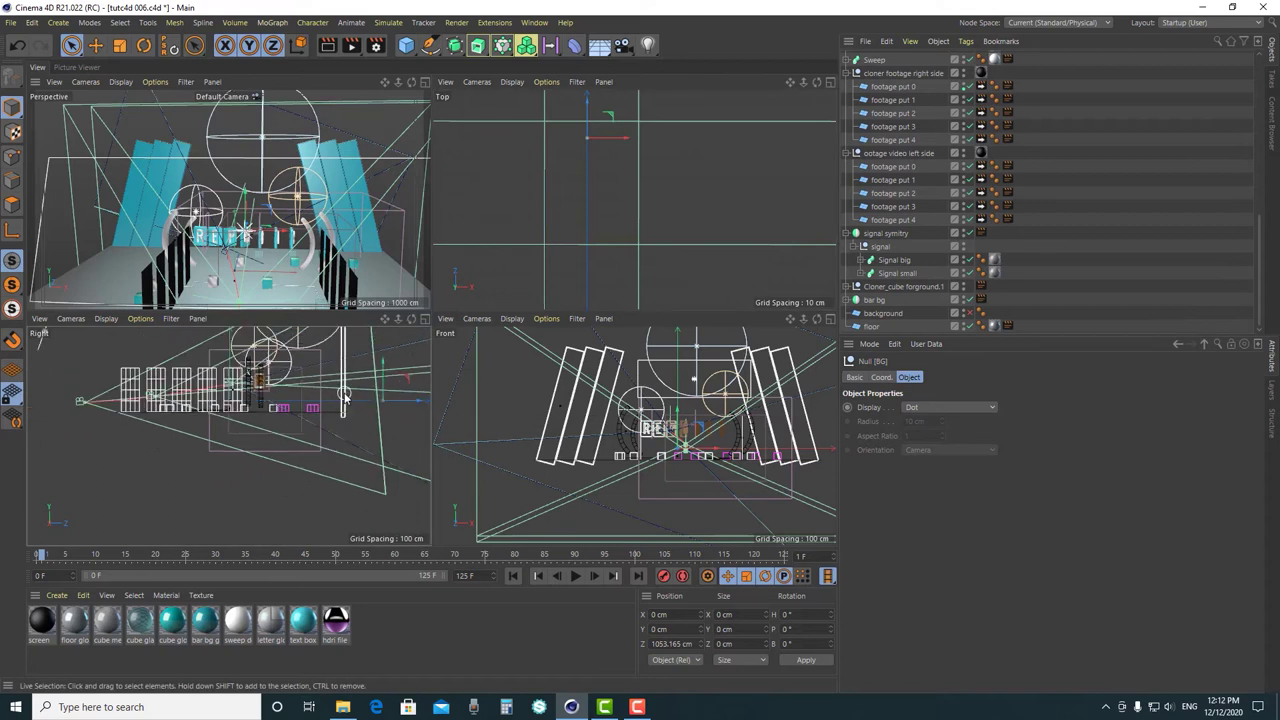
pyautogui.scroll(5, 316, 467)
pyautogui.moveTo(290, 440); pyautogui.dragTo(290, 438)
pyautogui.scroll(10, 927, 102)
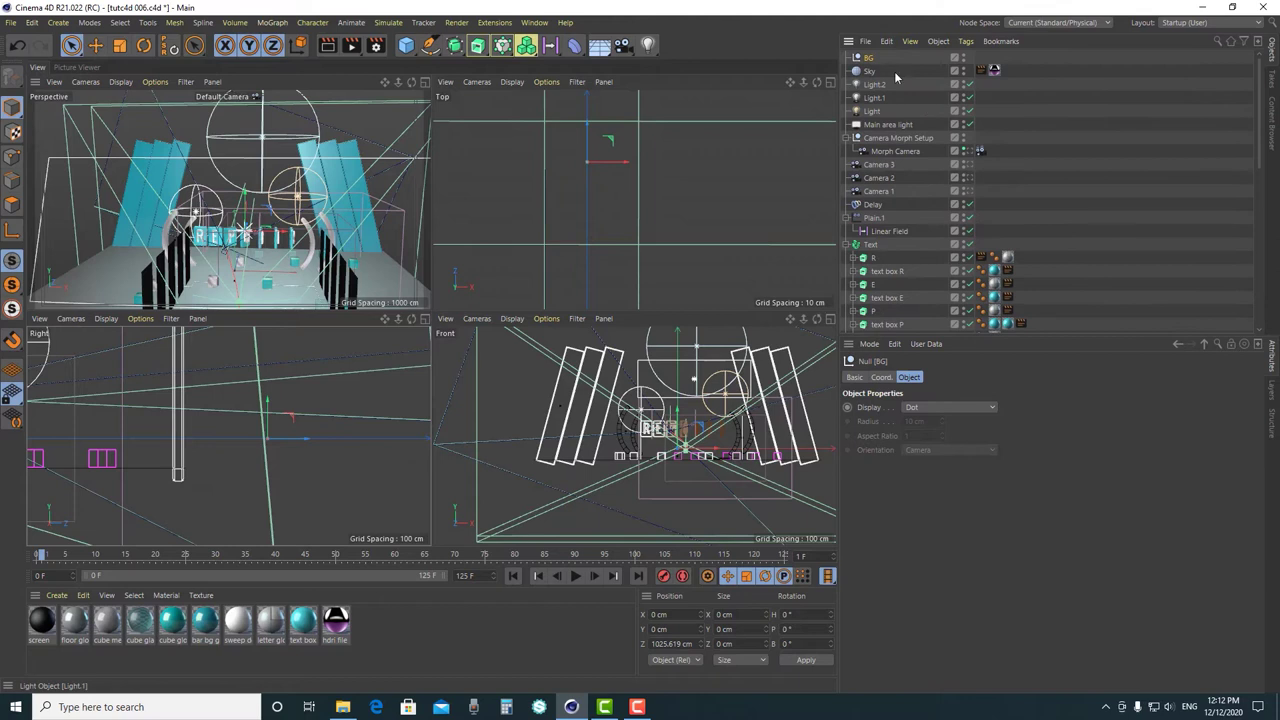
pyautogui.moveTo(294, 443); pyautogui.dragTo(295, 441)
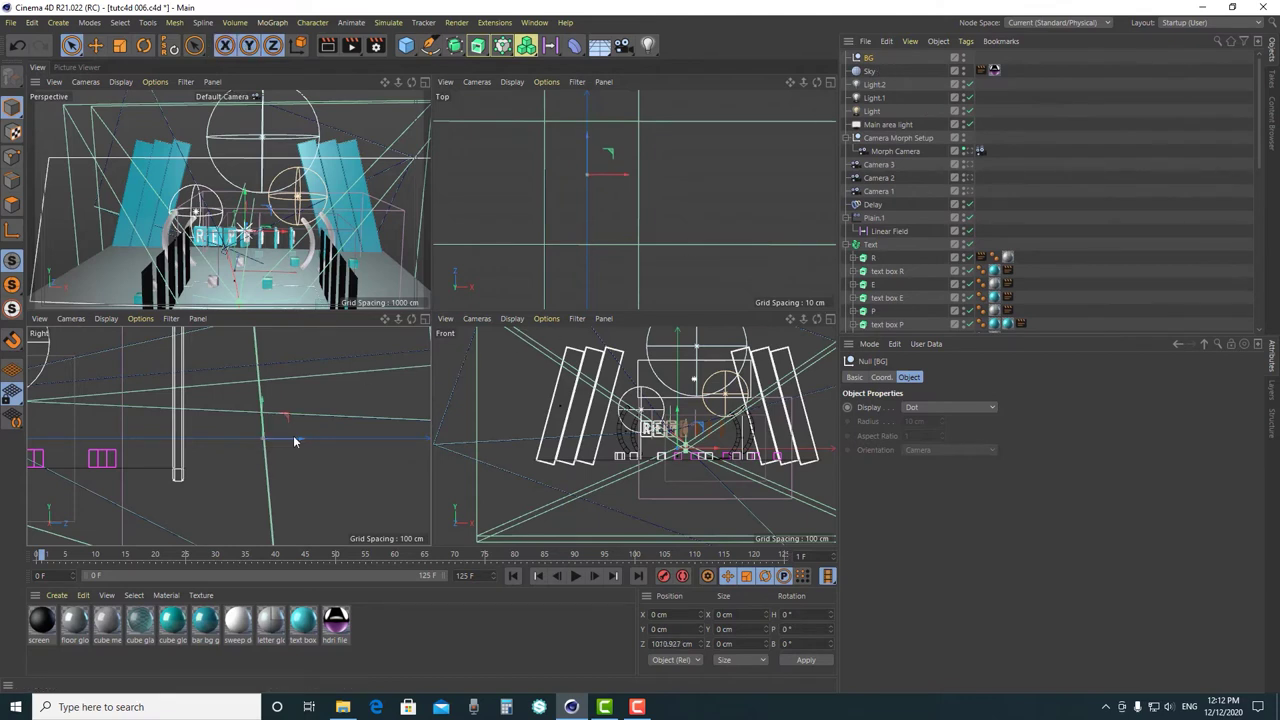
# - Add an External Compositing tag to the BG null and show the Perspective view at full size
pyautogui.rightClick(866, 58)
pyautogui.moveTo(922, 183)
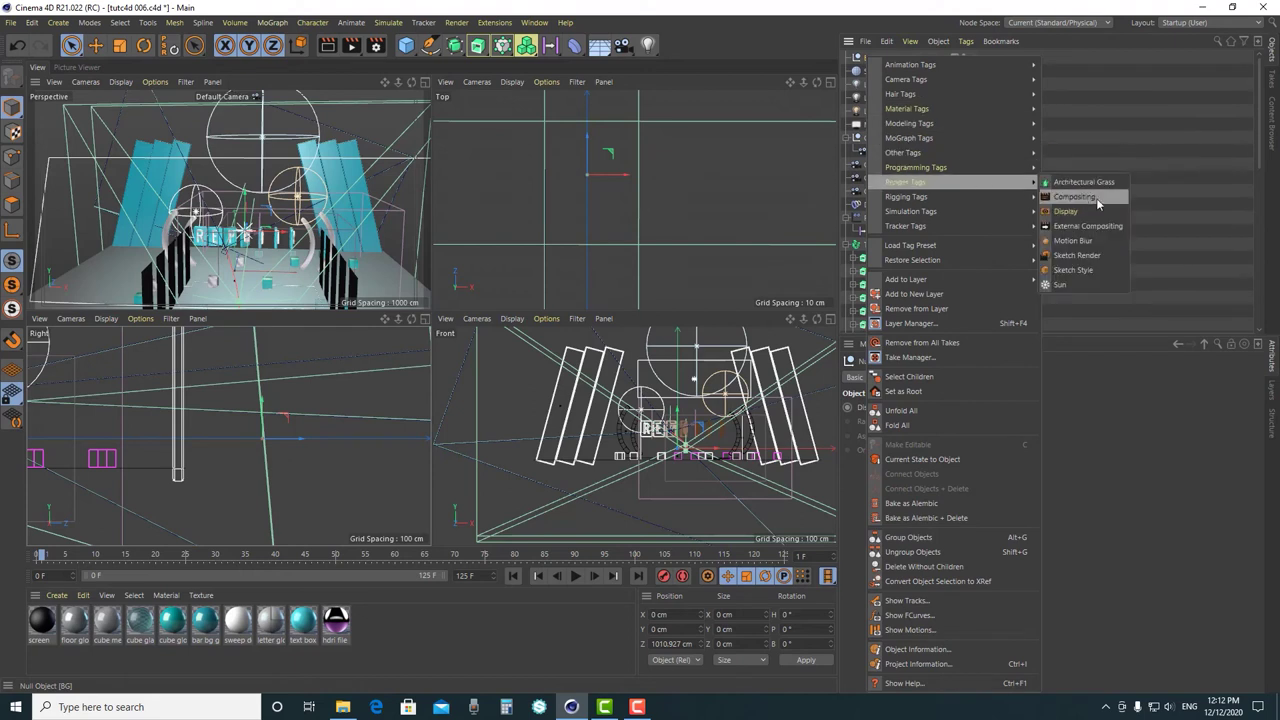
pyautogui.click(1082, 227)
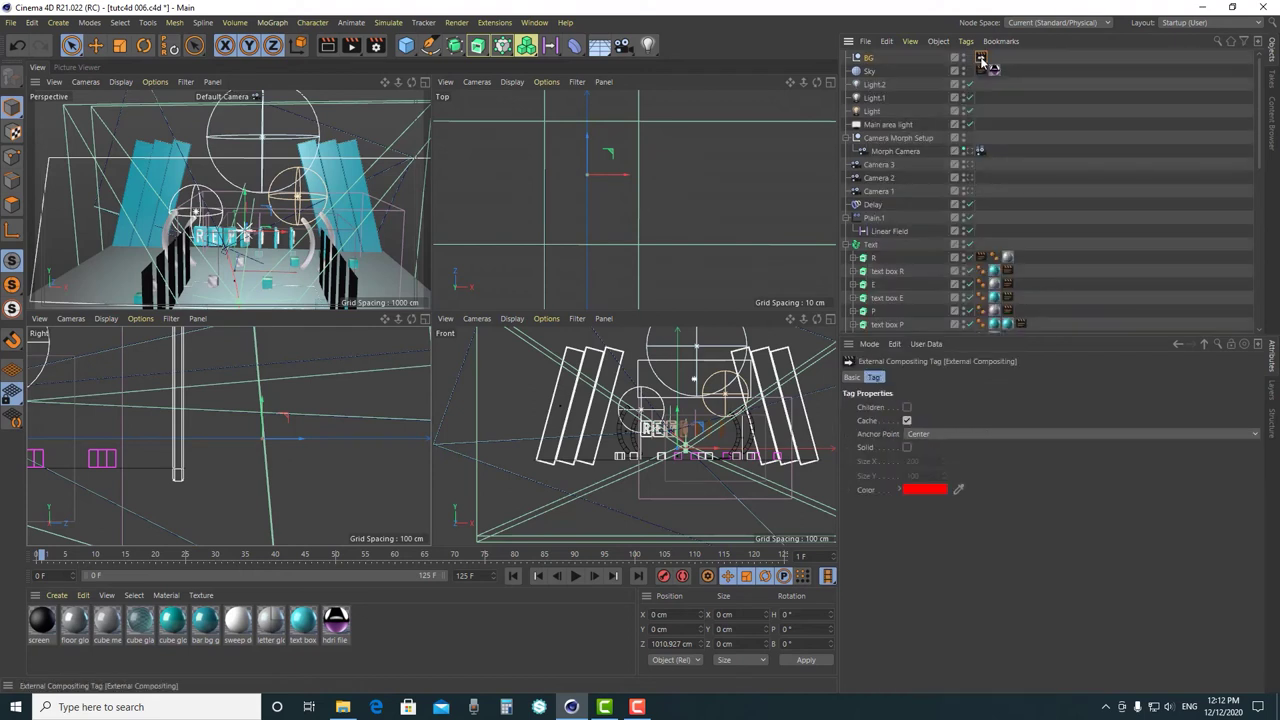
pyautogui.click(426, 81)
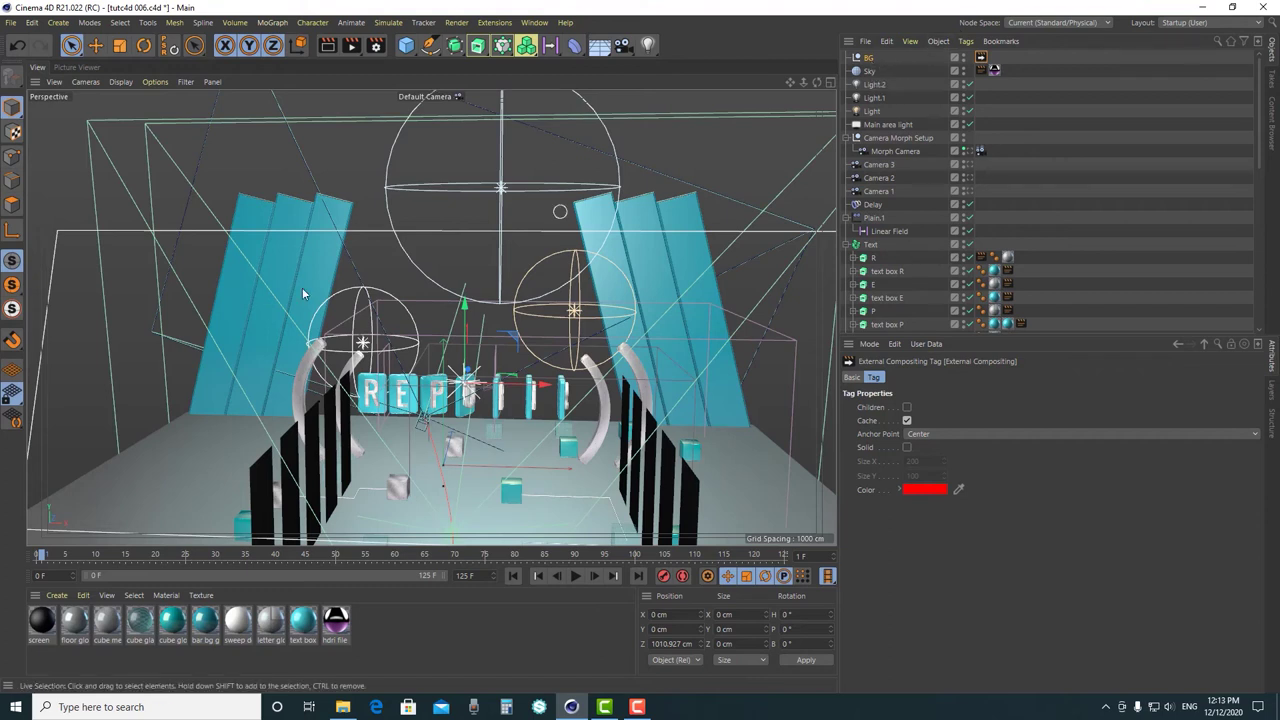
pyautogui.keyDown('alt'); pyautogui.moveTo(300, 286); pyautogui.dragTo(575, 350); pyautogui.keyUp('alt')
pyautogui.scroll(3, 563, 320)
pyautogui.scroll(2, 563, 318)
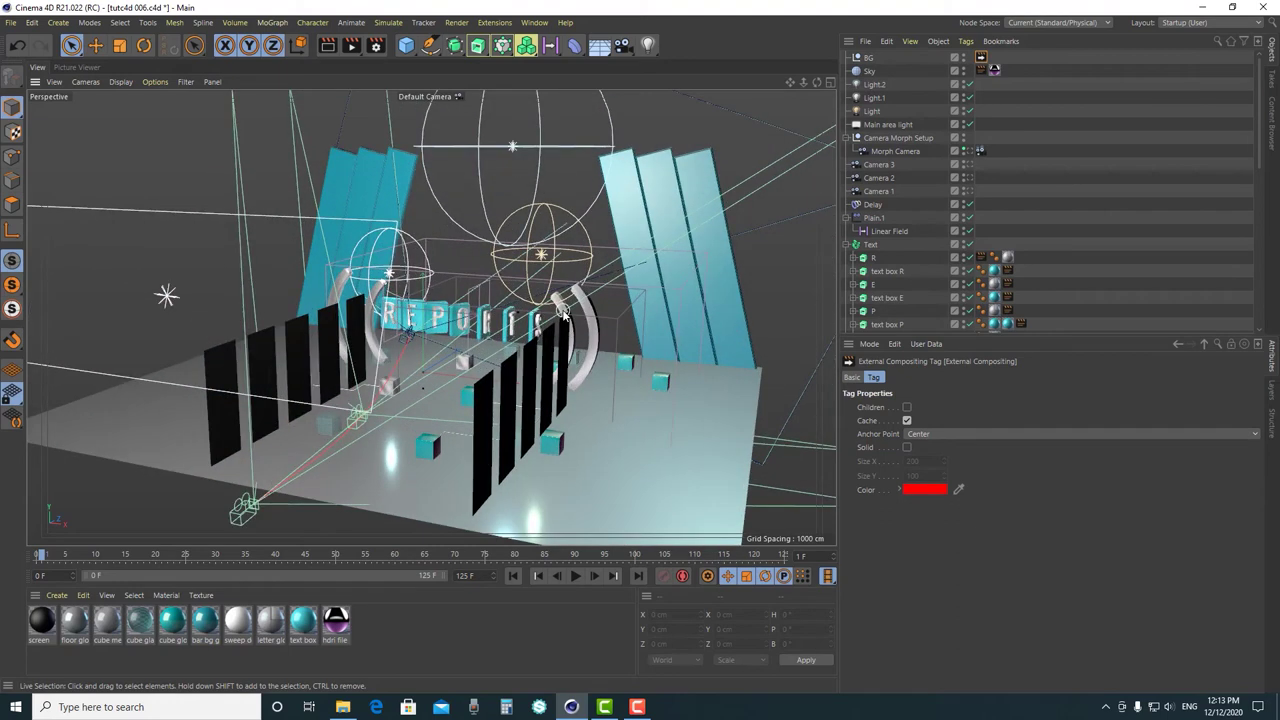
# - Open and enlarge the render settings, and review the Group IDs of the Object Buffer passes
pyautogui.click(377, 47)
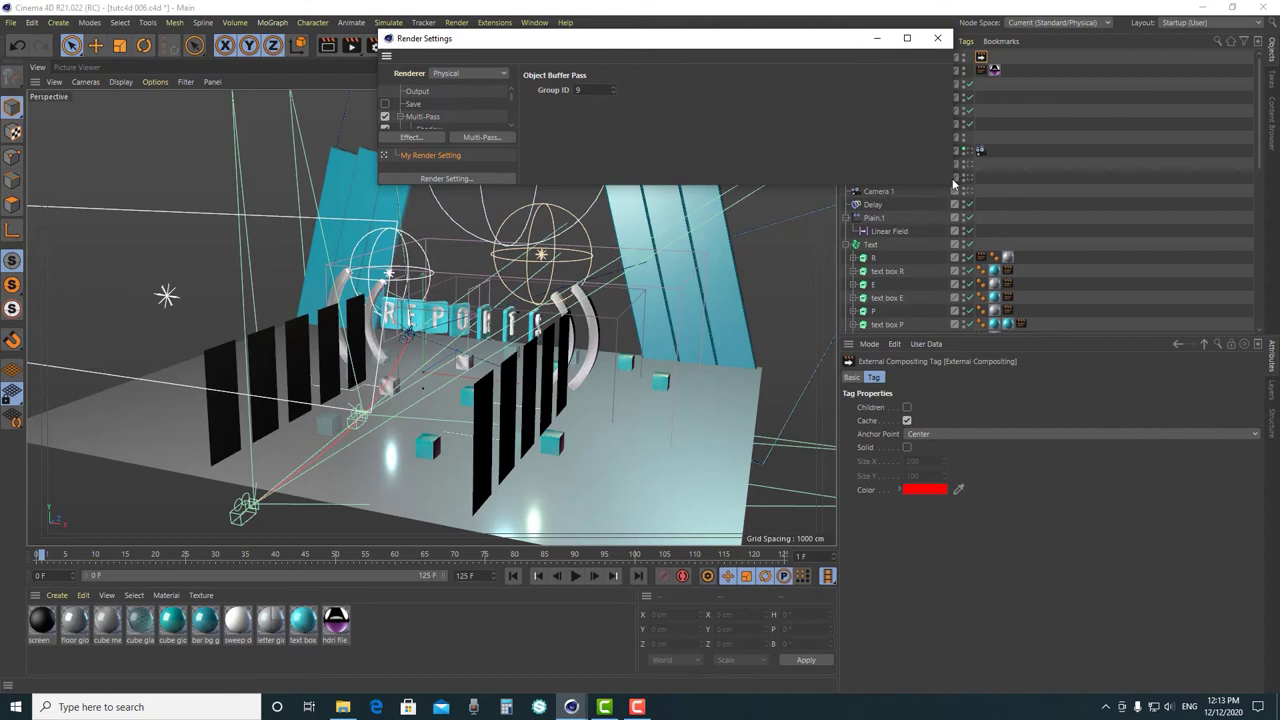
pyautogui.moveTo(384, 184); pyautogui.dragTo(340, 642)
pyautogui.click(400, 180)
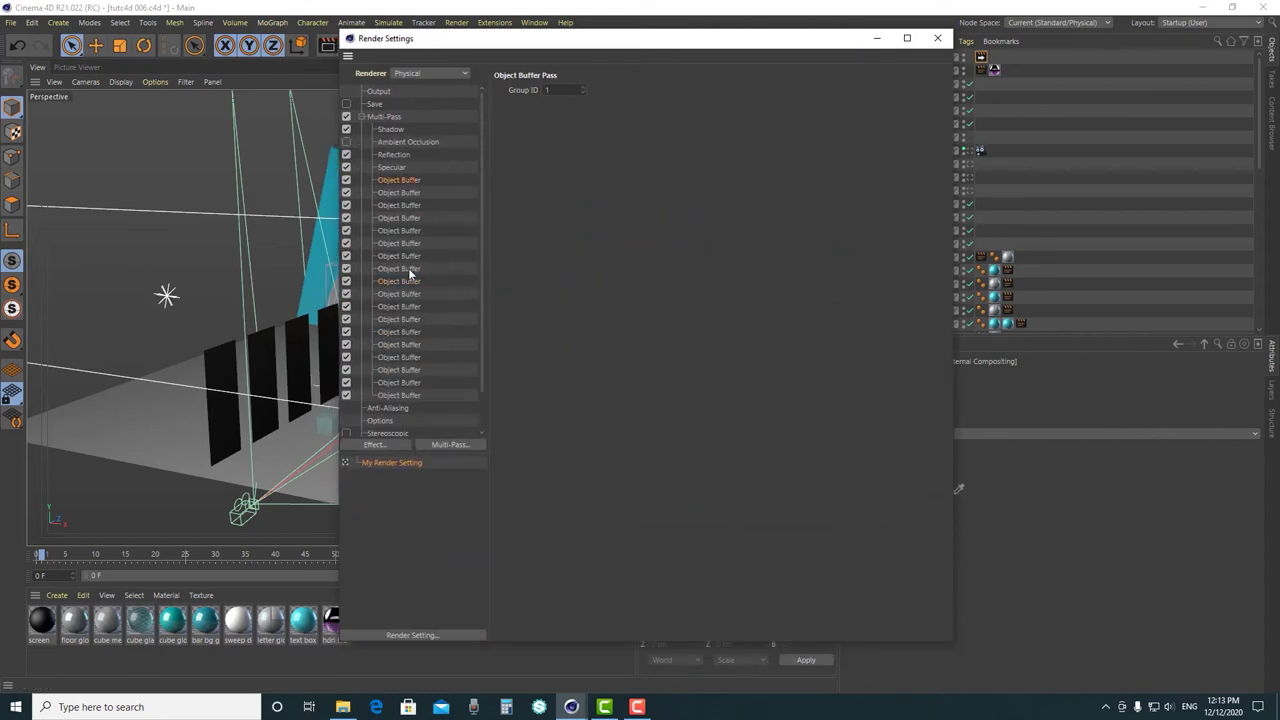
pyautogui.click(400, 394)
pyautogui.click(392, 119)
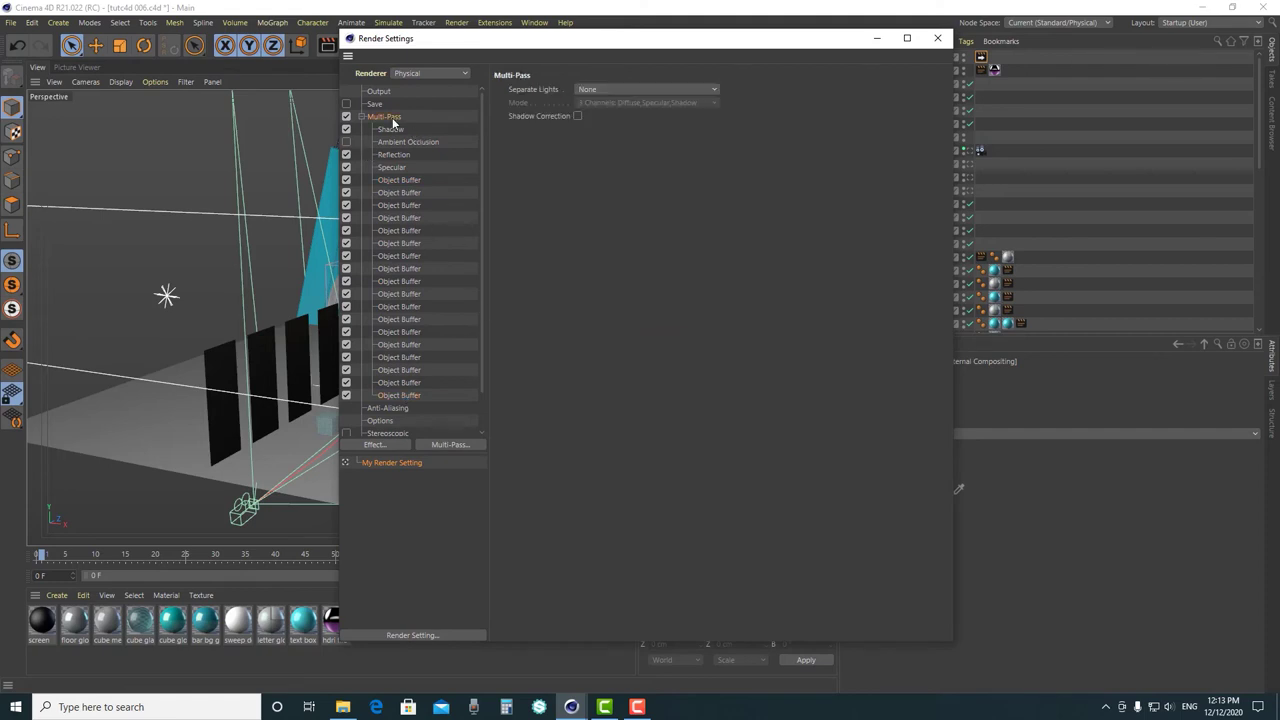
pyautogui.click(361, 117)
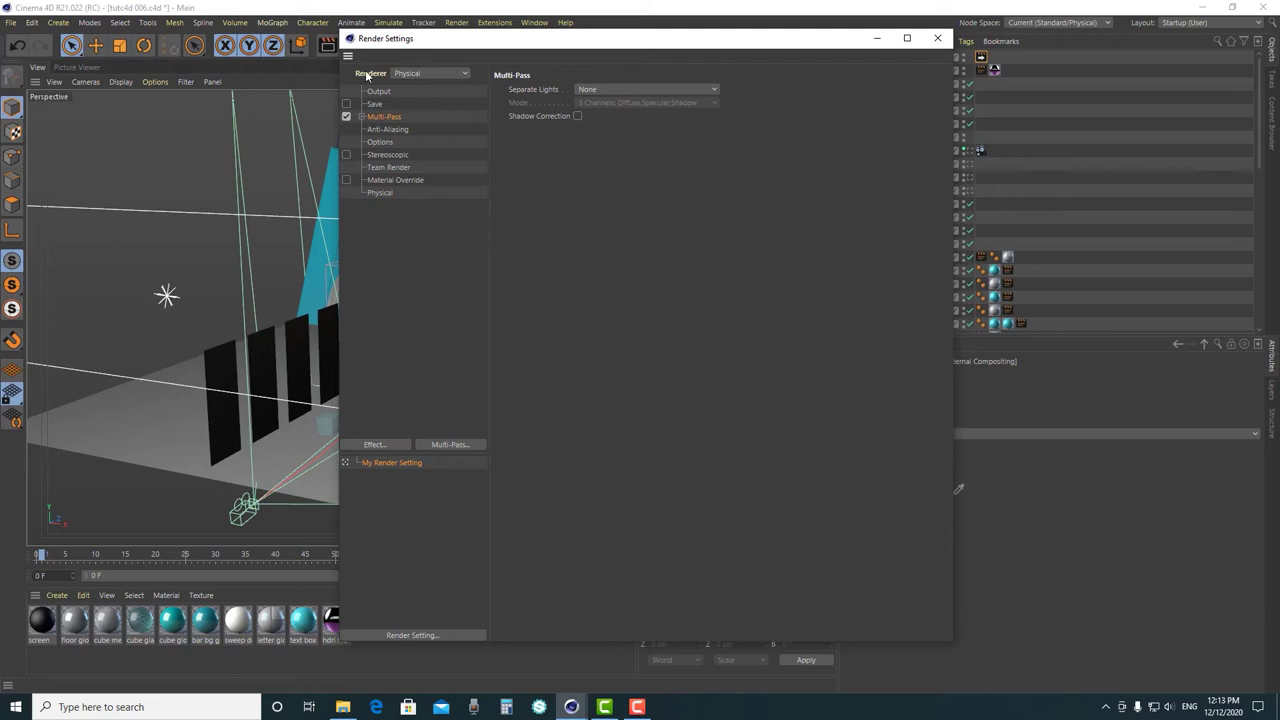
# - Choose the Physical renderer with Medium sampling quality
pyautogui.click(412, 74)
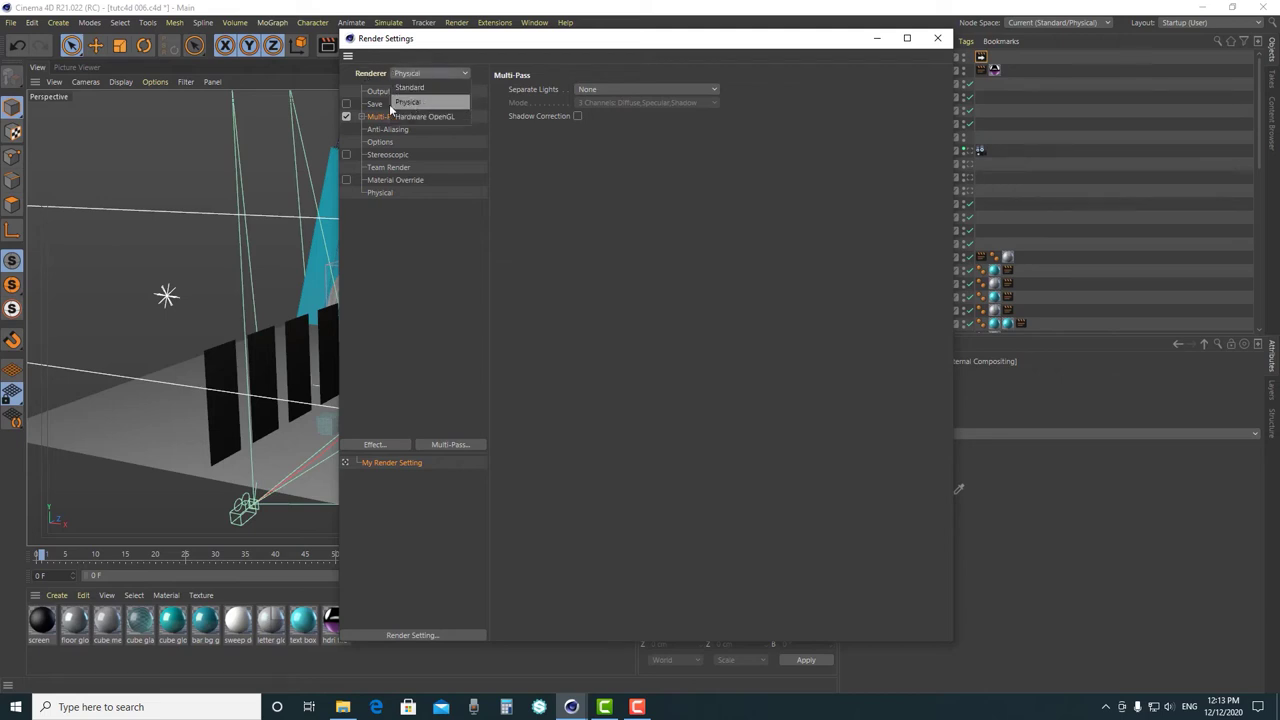
pyautogui.click(425, 102)
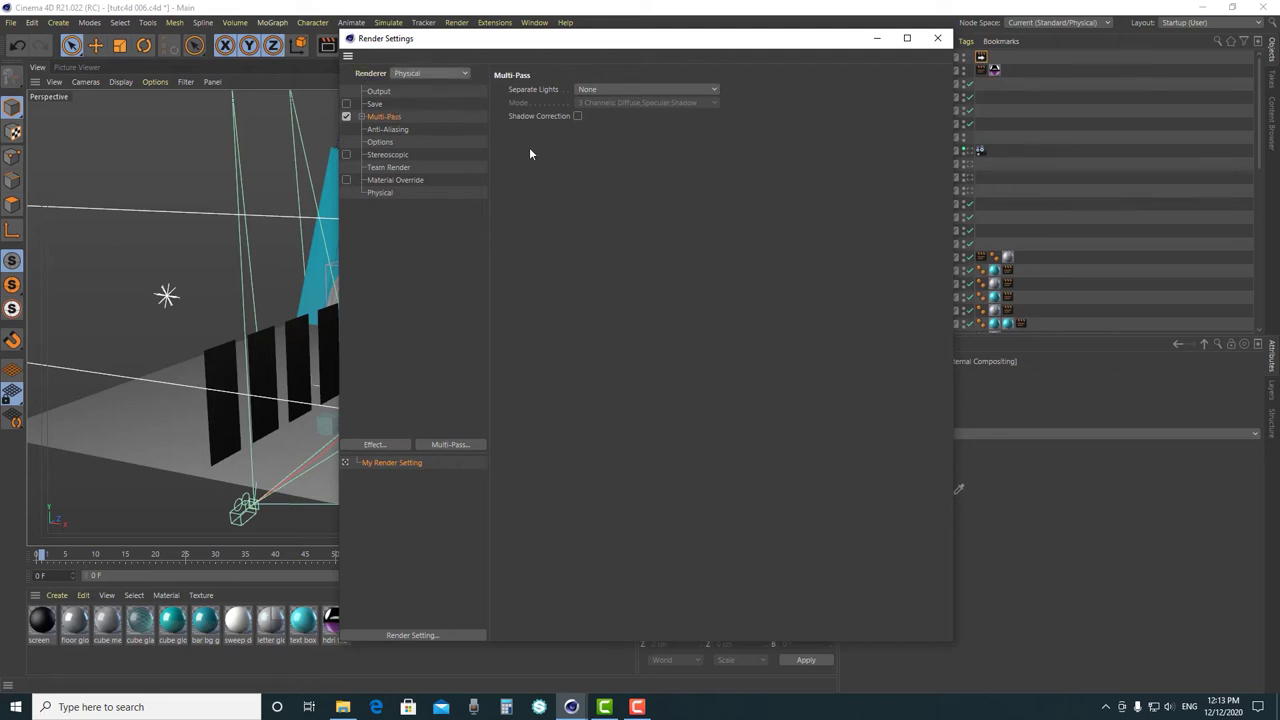
pyautogui.click(377, 194)
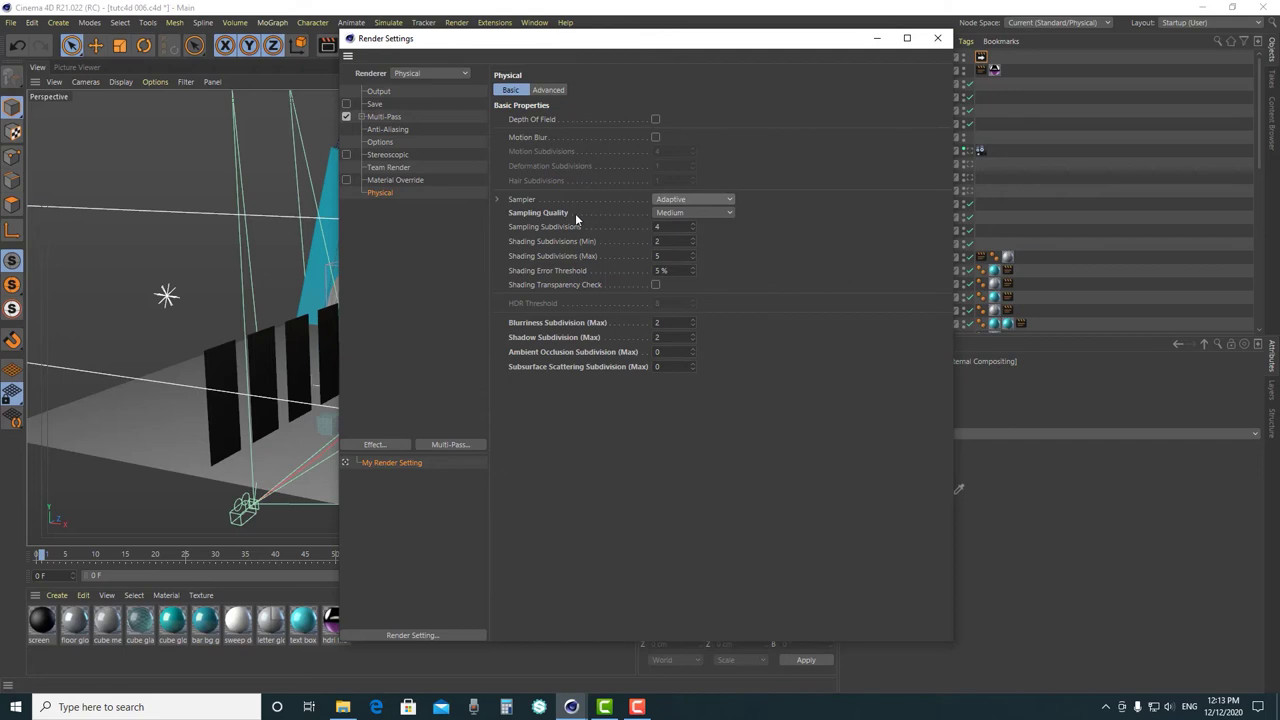
pyautogui.click(679, 214)
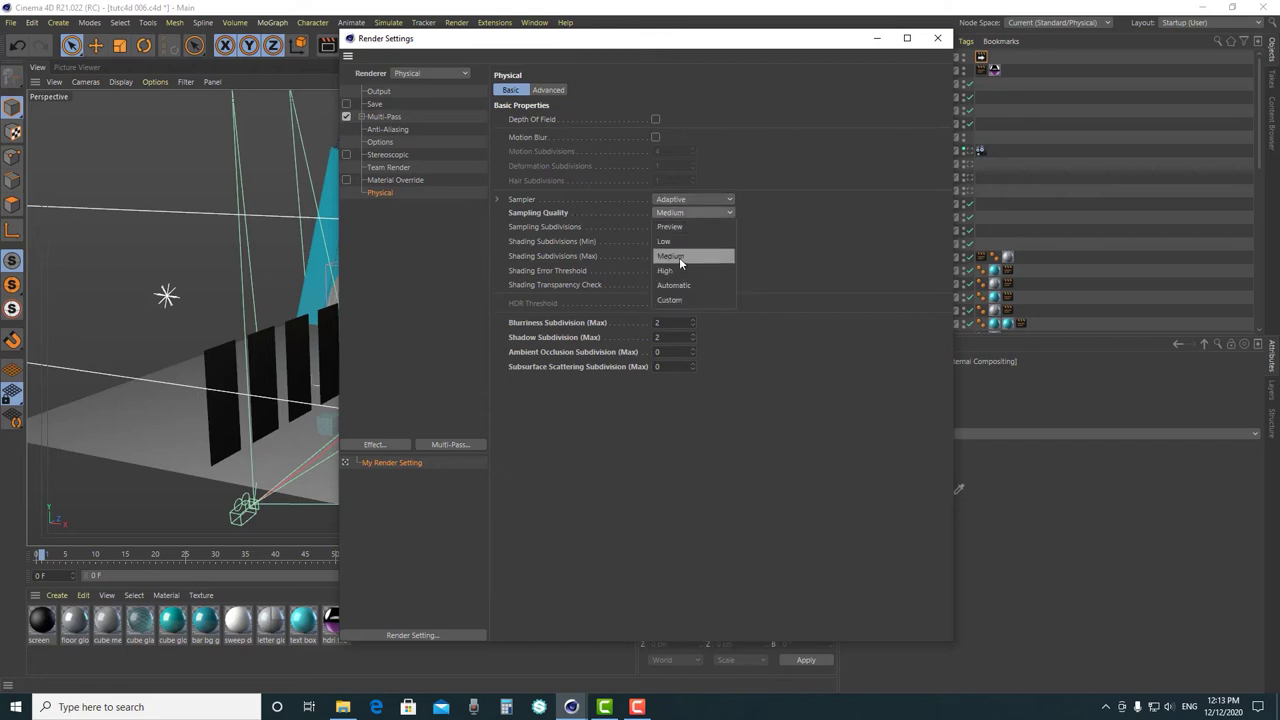
pyautogui.click(679, 257)
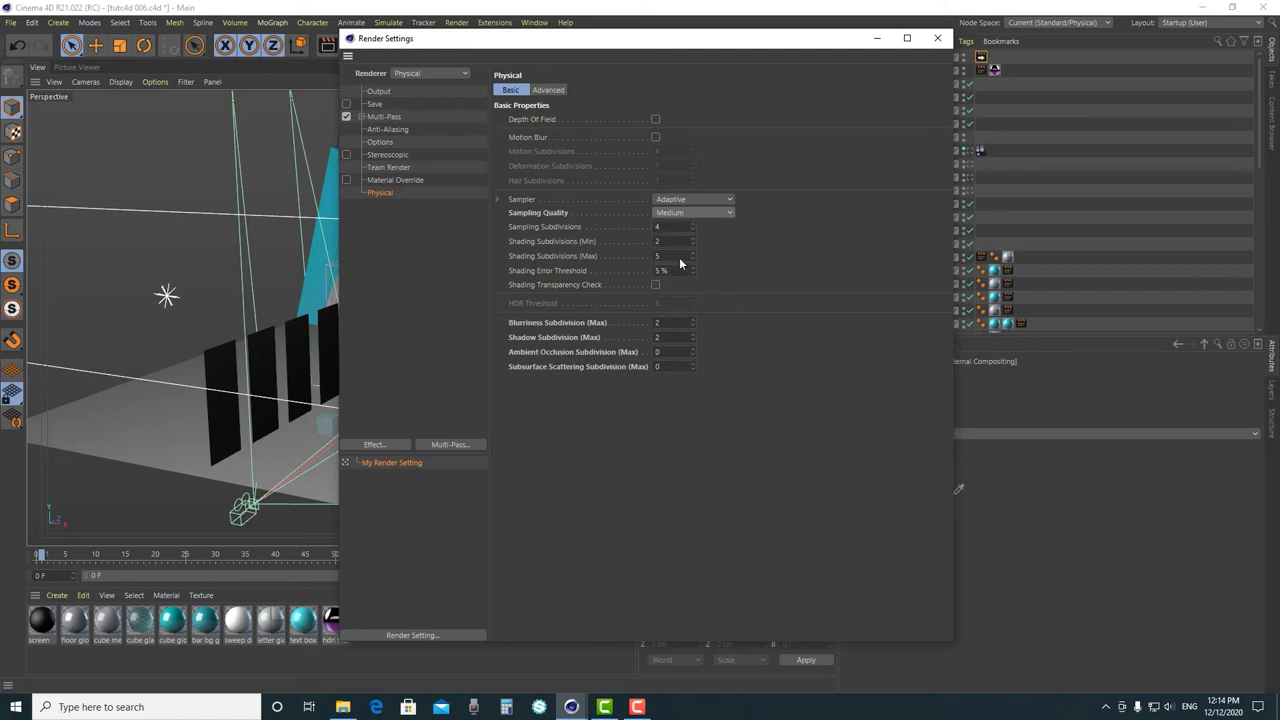
pyautogui.click(681, 213)
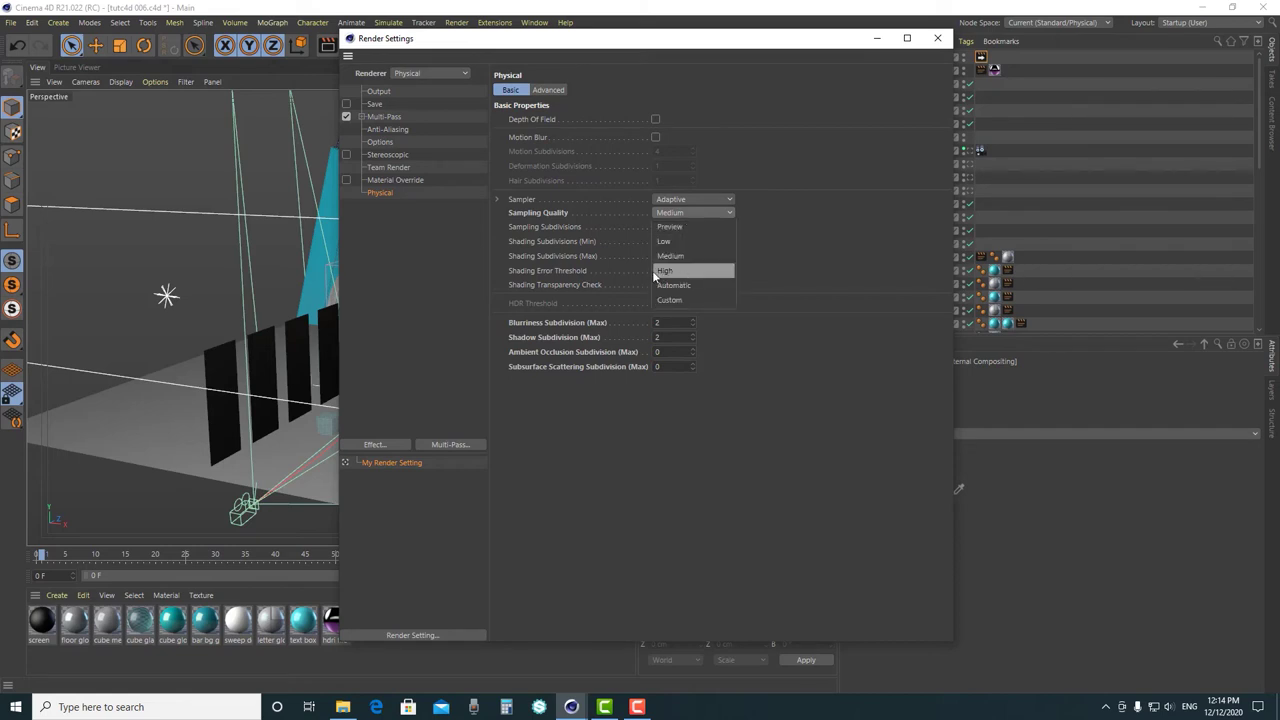
pyautogui.click(758, 278)
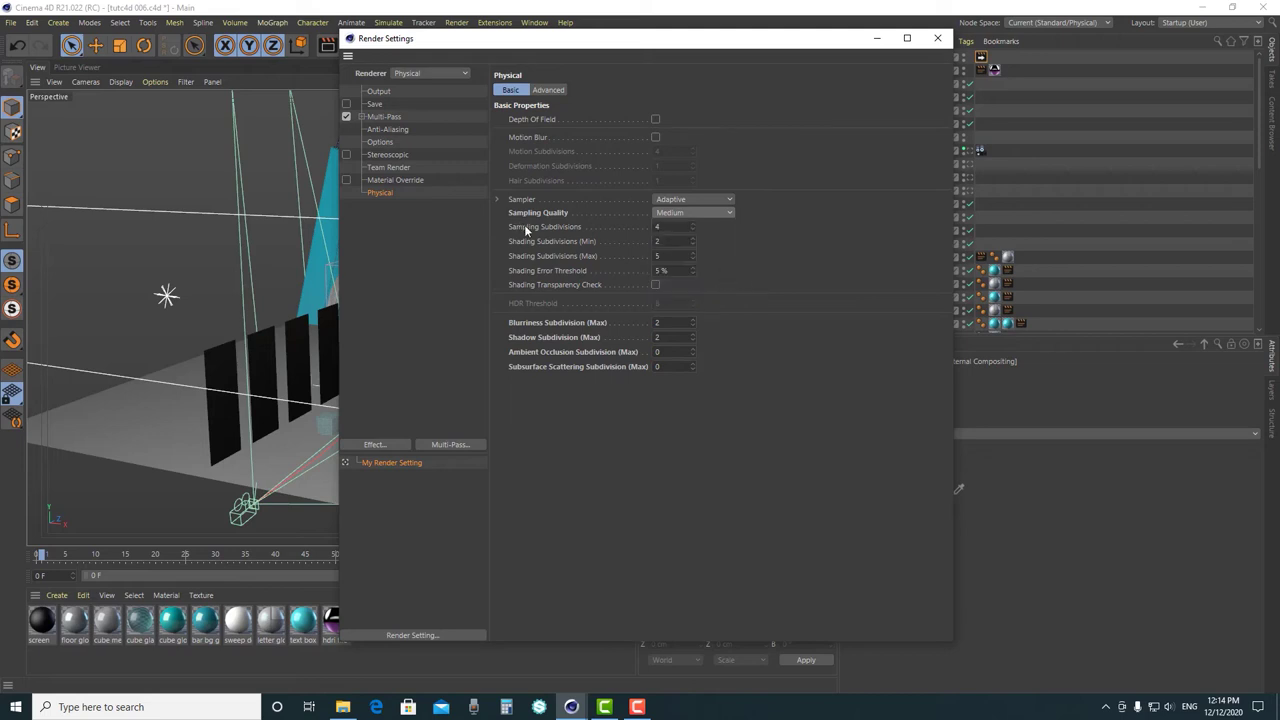
# - Review the Physical renderer's sampling, shading and maximum subdivision values and the list of available render effects
pyautogui.click(657, 227)
pyautogui.press('Tab')
pyautogui.press('Tab')
pyautogui.press('Tab')
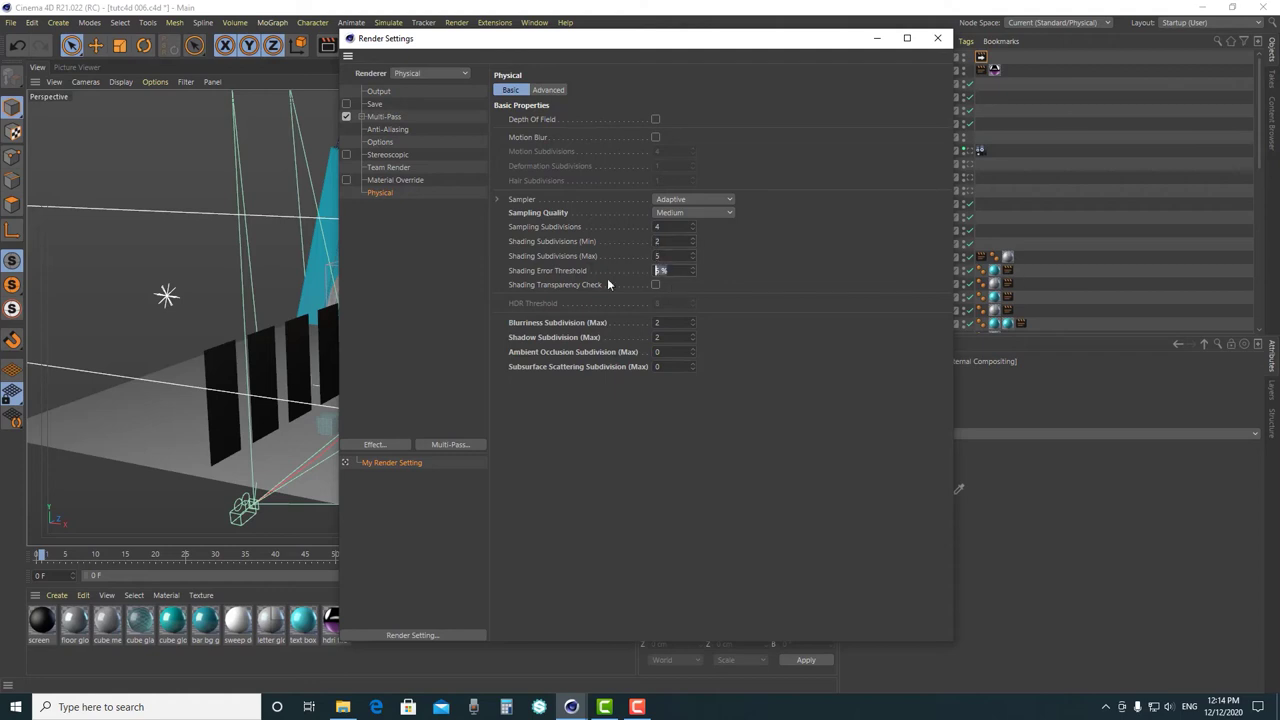
pyautogui.press('Tab')
pyautogui.press('Tab')
pyautogui.hotkey('shift', 'Tab')
pyautogui.press('Tab')
pyautogui.click(374, 444)
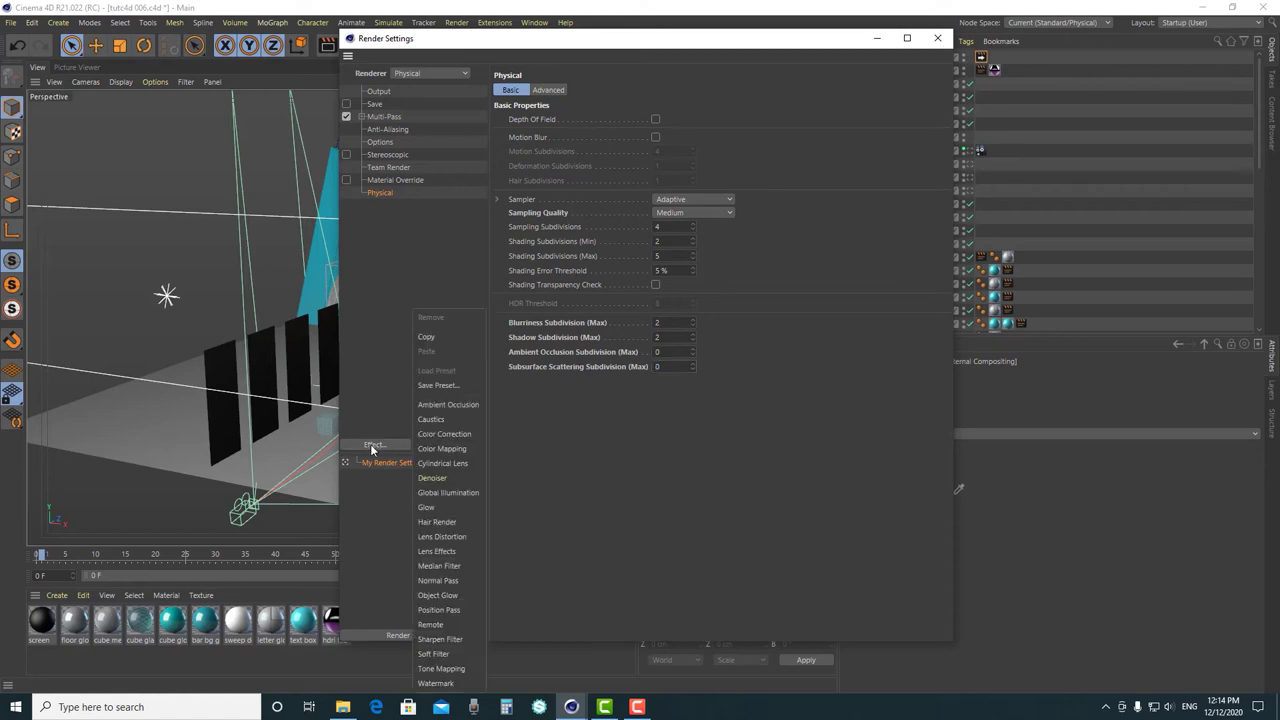
pyautogui.click(376, 343)
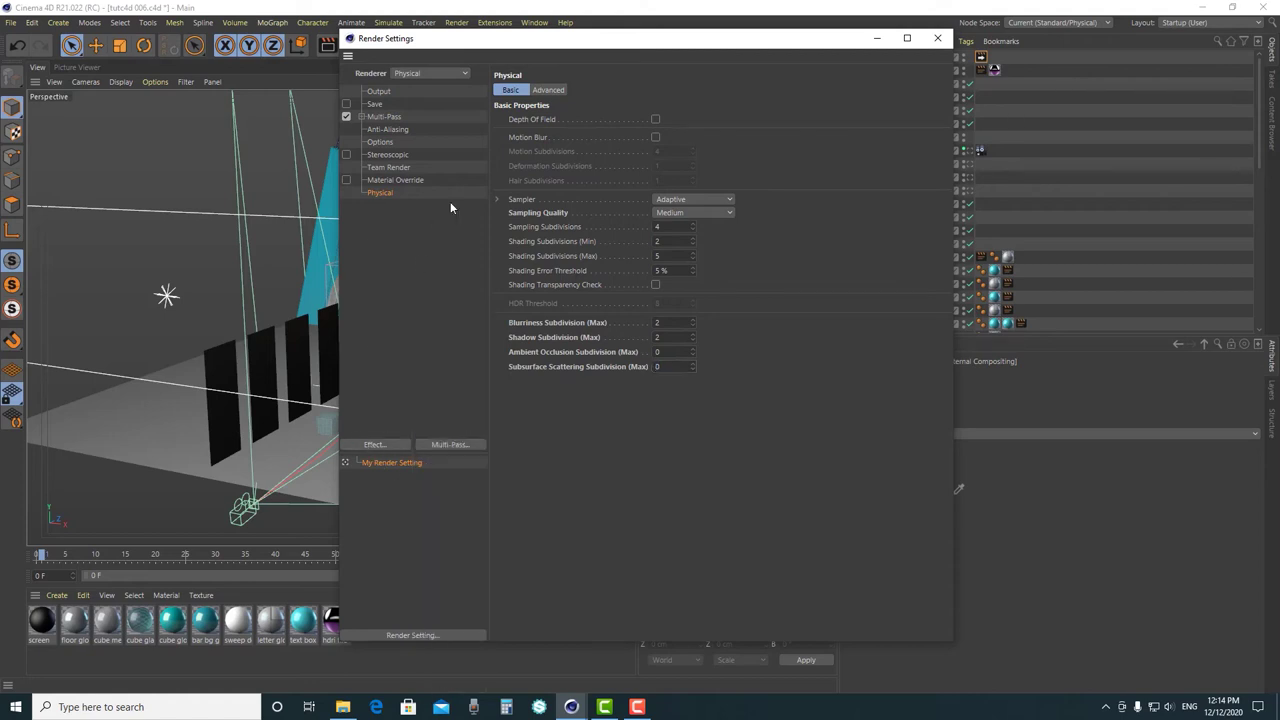
# - Choose All Modes for Quick Preview in the Physical renderer's advanced settings
pyautogui.click(549, 92)
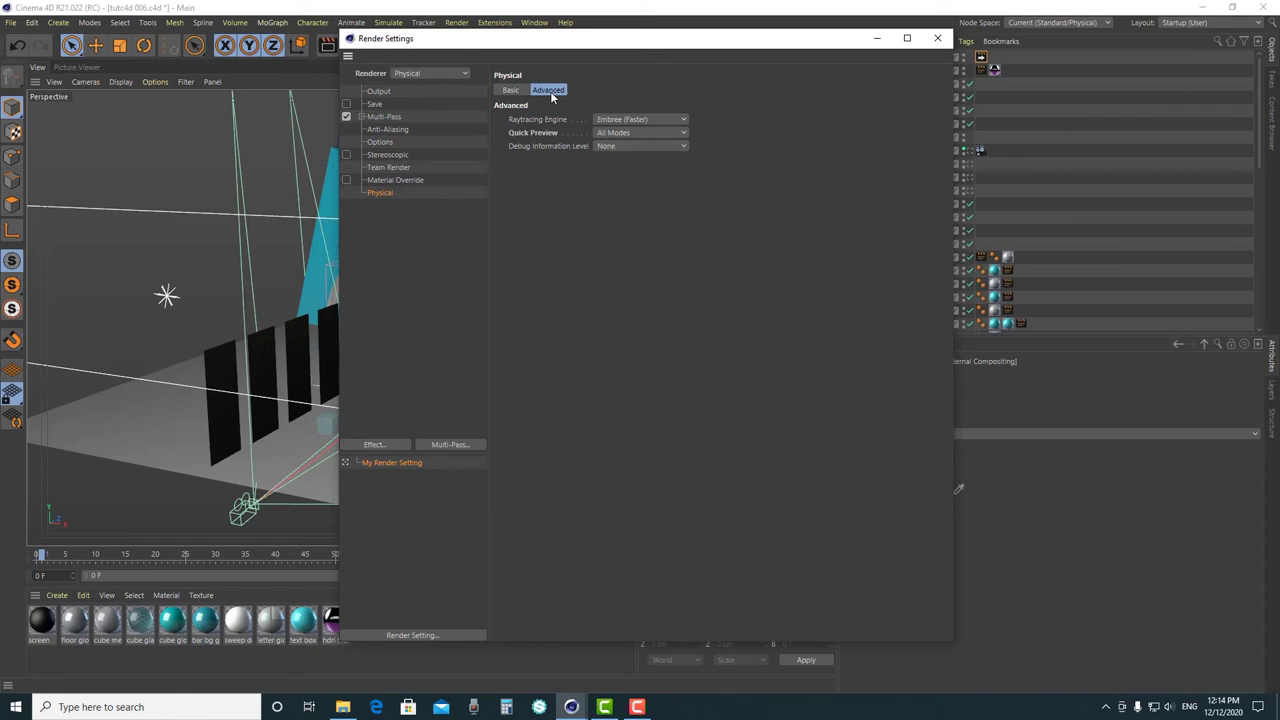
pyautogui.click(606, 133)
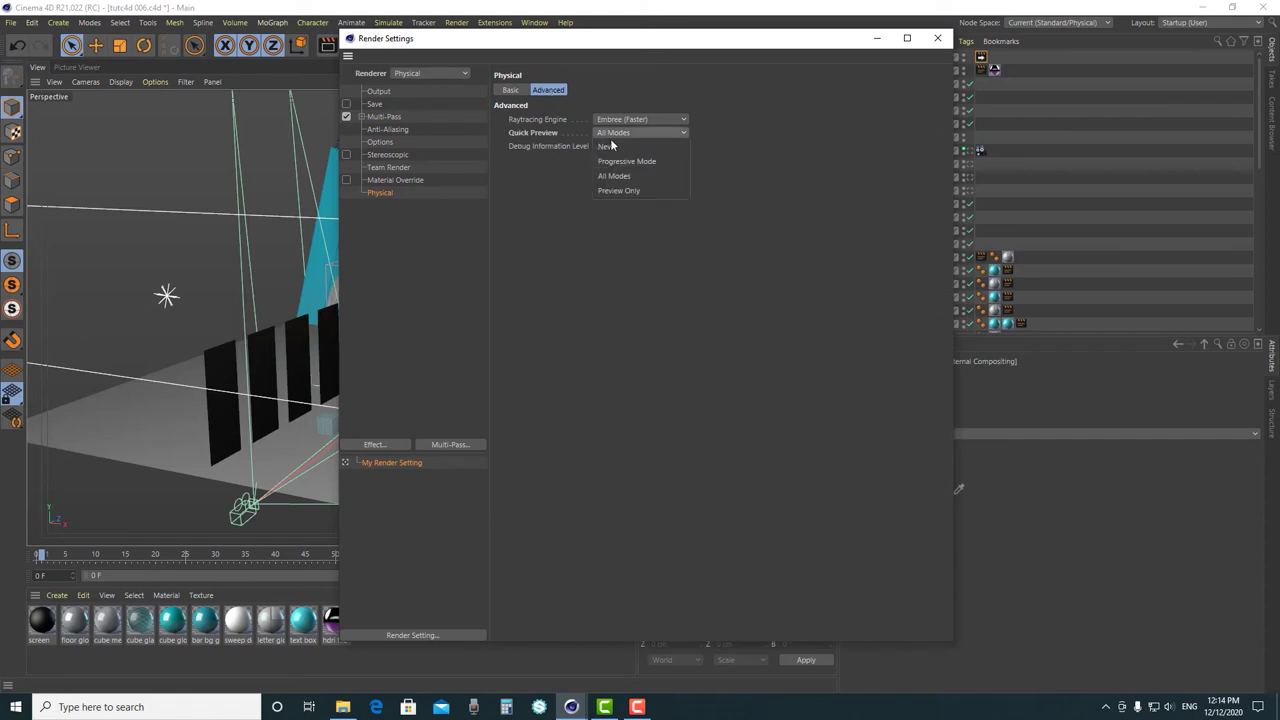
pyautogui.click(619, 181)
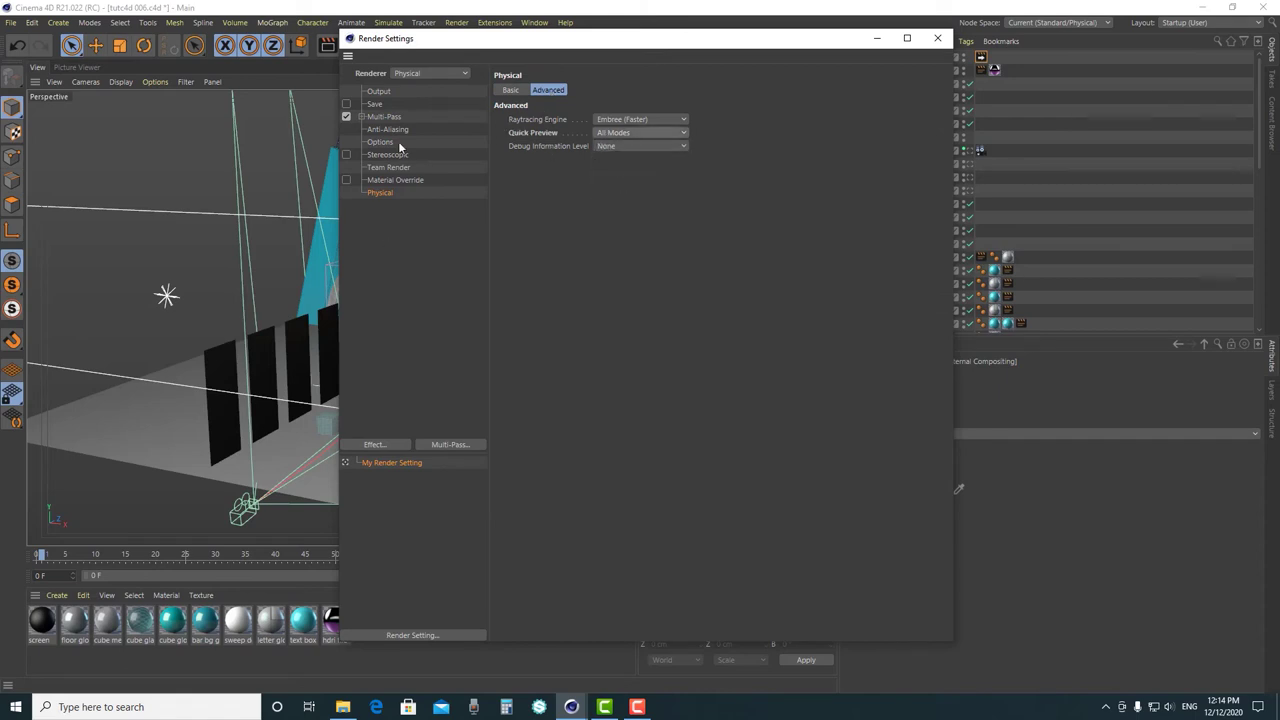
# - Examine the current Multi-Pass entries and the other passes that can be added
pyautogui.doubleClick(383, 116)
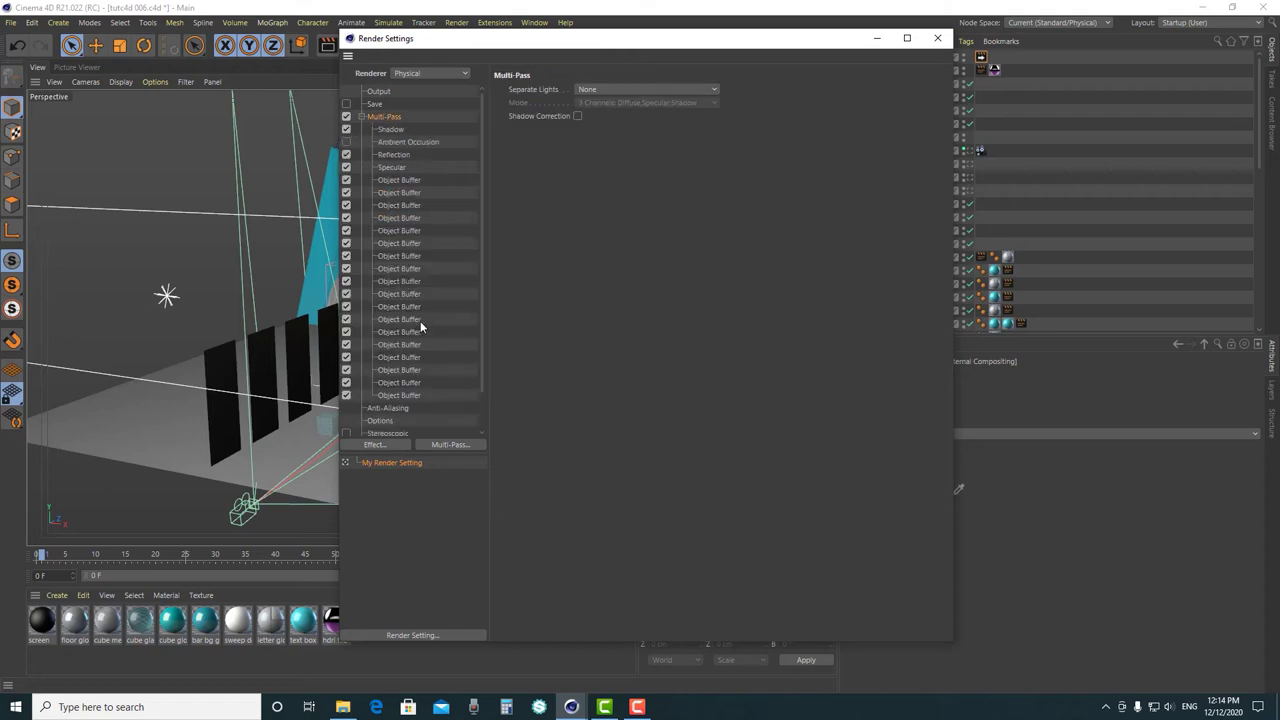
pyautogui.click(390, 129)
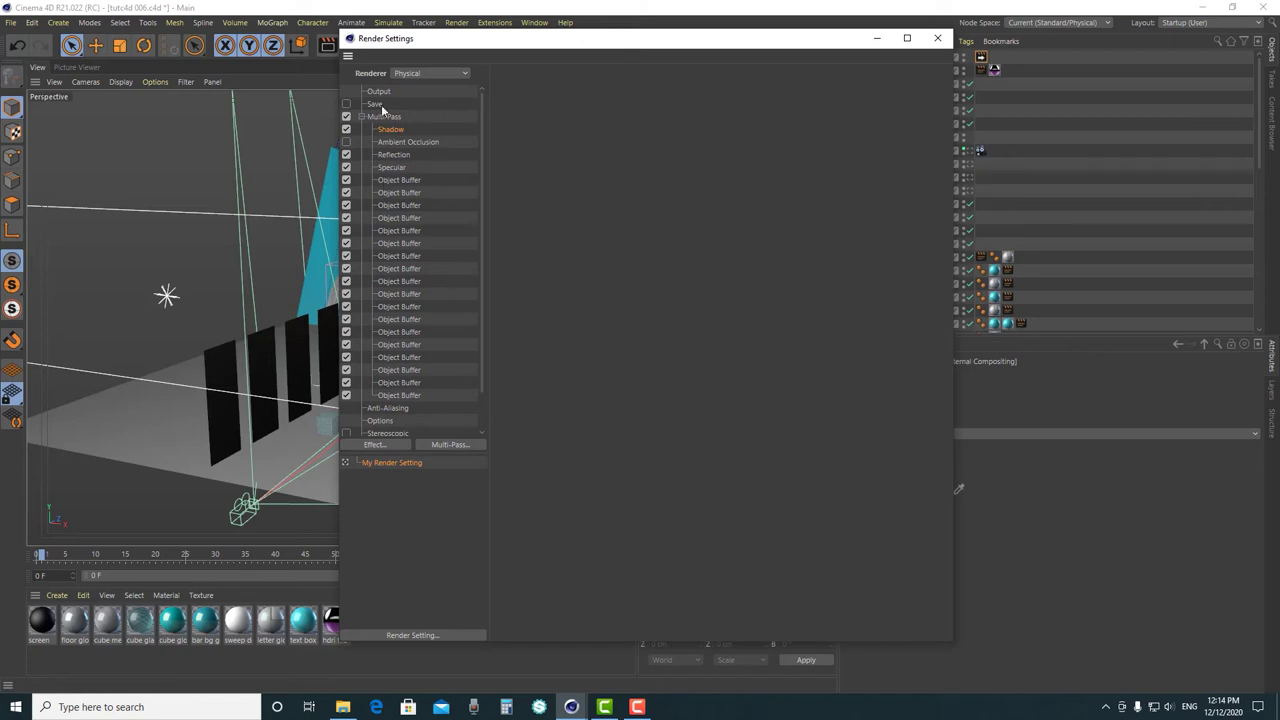
pyautogui.click(451, 445)
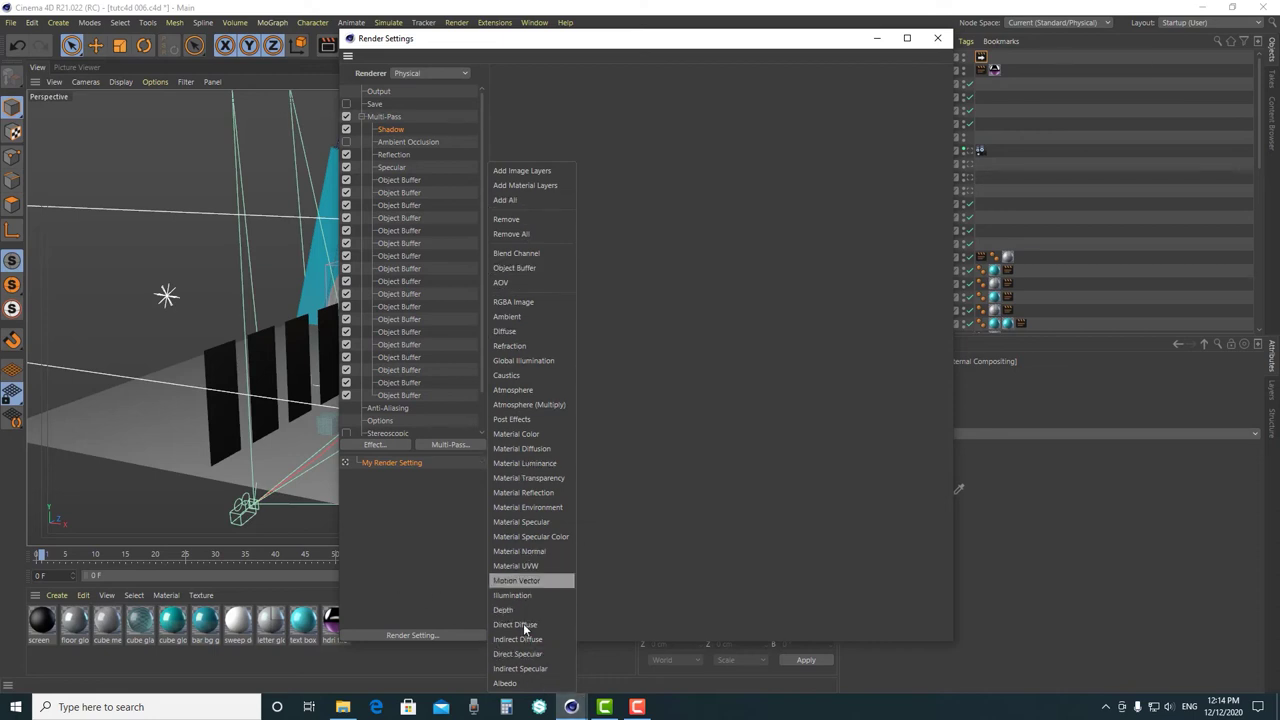
pyautogui.click(381, 133)
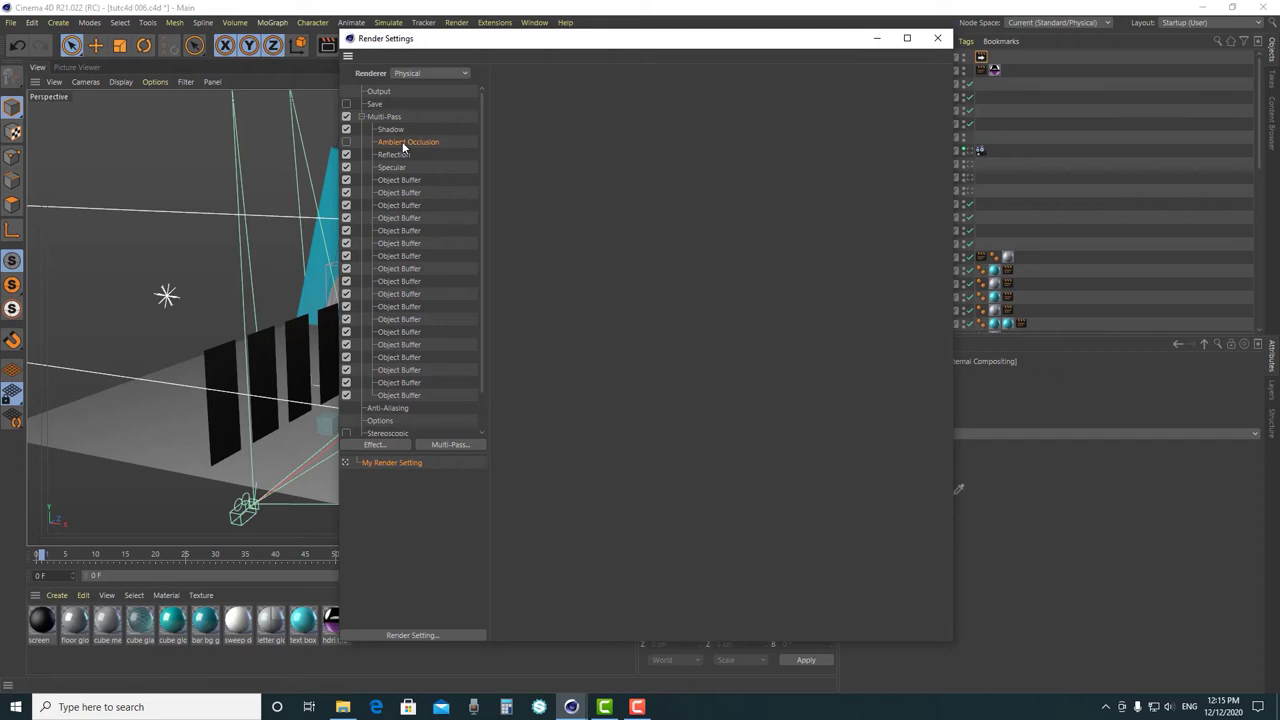
# - Remove the Ambient Occlusion pass from the Multi-Pass list
pyautogui.click(367, 446)
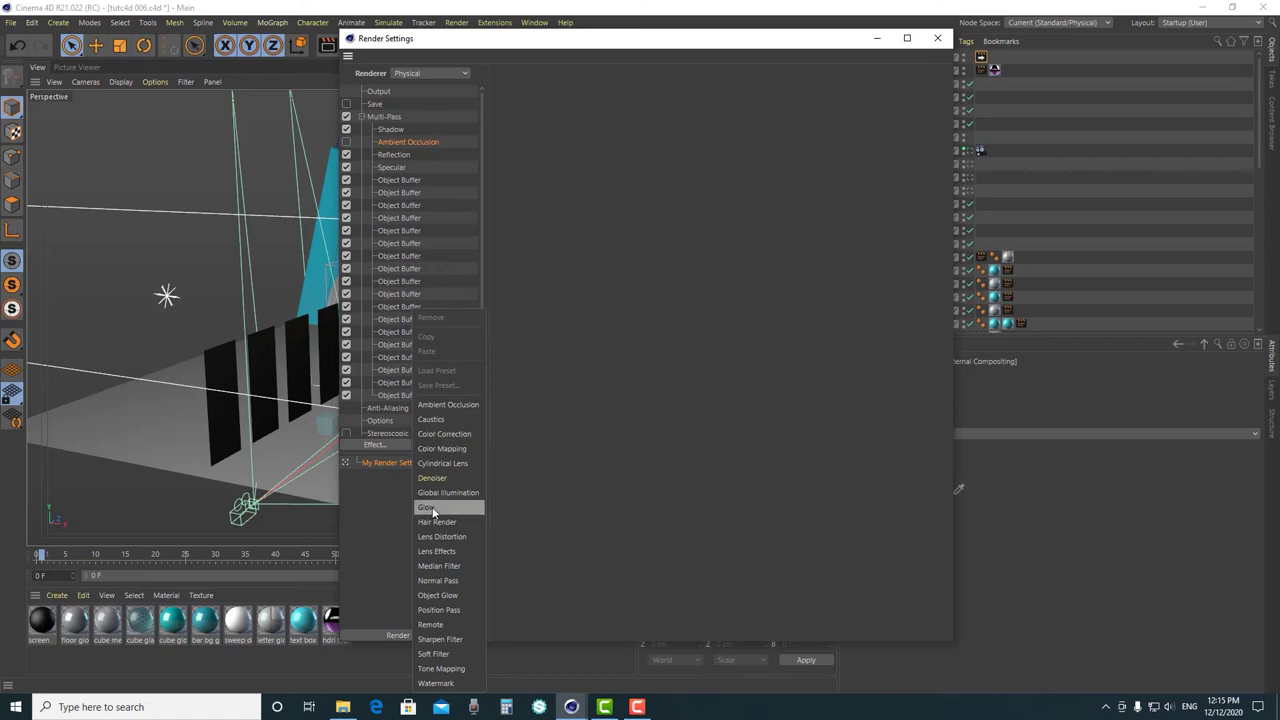
pyautogui.click(377, 558)
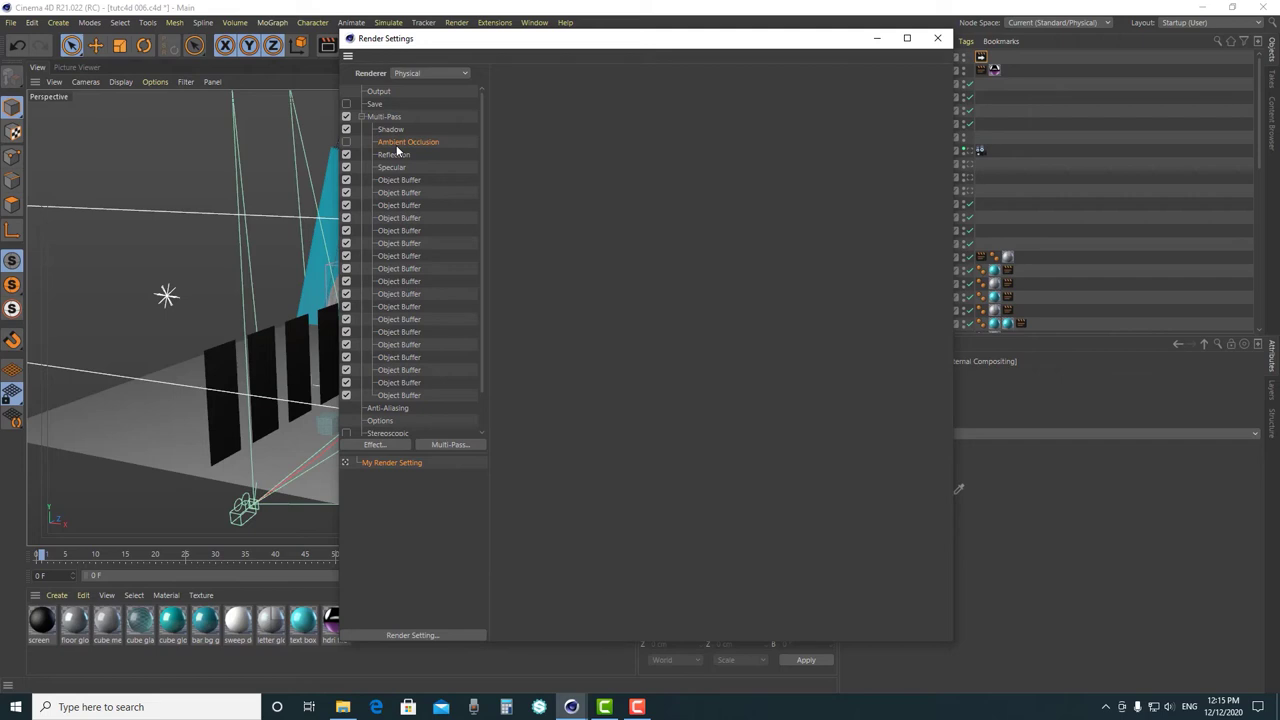
pyautogui.press('Delete')
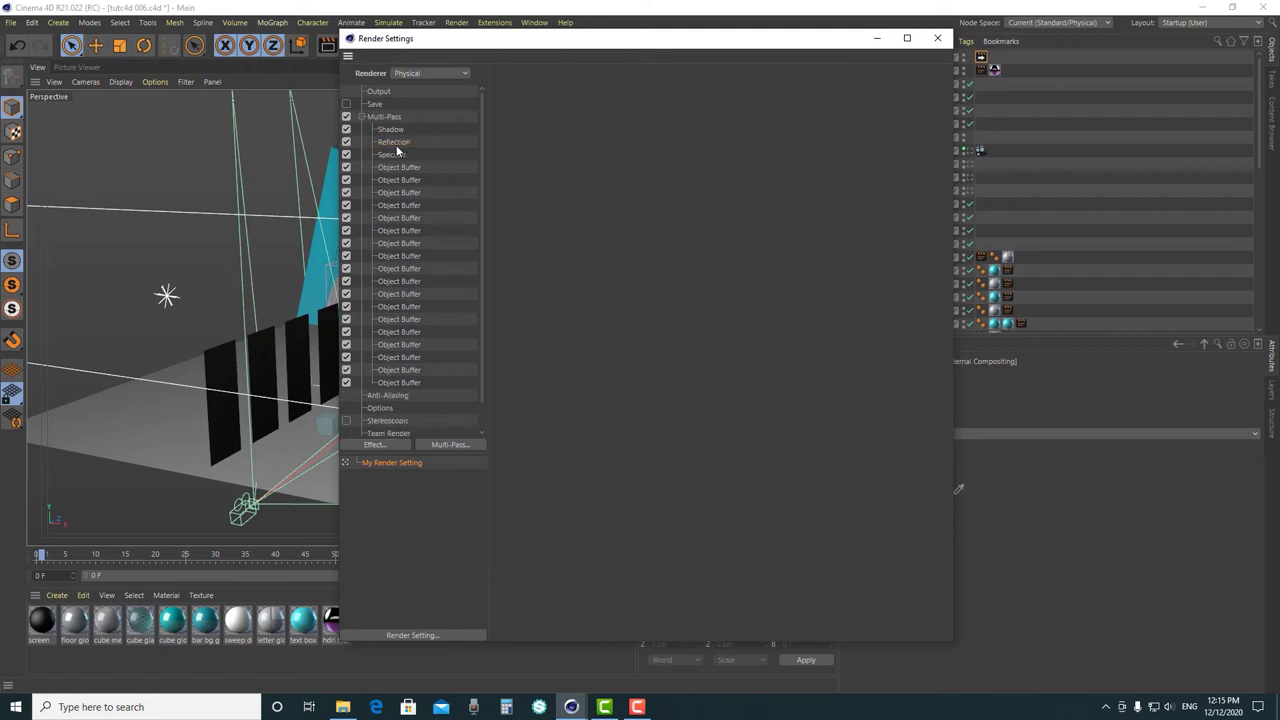
# - Check the Reflection and Specular pass settings and add Diffuse and Refraction passes to the Multi-Pass list
pyautogui.click(394, 142)
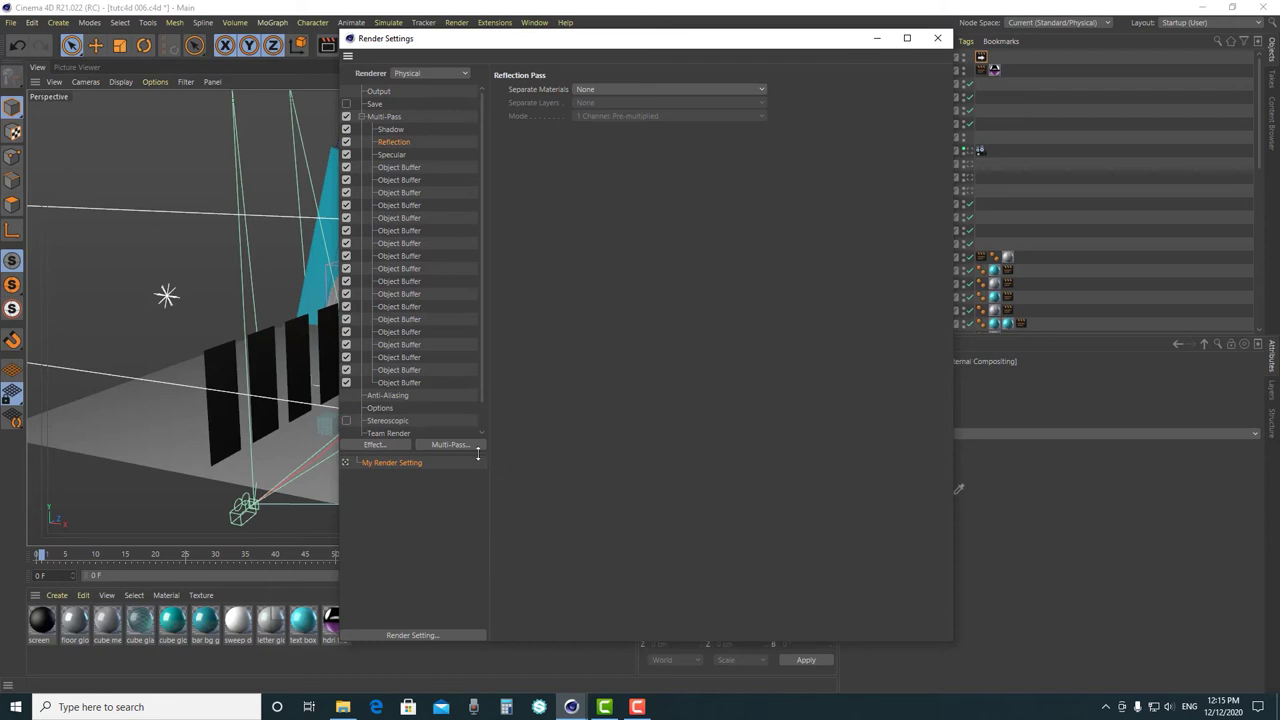
pyautogui.click(392, 155)
pyautogui.scroll(-1, 482, 186)
pyautogui.click(441, 444)
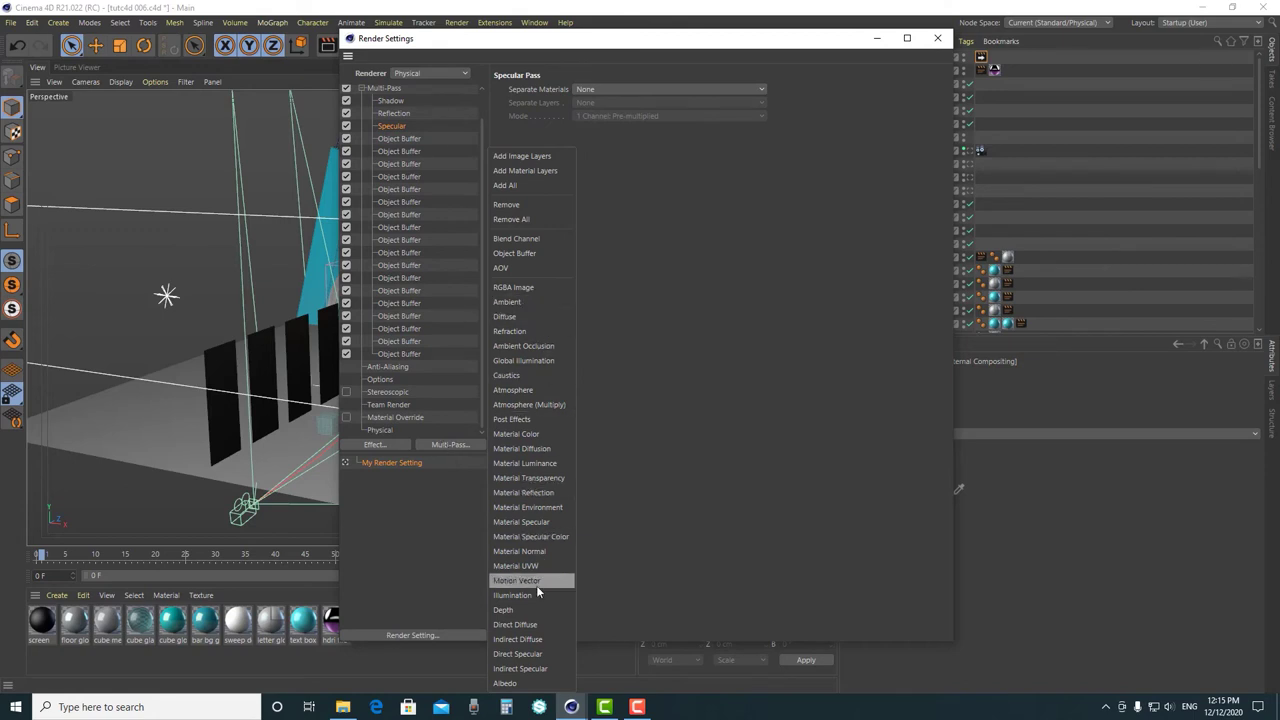
pyautogui.click(505, 317)
pyautogui.click(450, 444)
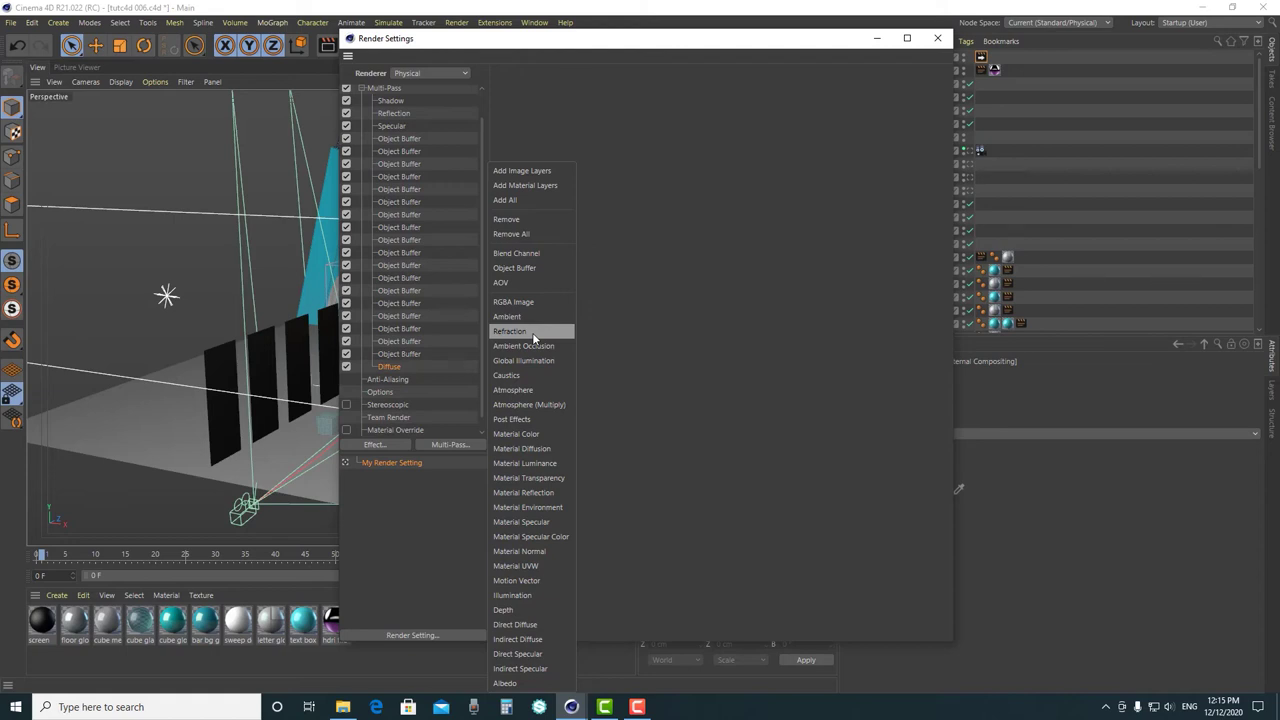
pyautogui.click(533, 333)
# - Add Material Specular, Direct Specular and Indirect Specular passes to the Multi-Pass list
pyautogui.click(450, 444)
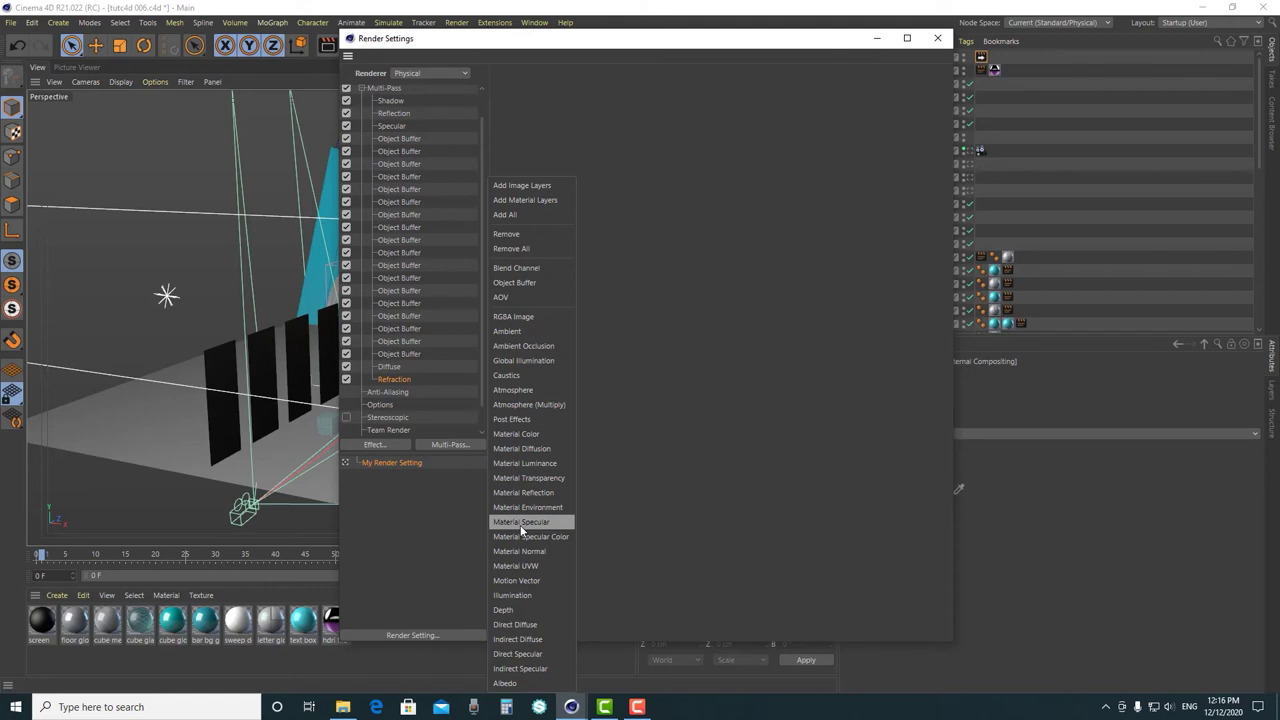
pyautogui.click(520, 523)
pyautogui.click(450, 444)
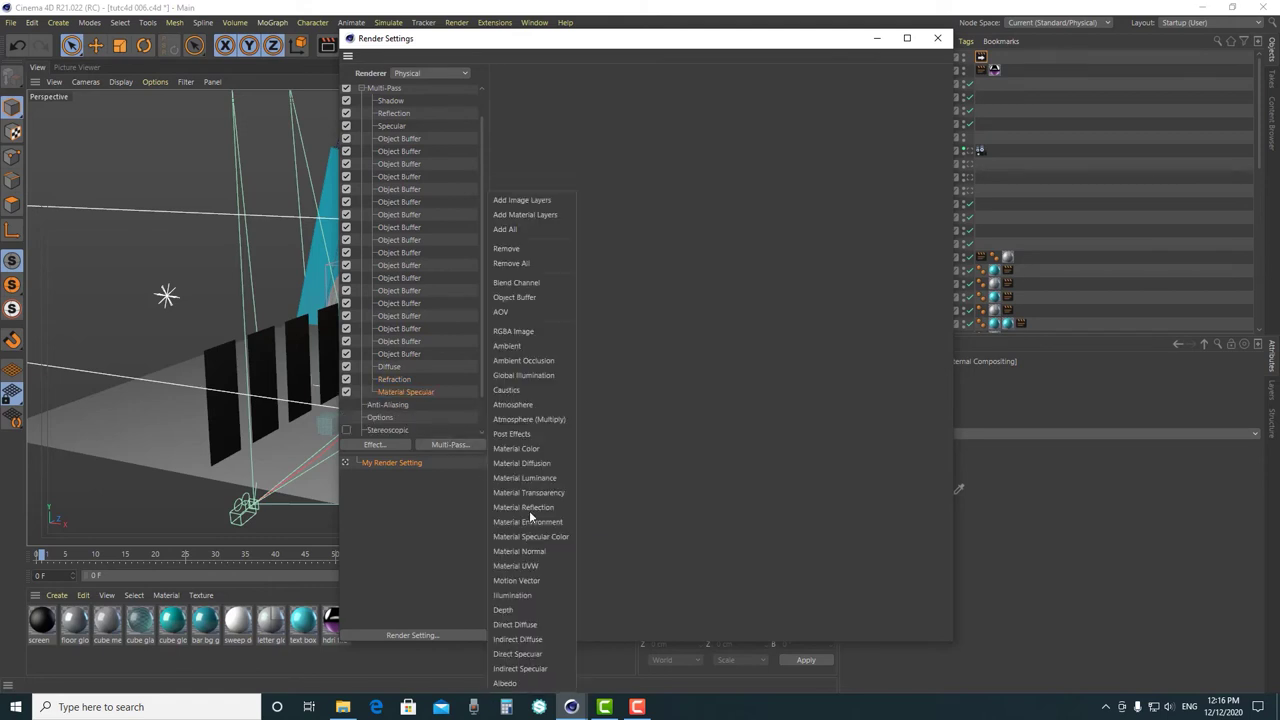
pyautogui.click(541, 655)
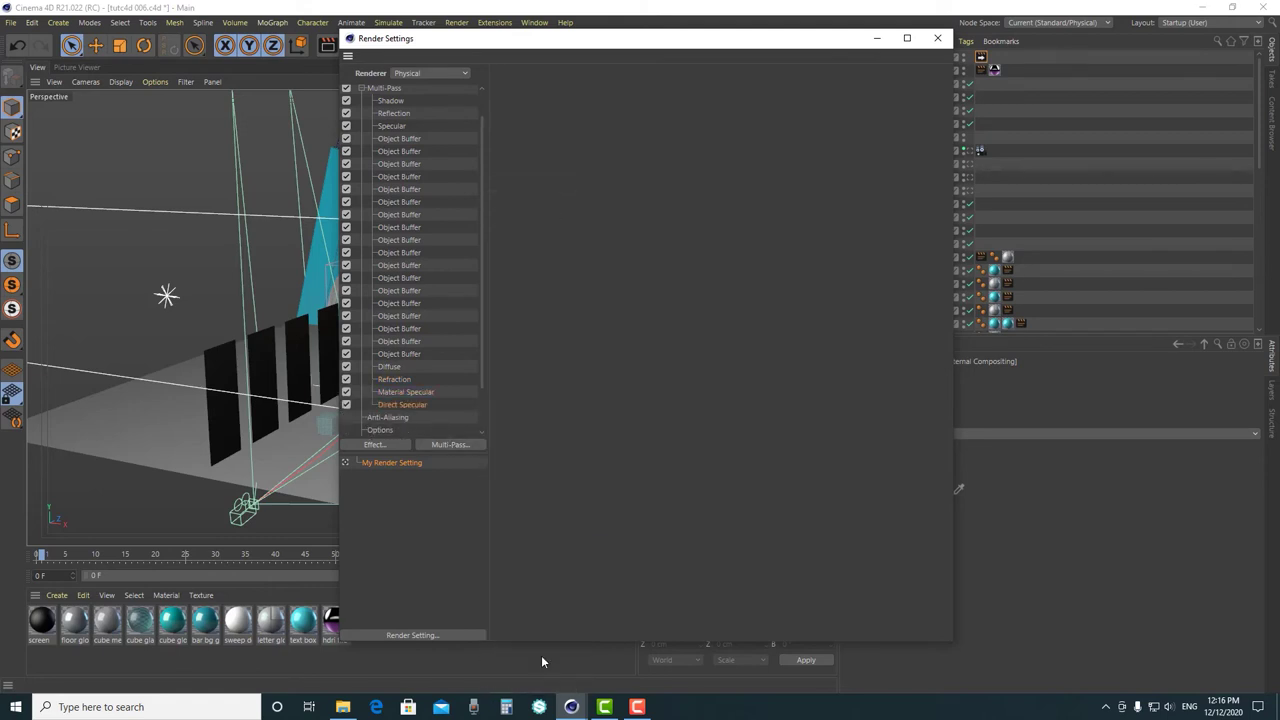
pyautogui.click(464, 444)
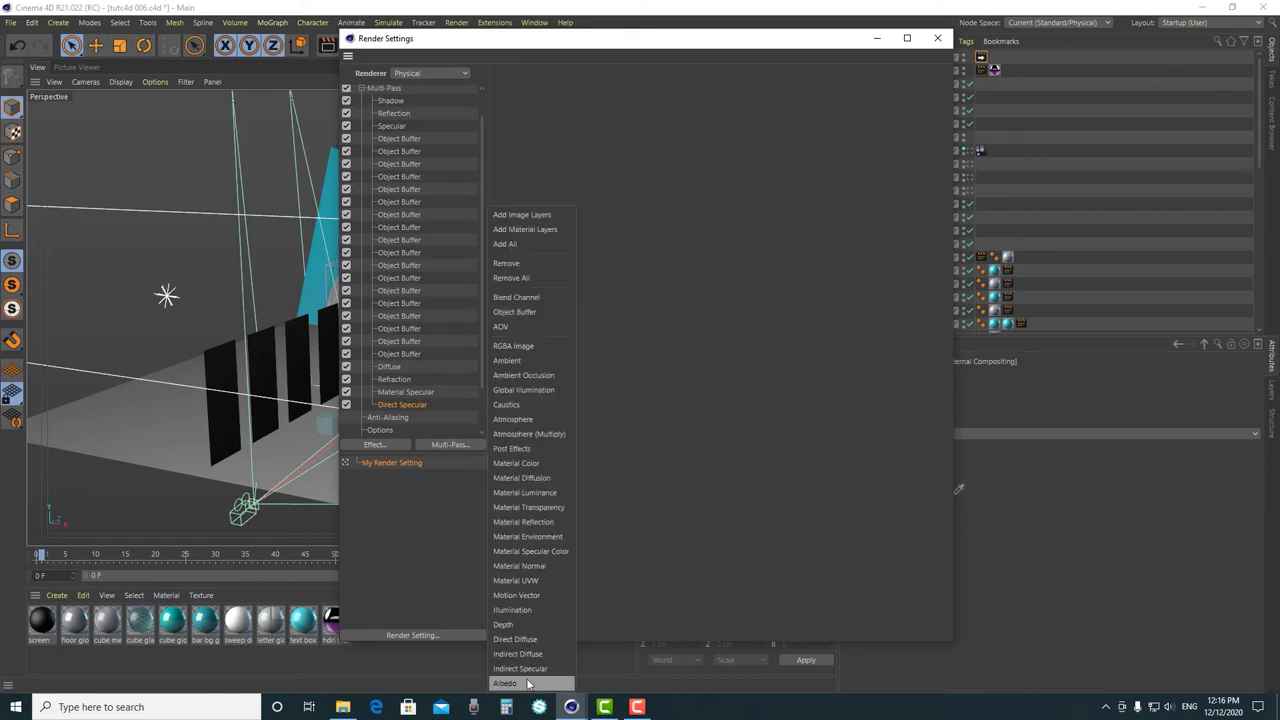
pyautogui.click(534, 668)
# - Add an Illumination pass to the Multi-Pass list and close the render settings
pyautogui.scroll(2, 436, 357)
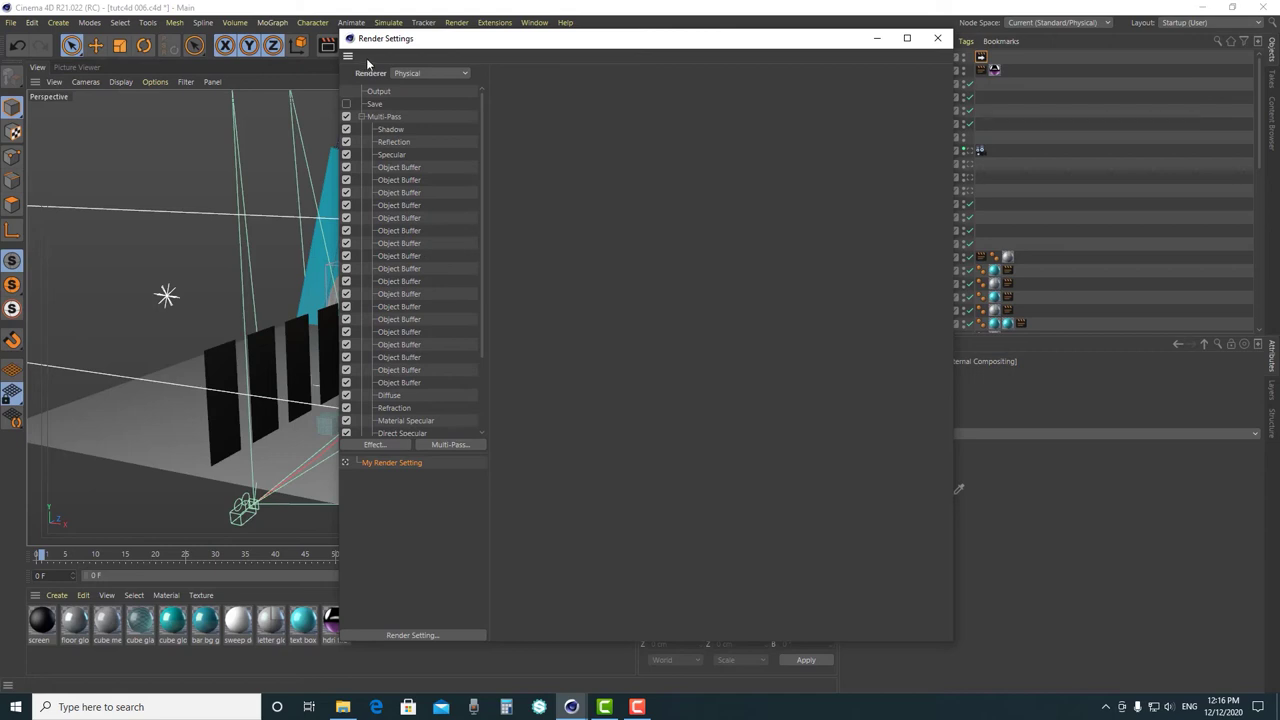
pyautogui.moveTo(478, 55); pyautogui.dragTo(525, 72)
pyautogui.scroll(-4, 434, 396)
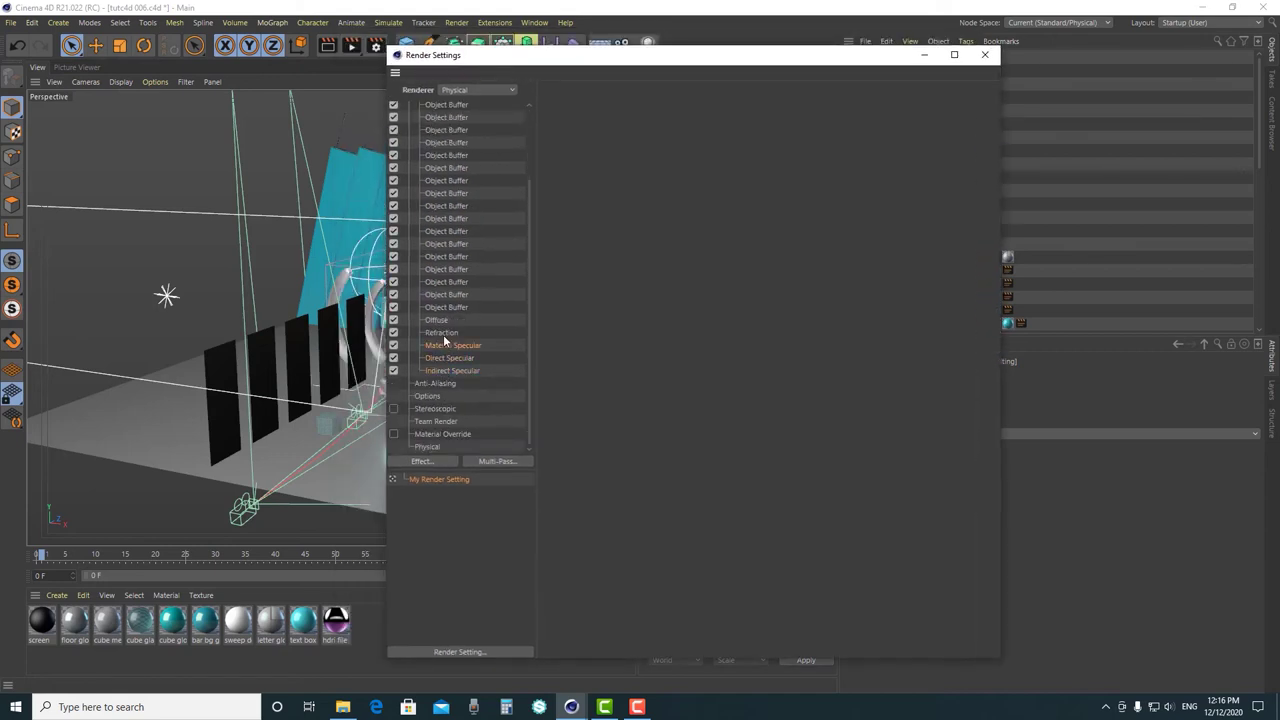
pyautogui.moveTo(532, 386); pyautogui.dragTo(546, 246)
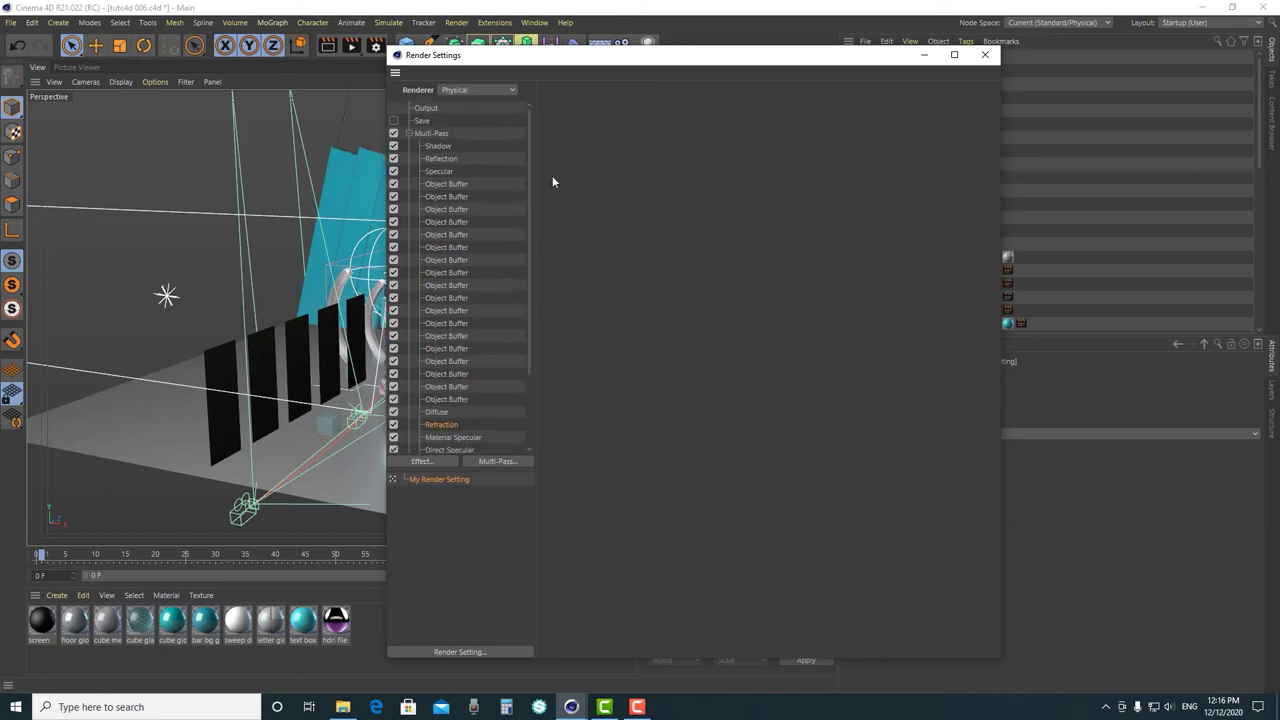
pyautogui.scroll(-3, 526, 207)
pyautogui.click(528, 462)
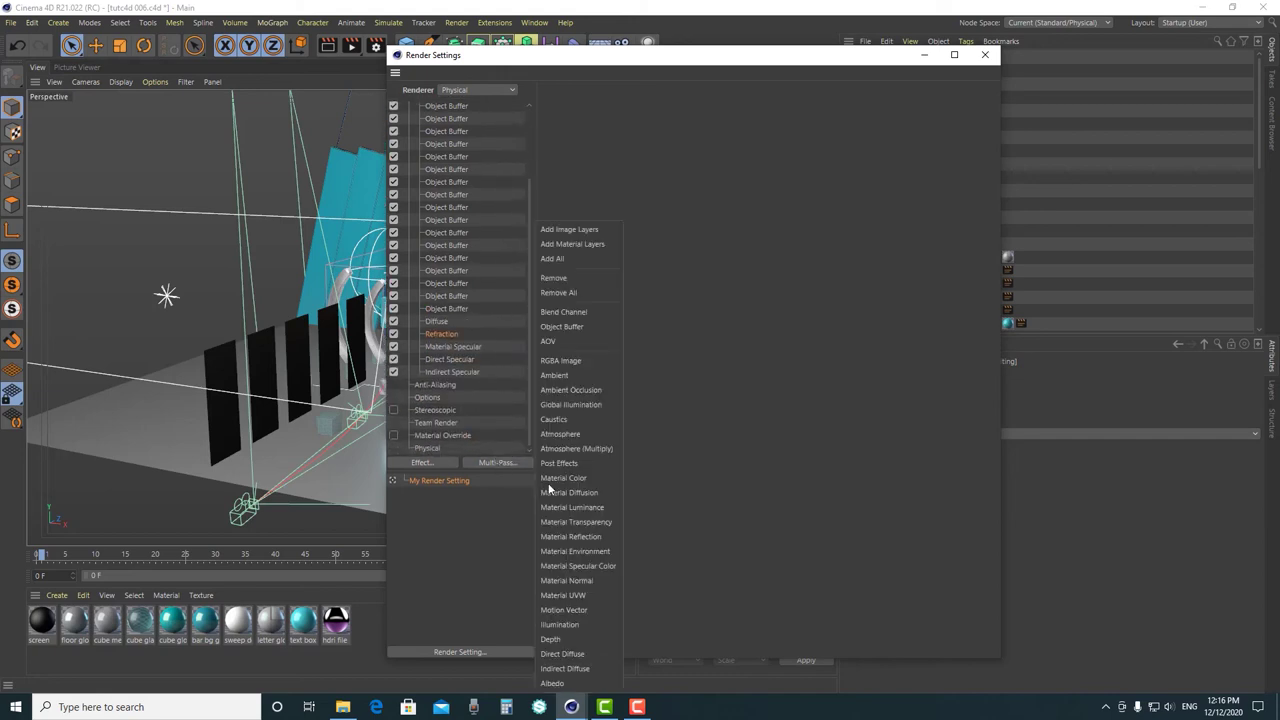
pyautogui.click(577, 625)
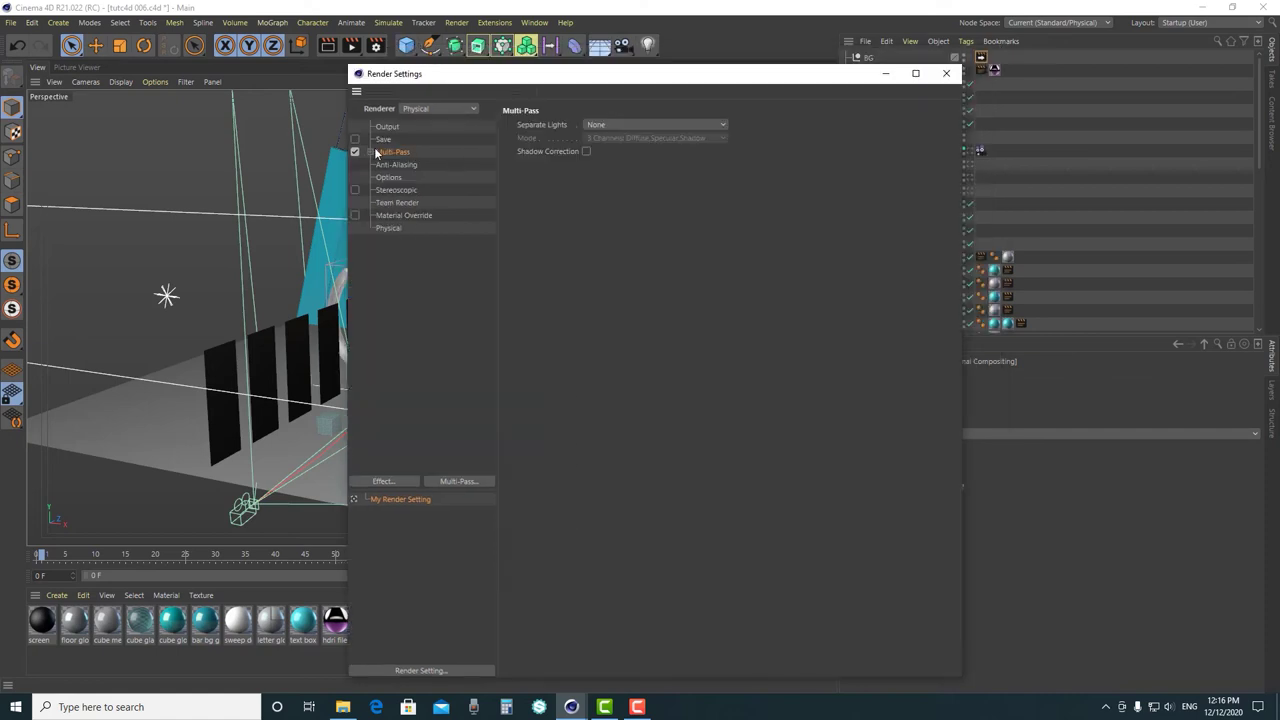
pyautogui.click(946, 73)
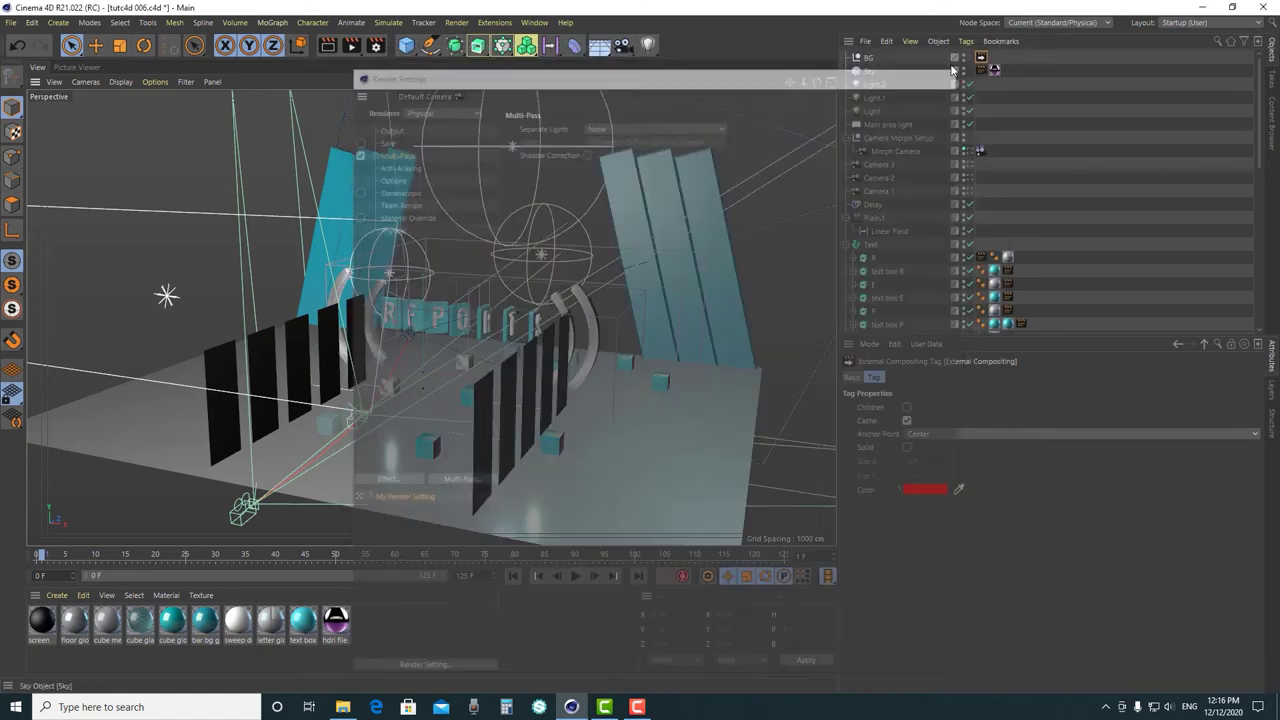
# - Look through the Morph Camera and render the current frame to the Picture Viewer
pyautogui.click(967, 150)
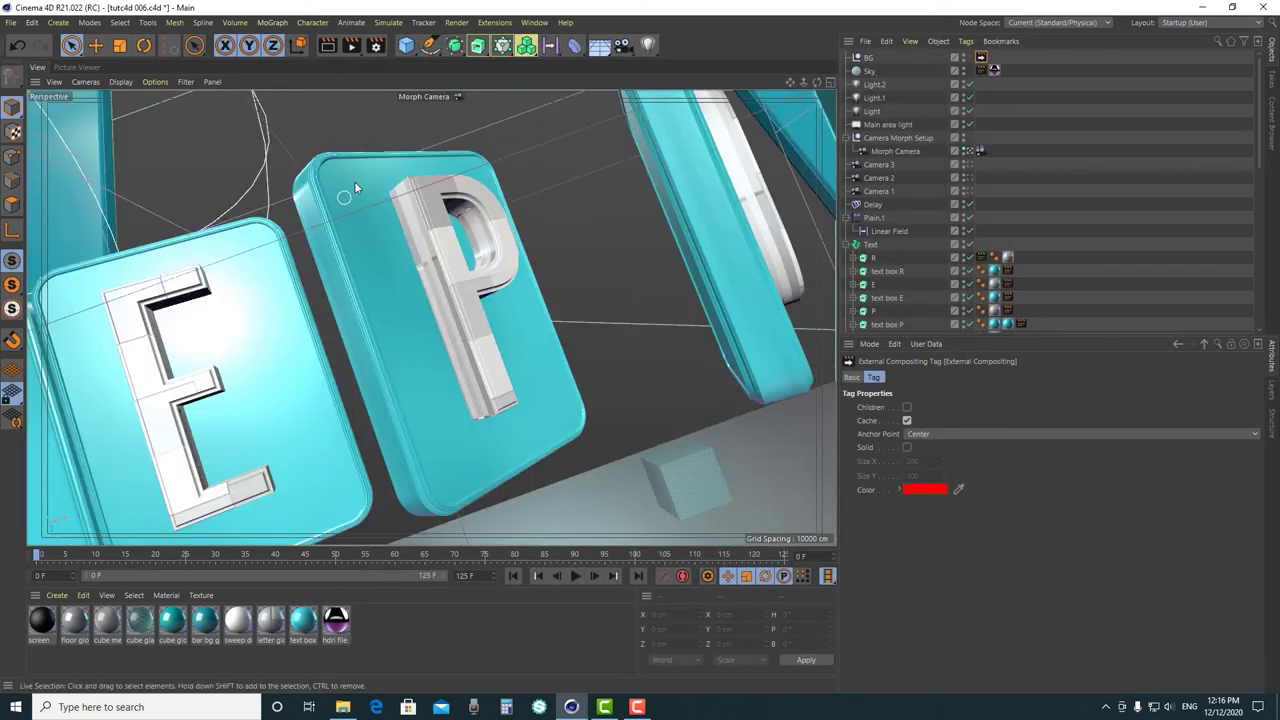
pyautogui.hotkey('ctrl', 'b')
pyautogui.click(1046, 31)
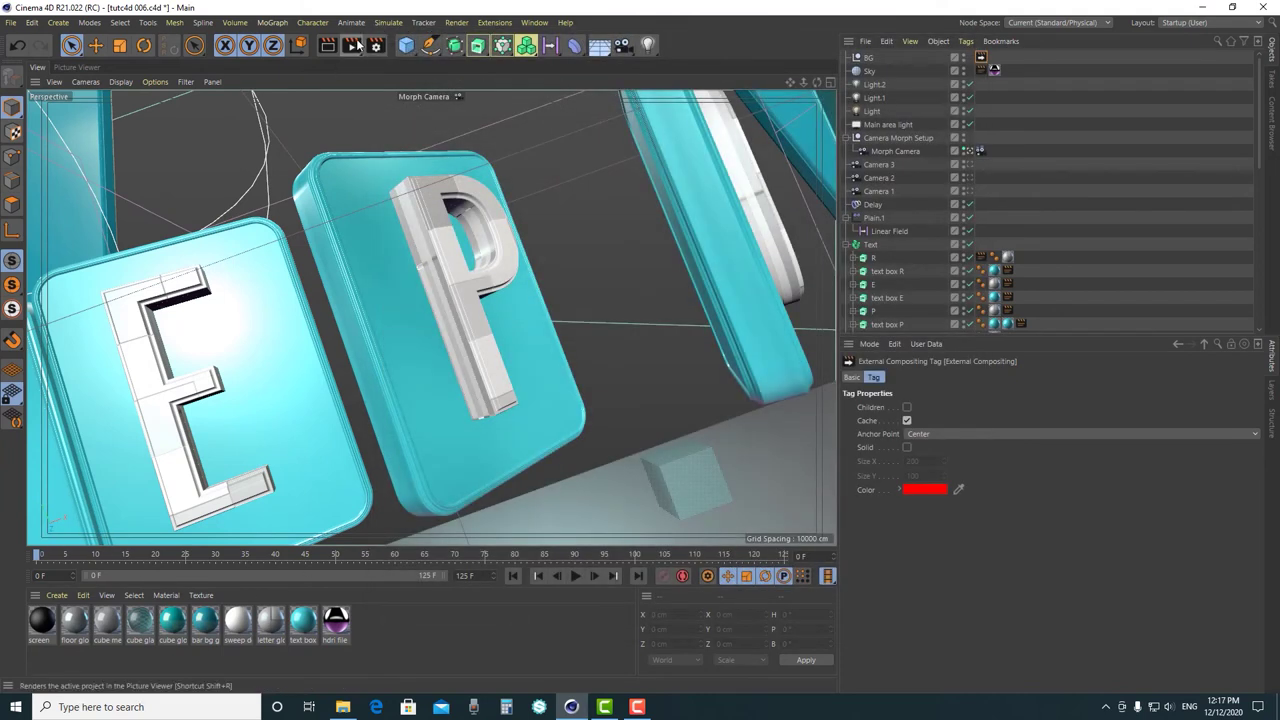
pyautogui.click(353, 45)
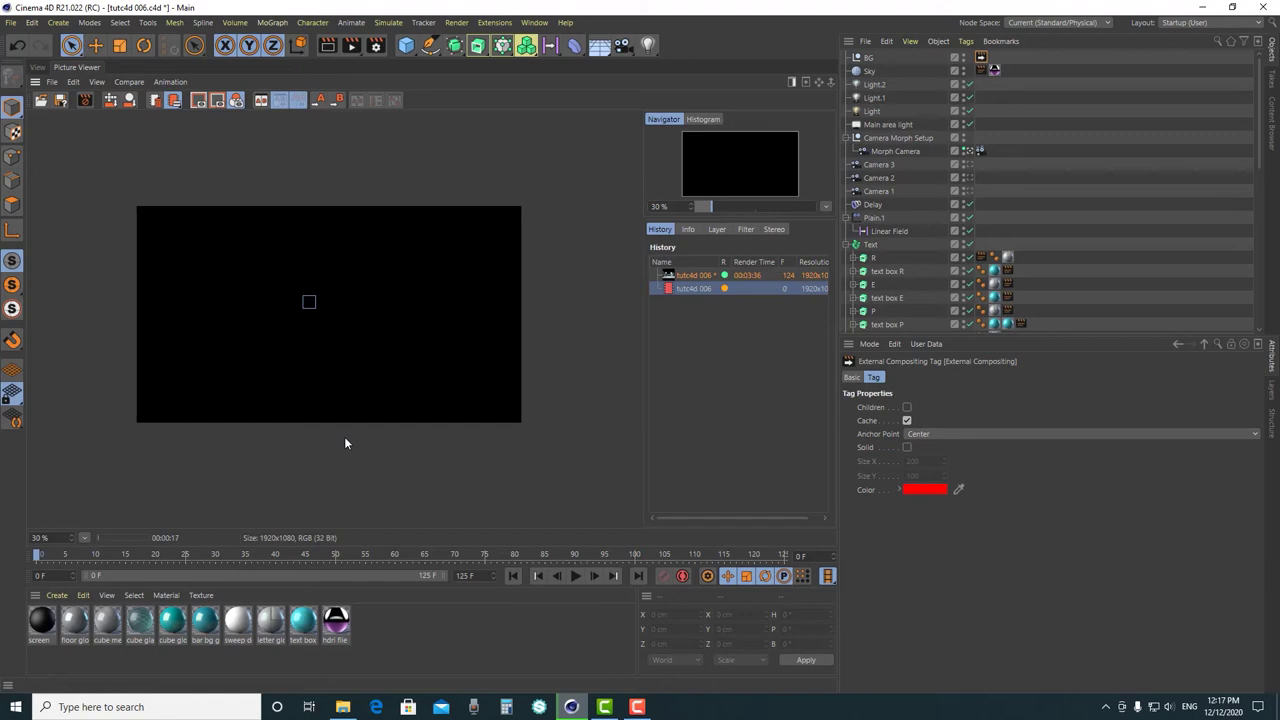
# - Display the earlier render of frame 124 as a full image, and return to the current frame 0 render
pyautogui.click(768, 275)
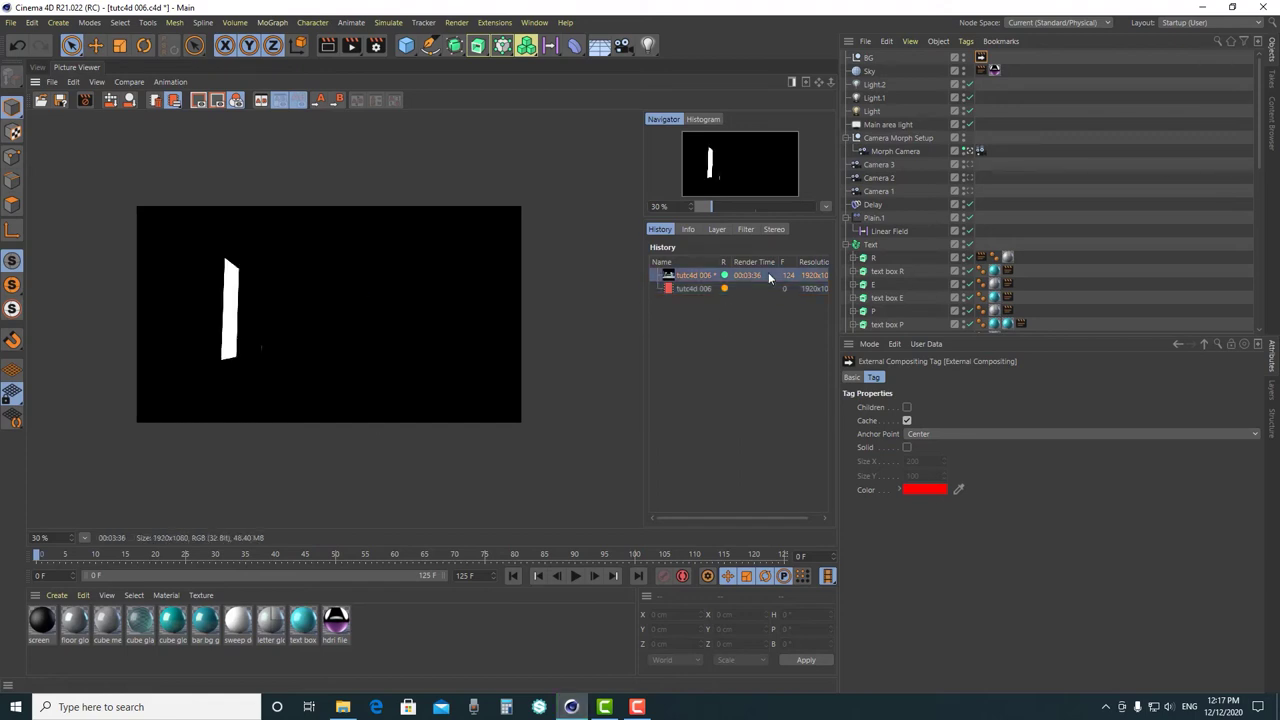
pyautogui.click(716, 229)
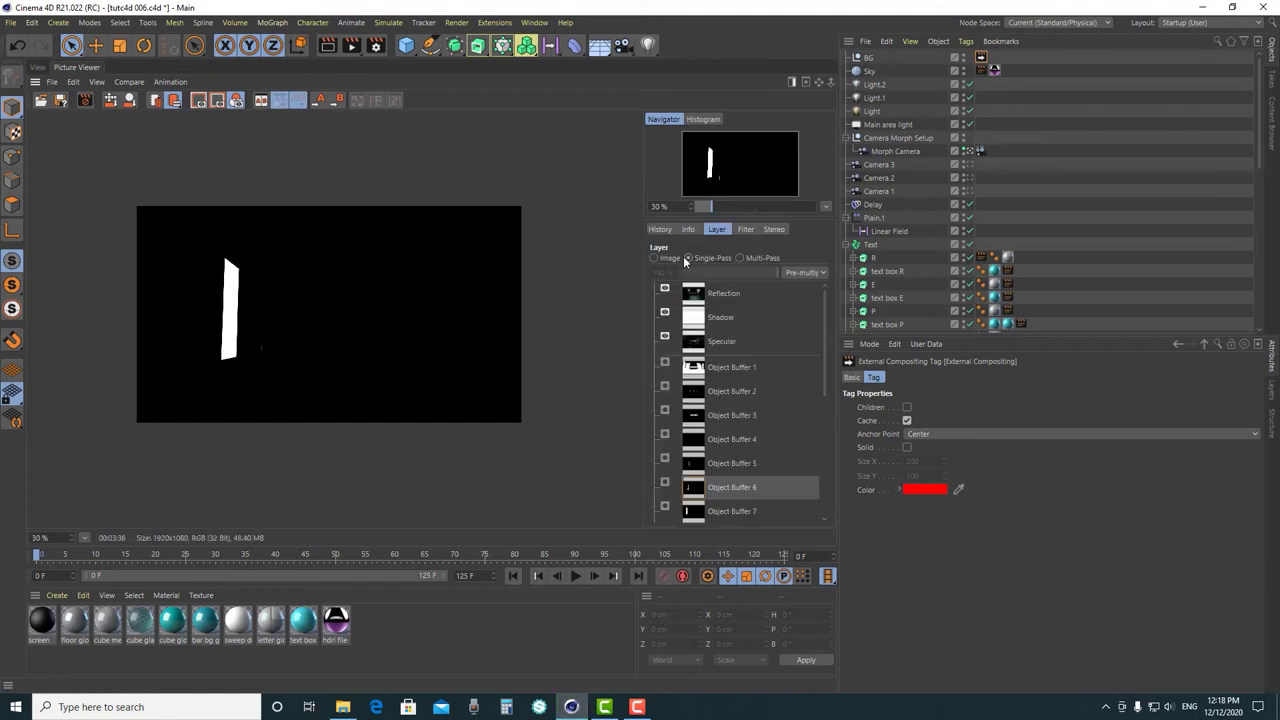
pyautogui.click(669, 257)
pyautogui.click(670, 228)
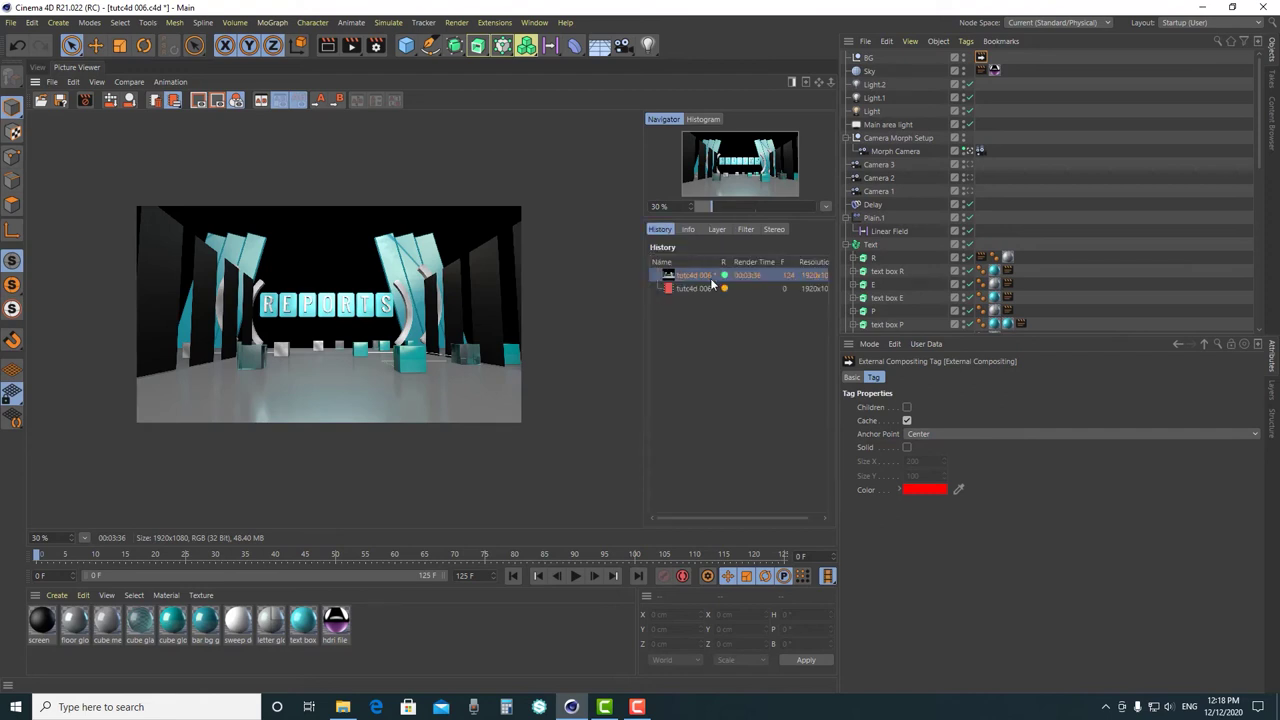
pyautogui.click(769, 289)
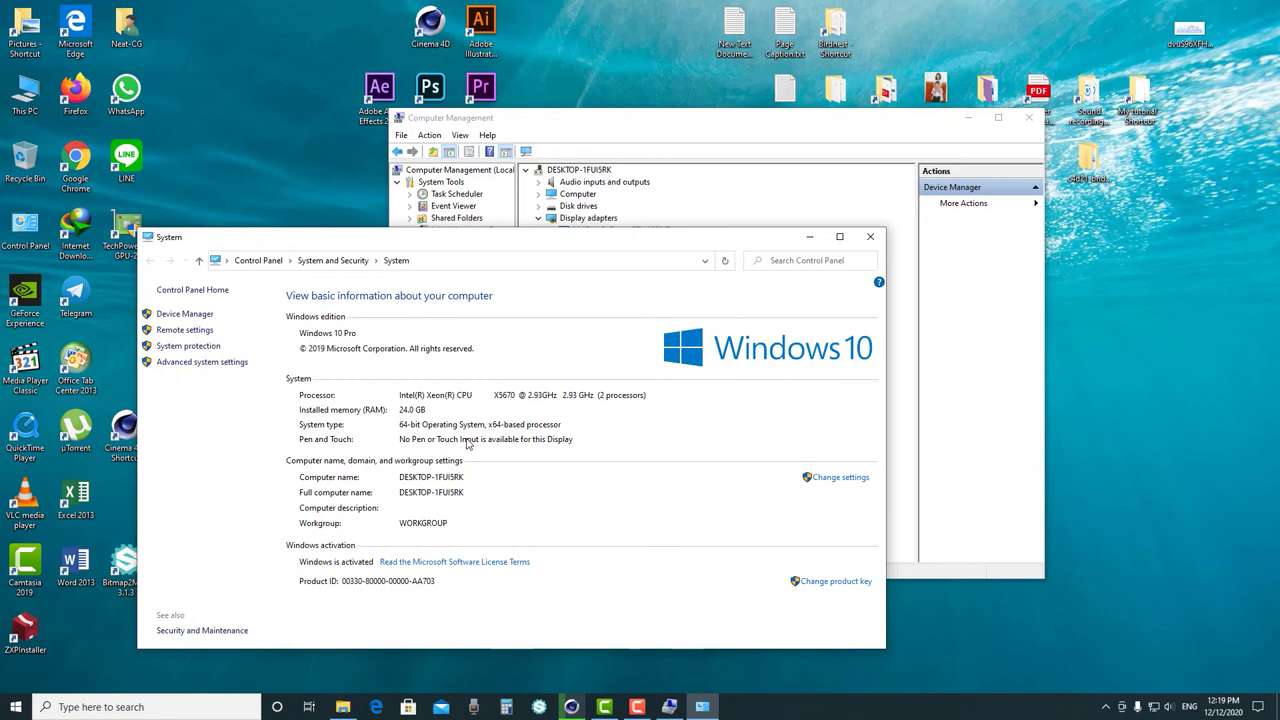
# - Examine the computer's system information, CPU performance, processors and display adapter in the Windows system tools
pyautogui.moveTo(529, 236); pyautogui.dragTo(538, 483)
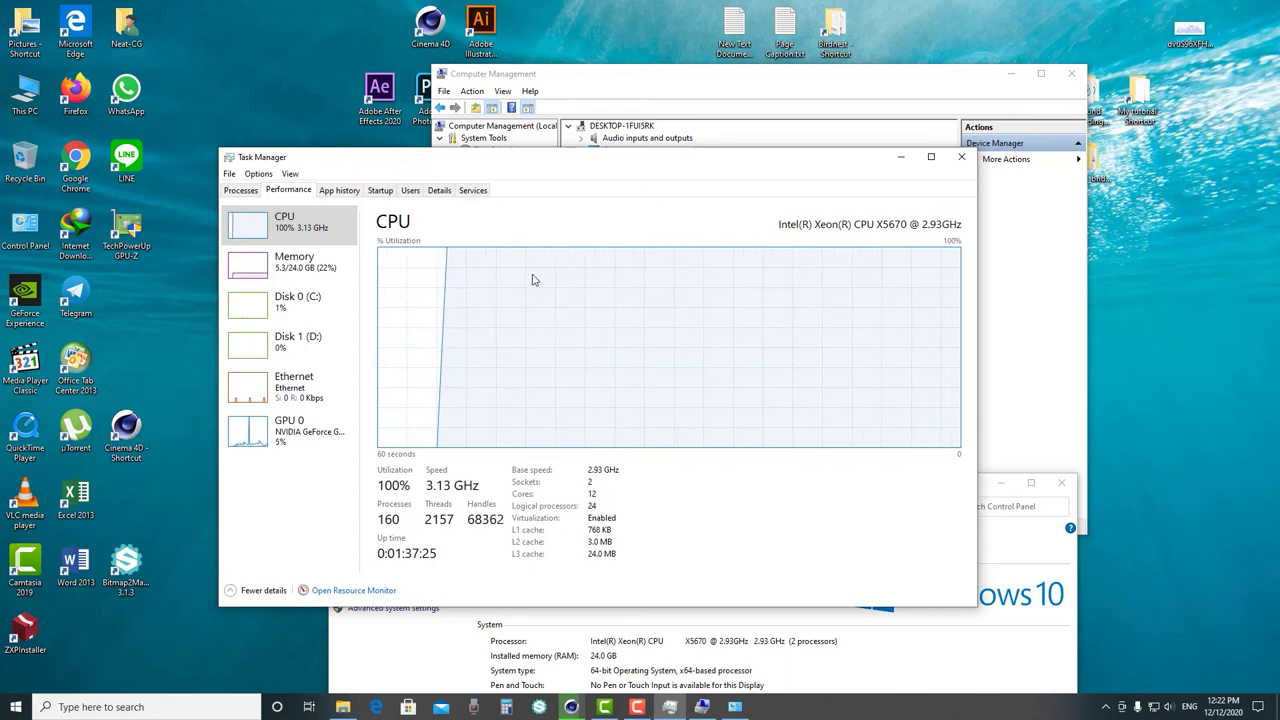
pyautogui.click(786, 672)
pyautogui.click(657, 142)
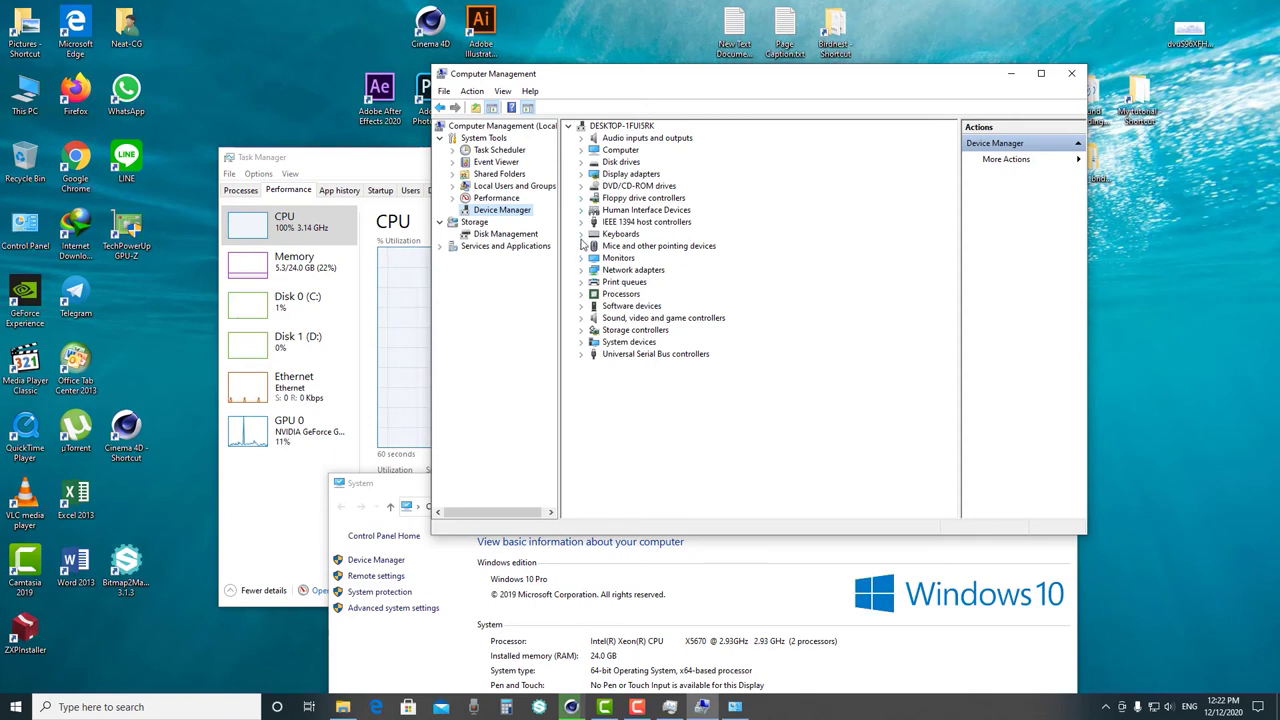
pyautogui.click(585, 300)
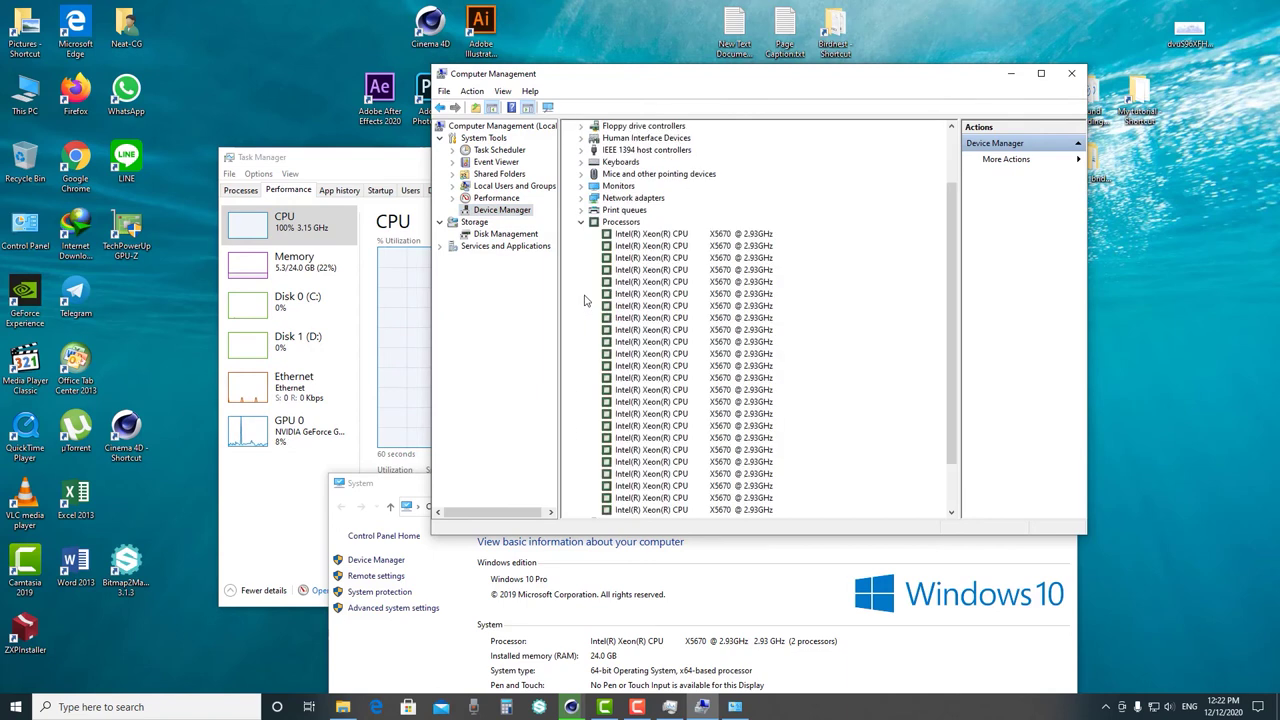
pyautogui.click(582, 228)
pyautogui.click(581, 174)
pyautogui.click(664, 186)
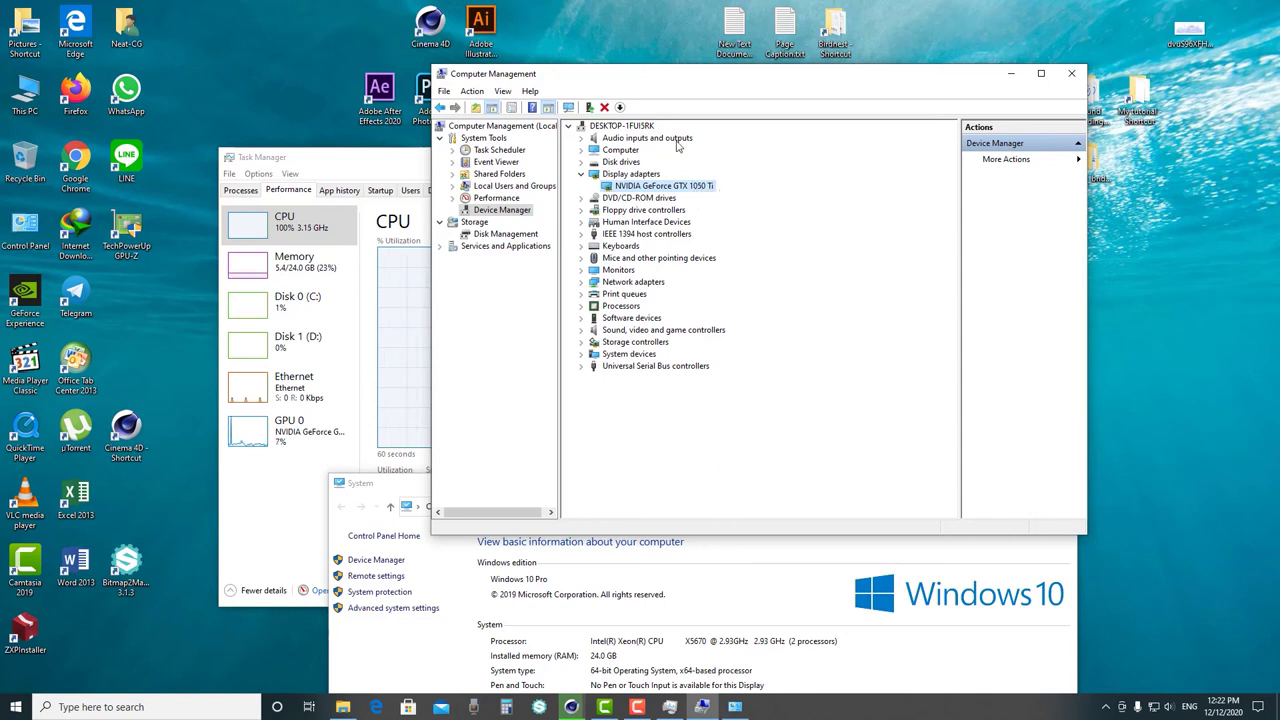
pyautogui.moveTo(577, 79); pyautogui.dragTo(580, 57)
pyautogui.click(703, 570)
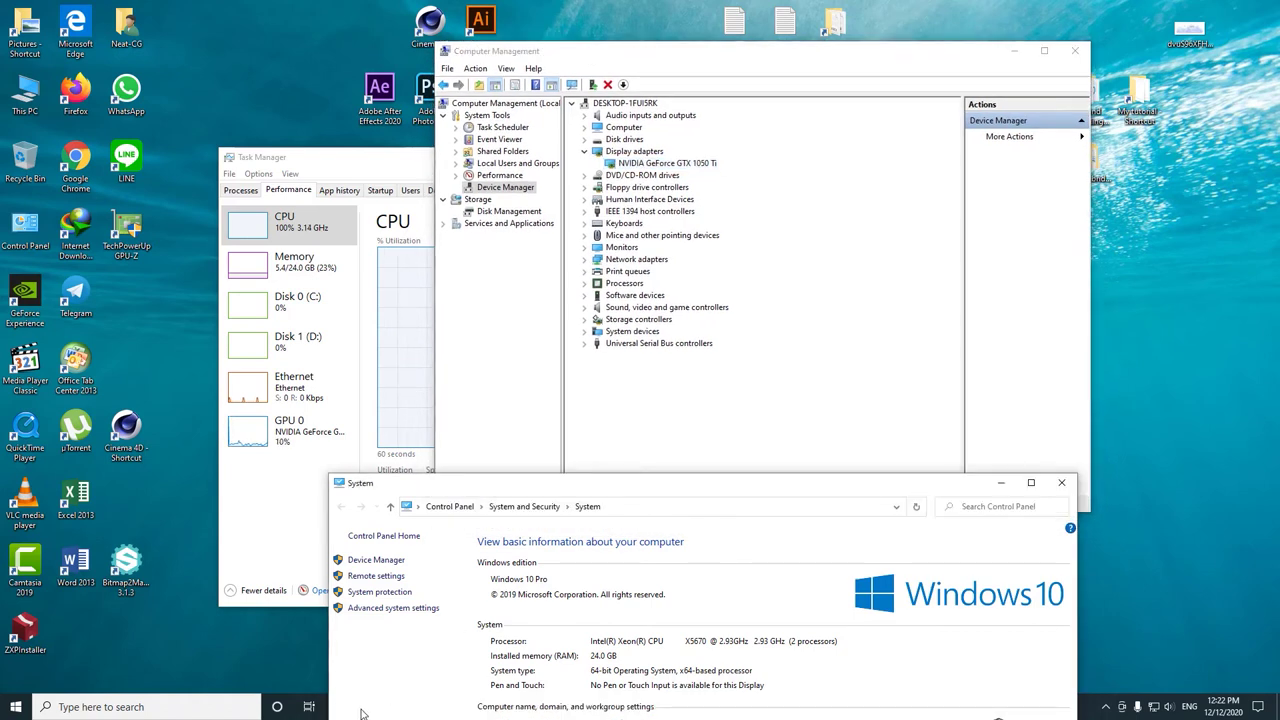
pyautogui.moveTo(511, 488); pyautogui.dragTo(630, 286)
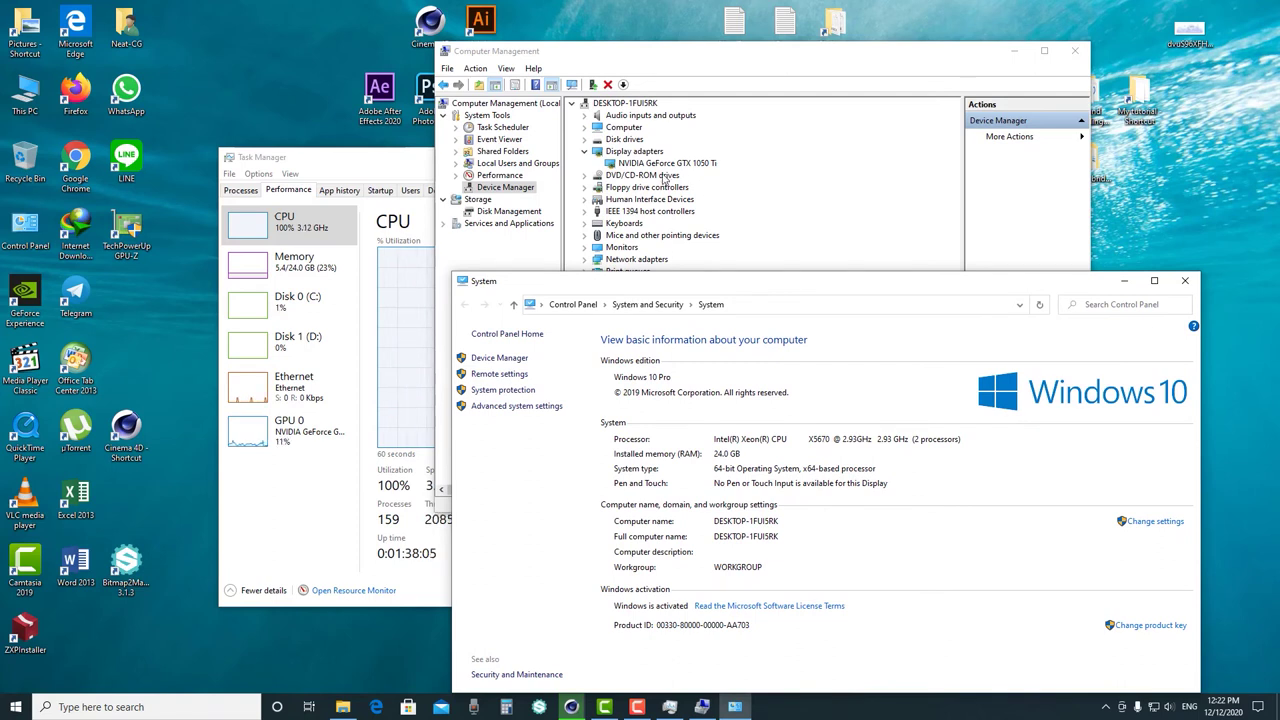
# - Switch back to Cinema 4D to check on the render in the Picture Viewer
pyautogui.click(571, 707)
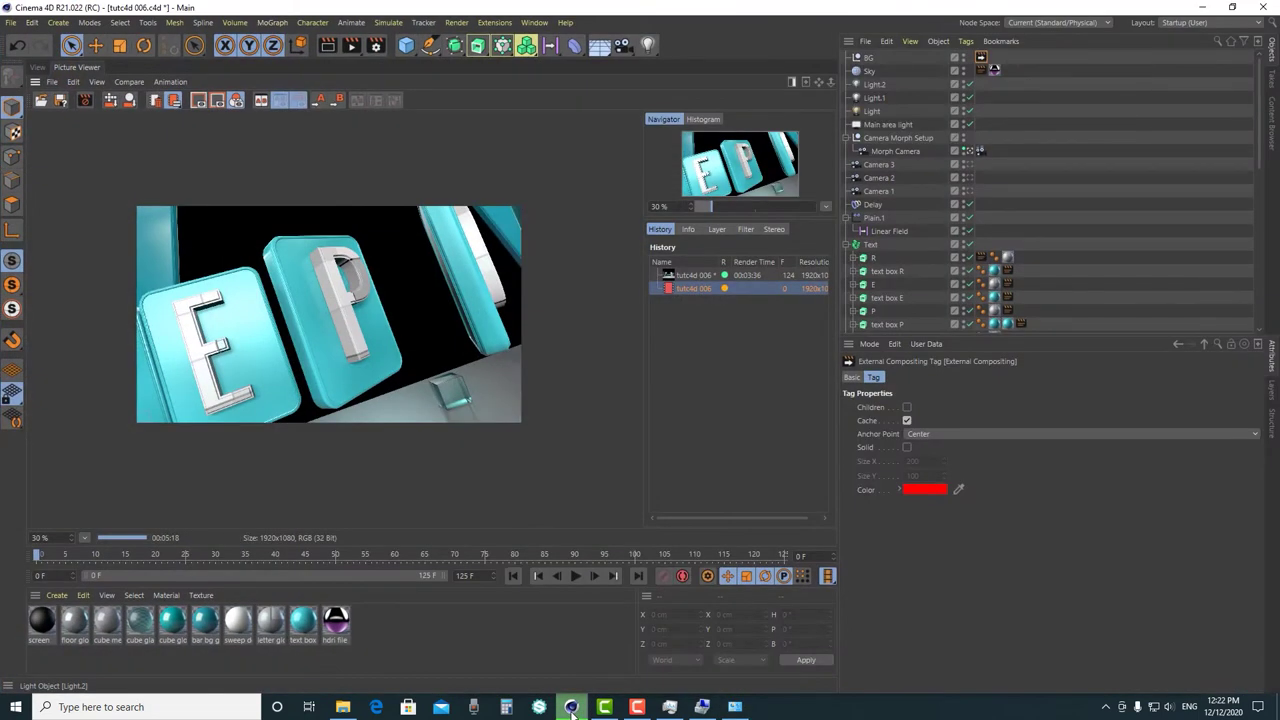
pyautogui.click(571, 707)
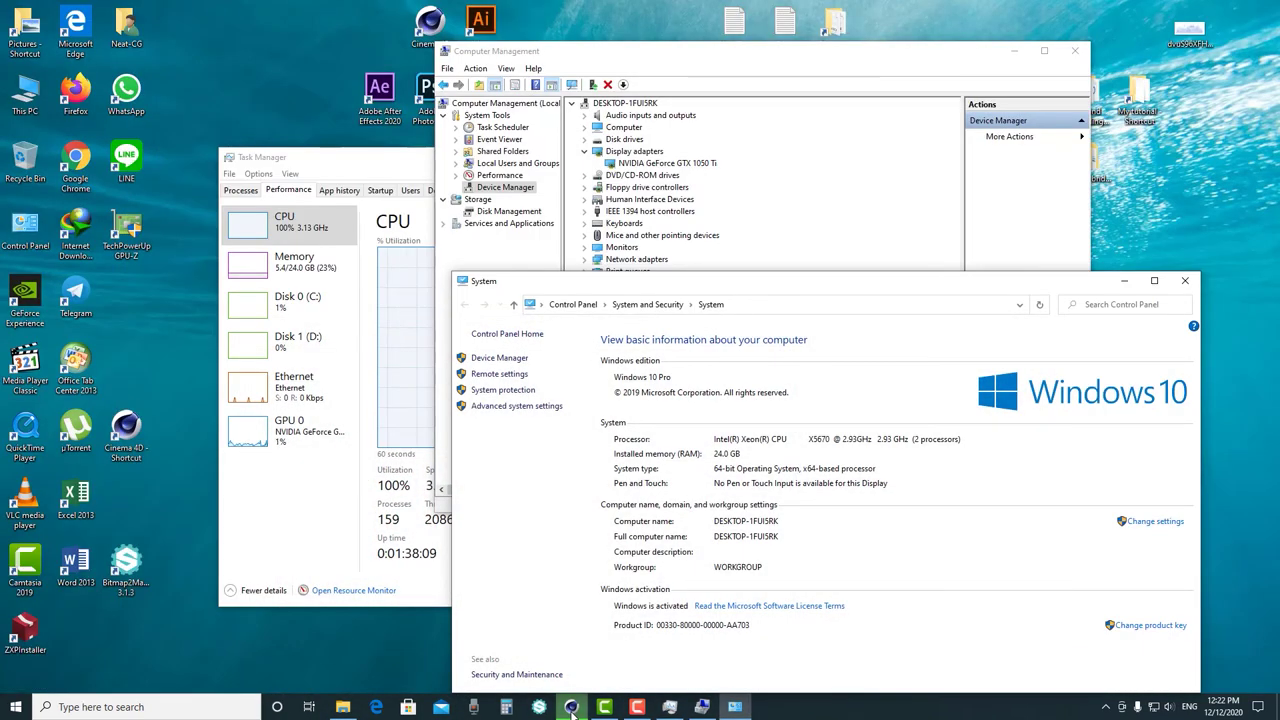
pyautogui.click(571, 707)
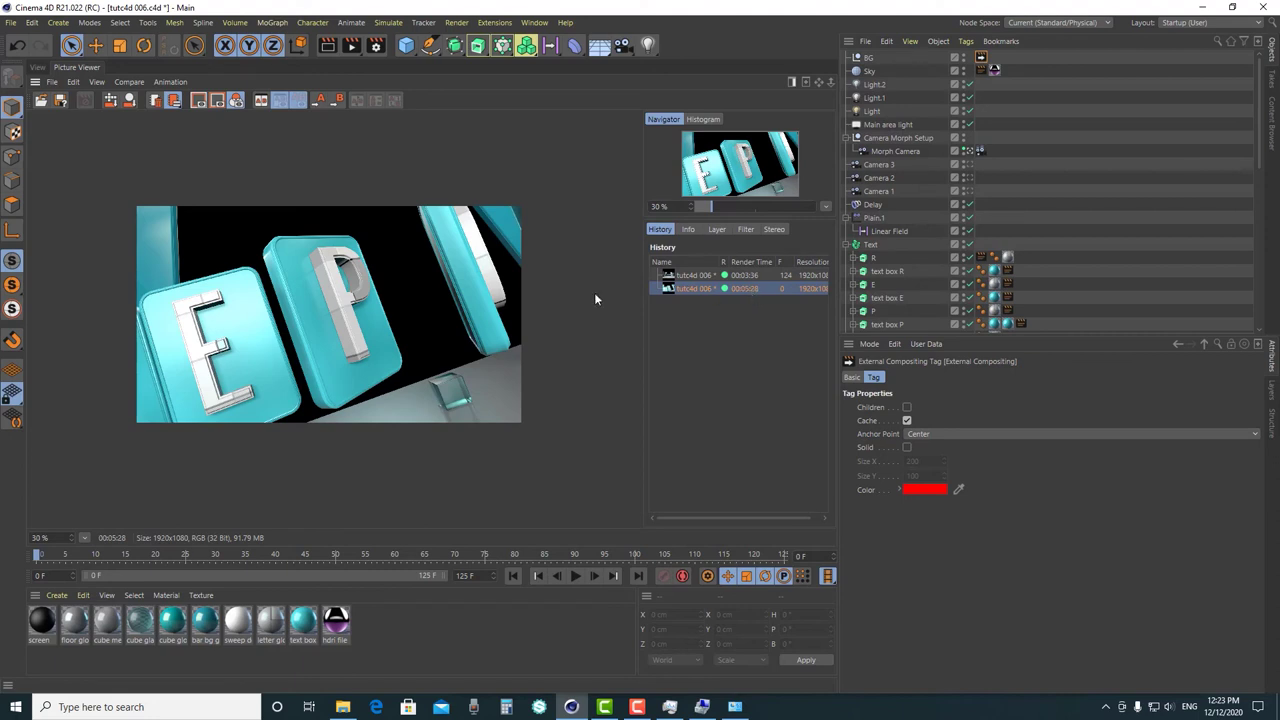
# - Inspect the rendered letter P and its text box at 100% zoom in the Picture Viewer
pyautogui.moveTo(50, 537); pyautogui.dragTo(1, 533)
pyautogui.write('100')
pyautogui.press('Return')
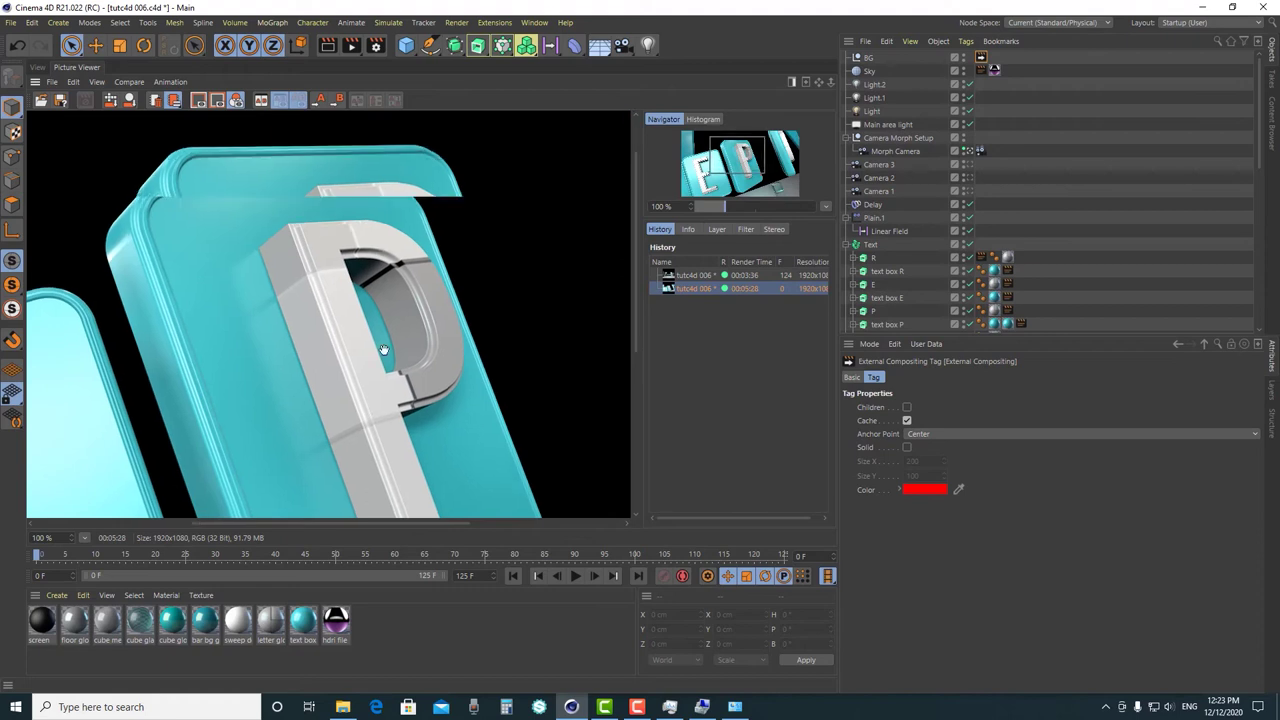
pyautogui.scroll(-1, 396, 325)
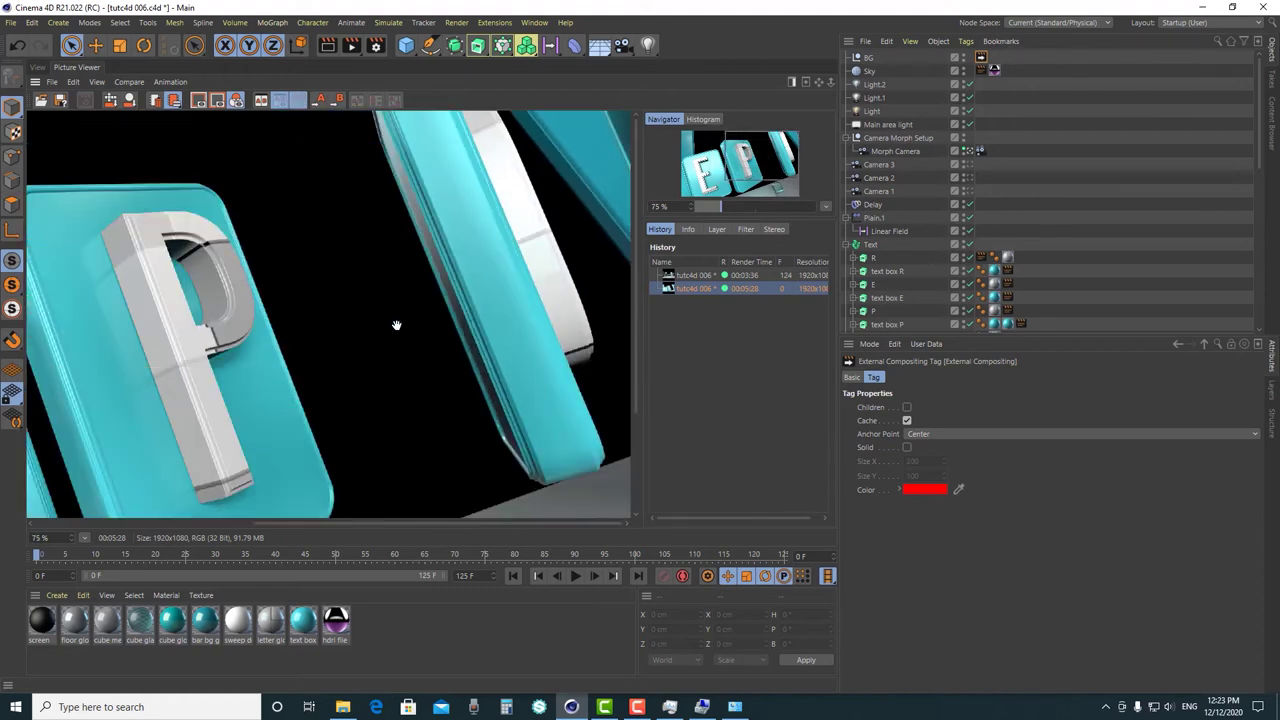
pyautogui.scroll(-1, 71, 540)
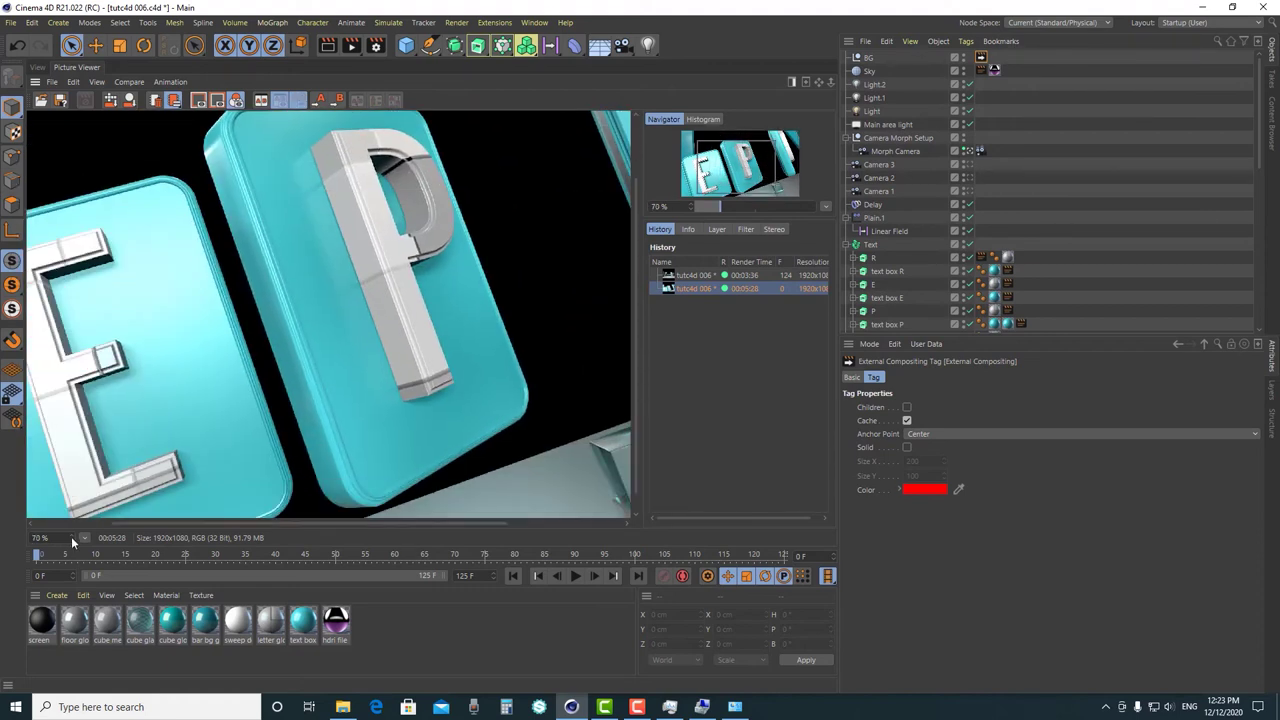
pyautogui.write('100')
pyautogui.press('Return')
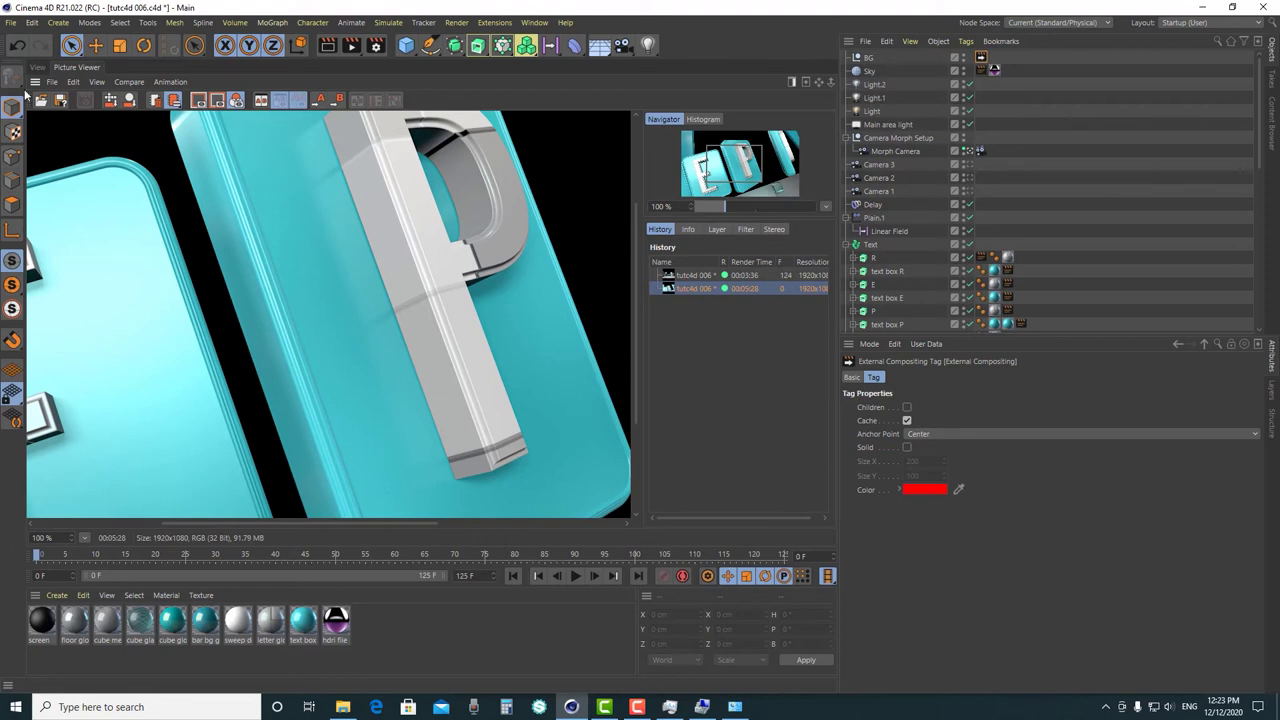
# - Set the frame 0 render's layer view to Single-Pass and the display zoom to 50%
pyautogui.click(717, 229)
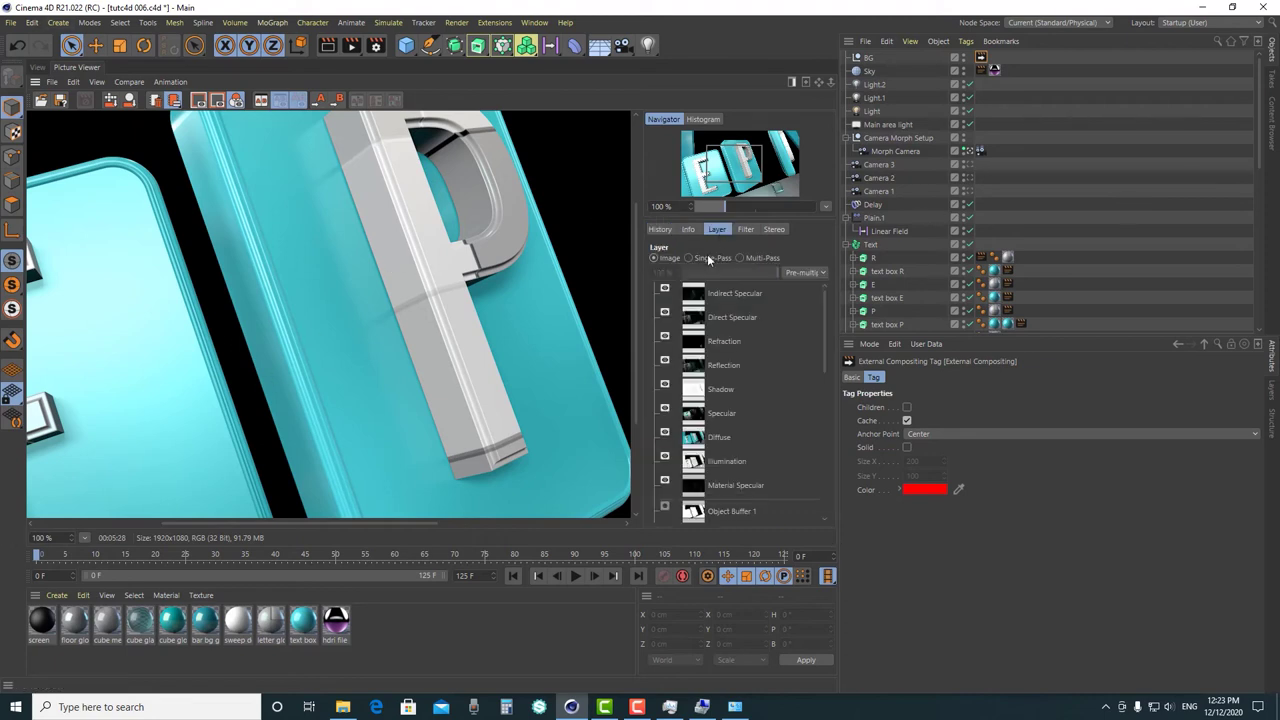
pyautogui.click(707, 257)
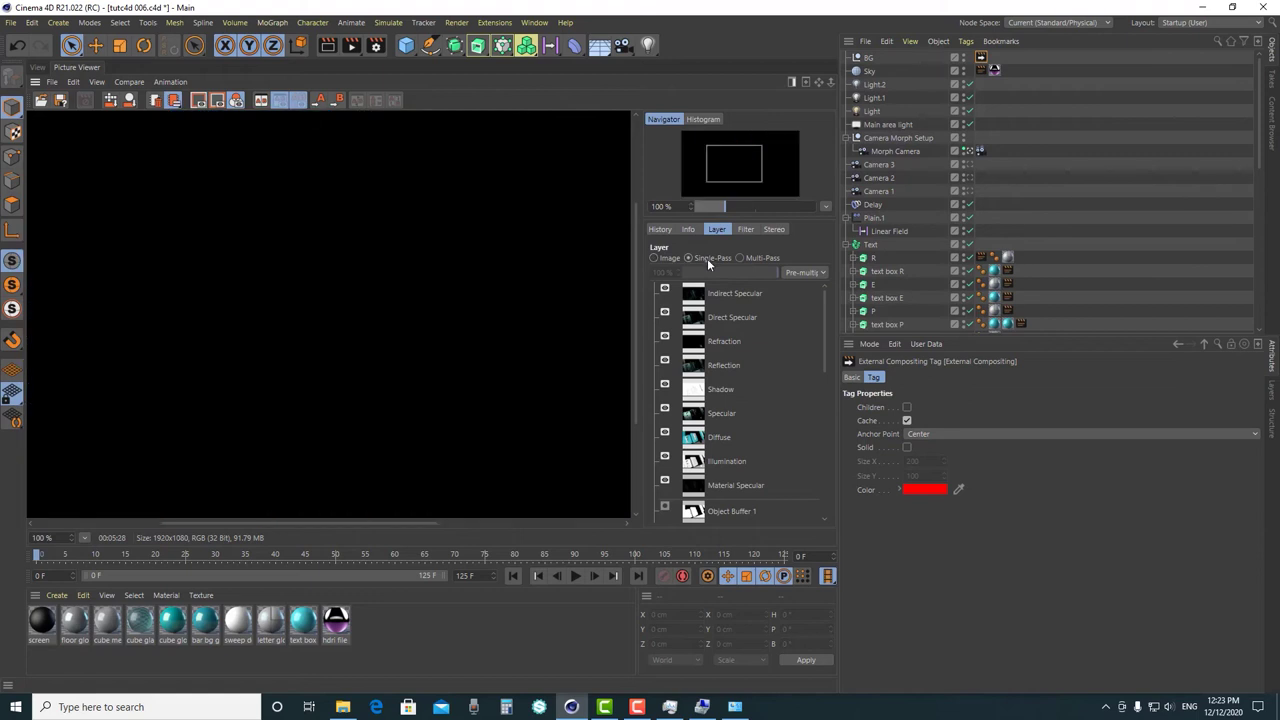
pyautogui.moveTo(44, 537); pyautogui.dragTo(2, 538)
pyautogui.write('50')
pyautogui.press('Return')
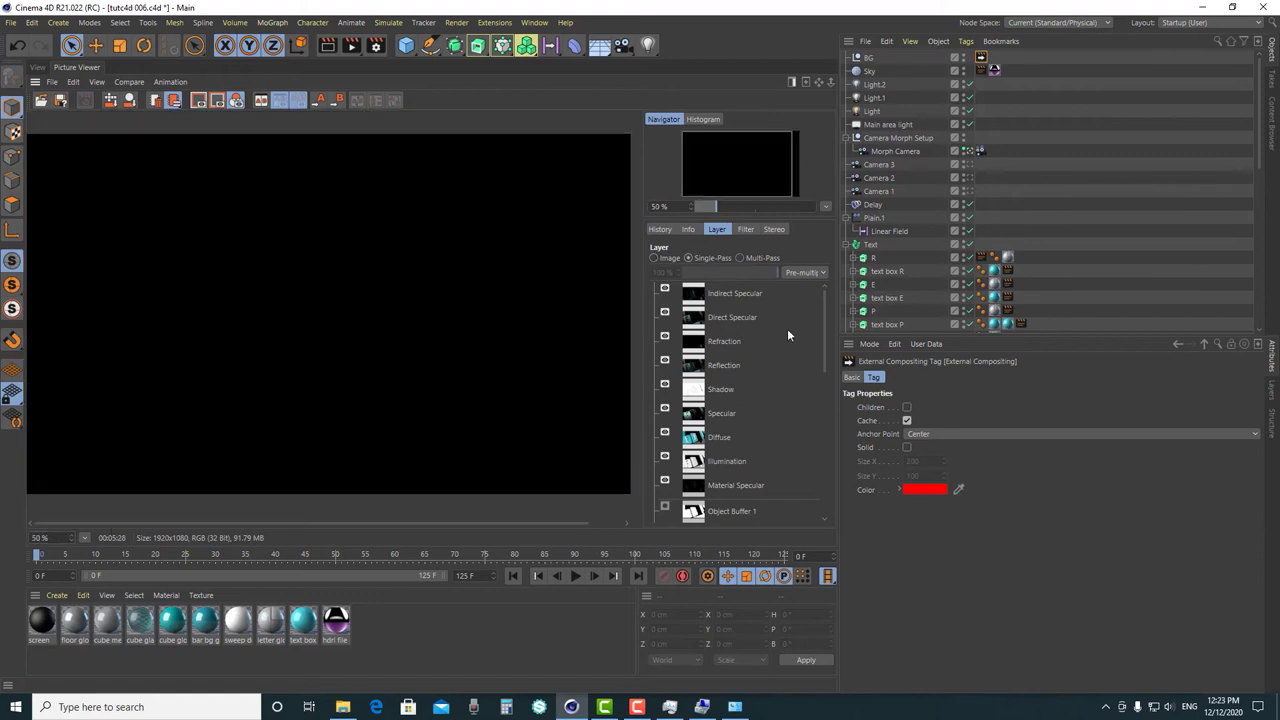
# - Compare the Indirect Specular and Direct Specular passes of the rendered frame
pyautogui.click(720, 297)
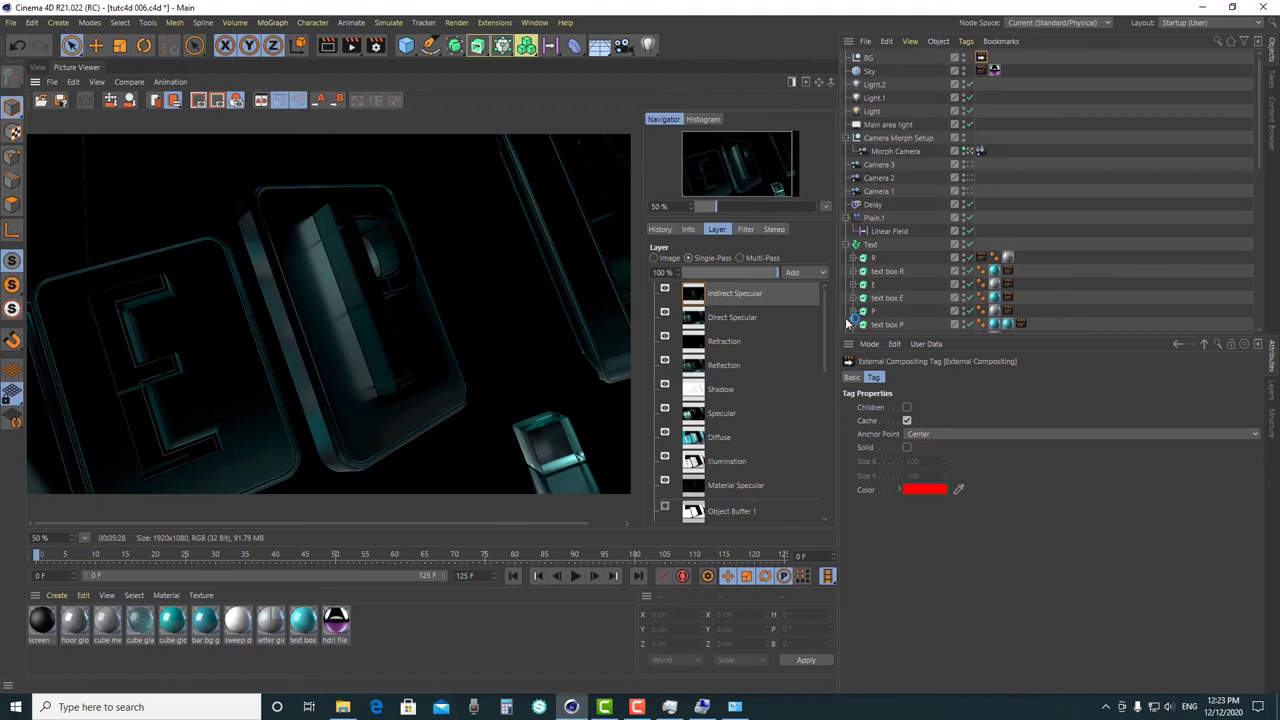
pyautogui.click(766, 320)
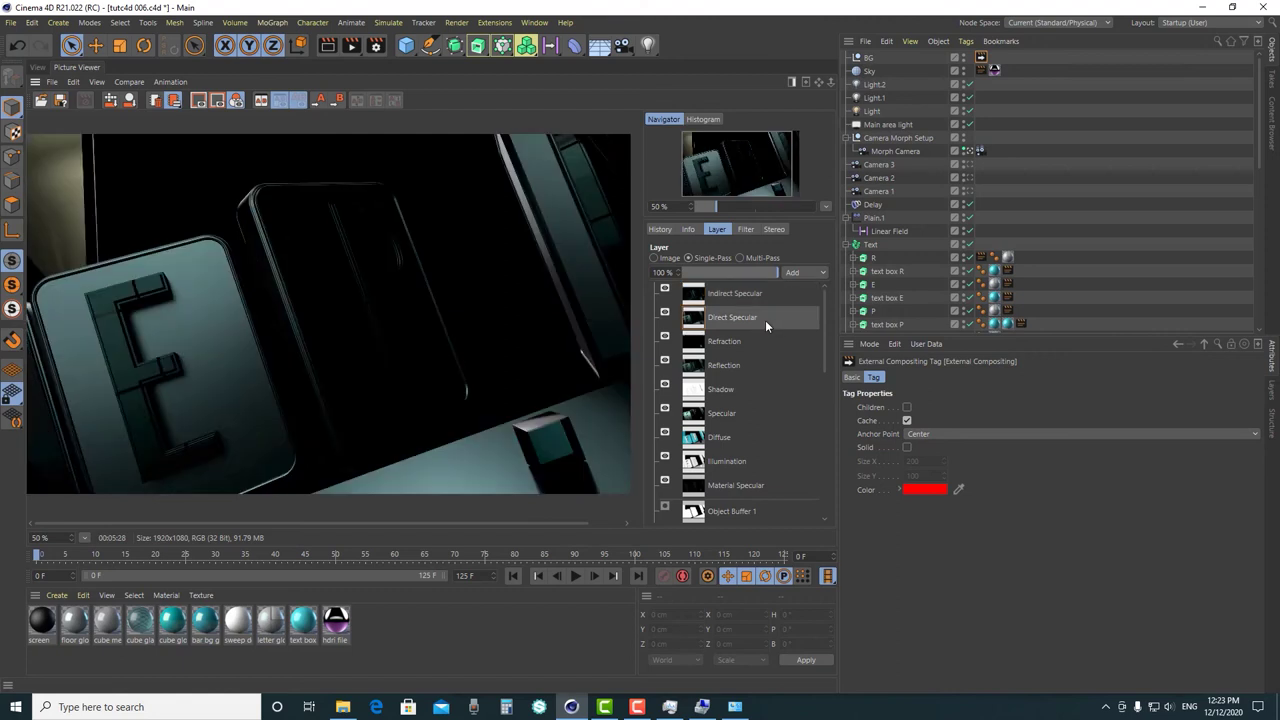
pyautogui.click(748, 298)
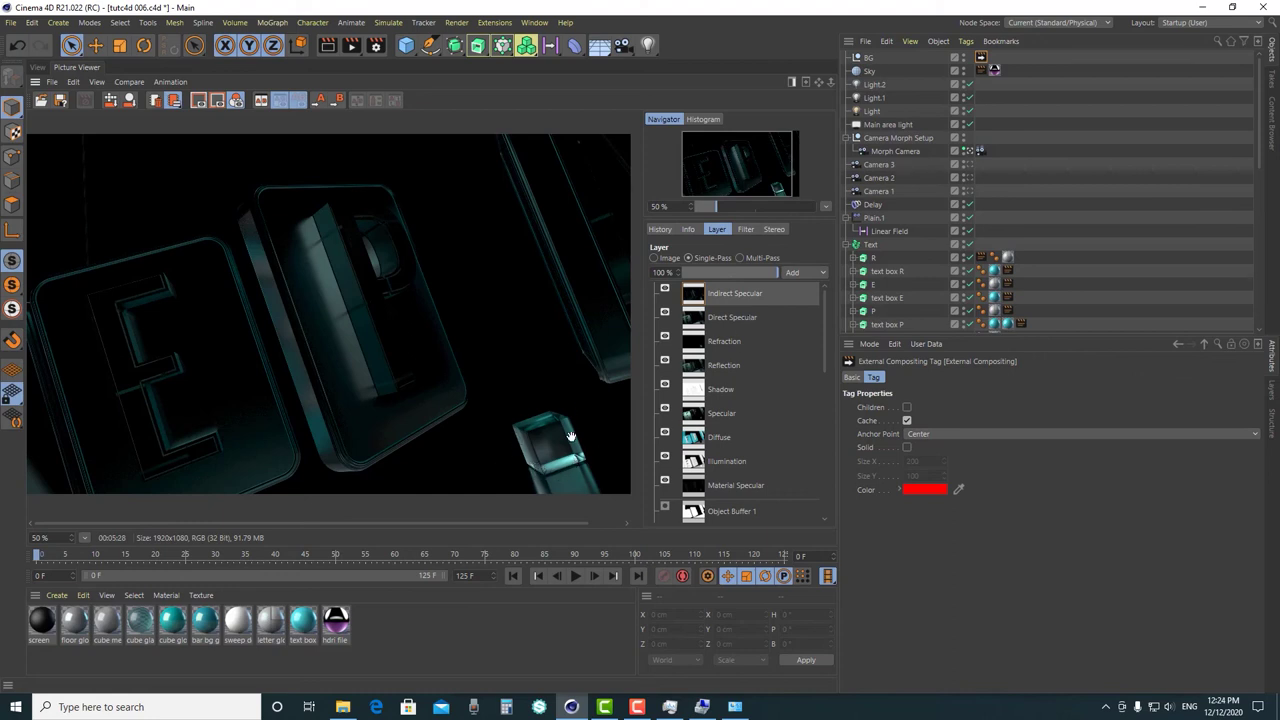
pyautogui.click(742, 319)
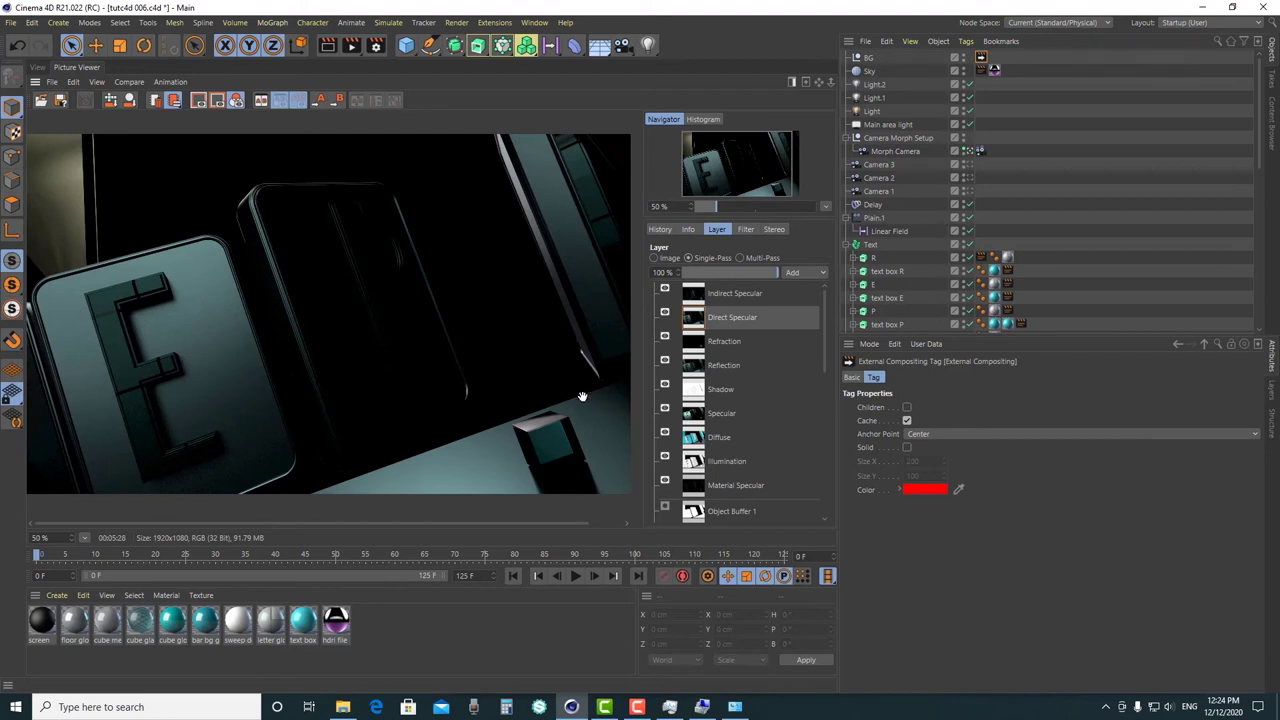
# - Inspect the Refraction, Reflection, Shadow, Specular, Diffuse and Illumination passes one after another
pyautogui.click(729, 345)
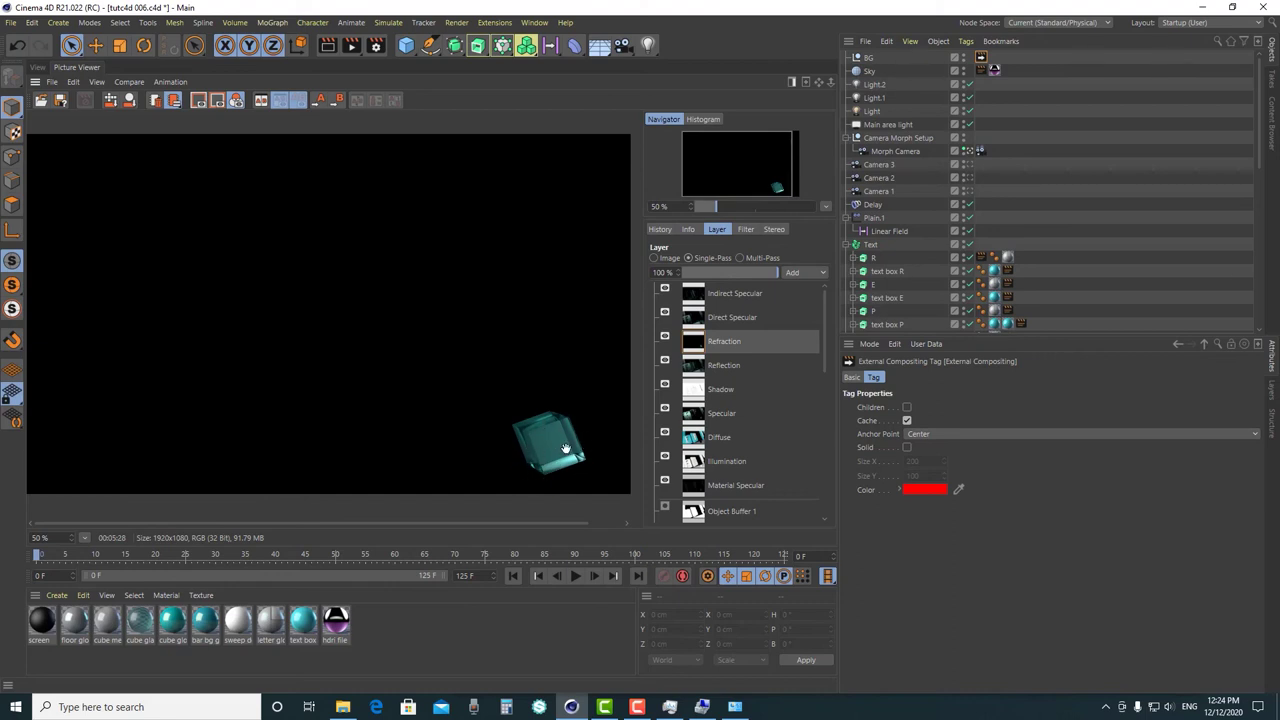
pyautogui.click(734, 366)
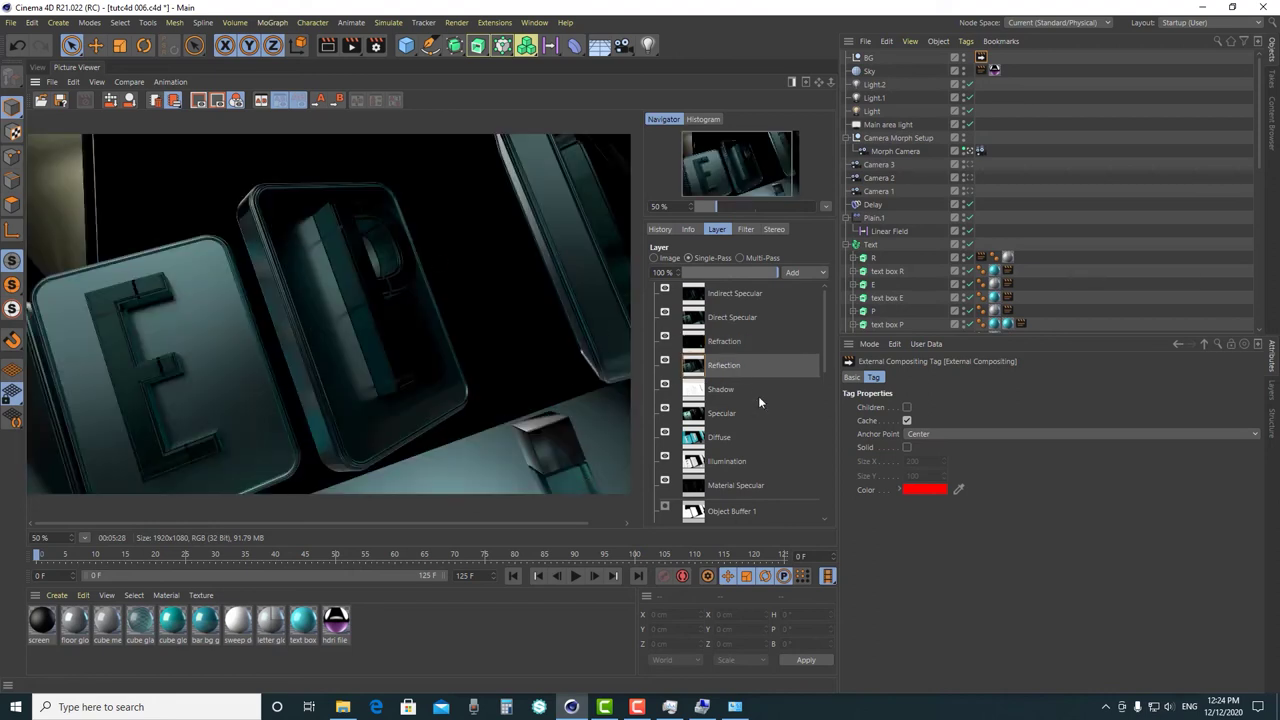
pyautogui.click(724, 391)
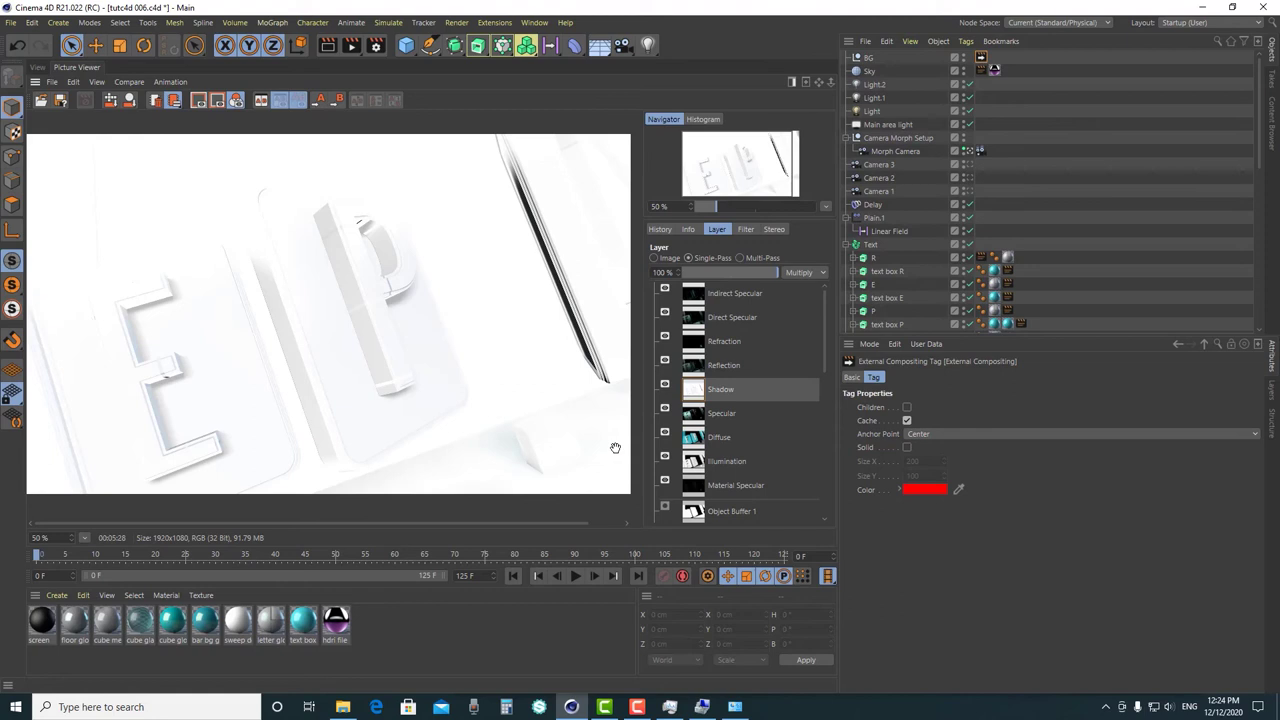
pyautogui.click(733, 411)
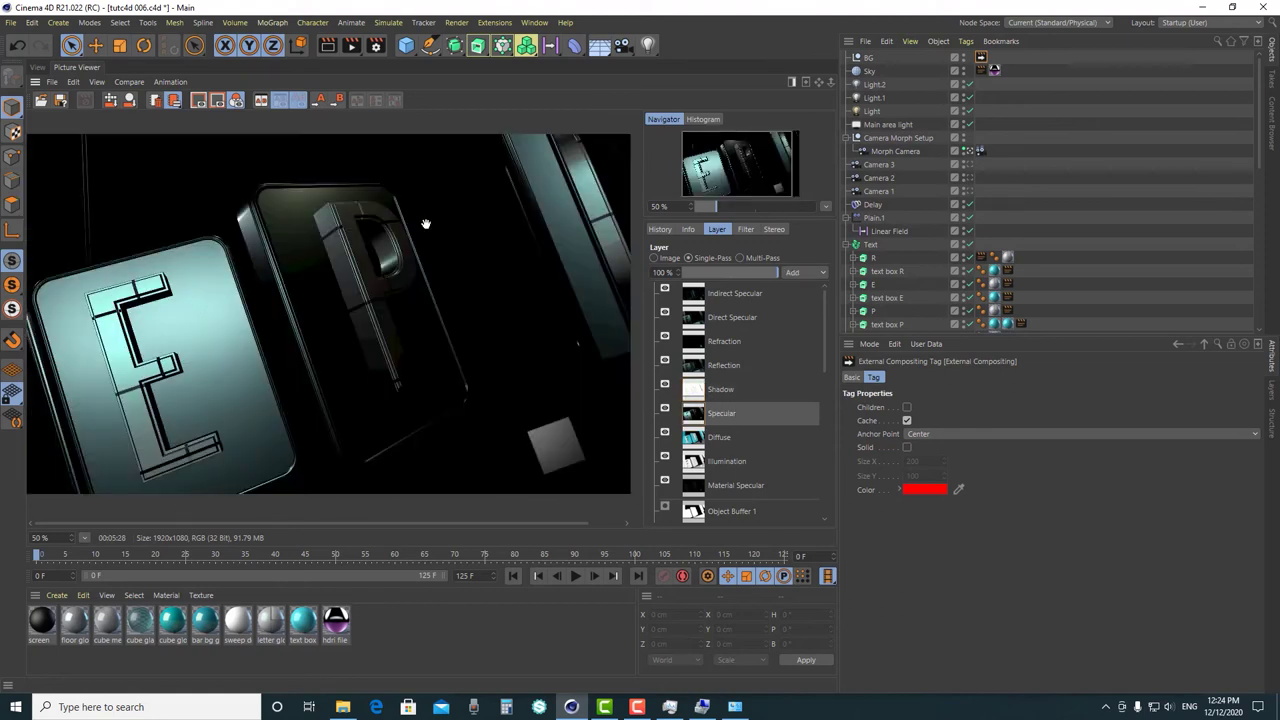
pyautogui.click(712, 440)
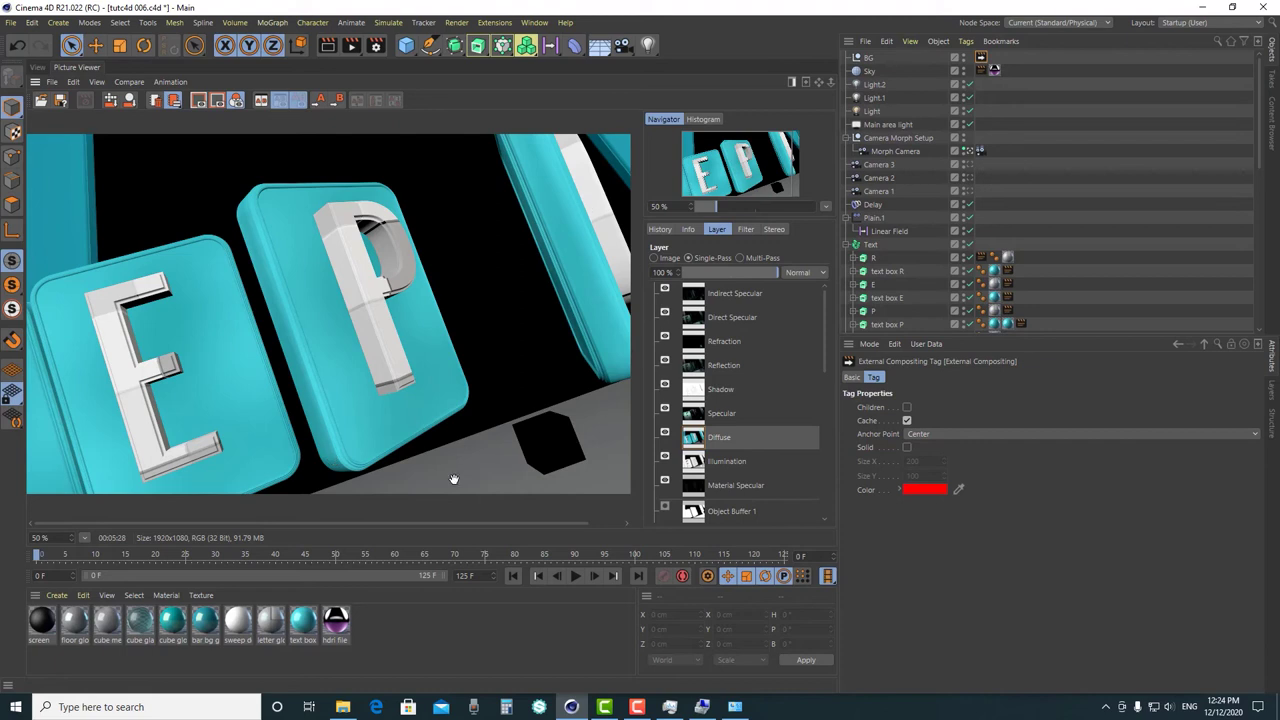
pyautogui.click(740, 466)
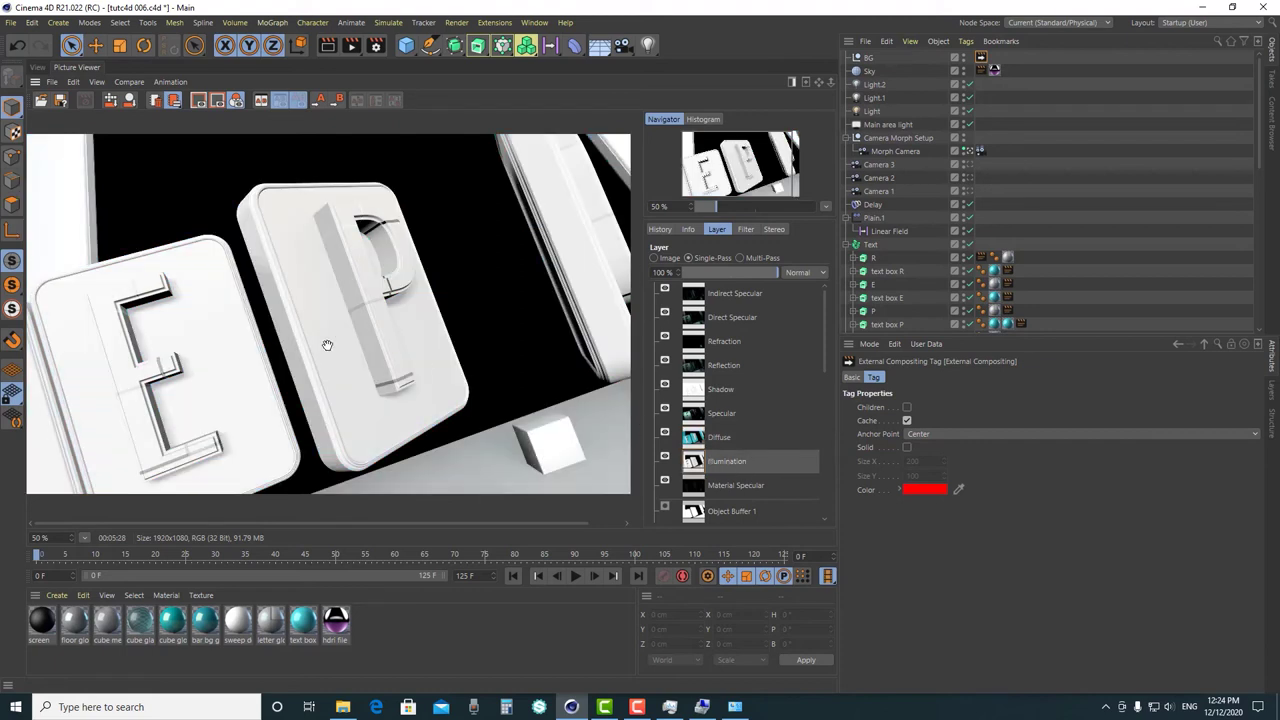
# - Examine the Material Specular pass at different zoom levels and look through the object buffer layers
pyautogui.click(713, 486)
pyautogui.scroll(-3, 760, 400)
pyautogui.scroll(3, 760, 400)
pyautogui.scroll(-1, 345, 318)
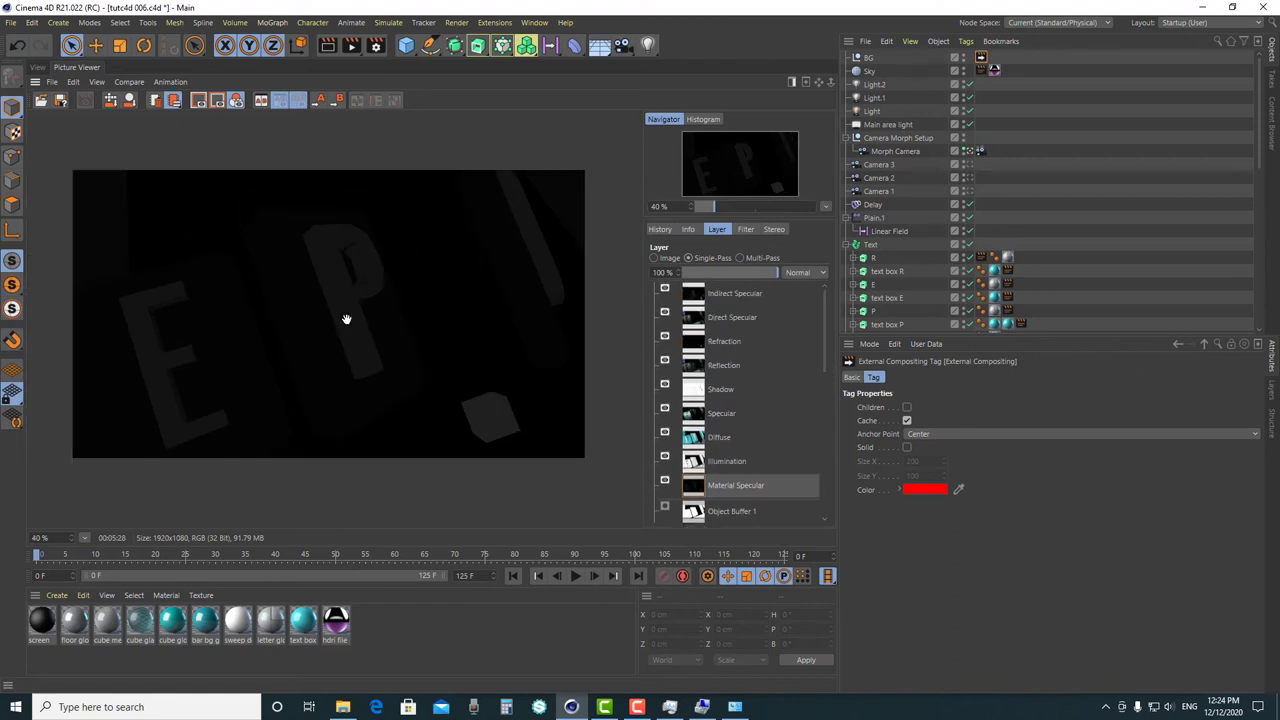
pyautogui.scroll(4, 498, 331)
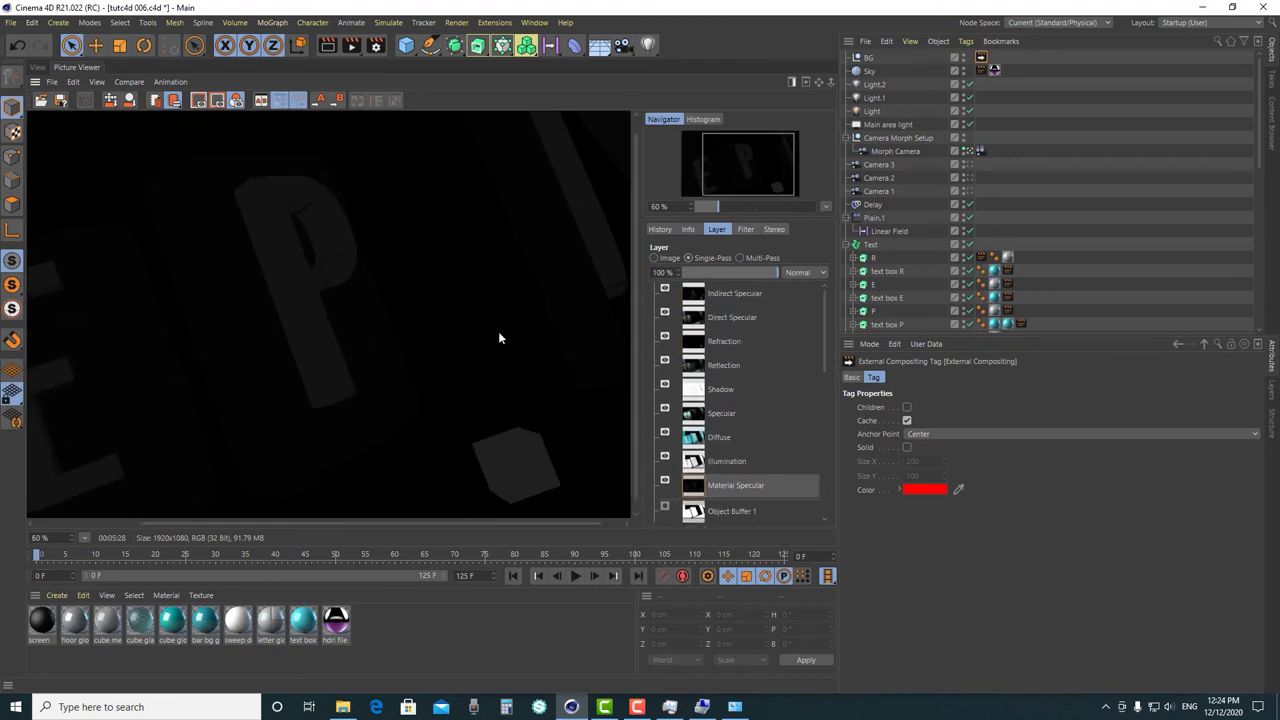
pyautogui.scroll(-3, 498, 331)
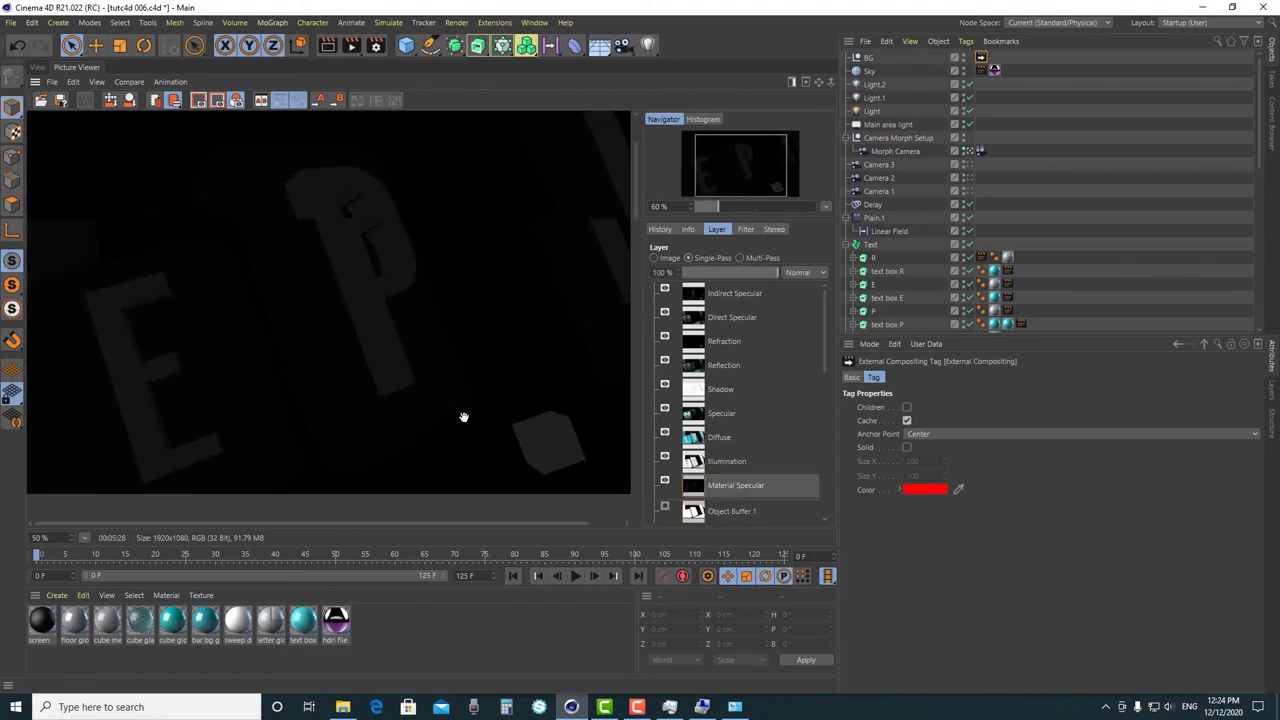
pyautogui.scroll(-3, 699, 465)
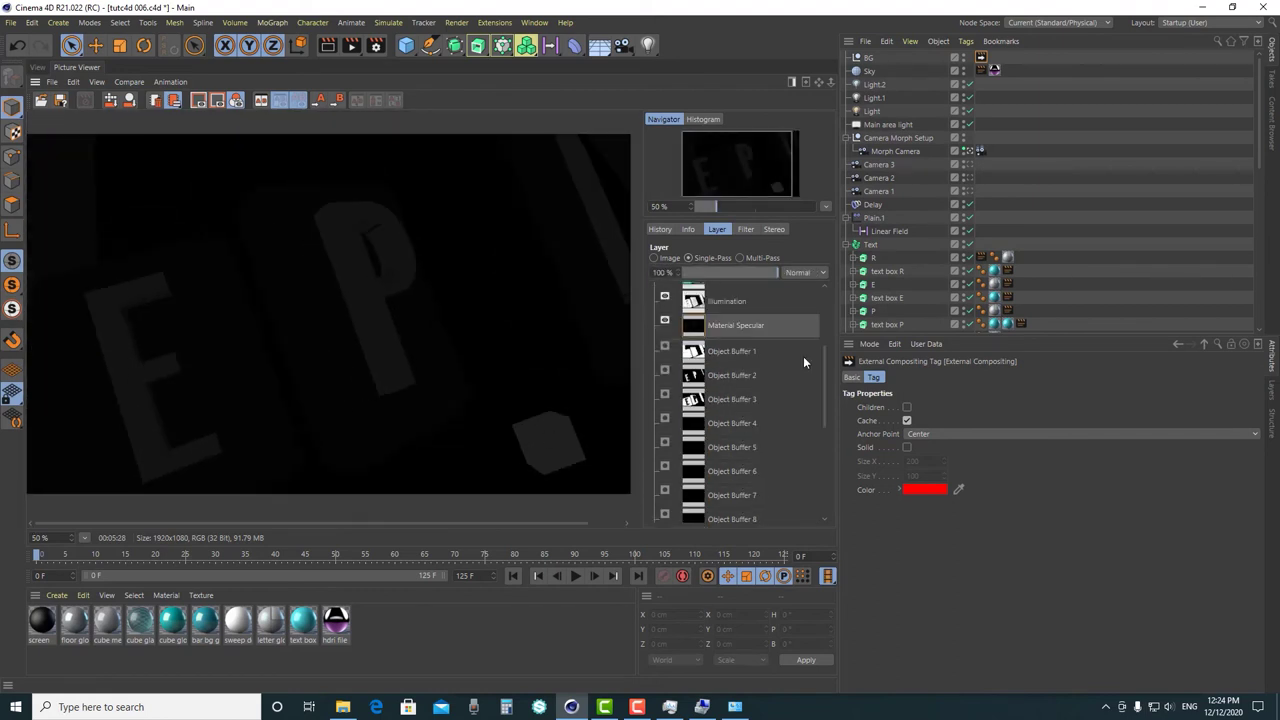
pyautogui.moveTo(822, 399); pyautogui.dragTo(814, 322)
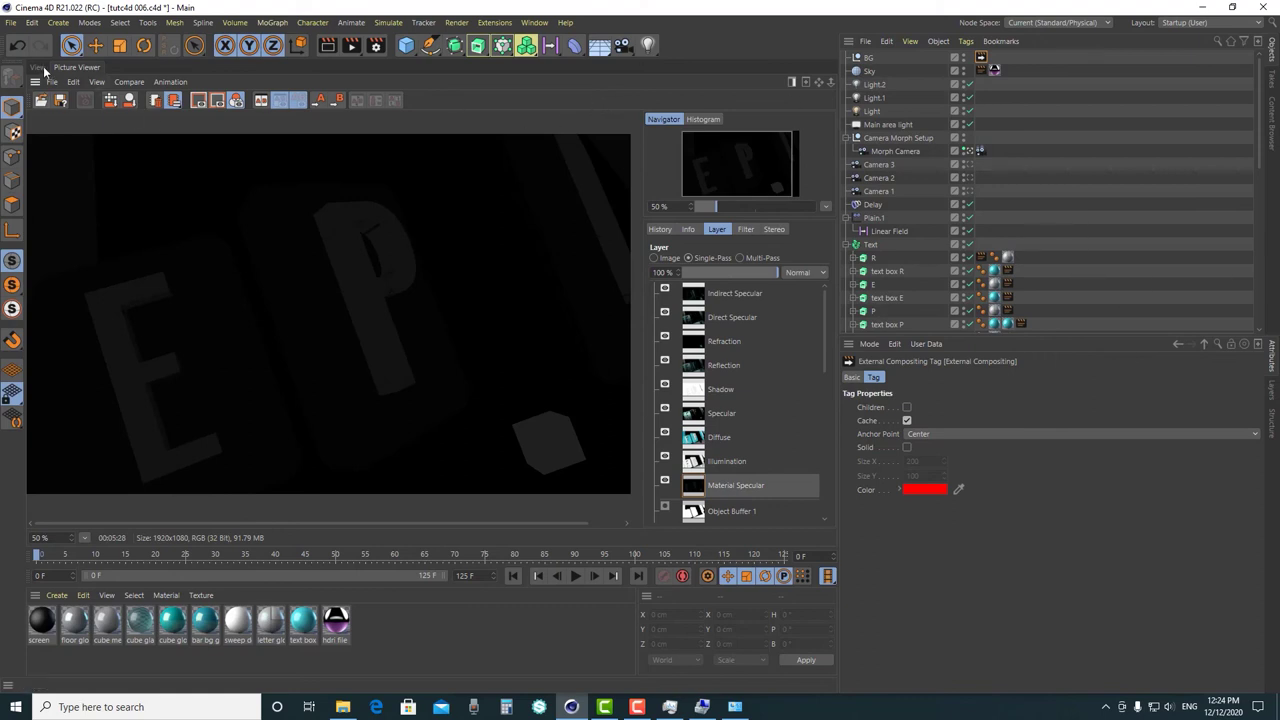
# - Return to the perspective view and remove the Material Specular pass from the Multi-Pass list in the render settings
pyautogui.click(40, 68)
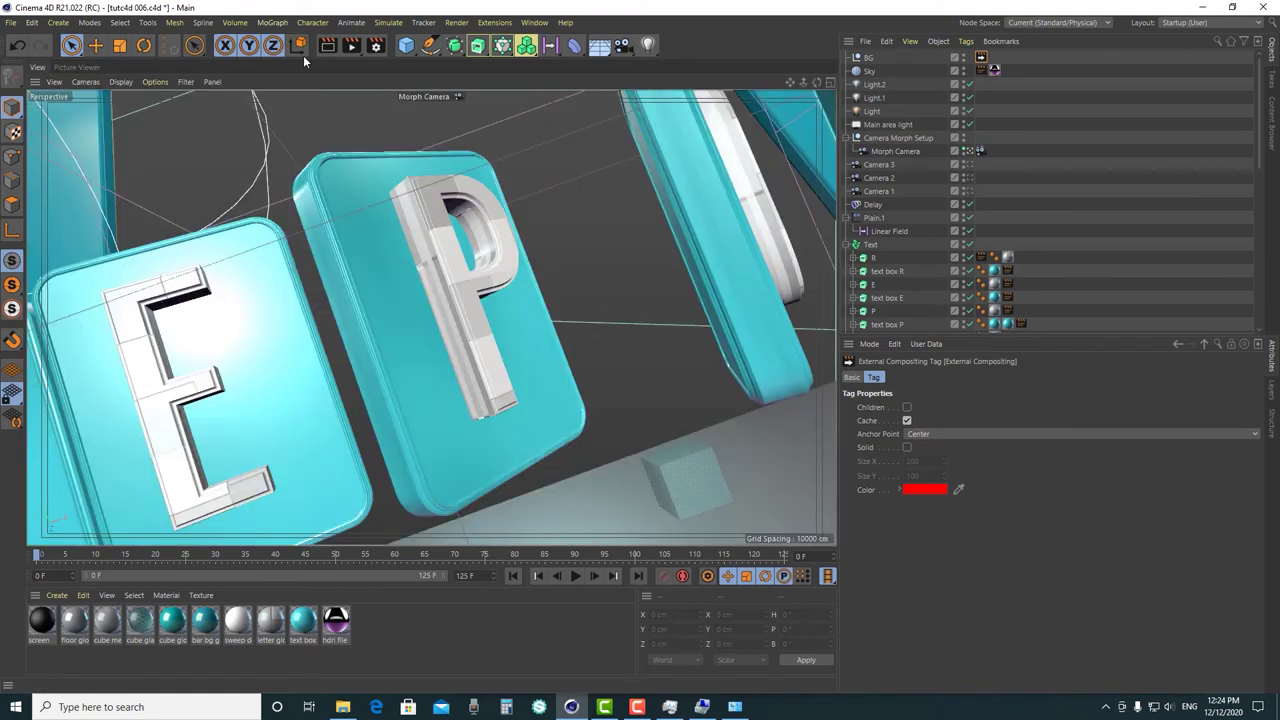
pyautogui.click(375, 47)
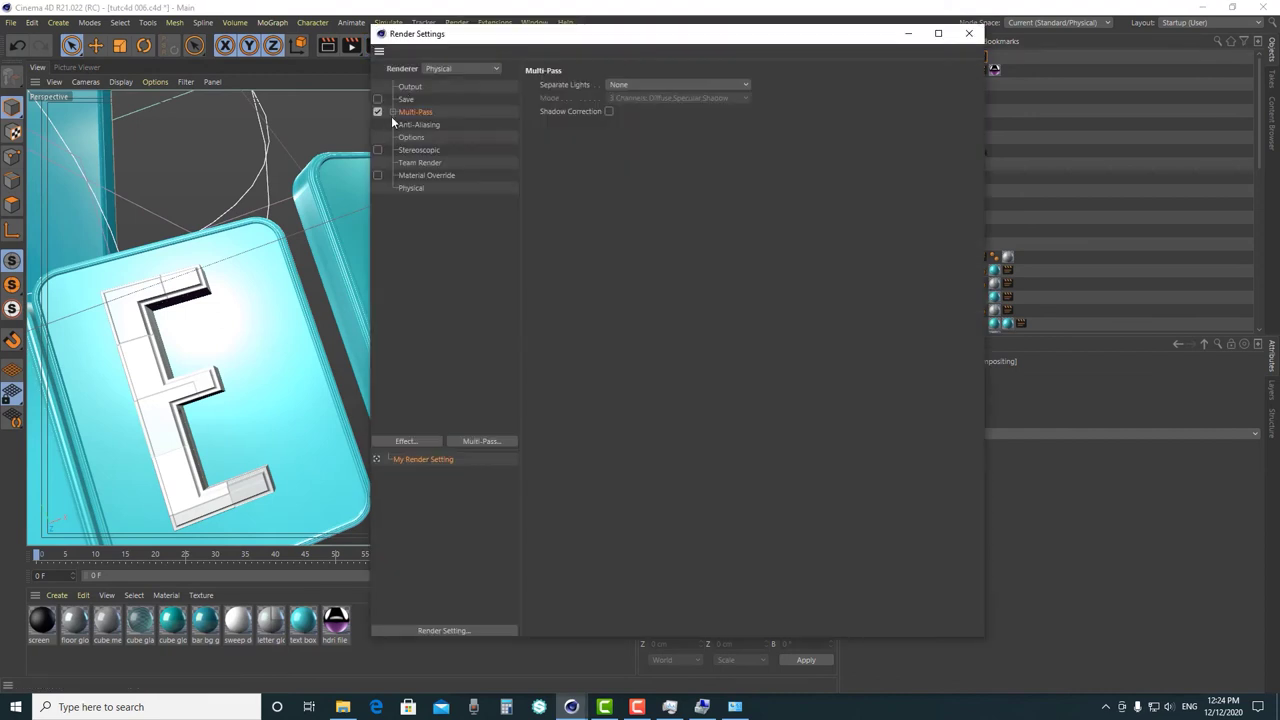
pyautogui.click(394, 112)
pyautogui.scroll(-3, 458, 371)
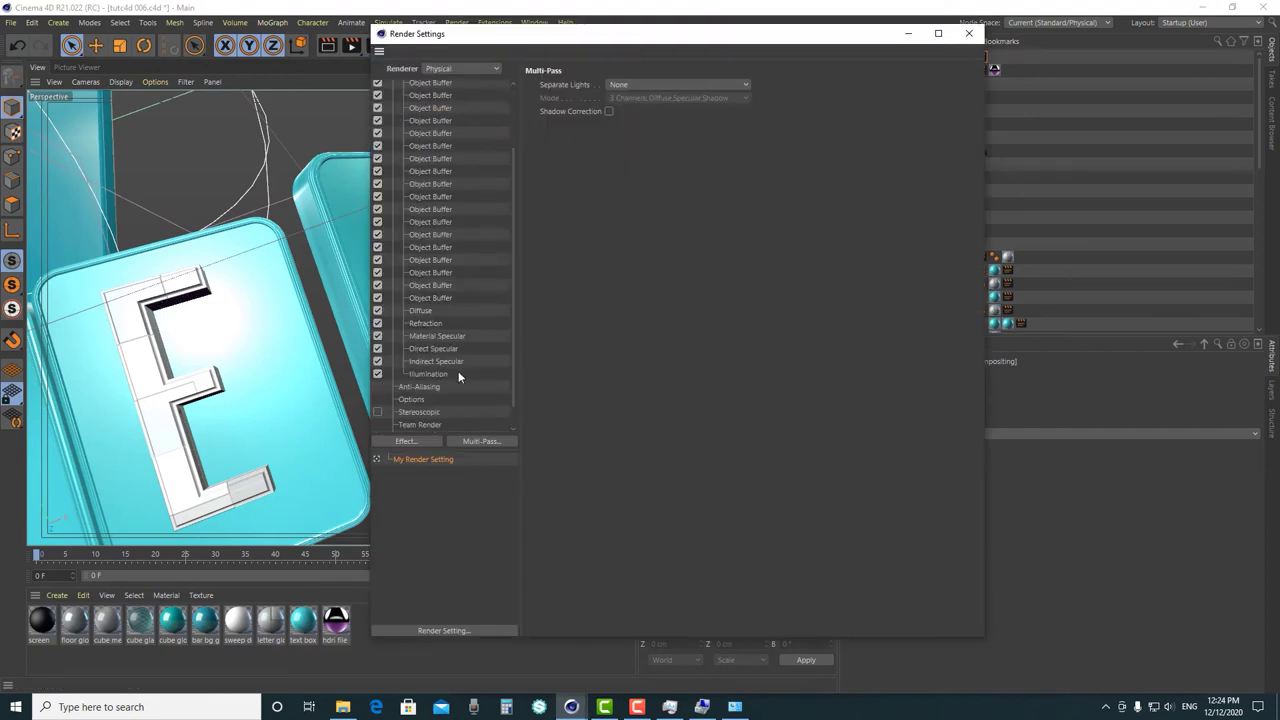
pyautogui.click(437, 336)
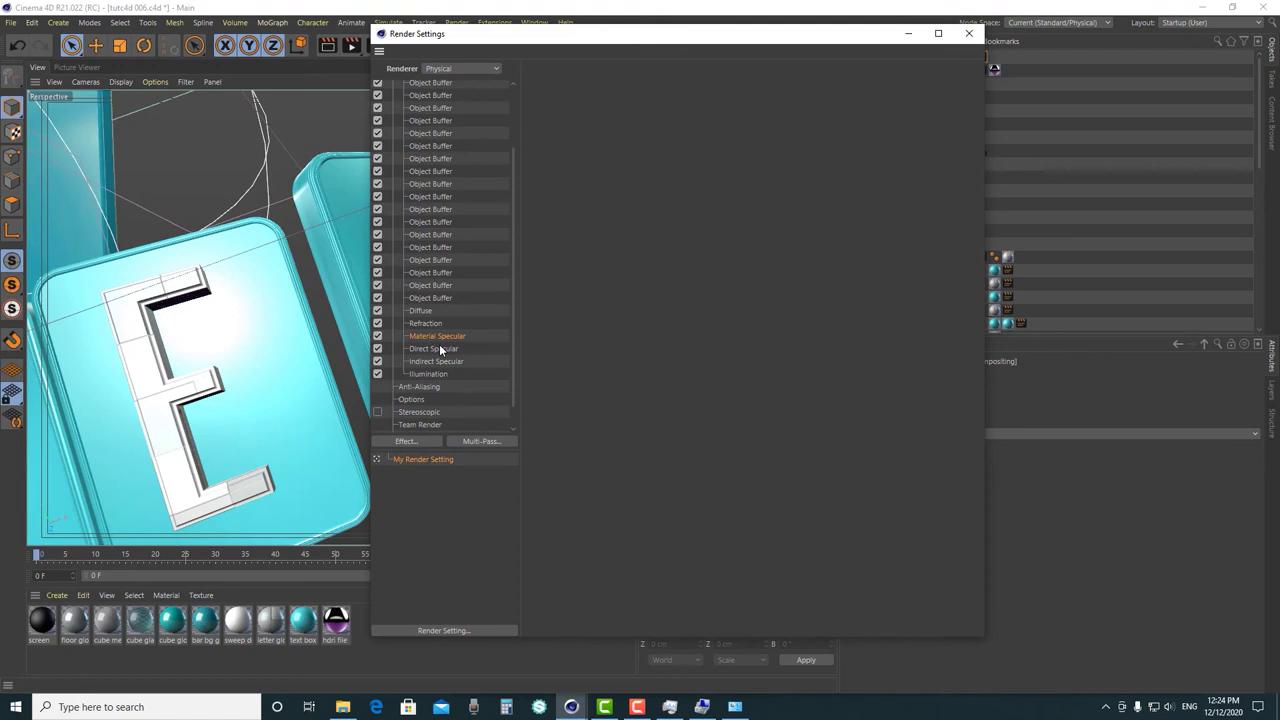
pyautogui.press('Delete')
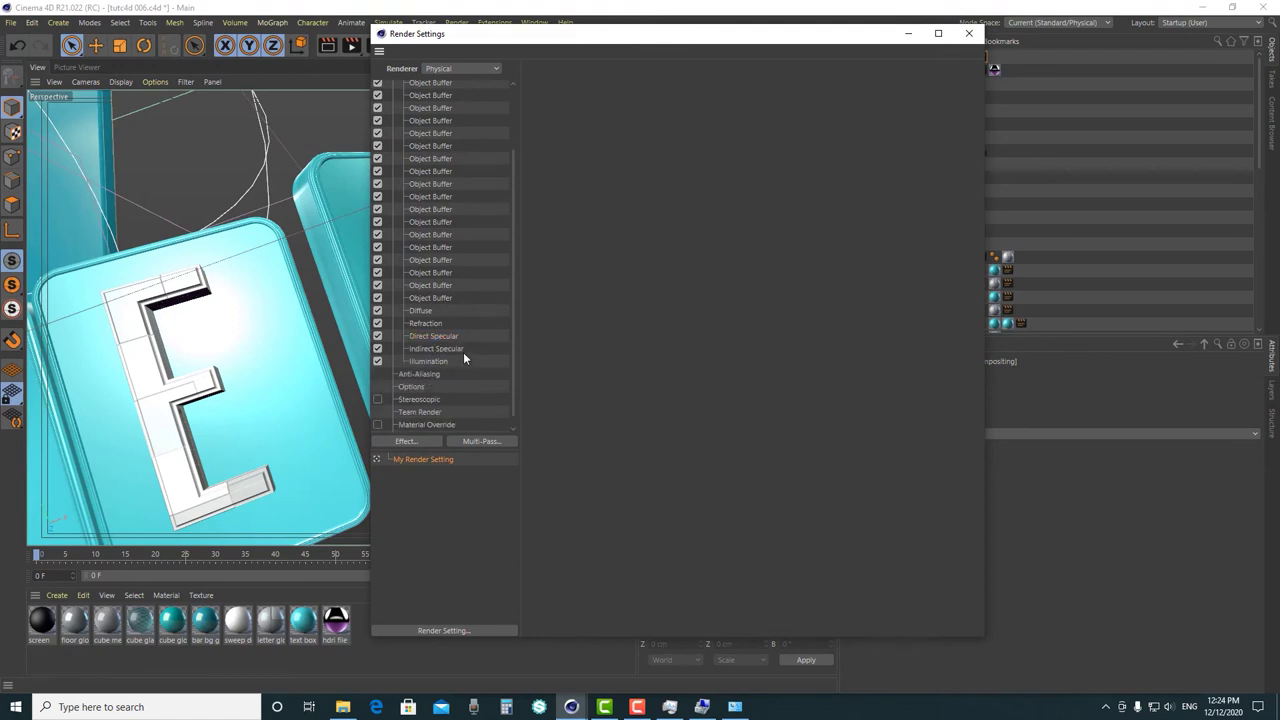
# - Reorder the multi-passes so Refraction, Direct Specular, Indirect Specular, Illumination and Diffuse follow Specular, above all object buffers
pyautogui.scroll(5, 512, 362)
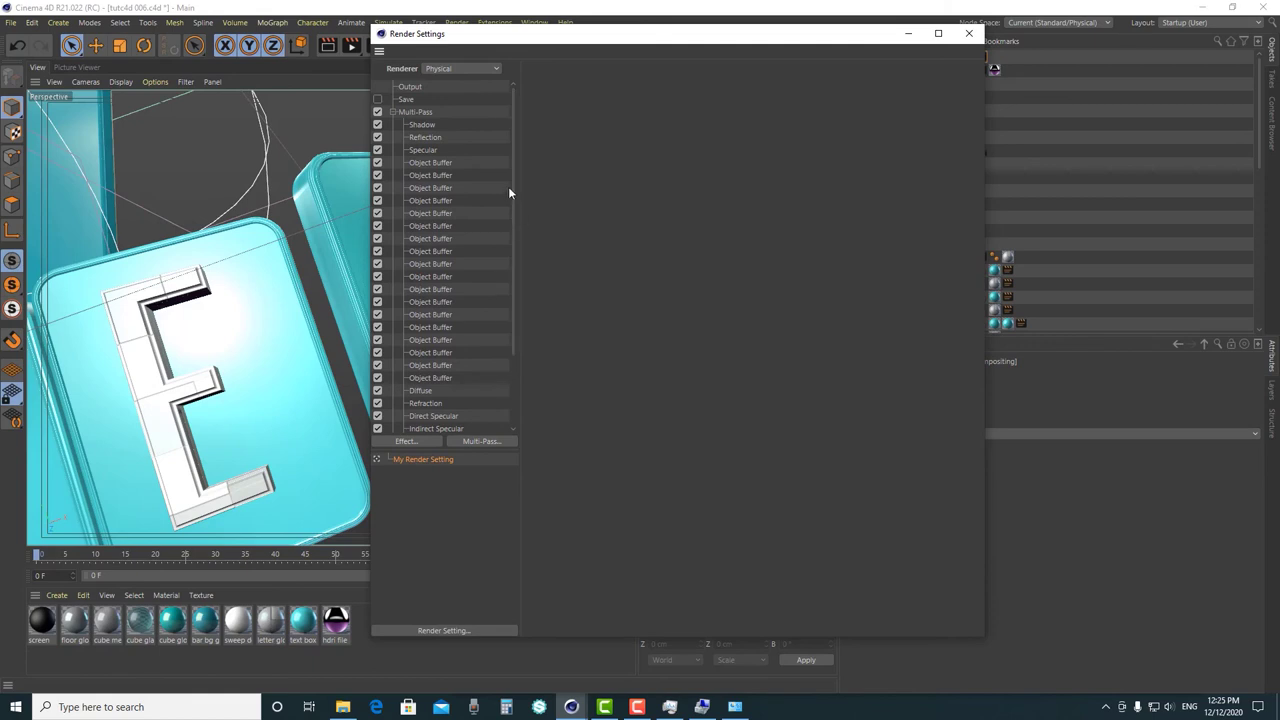
pyautogui.click(425, 137)
pyautogui.click(425, 150)
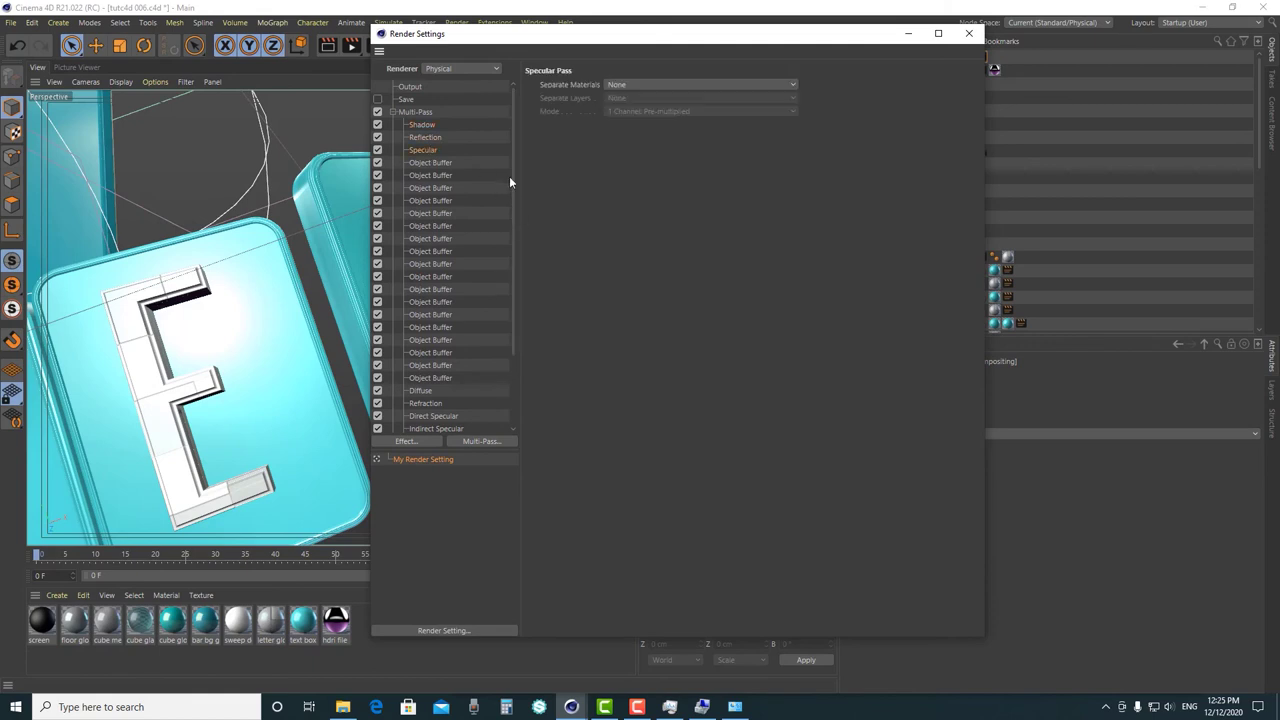
pyautogui.scroll(-1, 513, 180)
pyautogui.moveTo(430, 387); pyautogui.dragTo(432, 130)
pyautogui.click(498, 195)
pyautogui.scroll(-3, 516, 210)
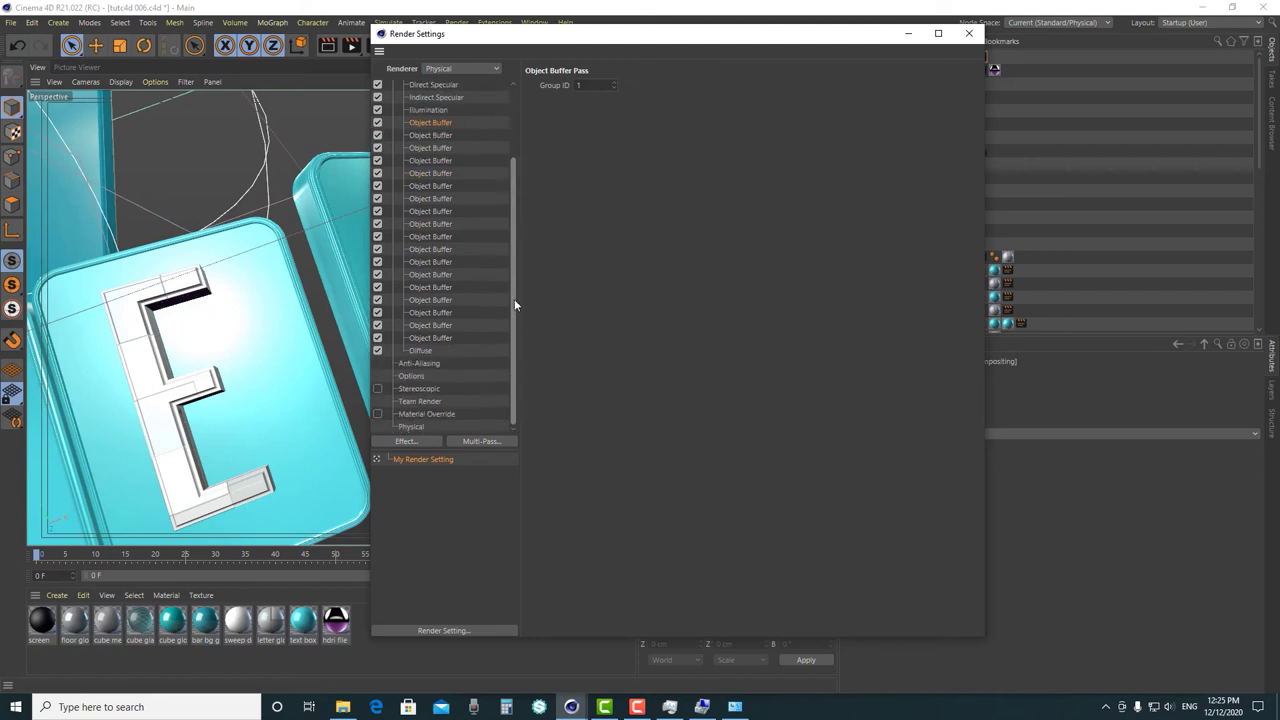
pyautogui.moveTo(422, 348); pyautogui.dragTo(439, 119)
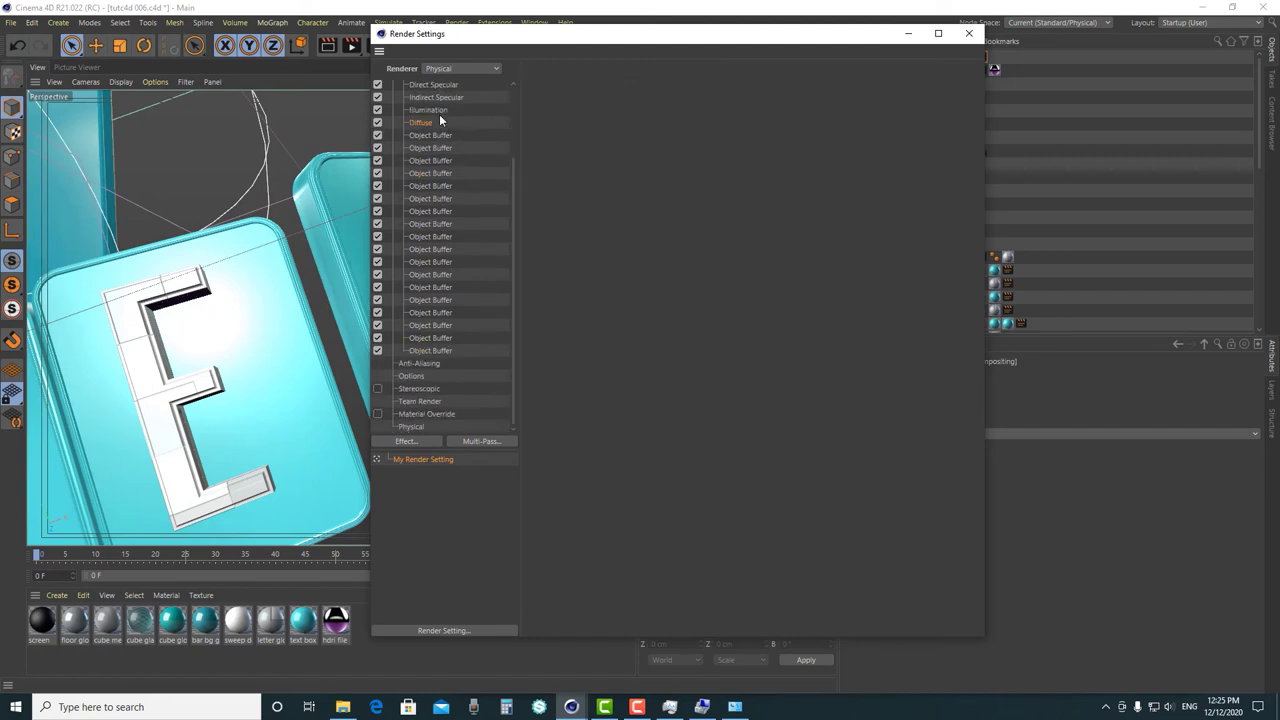
pyautogui.moveTo(516, 202); pyautogui.dragTo(511, 127)
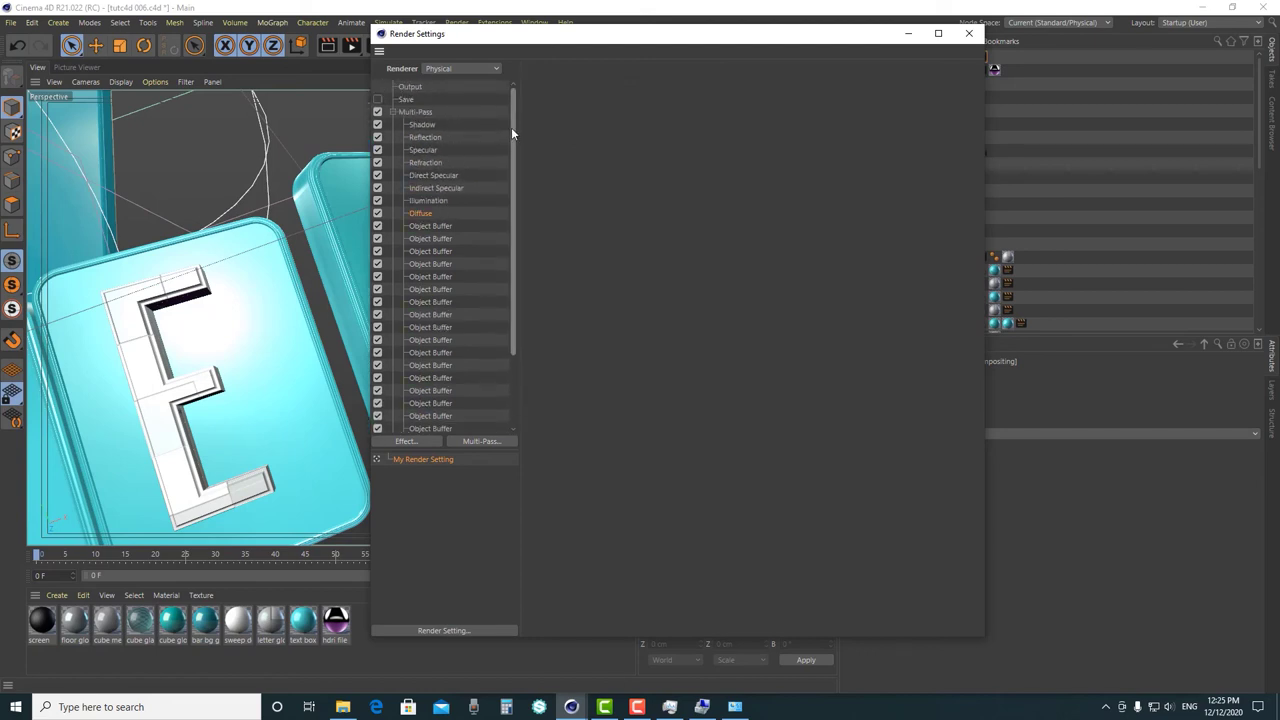
# - Review the reordered multi-passes from Shadow through Diffuse and check the group IDs of all the object buffers
pyautogui.click(416, 113)
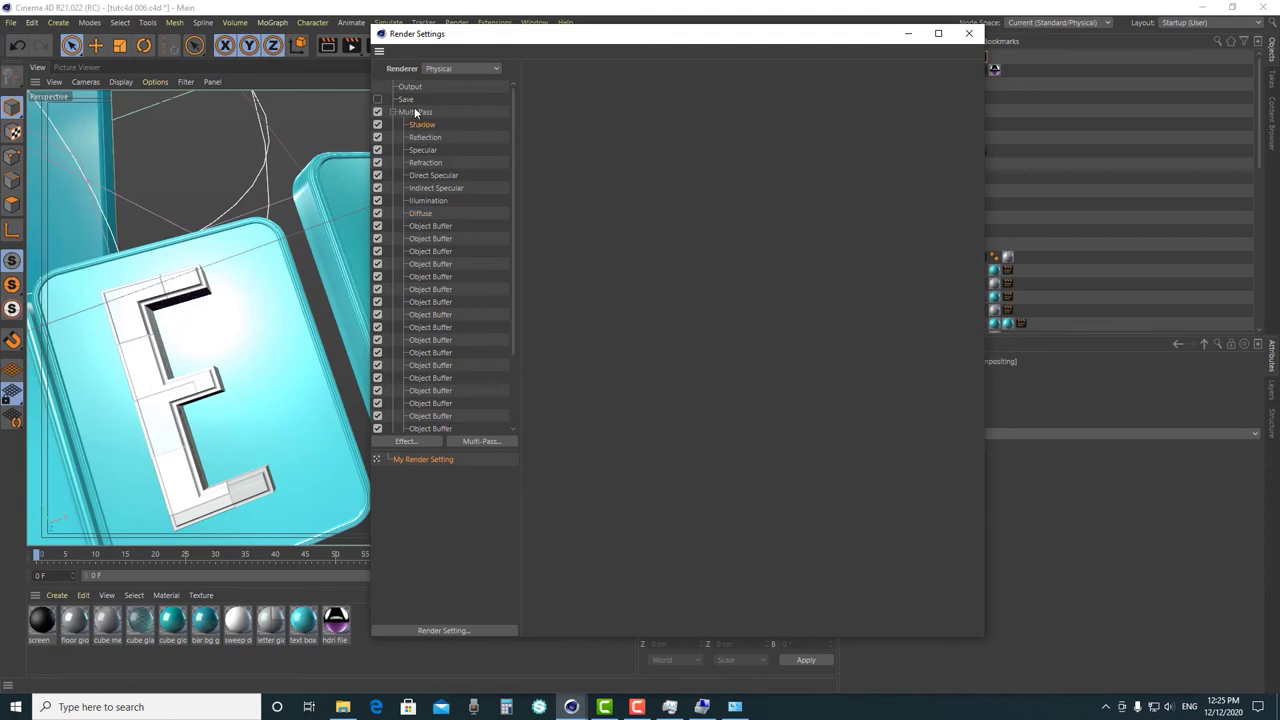
pyautogui.click(424, 125)
pyautogui.click(436, 139)
pyautogui.click(437, 150)
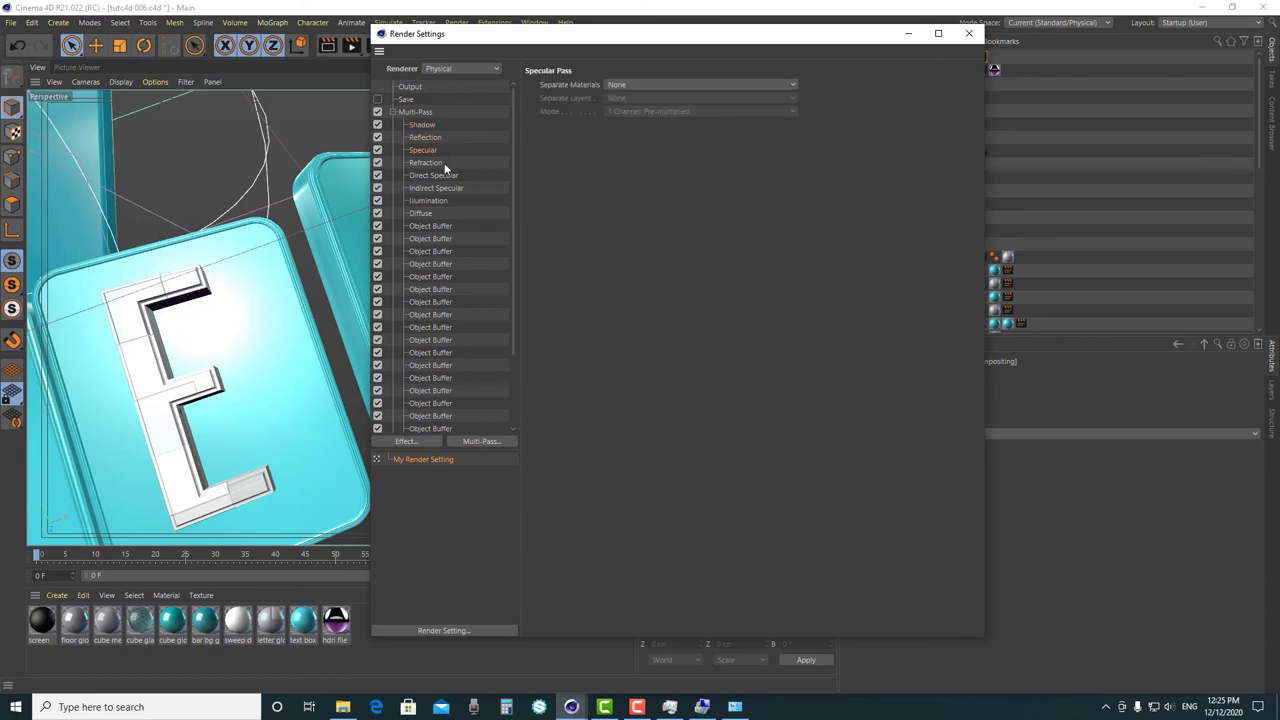
pyautogui.click(422, 166)
pyautogui.click(449, 176)
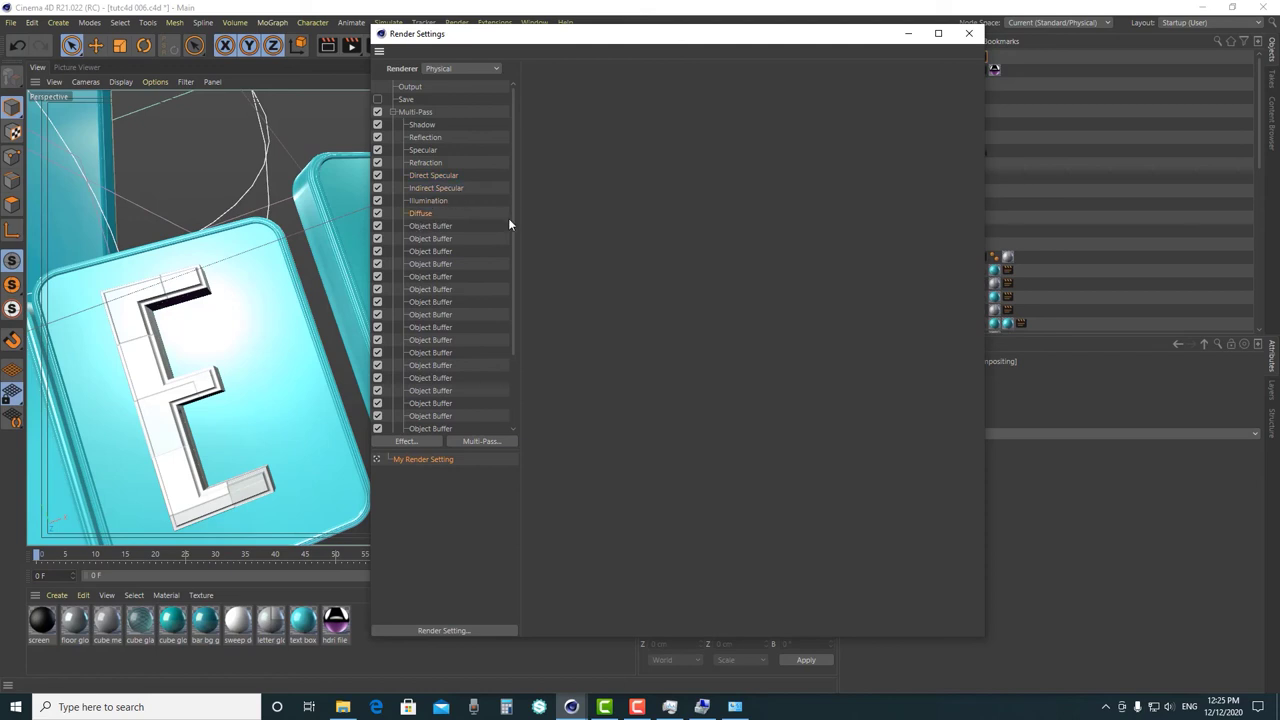
pyautogui.click(438, 225)
pyautogui.moveTo(515, 264); pyautogui.dragTo(485, 381)
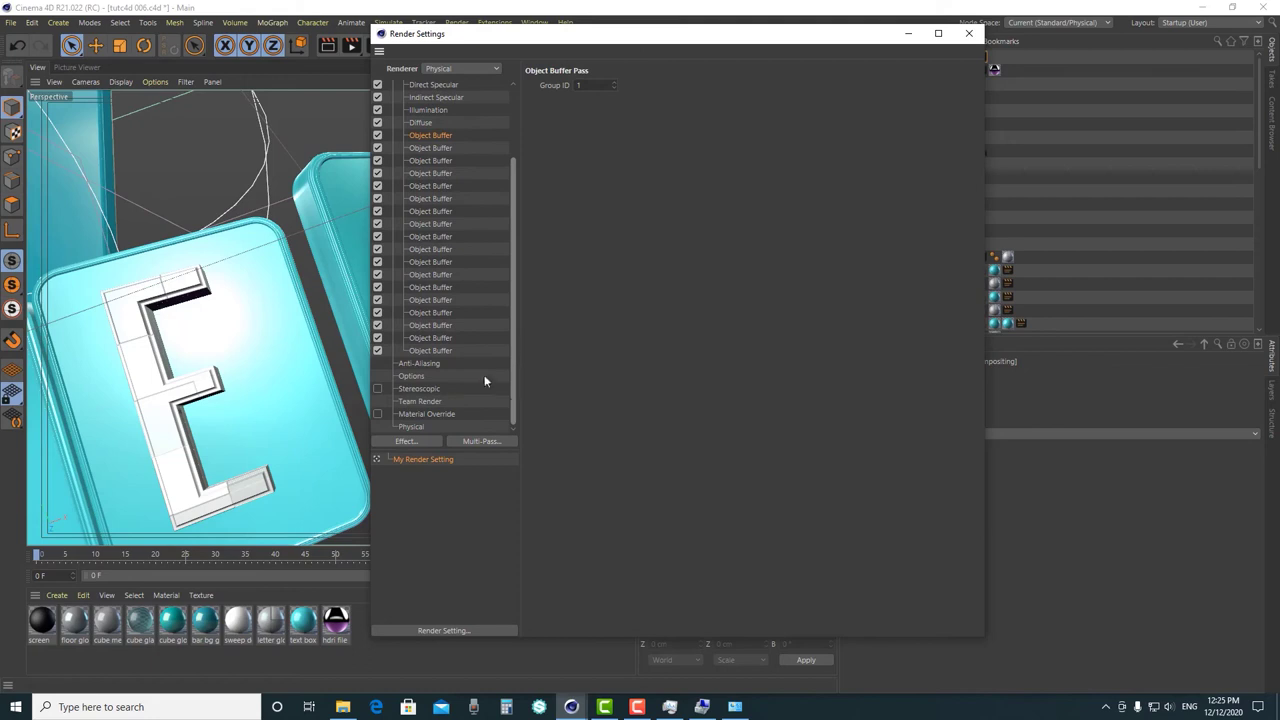
pyautogui.keyDown('shift'); pyautogui.click(445, 350); pyautogui.keyUp('shift')
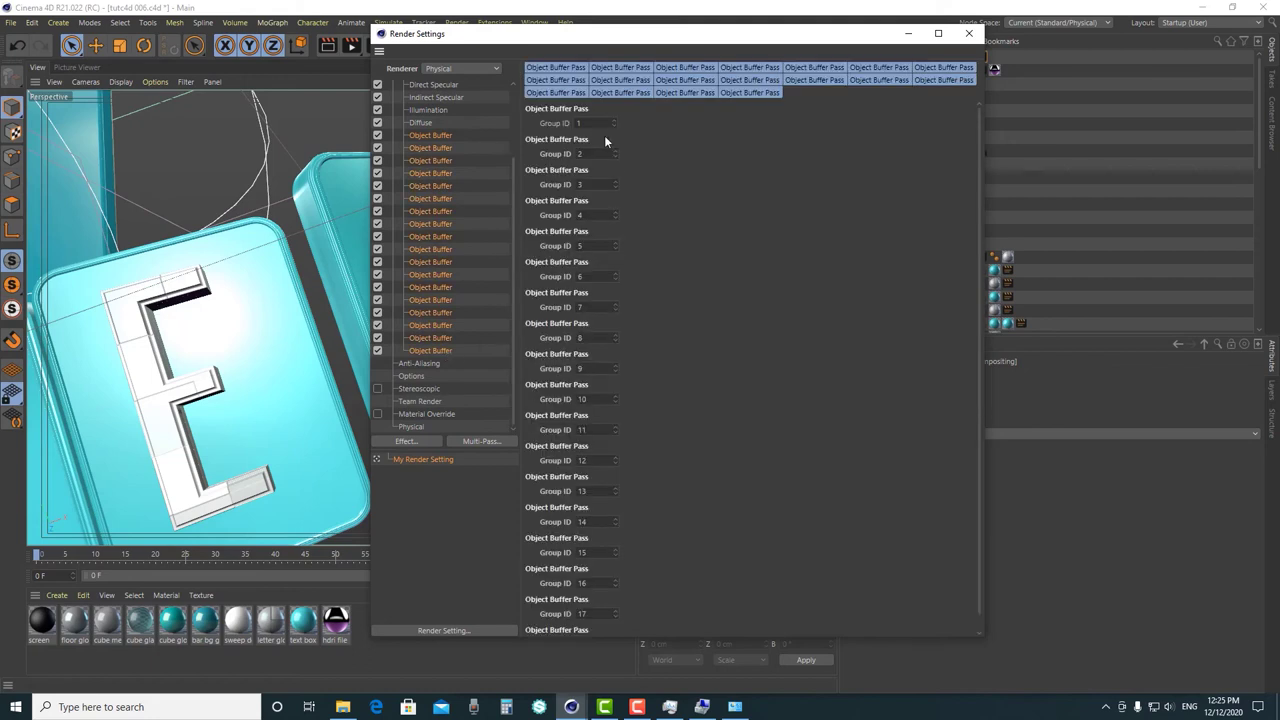
pyautogui.moveTo(514, 243); pyautogui.dragTo(512, 277)
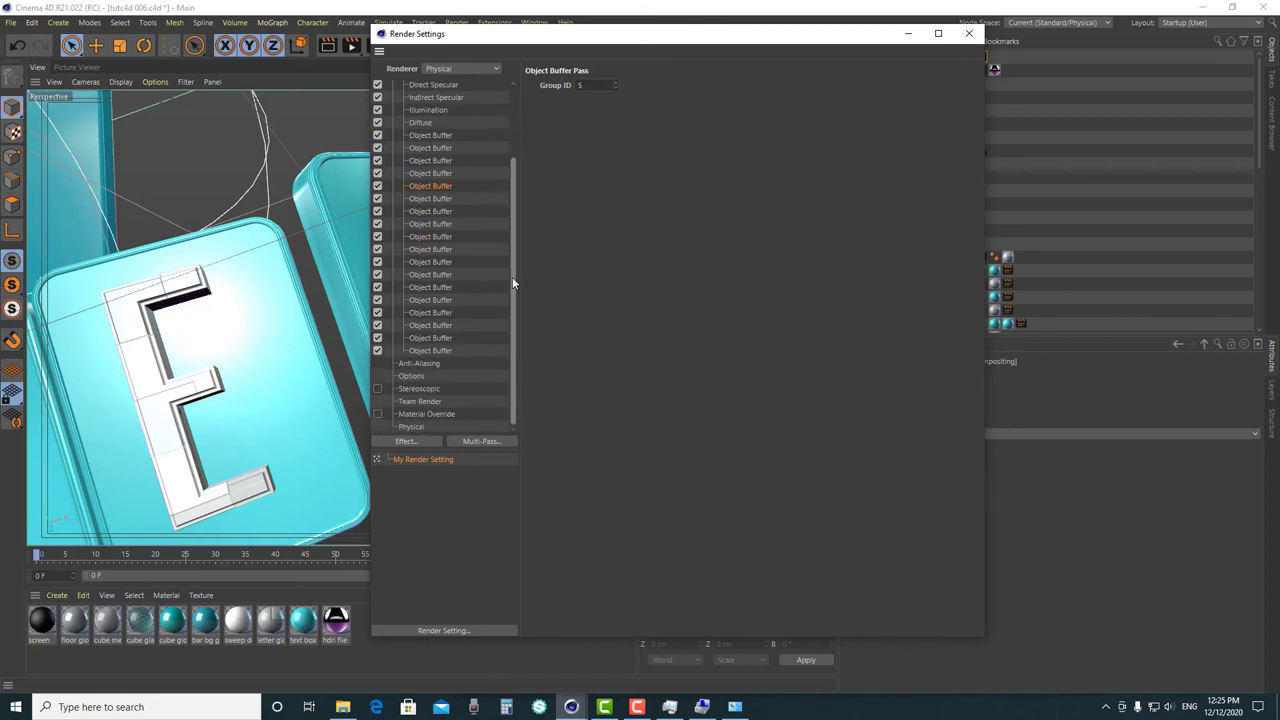
# - Review the Physical renderer's basic and advanced settings and collapse the Multi-Pass list
pyautogui.click(411, 426)
pyautogui.click(549, 87)
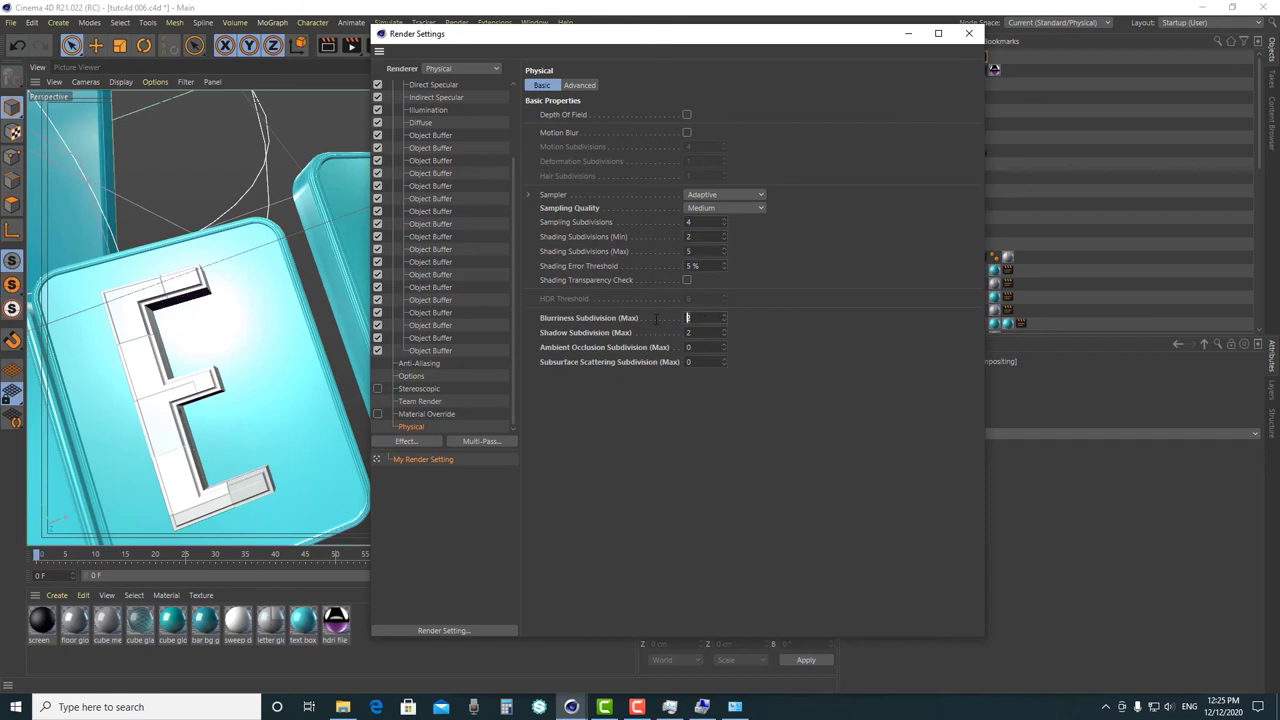
pyautogui.click(578, 84)
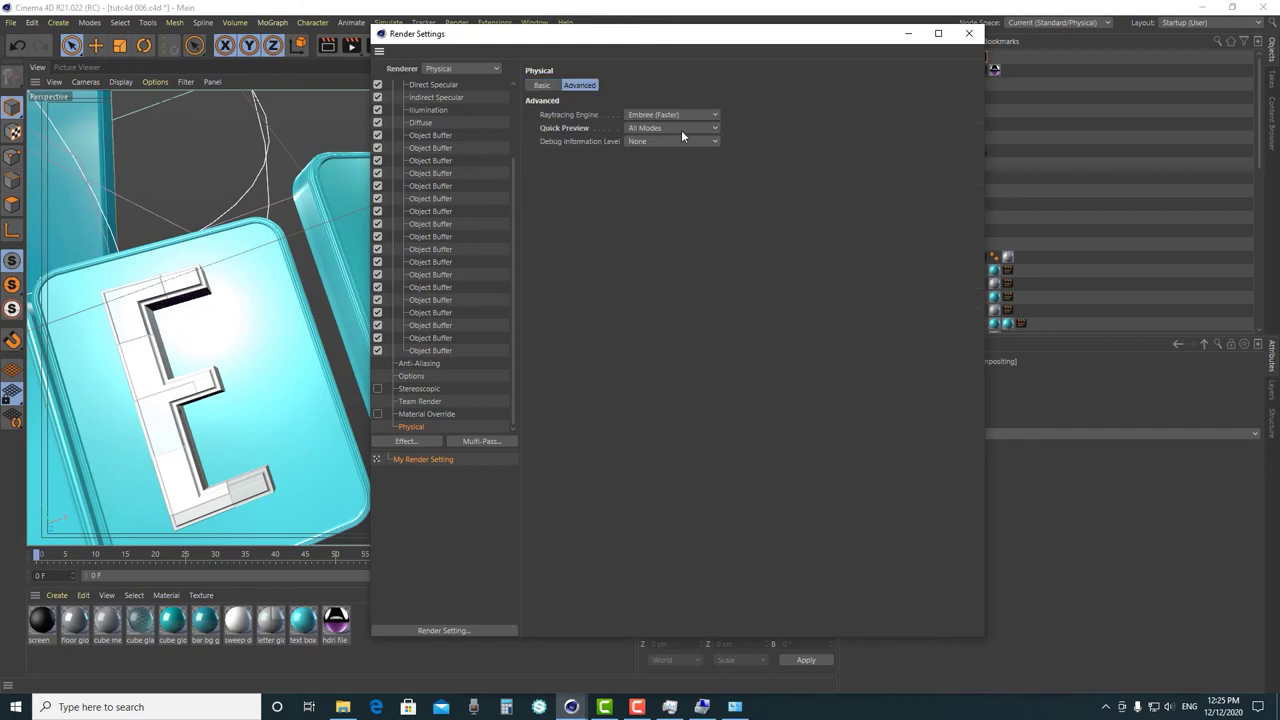
pyautogui.moveTo(516, 260); pyautogui.dragTo(520, 124)
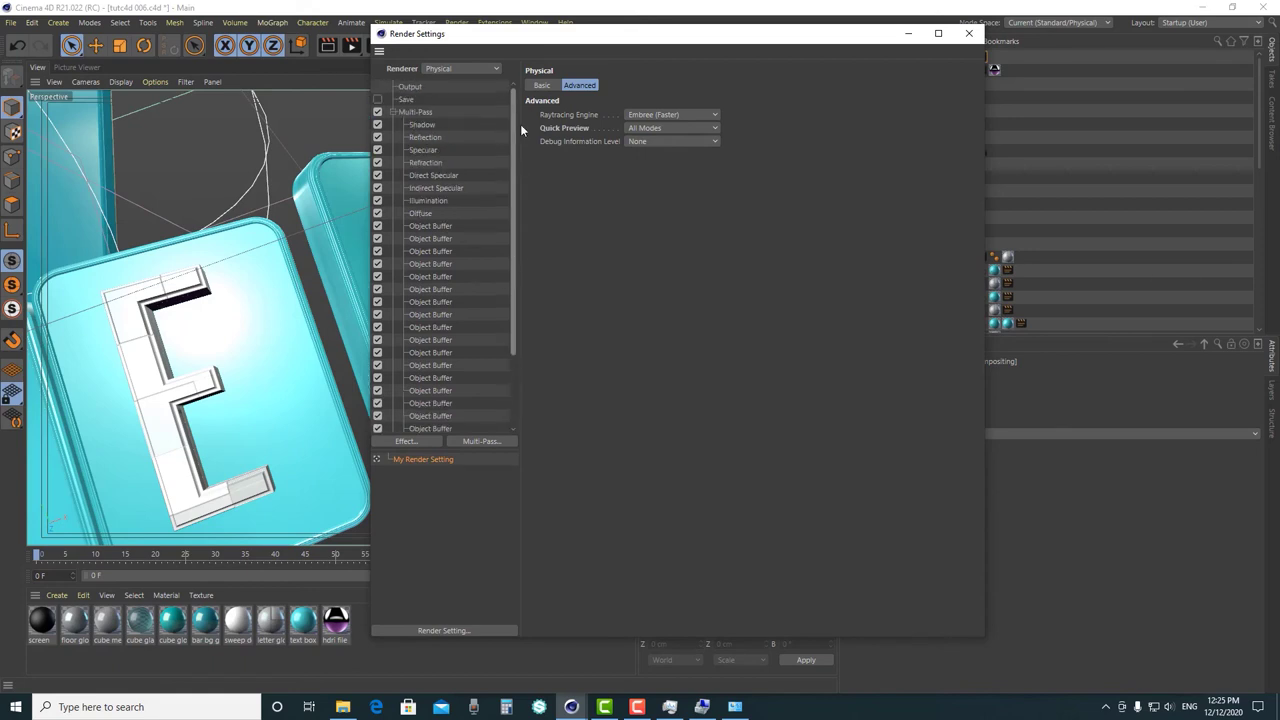
pyautogui.click(392, 112)
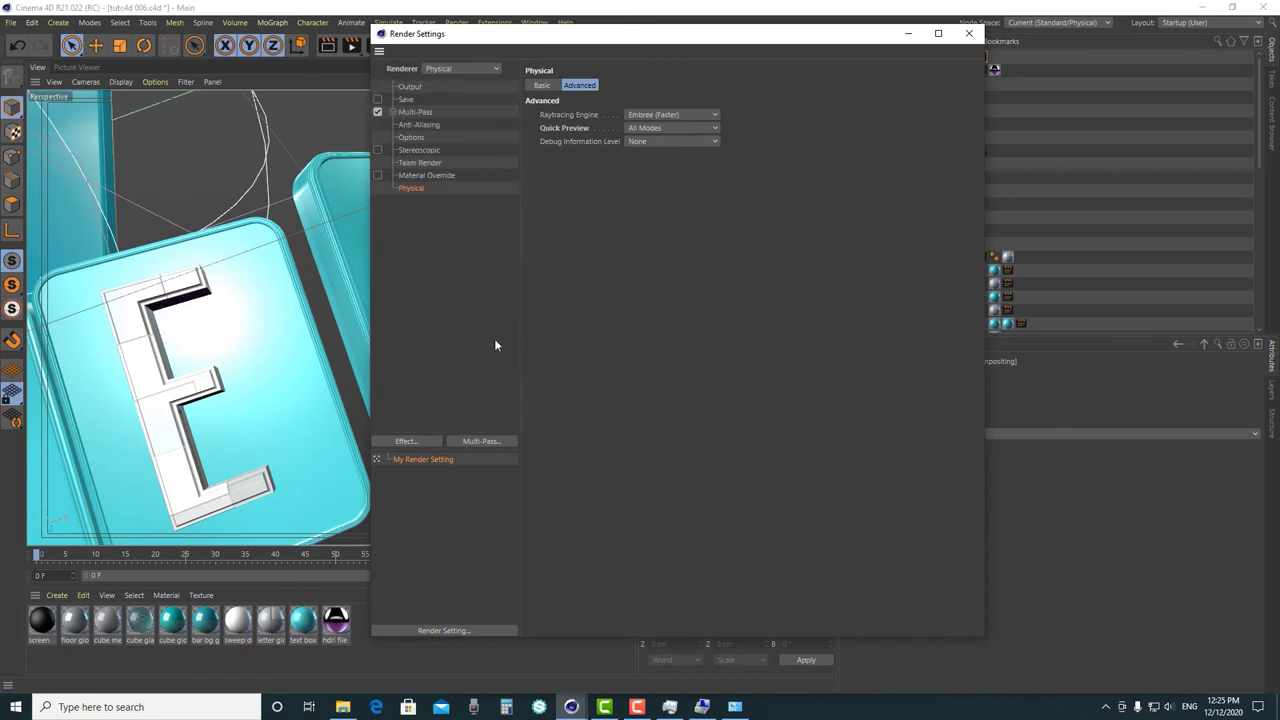
pyautogui.moveTo(697, 37); pyautogui.dragTo(583, 80)
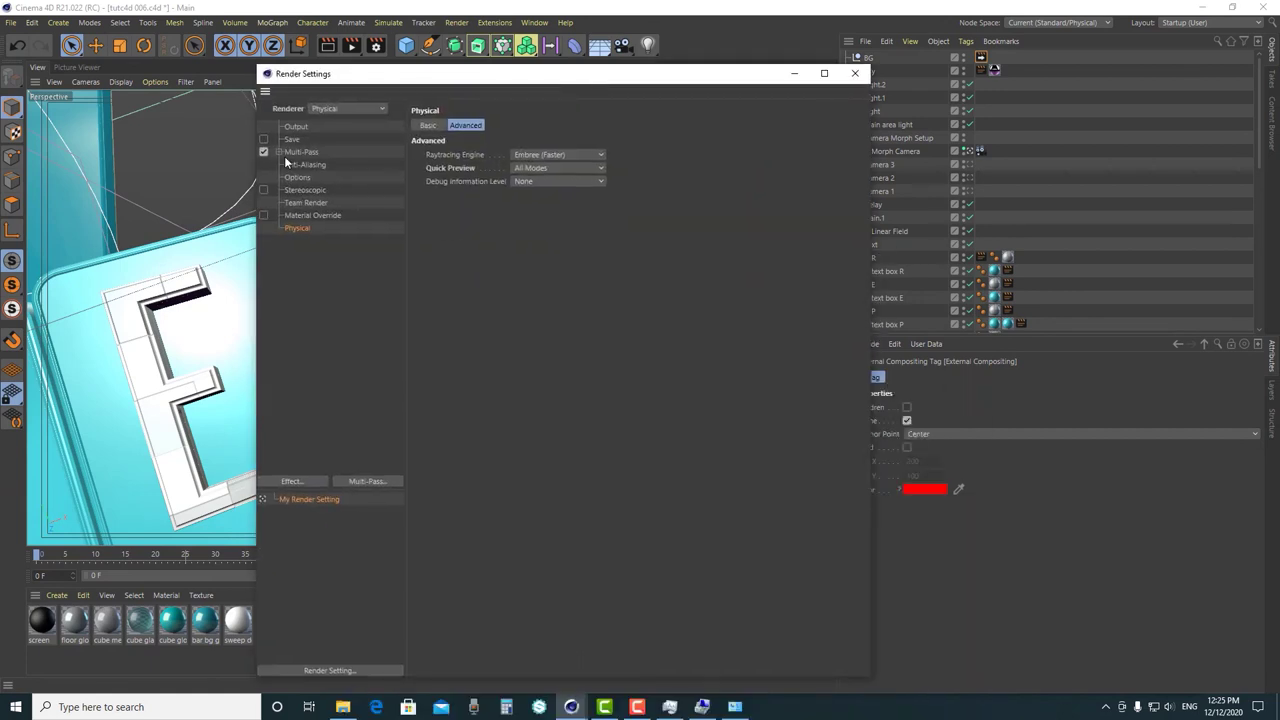
# - Set the render output's frame range to All Frames, keeping the 1920 x 1080 size
pyautogui.click(293, 139)
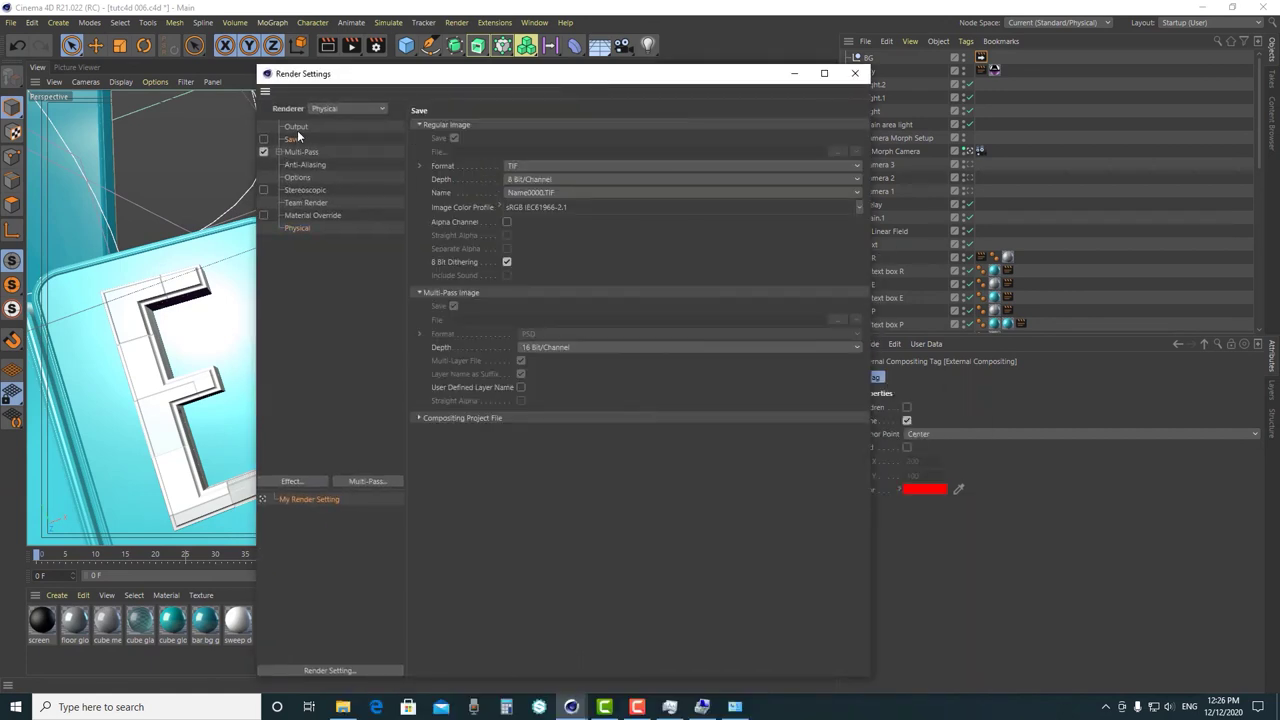
pyautogui.click(297, 128)
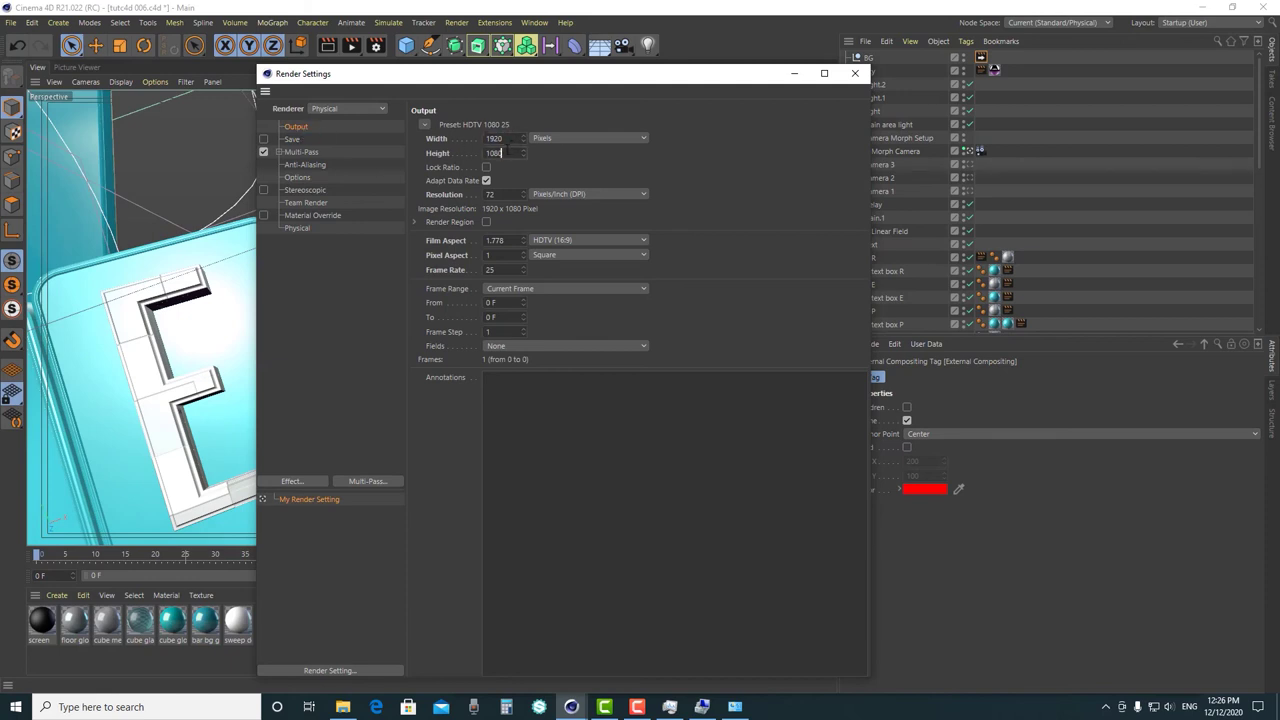
pyautogui.press('Return')
pyautogui.click(515, 289)
pyautogui.click(522, 334)
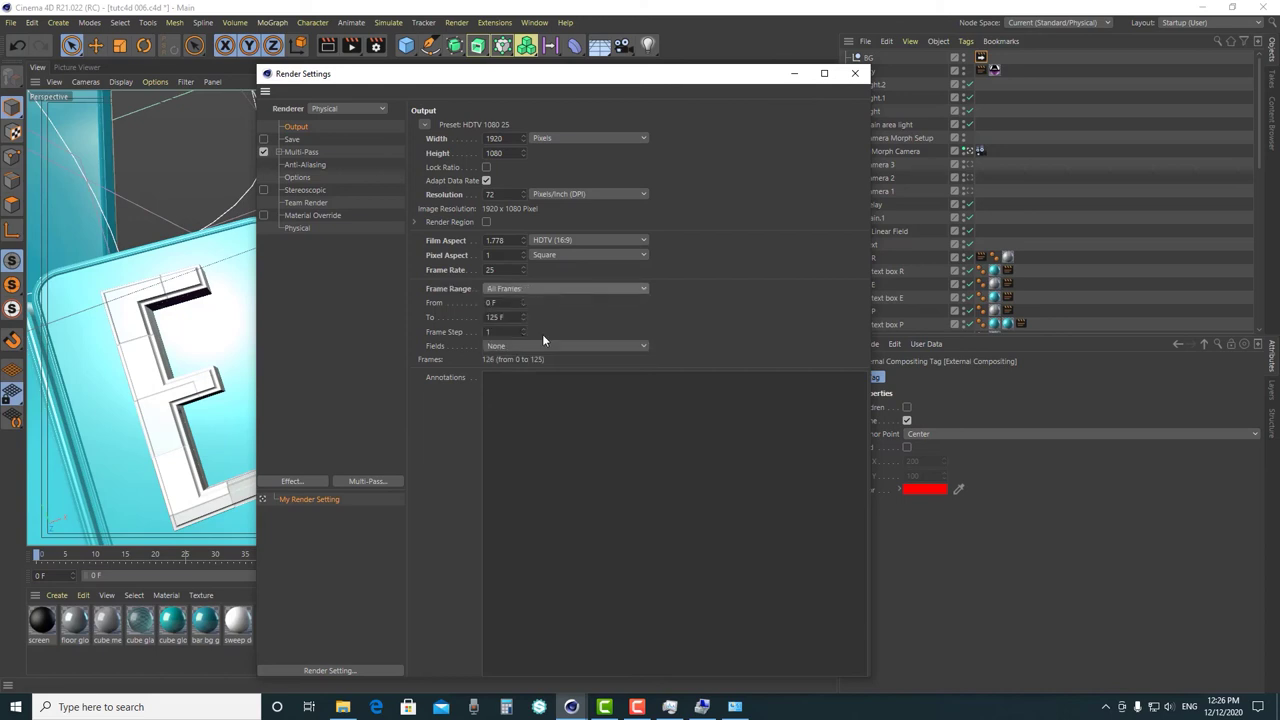
pyautogui.click(509, 317)
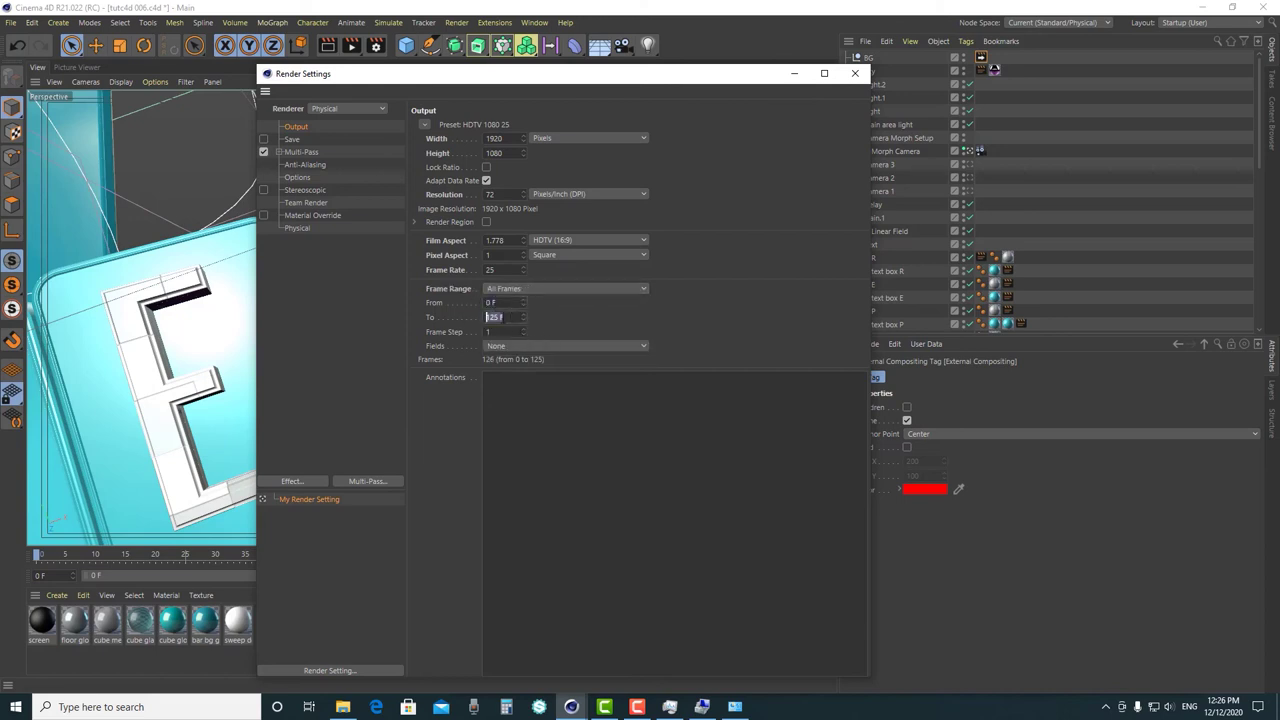
pyautogui.click(642, 317)
# - Enable saving for the render and set the regular image format to PNG
pyautogui.click(291, 139)
pyautogui.click(263, 139)
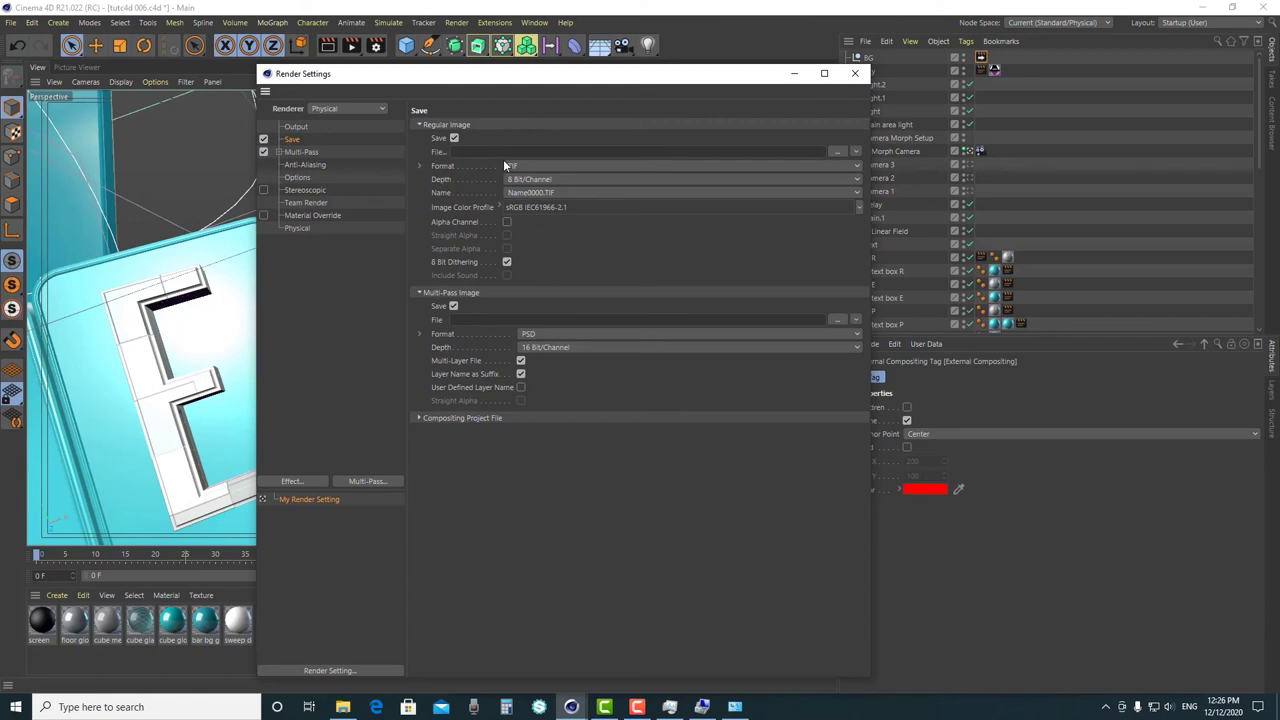
pyautogui.click(534, 165)
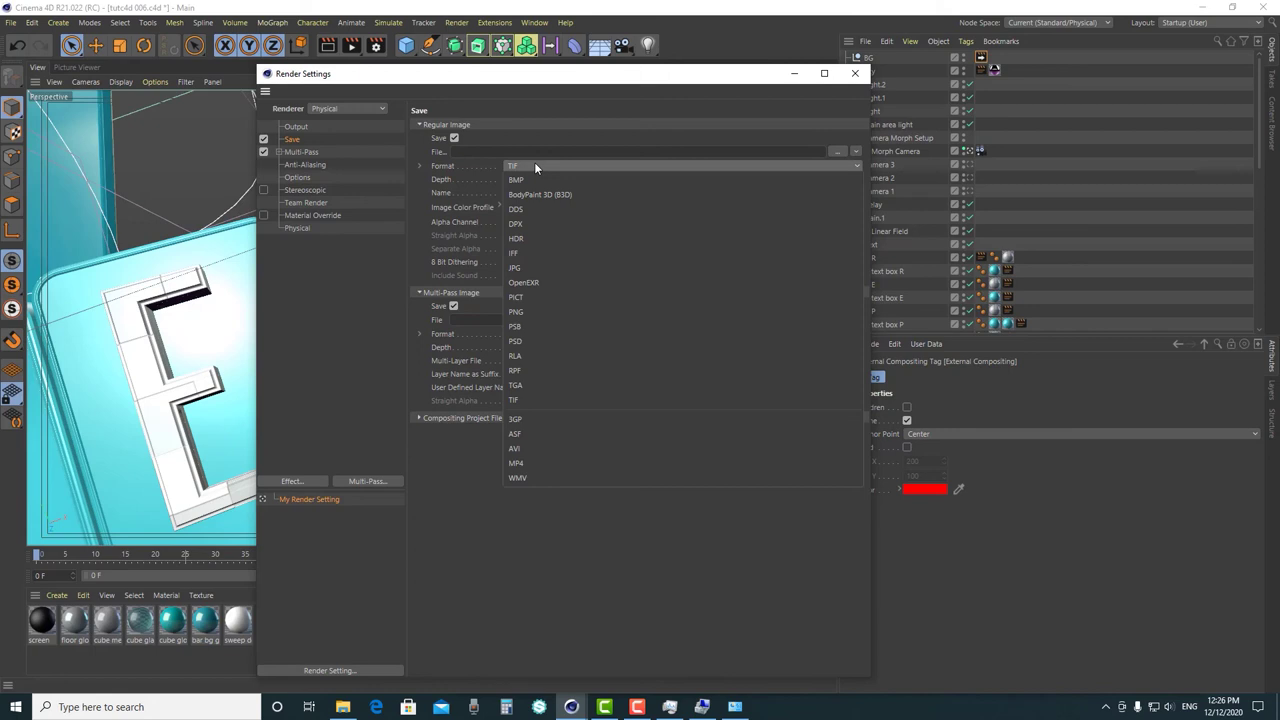
pyautogui.click(522, 311)
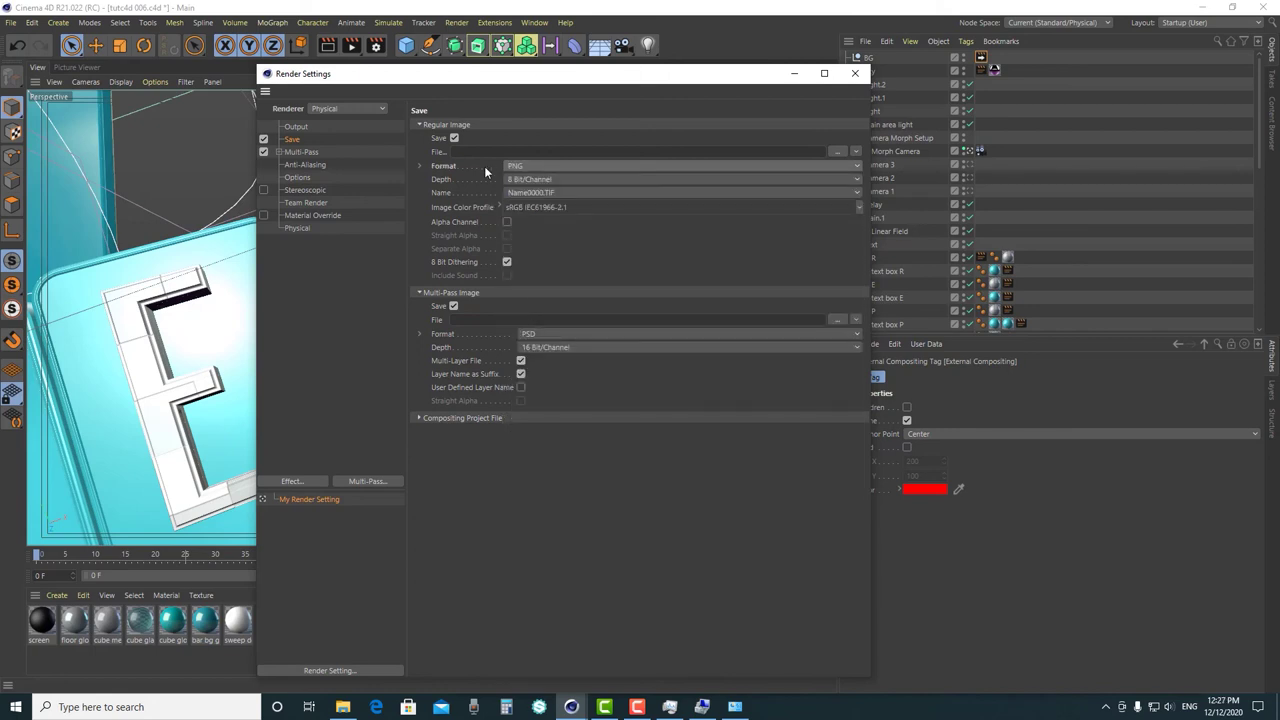
# - Set the regular image's output file to "report" in the Render folder of project folder 006
pyautogui.click(835, 151)
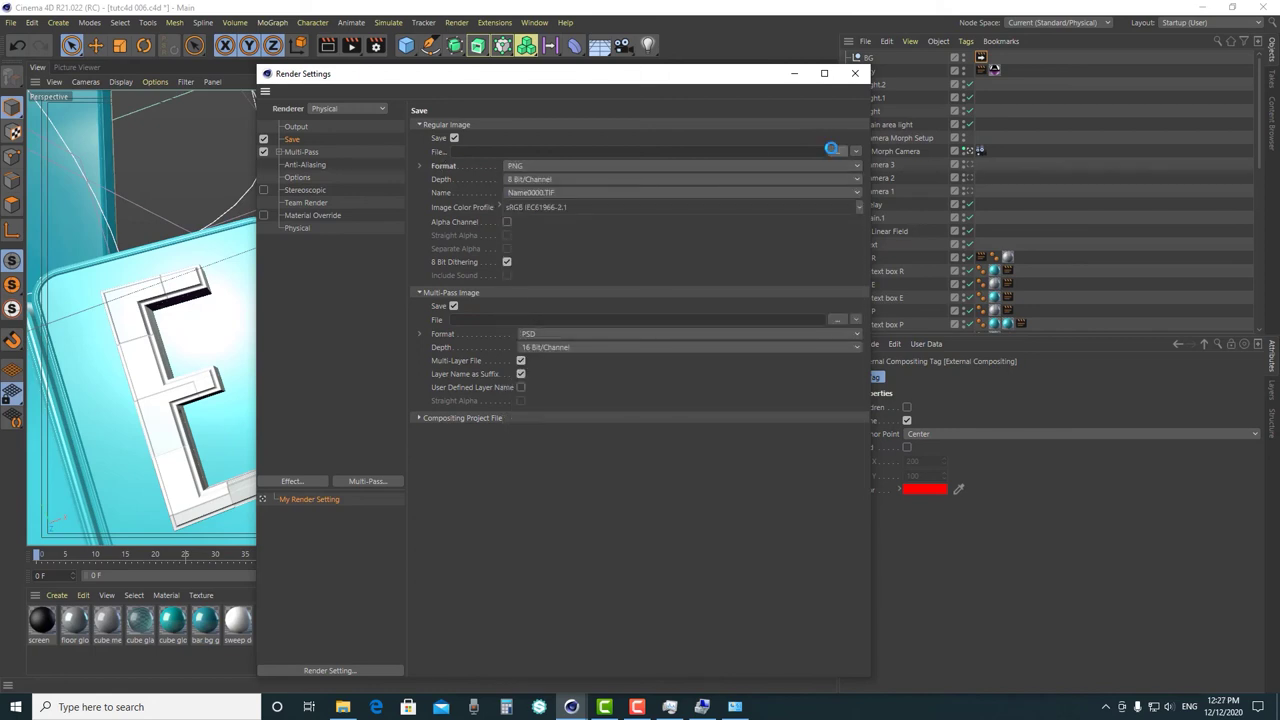
pyautogui.moveTo(732, 102); pyautogui.dragTo(749, 95)
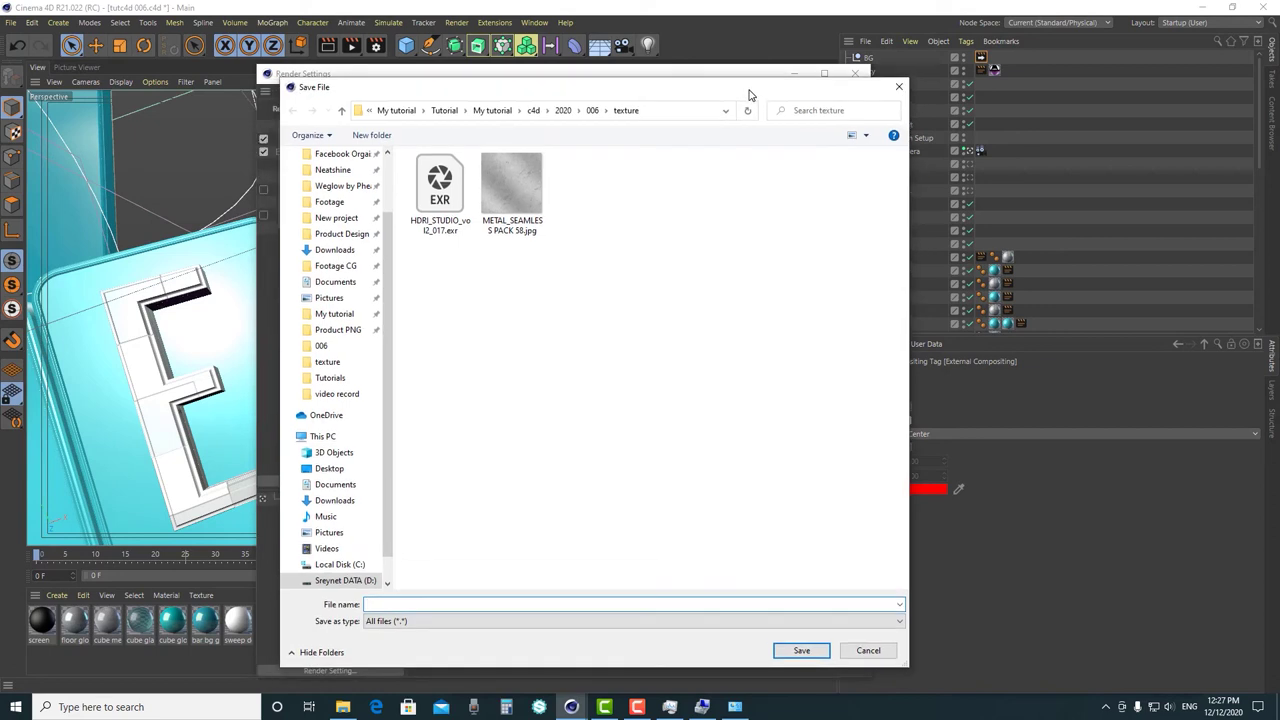
pyautogui.click(592, 110)
pyautogui.click(391, 604)
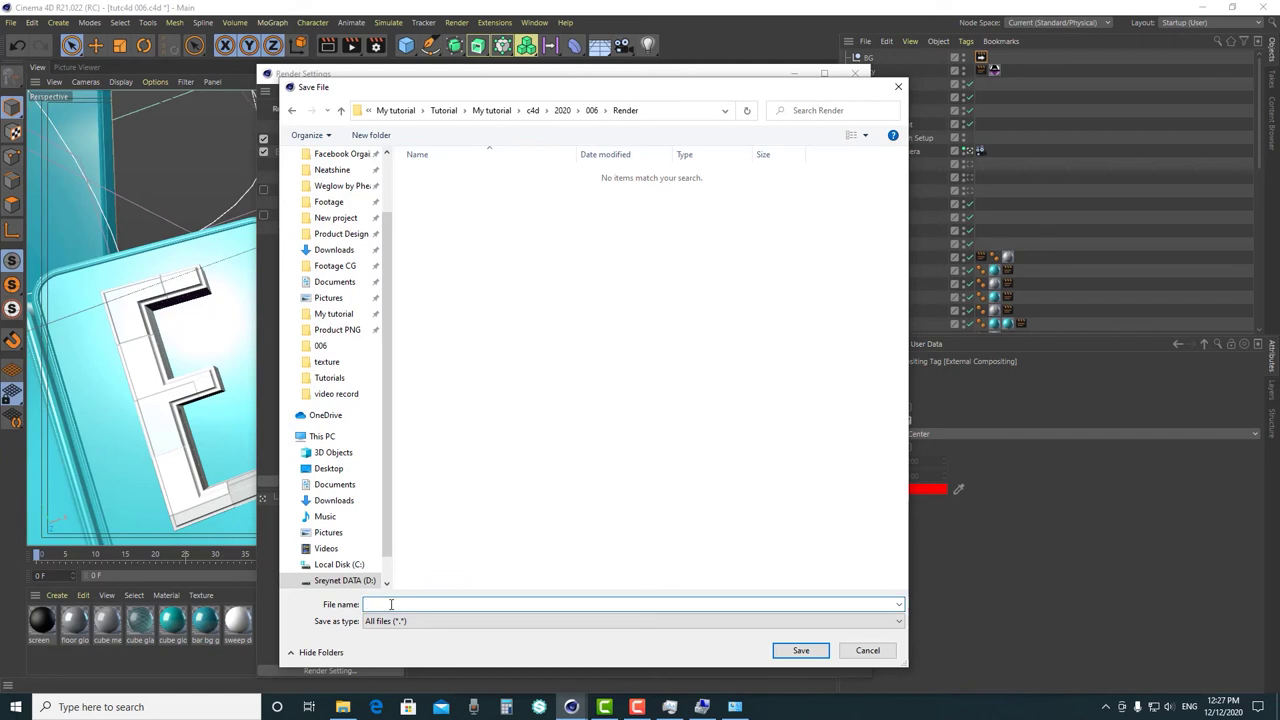
pyautogui.write('report')
pyautogui.click(800, 651)
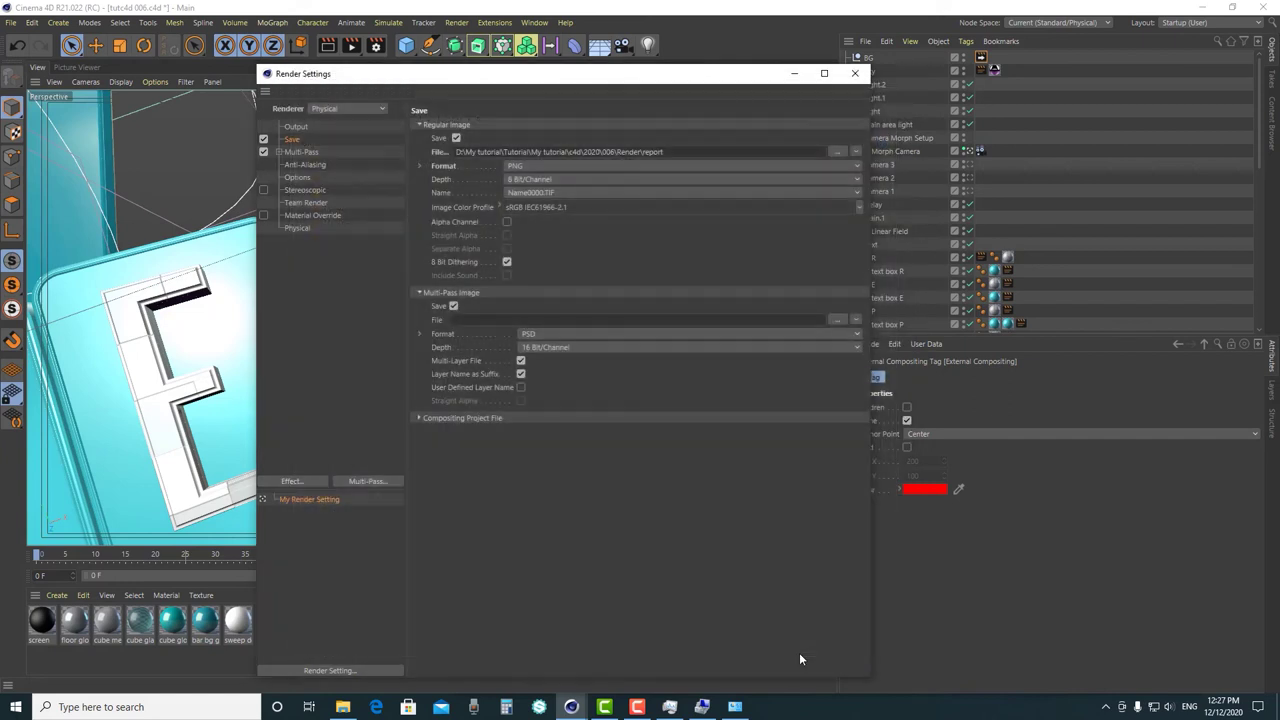
# - Set the multi-pass image format to PNG and its output file to "multi_pass report" in the Render\multi_pass folder
pyautogui.click(517, 330)
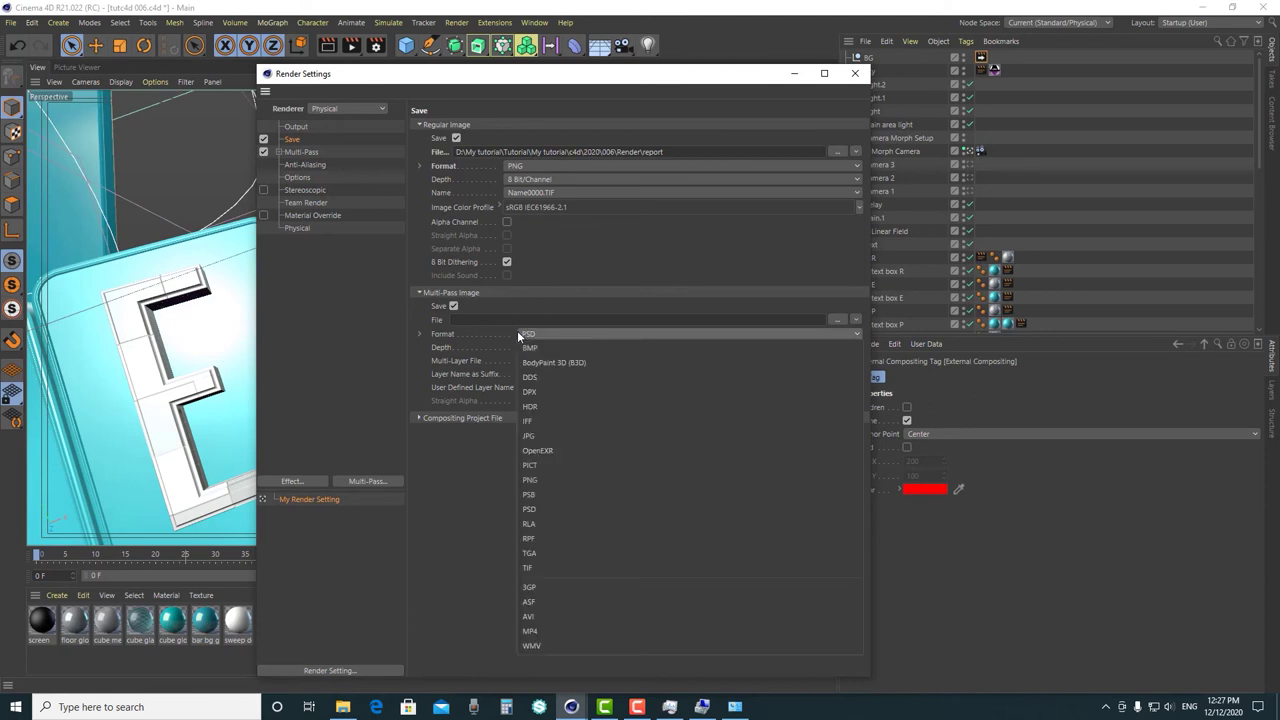
pyautogui.click(534, 481)
pyautogui.click(839, 318)
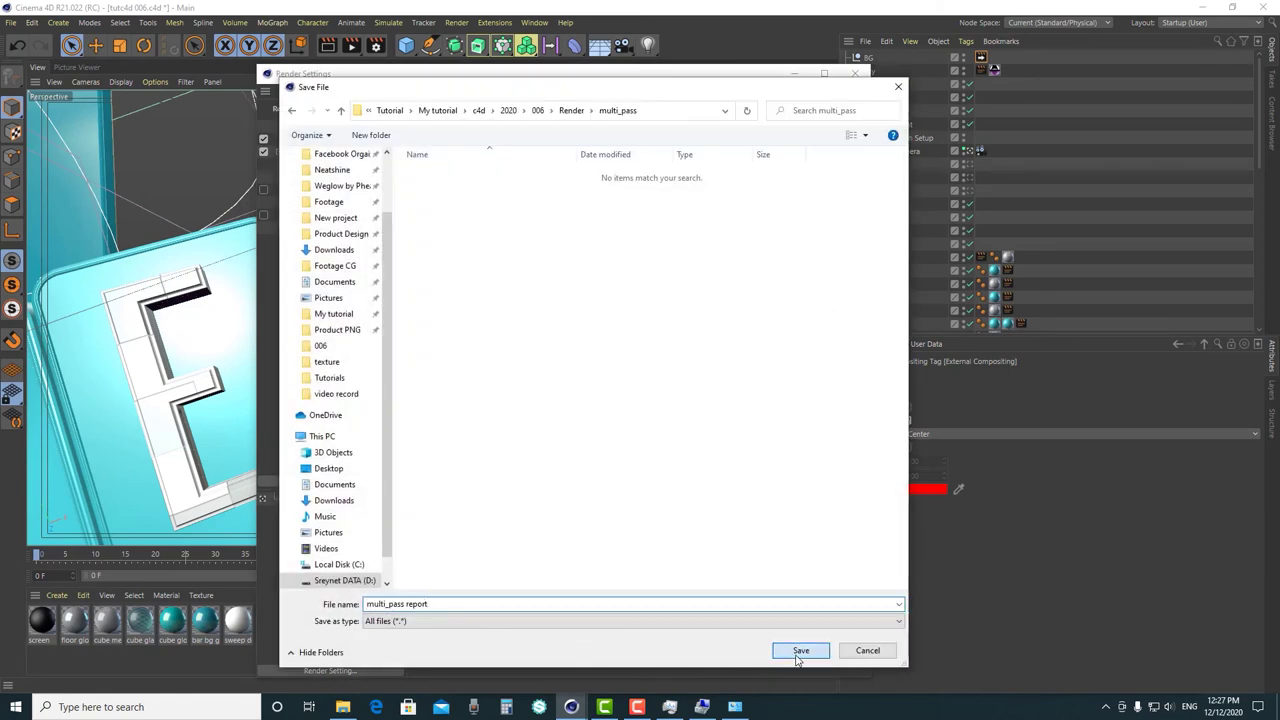
pyautogui.click(801, 651)
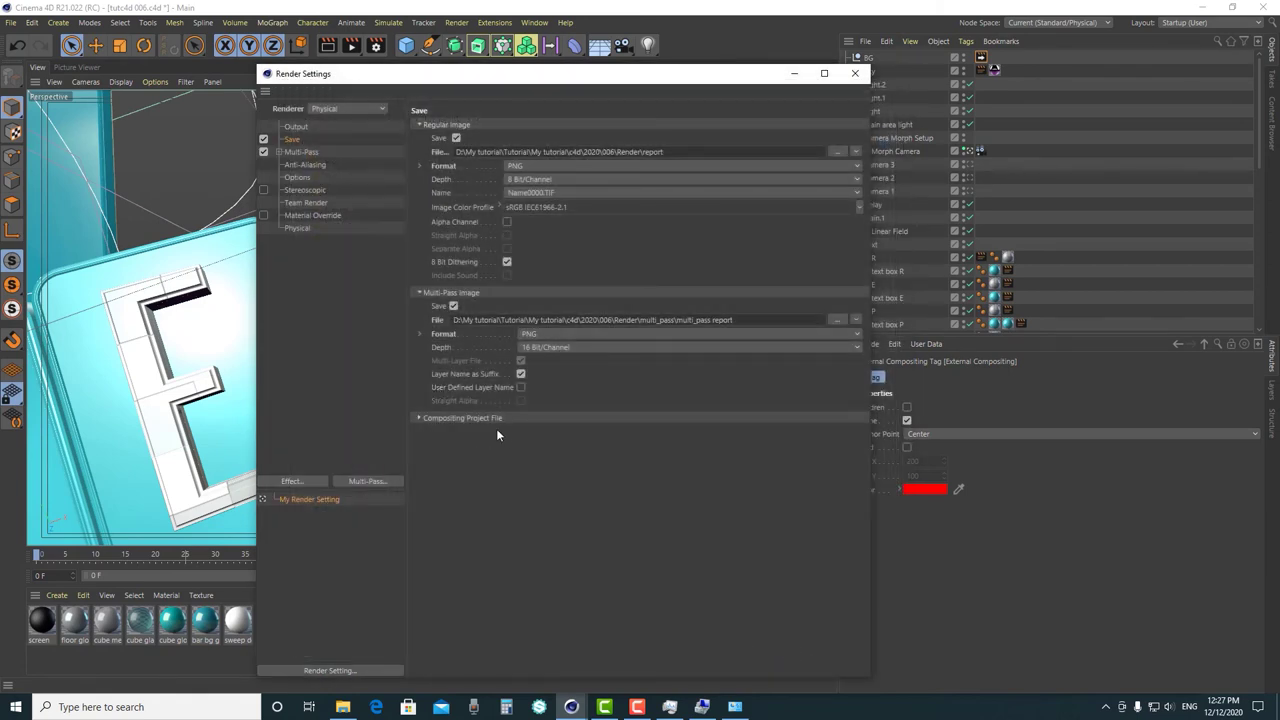
# - Enable Save, Relative and Include 3D Data for the After Effects compositing project file
pyautogui.click(418, 418)
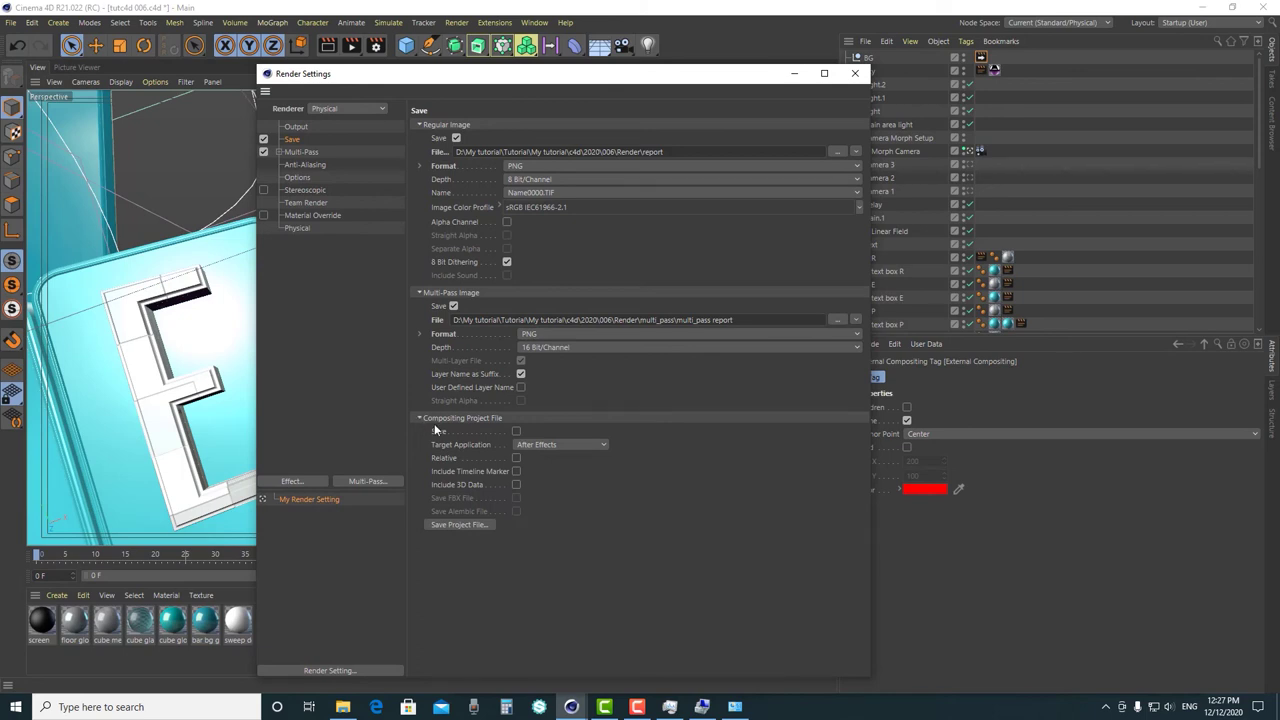
pyautogui.click(517, 432)
pyautogui.click(517, 457)
pyautogui.click(517, 486)
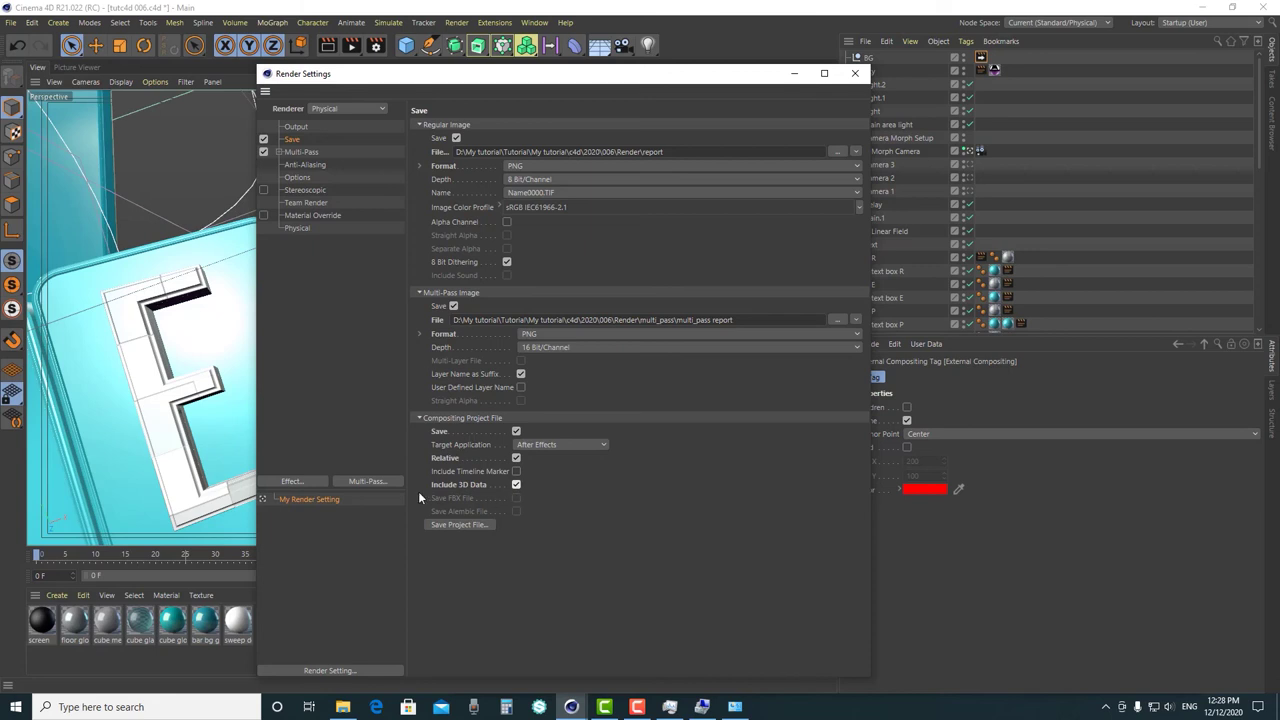
# - Save the compositing project file as "tutc4d 006.aec" in the 006 folder and close the render settings
pyautogui.click(466, 524)
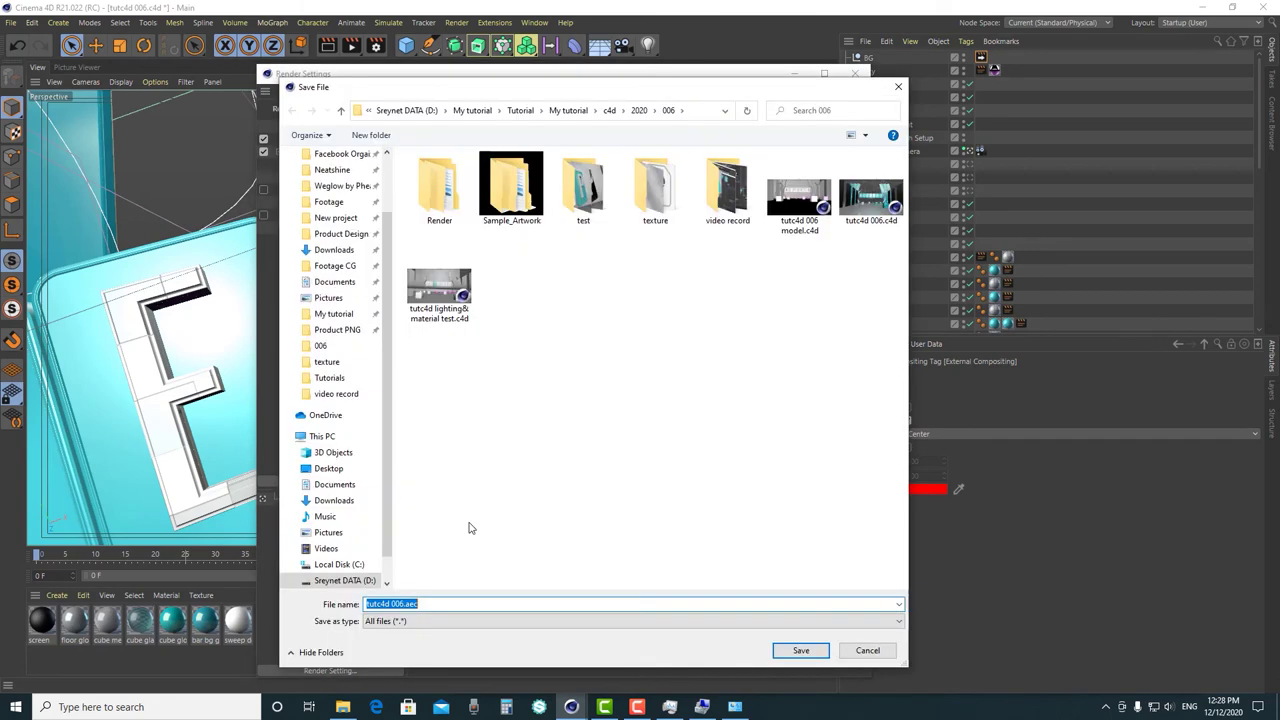
pyautogui.click(436, 605)
pyautogui.moveTo(426, 604); pyautogui.dragTo(405, 600)
pyautogui.click(800, 650)
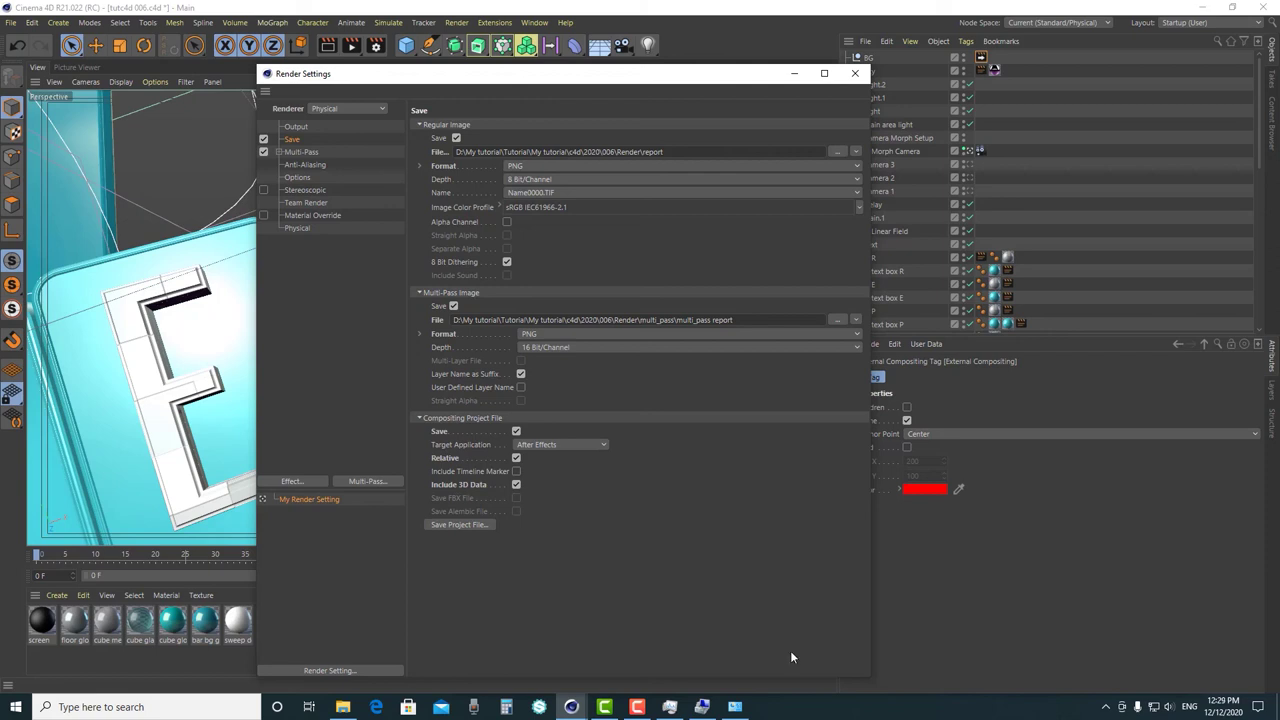
pyautogui.click(855, 73)
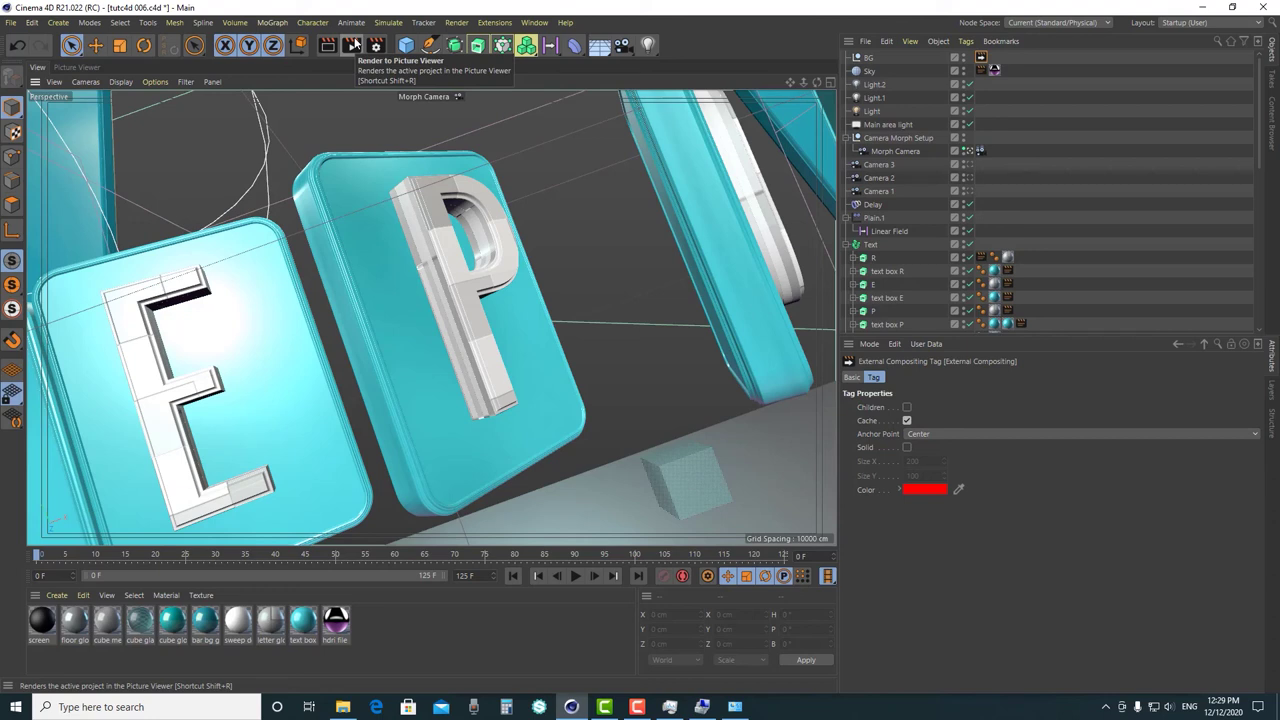
pyautogui.click(40, 575)
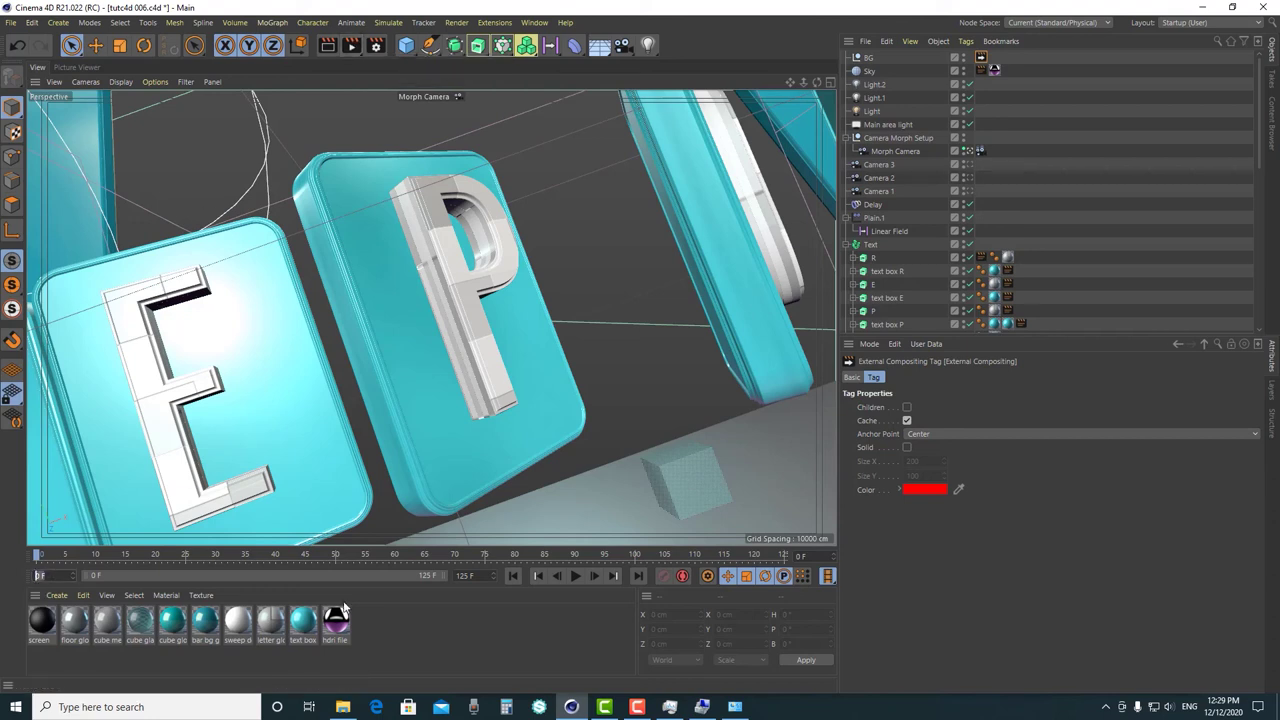
pyautogui.click(462, 576)
pyautogui.click(494, 636)
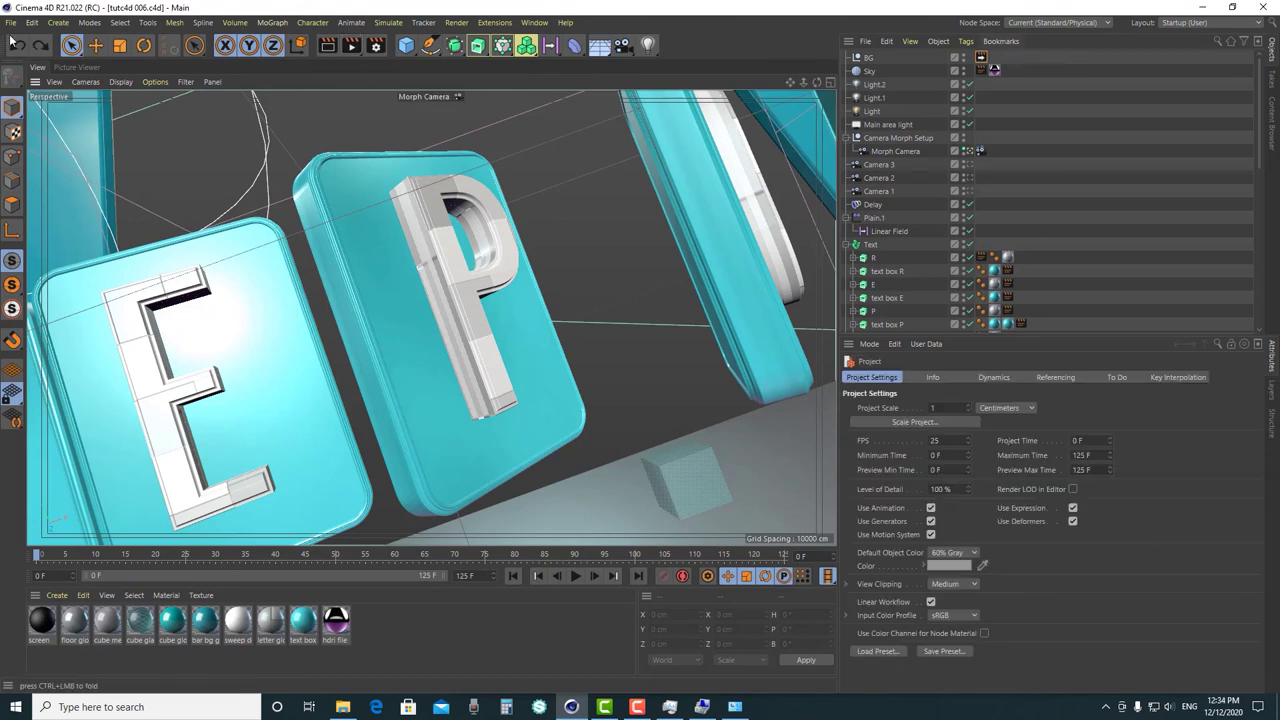
# - Save a copy of the project as "tutc4d 006 ambient oclusion.c4d" in the 006 folder, replacing the existing file
pyautogui.click(10, 22)
pyautogui.click(28, 145)
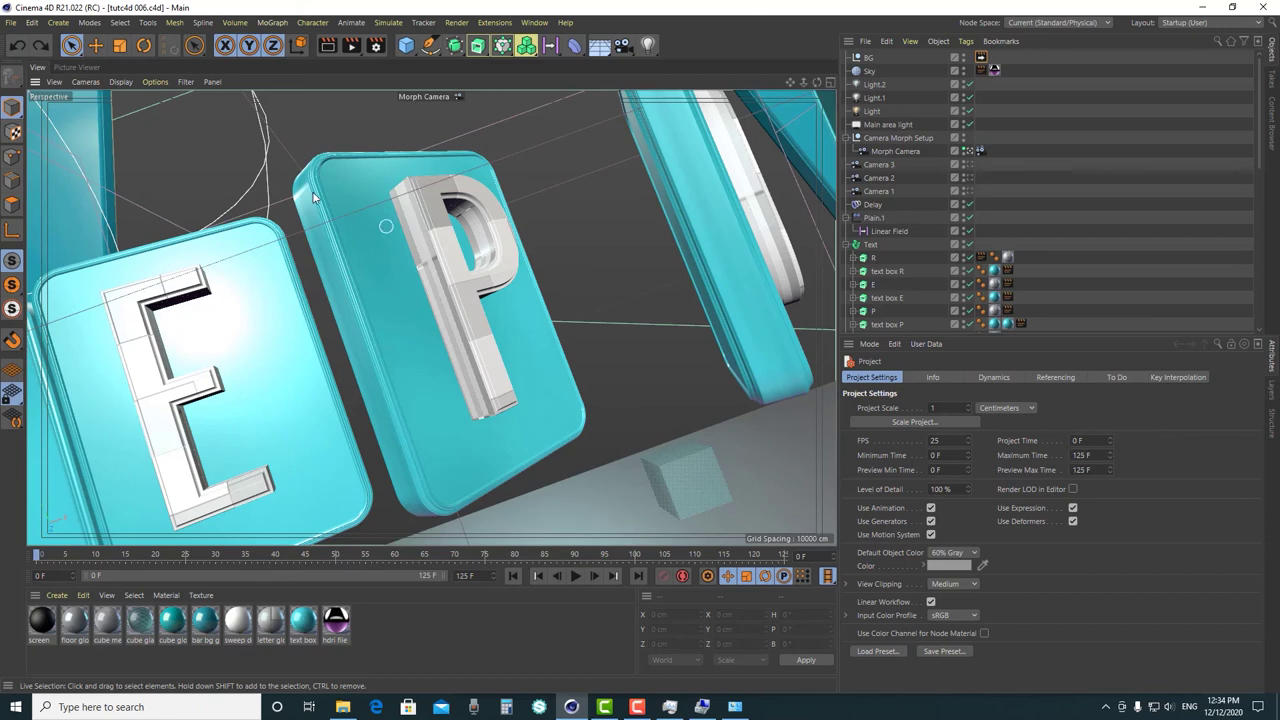
pyautogui.click(9, 22)
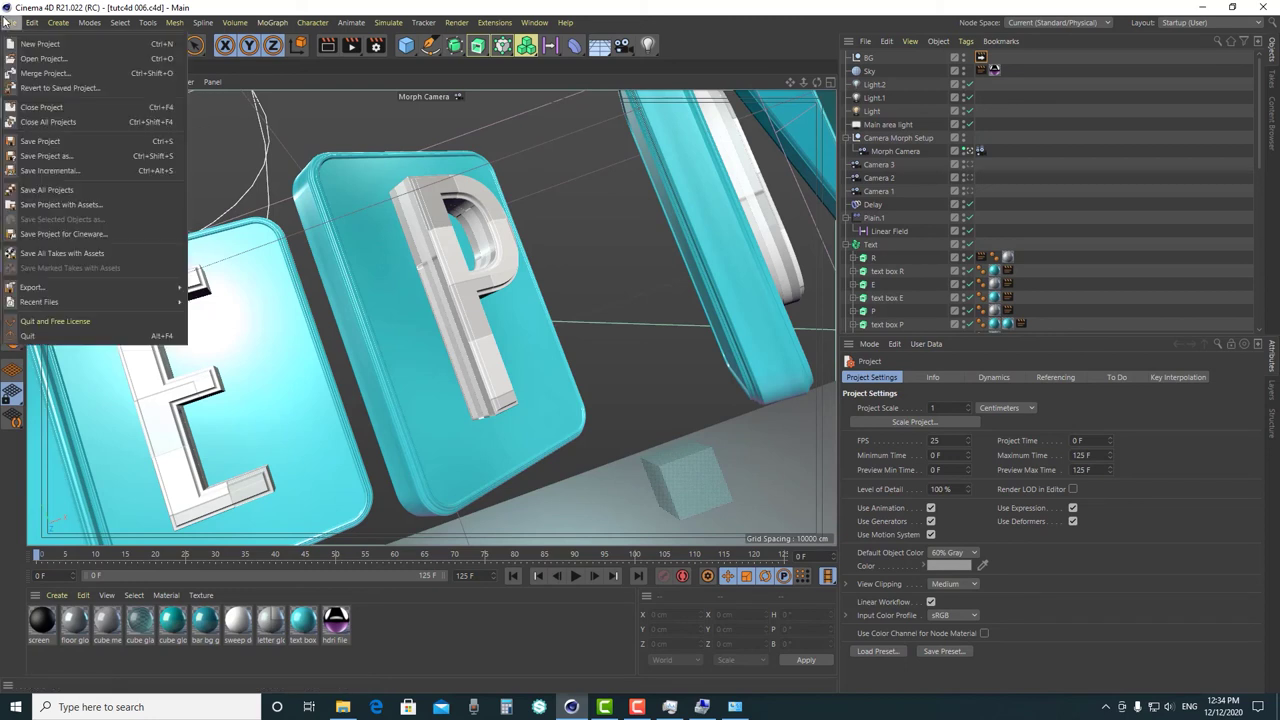
pyautogui.click(49, 156)
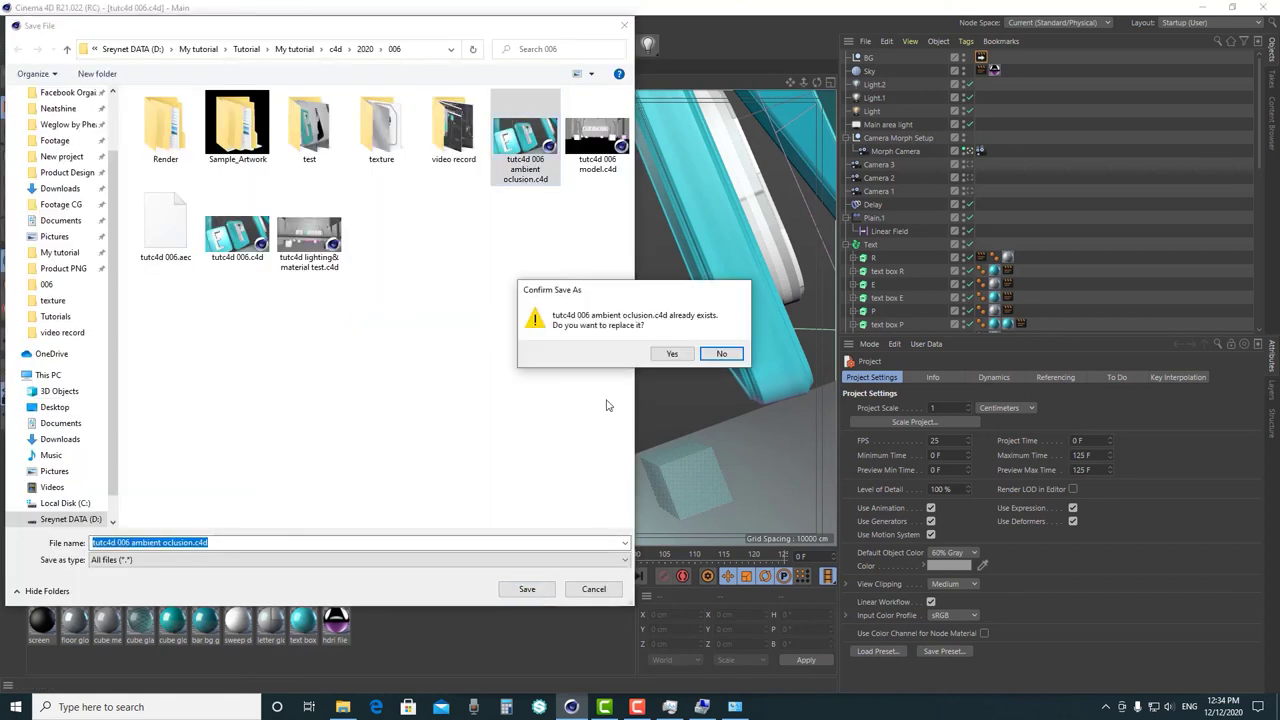
pyautogui.click(676, 353)
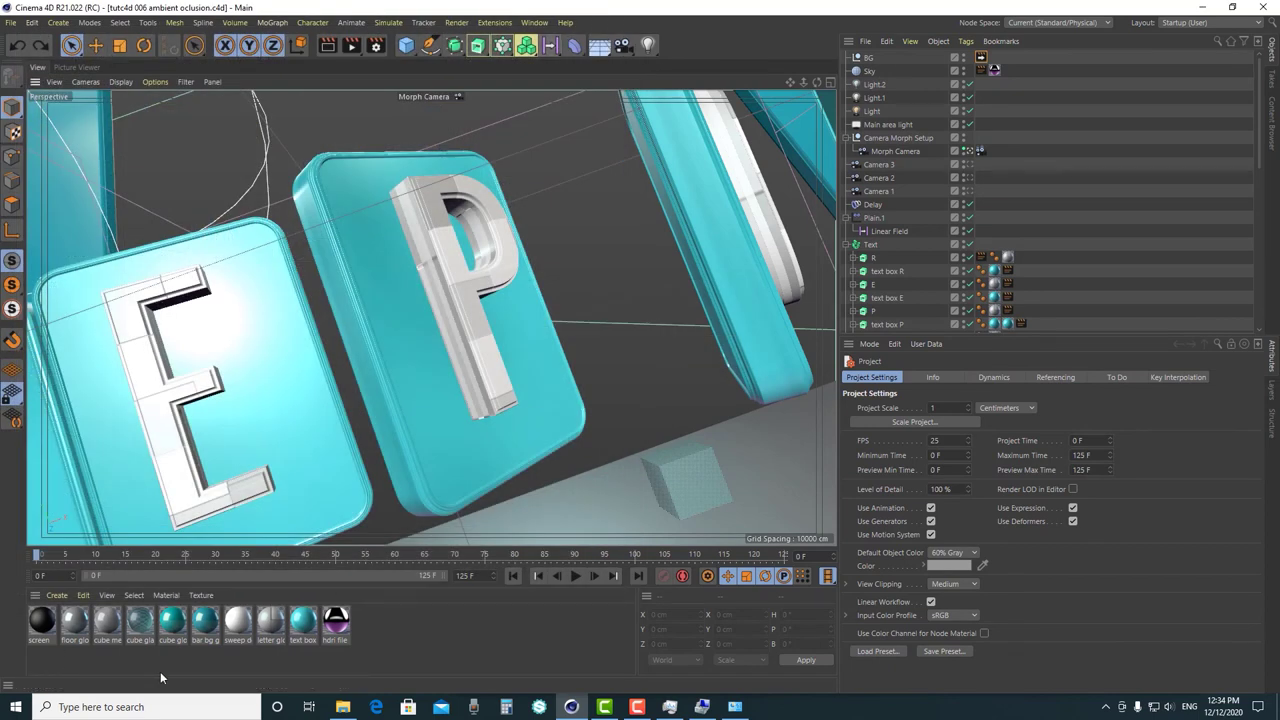
# - Create a new default material, then open and close its editor without changing its settings
pyautogui.doubleClick(430, 632)
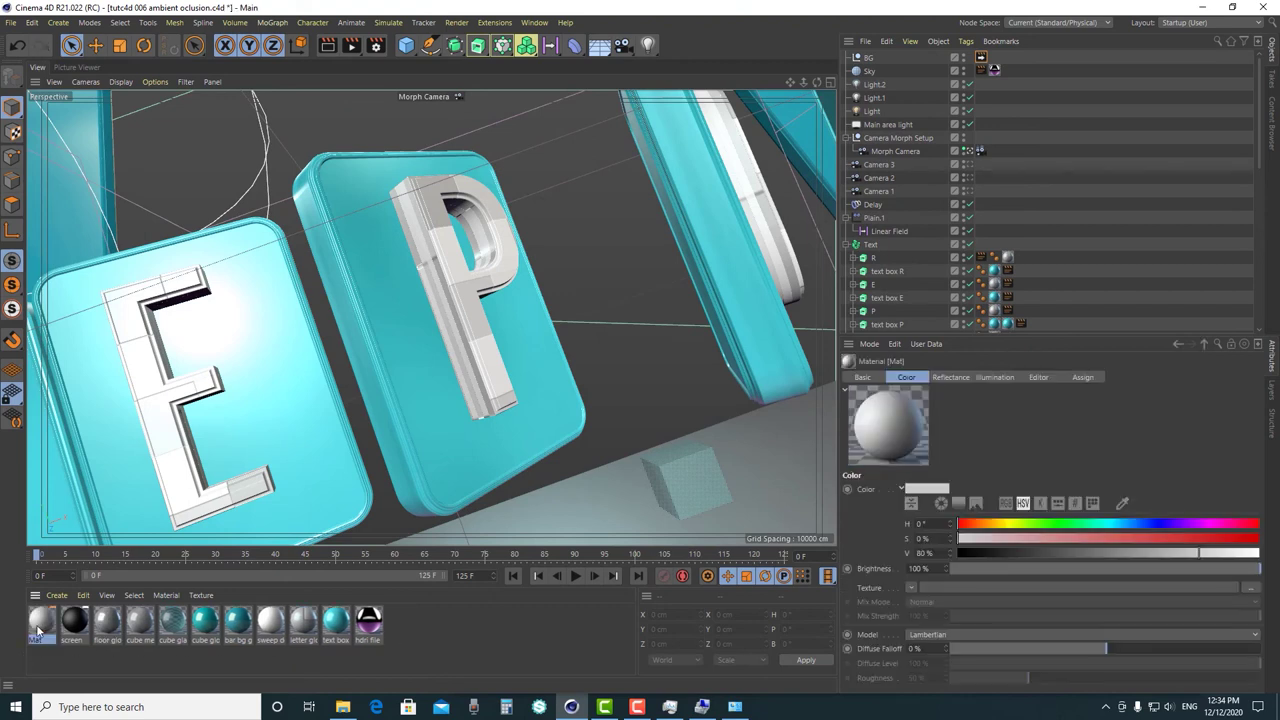
pyautogui.doubleClick(41, 622)
pyautogui.click(634, 90)
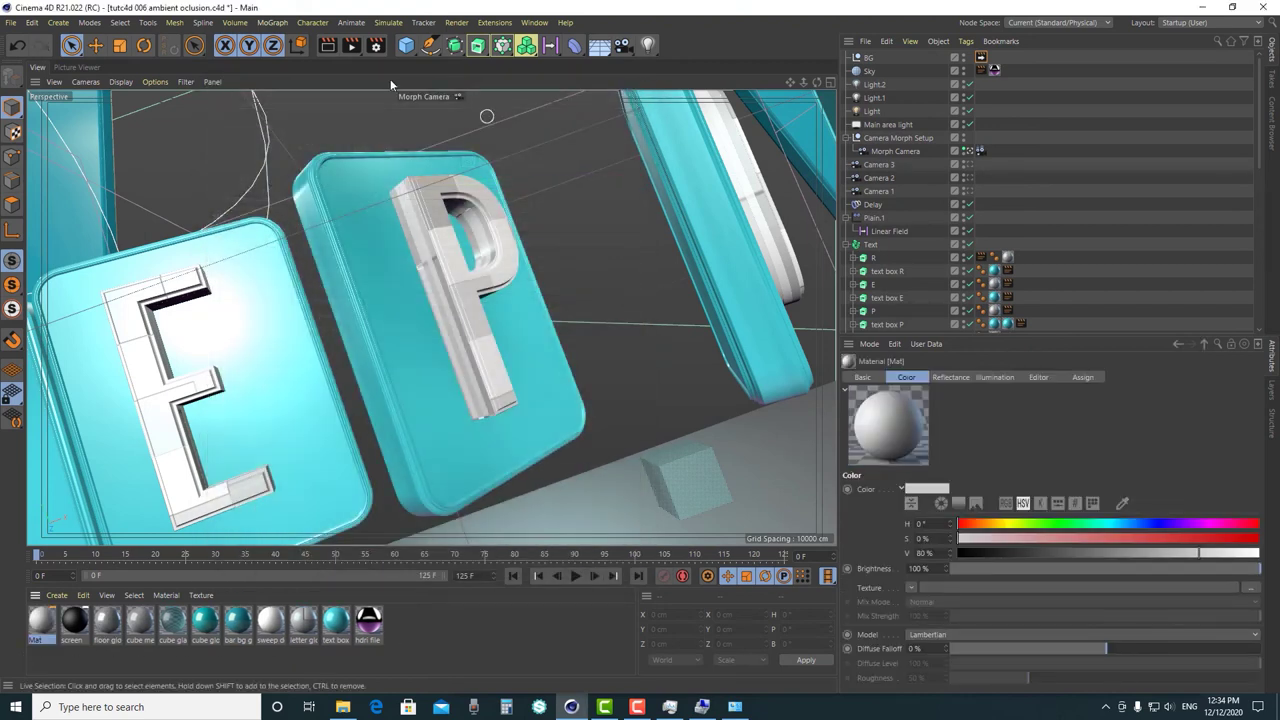
# - Remove all the existing multi-pass channels, including every object buffer, from the ambient occlusion project's render settings
pyautogui.click(375, 45)
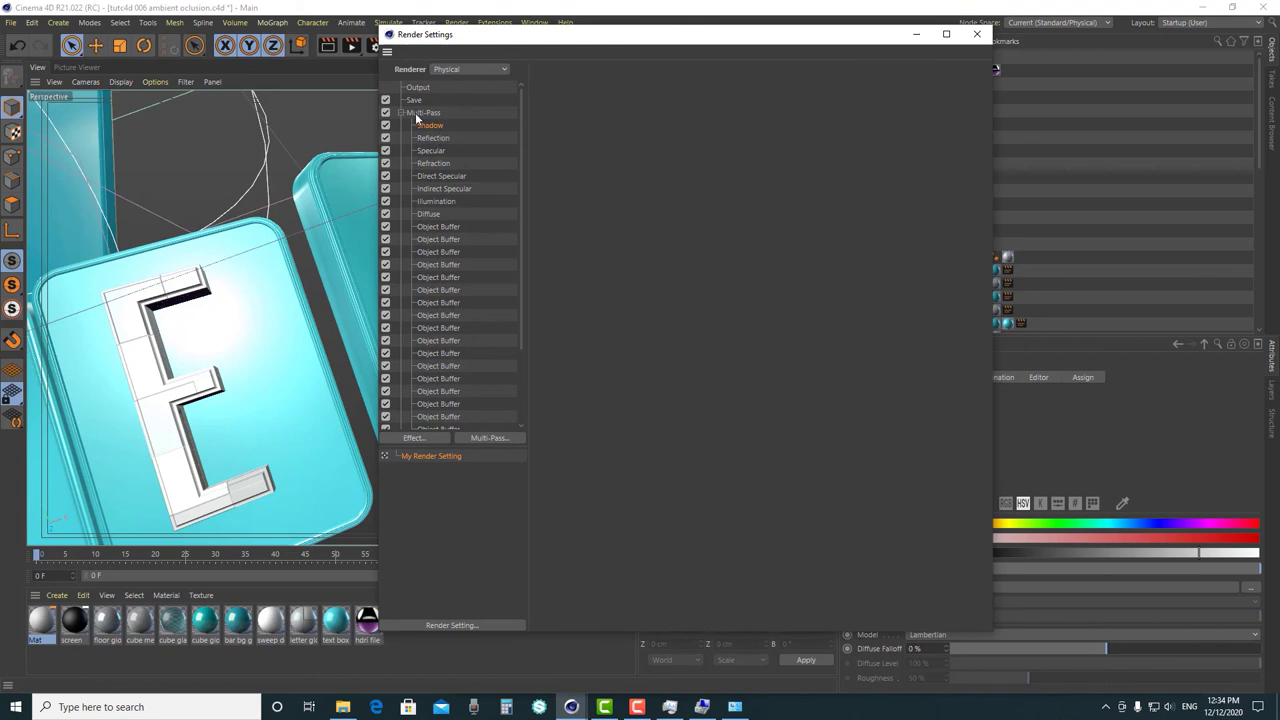
pyautogui.click(977, 34)
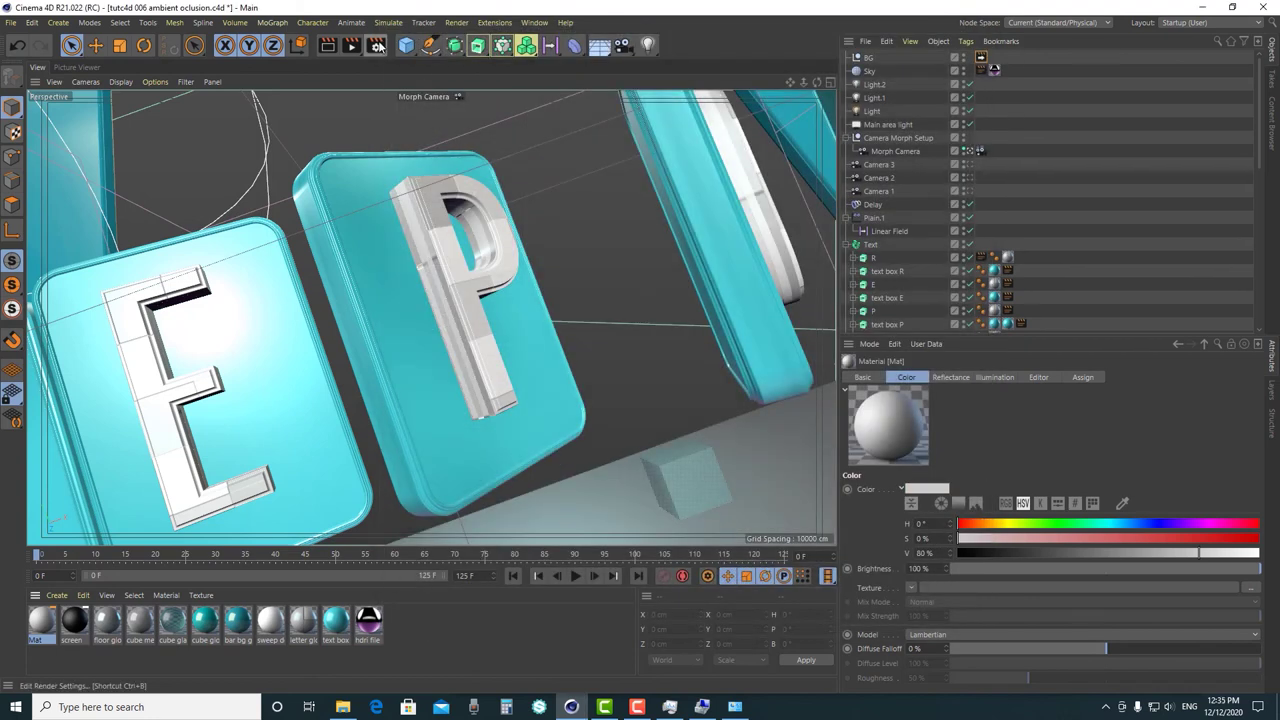
pyautogui.click(376, 45)
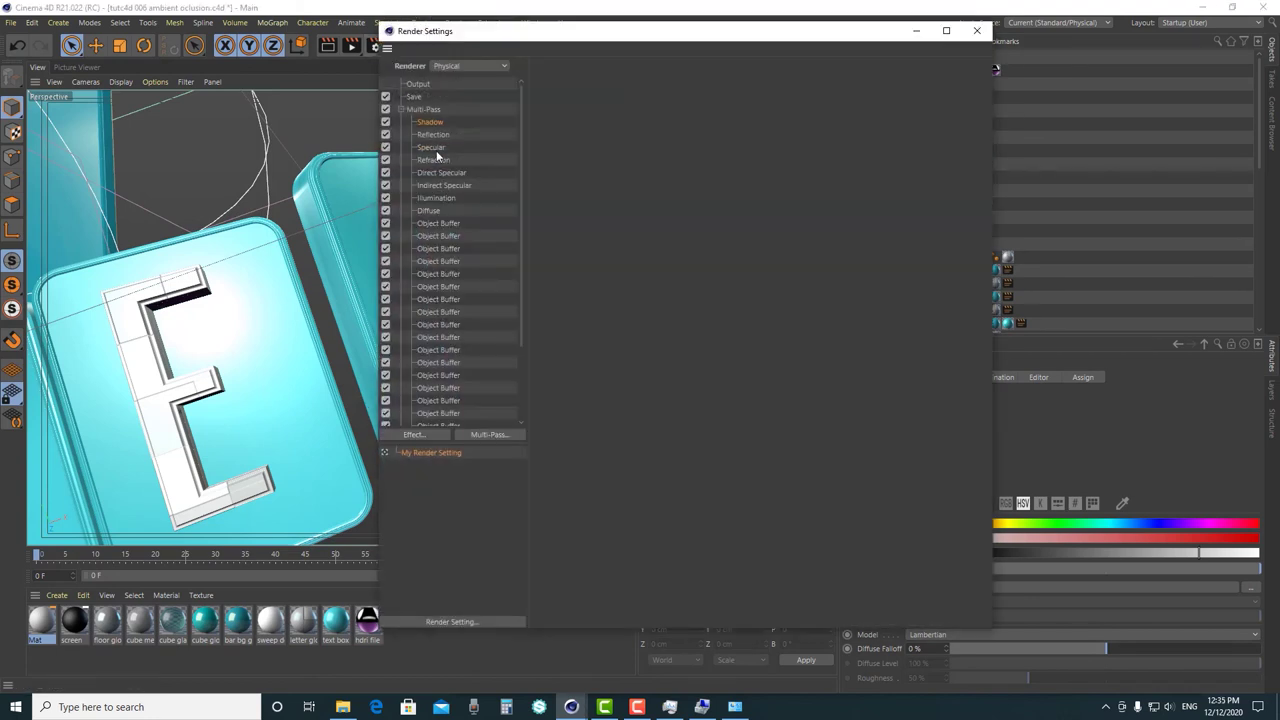
pyautogui.scroll(-3, 435, 292)
pyautogui.click(440, 344)
pyautogui.click(456, 410)
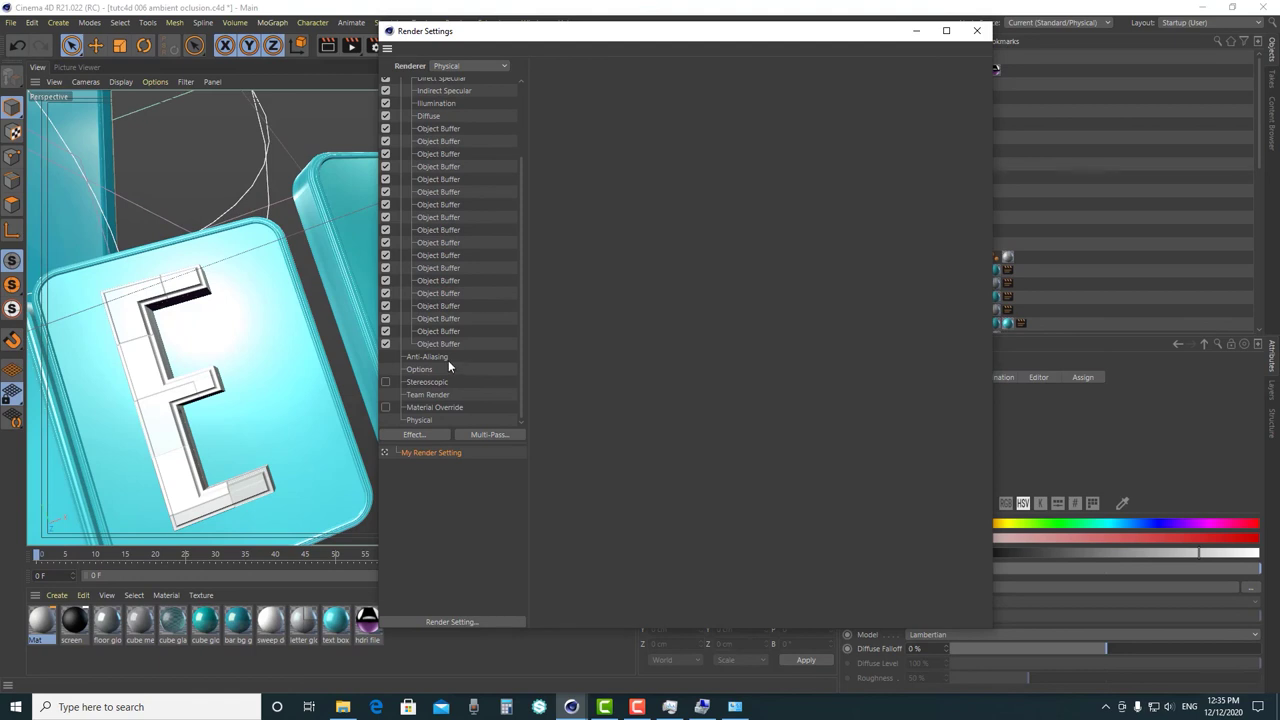
pyautogui.hotkey('ctrl', 'a')
pyautogui.press('Delete')
# - Enable Material Override in the render settings and assign the new Mat material as its custom material
pyautogui.click(426, 173)
pyautogui.click(385, 173)
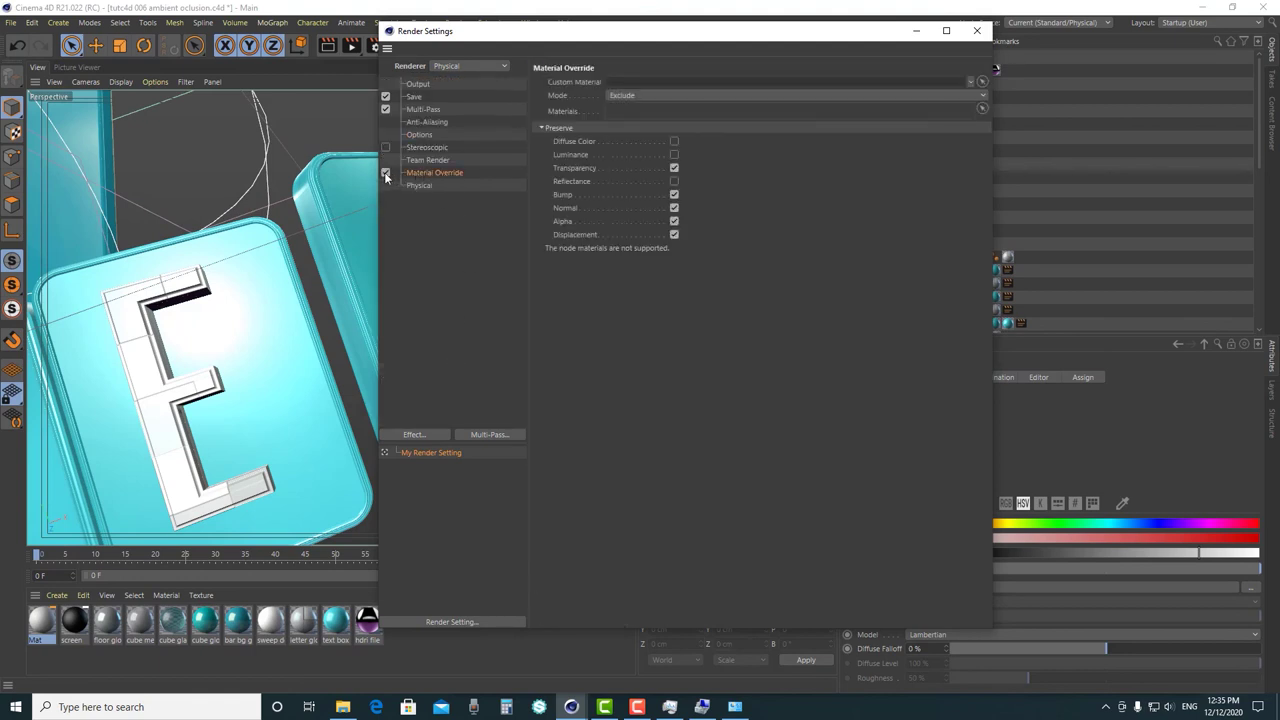
pyautogui.moveTo(40, 622); pyautogui.dragTo(630, 84)
pyautogui.moveTo(612, 30); pyautogui.dragTo(738, 38)
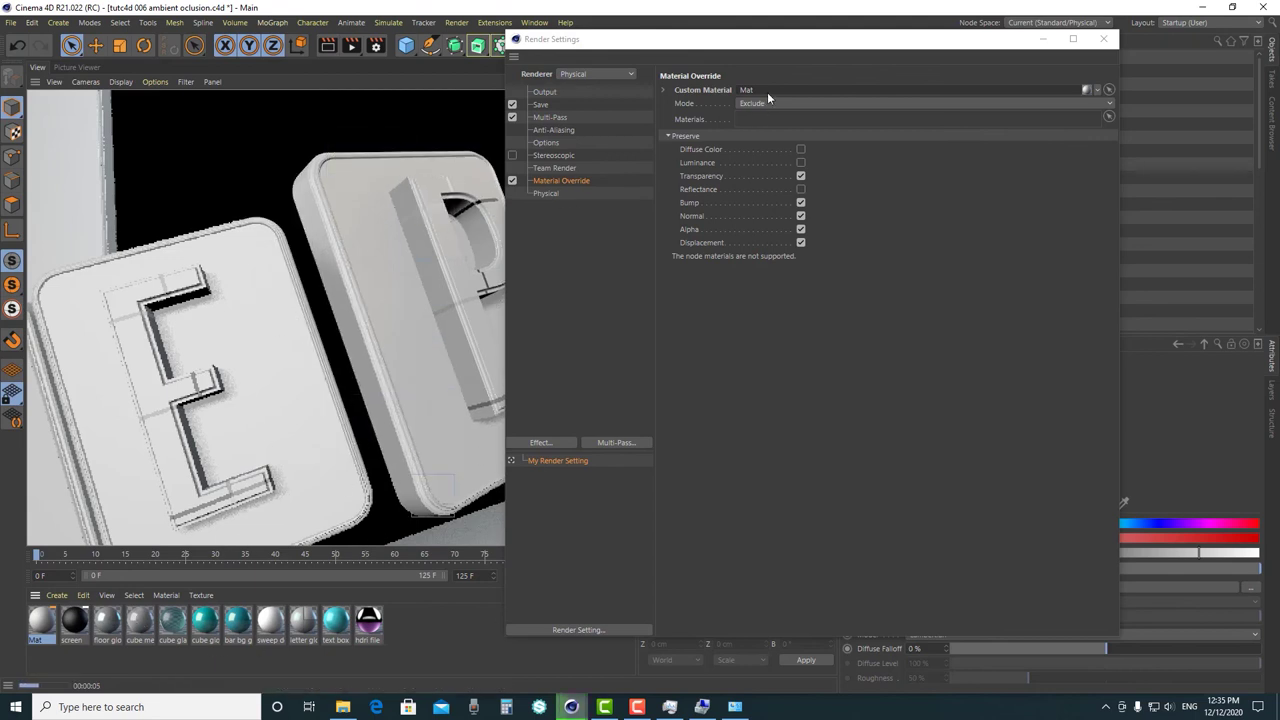
# - Add the Ambient Occlusion effect and an Ambient Occlusion multi-pass channel to the render settings
pyautogui.click(553, 130)
pyautogui.click(549, 105)
pyautogui.click(553, 118)
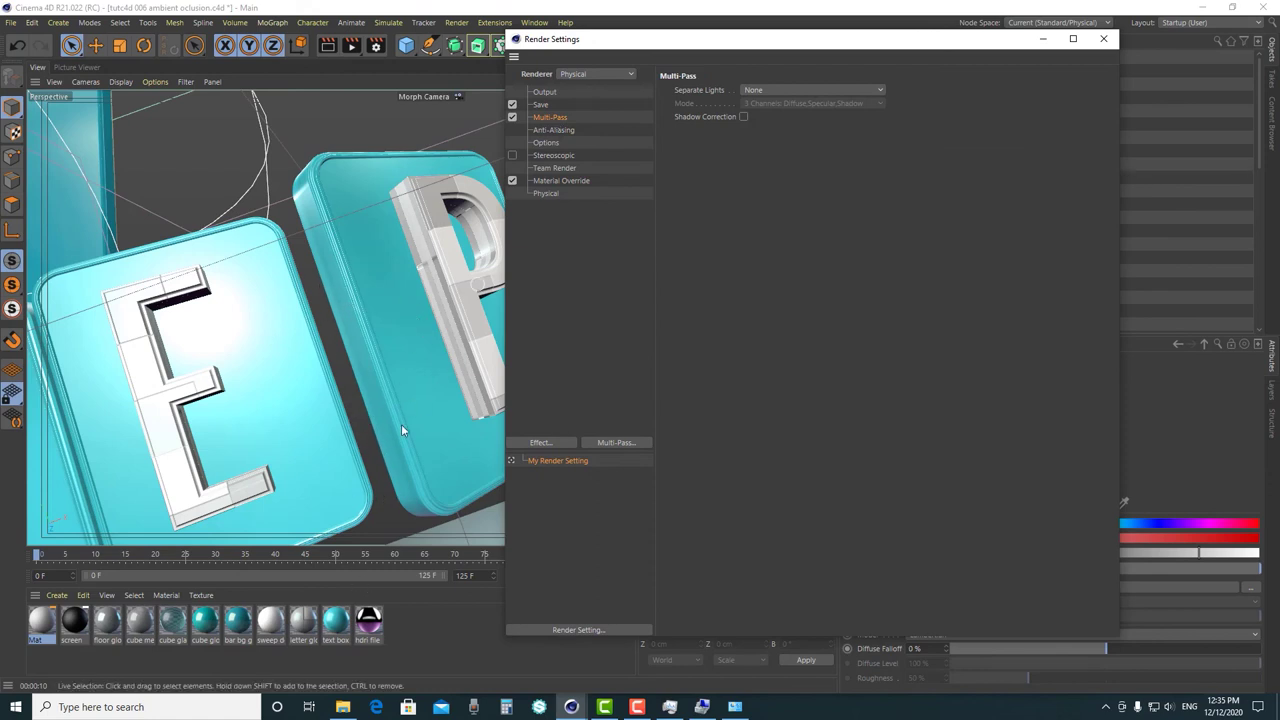
pyautogui.click(541, 104)
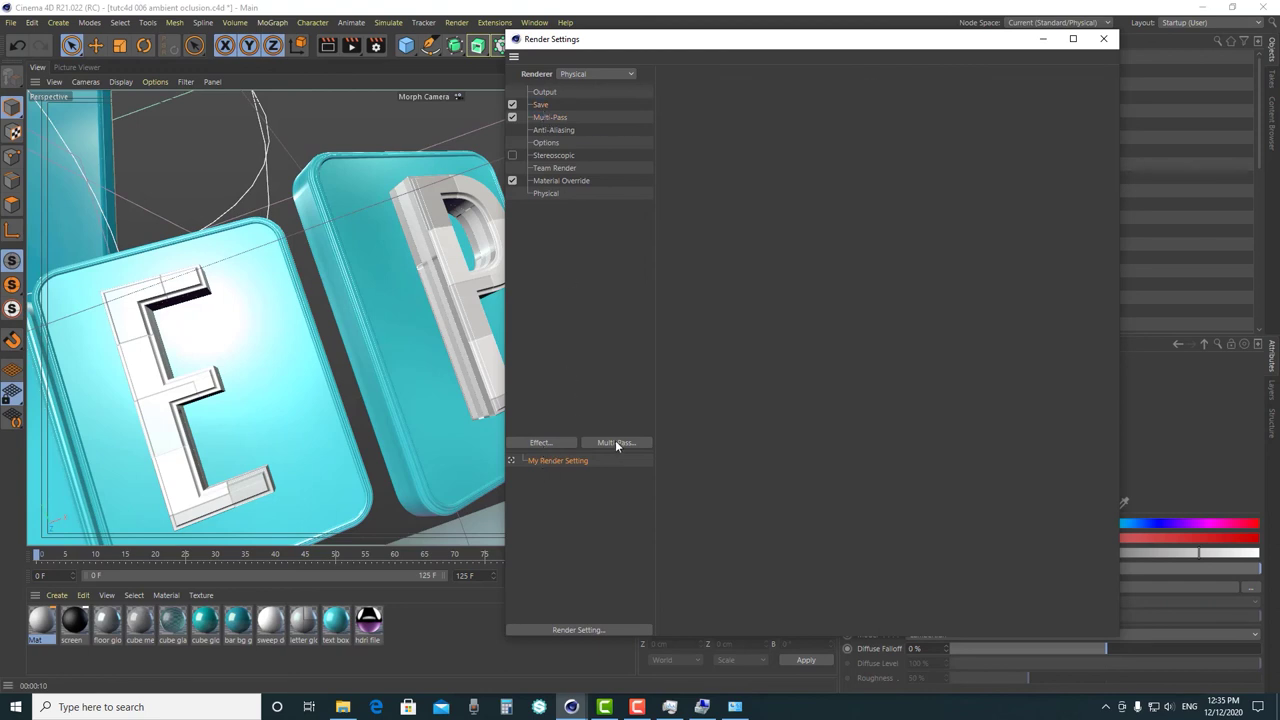
pyautogui.click(558, 443)
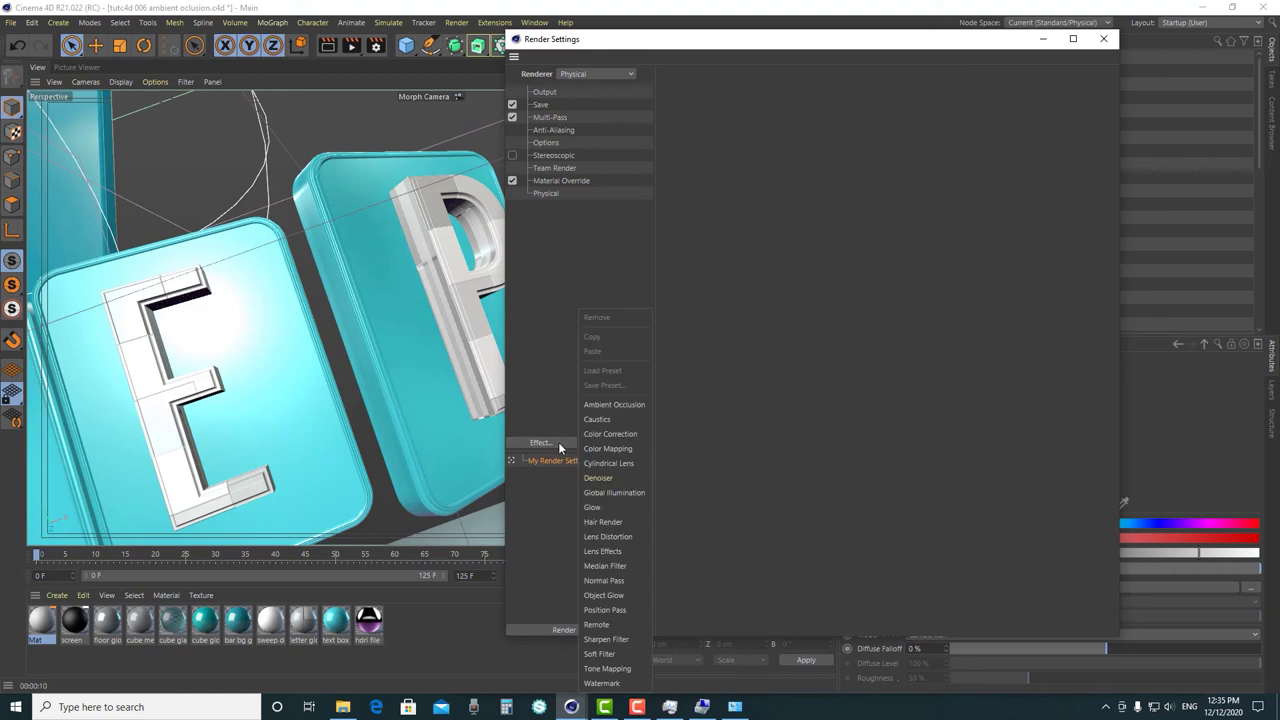
pyautogui.click(619, 405)
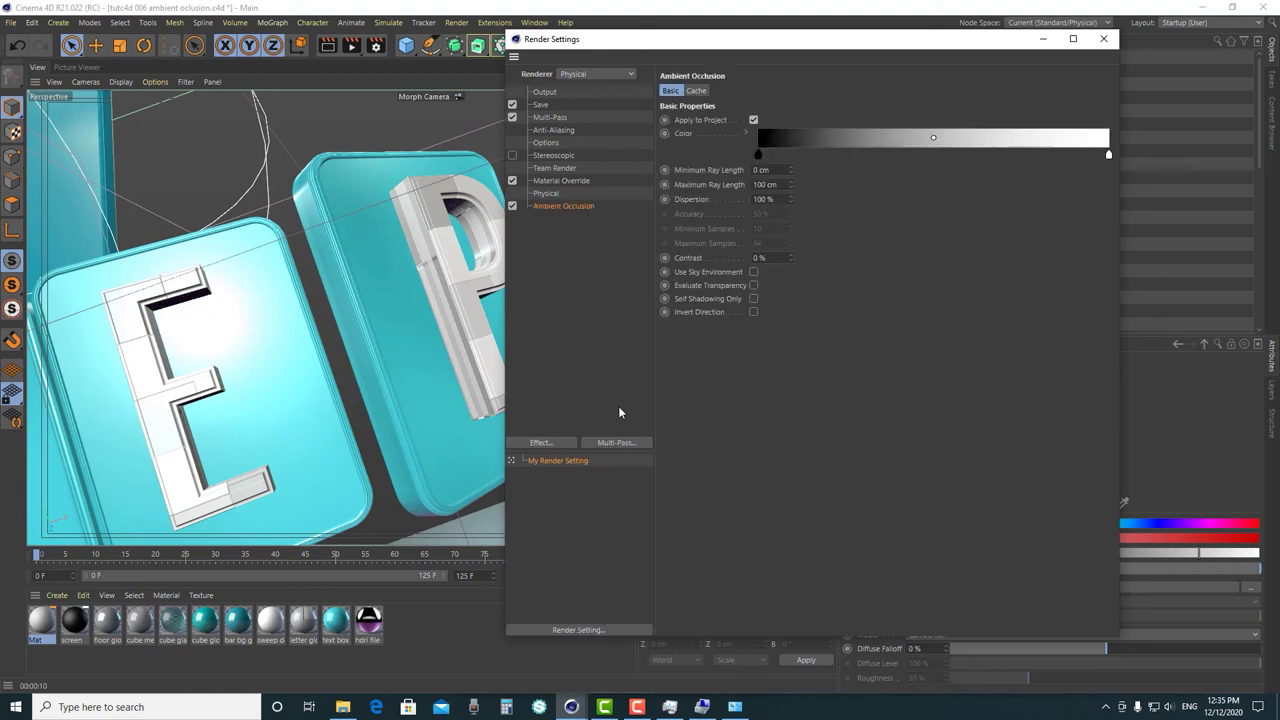
pyautogui.click(620, 444)
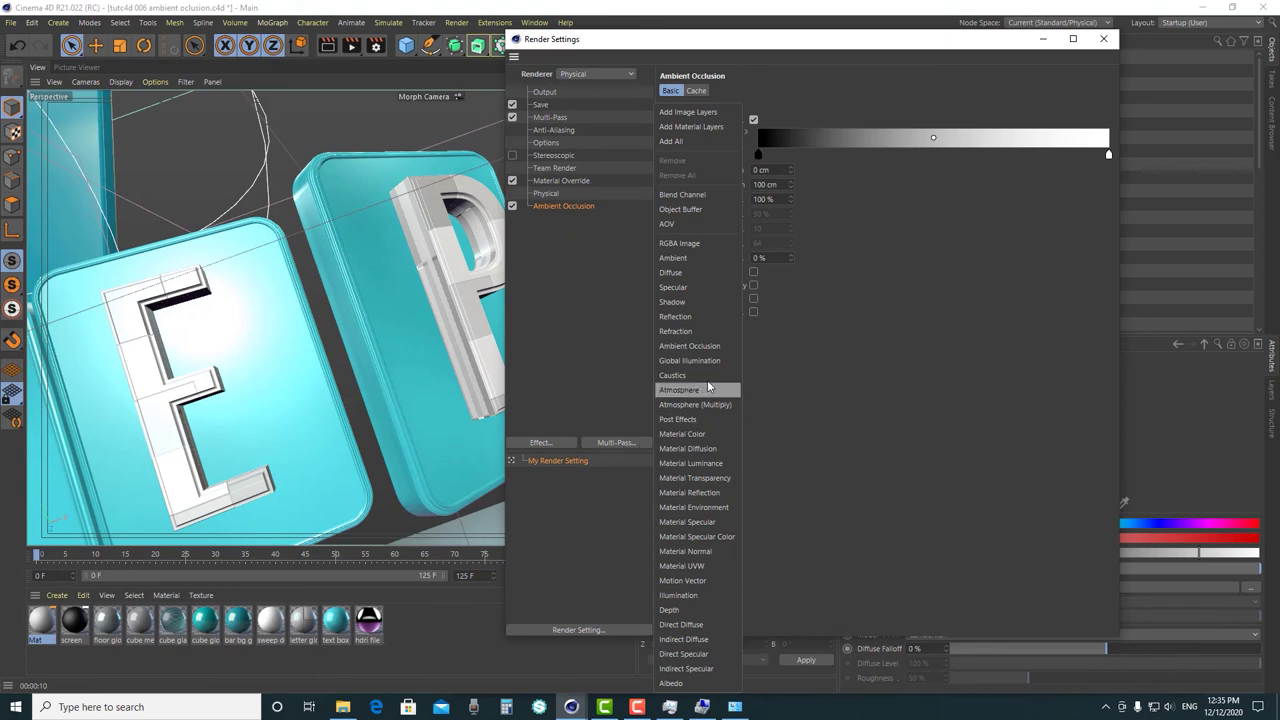
pyautogui.click(688, 346)
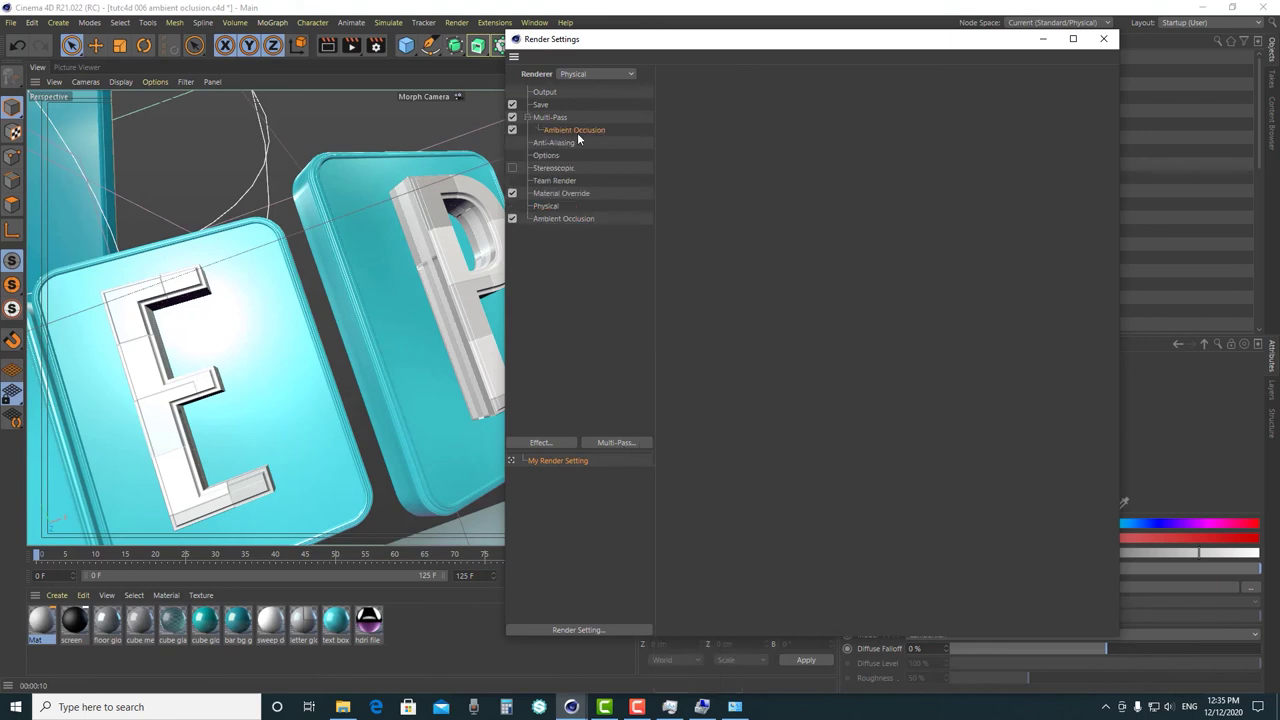
pyautogui.click(553, 117)
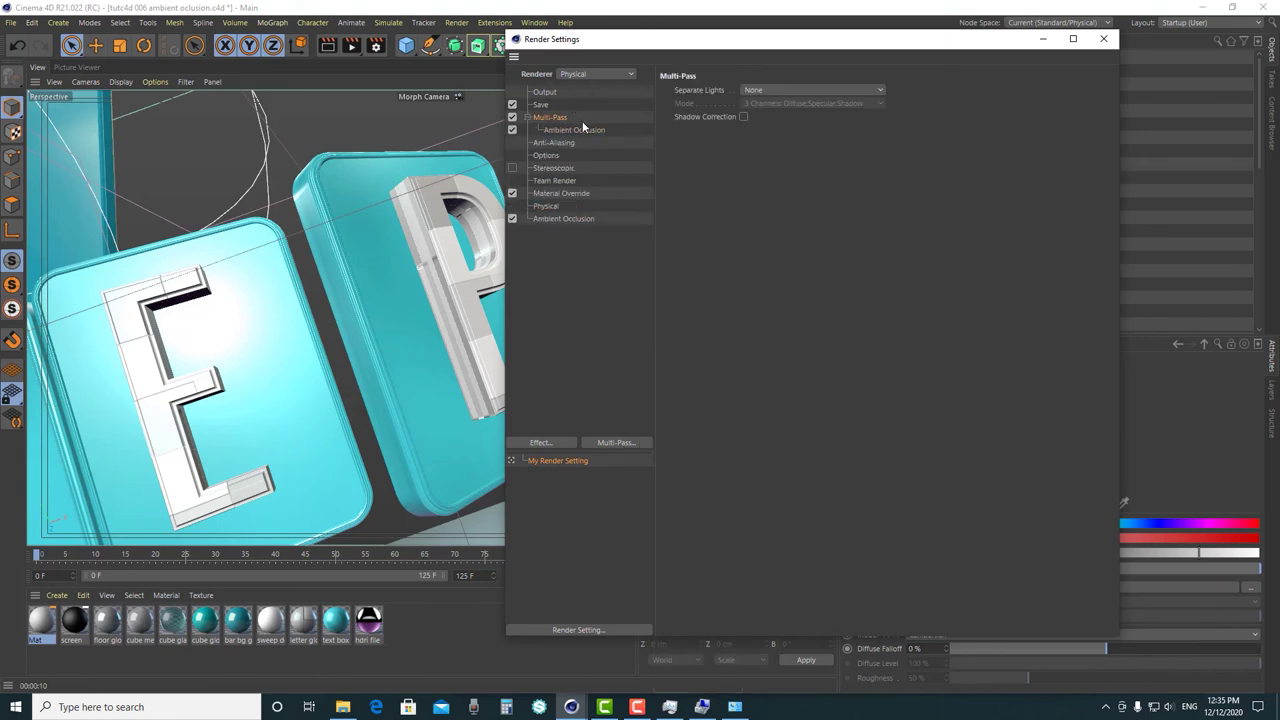
# - Set the regular image output to "abient oclusion" in the "ambient oclusion" folder inside Render
pyautogui.click(542, 105)
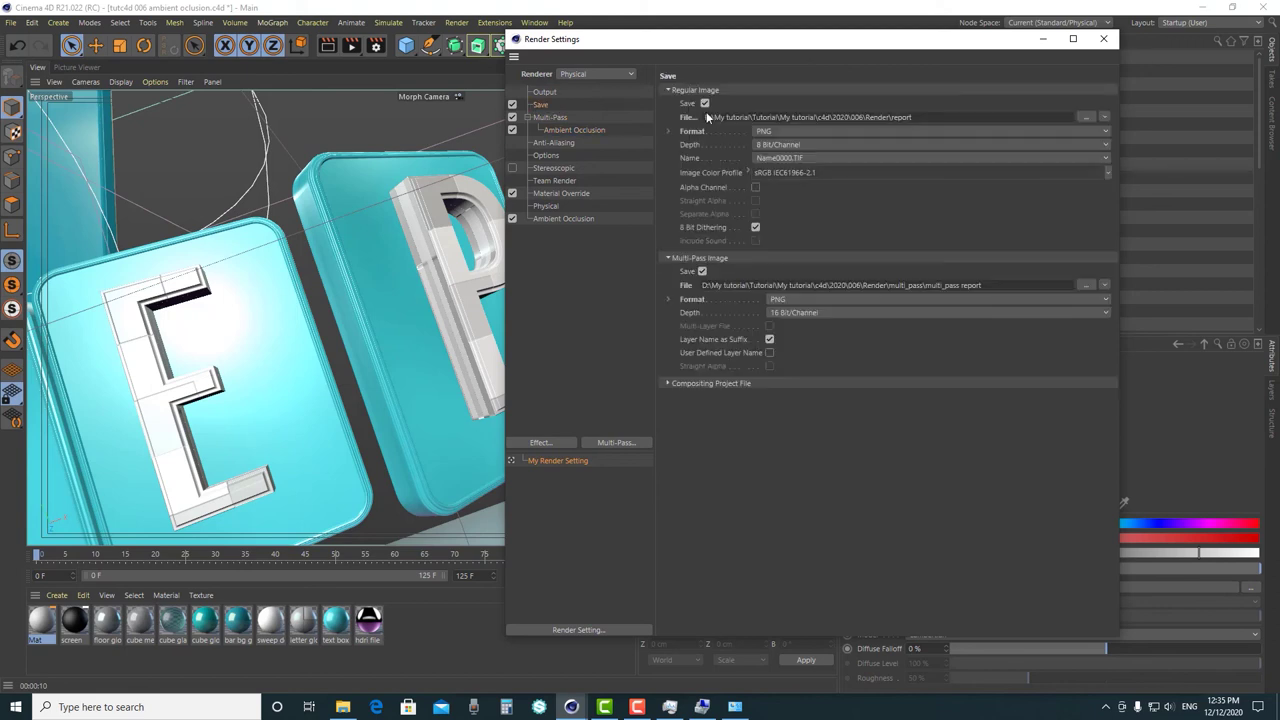
pyautogui.click(1087, 117)
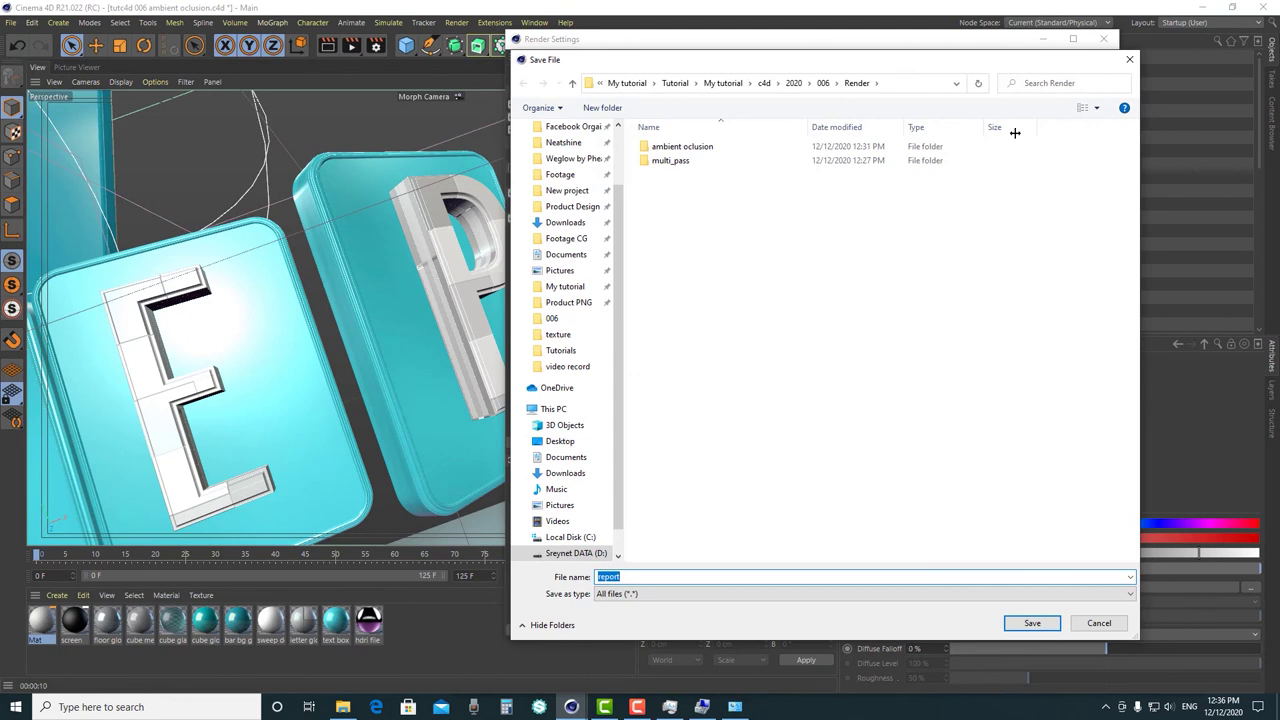
pyautogui.doubleClick(690, 147)
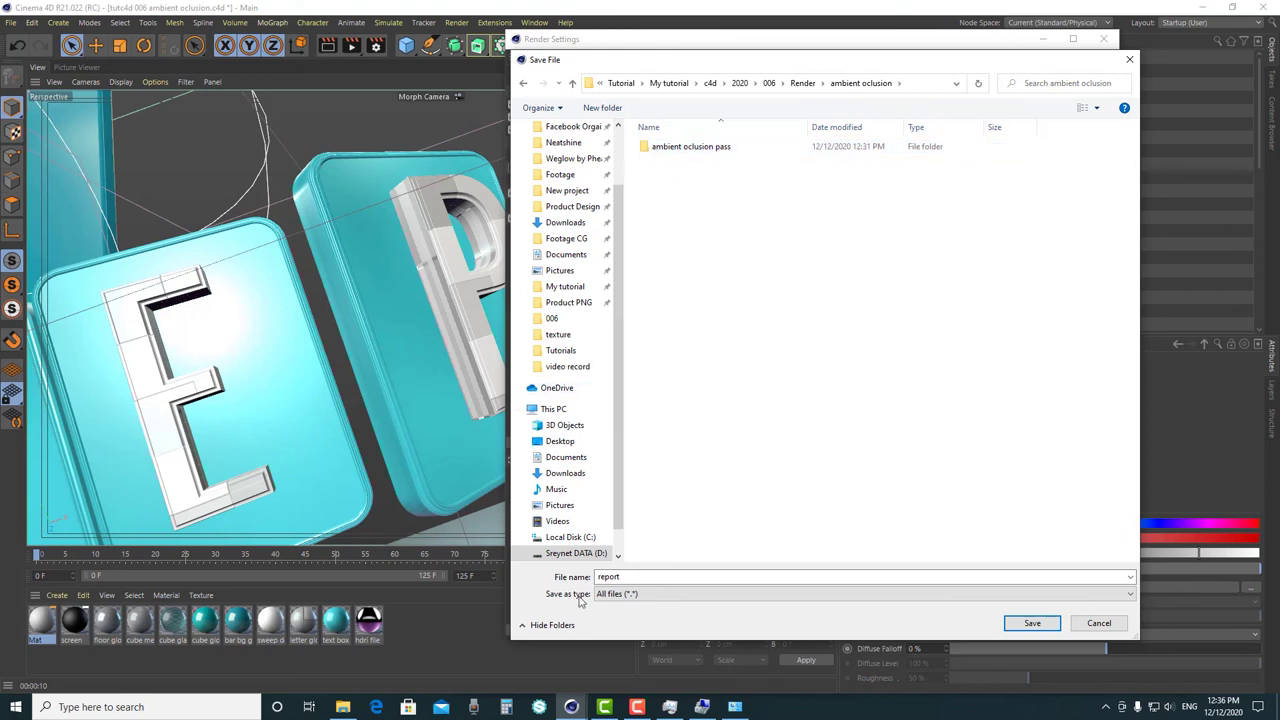
pyautogui.doubleClick(640, 576)
pyautogui.write('ao')
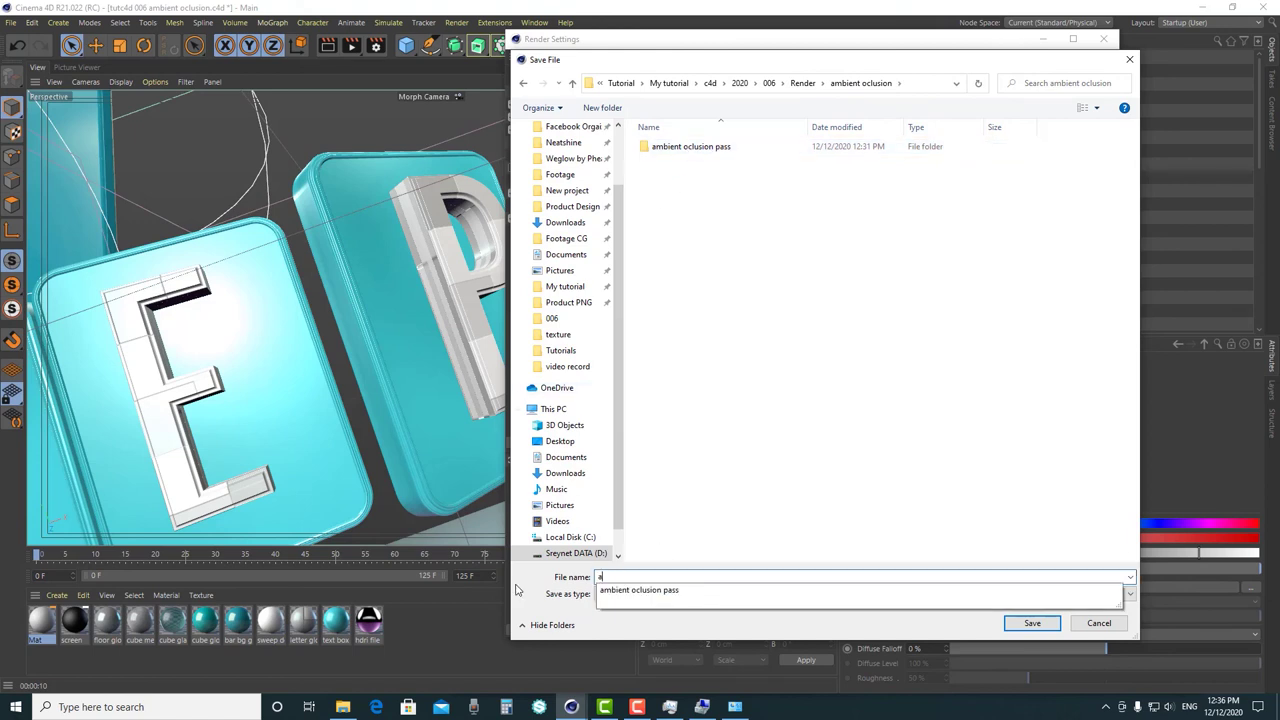
pyautogui.click(1032, 623)
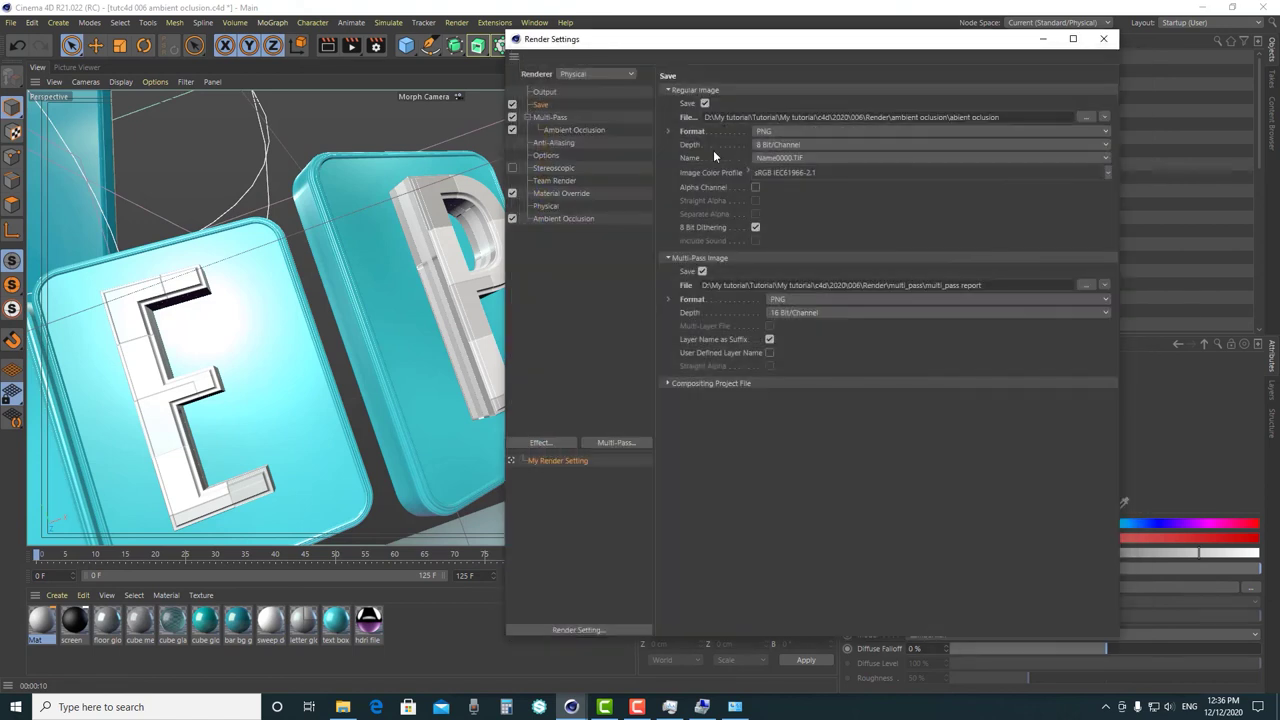
pyautogui.click(704, 103)
pyautogui.click(704, 103)
pyautogui.click(704, 104)
pyautogui.click(704, 104)
pyautogui.click(704, 104)
pyautogui.click(704, 104)
# - Set the multi-pass image output to "multi_pass oclussion" in the "ambient oclusion pass" folder
pyautogui.click(1088, 285)
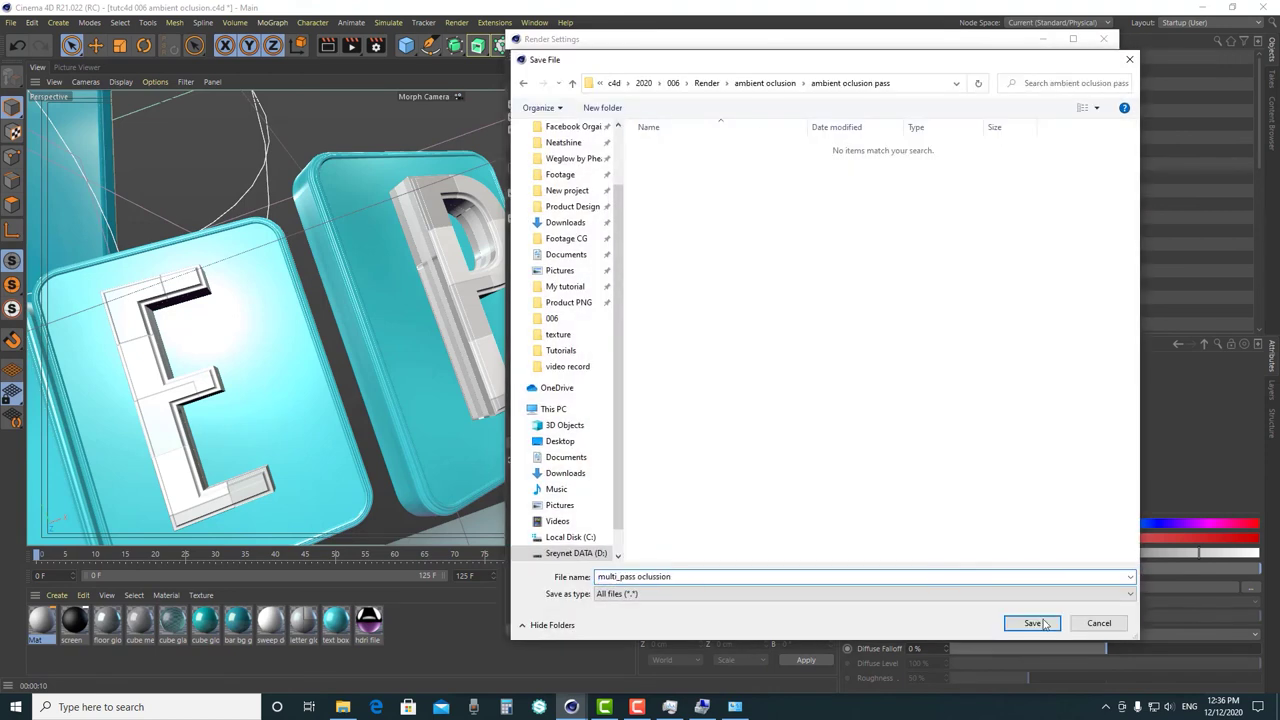
pyautogui.click(1048, 621)
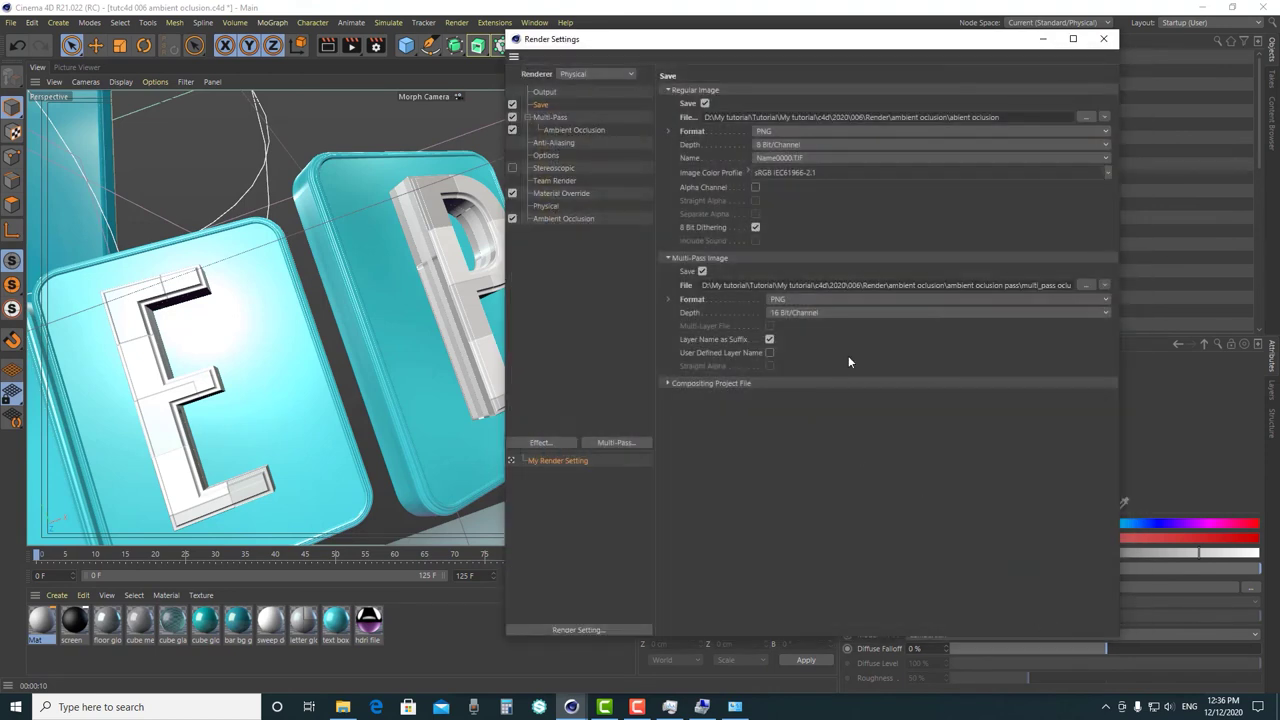
pyautogui.click(667, 384)
pyautogui.click(667, 384)
pyautogui.moveTo(816, 40); pyautogui.dragTo(644, 47)
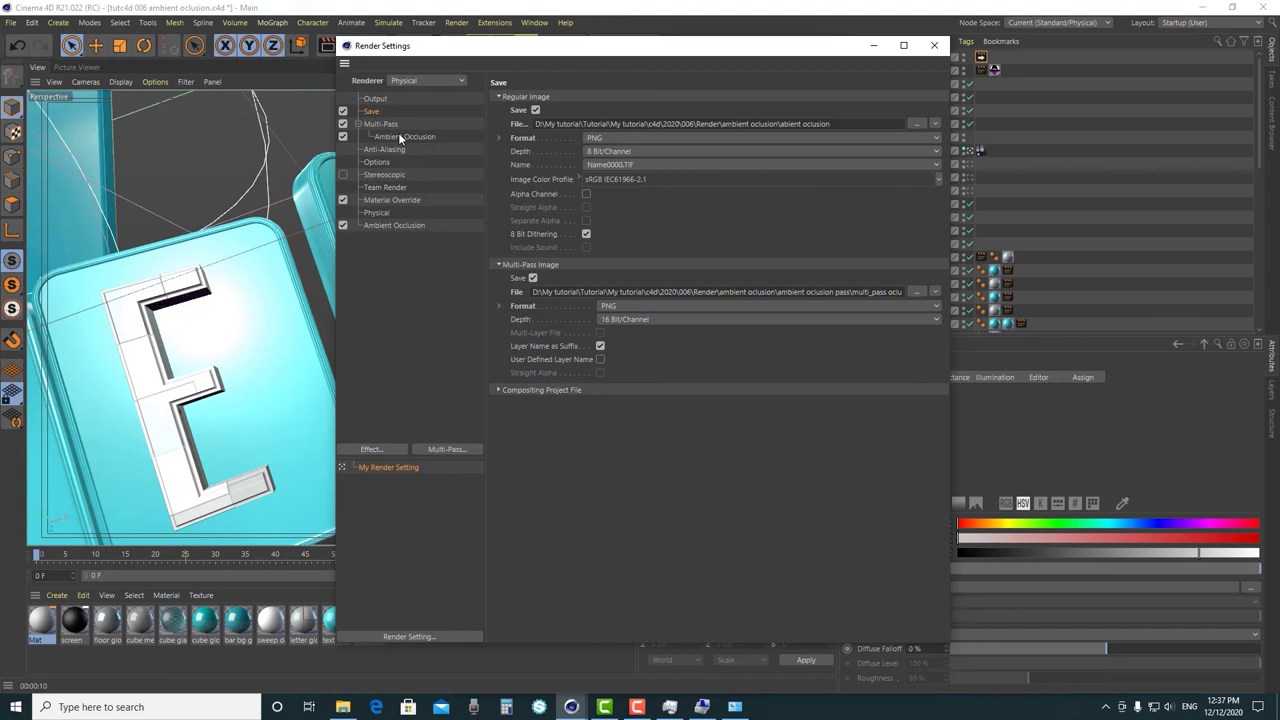
pyautogui.moveTo(470, 45); pyautogui.dragTo(472, 120)
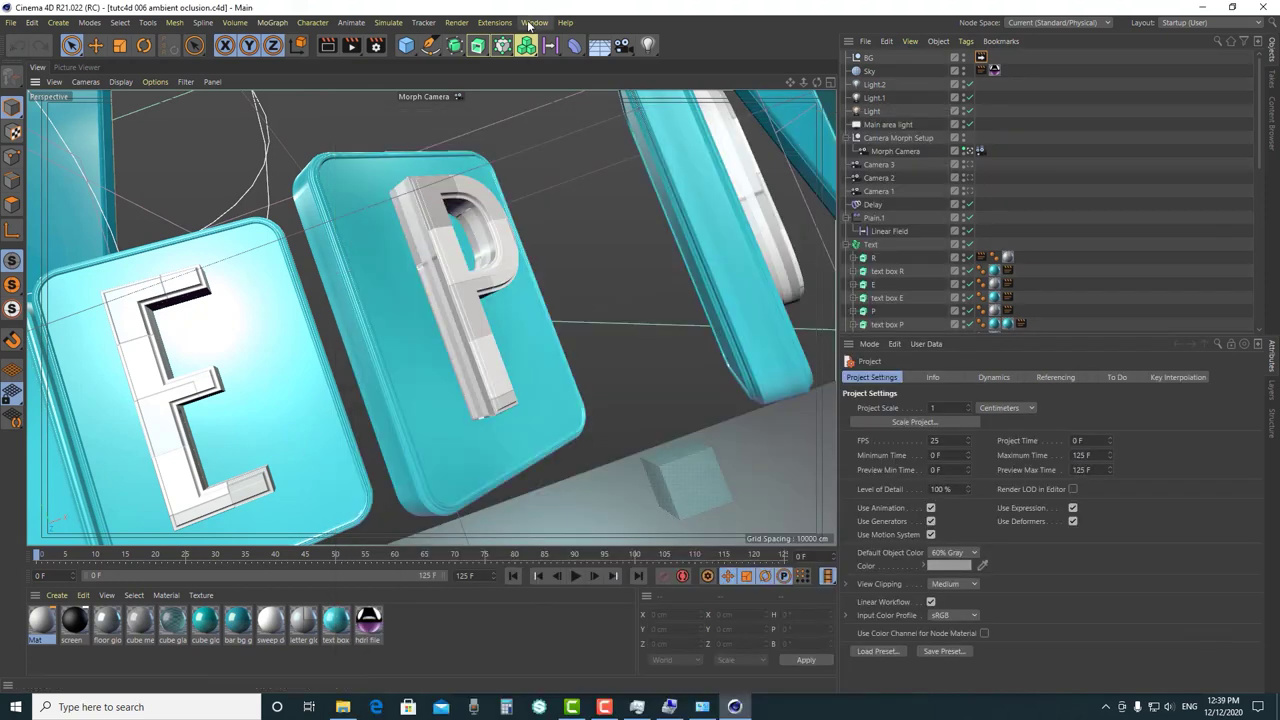
# - Switch to the tutc4d 006.c4d project and examine its Shadow, Reflection, Specular, Refraction and Illumination passes in the render settings
pyautogui.click(534, 22)
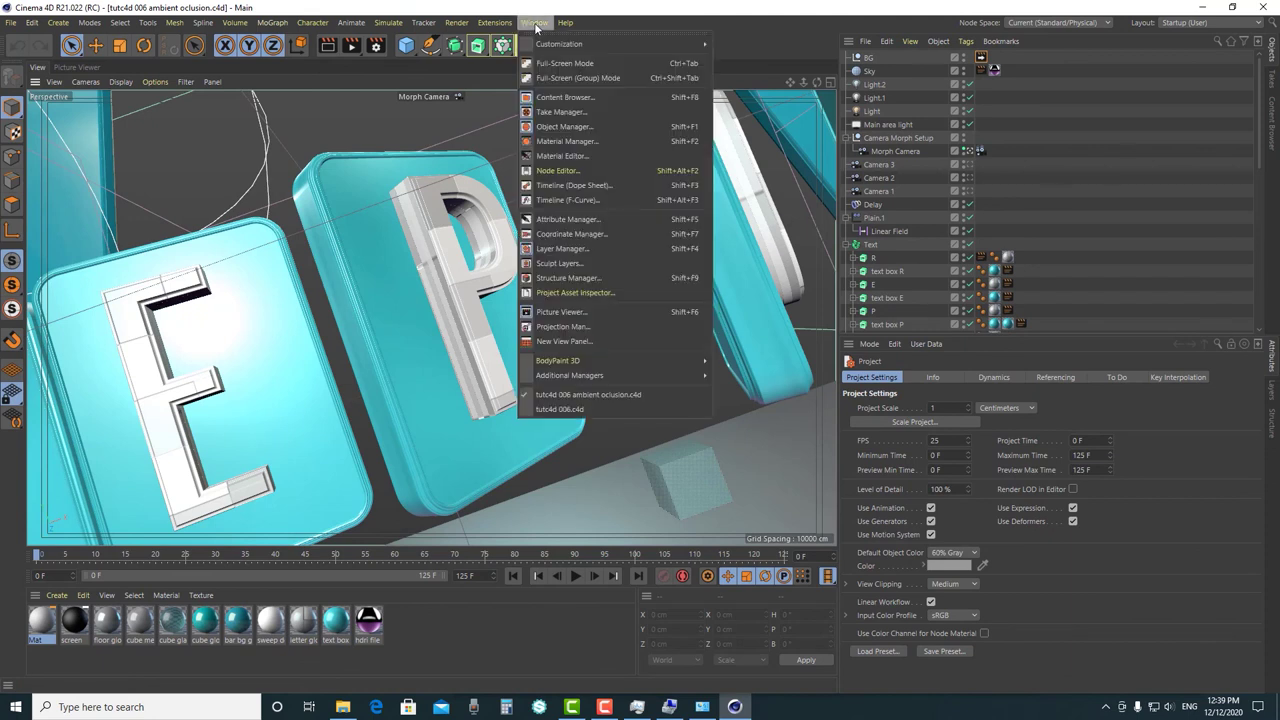
pyautogui.click(621, 409)
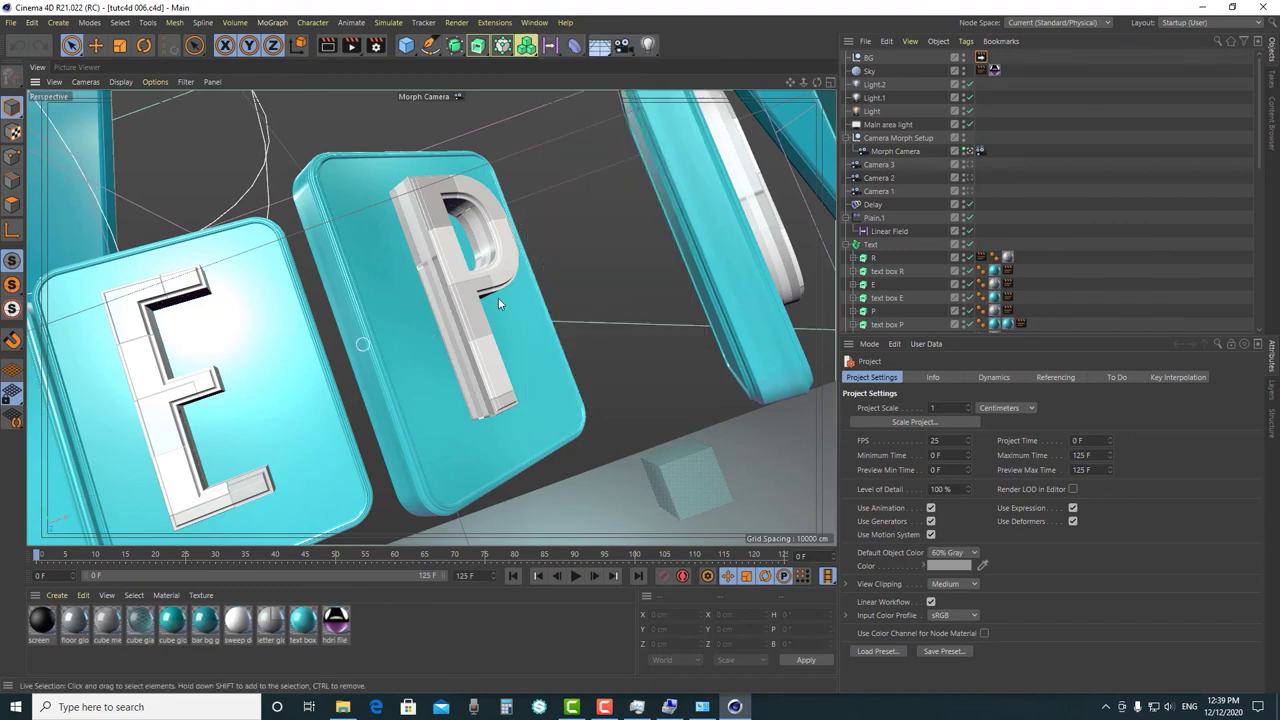
pyautogui.click(377, 47)
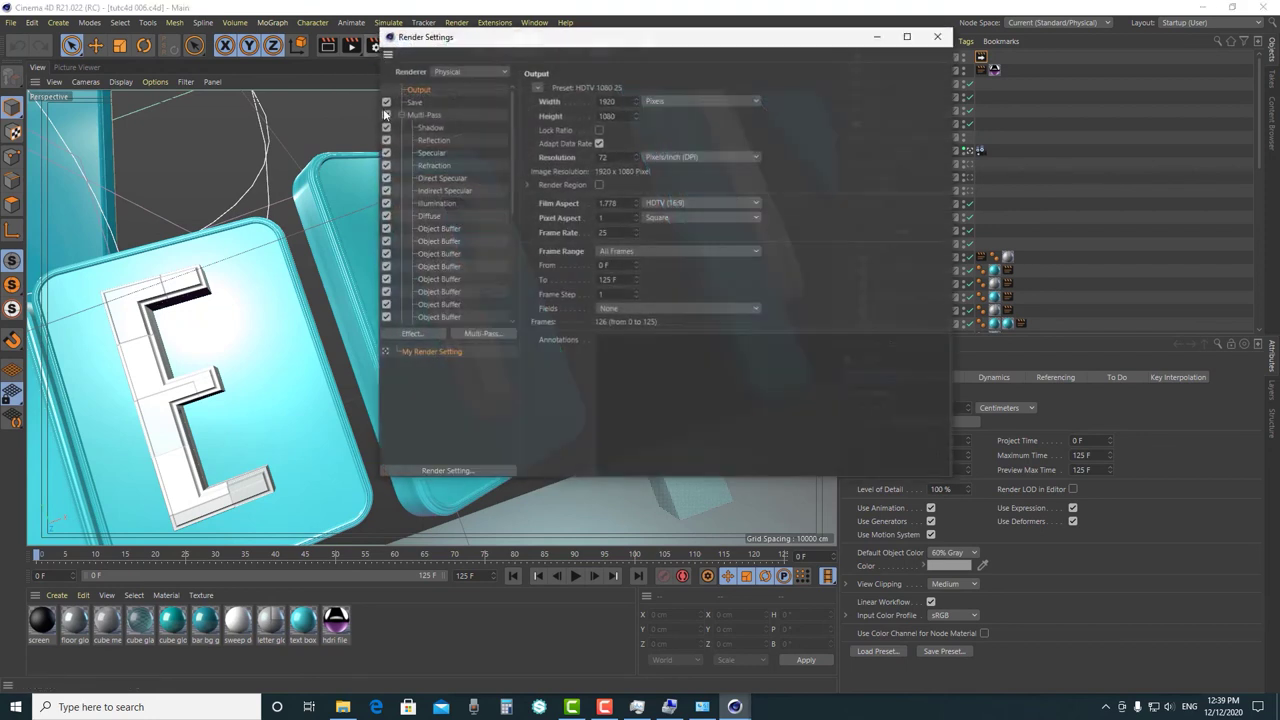
pyautogui.click(433, 127)
pyautogui.click(435, 140)
pyautogui.click(435, 152)
pyautogui.click(435, 140)
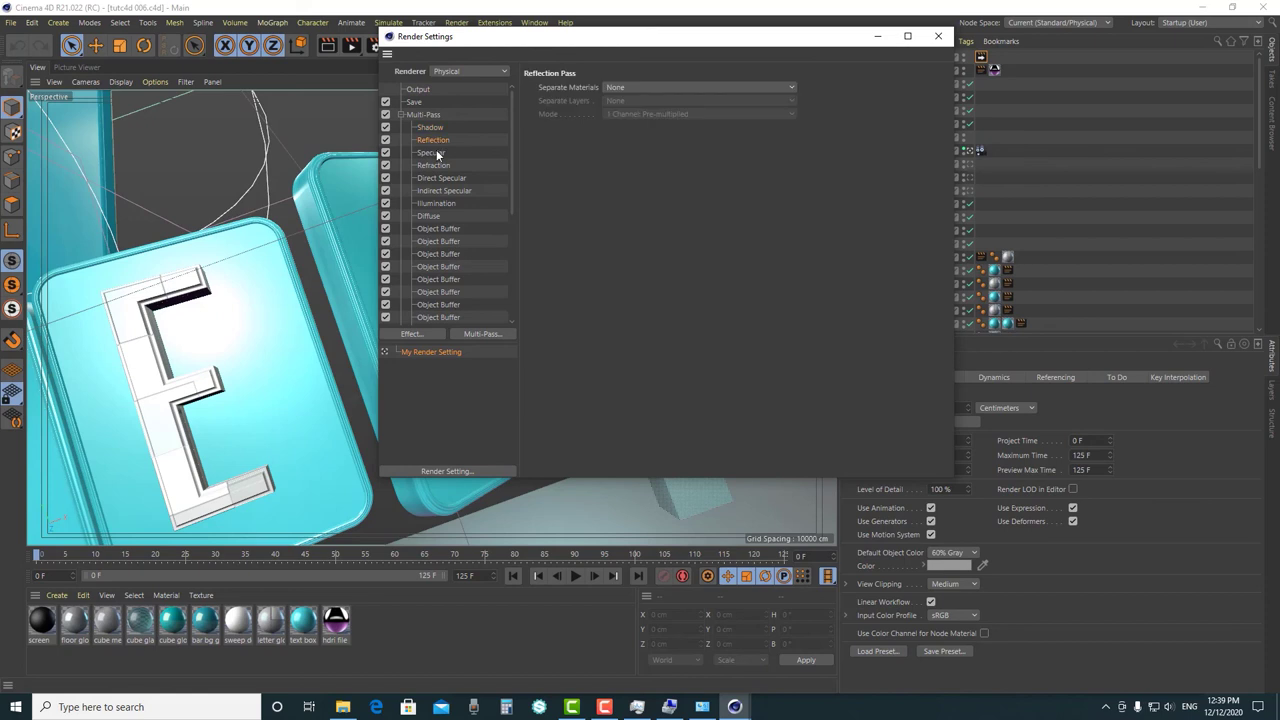
pyautogui.click(436, 165)
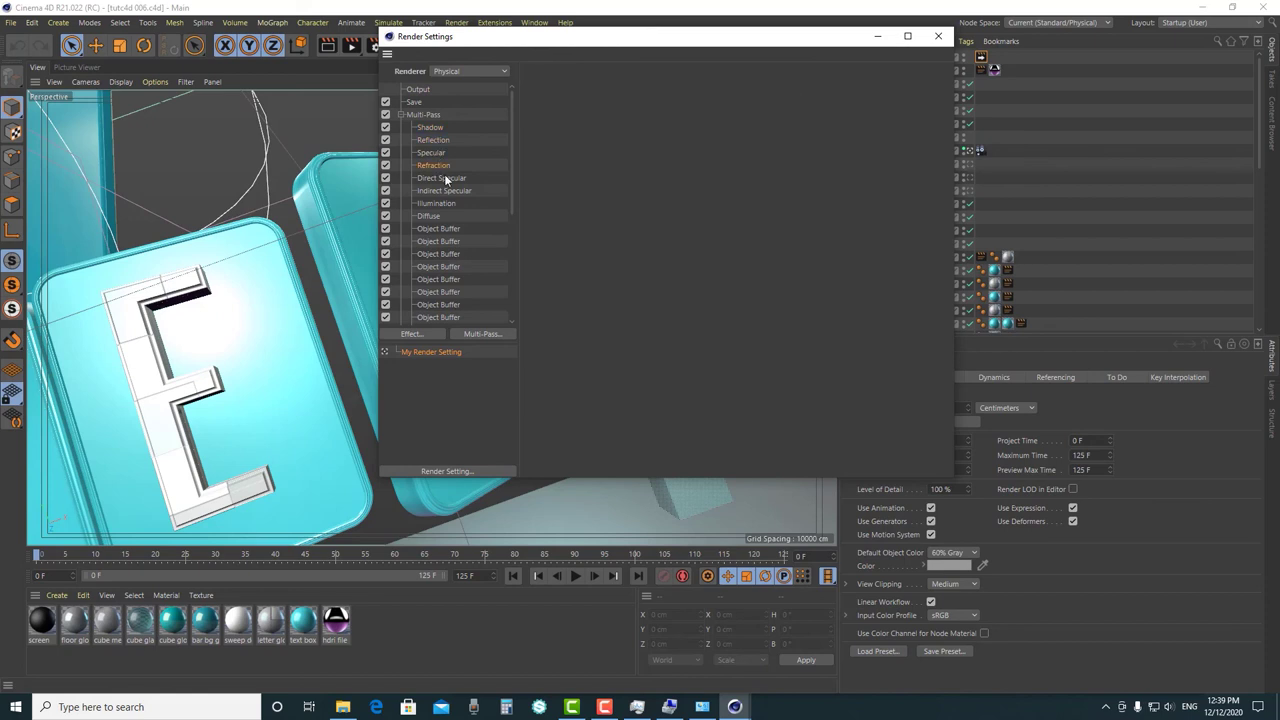
pyautogui.click(450, 203)
# - Examine the first and last Object Buffer passes in the main project, then close the render settings
pyautogui.scroll(-3, 452, 215)
pyautogui.scroll(3, 447, 240)
pyautogui.click(436, 228)
pyautogui.scroll(-4, 441, 229)
pyautogui.click(447, 243)
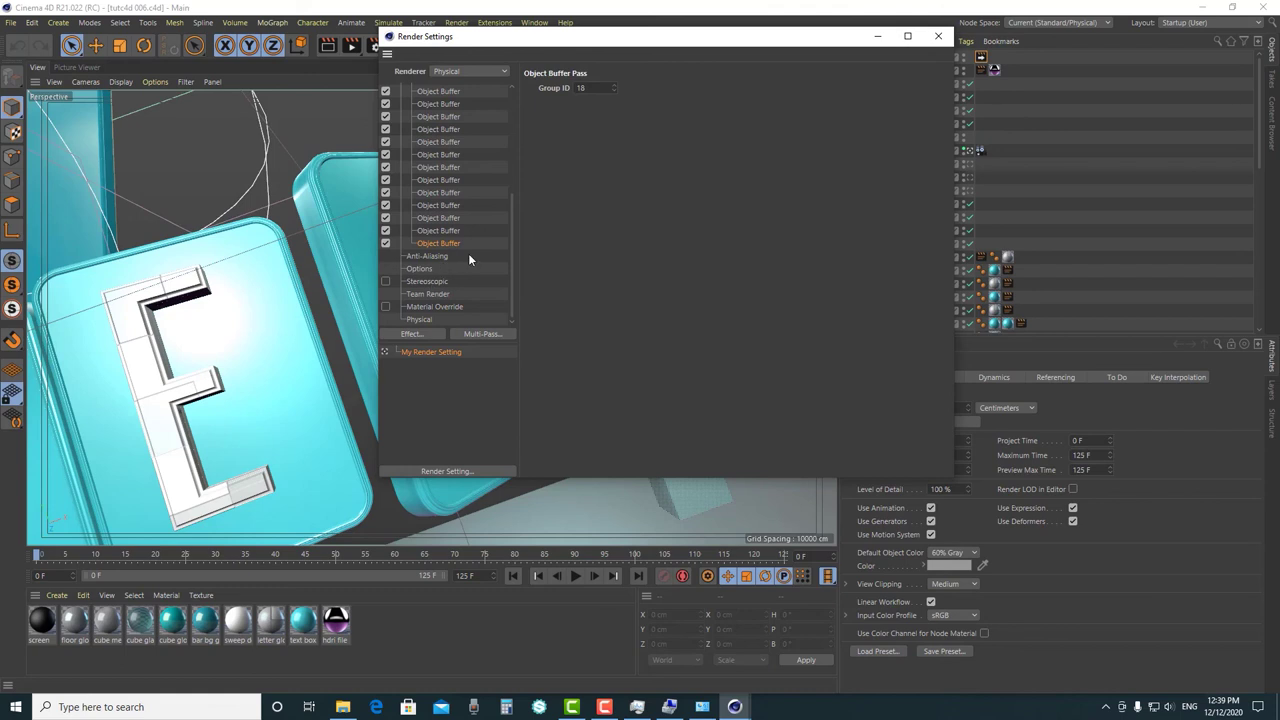
pyautogui.scroll(5, 460, 250)
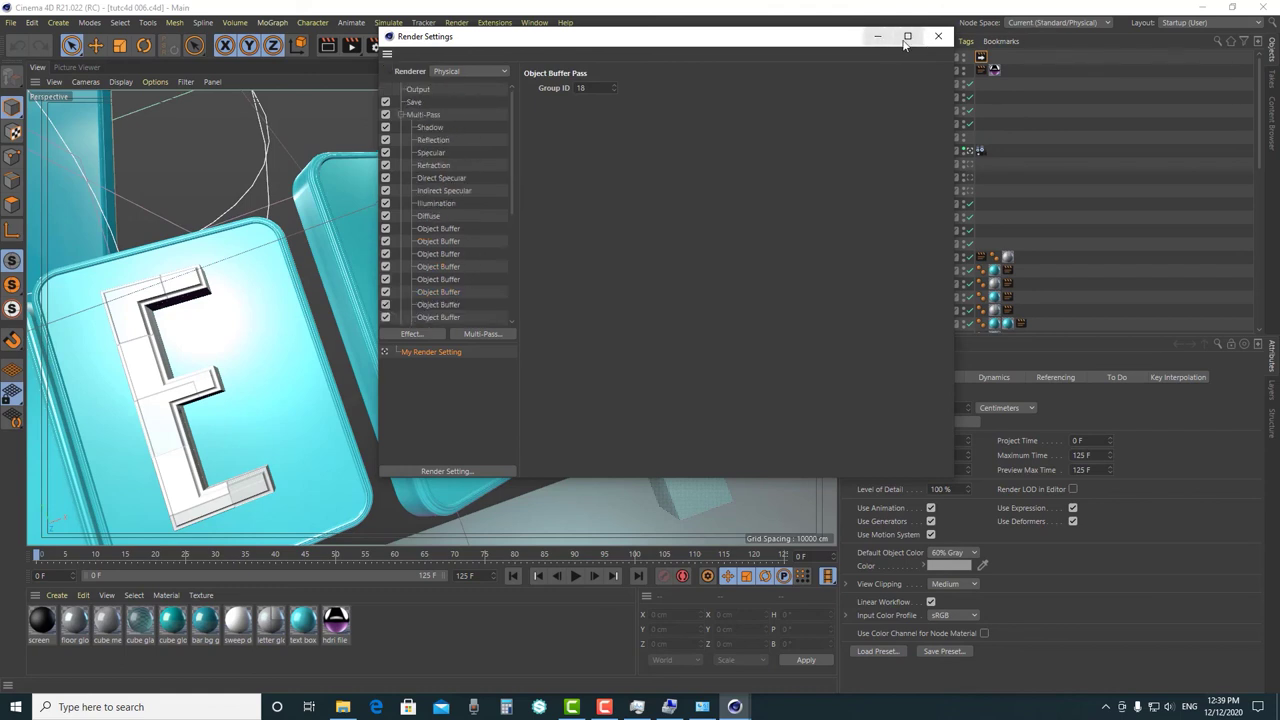
pyautogui.click(938, 36)
# - Switch to the tutc4d 006 ambient oclusion.c4d project and review its Material Override and Ambient Occlusion pass in the render settings
pyautogui.click(537, 27)
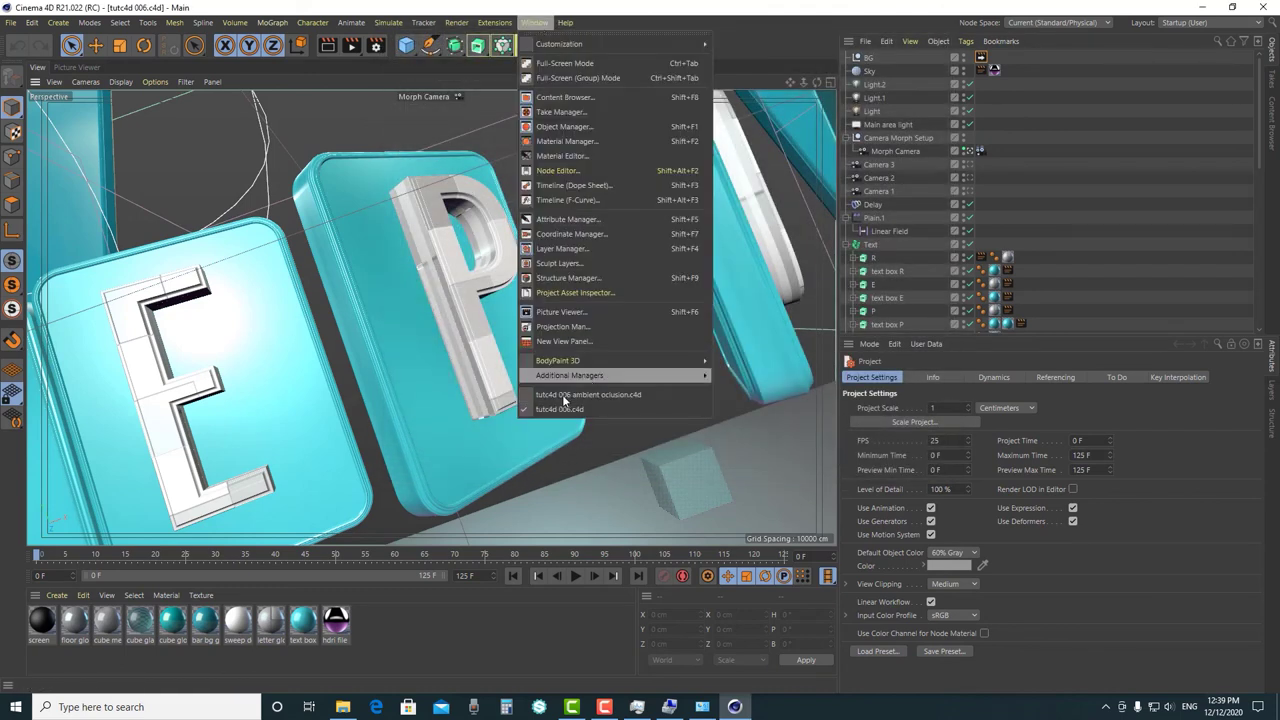
pyautogui.click(592, 397)
pyautogui.click(375, 45)
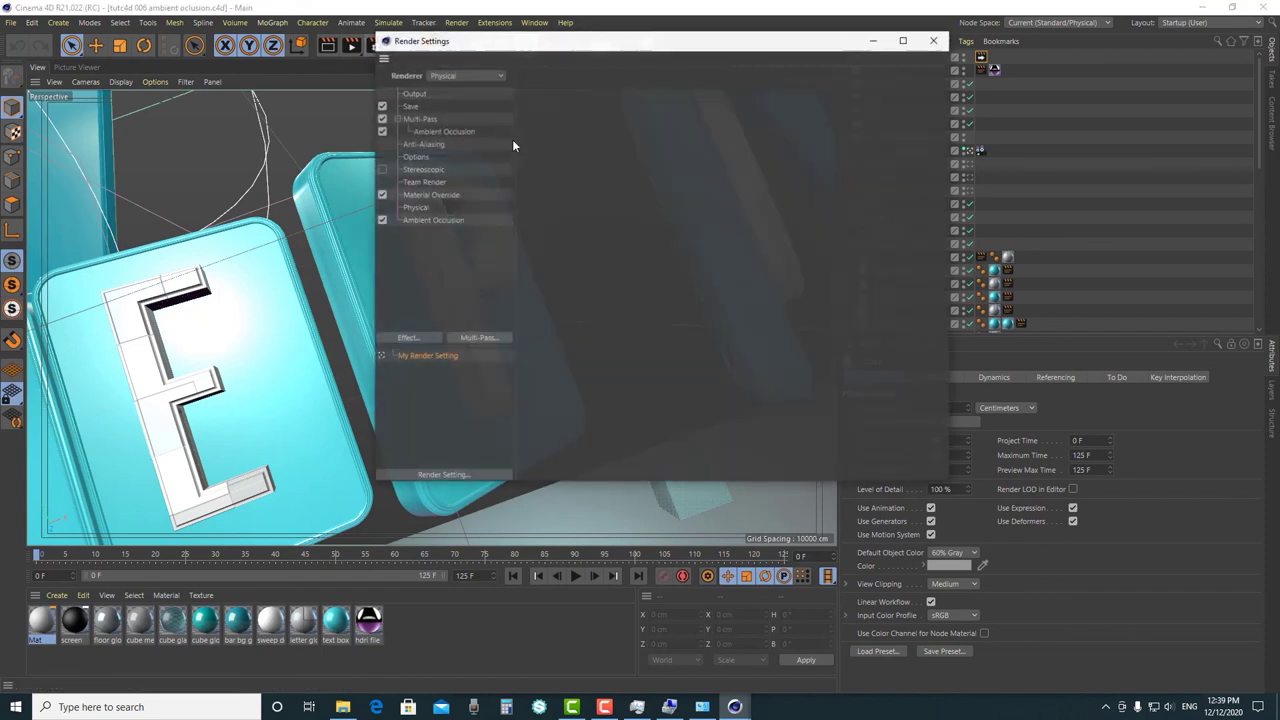
pyautogui.click(421, 196)
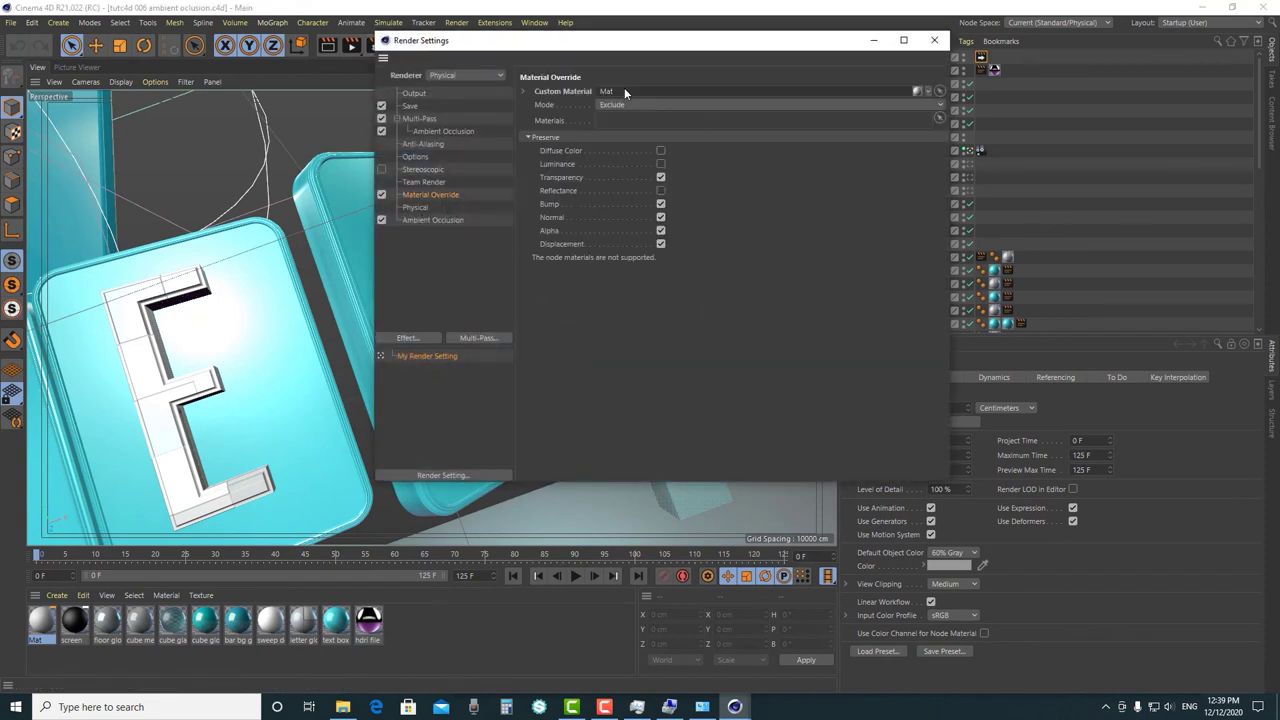
pyautogui.click(429, 140)
pyautogui.click(448, 130)
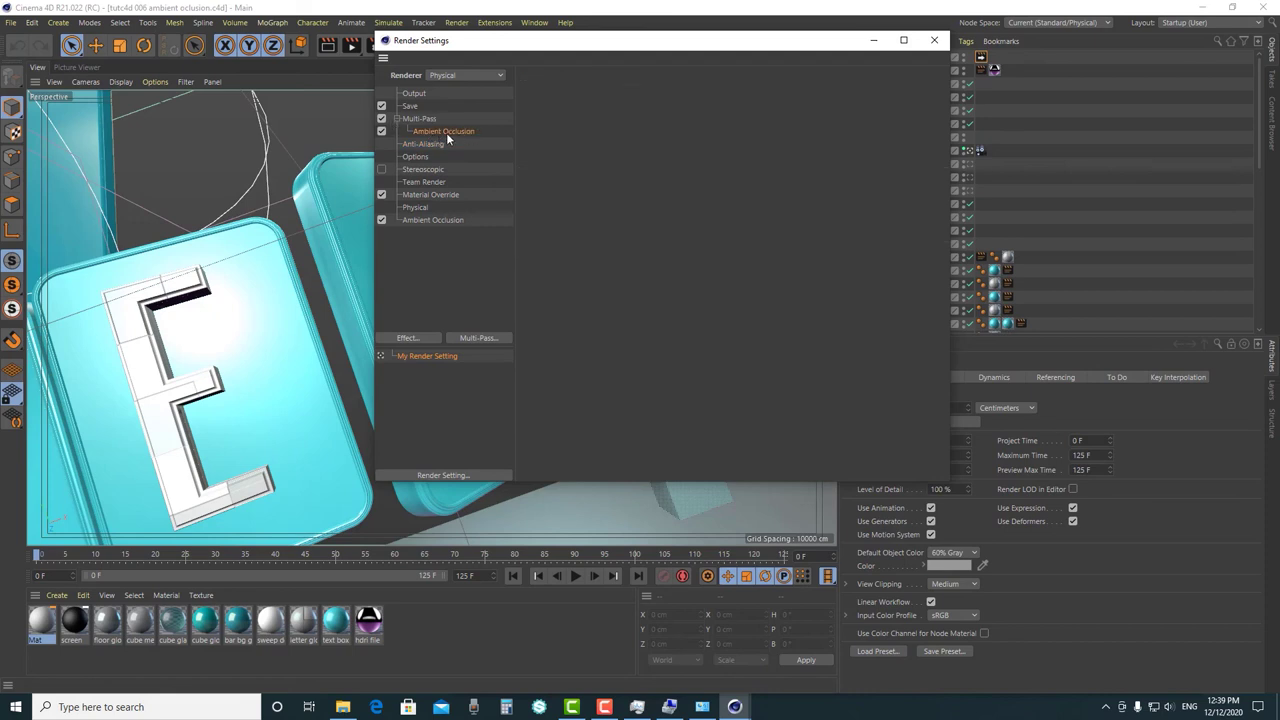
# - Switch to the tutc4d 006.c4d project and add it to the render queue
pyautogui.click(533, 22)
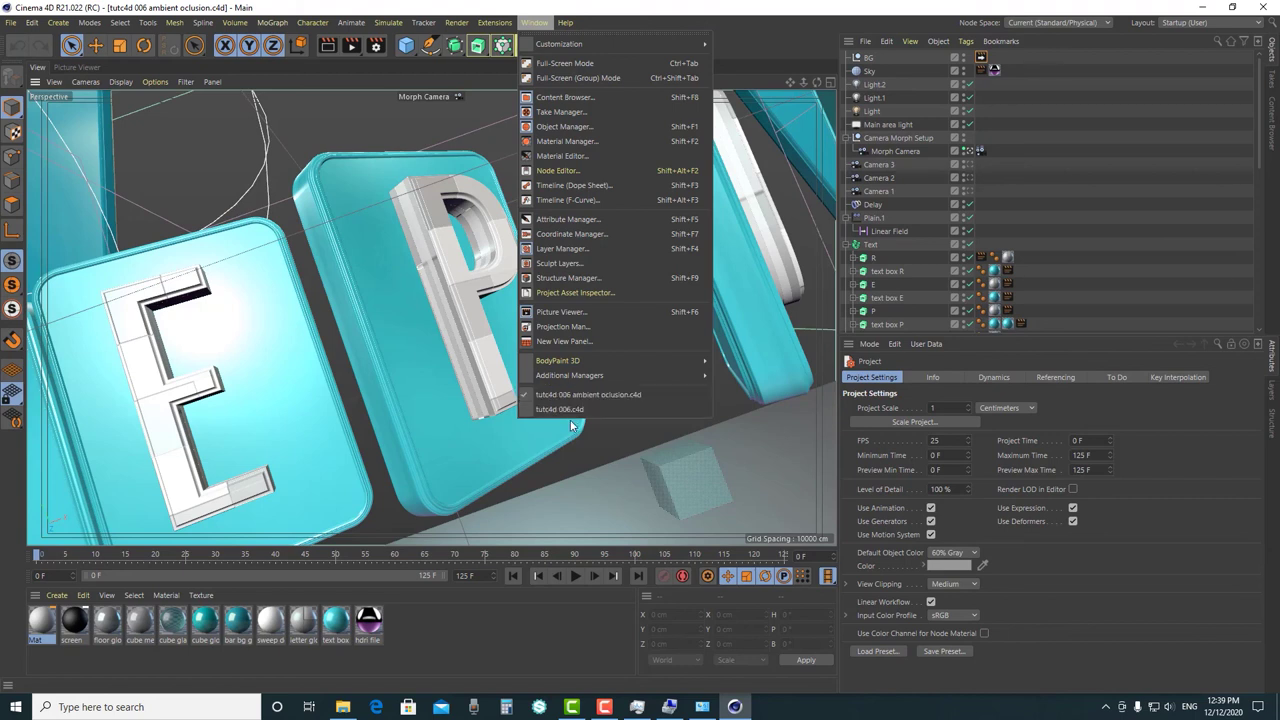
pyautogui.click(571, 410)
pyautogui.click(538, 24)
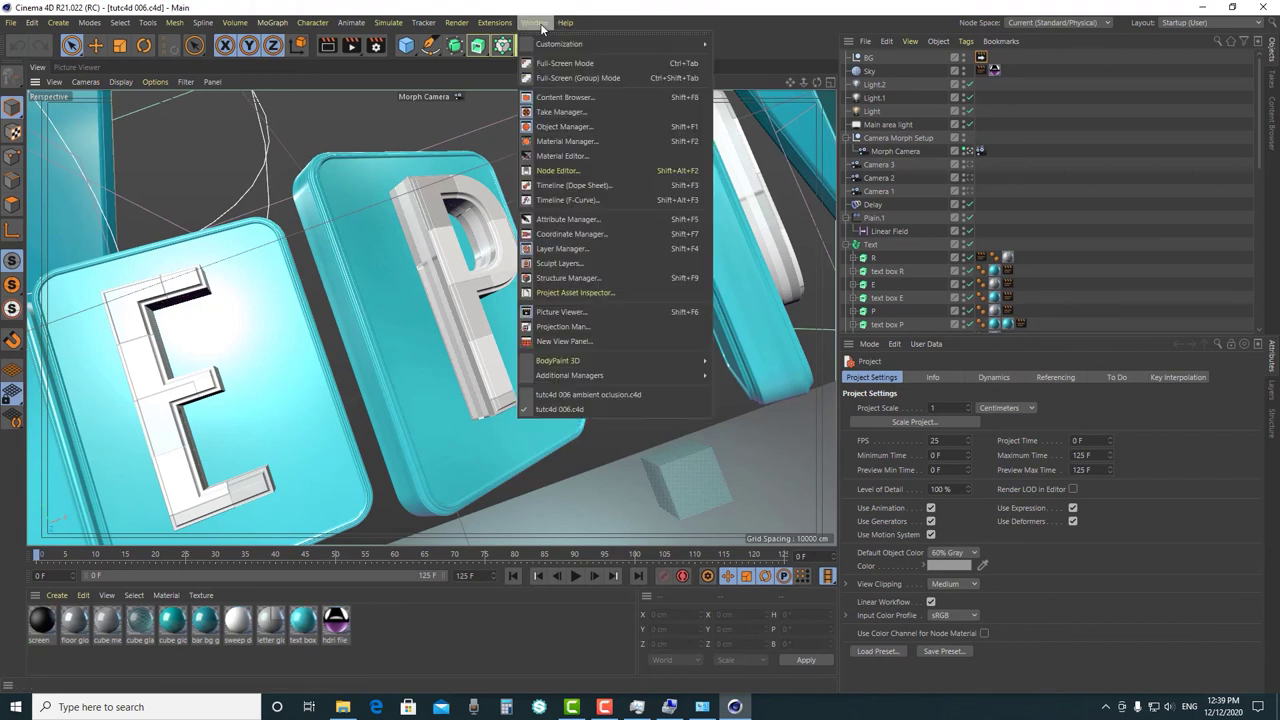
pyautogui.click(589, 420)
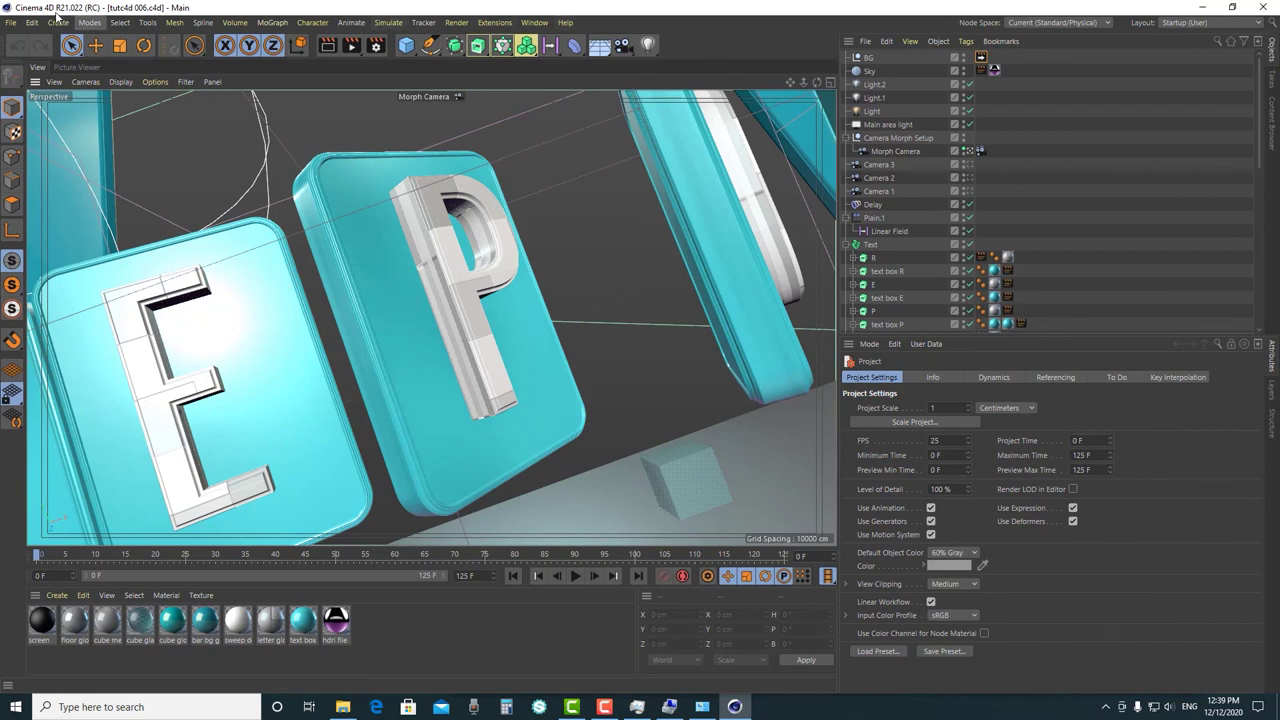
pyautogui.click(466, 26)
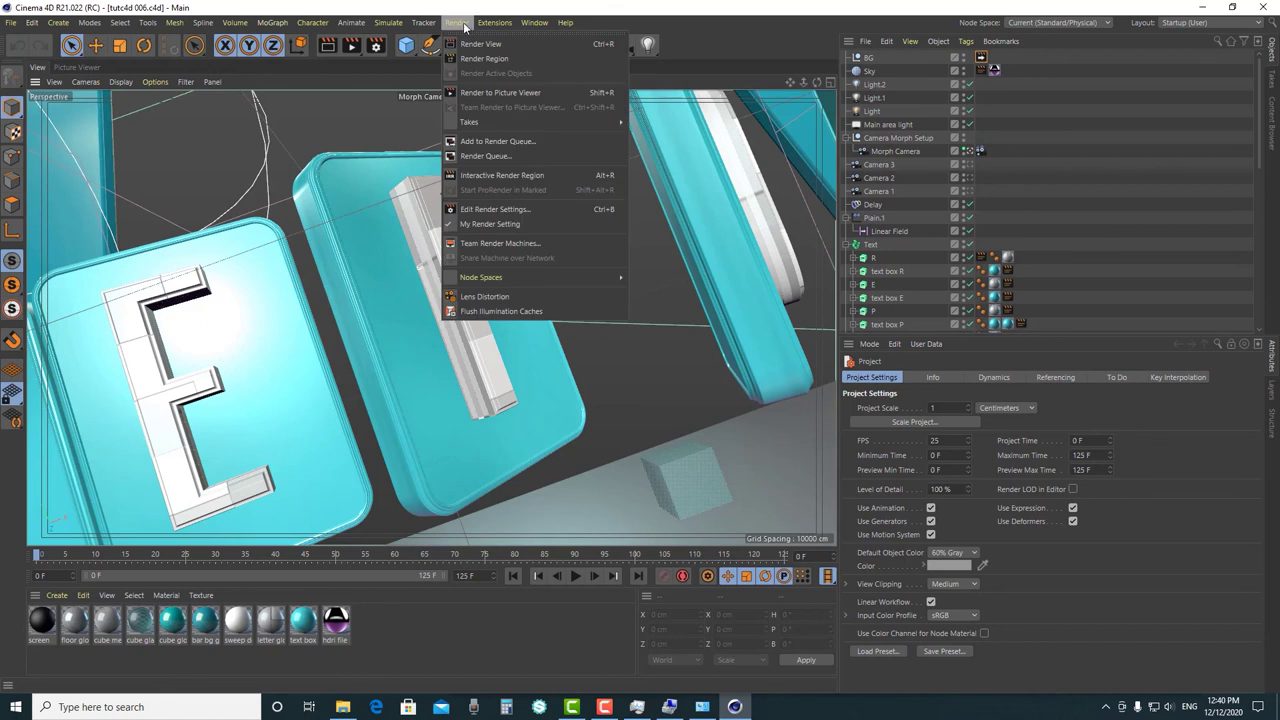
pyautogui.click(512, 144)
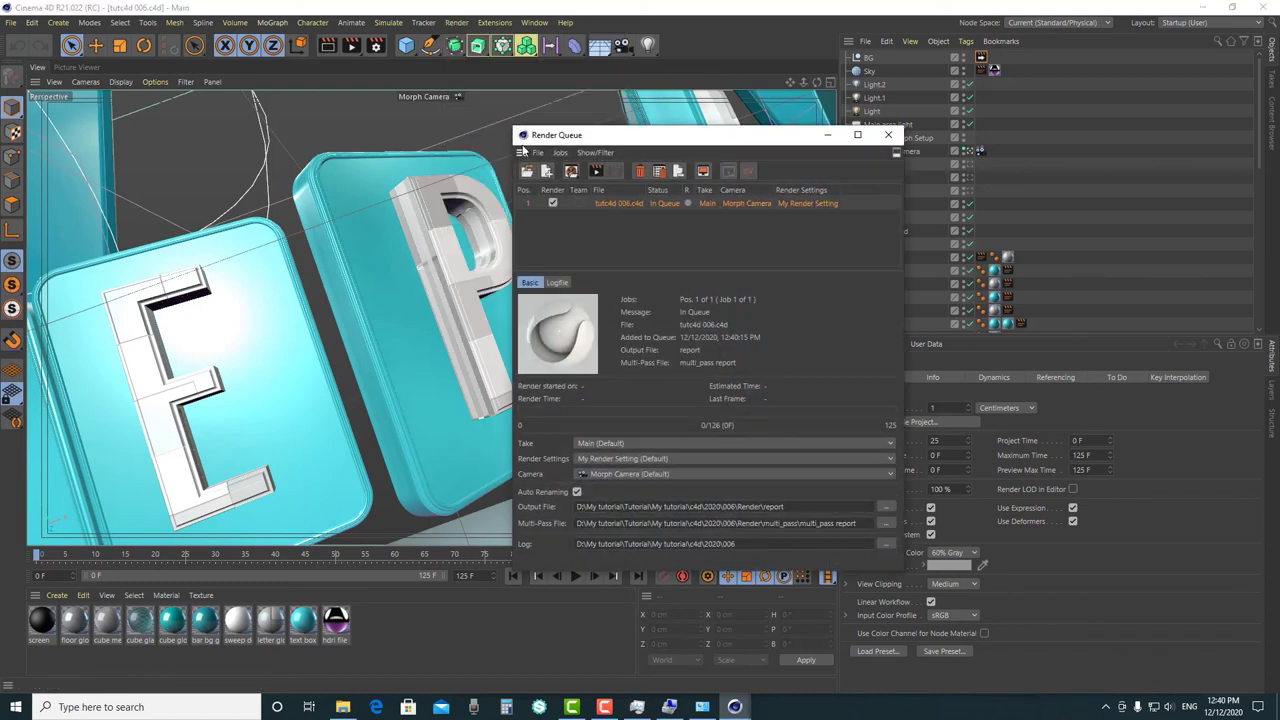
pyautogui.moveTo(608, 138); pyautogui.dragTo(726, 115)
# - Switch to the tutc4d 006 ambient oclusion.c4d project and check its Ambient Occlusion effect and Material Override in the render settings
pyautogui.click(534, 22)
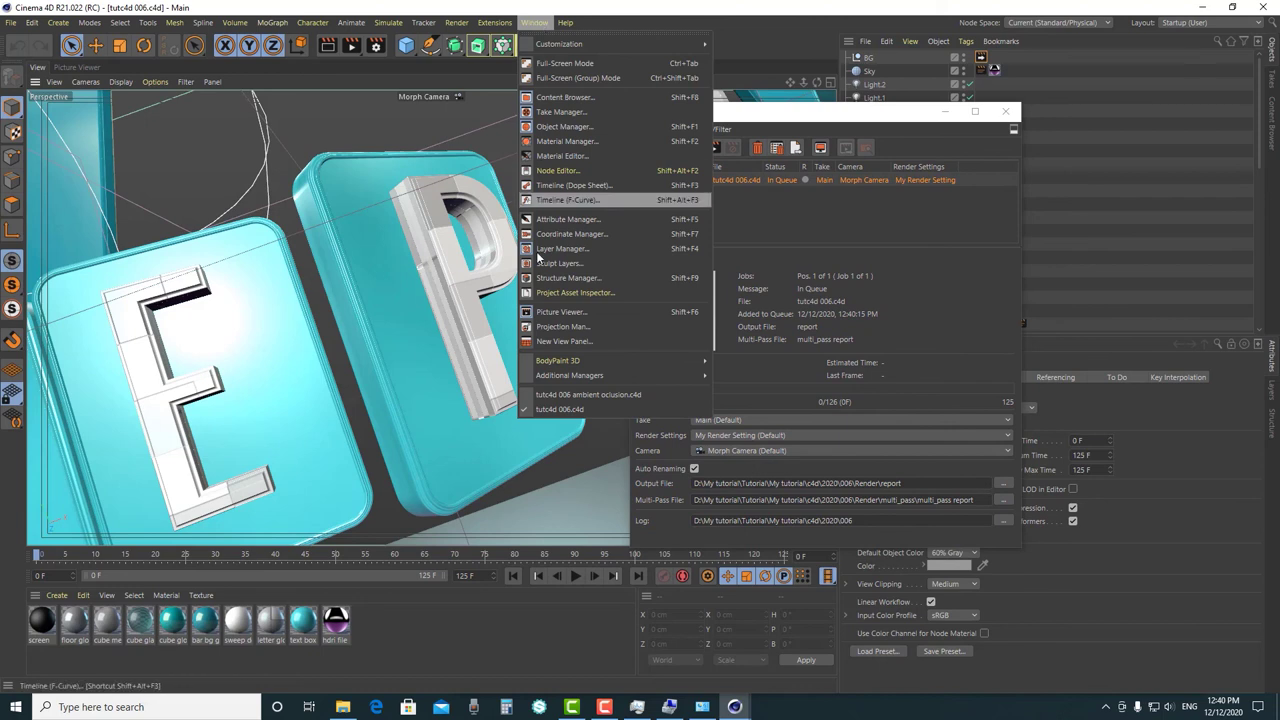
pyautogui.click(573, 397)
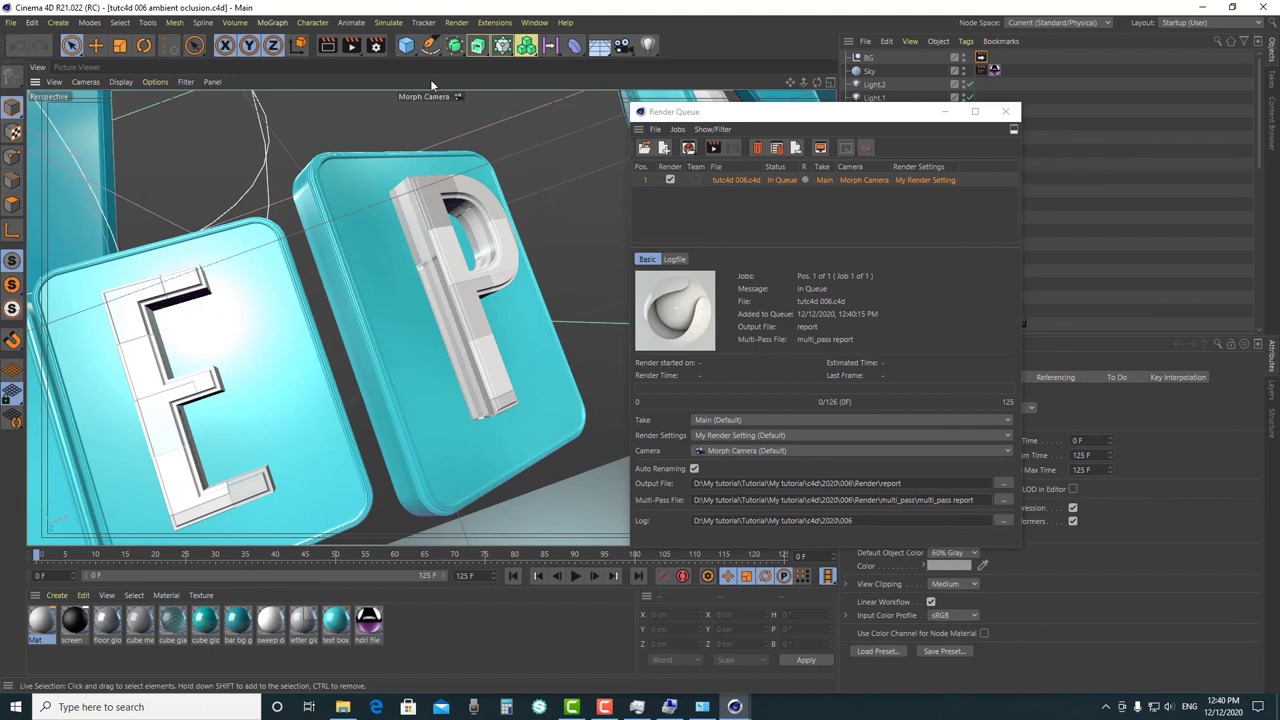
pyautogui.click(376, 45)
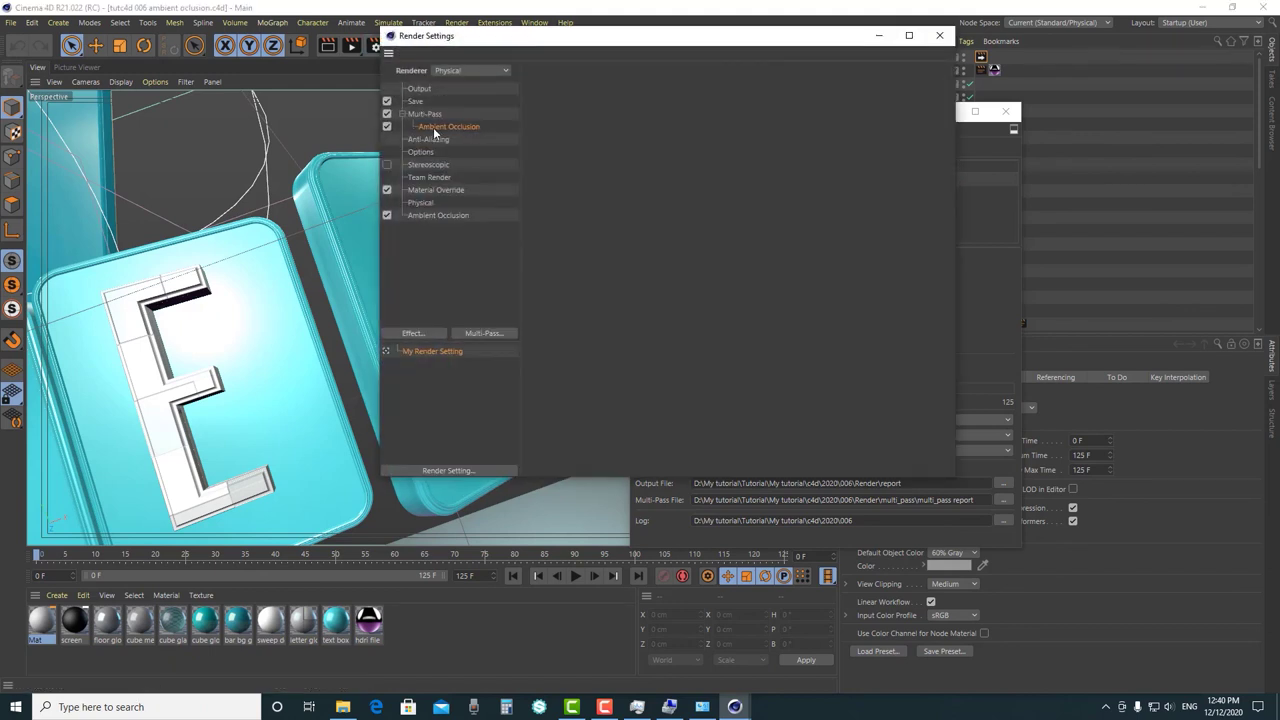
pyautogui.click(437, 216)
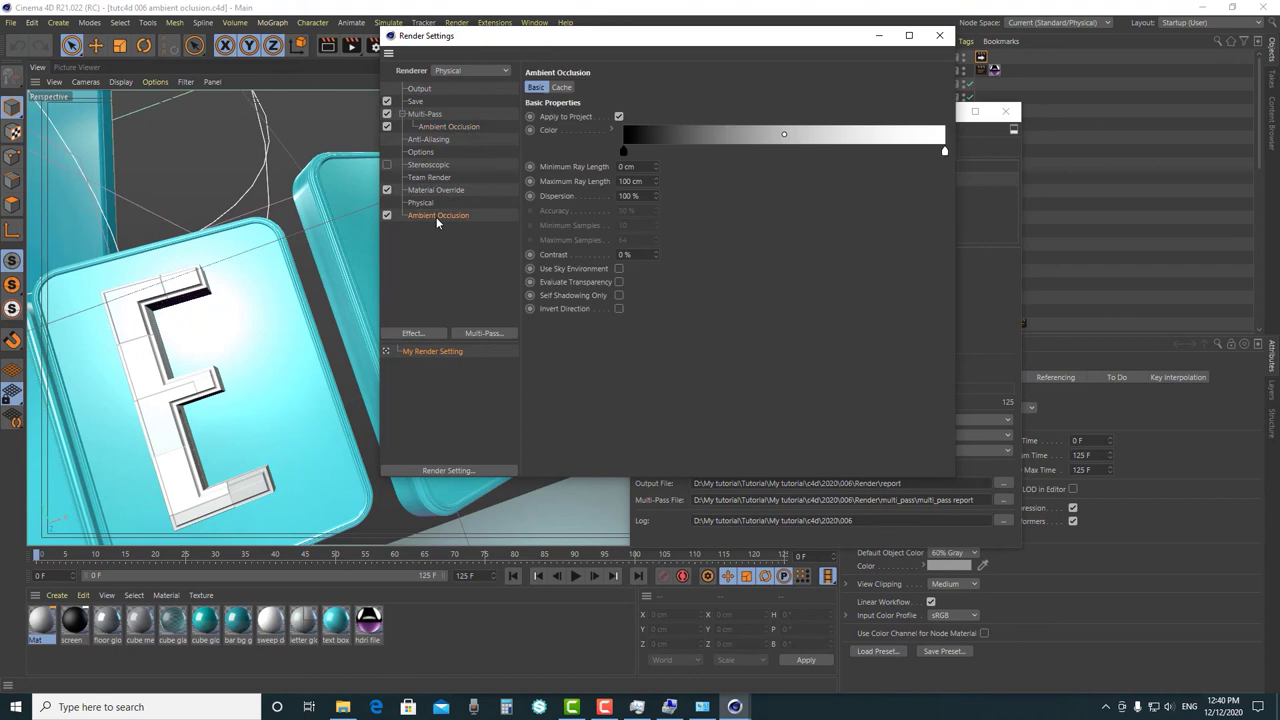
pyautogui.click(440, 191)
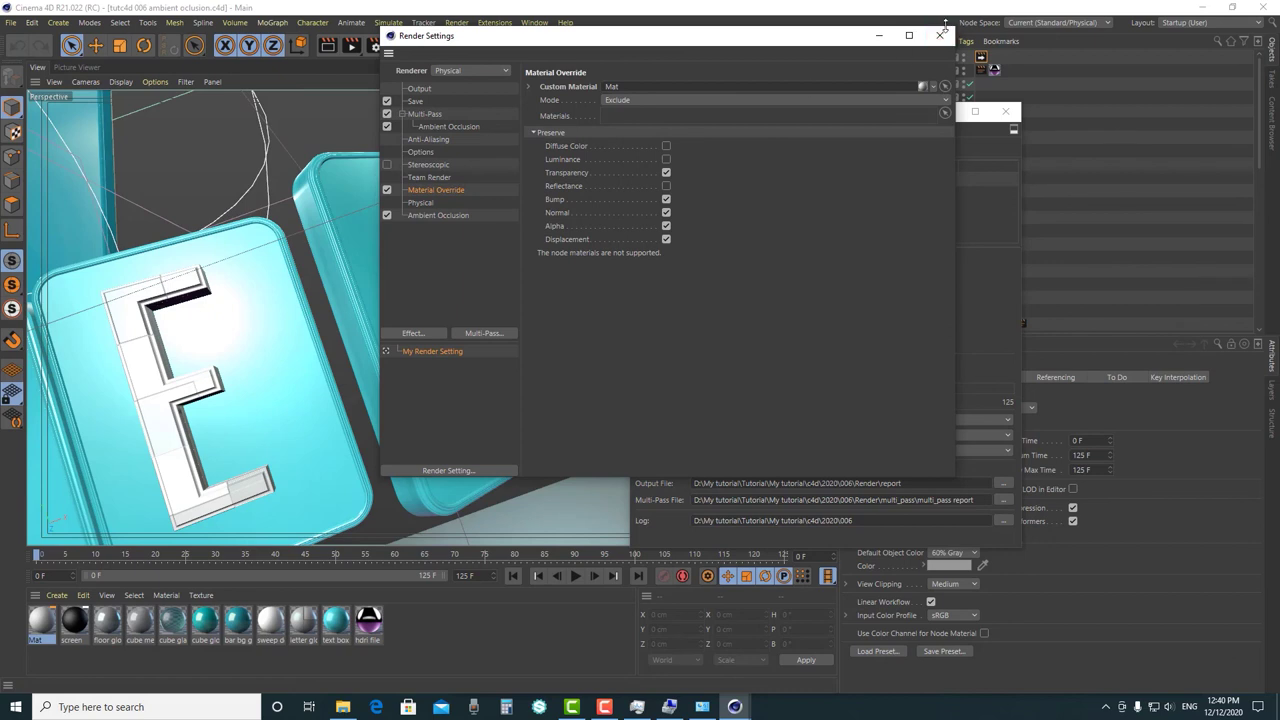
pyautogui.click(941, 36)
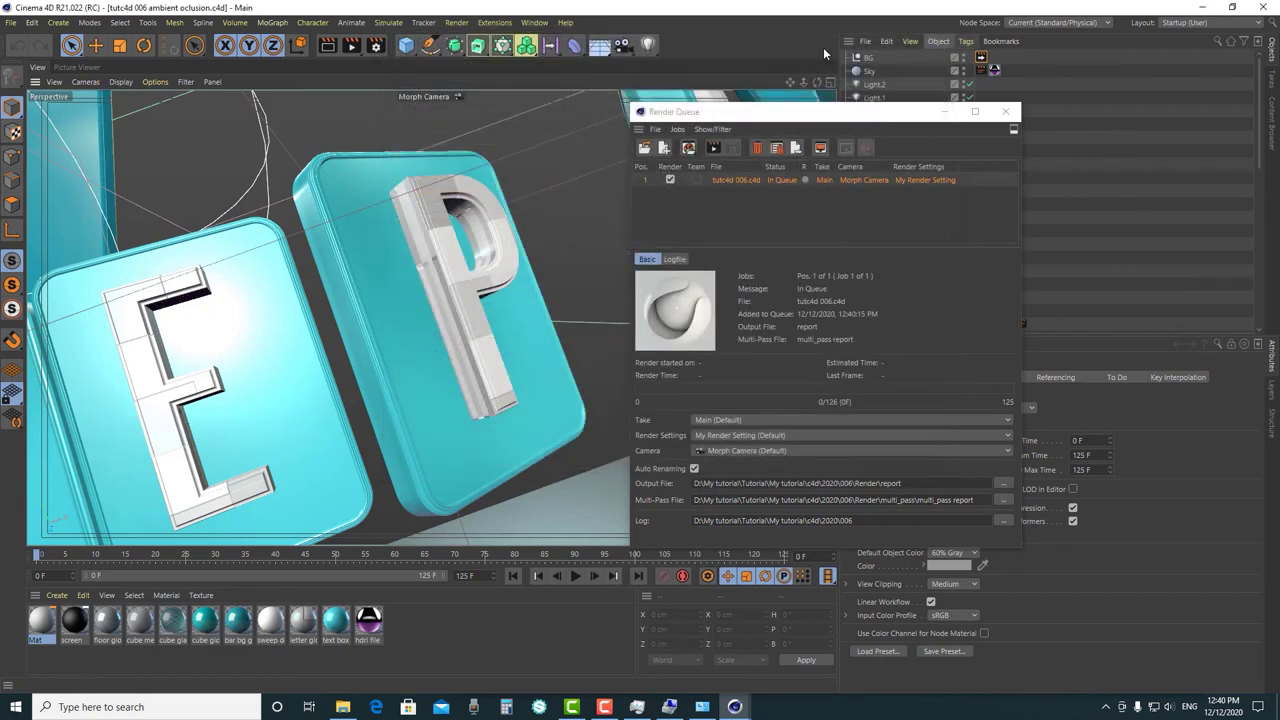
# - Add the ambient occlusion project to the render queue and check the output details of both queued jobs
pyautogui.click(456, 22)
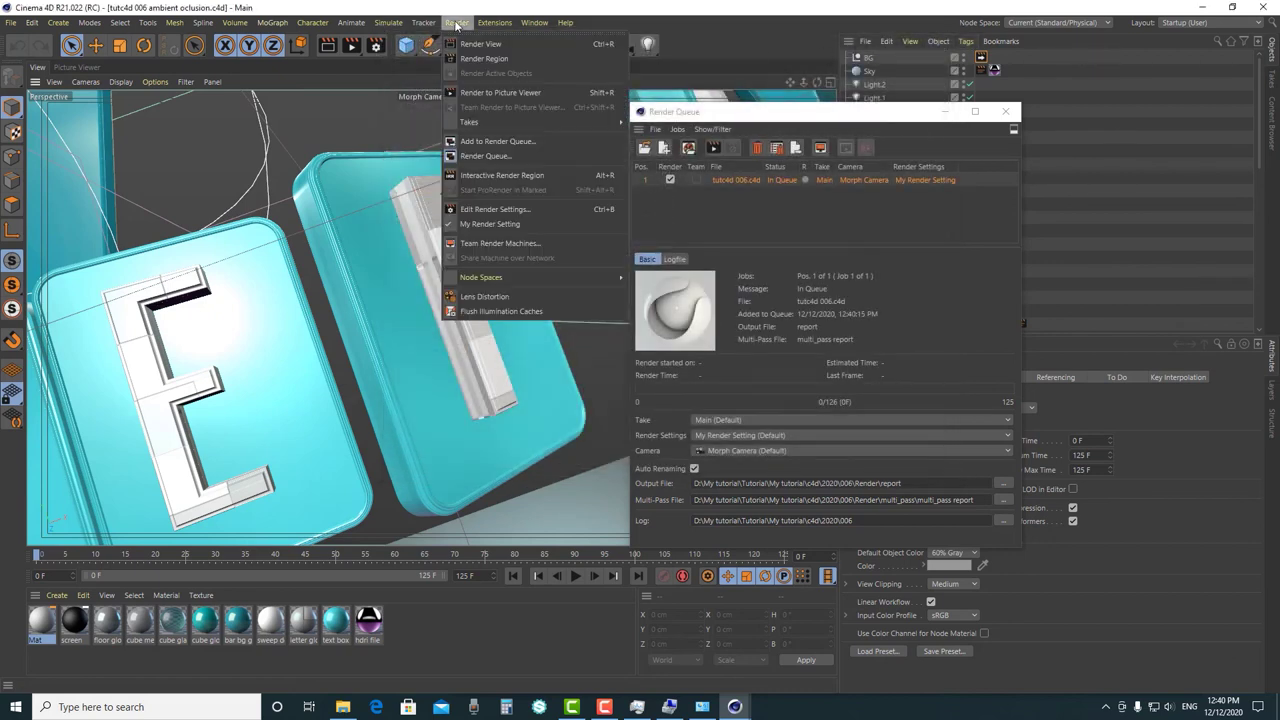
pyautogui.click(477, 148)
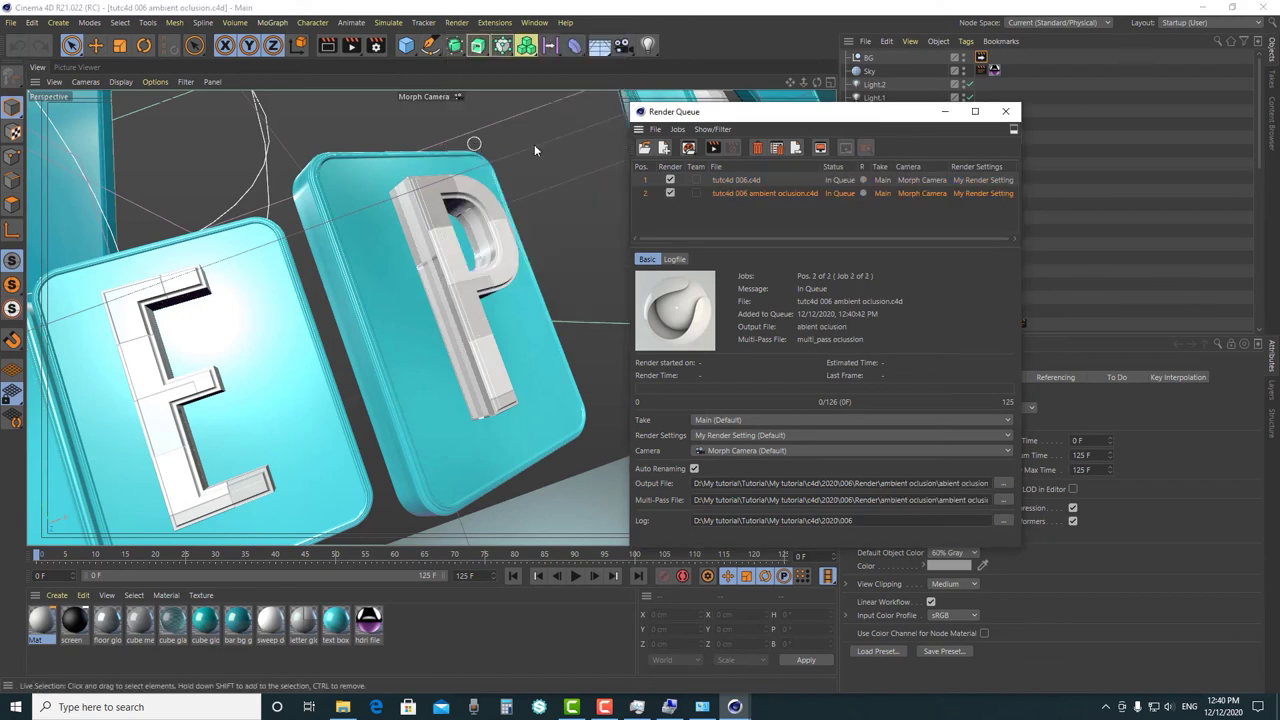
pyautogui.click(741, 179)
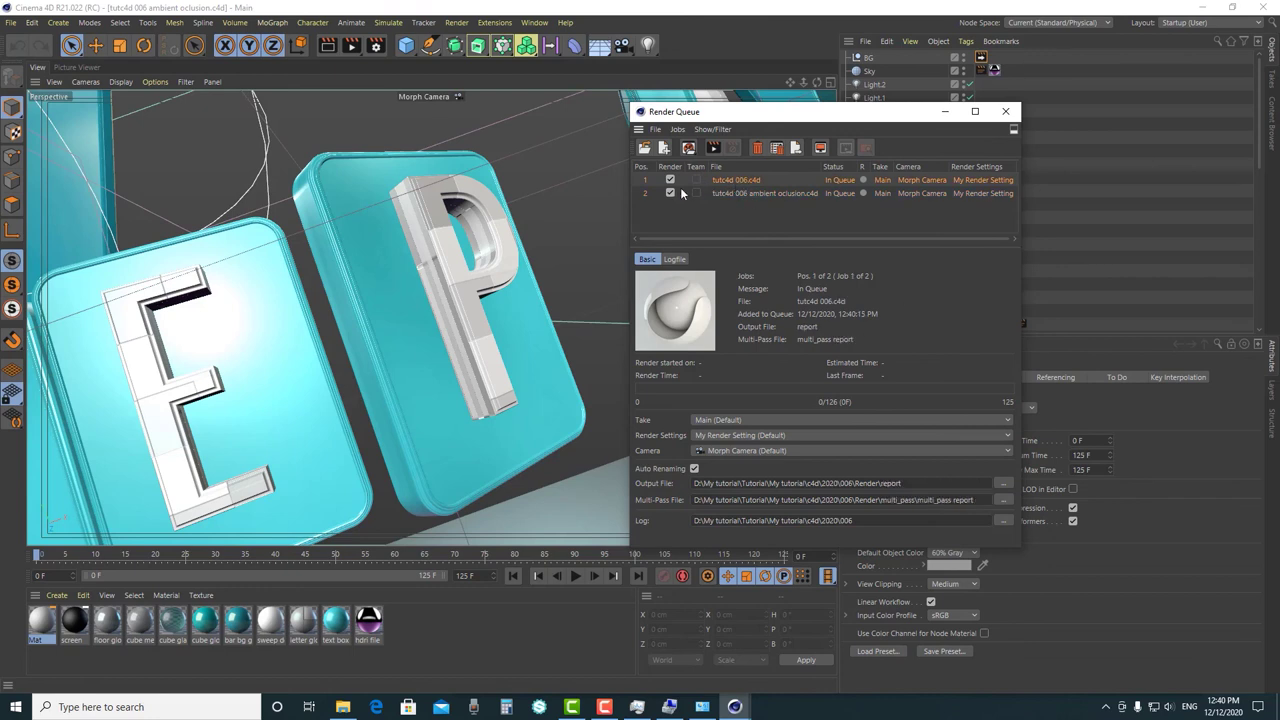
pyautogui.click(734, 194)
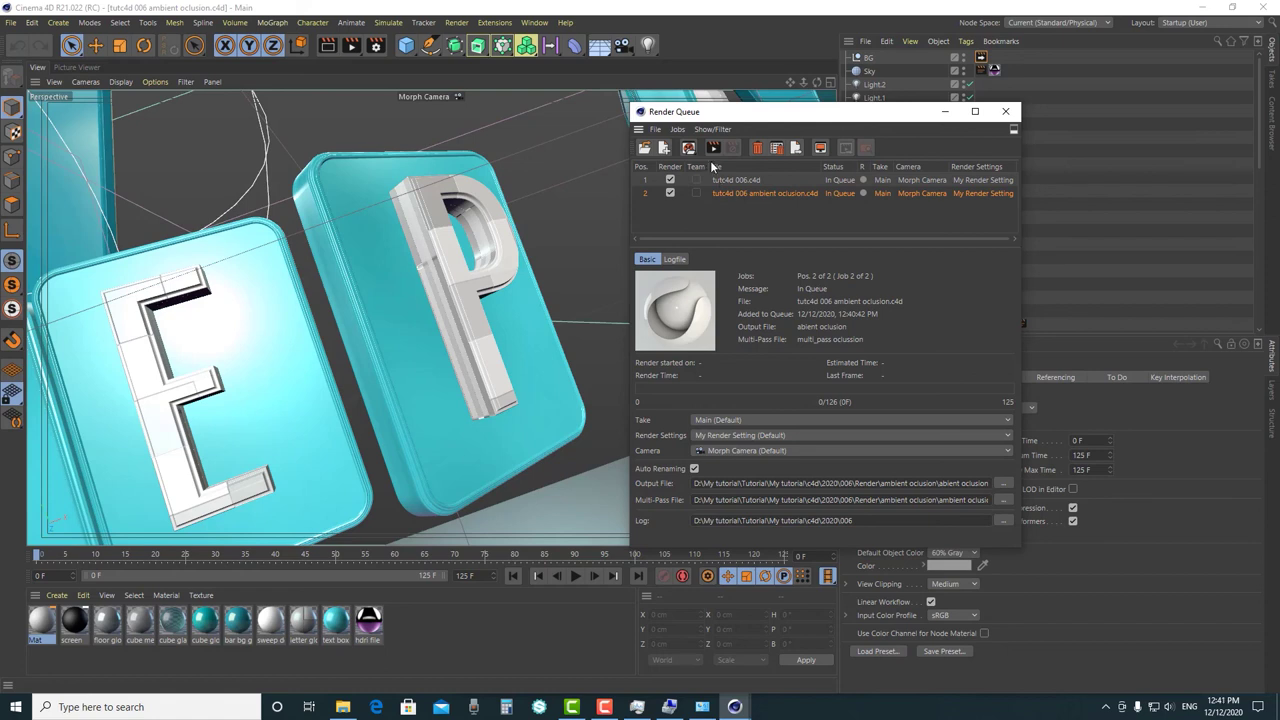
# - Start rendering the queue from the tutc4d 006.c4d job and display the Picture Viewer
pyautogui.click(736, 182)
pyautogui.click(713, 148)
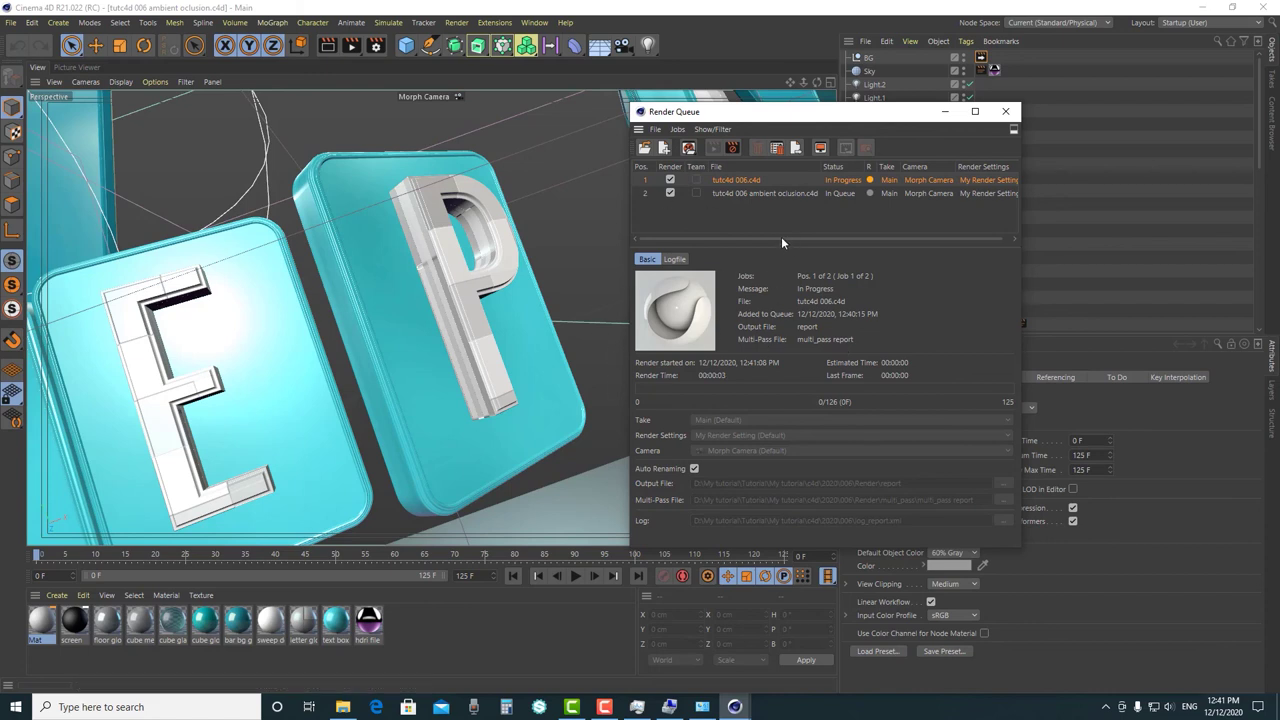
pyautogui.click(78, 67)
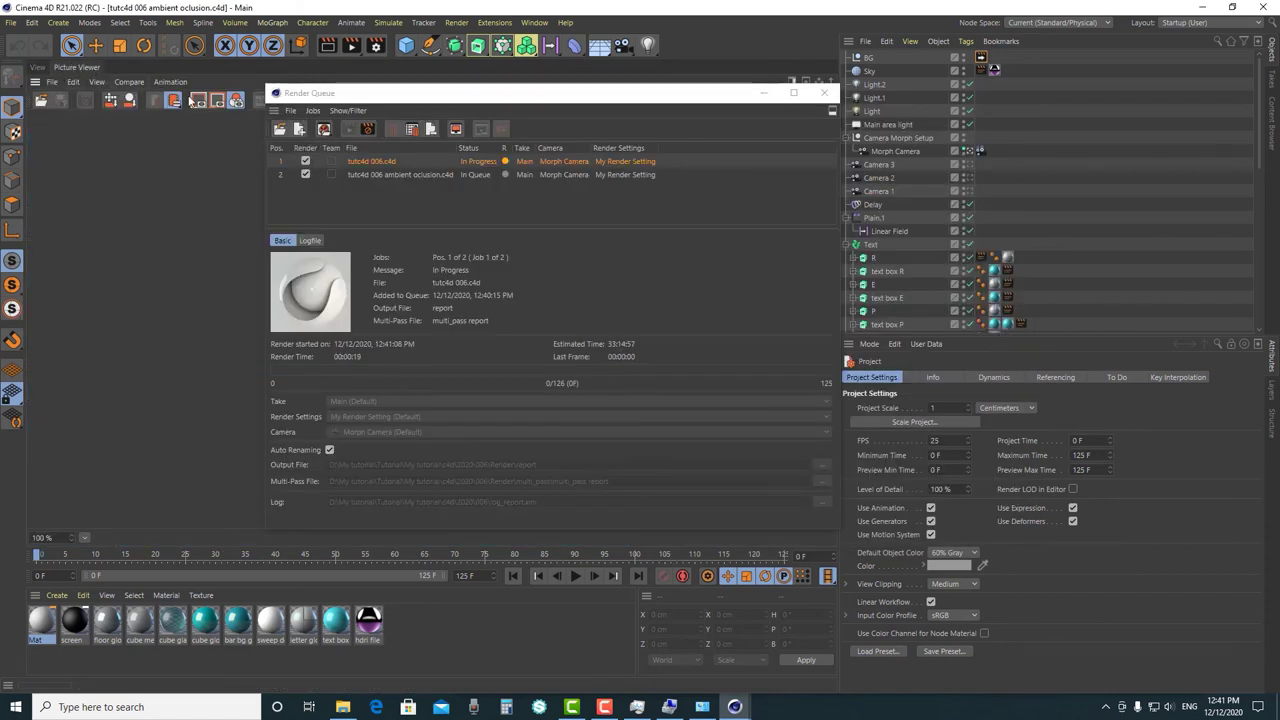